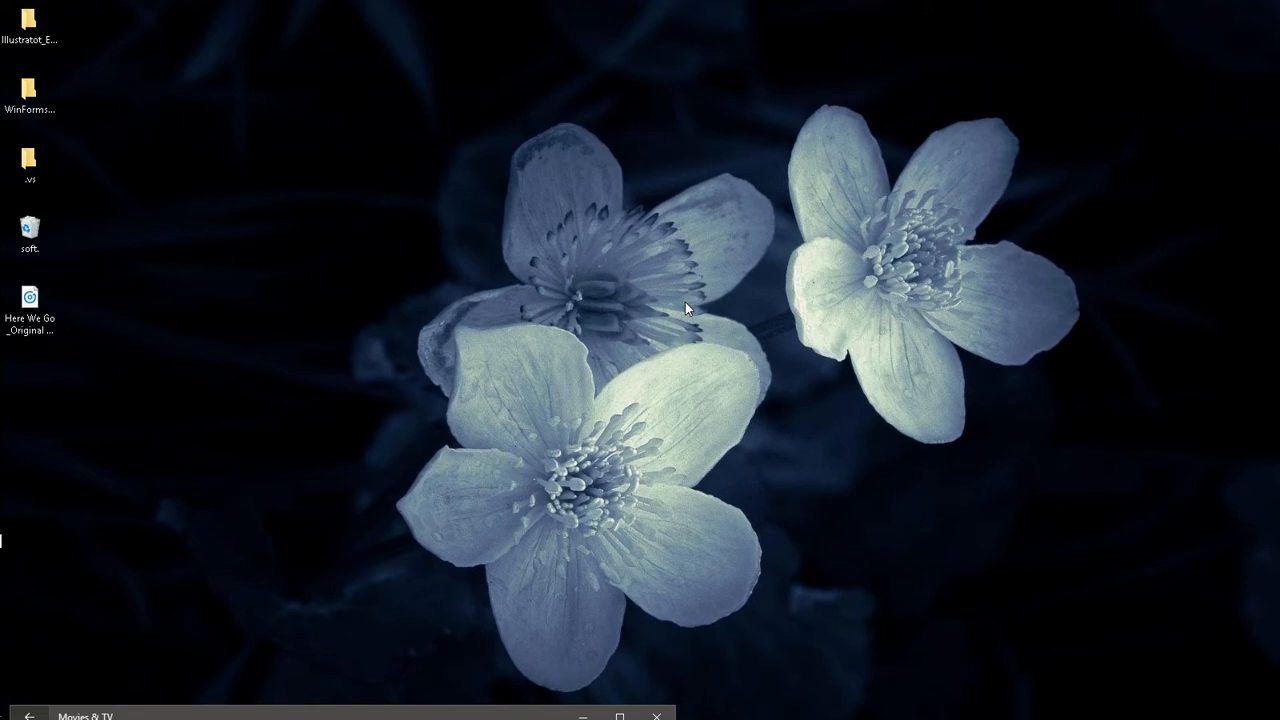
{"action": "right_click", "coordinate": [196, 212]}
{"action": "left_click", "coordinate": [251, 256]}
{"action": "right_click", "coordinate": [226, 136]}
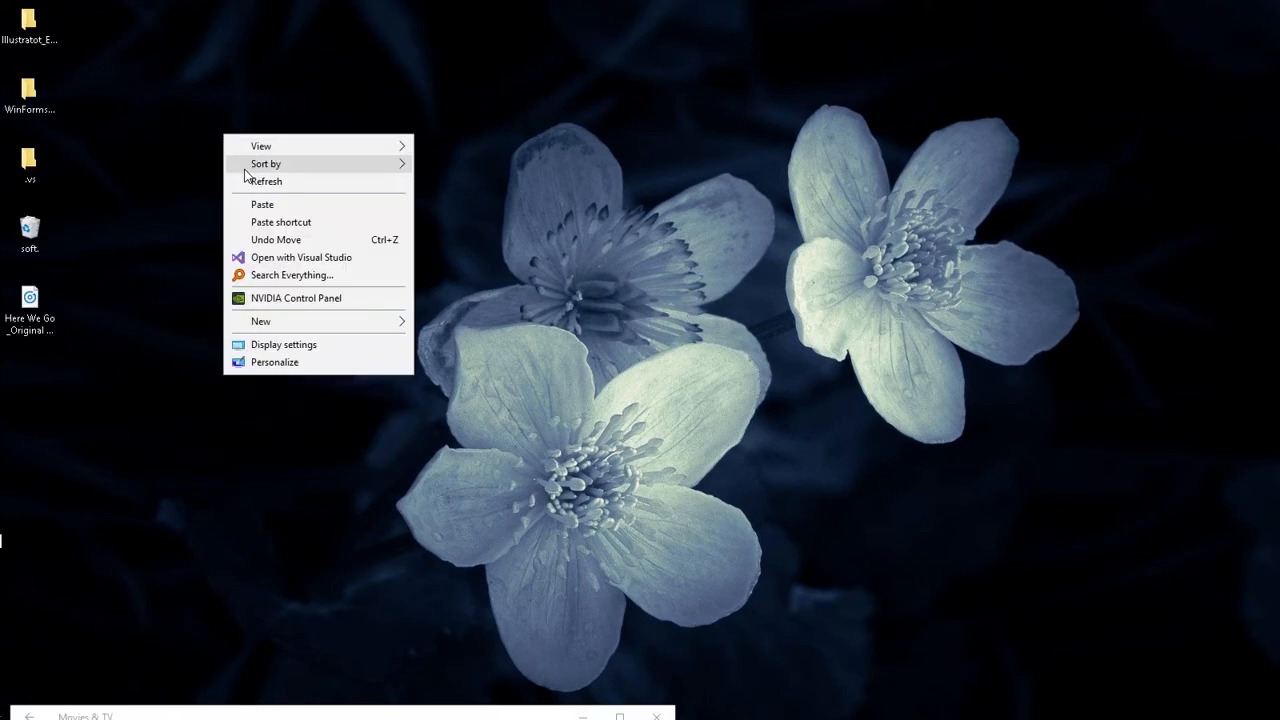
{"action": "left_click", "coordinate": [250, 181]}
{"action": "right_click", "coordinate": [239, 151]}
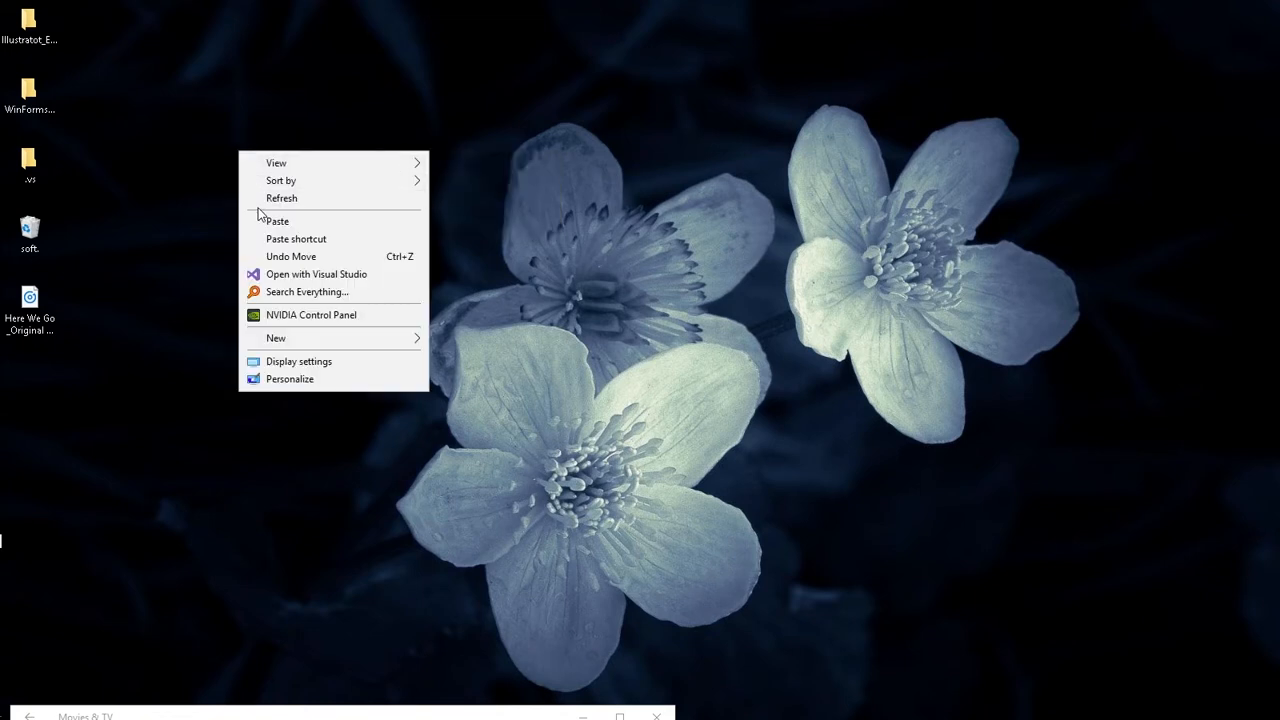
{"action": "left_click", "coordinate": [258, 198]}
{"action": "right_click", "coordinate": [227, 119]}
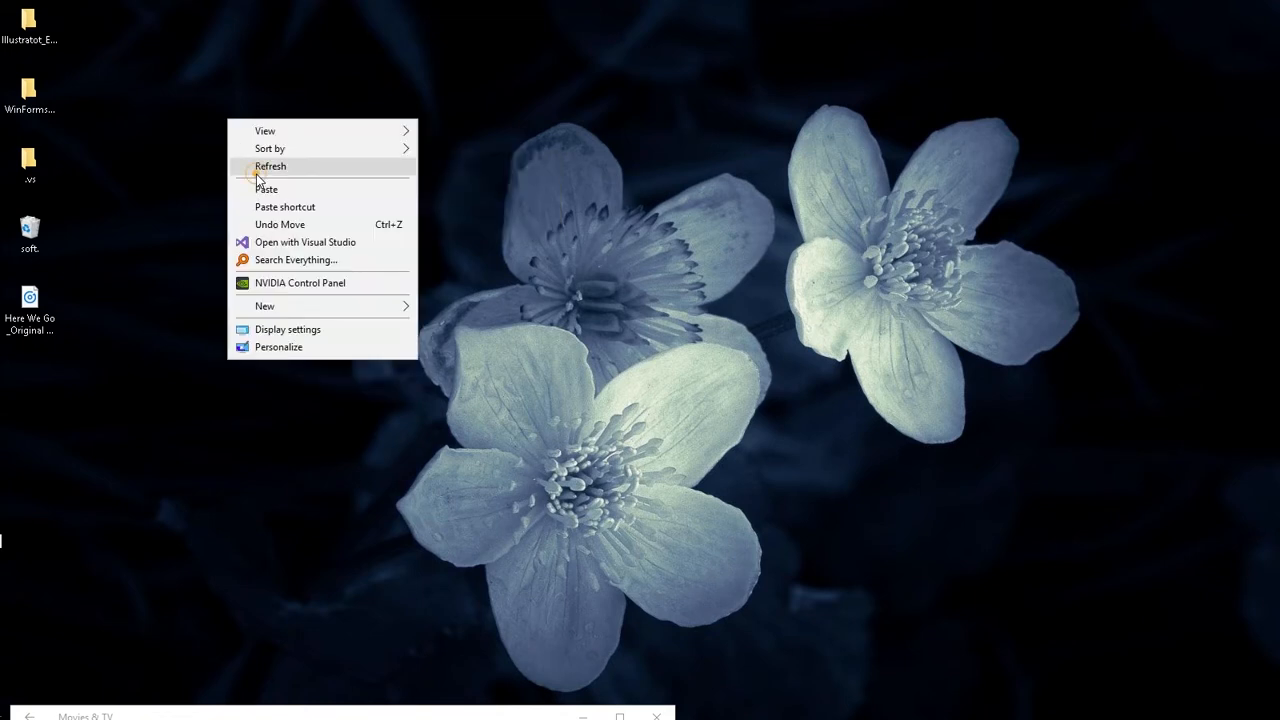
{"action": "left_click", "coordinate": [252, 168]}
Step: Move the Movies & TV window fully into view on the desktop and check its volume level
{"action": "left_click_drag", "start_coordinate": [340, 714], "coordinate": [477, 102]}
{"action": "left_click", "coordinate": [194, 592]}
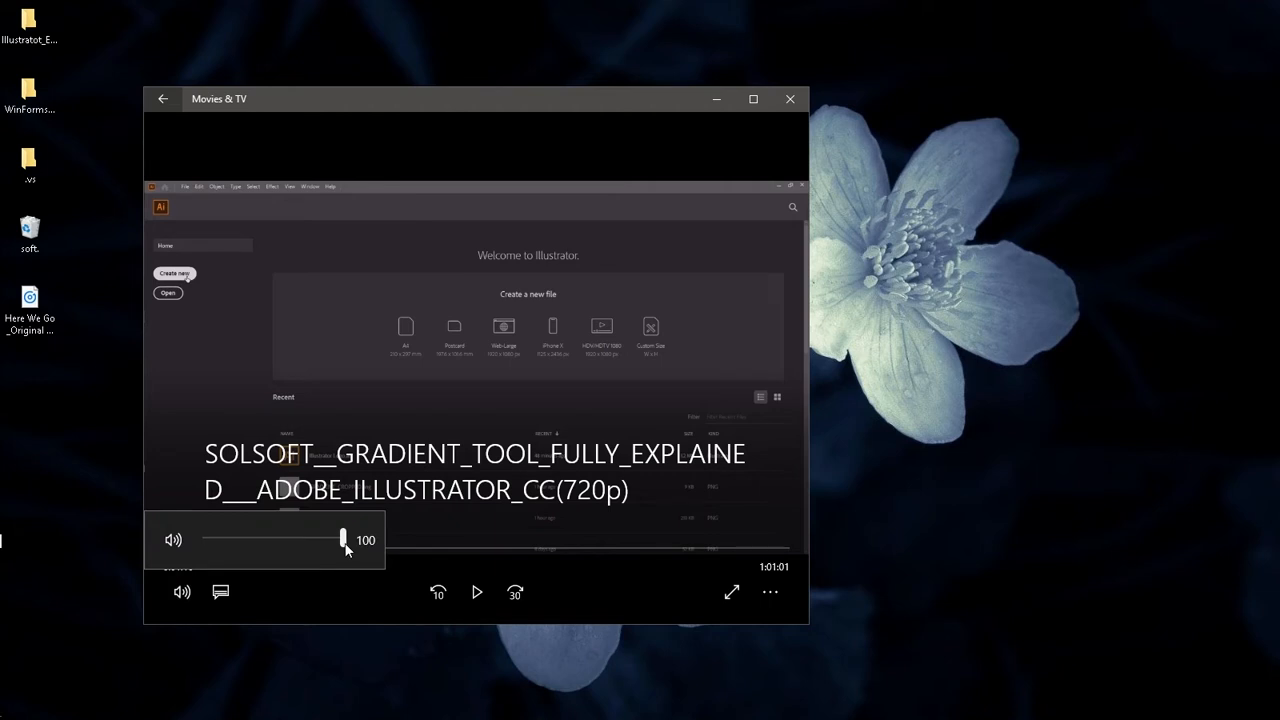
{"action": "left_click", "coordinate": [417, 406]}
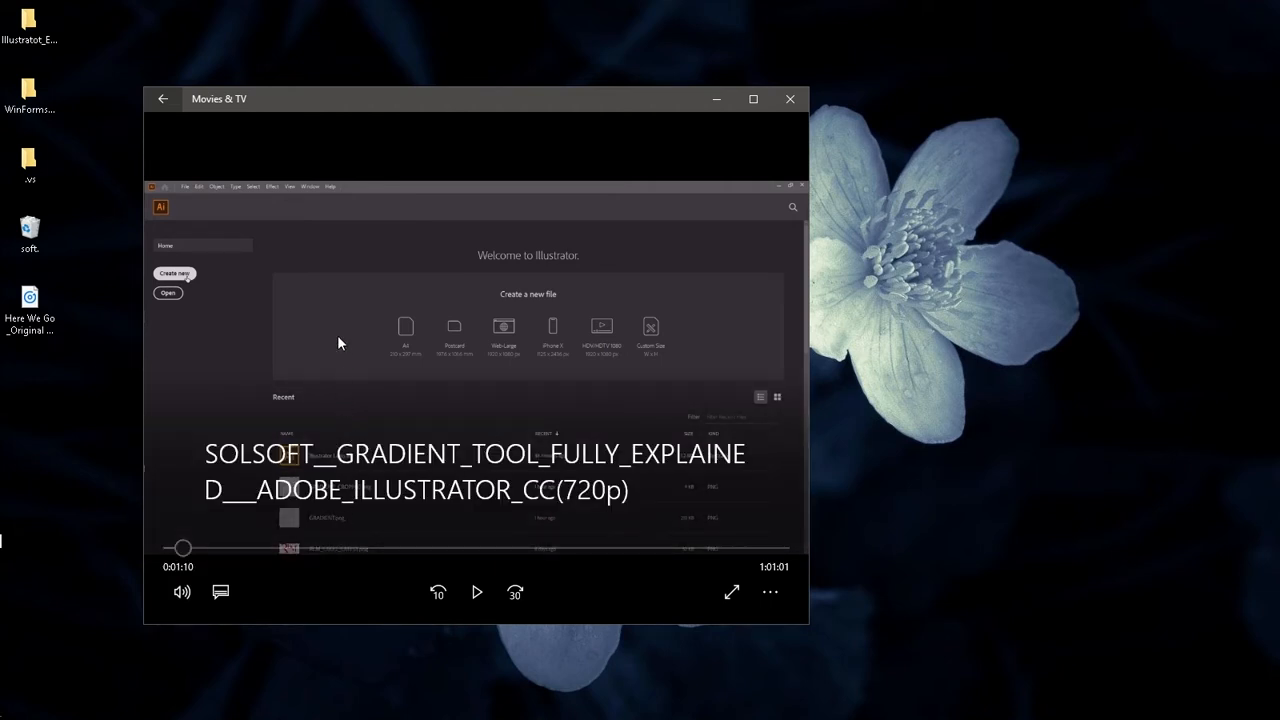
Step: Skim through the gradient tool tutorial video at successive points from the beginning to near the end
{"action": "left_click", "coordinate": [223, 548]}
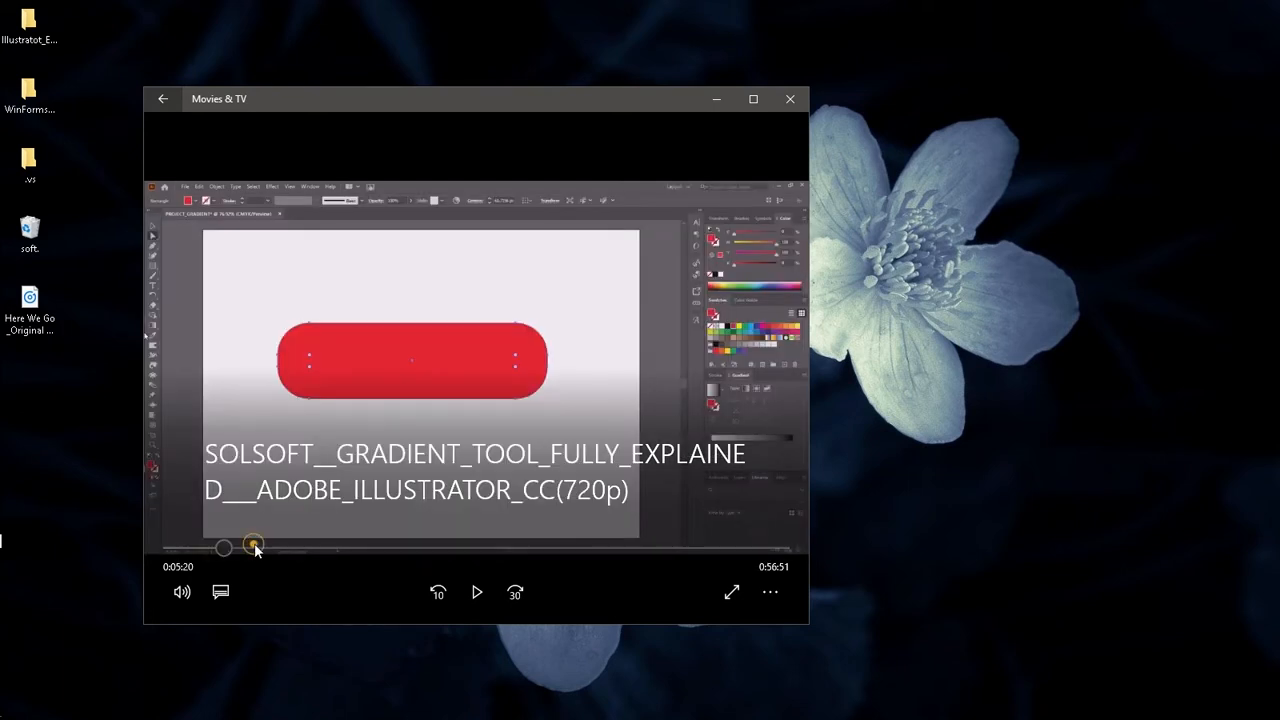
{"action": "left_click", "coordinate": [254, 548]}
{"action": "left_click", "coordinate": [303, 548]}
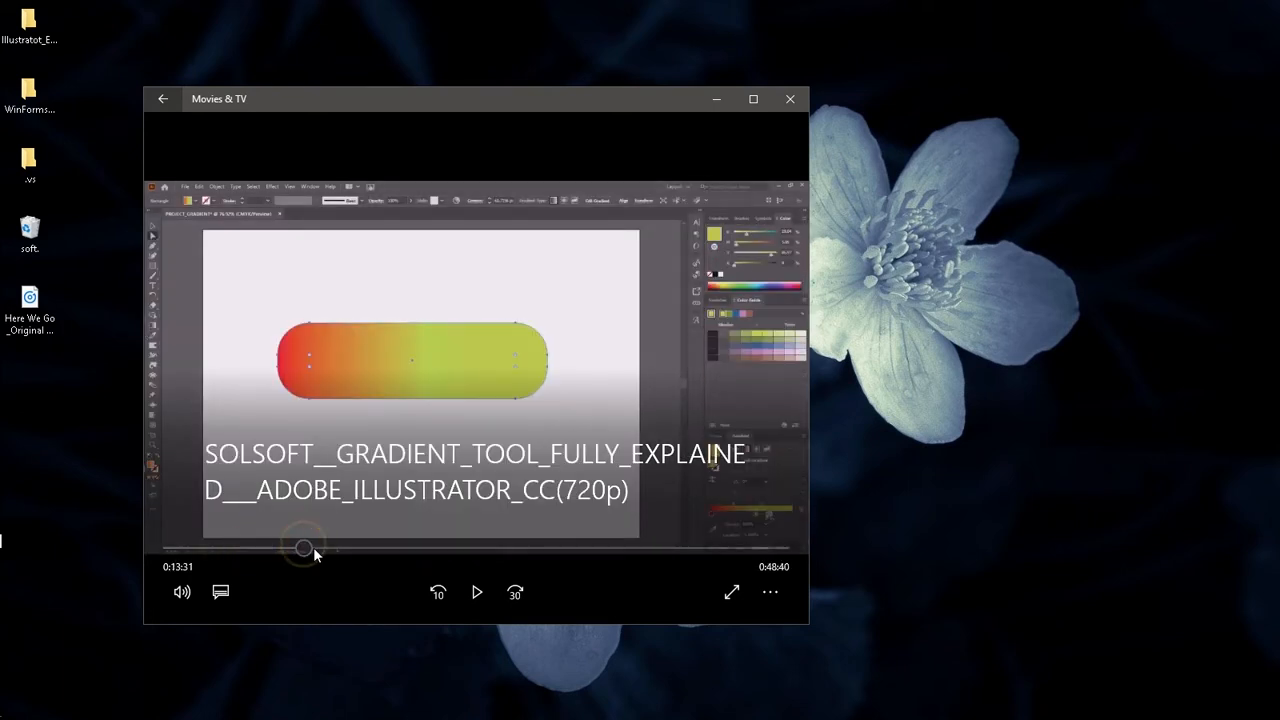
{"action": "left_click", "coordinate": [343, 548]}
{"action": "left_click", "coordinate": [384, 549]}
{"action": "left_click", "coordinate": [423, 548]}
{"action": "left_click", "coordinate": [466, 548]}
{"action": "left_click", "coordinate": [545, 549]}
{"action": "left_click", "coordinate": [581, 548]}
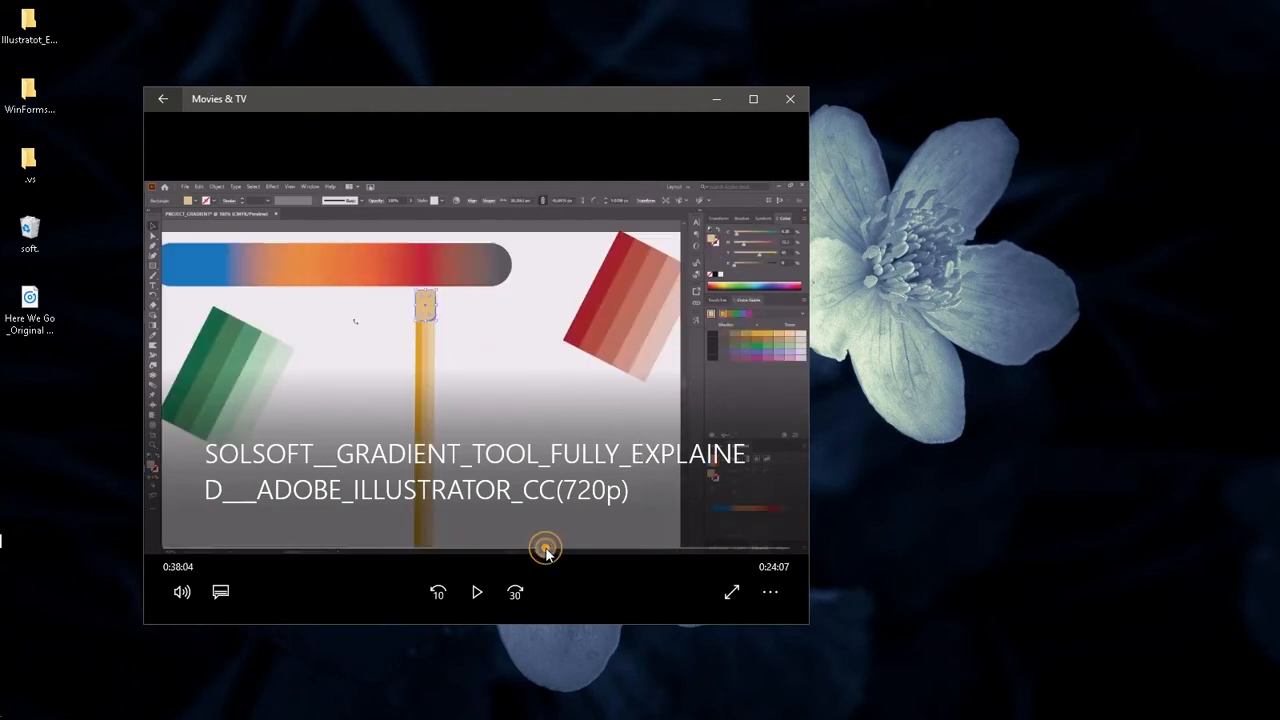
{"action": "left_click", "coordinate": [607, 548]}
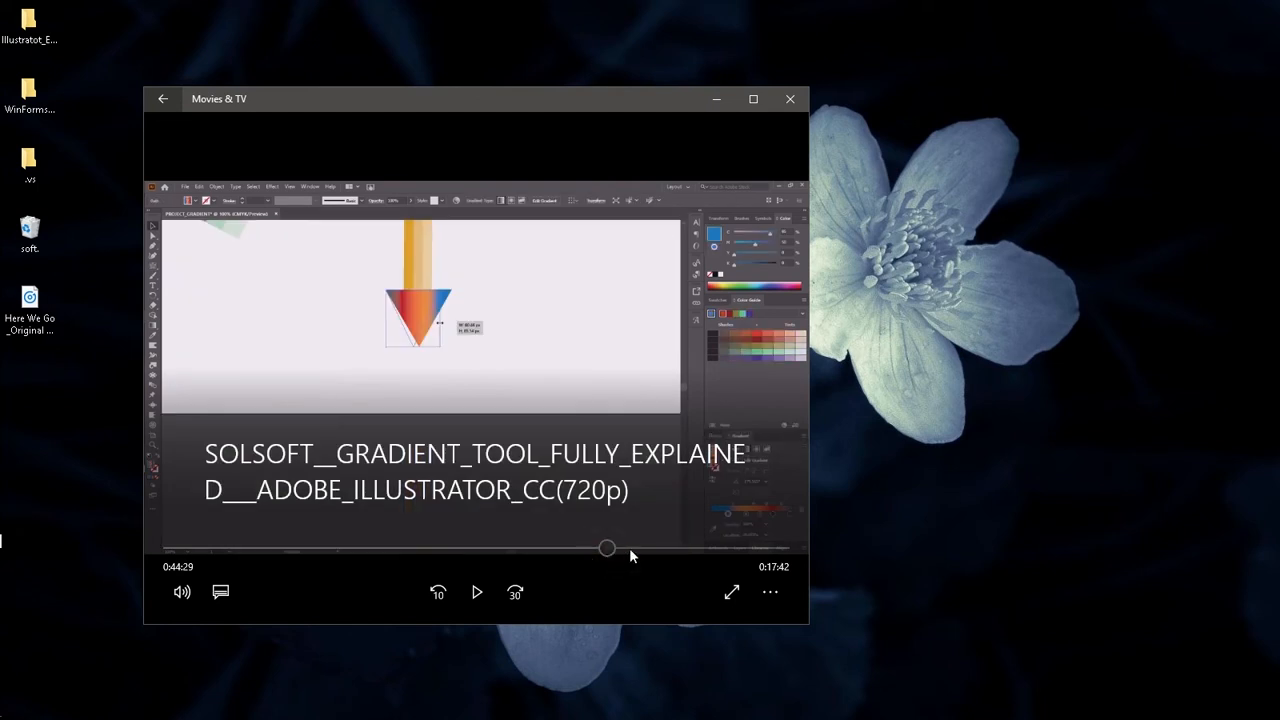
{"action": "left_click", "coordinate": [634, 548]}
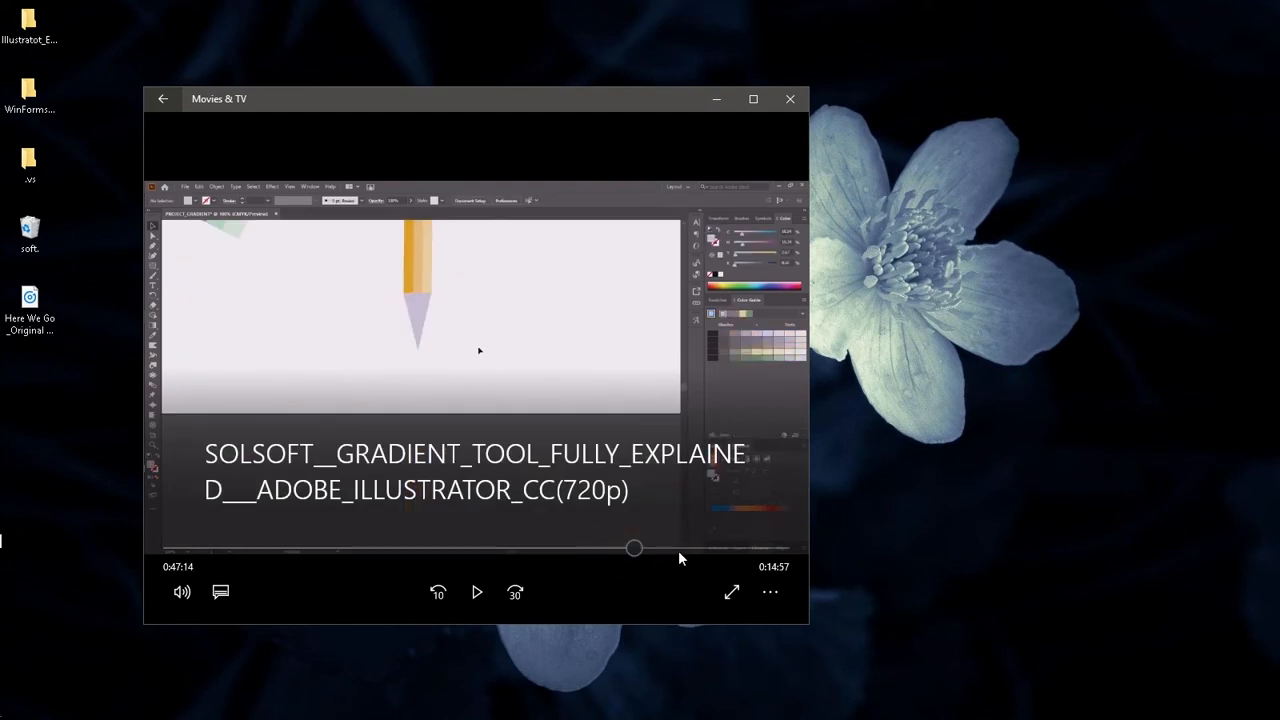
{"action": "left_click", "coordinate": [681, 548]}
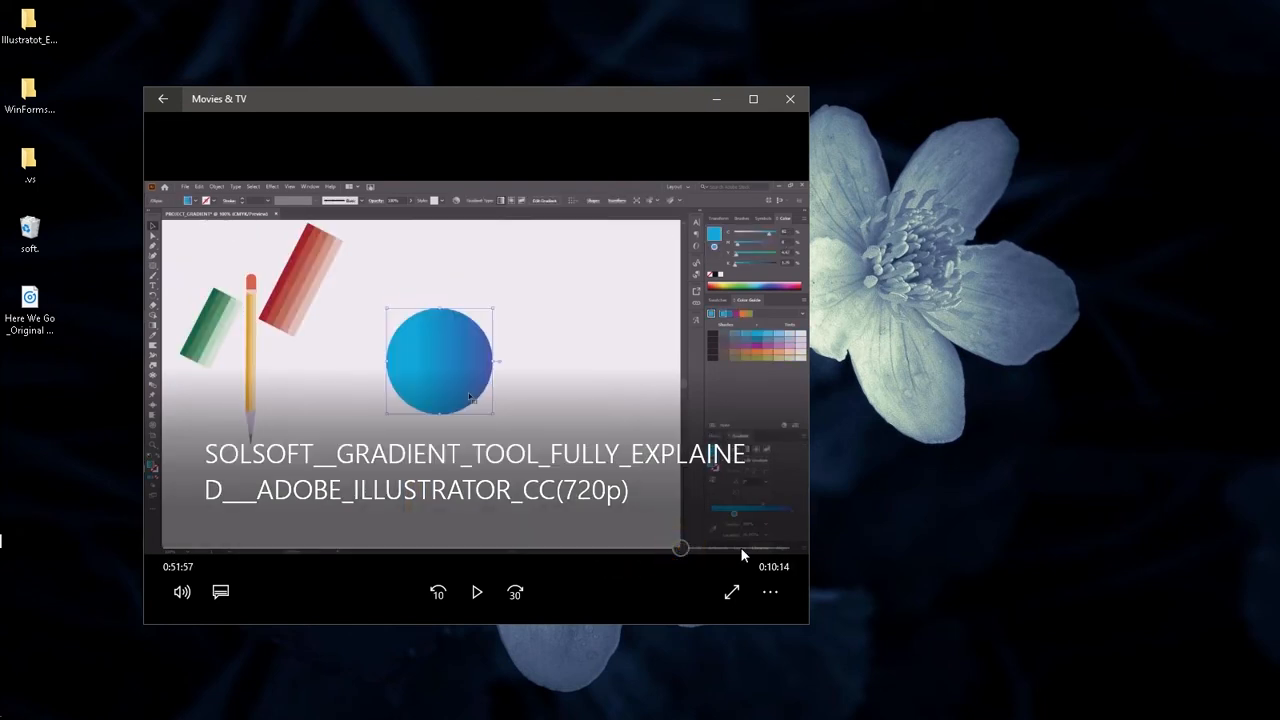
{"action": "left_click", "coordinate": [734, 548]}
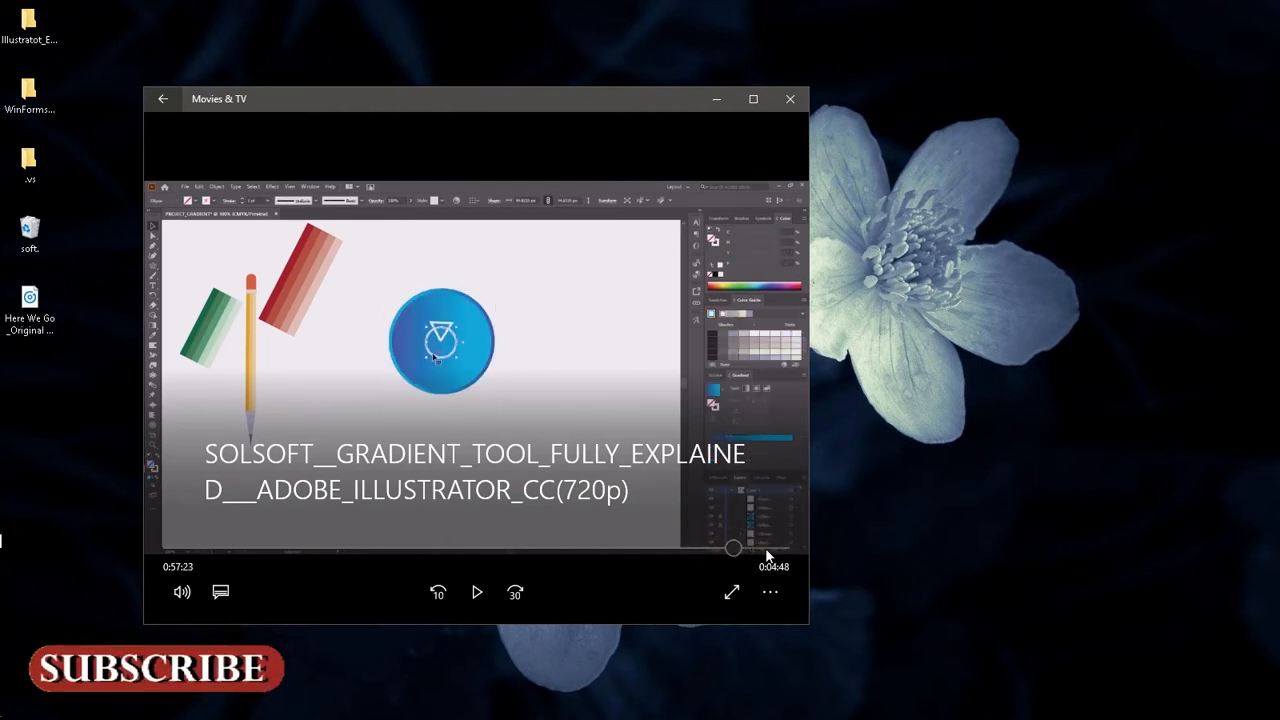
{"action": "left_click", "coordinate": [764, 548]}
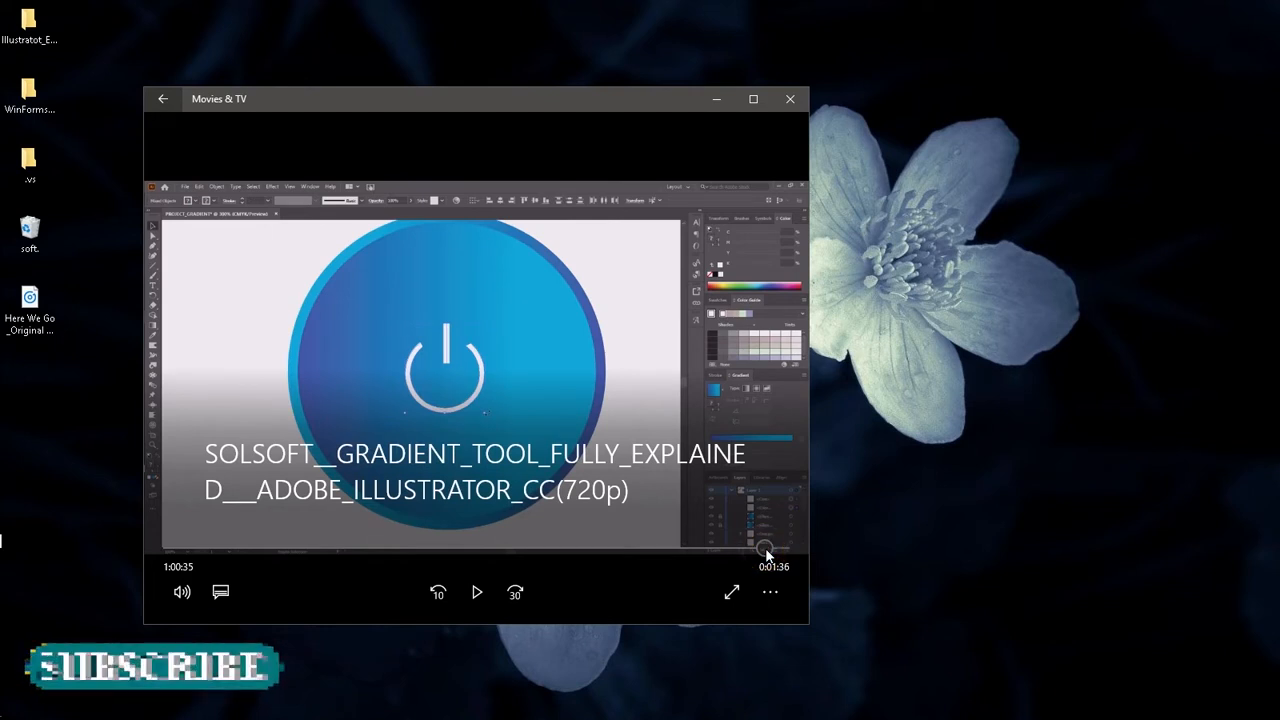
{"action": "left_click", "coordinate": [746, 549]}
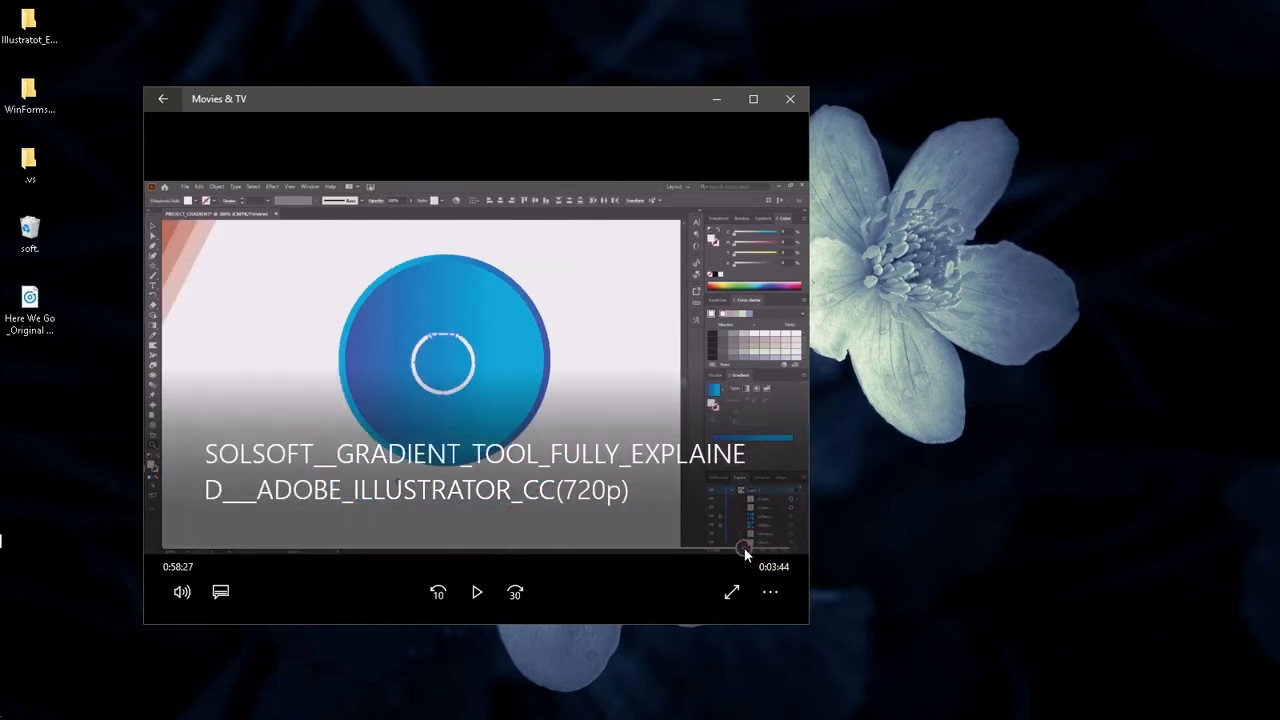
{"action": "left_click", "coordinate": [761, 550]}
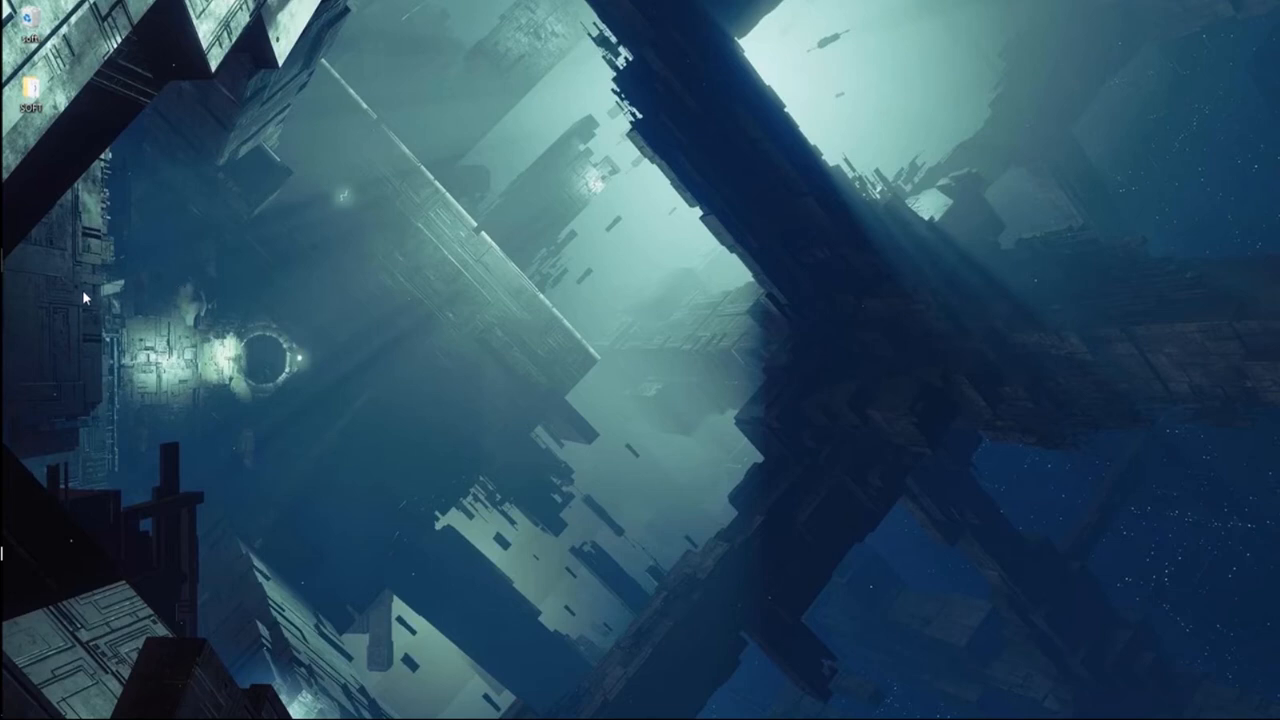
Step: Switch to Adobe Illustrator and look through the recent files on its home screen
{"action": "mouse_move", "coordinate": [3, 268]}
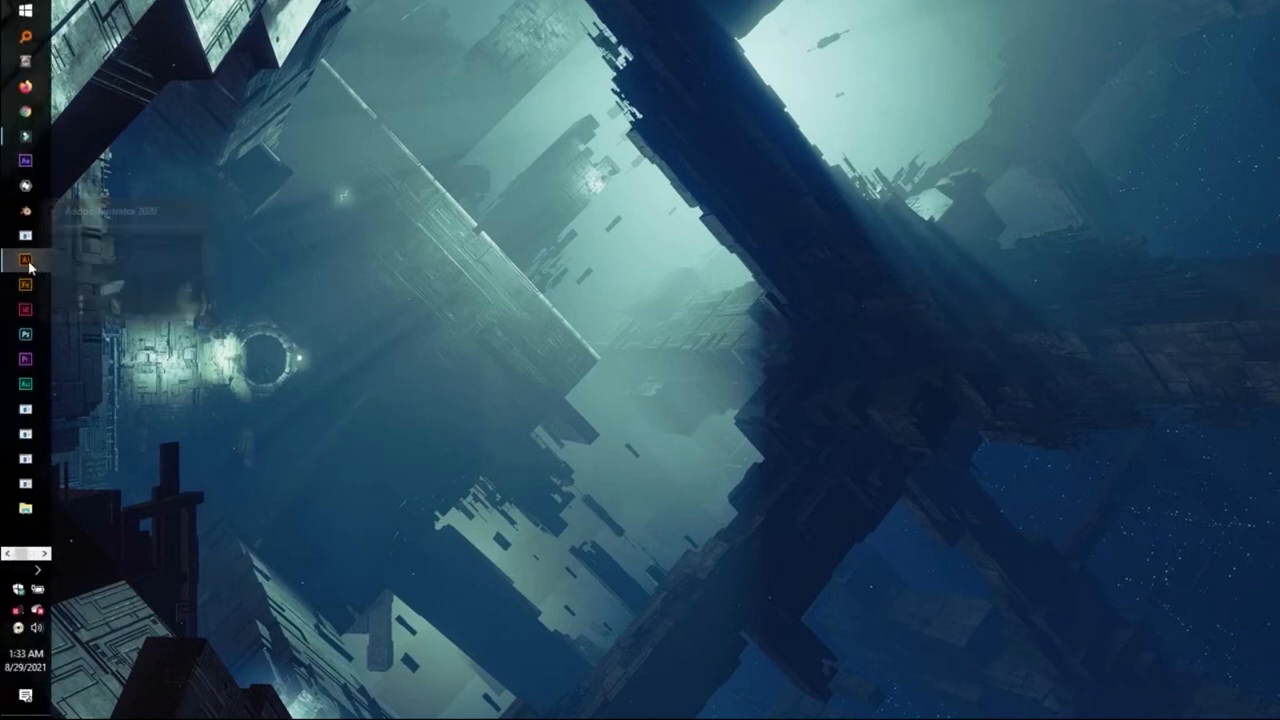
{"action": "left_click", "coordinate": [27, 262]}
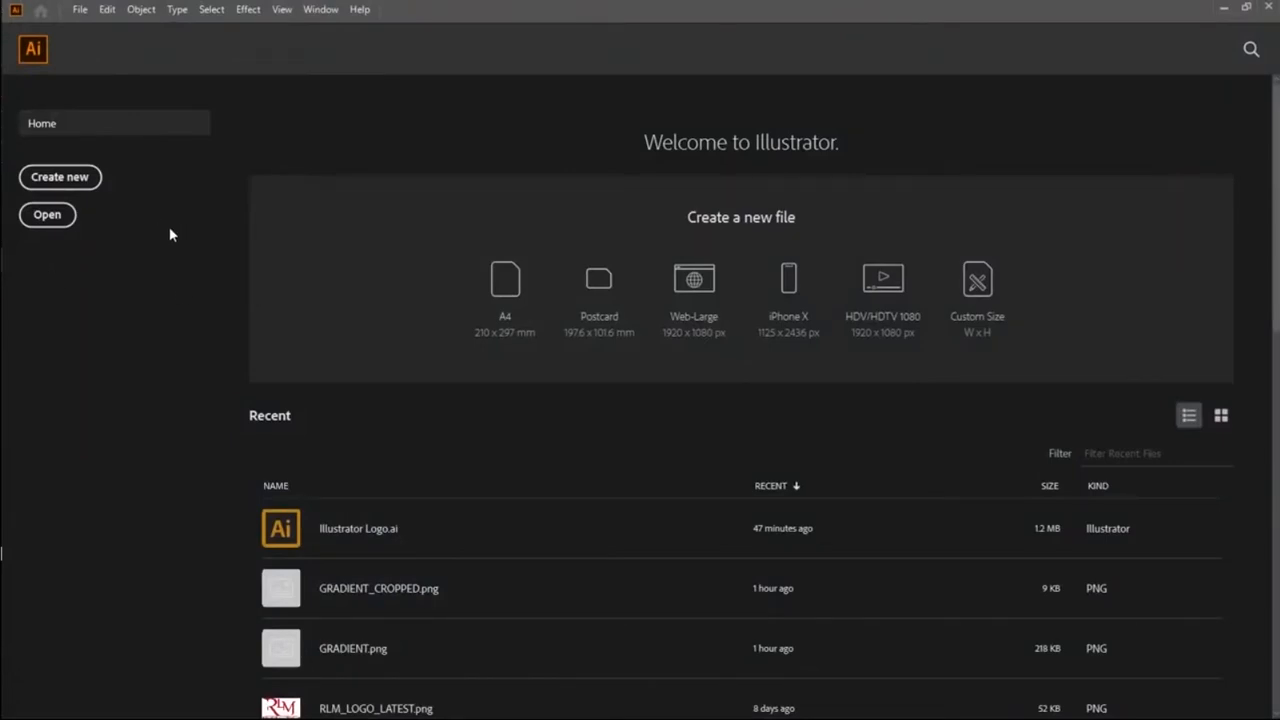
{"action": "scroll", "coordinate": [294, 495], "scroll_direction": "down", "scroll_amount": 15}
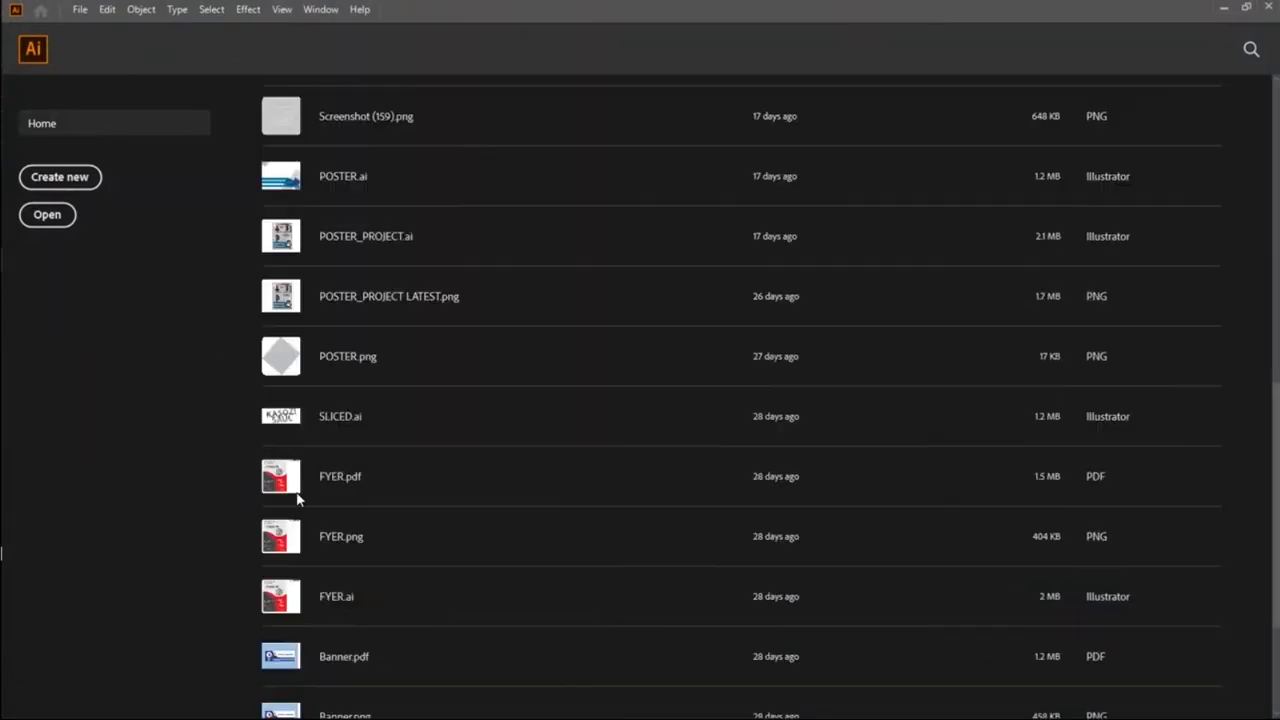
{"action": "scroll", "coordinate": [296, 495], "scroll_direction": "up", "scroll_amount": 20}
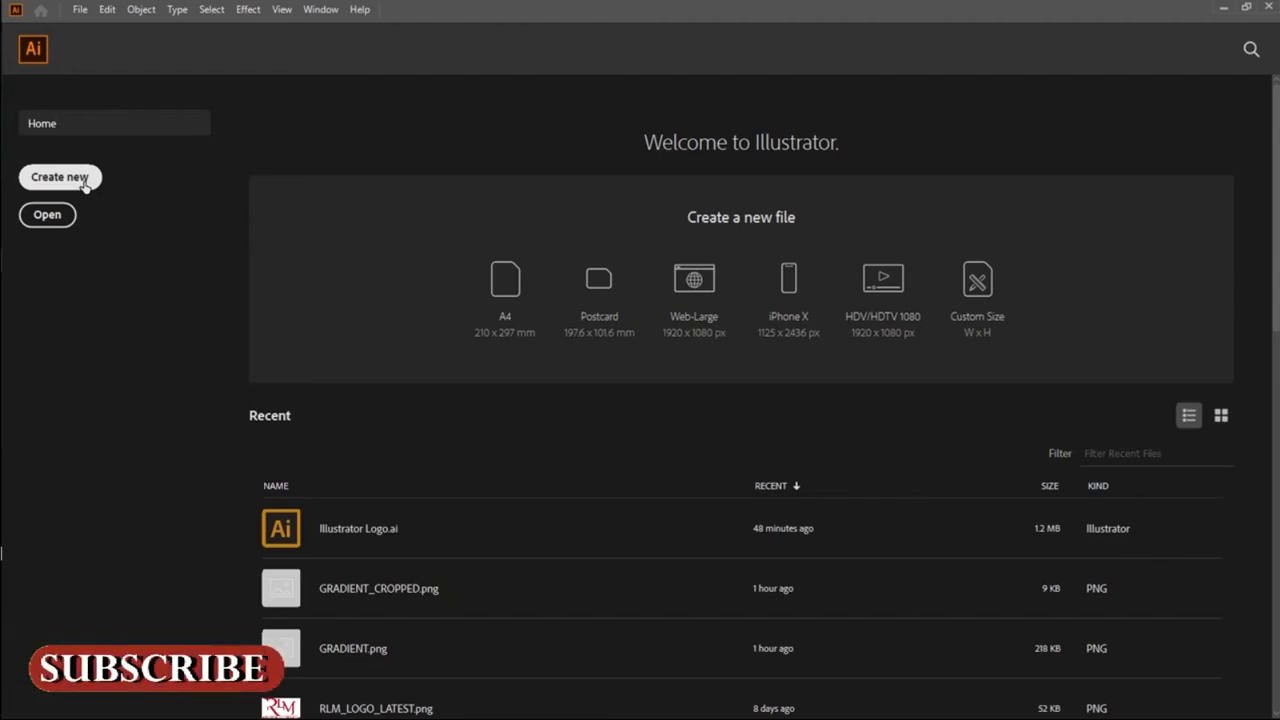
Step: Start a new document and name it PROJECT_GRADIENT
{"action": "left_click", "coordinate": [85, 186]}
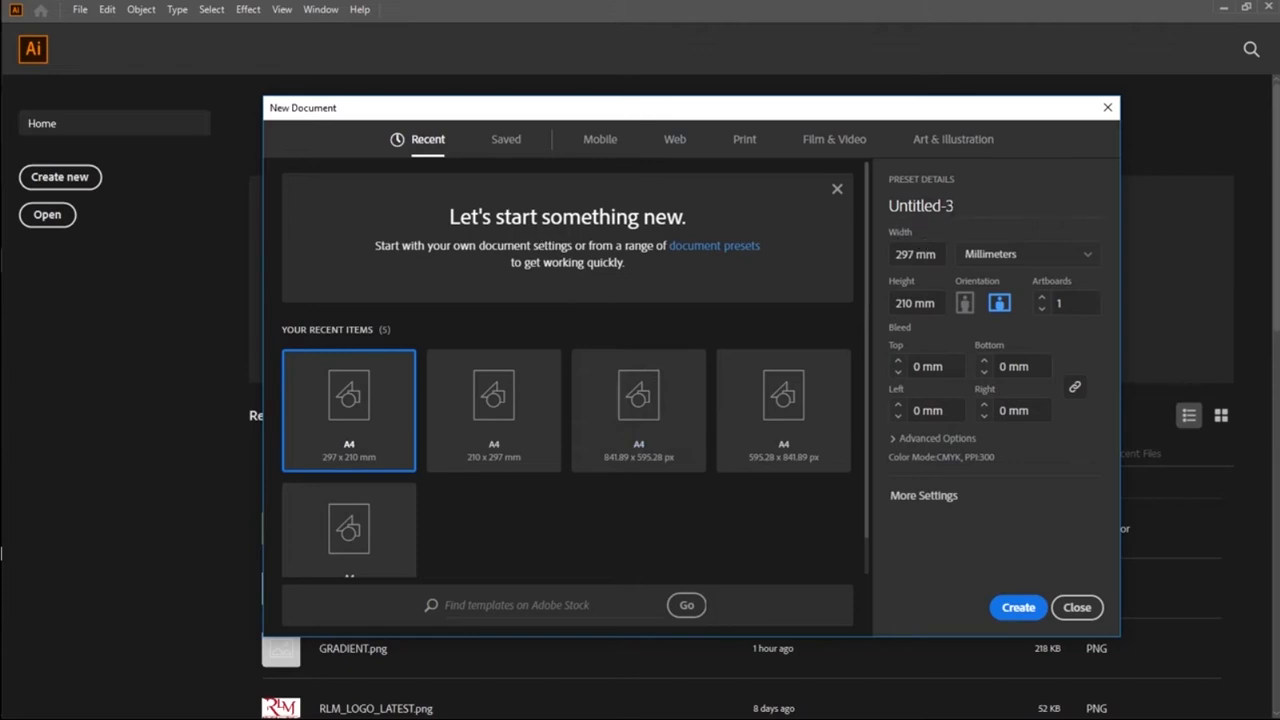
{"action": "left_click_drag", "start_coordinate": [957, 206], "coordinate": [880, 203]}
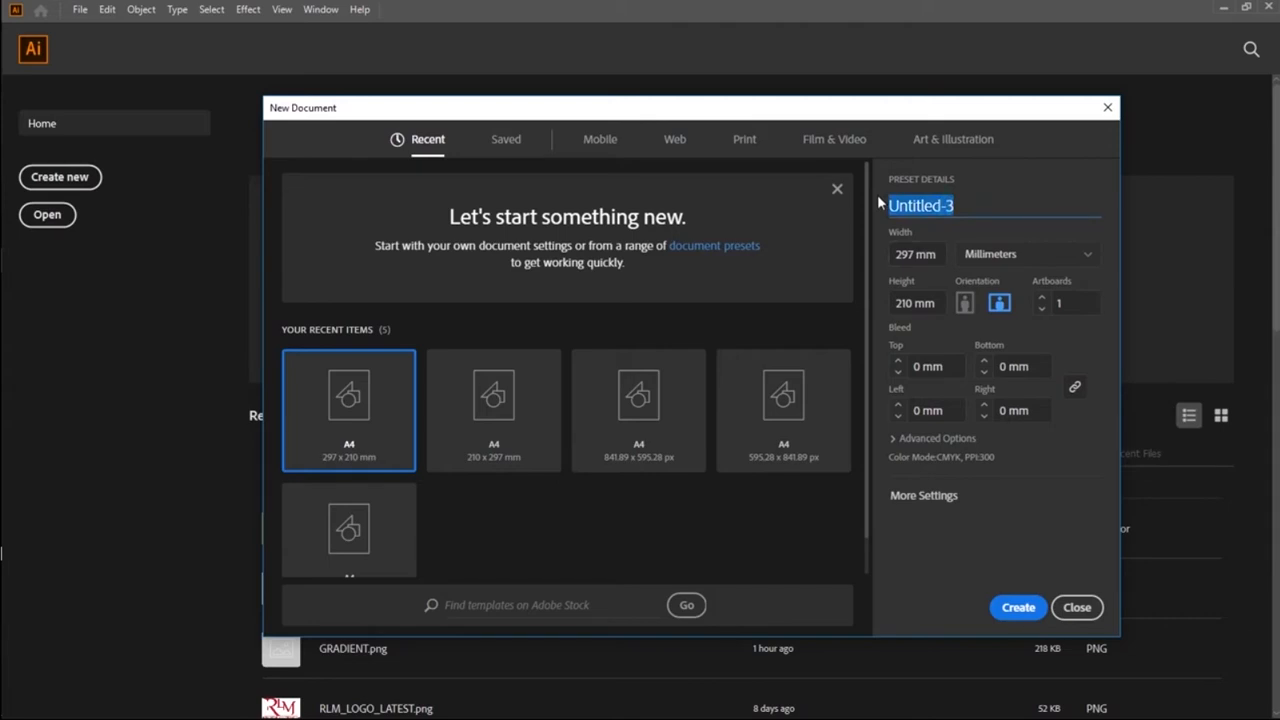
{"action": "type", "text": "PROJECT"}
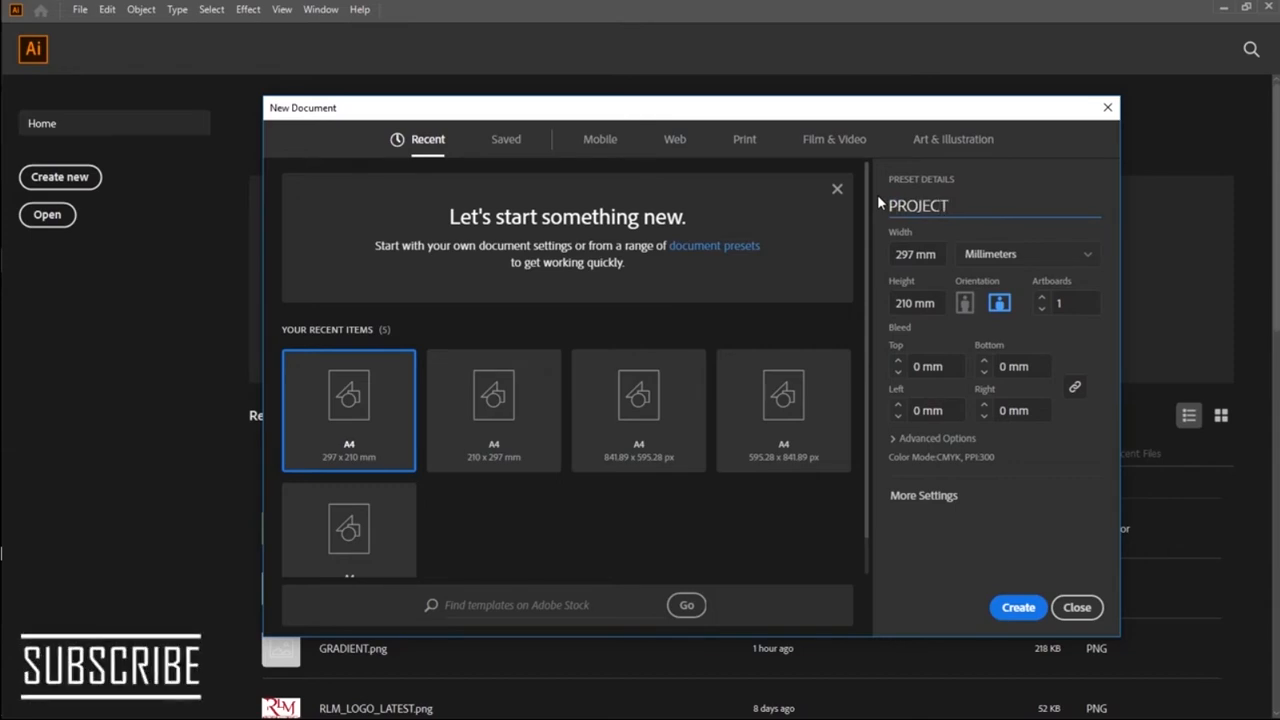
{"action": "type", "text": "_"}
{"action": "type", "text": "G"}
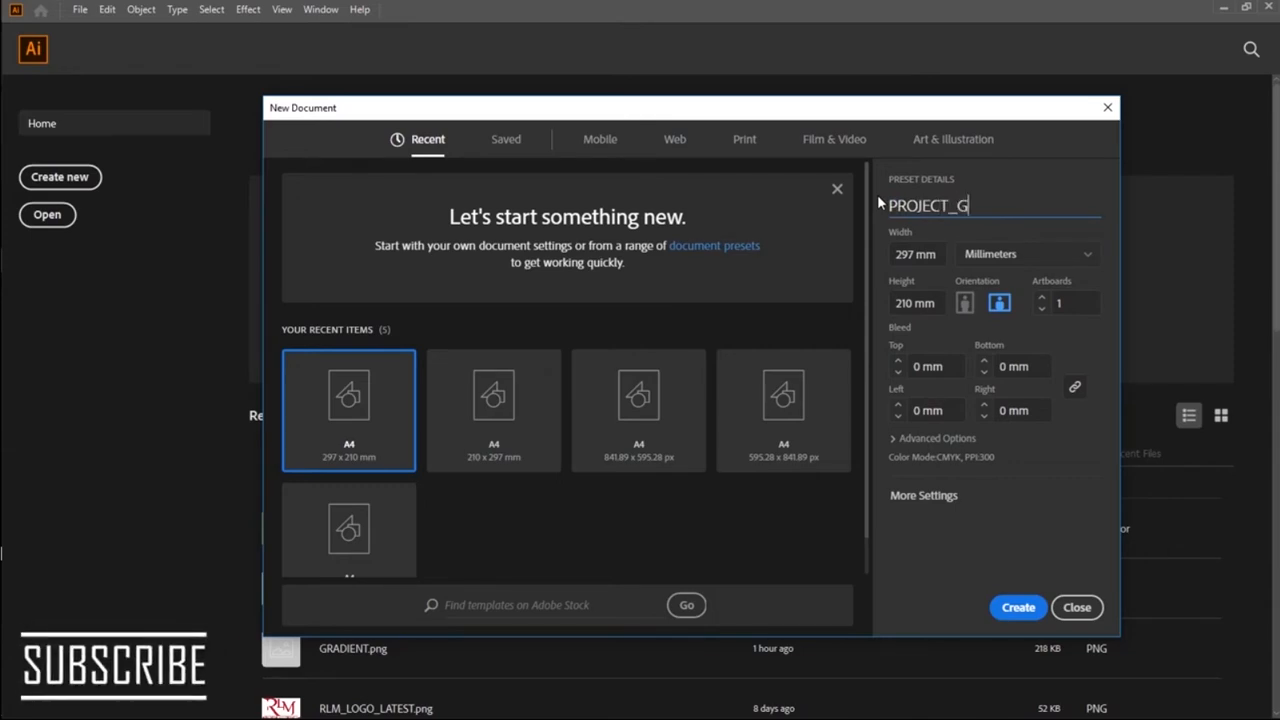
{"action": "type", "text": "RADIUENT"}
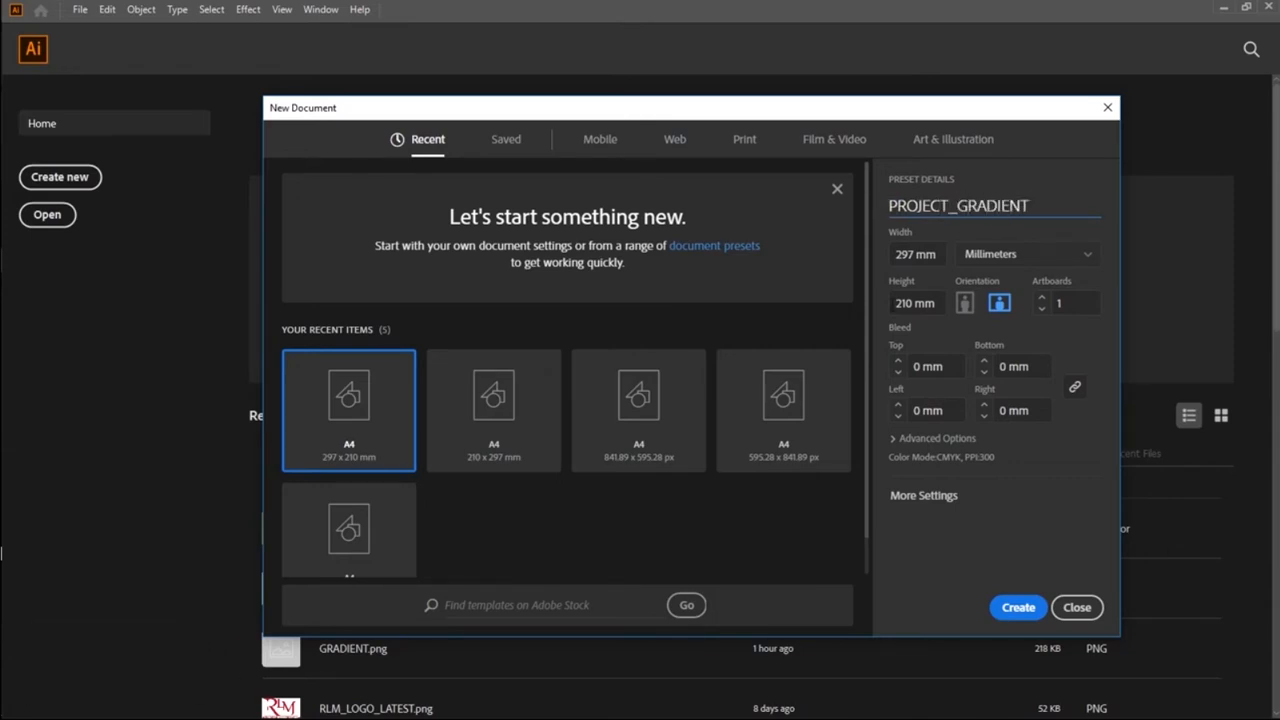
Step: Set the document units to Pixels and create the landscape A4 document
{"action": "left_click", "coordinate": [1090, 262]}
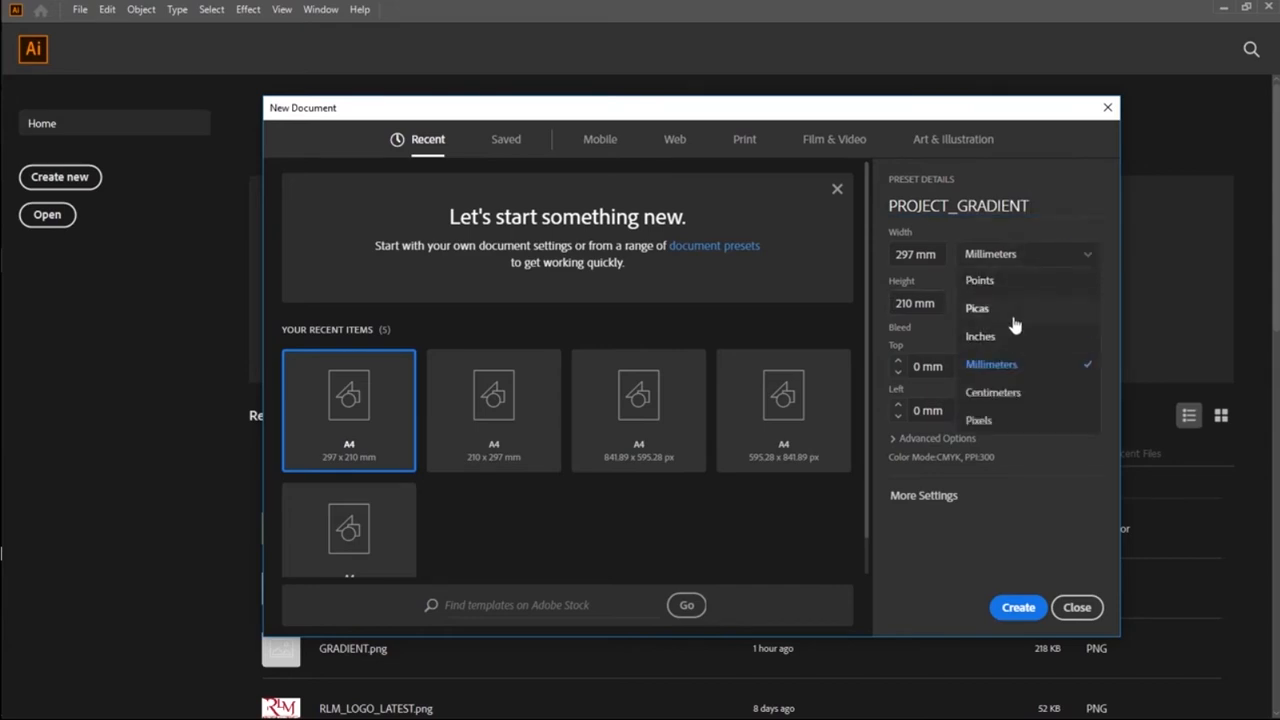
{"action": "left_click", "coordinate": [1019, 420]}
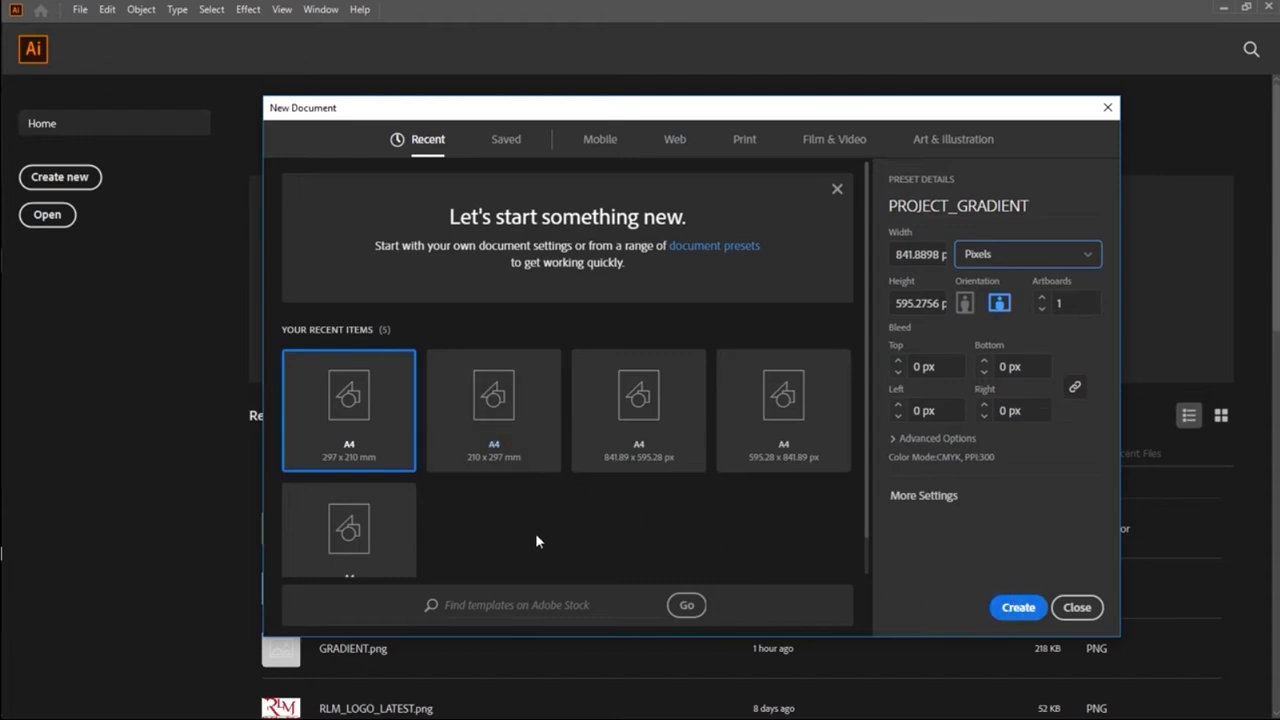
{"action": "left_click", "coordinate": [1014, 612]}
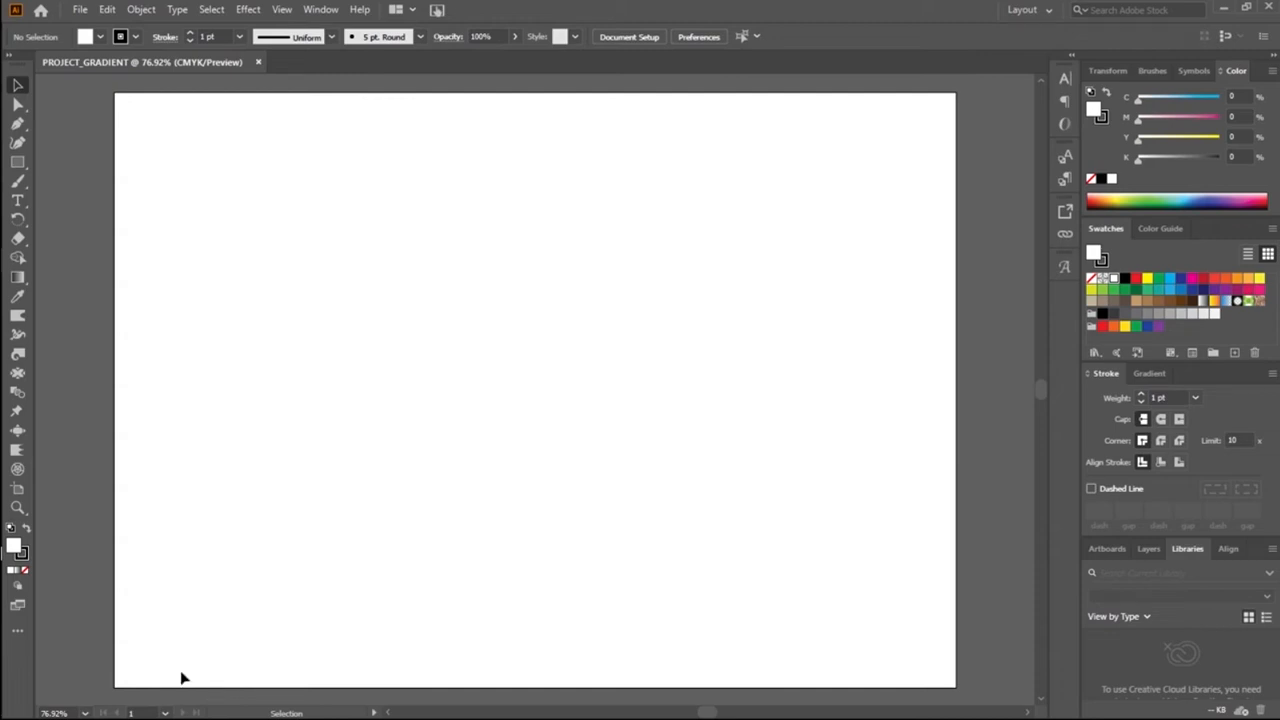
Step: Draw a rectangle about 386 × 146 px near the middle of the artboard and fill it with red (M=100, Y=100)
{"action": "key", "text": "m"}
{"action": "left_click_drag", "start_coordinate": [300, 281], "coordinate": [688, 426]}
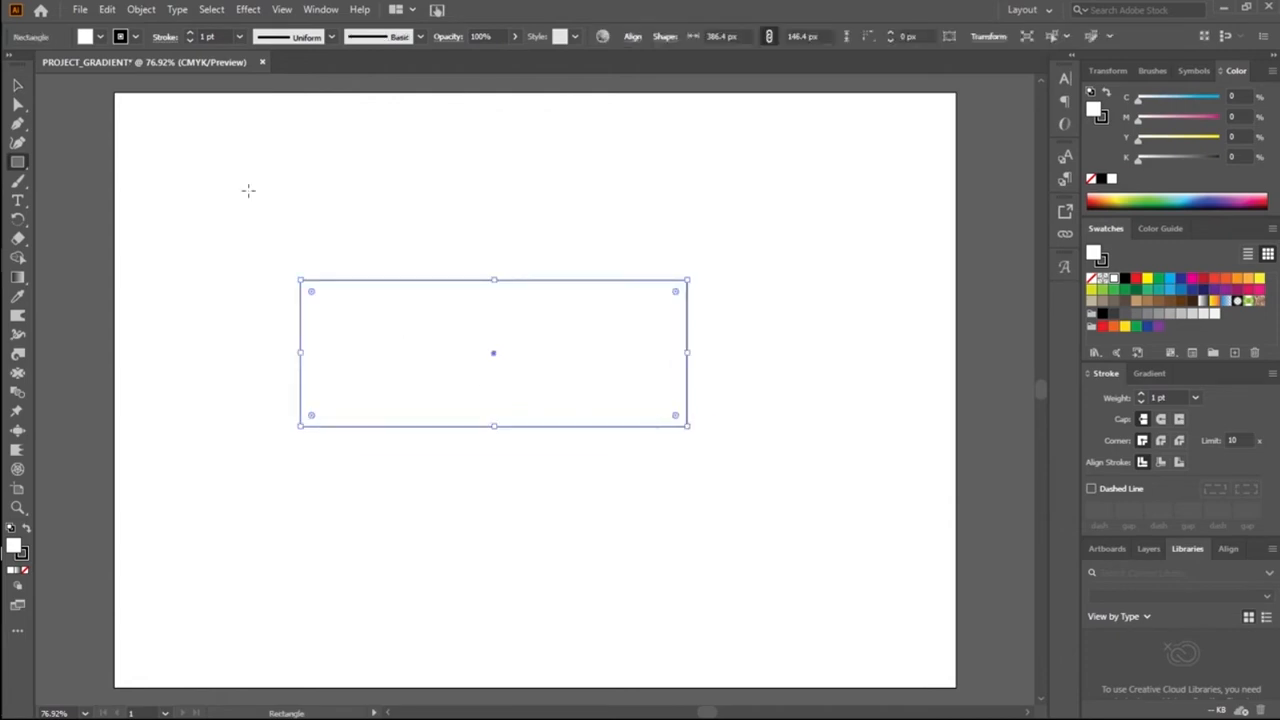
{"action": "left_click", "coordinate": [87, 37]}
{"action": "left_click", "coordinate": [102, 38]}
{"action": "left_click", "coordinate": [102, 38]}
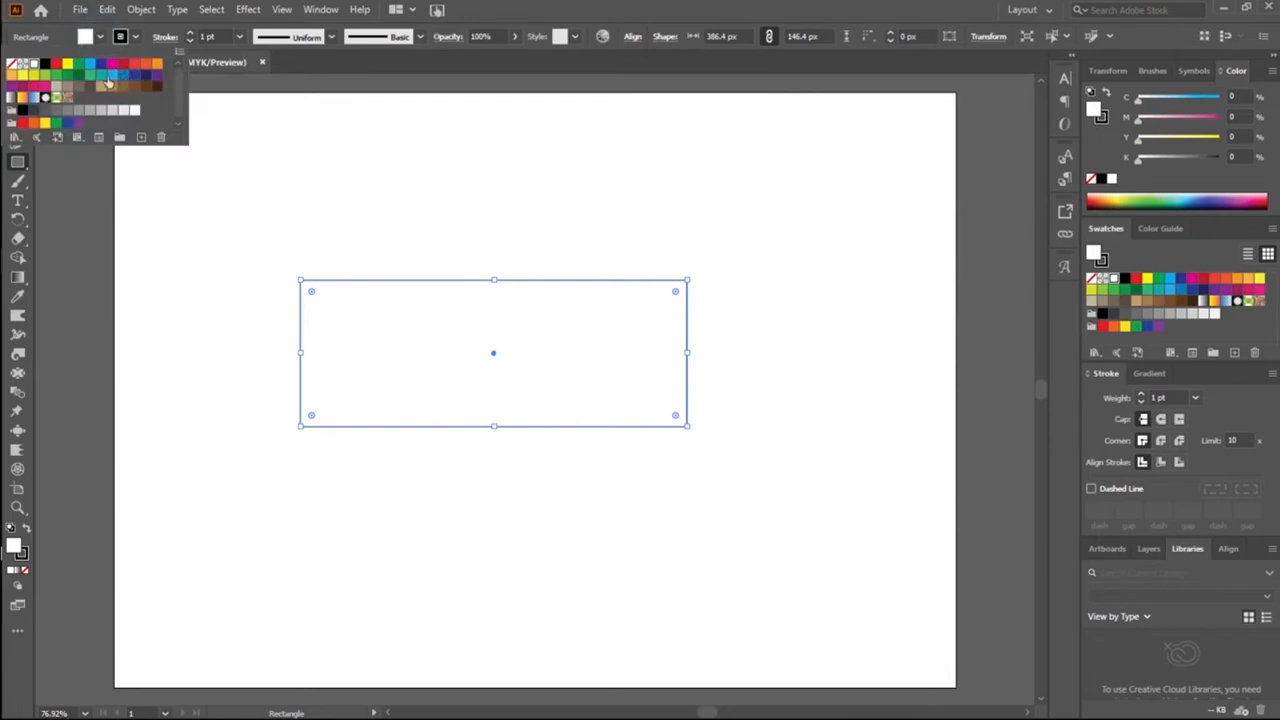
{"action": "left_click", "coordinate": [46, 92]}
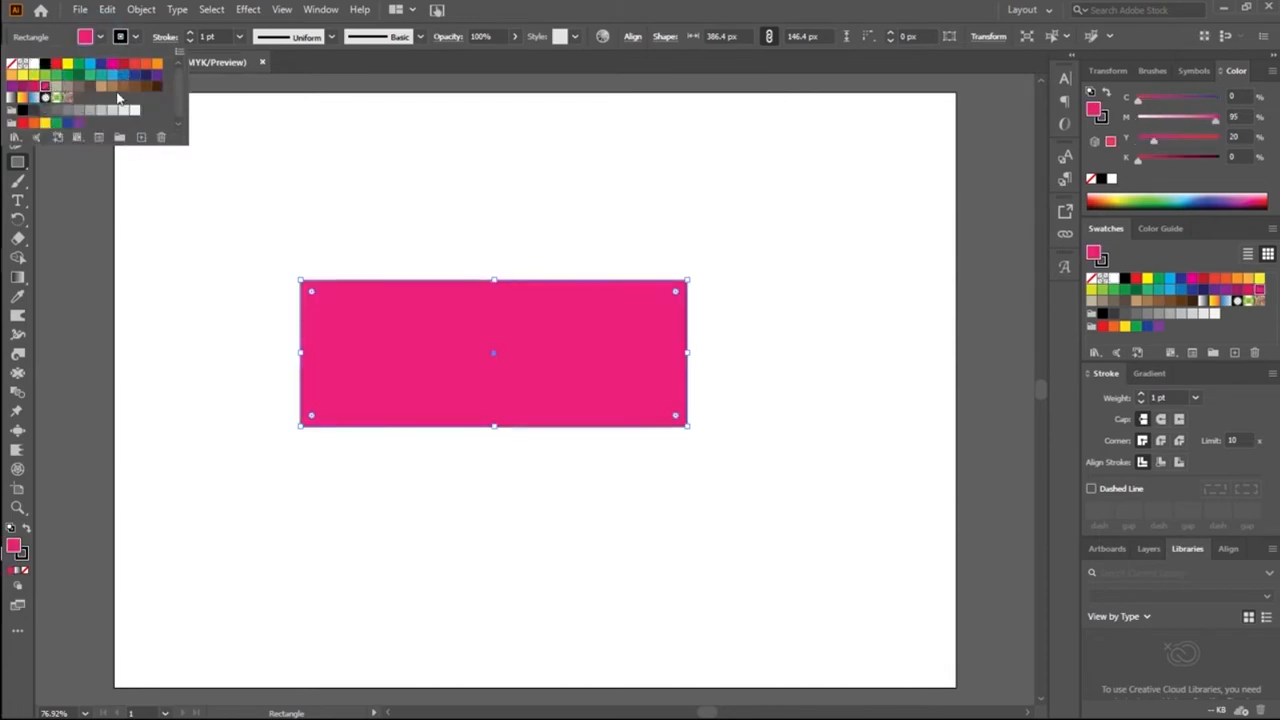
{"action": "left_click", "coordinate": [56, 63]}
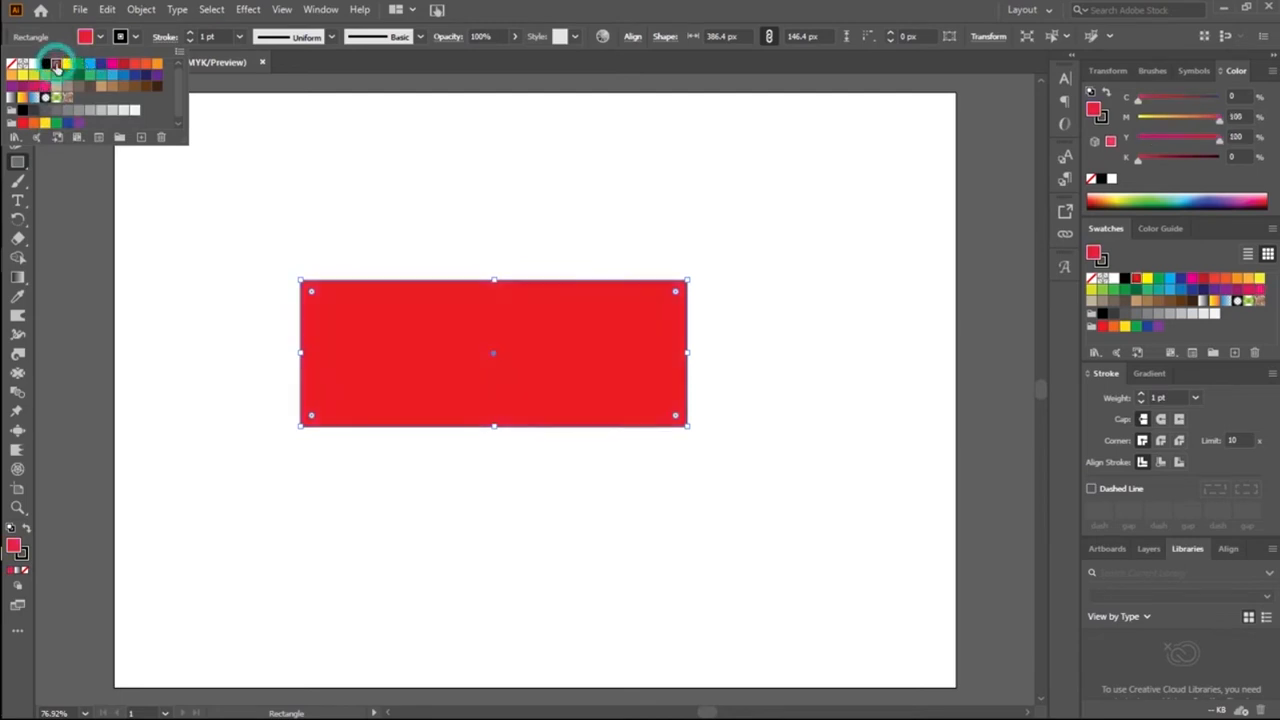
Step: Round the red rectangle's corners to a radius of about 62 px and widen it to about 520 px
{"action": "key", "text": "v"}
{"action": "left_click_drag", "start_coordinate": [311, 291], "coordinate": [365, 319]}
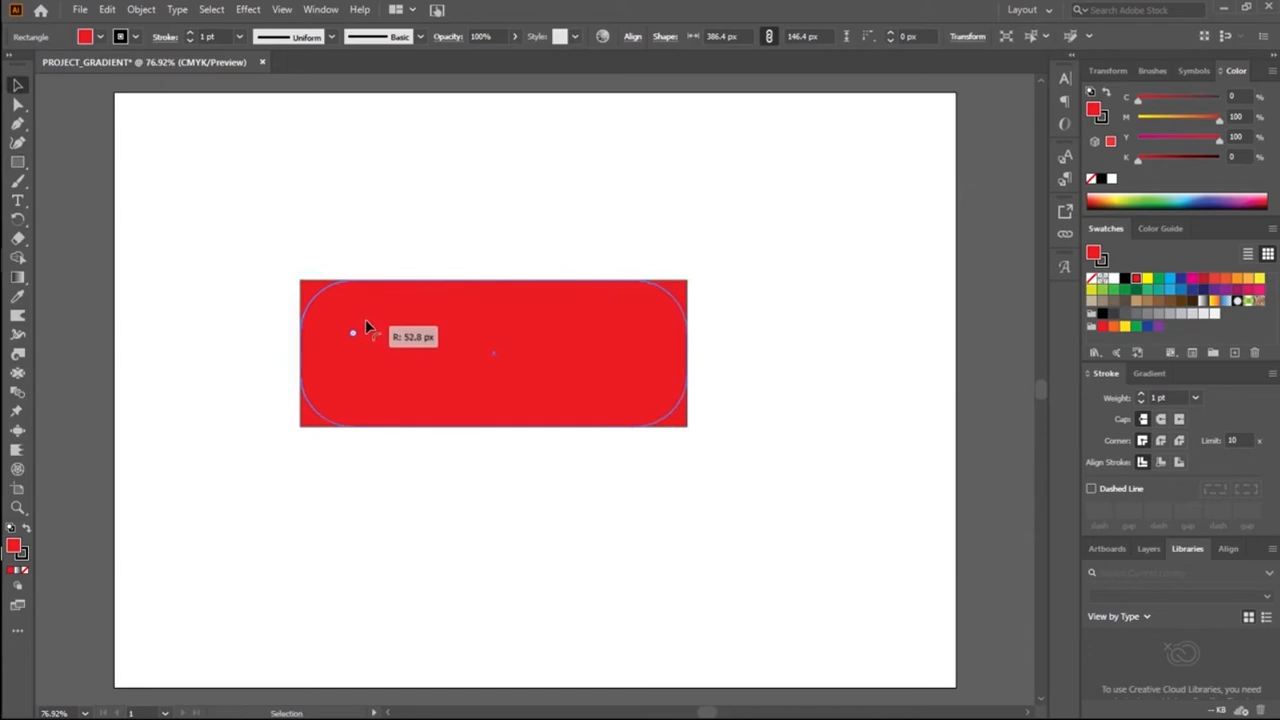
{"action": "left_click_drag", "start_coordinate": [688, 352], "coordinate": [822, 364]}
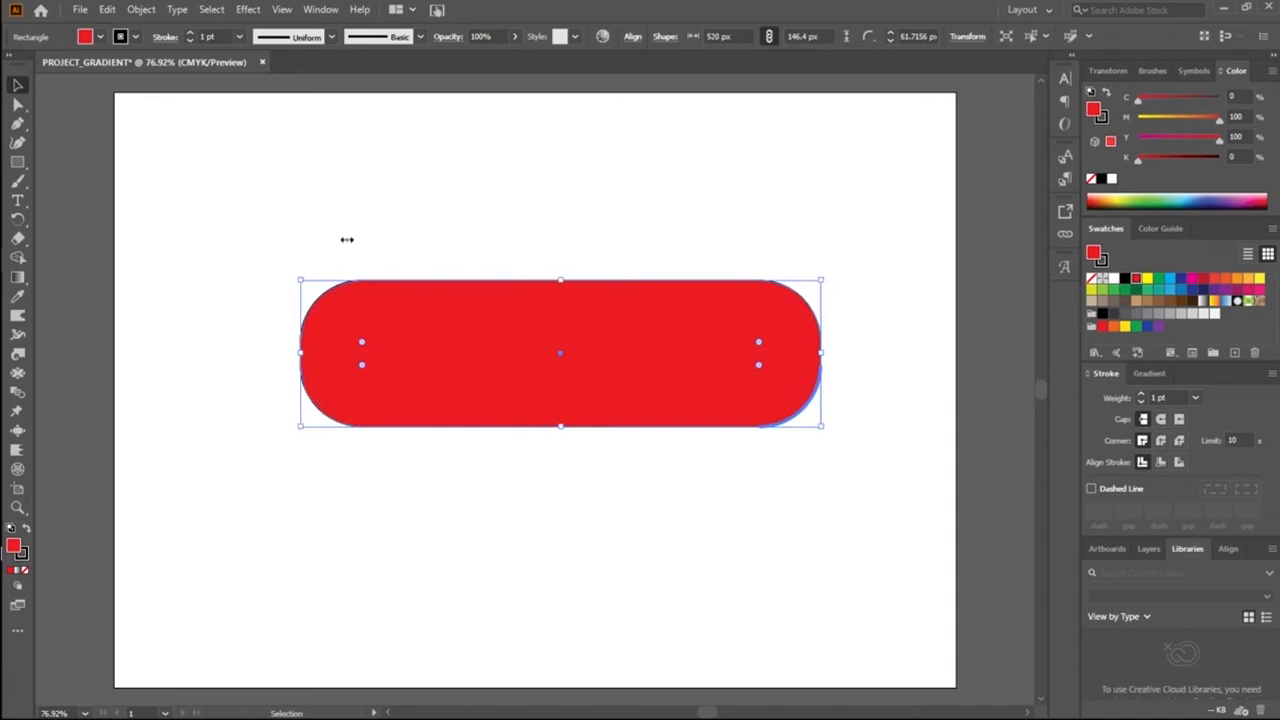
Step: Remove the stroke from the red rounded rectangle
{"action": "left_click", "coordinate": [17, 104]}
{"action": "left_click", "coordinate": [184, 191]}
{"action": "left_click", "coordinate": [524, 384]}
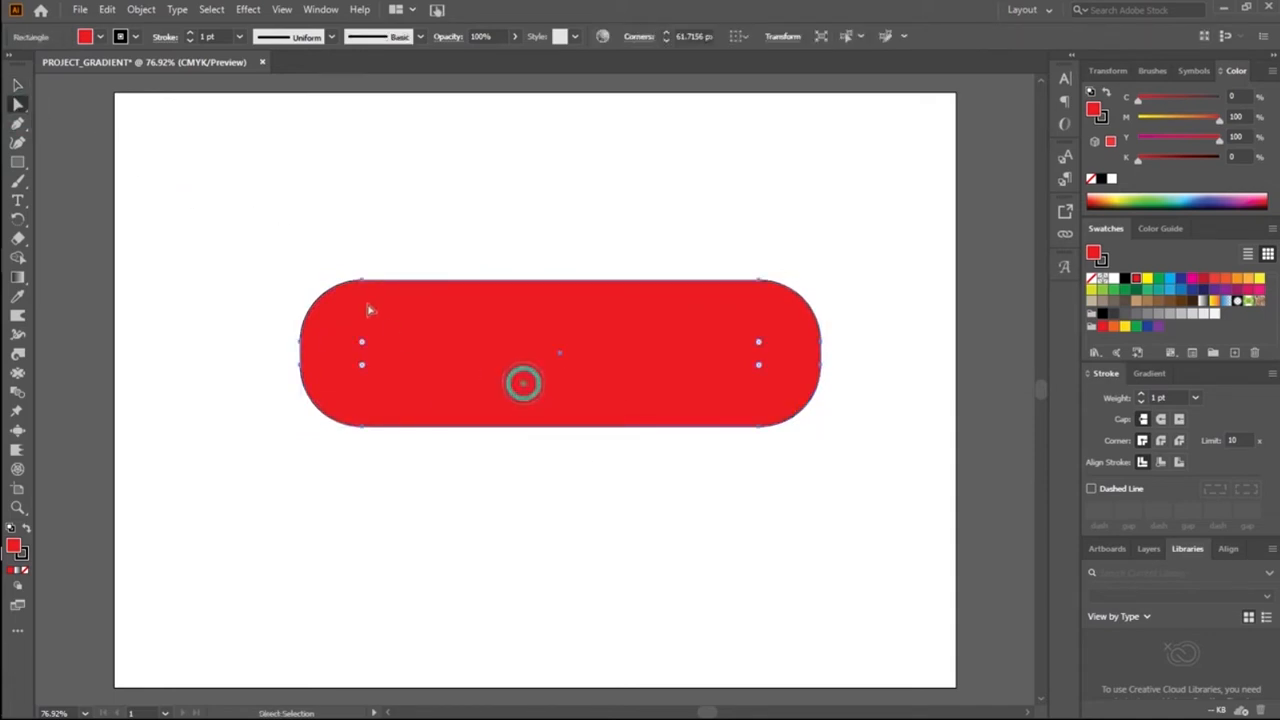
{"action": "left_click", "coordinate": [100, 36]}
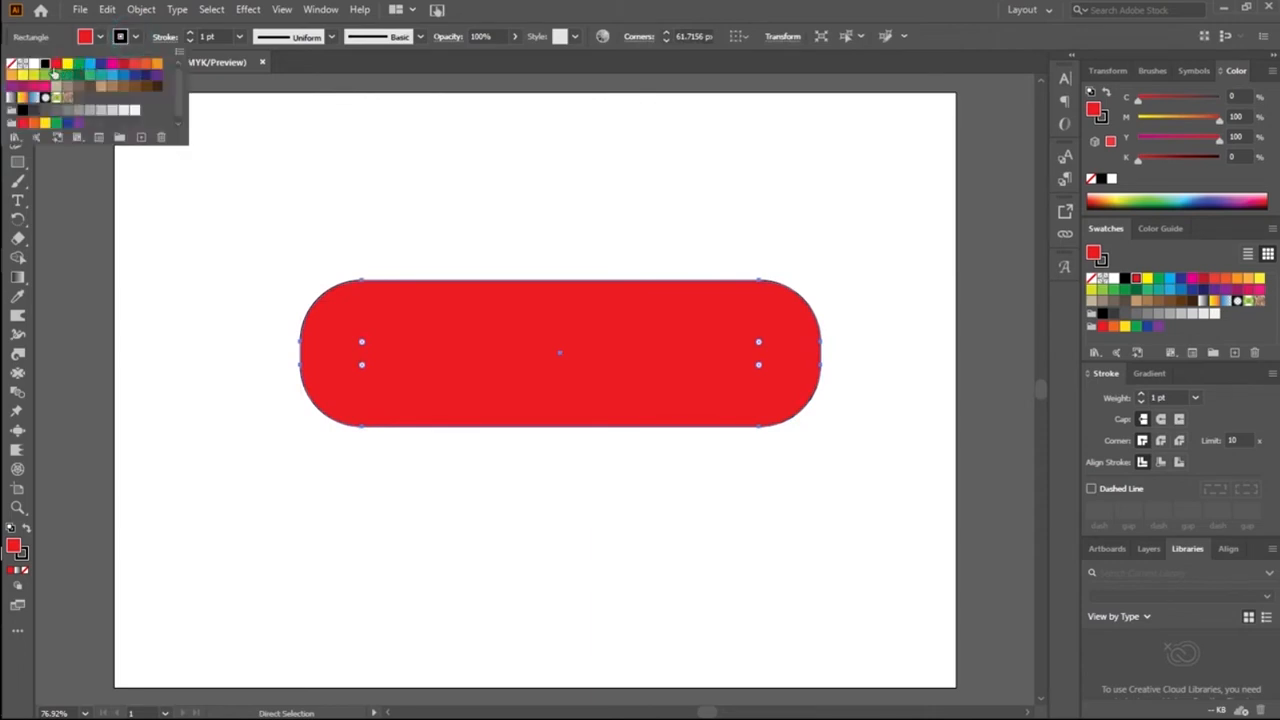
{"action": "left_click", "coordinate": [20, 65]}
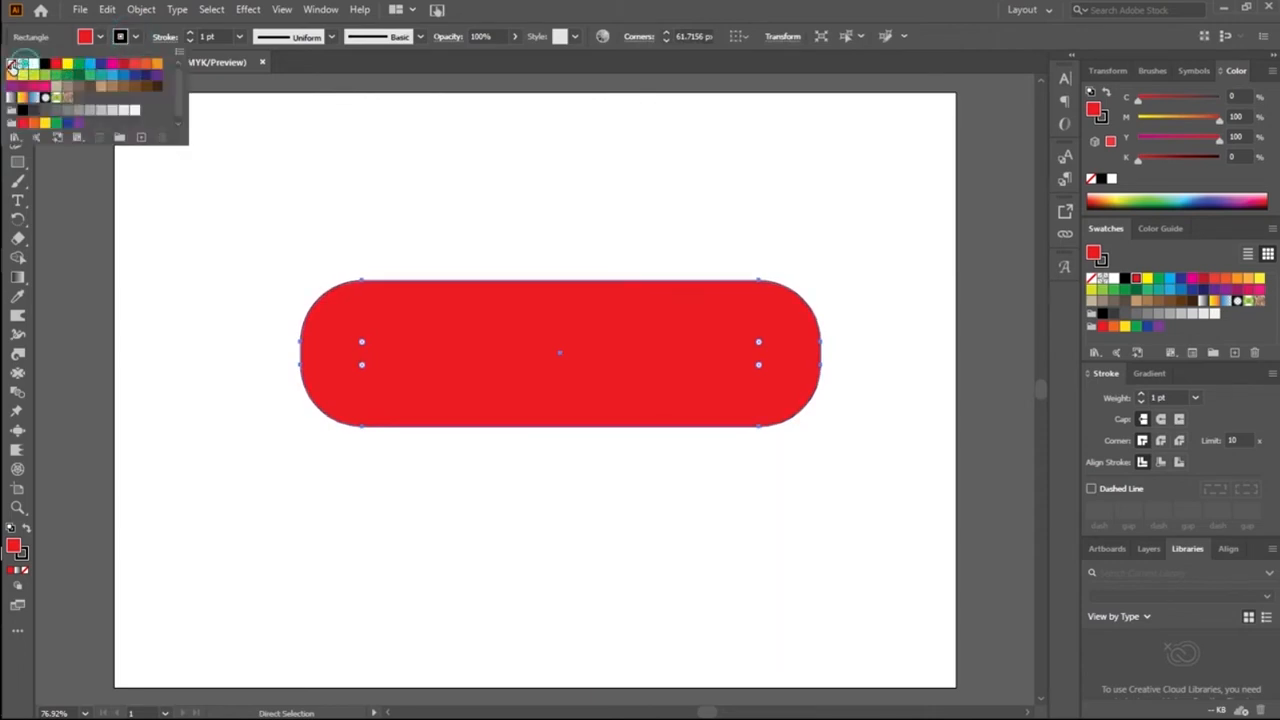
{"action": "left_click", "coordinate": [219, 248]}
{"action": "left_click", "coordinate": [271, 250]}
Step: Reposition the red rounded rectangle slightly left of the artboard's centre
{"action": "left_click_drag", "start_coordinate": [520, 382], "coordinate": [389, 353]}
{"action": "left_click", "coordinate": [486, 488]}
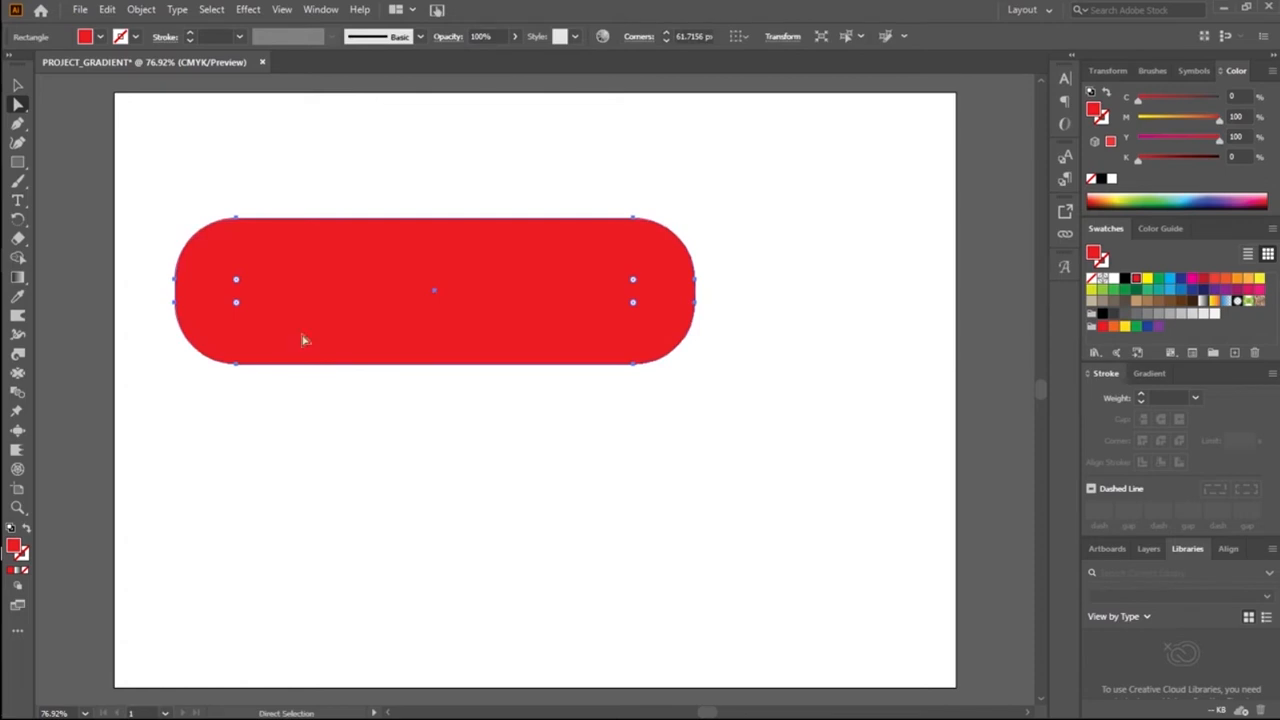
{"action": "left_click", "coordinate": [337, 188]}
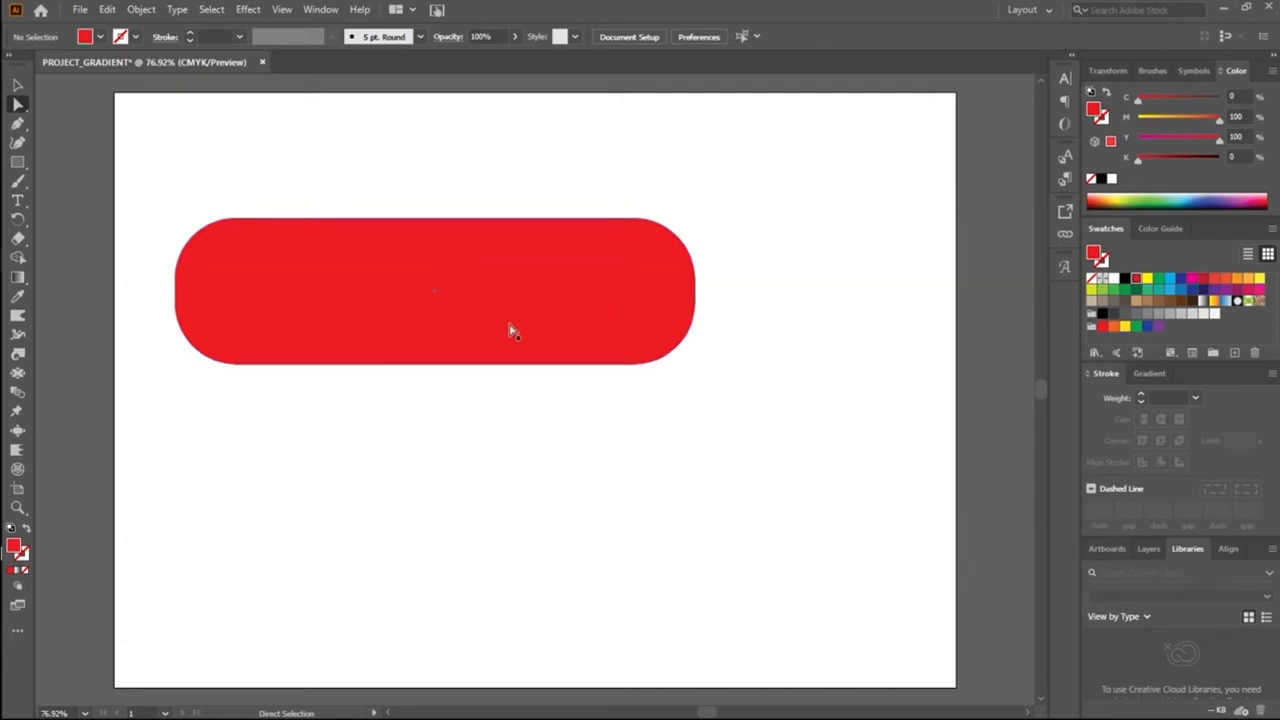
{"action": "left_click_drag", "start_coordinate": [503, 329], "coordinate": [586, 384]}
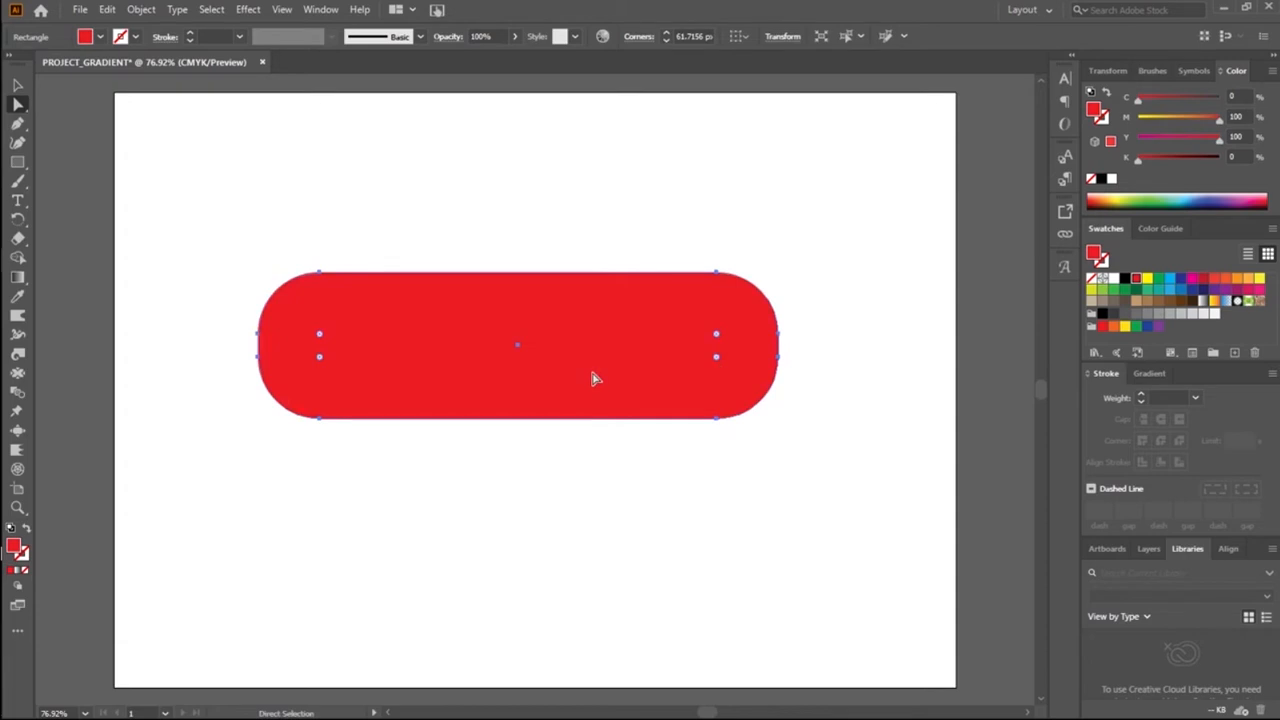
Step: Apply a linear white-to-black gradient to the rounded rectangle and add a red stop at about 37%
{"action": "left_click", "coordinate": [1141, 378]}
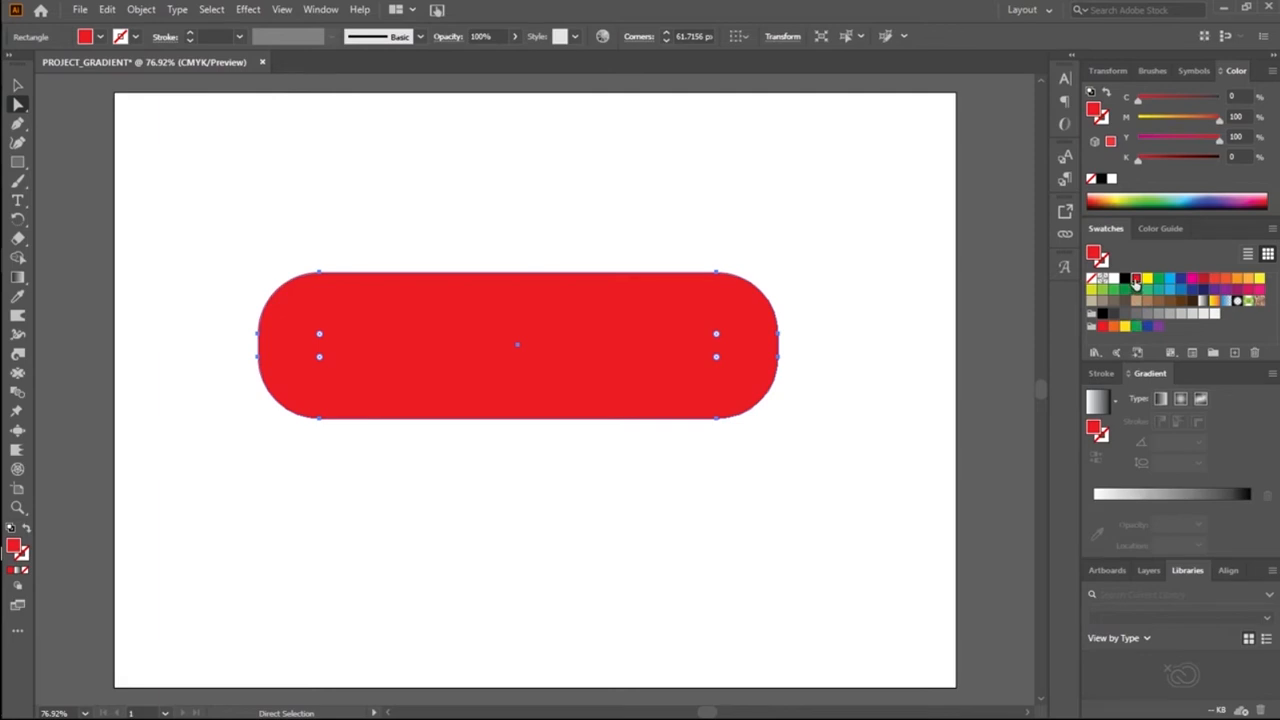
{"action": "left_click", "coordinate": [1105, 508]}
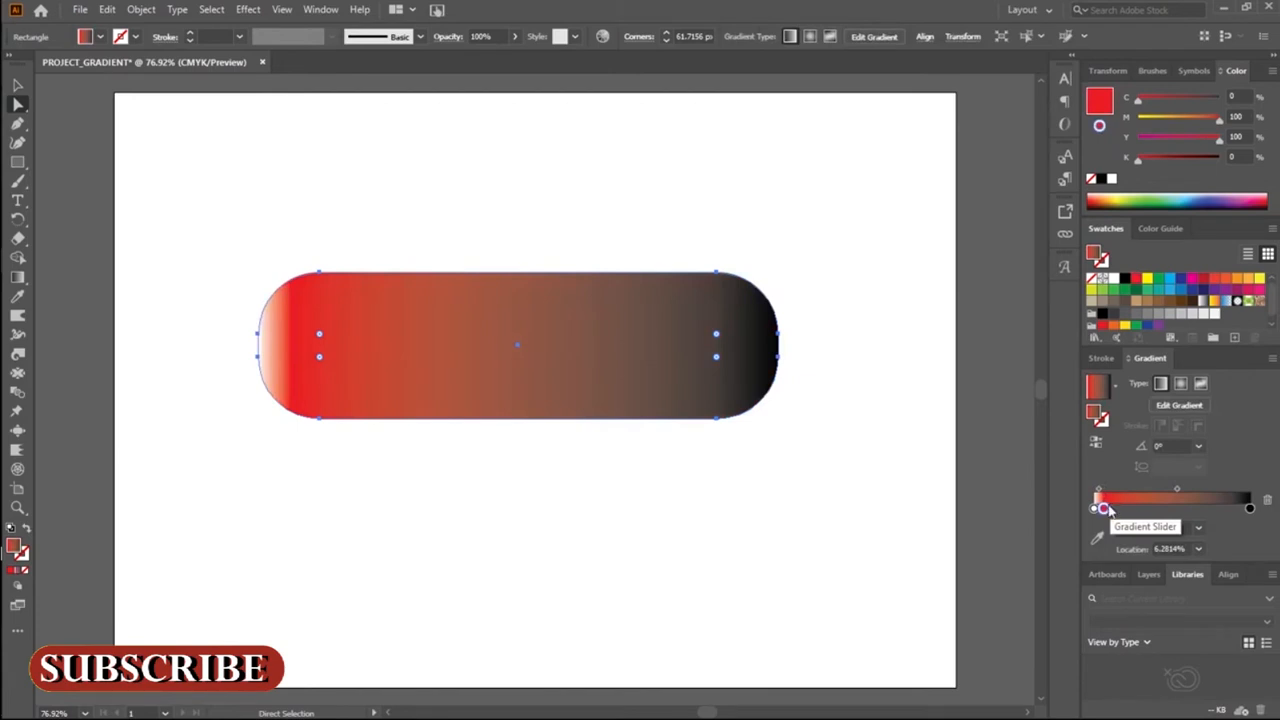
{"action": "left_click_drag", "start_coordinate": [1104, 508], "coordinate": [1127, 510]}
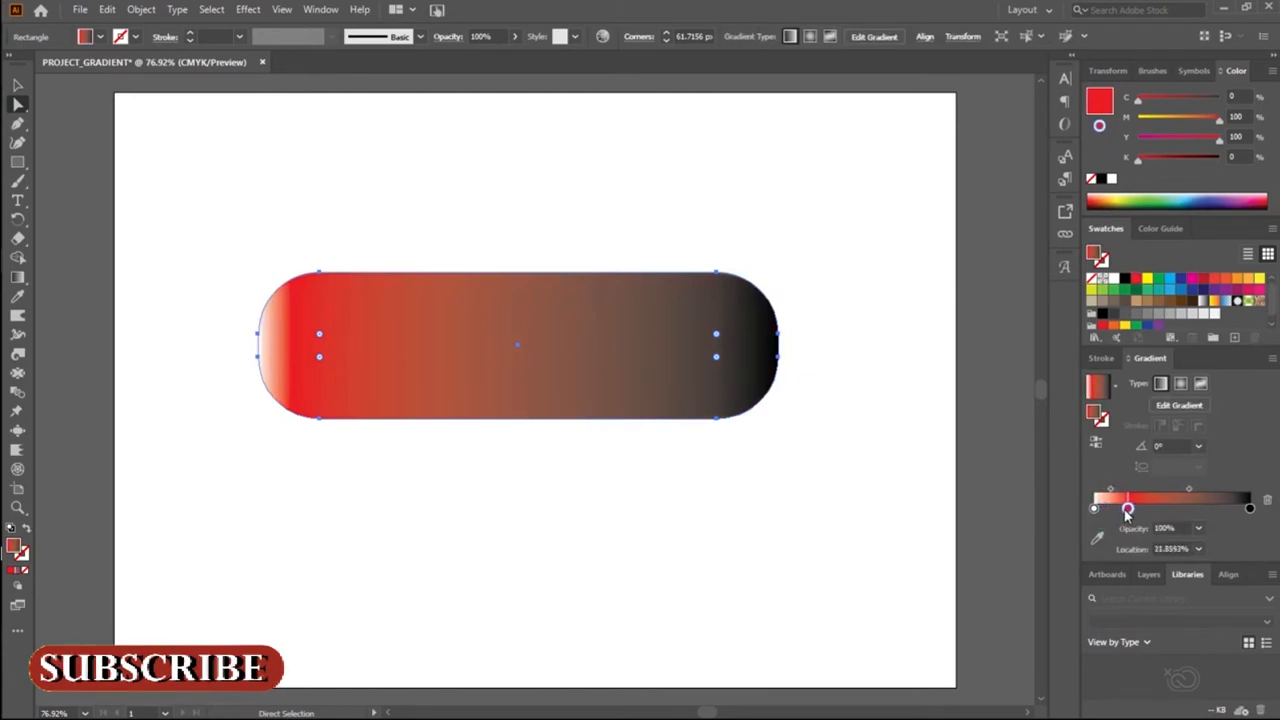
{"action": "left_click", "coordinate": [1126, 510]}
{"action": "left_click_drag", "start_coordinate": [1127, 510], "coordinate": [1155, 508]}
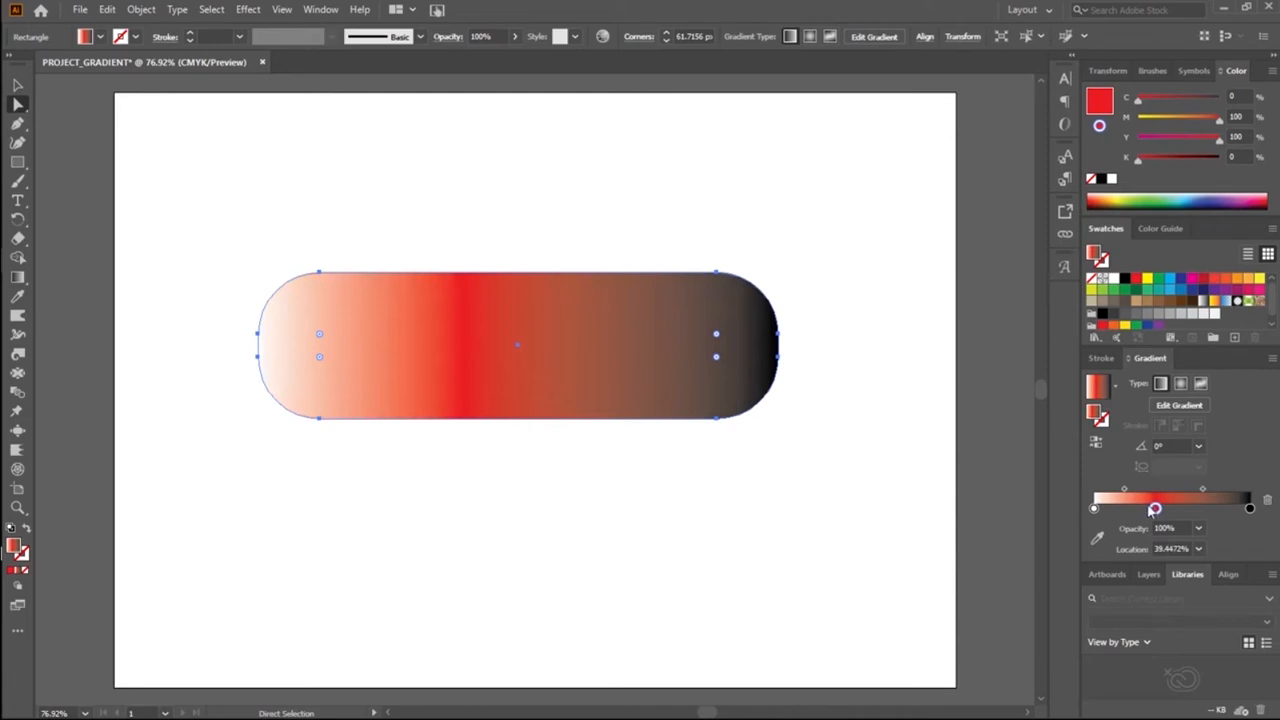
{"action": "mouse_move", "coordinate": [1155, 508]}
{"action": "left_mouse_down"}
{"action": "mouse_move", "coordinate": [1105, 508]}
{"action": "mouse_move", "coordinate": [1160, 510]}
{"action": "left_mouse_up"}
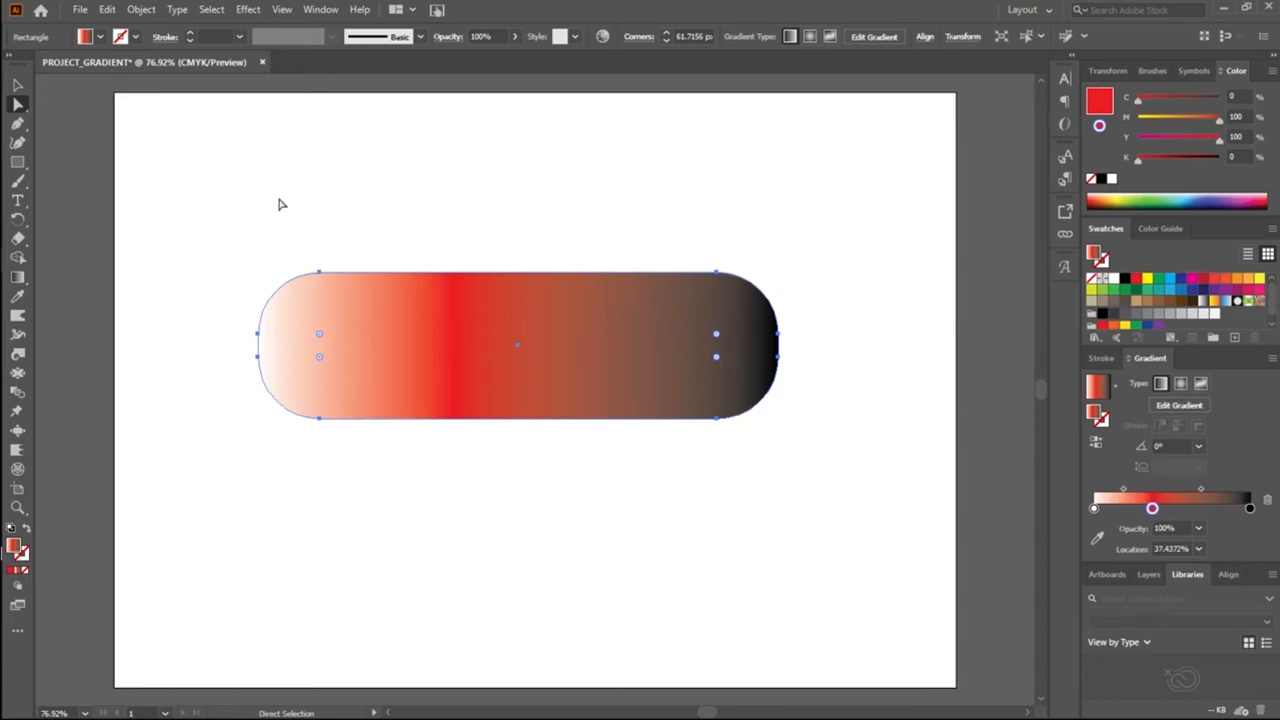
{"action": "left_click", "coordinate": [18, 86]}
{"action": "left_click", "coordinate": [337, 196]}
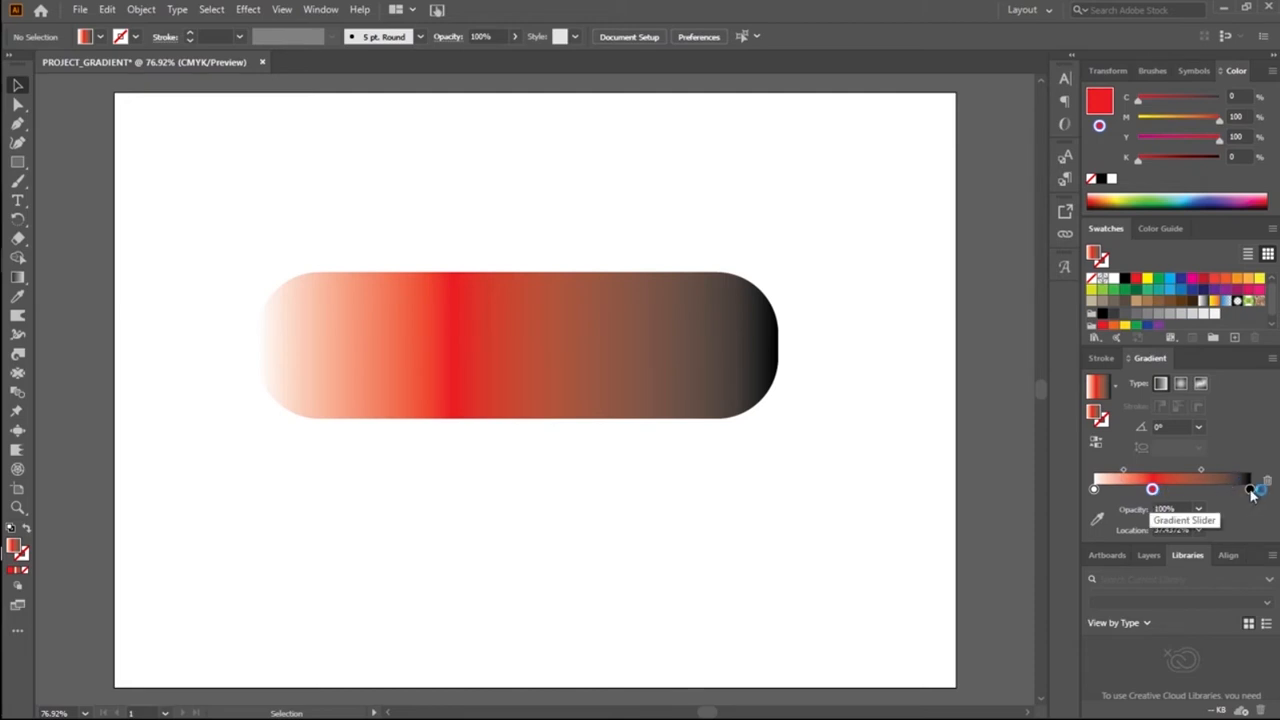
Step: Move the black stop of the rounded rectangle's gradient to about 96%
{"action": "left_click_drag", "start_coordinate": [1251, 490], "coordinate": [1224, 490]}
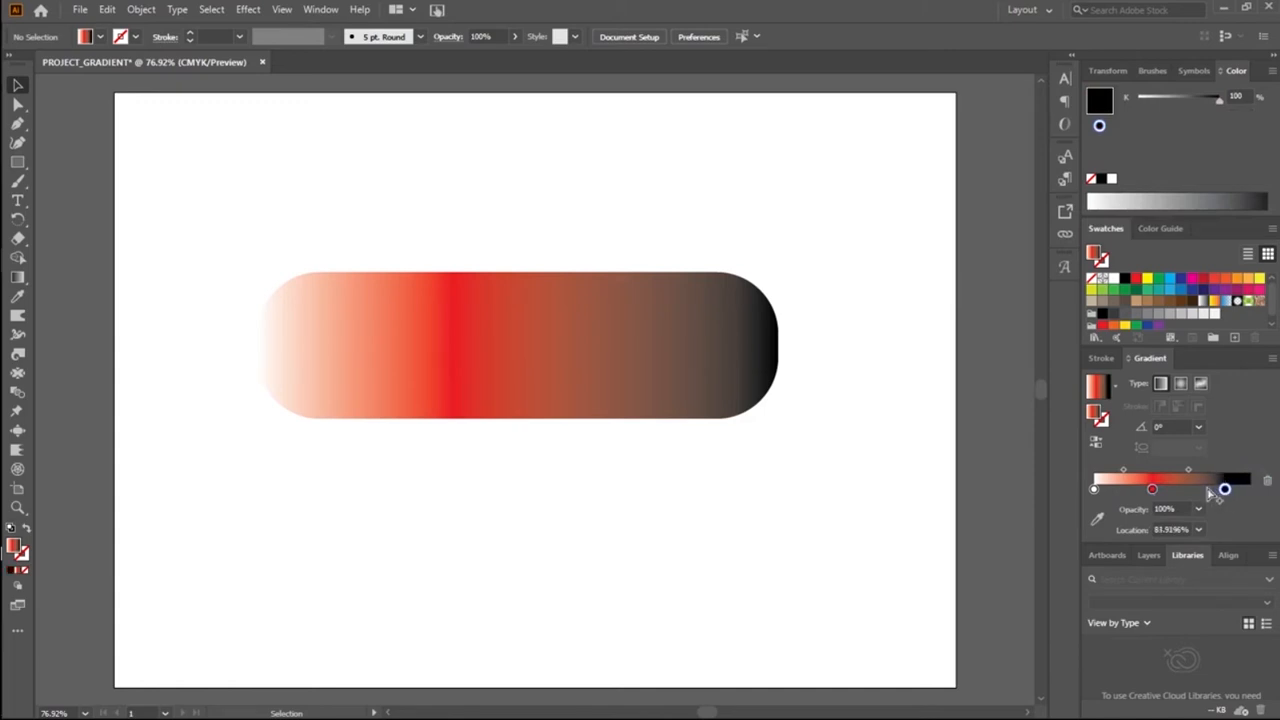
{"action": "left_click", "coordinate": [618, 375]}
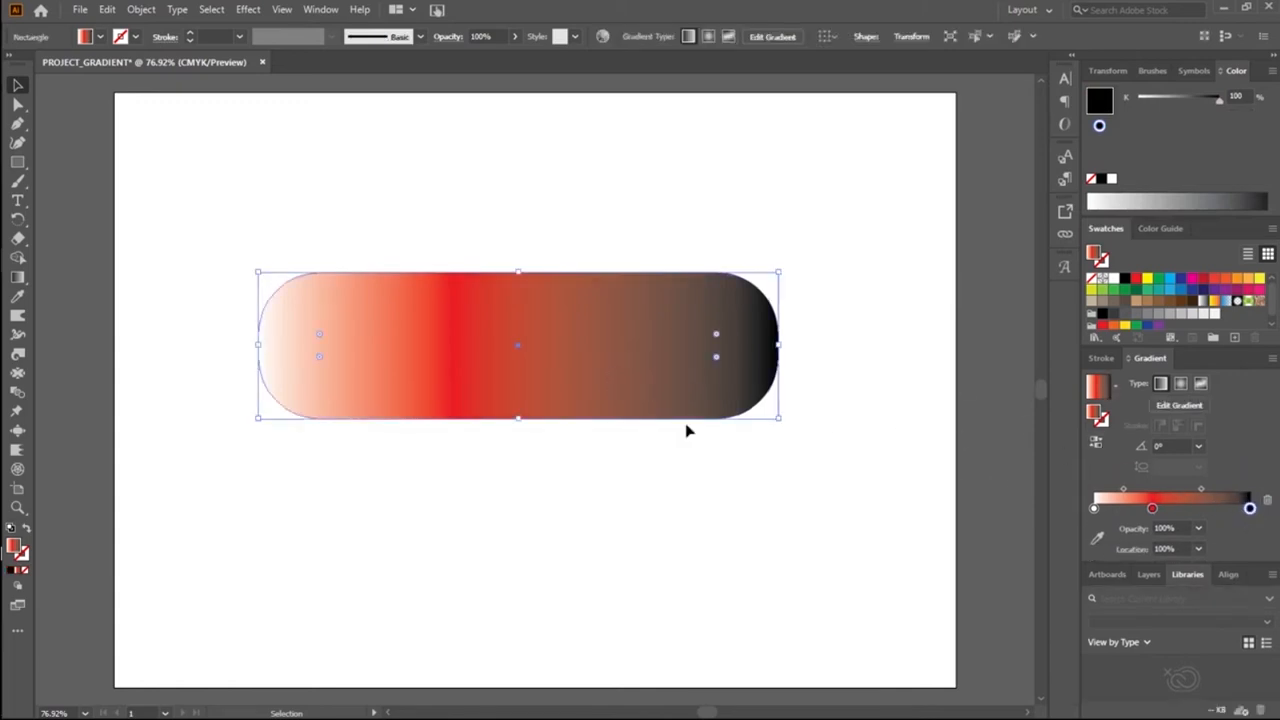
{"action": "left_click", "coordinate": [17, 104]}
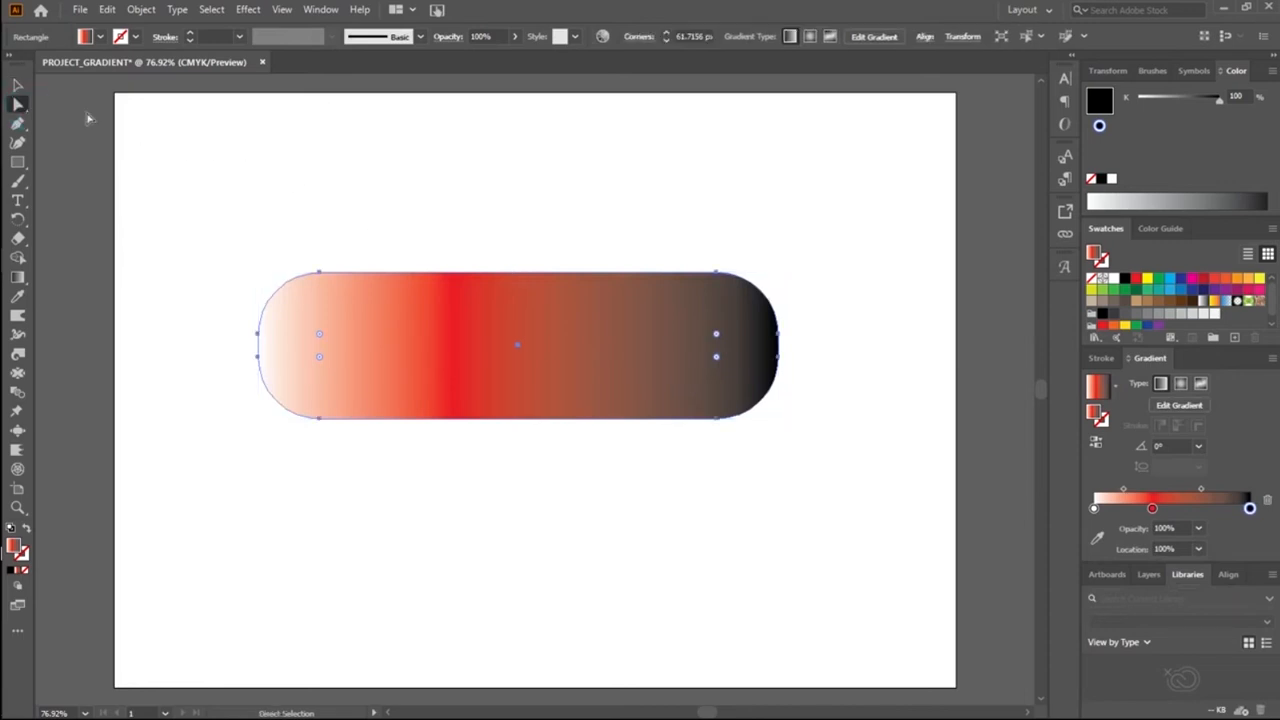
{"action": "left_click_drag", "start_coordinate": [1249, 508], "coordinate": [1211, 510]}
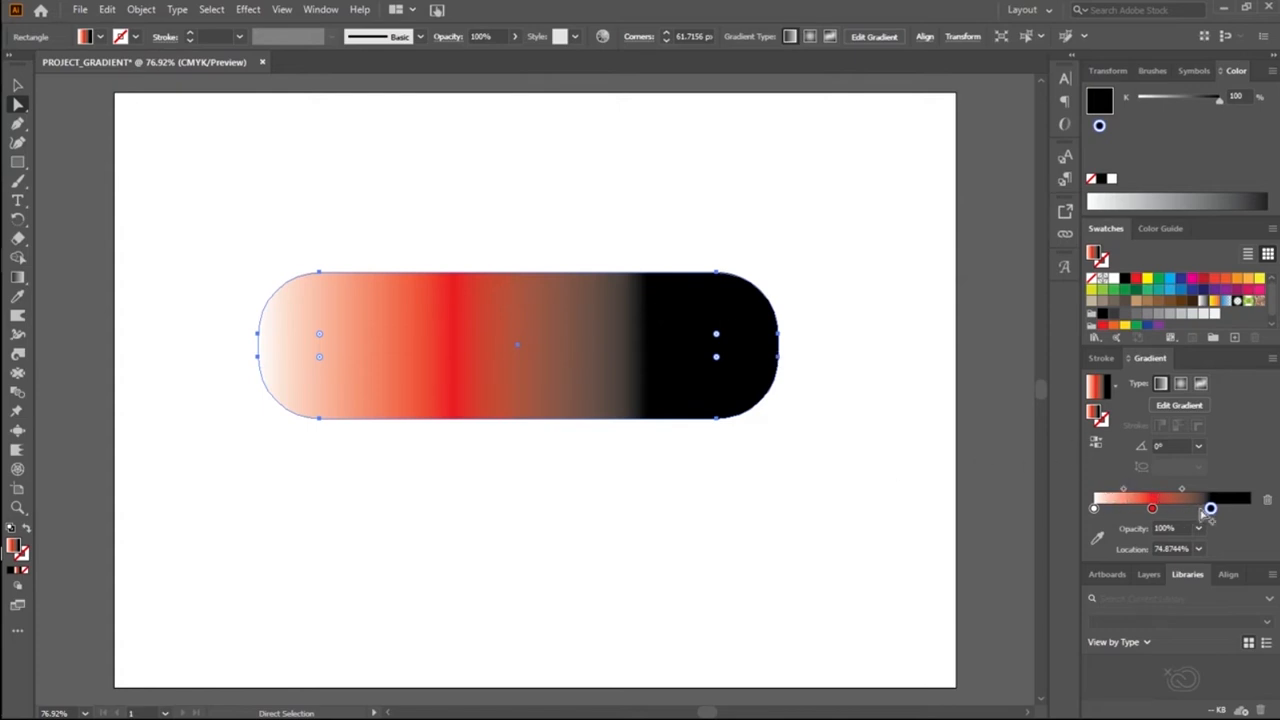
{"action": "left_click_drag", "start_coordinate": [1208, 508], "coordinate": [1244, 509]}
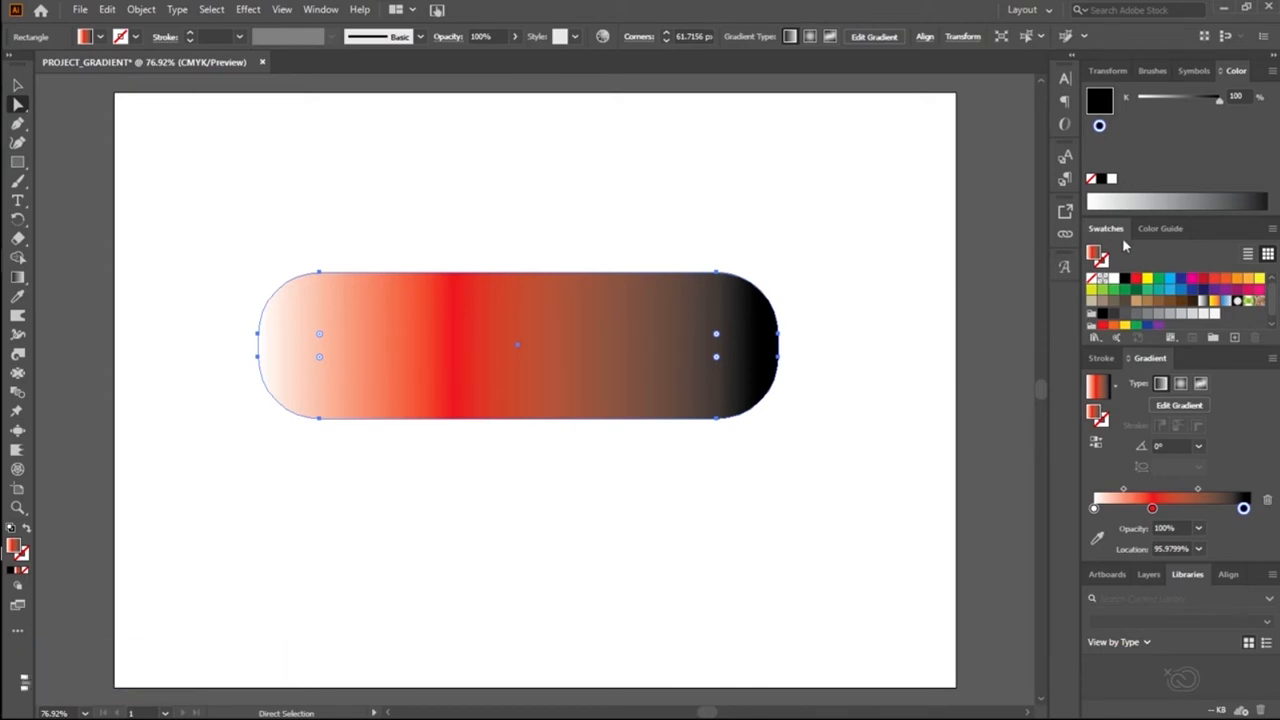
Step: Show the Color Guide and shift the gradient's red stop to about 47%
{"action": "left_click", "coordinate": [1152, 229]}
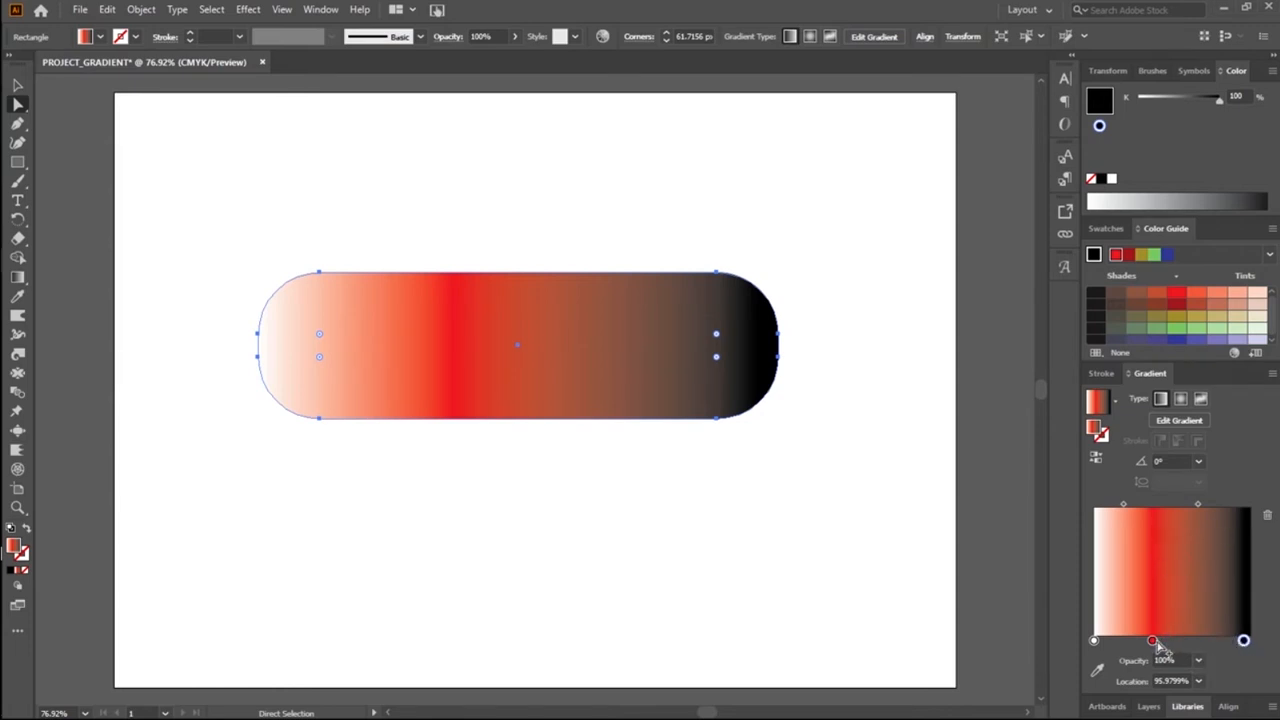
{"action": "left_click_drag", "start_coordinate": [1154, 642], "coordinate": [1166, 646]}
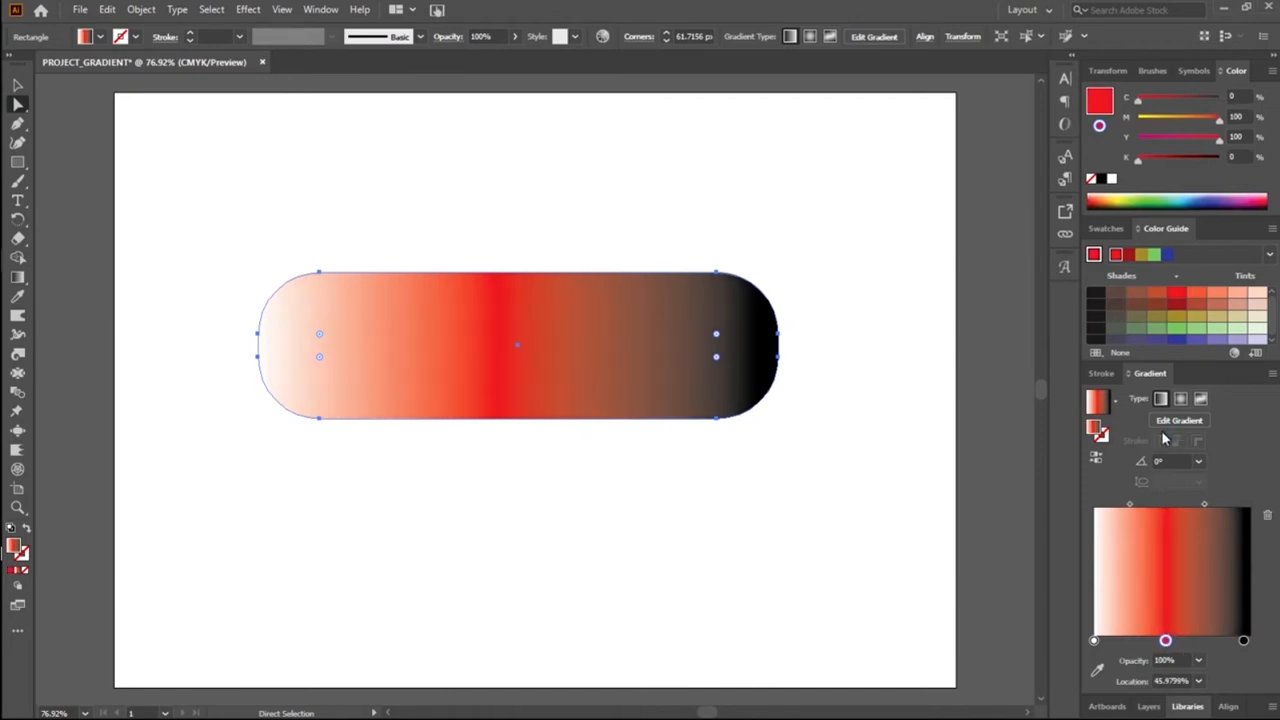
{"action": "left_click_drag", "start_coordinate": [1130, 506], "coordinate": [1169, 518]}
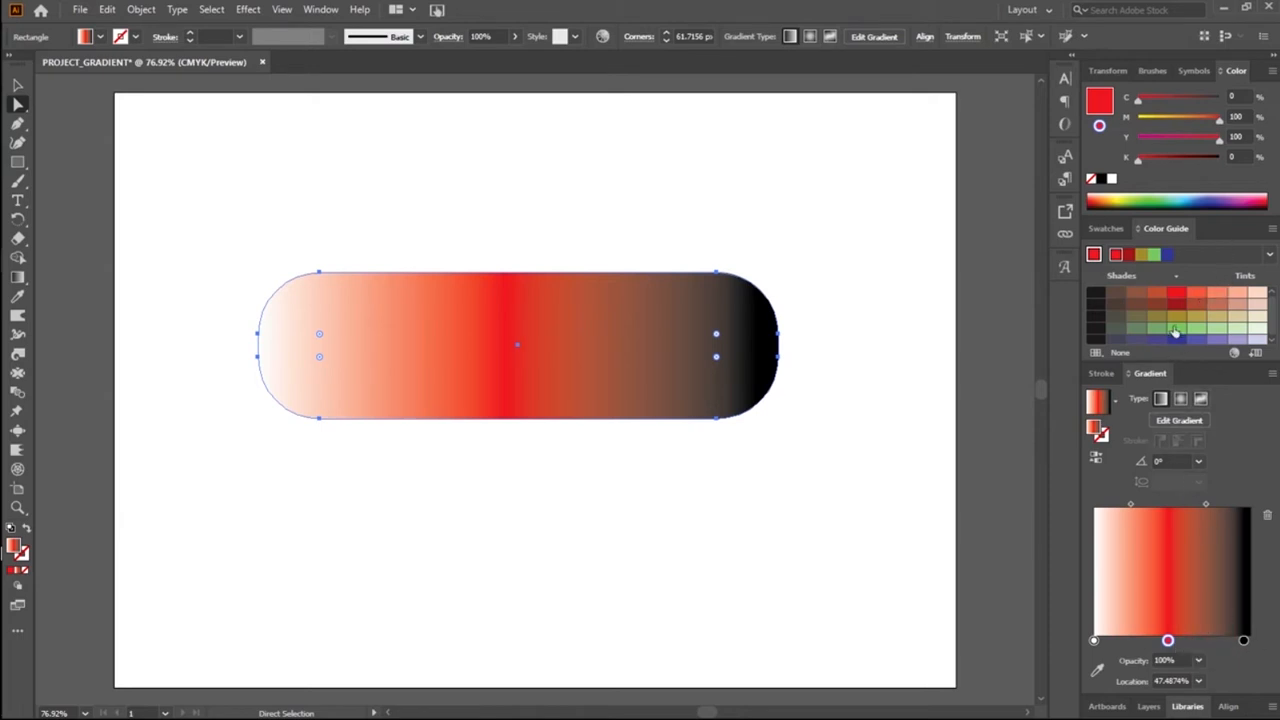
Step: Add a dark red shade from the Color Guide to the gradient as a stop at about 59%
{"action": "left_click_drag", "start_coordinate": [1181, 302], "coordinate": [1183, 640]}
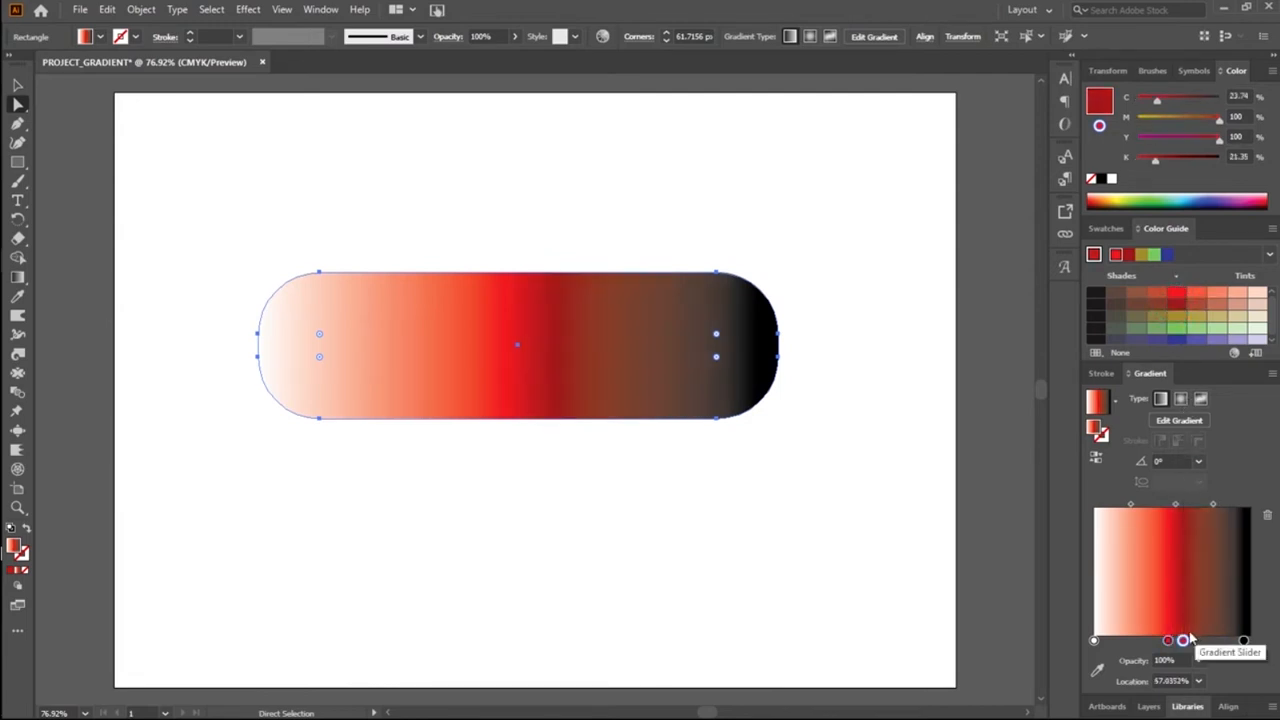
{"action": "left_click_drag", "start_coordinate": [1183, 640], "coordinate": [1132, 652]}
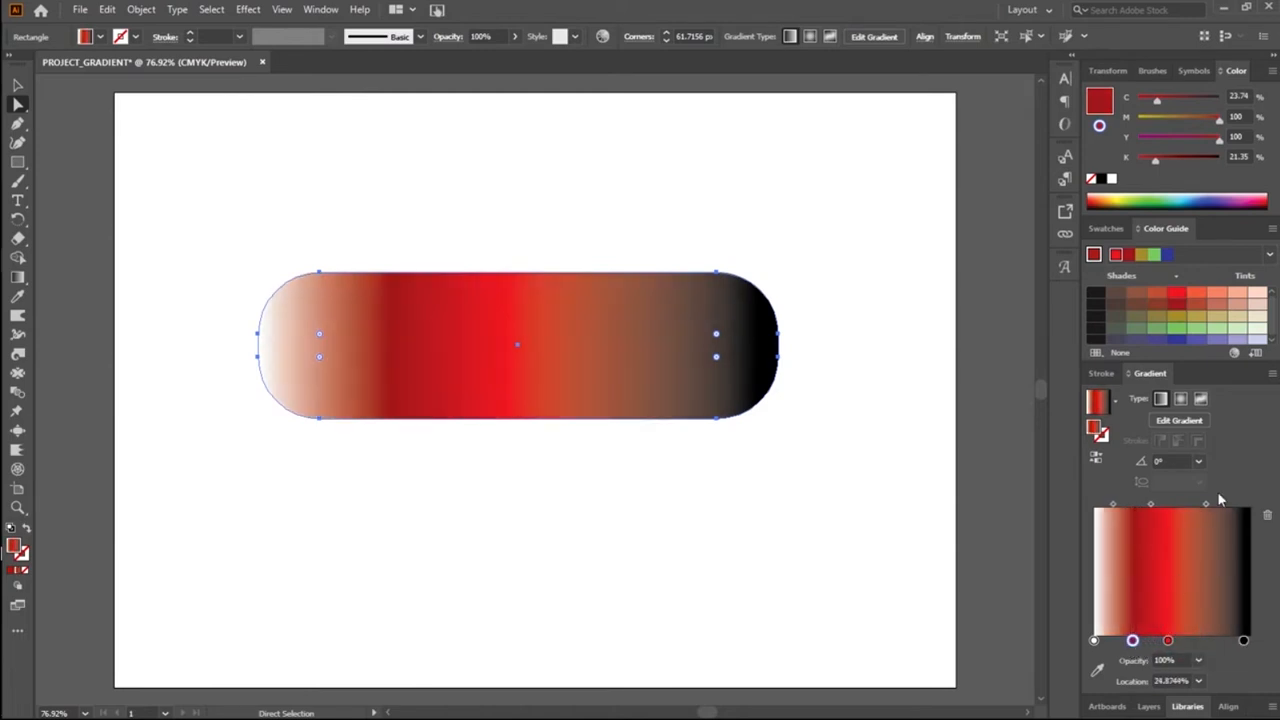
{"action": "left_click", "coordinate": [1186, 637]}
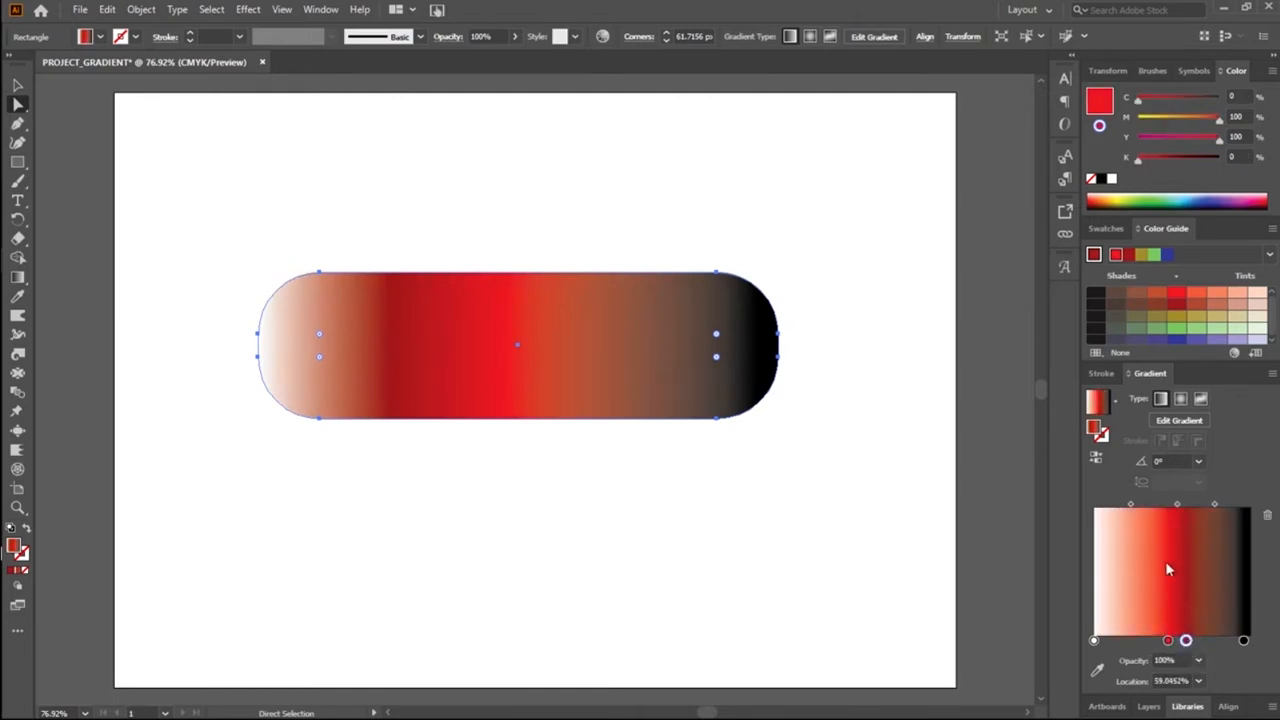
Step: Move the white stop beyond the dark red one and delete it from the gradient, keeping the shape itself
{"action": "left_click", "coordinate": [1094, 642]}
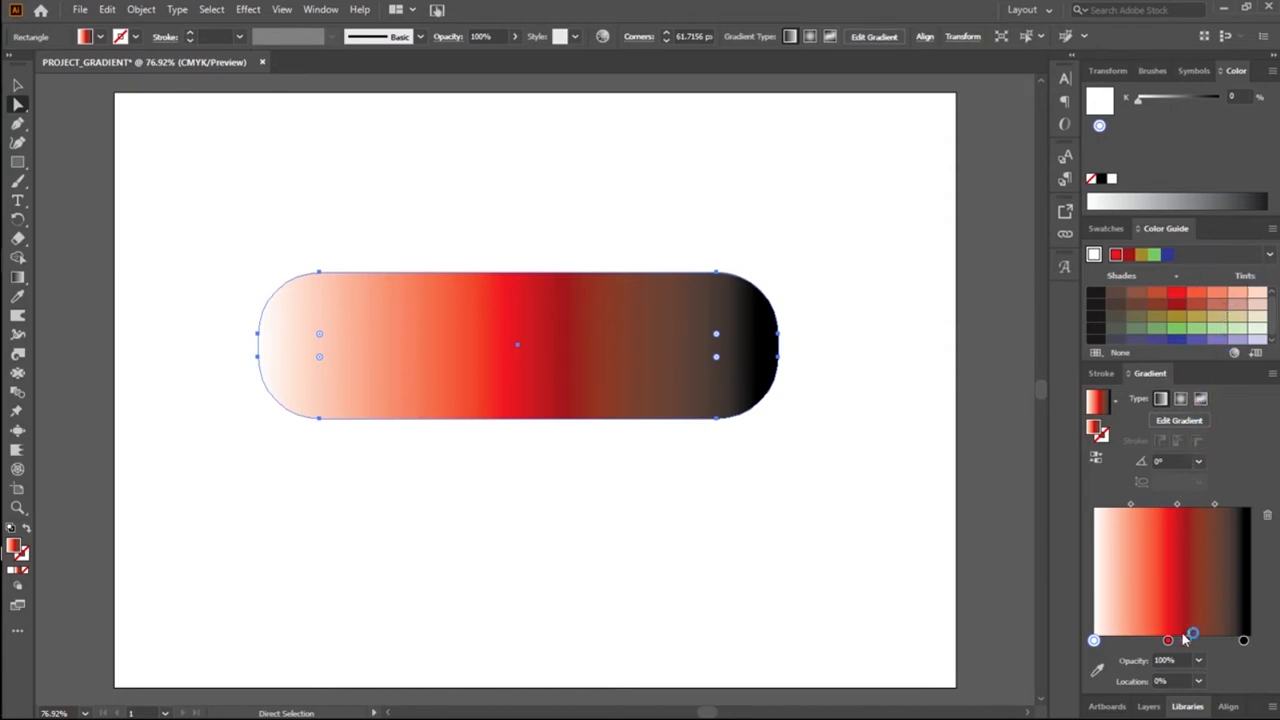
{"action": "left_click_drag", "start_coordinate": [1191, 641], "coordinate": [1201, 641]}
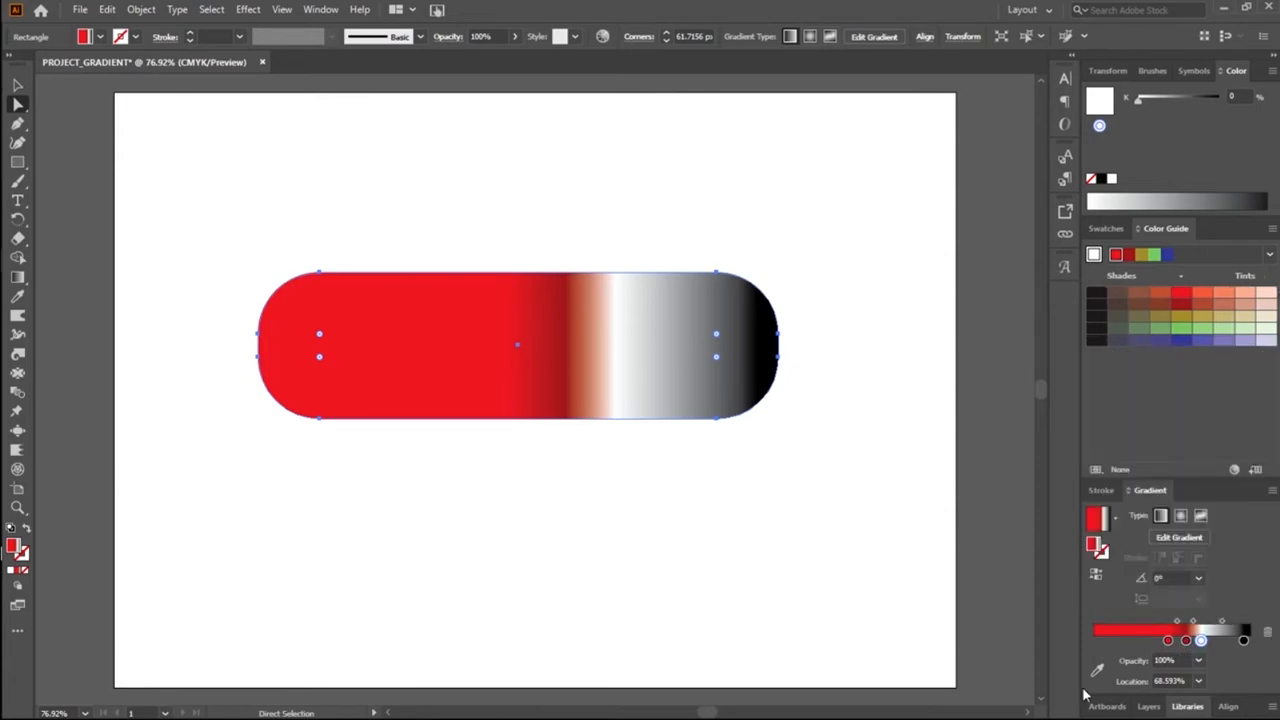
{"action": "key", "text": "Delete"}
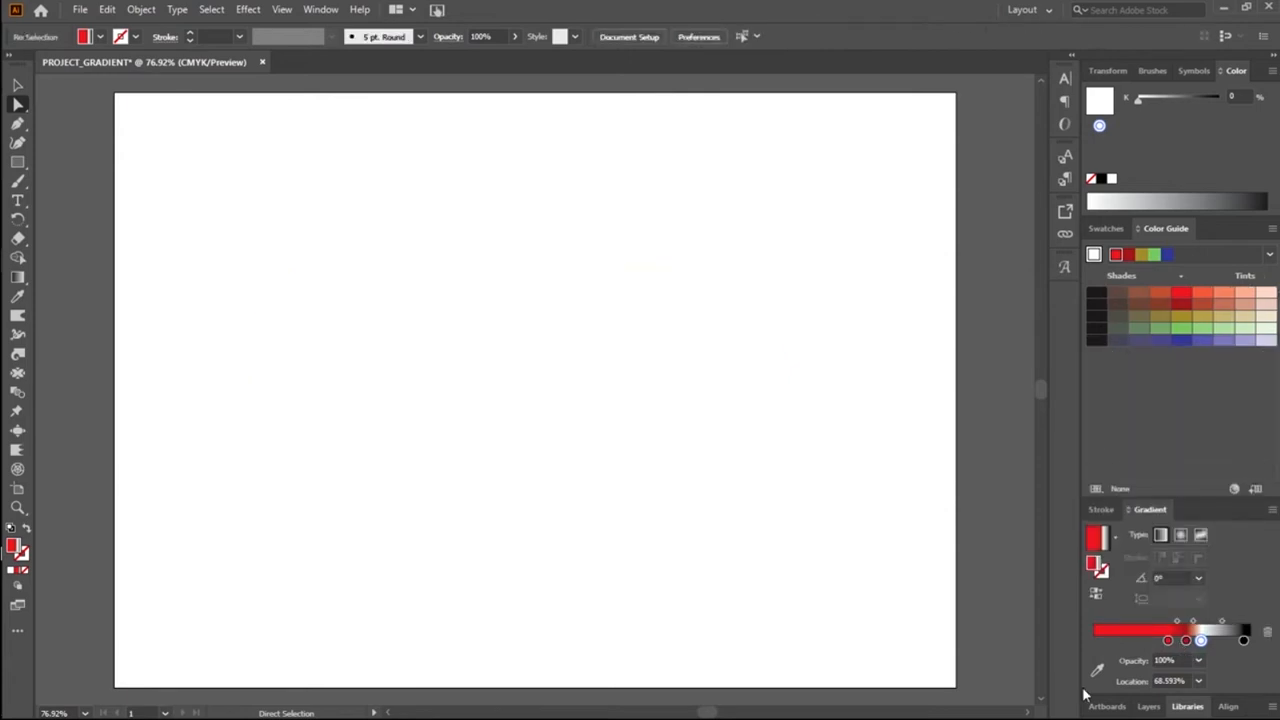
{"action": "key", "text": "ctrl+z"}
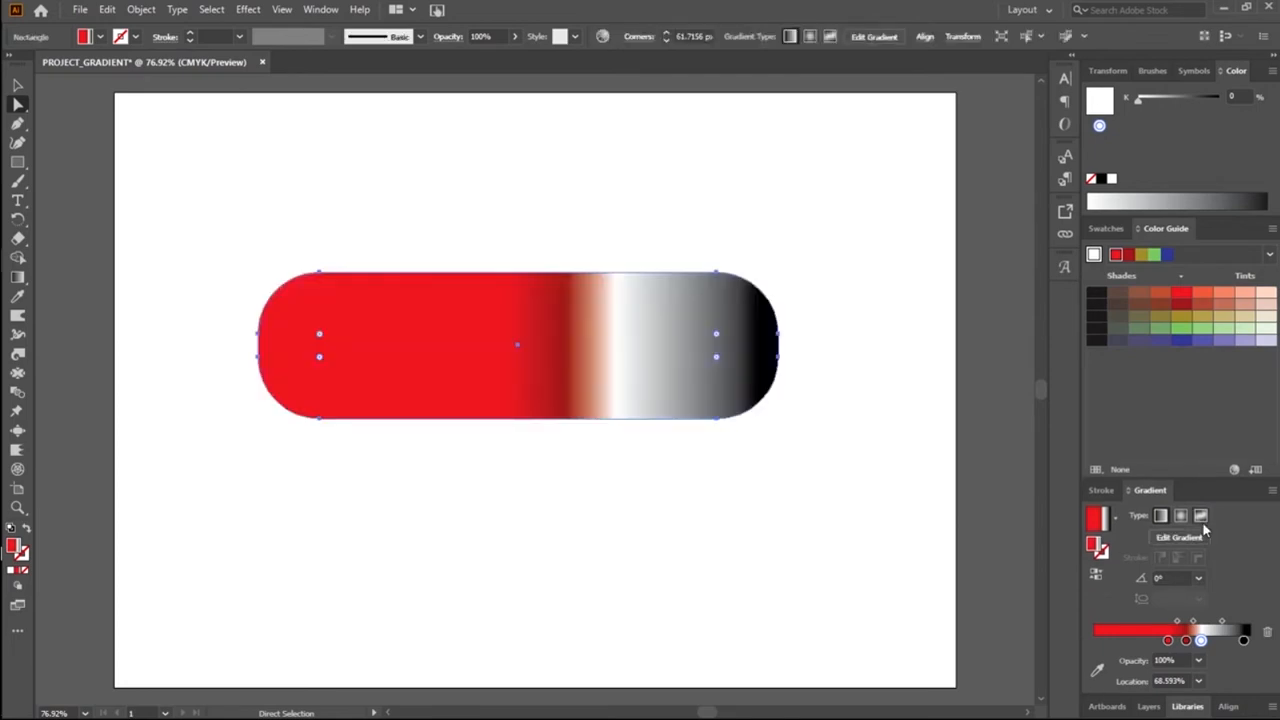
{"action": "left_click_drag", "start_coordinate": [1202, 640], "coordinate": [1217, 647]}
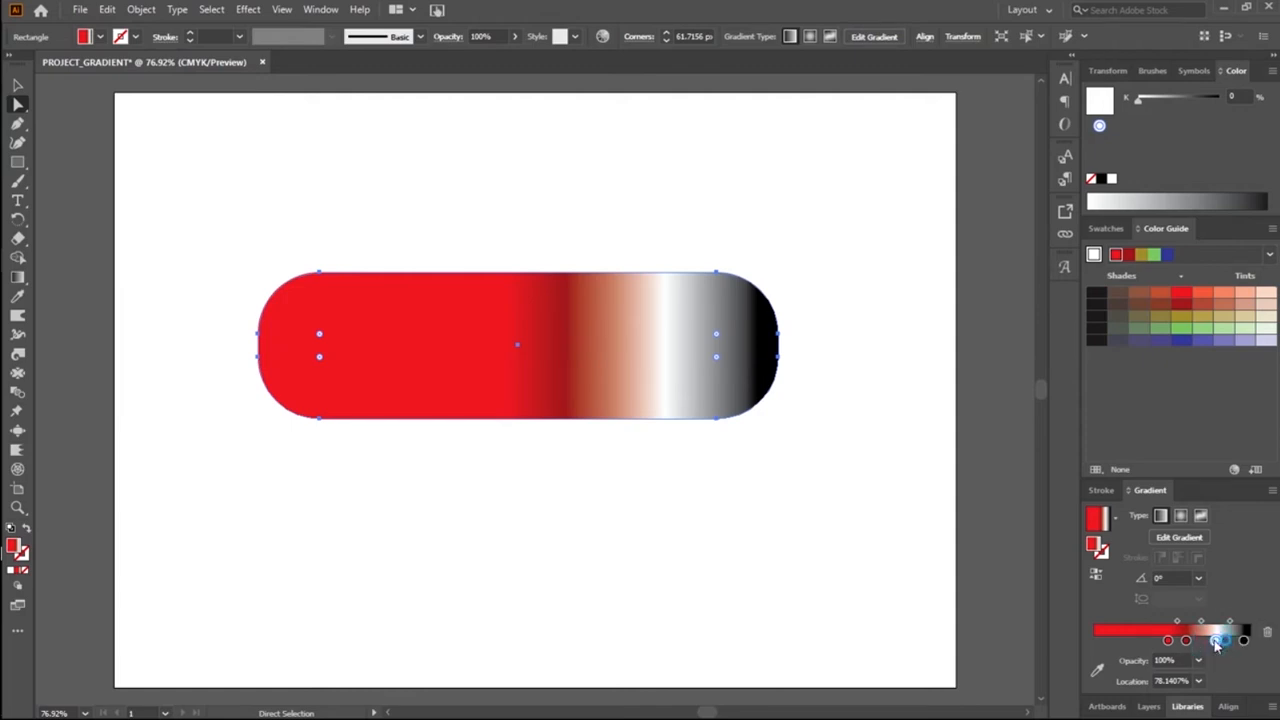
{"action": "left_click", "coordinate": [1268, 628]}
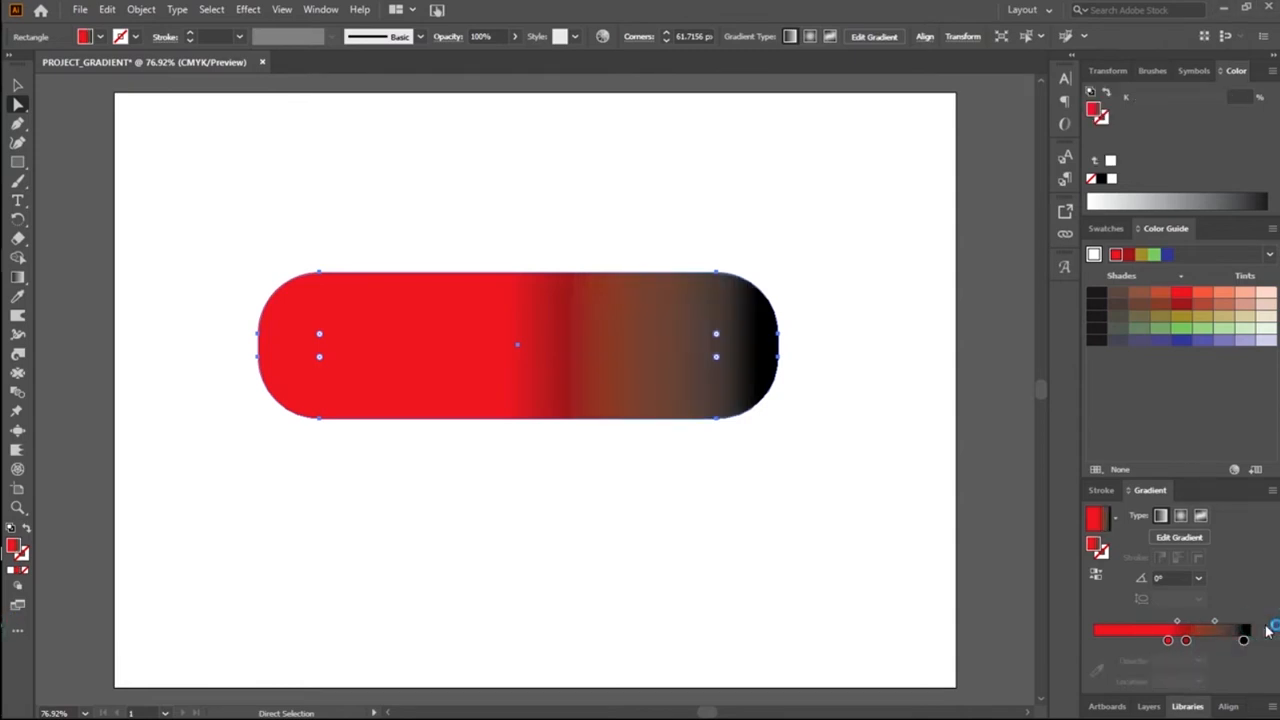
{"action": "key", "text": "ctrl+z"}
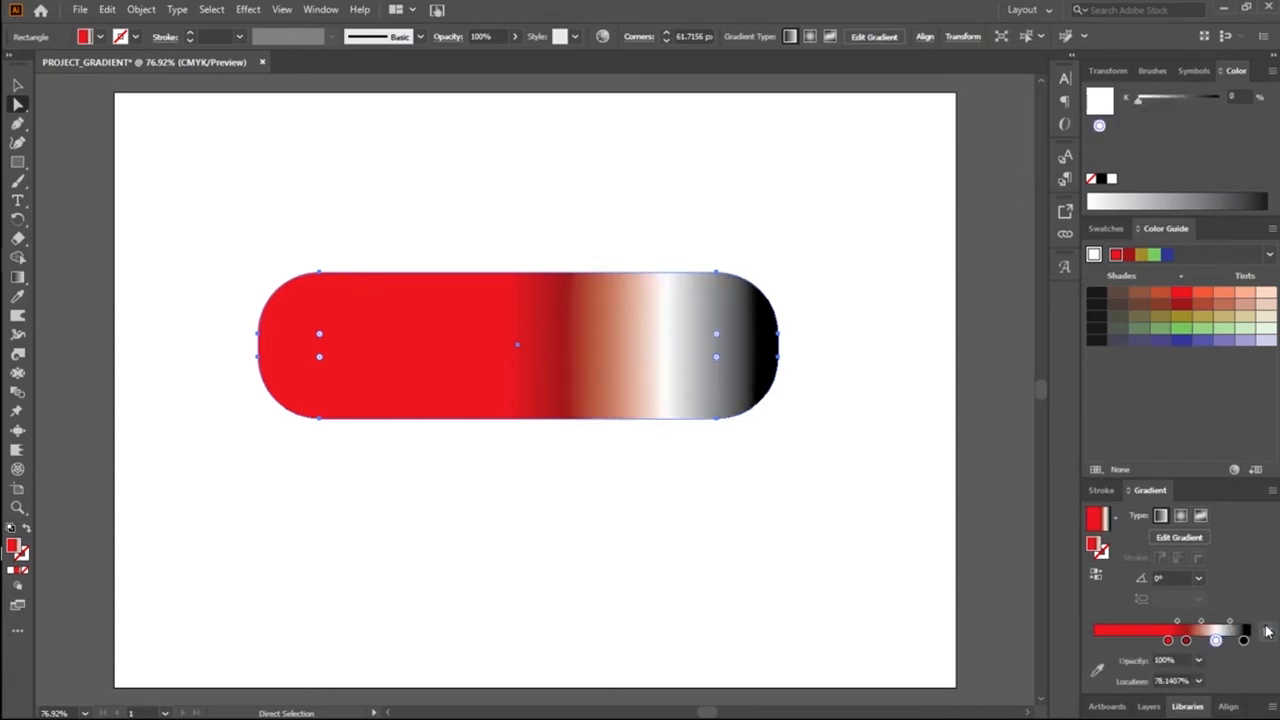
{"action": "mouse_move", "coordinate": [1215, 641]}
{"action": "left_mouse_down"}
{"action": "mouse_move", "coordinate": [1249, 623]}
{"action": "mouse_move", "coordinate": [1212, 638]}
{"action": "left_mouse_up"}
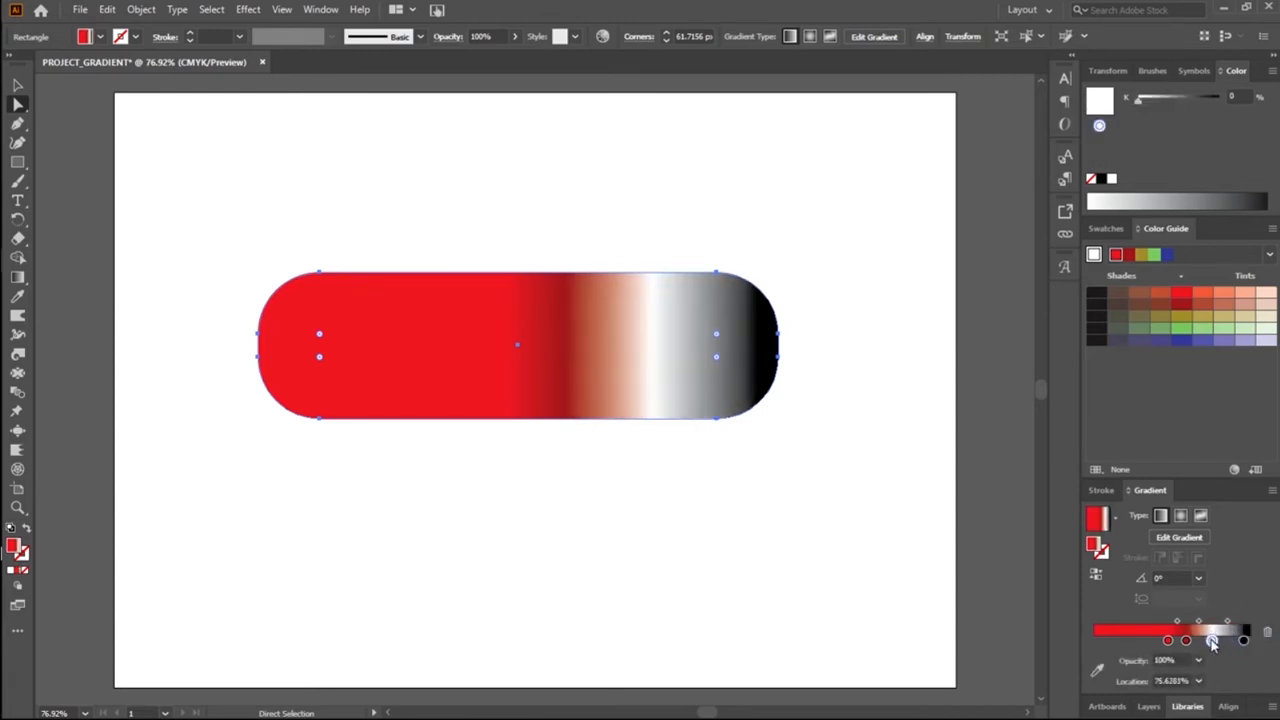
{"action": "left_click", "coordinate": [1267, 633]}
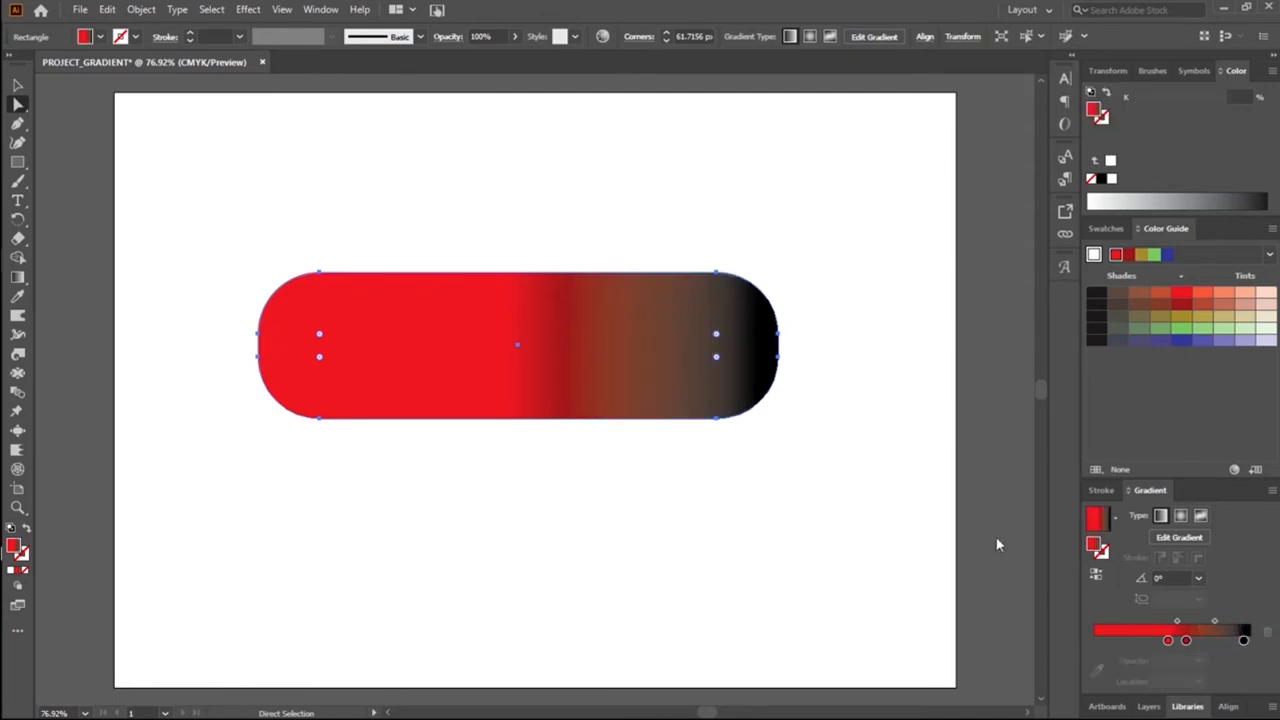
Step: Reduce the gradient to two stops by deleting the black one, with bright red at 0% and dark red at about 75%
{"action": "left_click_drag", "start_coordinate": [1187, 638], "coordinate": [1210, 640]}
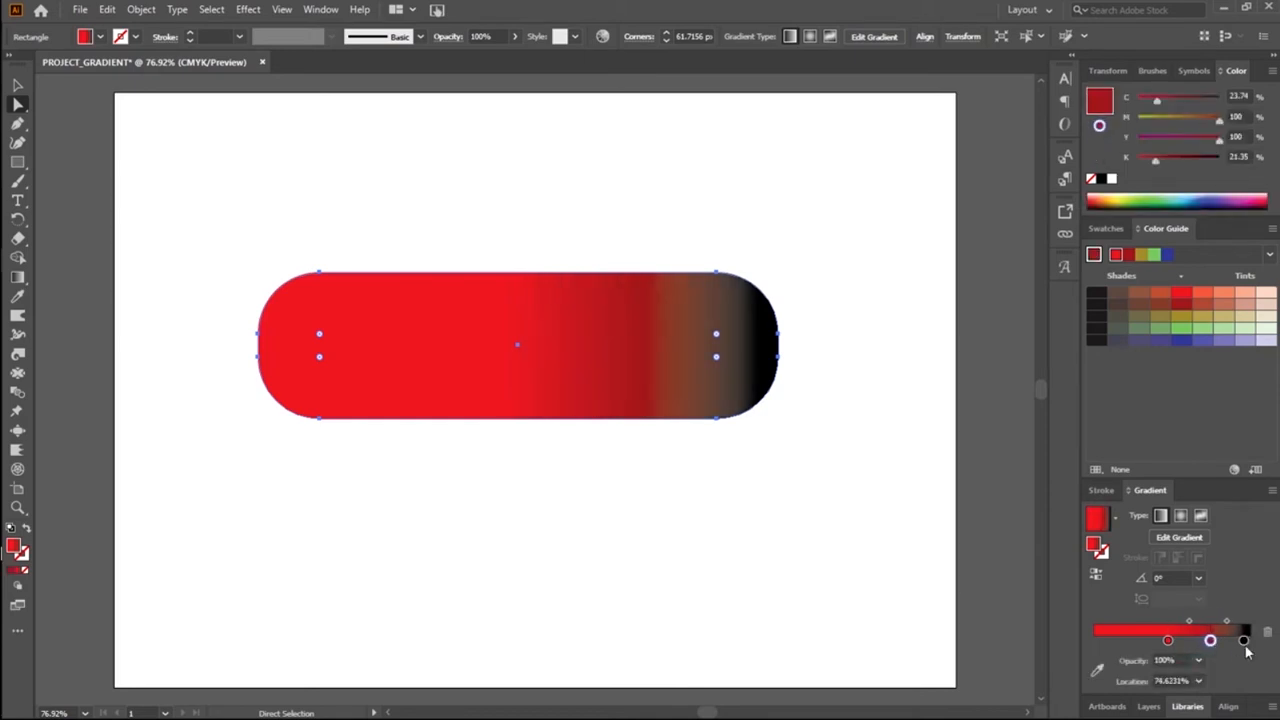
{"action": "left_click", "coordinate": [1245, 641]}
{"action": "left_click", "coordinate": [1267, 633]}
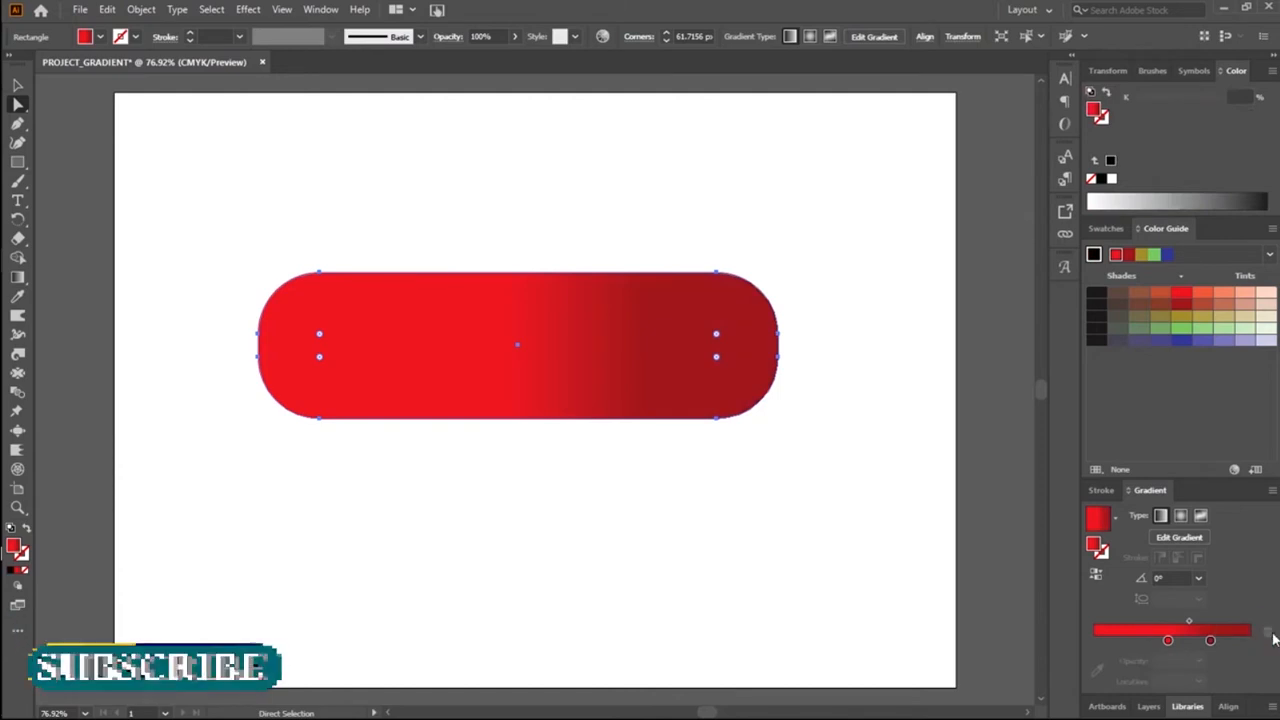
{"action": "left_click_drag", "start_coordinate": [1168, 640], "coordinate": [1094, 640]}
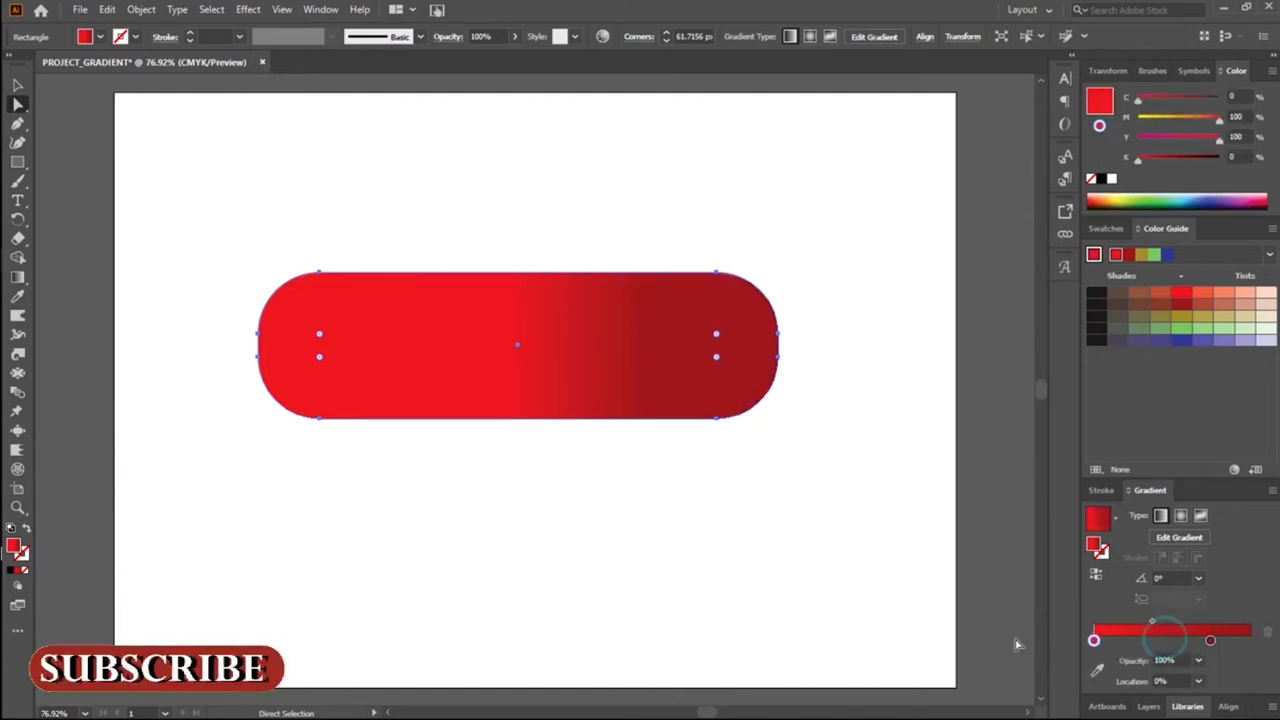
Step: Move the dark red gradient stop to 100%, recolour it yellow-green from the CMYK spectrum, and deselect the shape
{"action": "left_click", "coordinate": [1210, 640]}
{"action": "left_click_drag", "start_coordinate": [1210, 640], "coordinate": [1250, 640]}
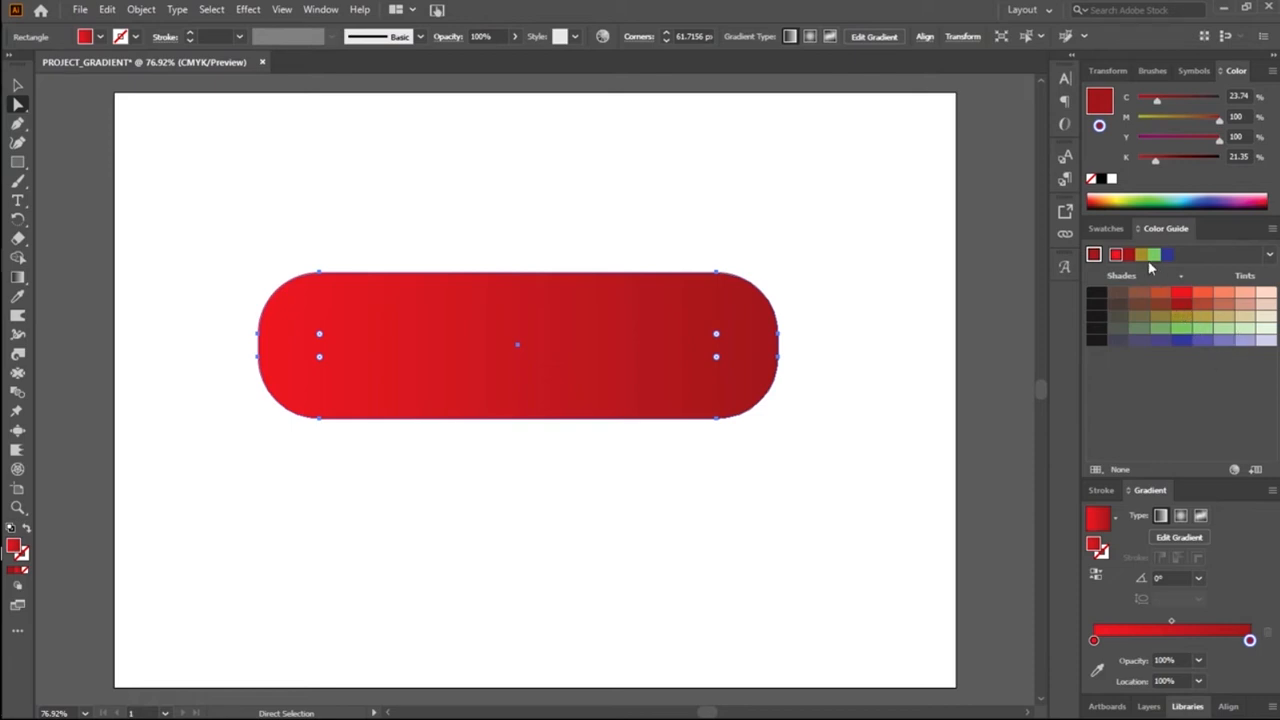
{"action": "left_click", "coordinate": [1133, 195]}
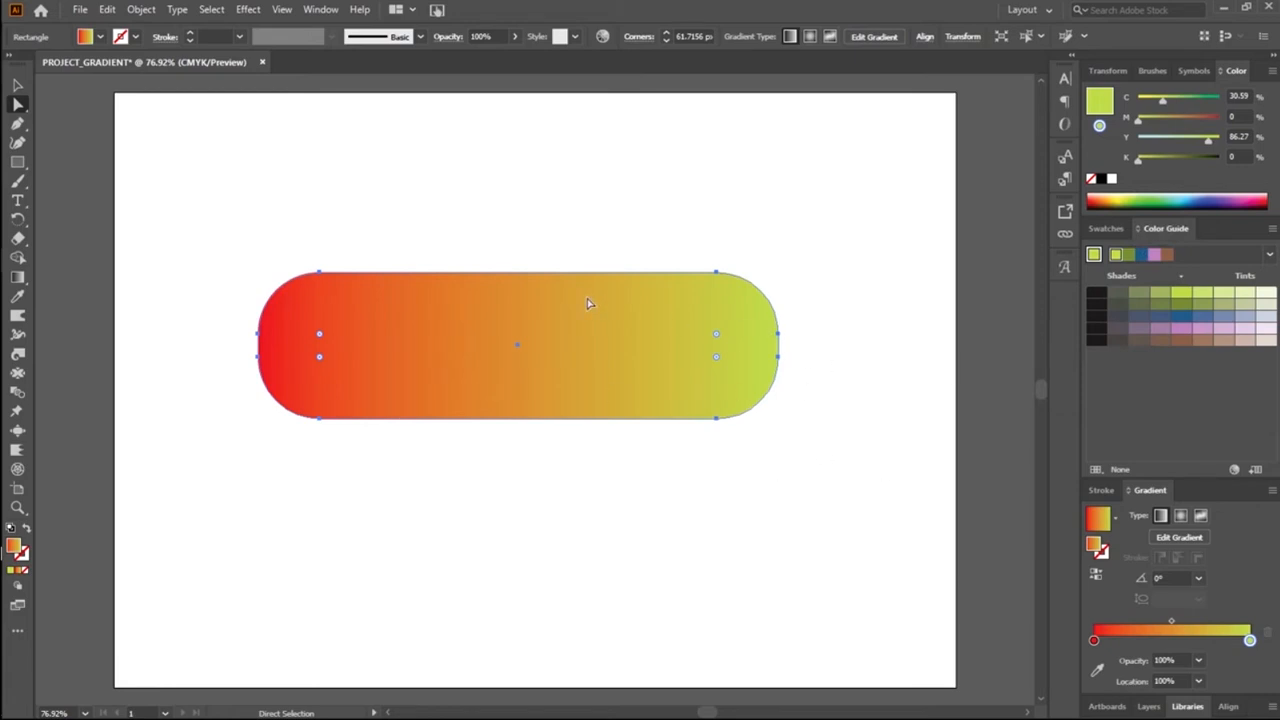
{"action": "left_click", "coordinate": [477, 488]}
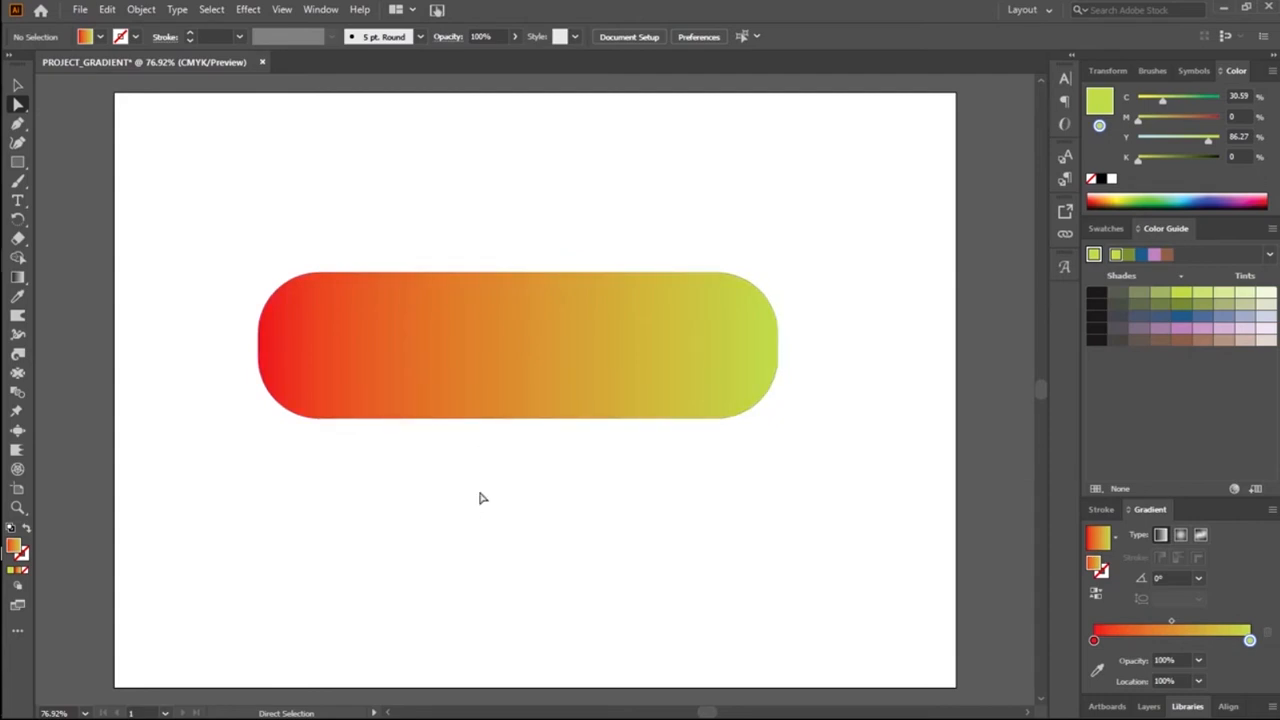
Step: View the document's colour swatches, then return to the Color Guide's shades and tints
{"action": "left_click", "coordinate": [489, 405]}
{"action": "left_click", "coordinate": [490, 549]}
{"action": "left_click", "coordinate": [1104, 229]}
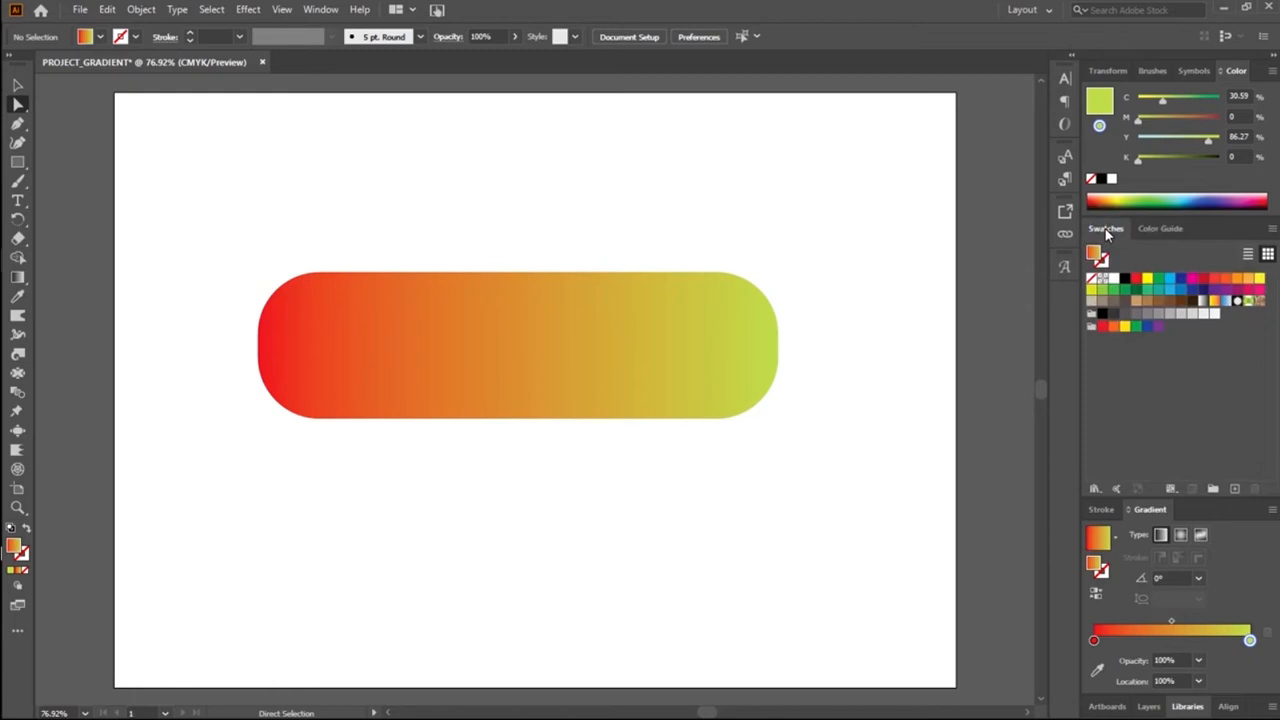
{"action": "left_click", "coordinate": [1156, 229]}
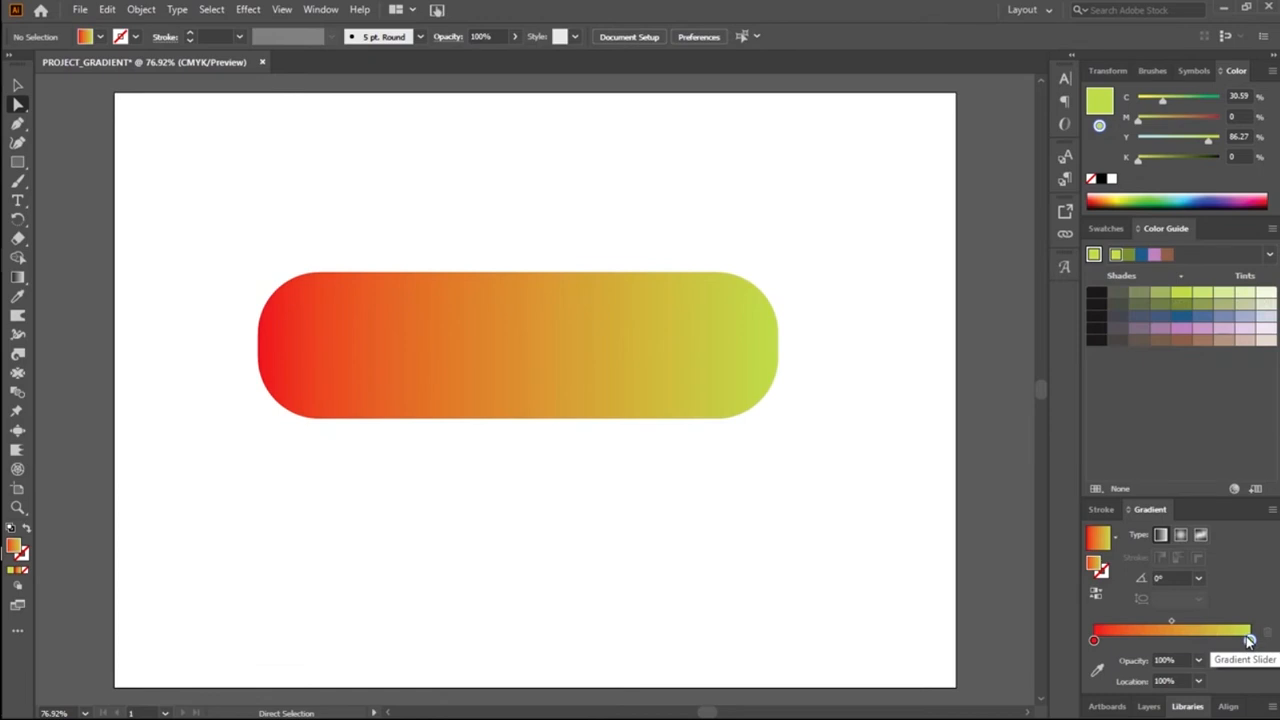
Step: Give the selected shape's gradient two yellow-green stops, one just past the middle and one at about 72%, keeping the shape itself
{"action": "left_click_drag", "start_coordinate": [1249, 640], "coordinate": [1173, 640]}
{"action": "left_click", "coordinate": [495, 400]}
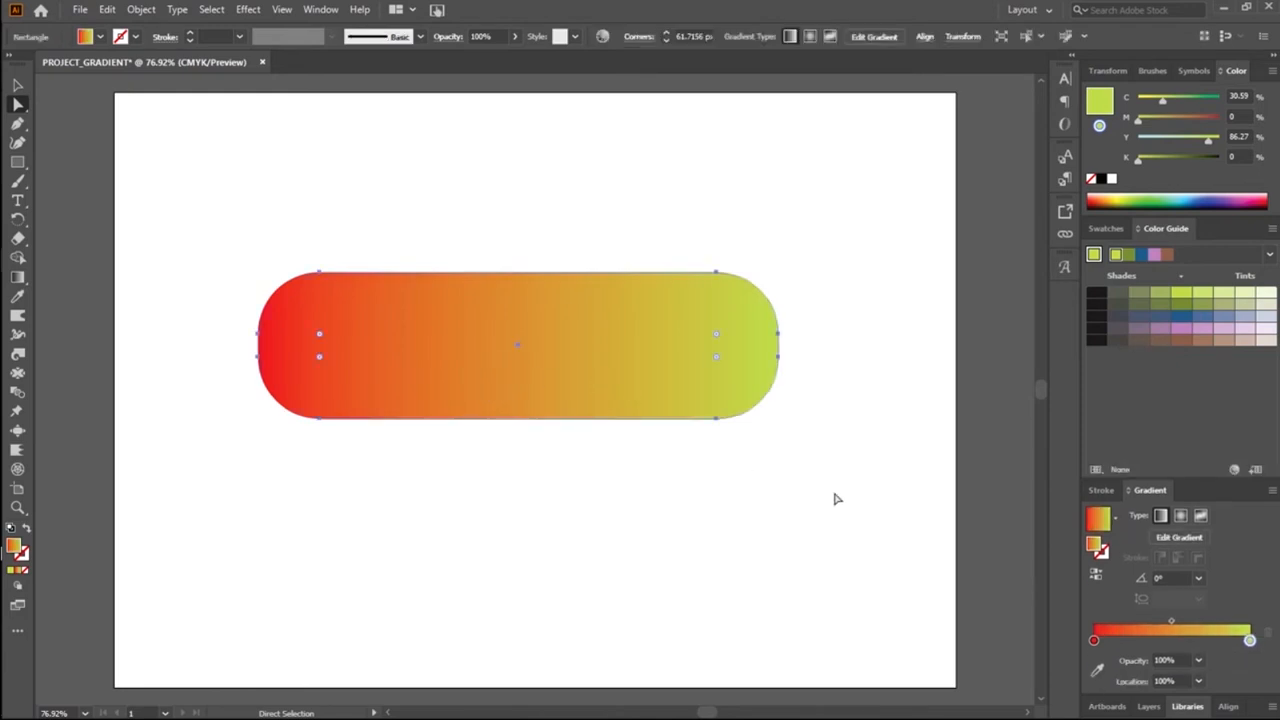
{"action": "left_click_drag", "start_coordinate": [1247, 641], "coordinate": [1184, 643]}
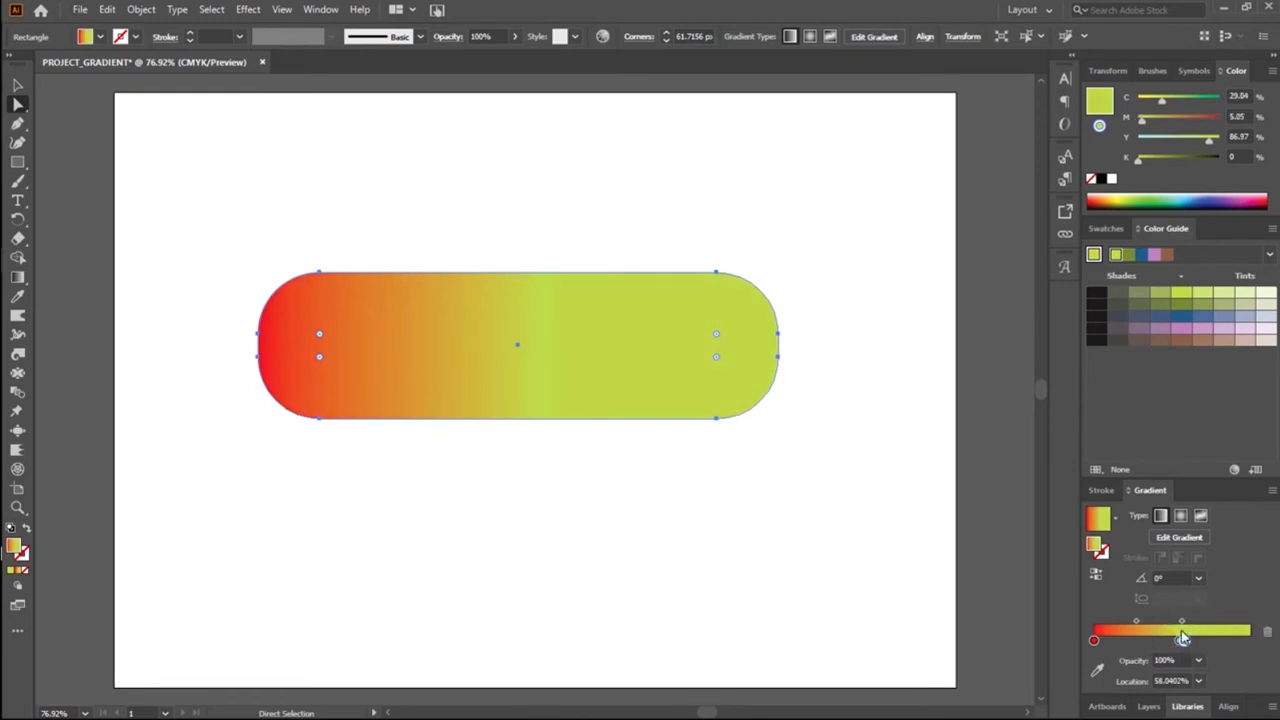
{"action": "left_click_drag", "start_coordinate": [1184, 641], "coordinate": [1207, 645]}
{"action": "key", "text": "Delete"}
{"action": "key", "text": "ctrl+z"}
Step: Resize the rounded rectangle to about 520 x 68 px near the artboard's upper left and move its last gradient stop to about 83%
{"action": "left_click", "coordinate": [18, 85]}
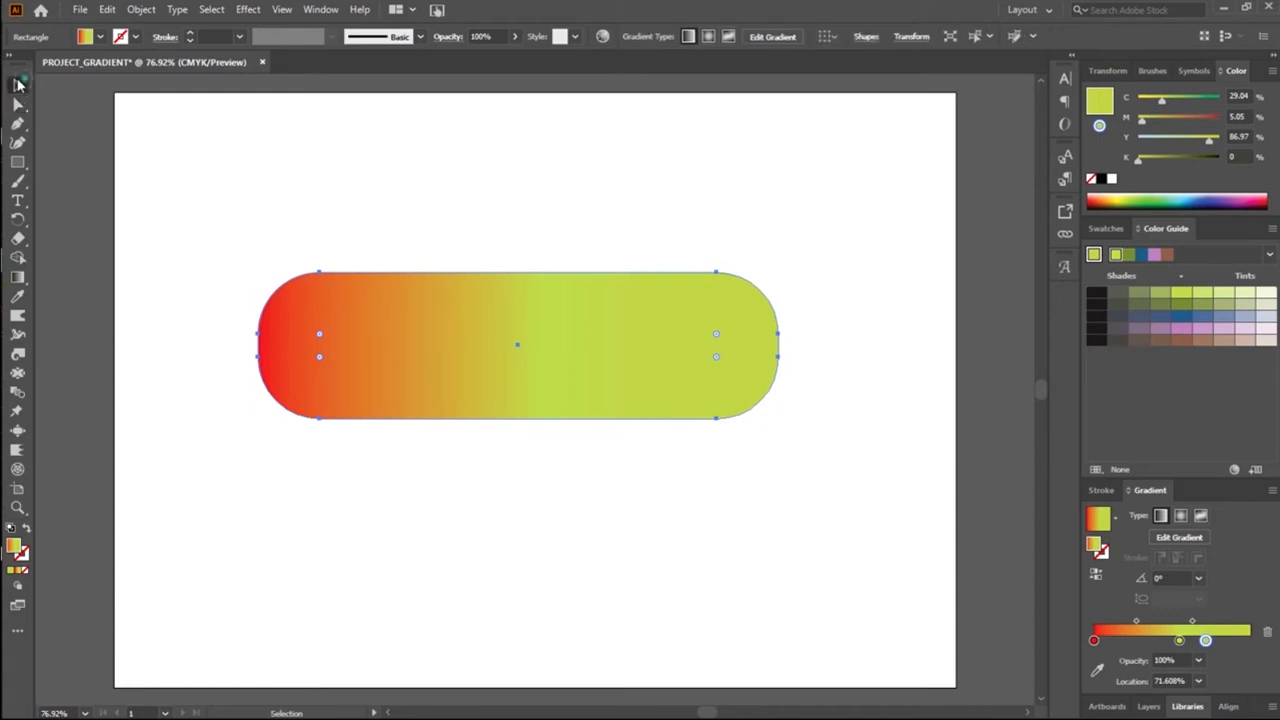
{"action": "mouse_move", "coordinate": [516, 271]}
{"action": "left_mouse_down"}
{"action": "mouse_move", "coordinate": [523, 336]}
{"action": "mouse_move", "coordinate": [500, 260]}
{"action": "mouse_move", "coordinate": [520, 251]}
{"action": "left_mouse_up"}
{"action": "left_click_drag", "start_coordinate": [480, 294], "coordinate": [481, 277]}
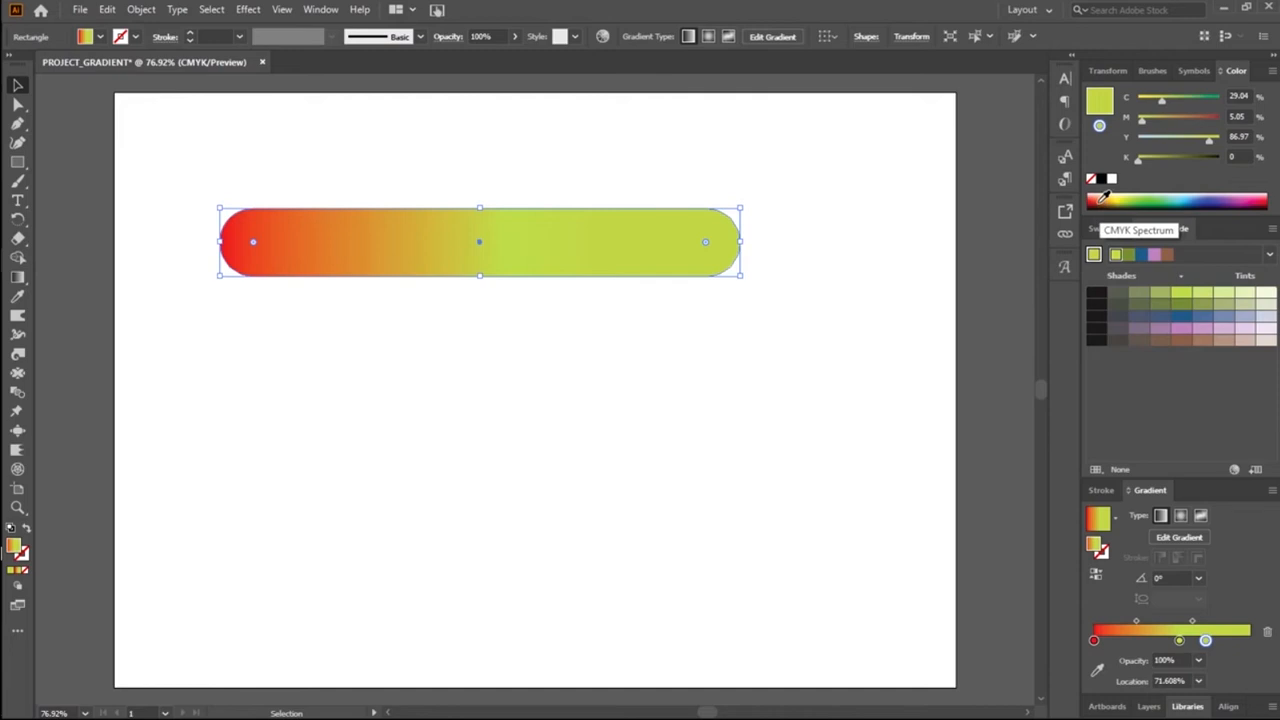
{"action": "left_click_drag", "start_coordinate": [1206, 641], "coordinate": [1224, 642]}
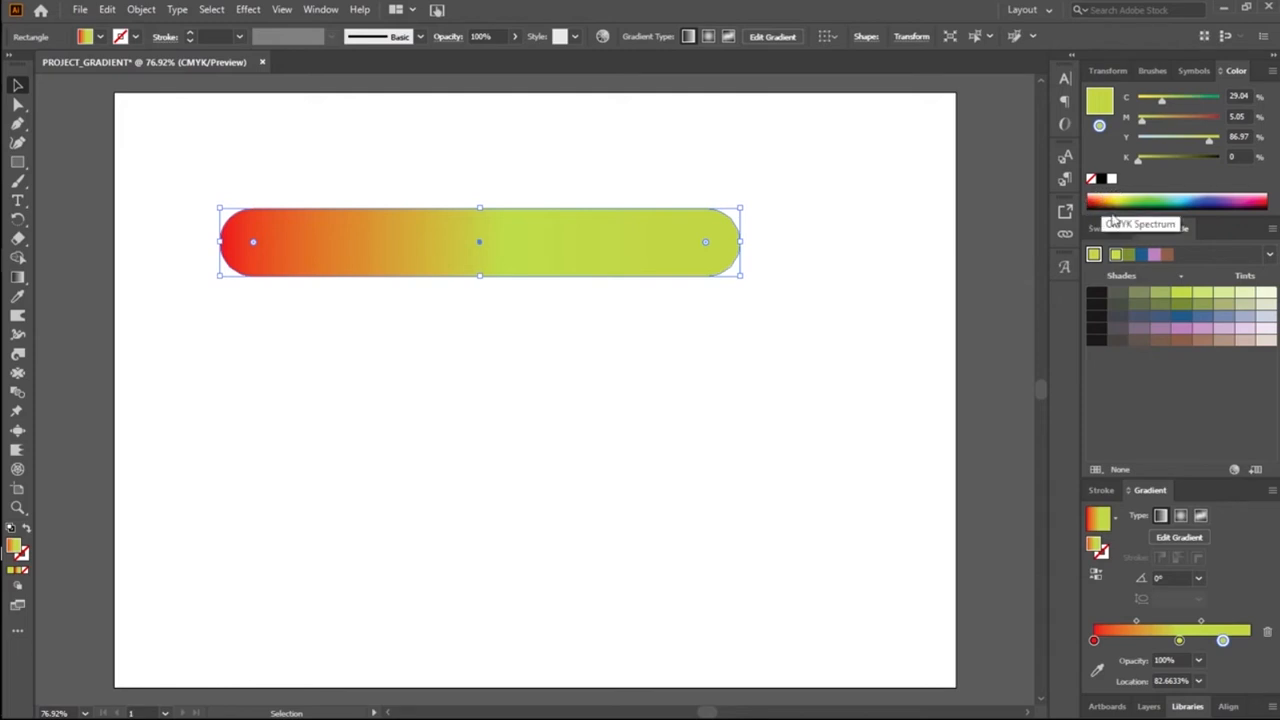
Step: Apply the CMYK Red swatch to the shape, open the swatch's options, and compare the fill with preview on and off
{"action": "left_click", "coordinate": [1112, 230]}
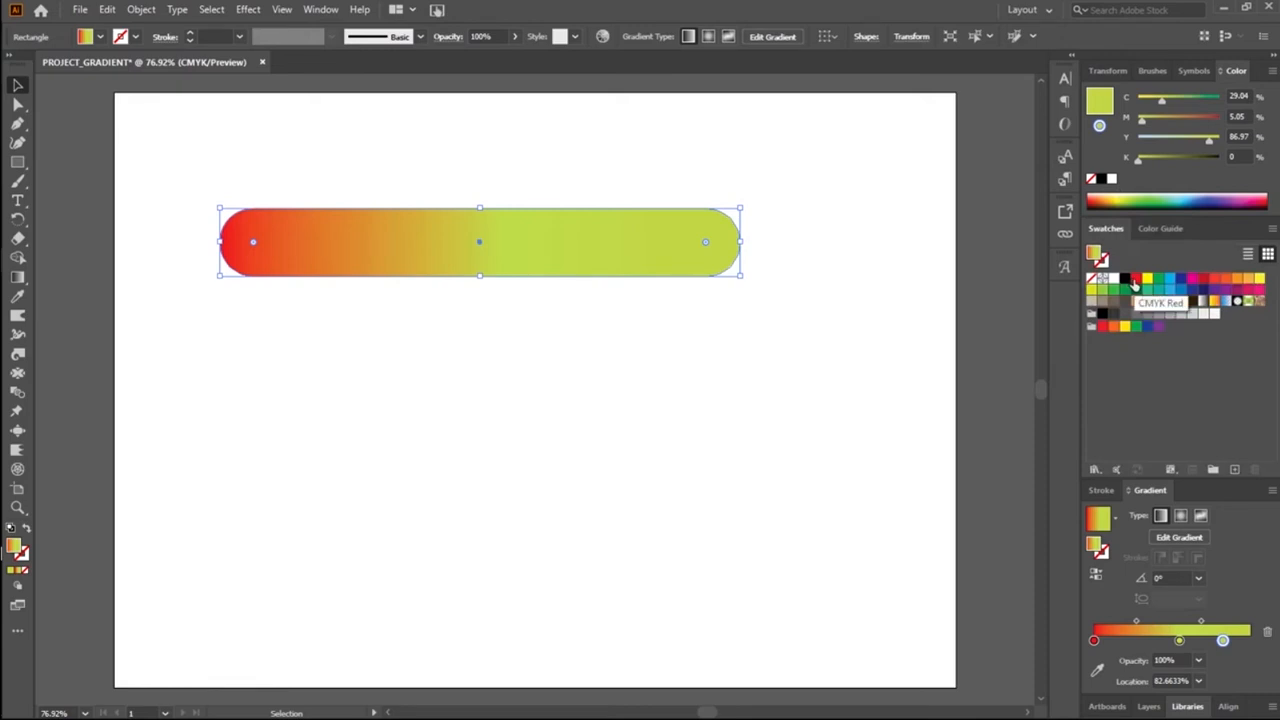
{"action": "double_click", "coordinate": [1134, 280]}
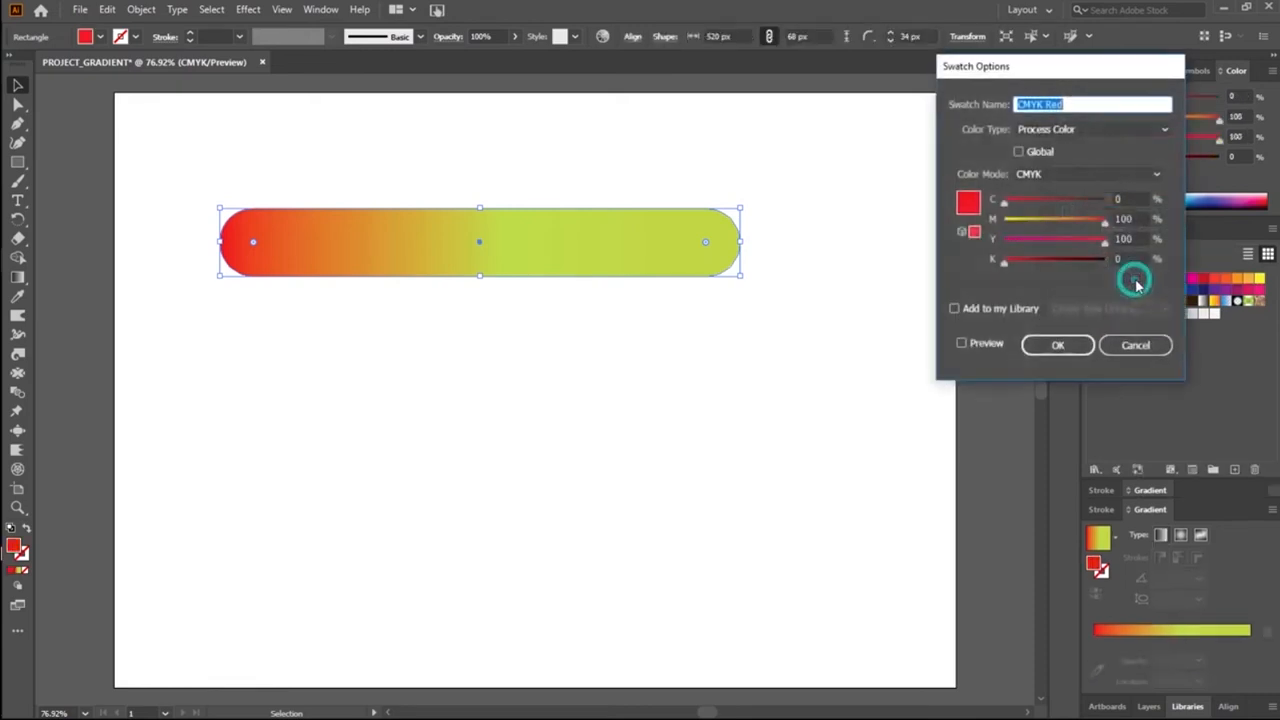
{"action": "left_click_drag", "start_coordinate": [1050, 68], "coordinate": [713, 336]}
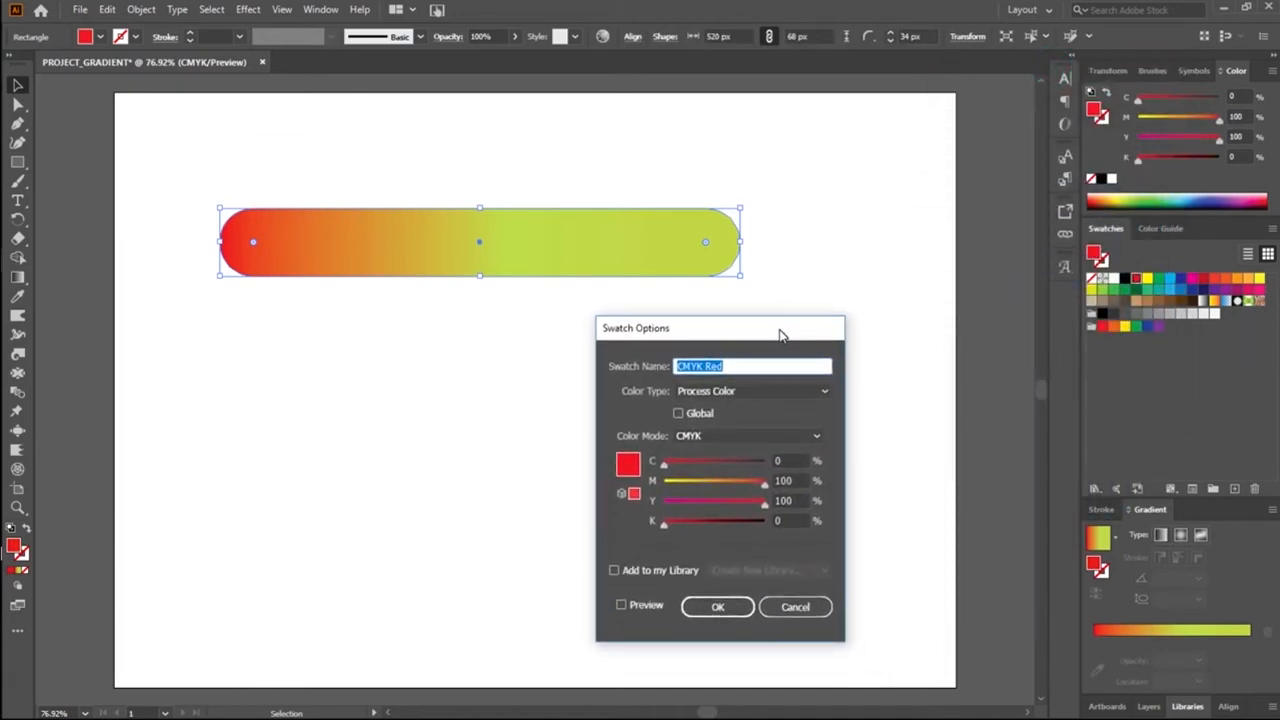
{"action": "left_click_drag", "start_coordinate": [745, 330], "coordinate": [922, 276]}
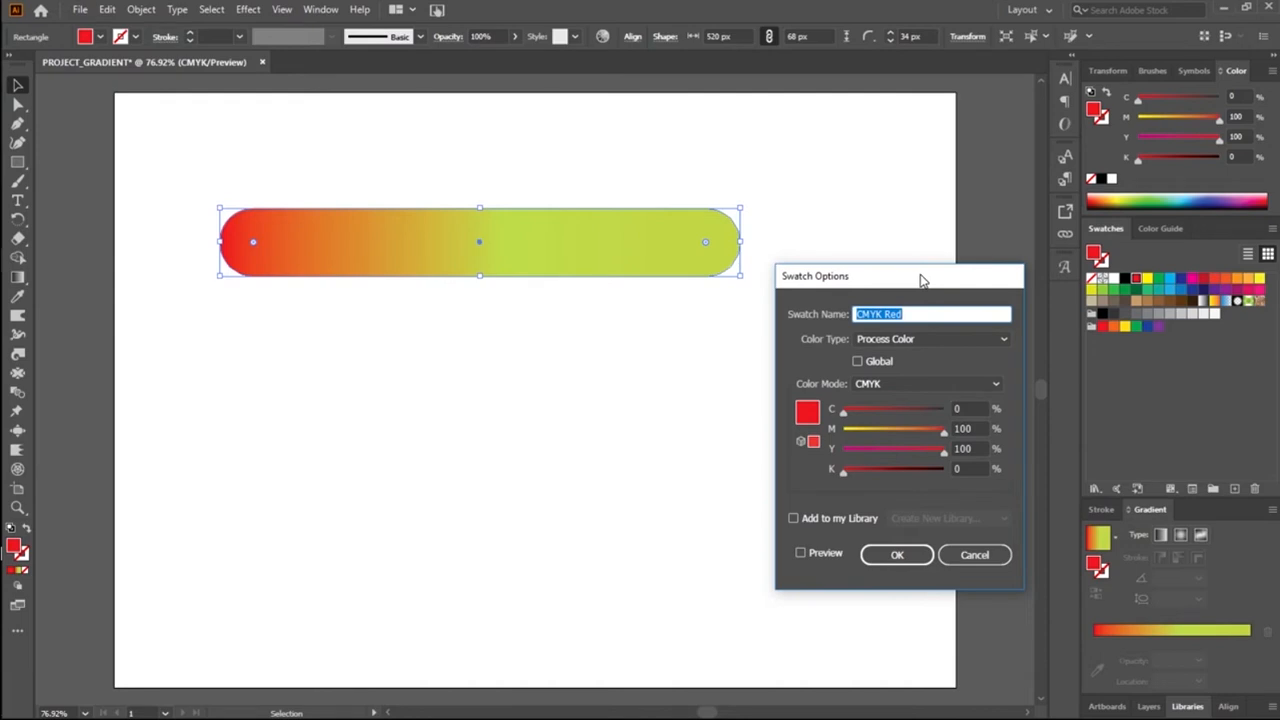
{"action": "left_click", "coordinate": [800, 554]}
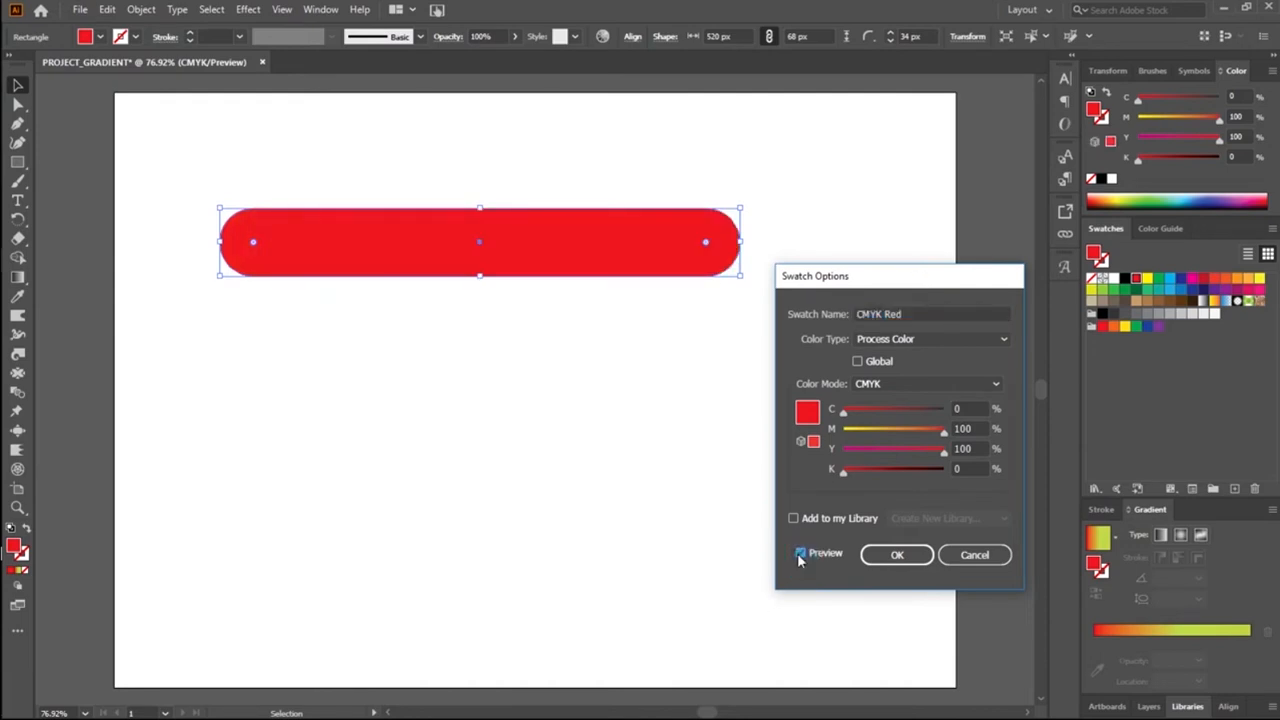
{"action": "left_click", "coordinate": [805, 553]}
Step: Try darkening the CMYK Red swatch with black 32% and cyan 70%, preview it, and reduce cyan to 19%
{"action": "left_click_drag", "start_coordinate": [846, 414], "coordinate": [880, 422]}
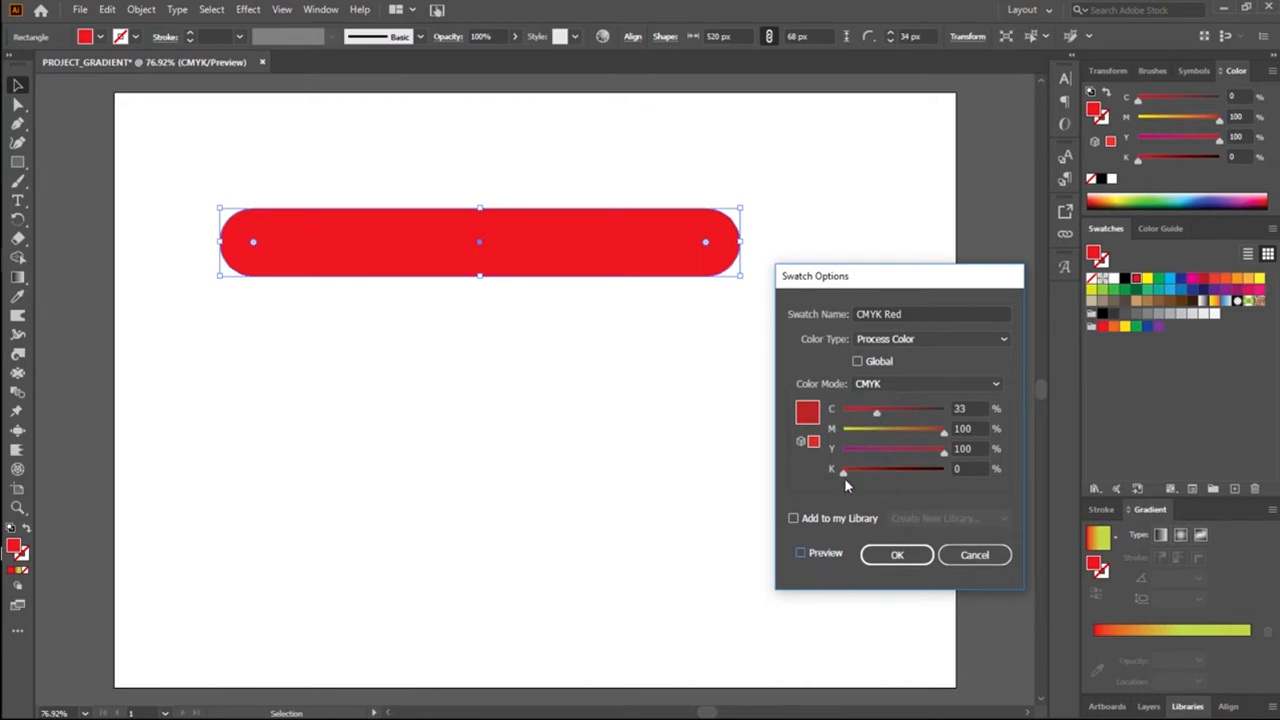
{"action": "left_click_drag", "start_coordinate": [844, 478], "coordinate": [877, 480]}
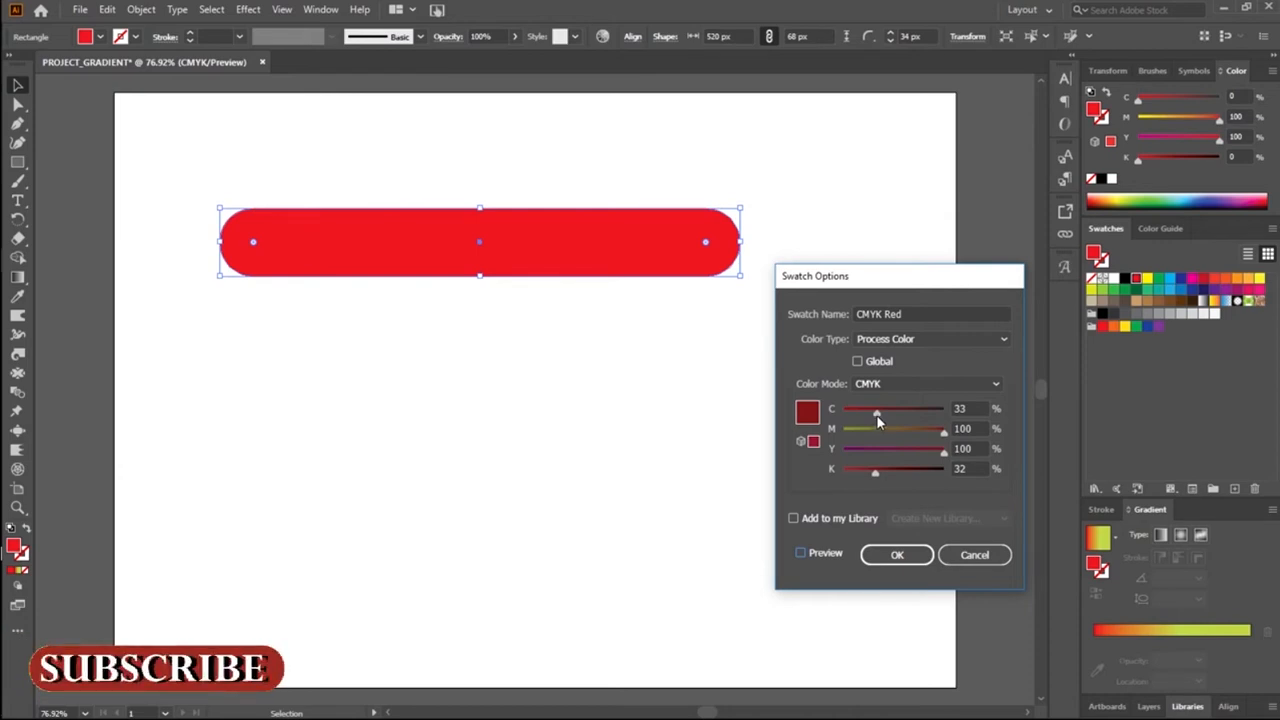
{"action": "left_click_drag", "start_coordinate": [876, 413], "coordinate": [913, 414]}
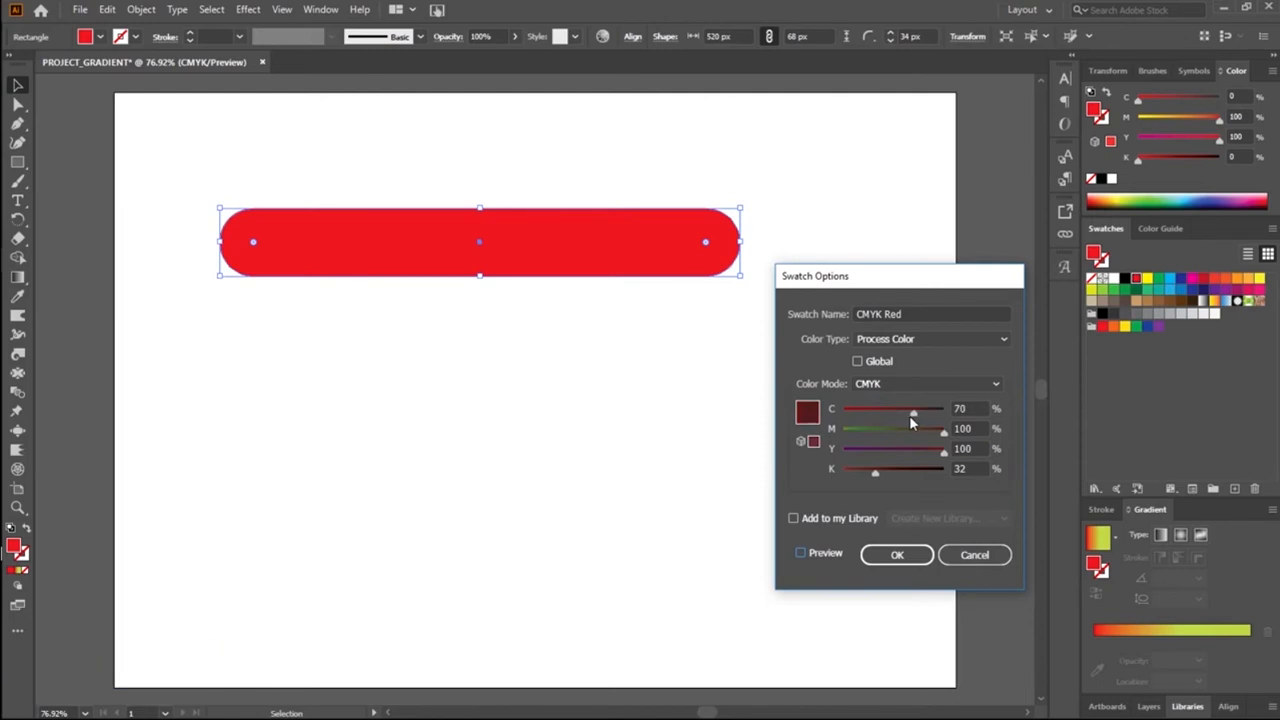
{"action": "left_click", "coordinate": [799, 555]}
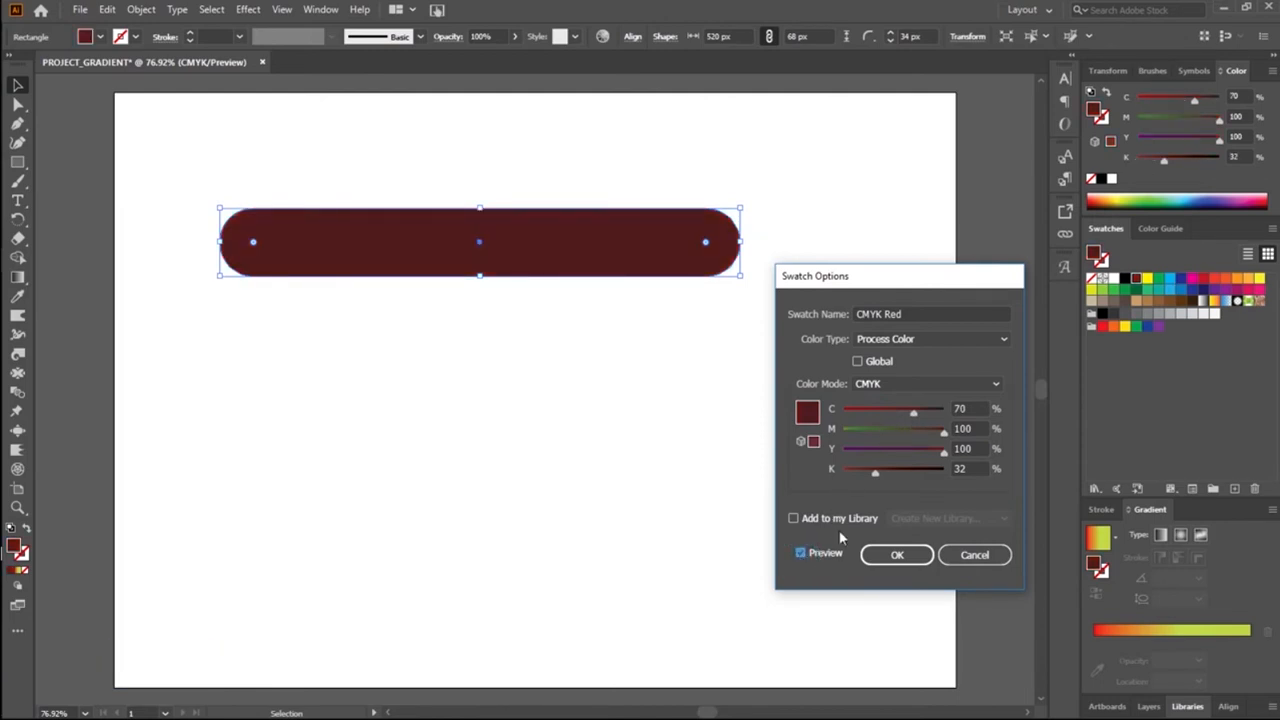
{"action": "left_click_drag", "start_coordinate": [914, 414], "coordinate": [865, 420]}
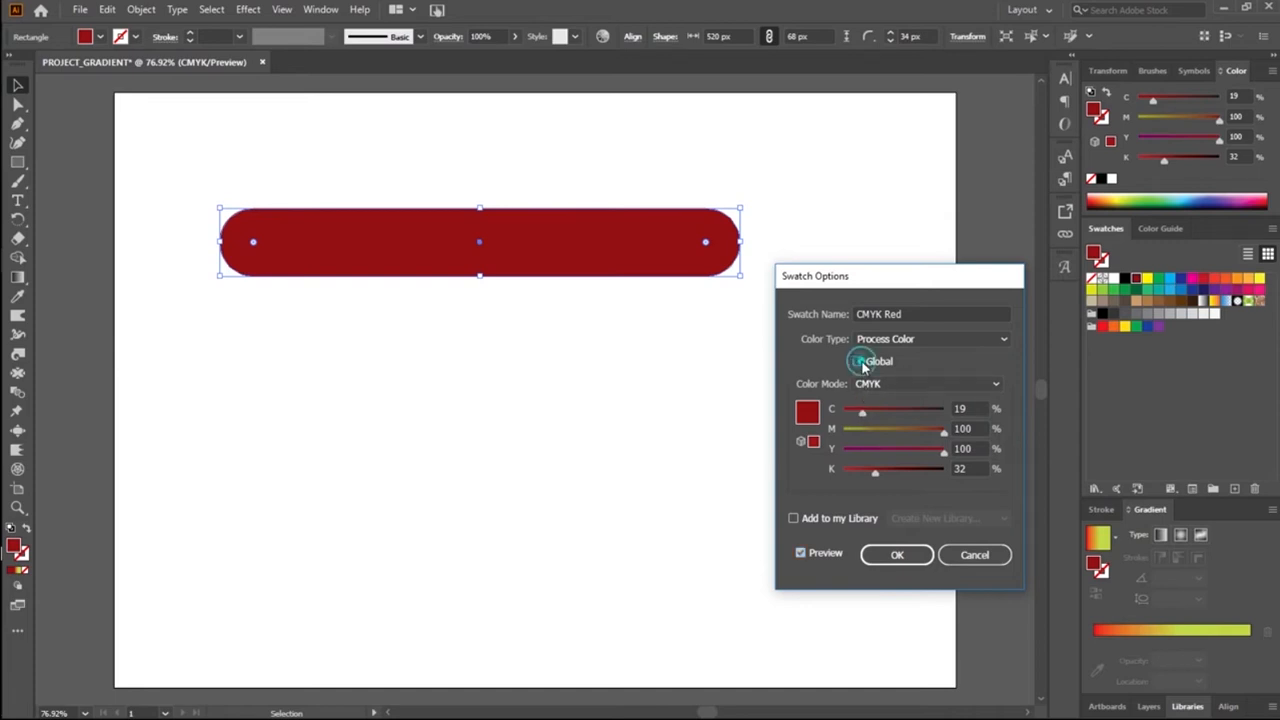
Step: Try making the CMYK Red swatch global with cyan at 12% and black at 8%
{"action": "left_click", "coordinate": [860, 363]}
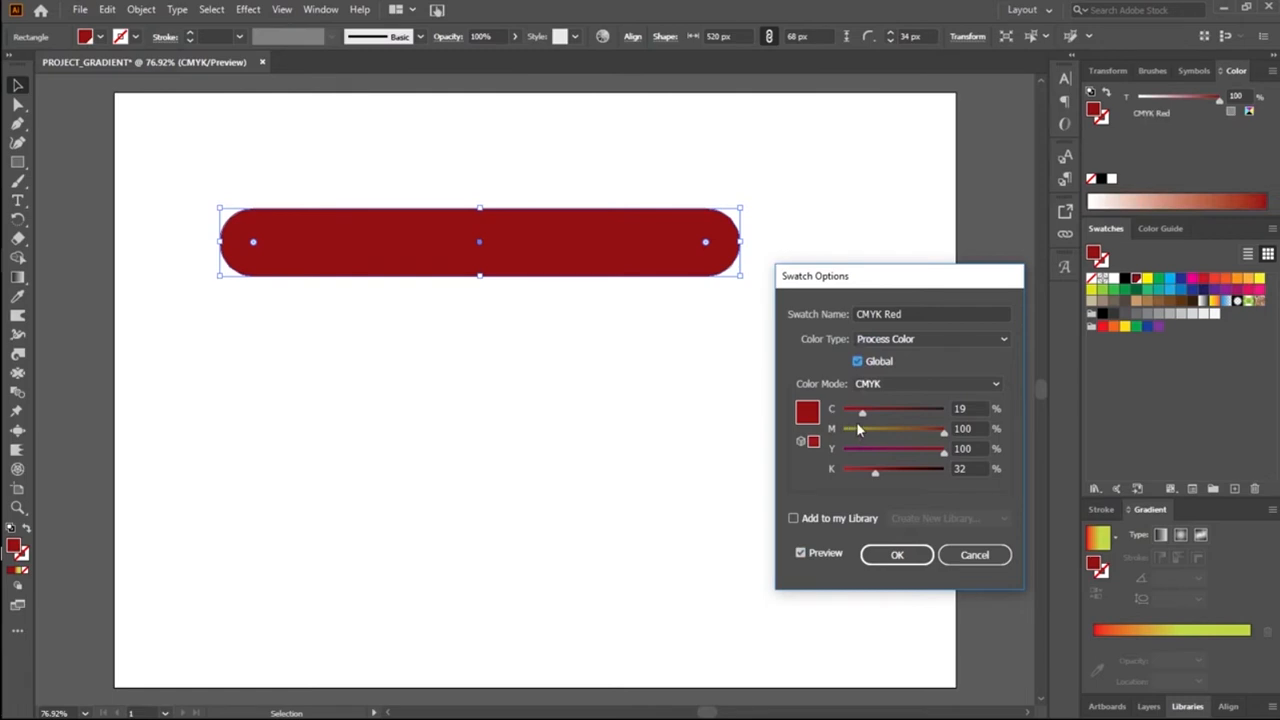
{"action": "left_click_drag", "start_coordinate": [857, 418], "coordinate": [856, 418]}
{"action": "left_click_drag", "start_coordinate": [876, 473], "coordinate": [852, 477]}
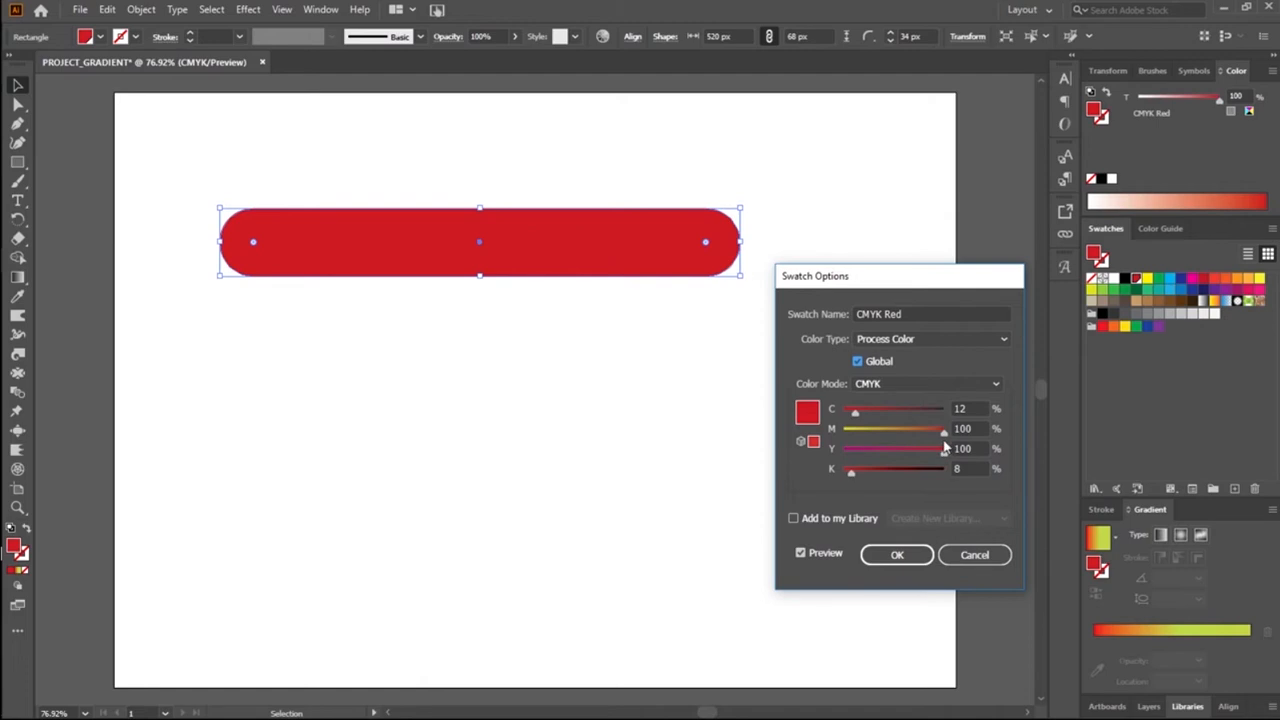
Step: Try the swatch with magenta at 45%, 93%, 20% and 0%, and discard all changes made to CMYK Red
{"action": "left_click_drag", "start_coordinate": [944, 437], "coordinate": [890, 442]}
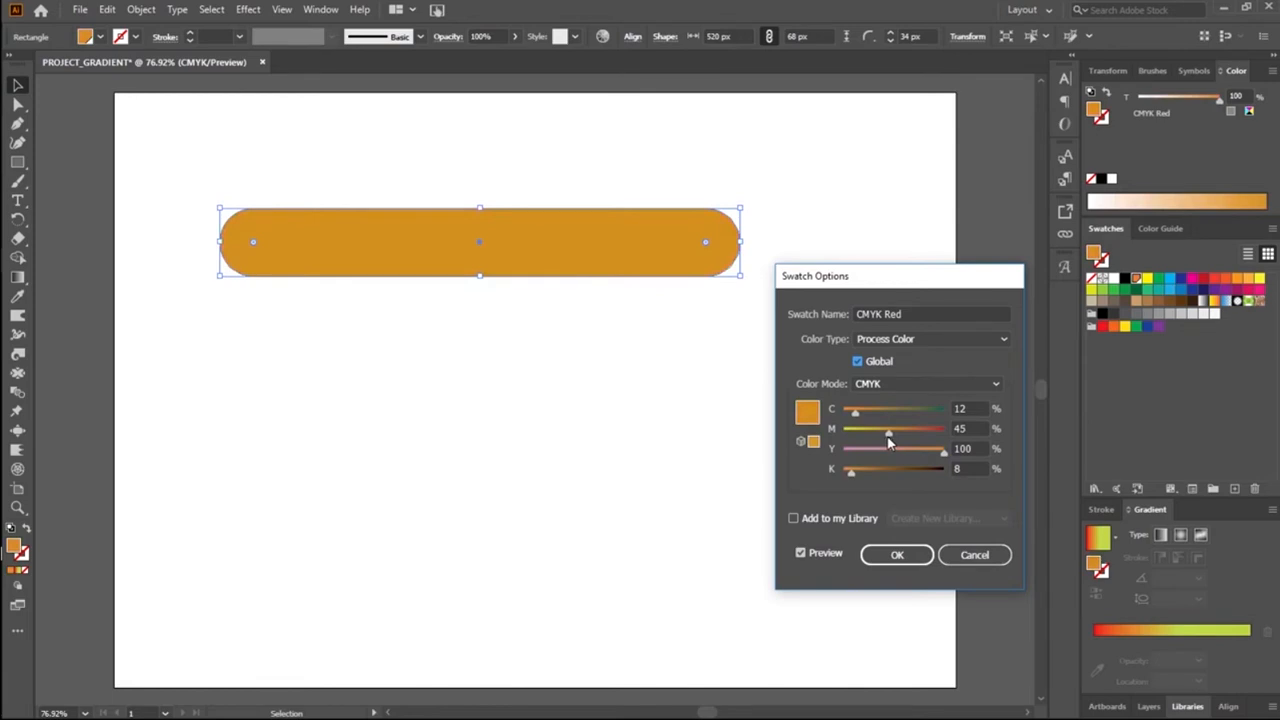
{"action": "left_click_drag", "start_coordinate": [890, 440], "coordinate": [886, 438]}
{"action": "left_click_drag", "start_coordinate": [885, 440], "coordinate": [940, 437]}
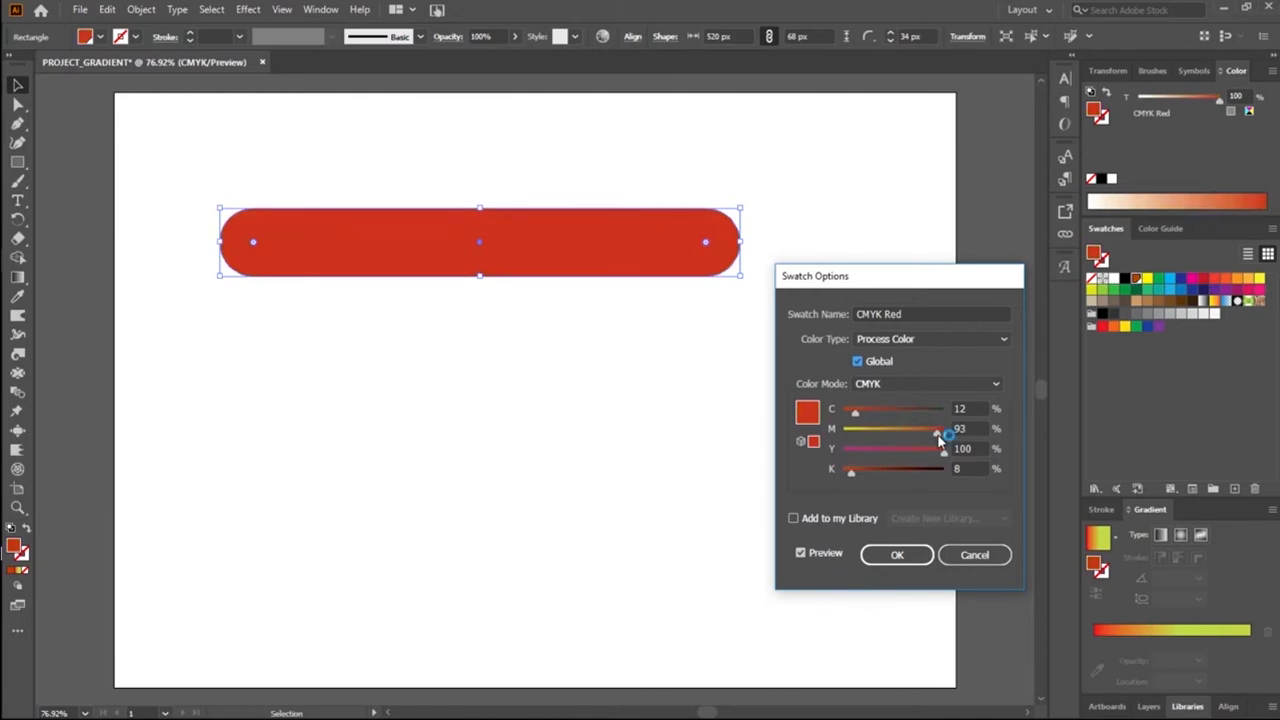
{"action": "left_click_drag", "start_coordinate": [940, 440], "coordinate": [865, 435]}
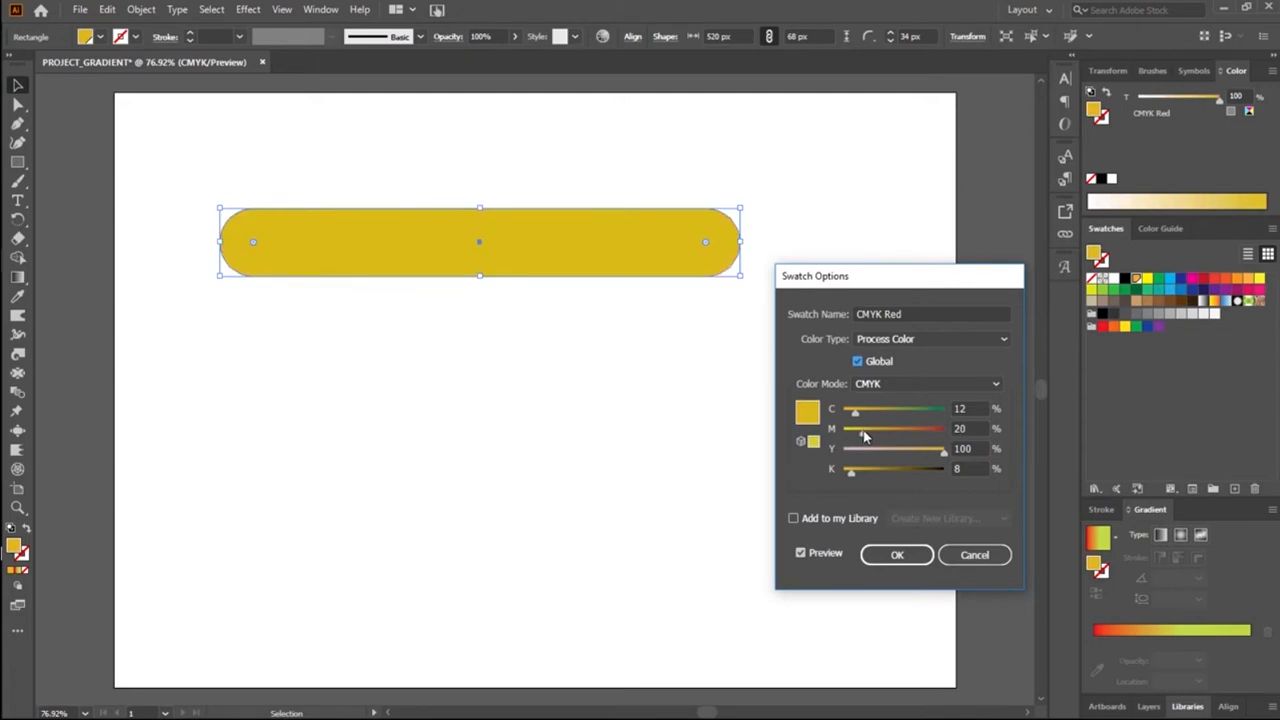
{"action": "left_click", "coordinate": [865, 437]}
{"action": "left_click_drag", "start_coordinate": [865, 437], "coordinate": [838, 447]}
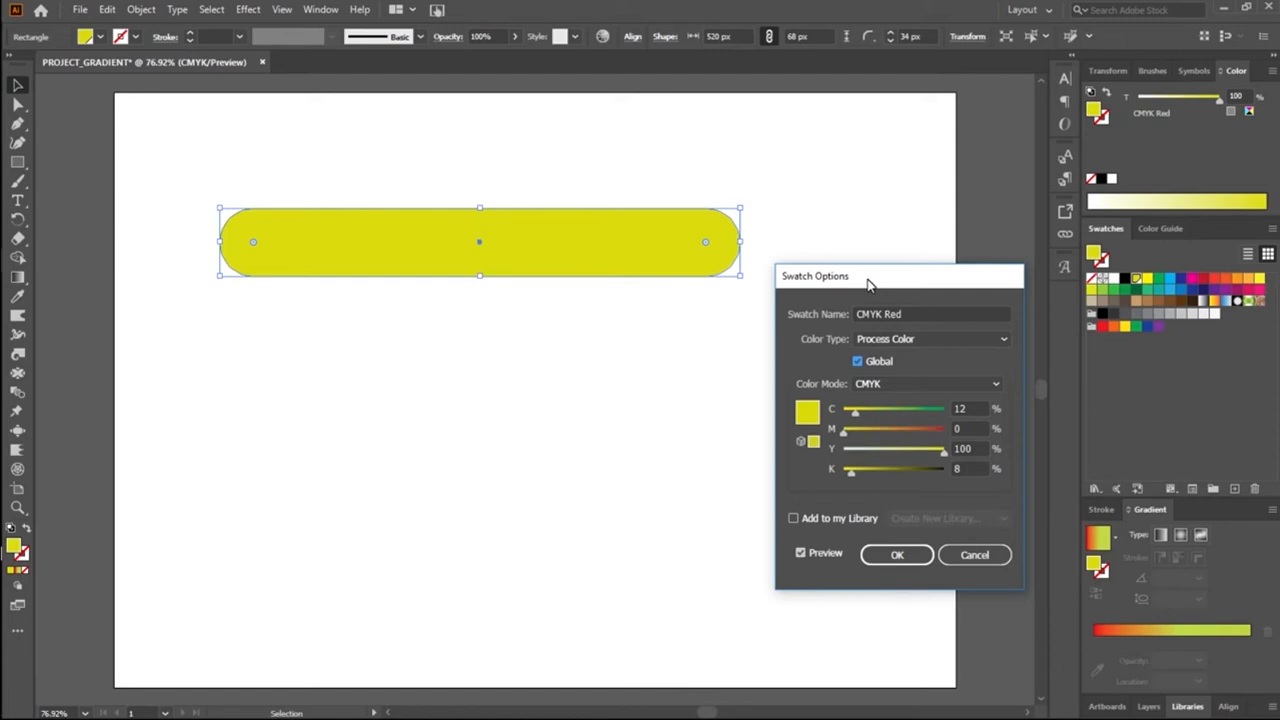
{"action": "left_click", "coordinate": [962, 555]}
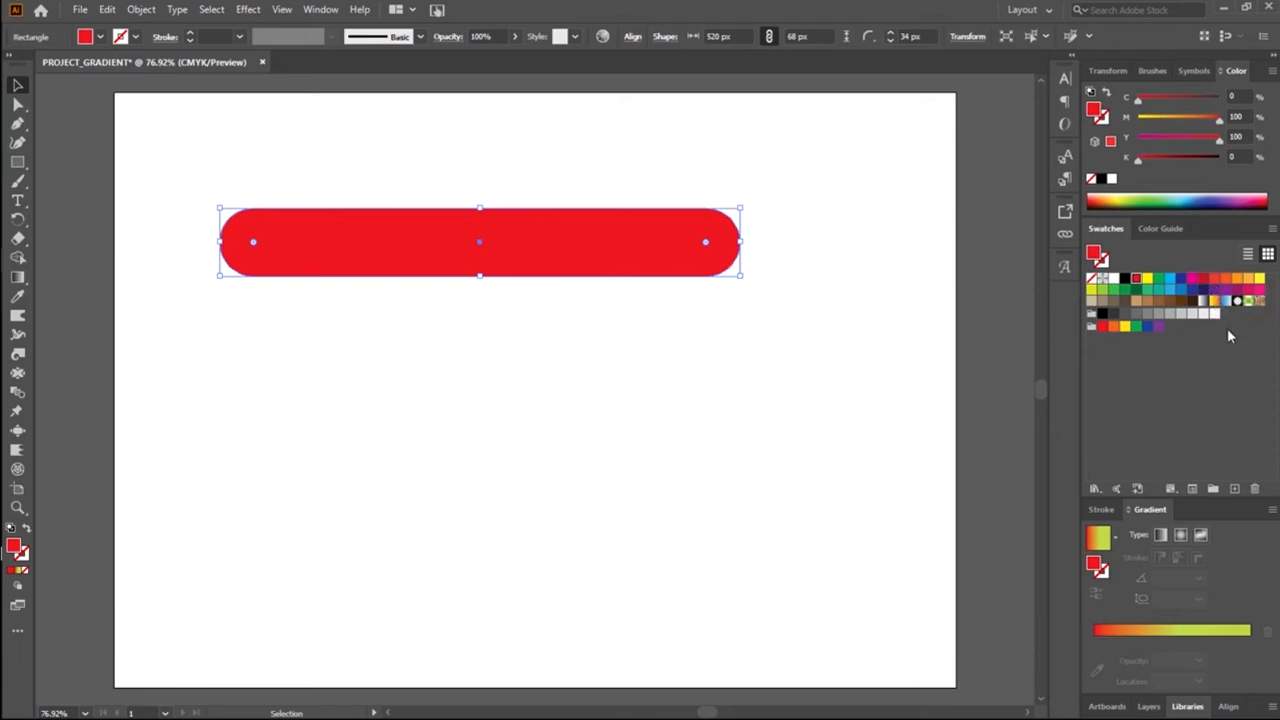
Step: Try green, orange, dark blue and medium blue fills from the CMYK spectrum, with the last one's black set to 45% and 15%
{"action": "left_click", "coordinate": [1137, 196]}
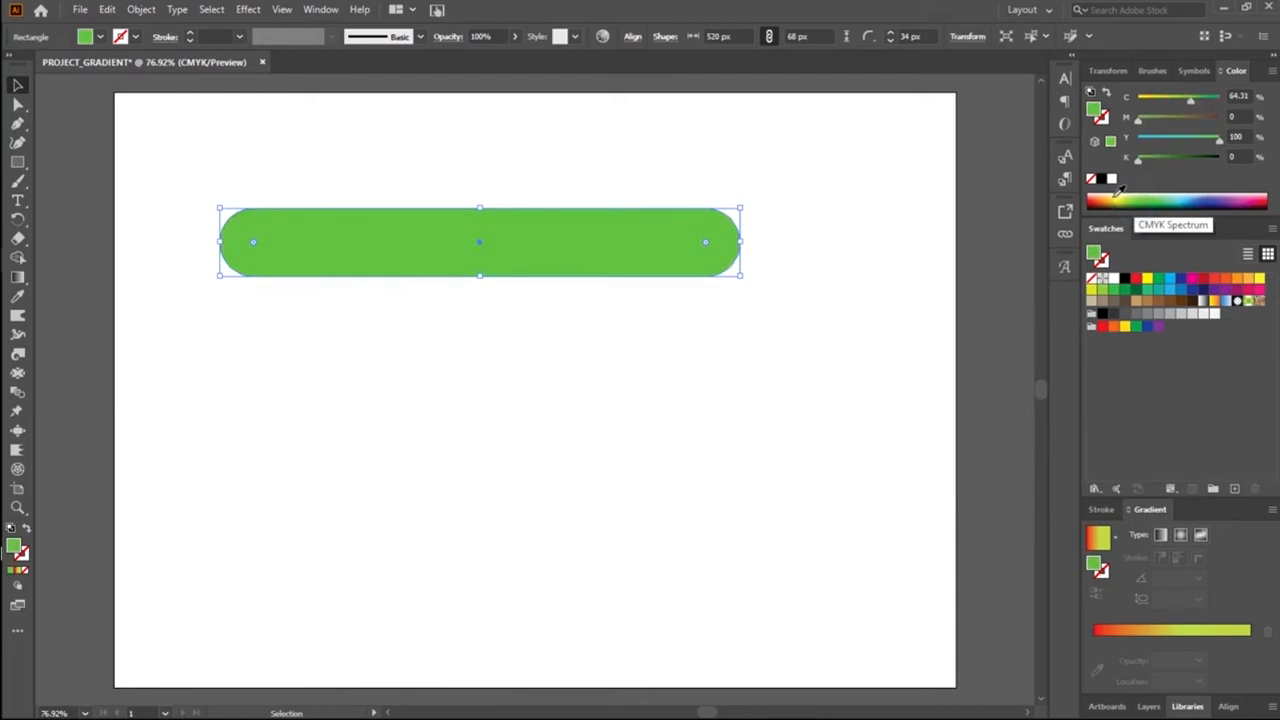
{"action": "left_click", "coordinate": [1101, 196]}
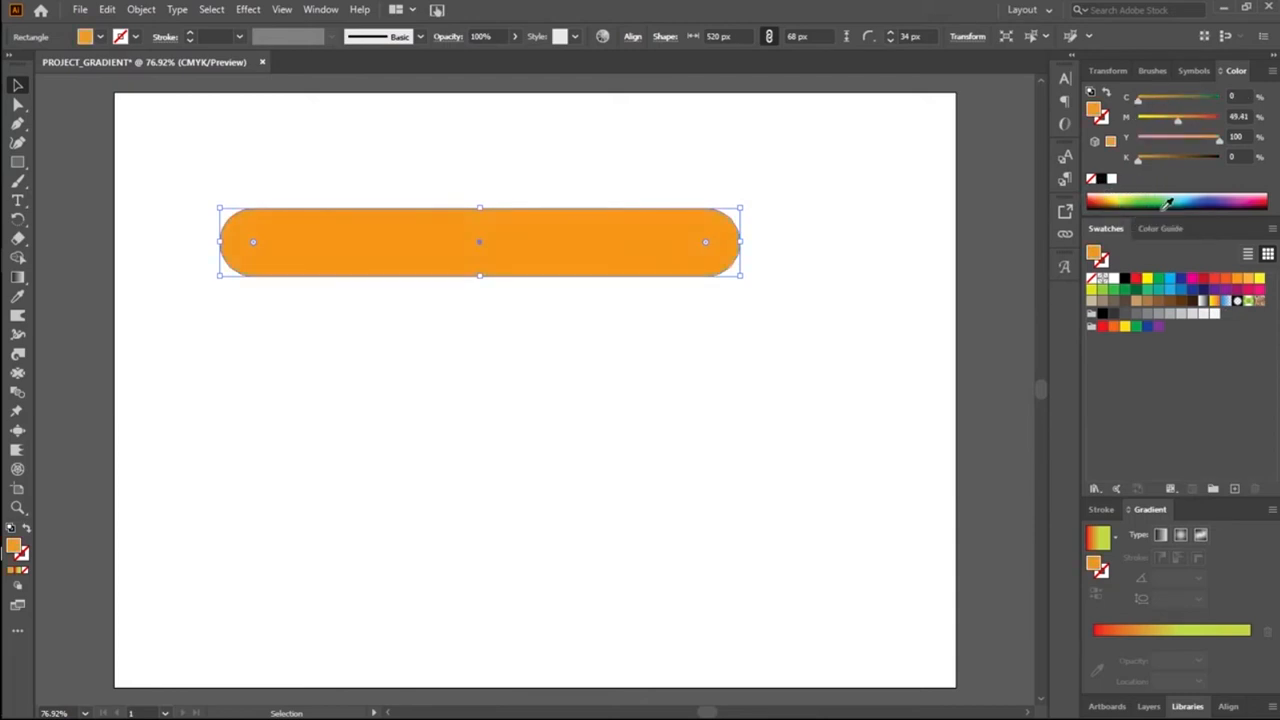
{"action": "left_click", "coordinate": [1219, 196]}
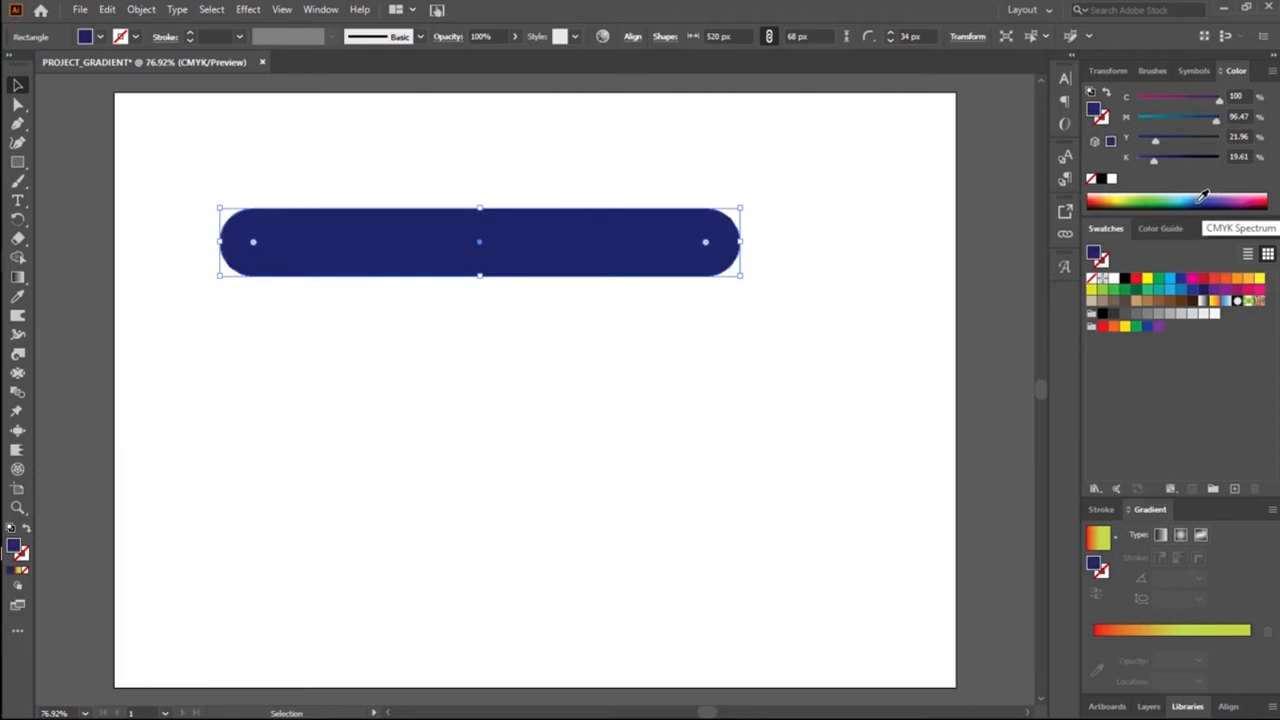
{"action": "left_click", "coordinate": [1204, 196]}
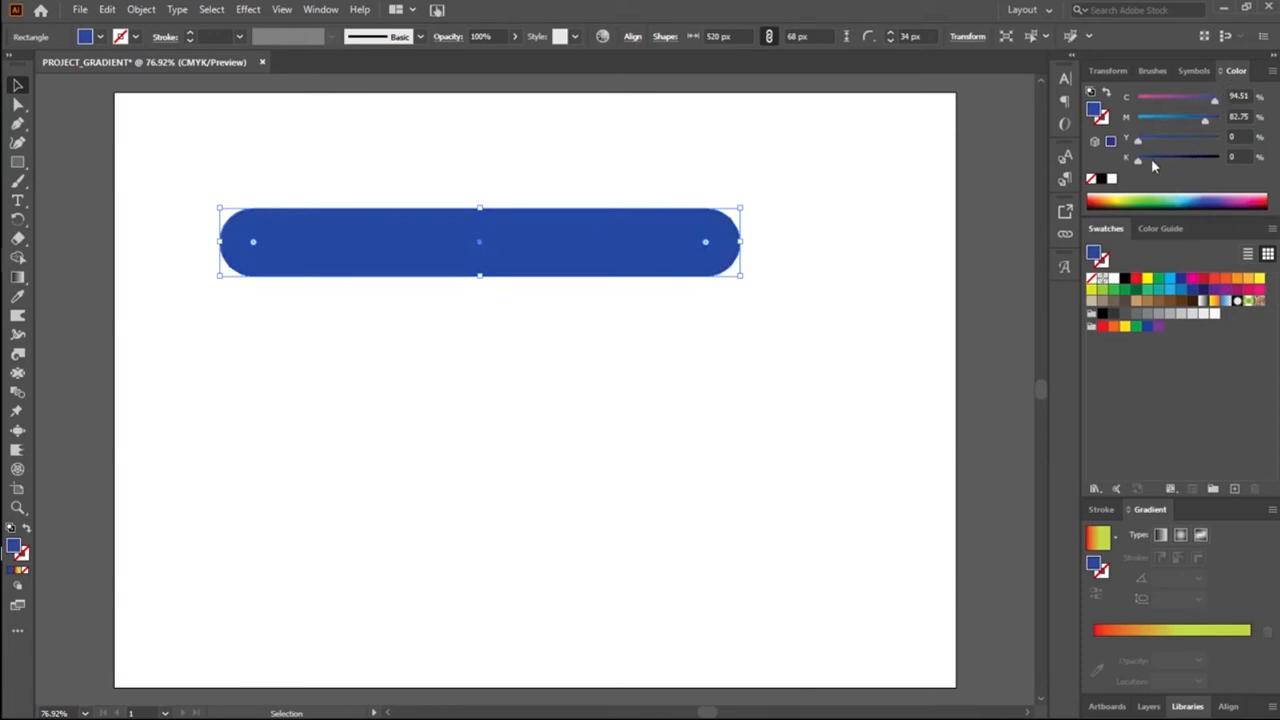
{"action": "left_click_drag", "start_coordinate": [1137, 160], "coordinate": [1176, 174]}
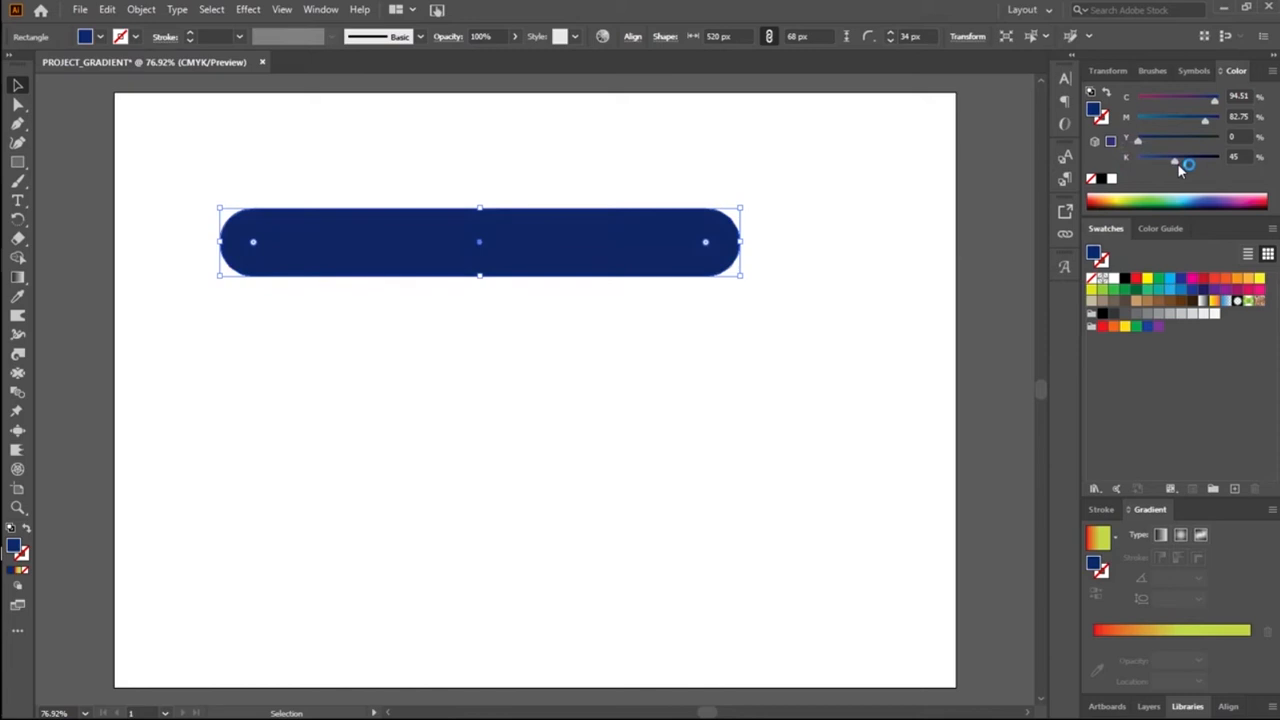
{"action": "left_click_drag", "start_coordinate": [1175, 160], "coordinate": [1150, 161]}
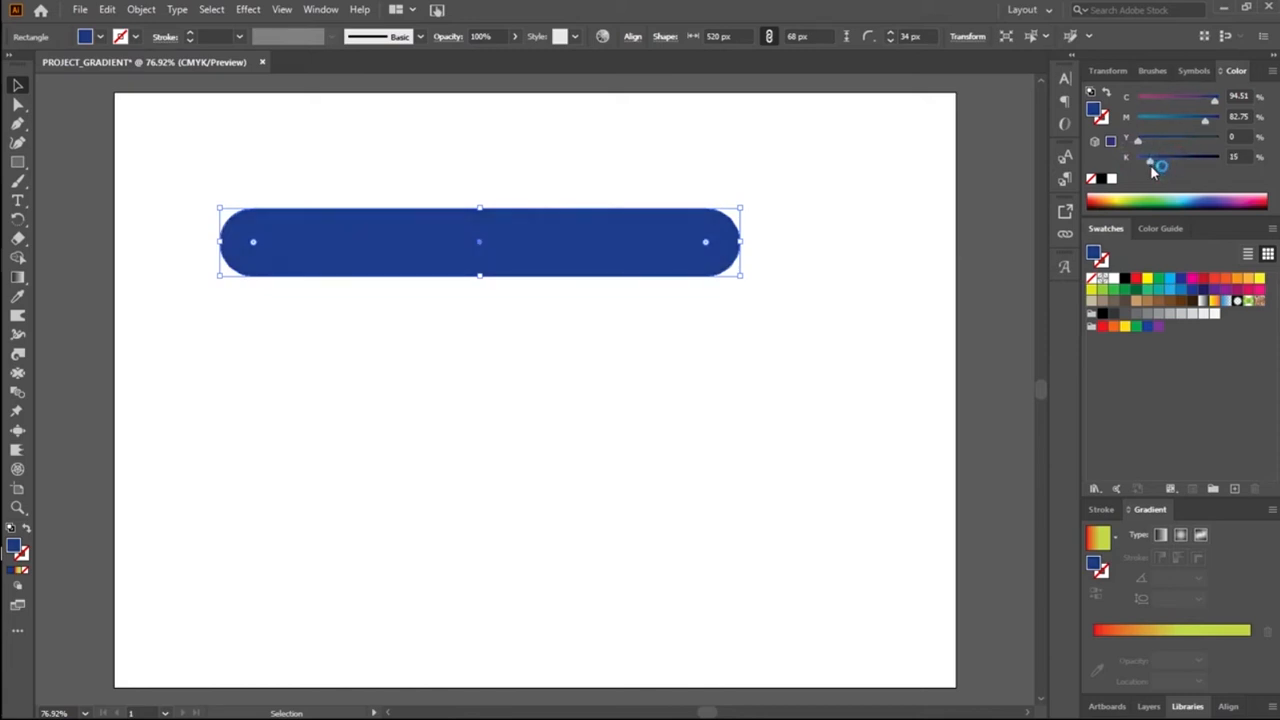
Step: Fill the rounded rectangle with the CMYK Blue swatch and try its options with preview on and cyan reduced to 84%
{"action": "left_click", "coordinate": [1182, 282]}
{"action": "double_click", "coordinate": [1182, 282]}
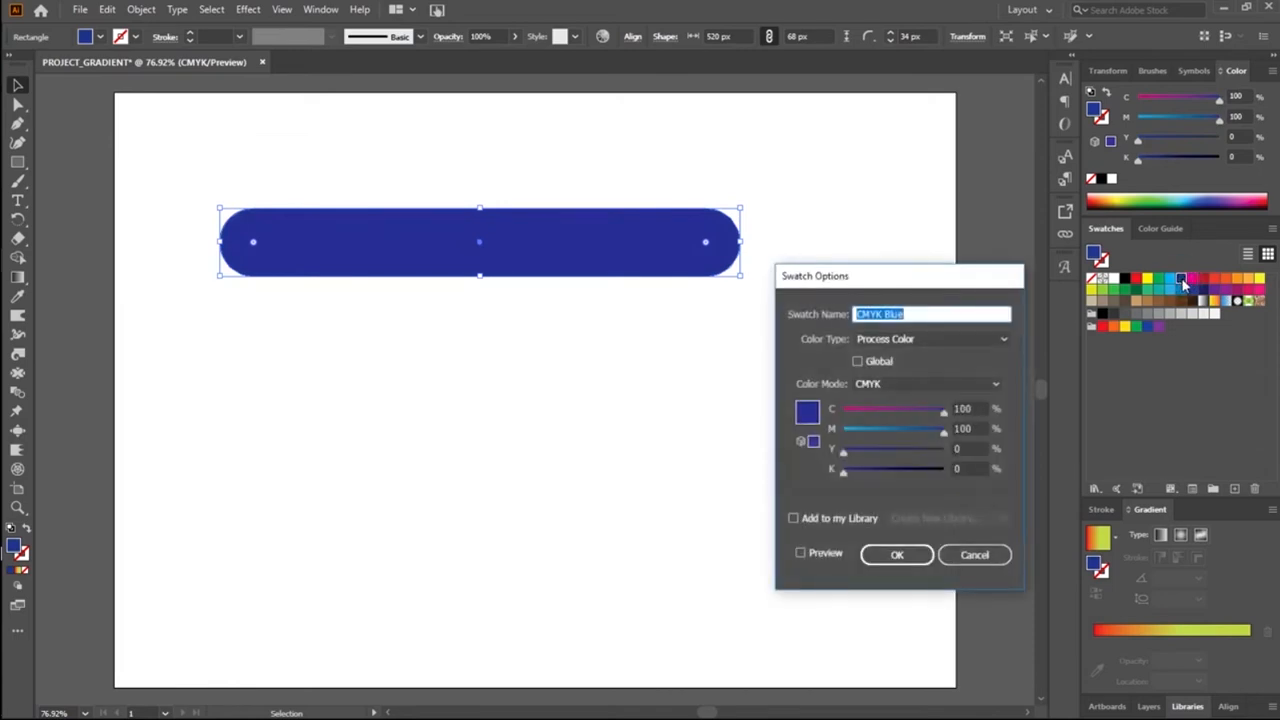
{"action": "left_click_drag", "start_coordinate": [872, 283], "coordinate": [451, 318]}
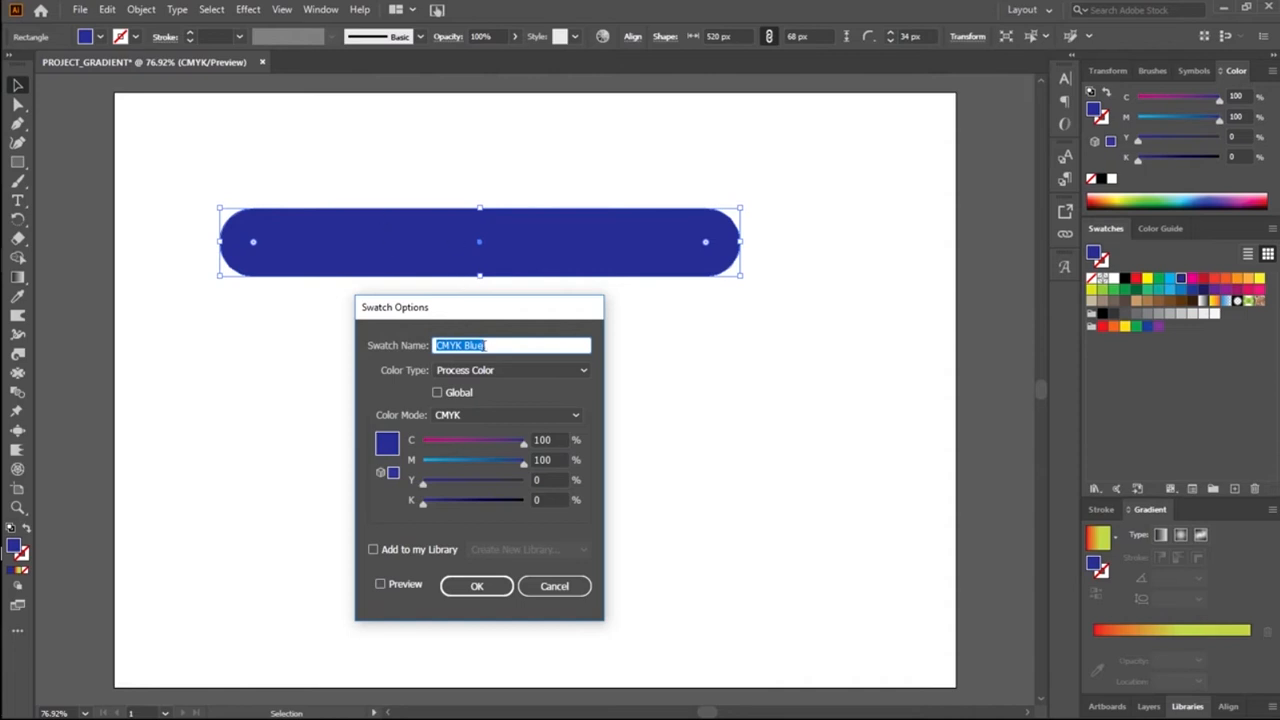
{"action": "left_click", "coordinate": [522, 444]}
{"action": "left_click_drag", "start_coordinate": [522, 444], "coordinate": [513, 452]}
{"action": "left_click", "coordinate": [410, 586]}
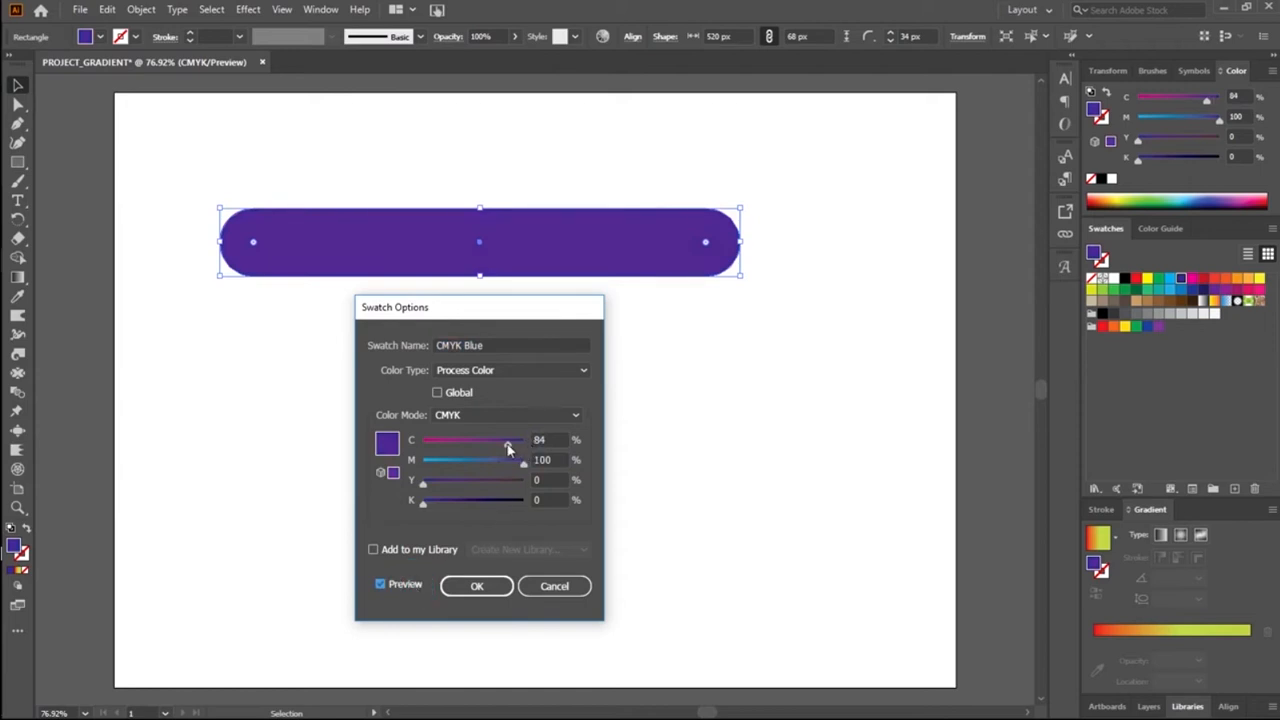
Step: Try the CMYK Blue swatch with cyan at 50%, 4% and 46%, and discard the changes
{"action": "left_click_drag", "start_coordinate": [508, 444], "coordinate": [526, 447]}
{"action": "left_click_drag", "start_coordinate": [520, 452], "coordinate": [472, 452]}
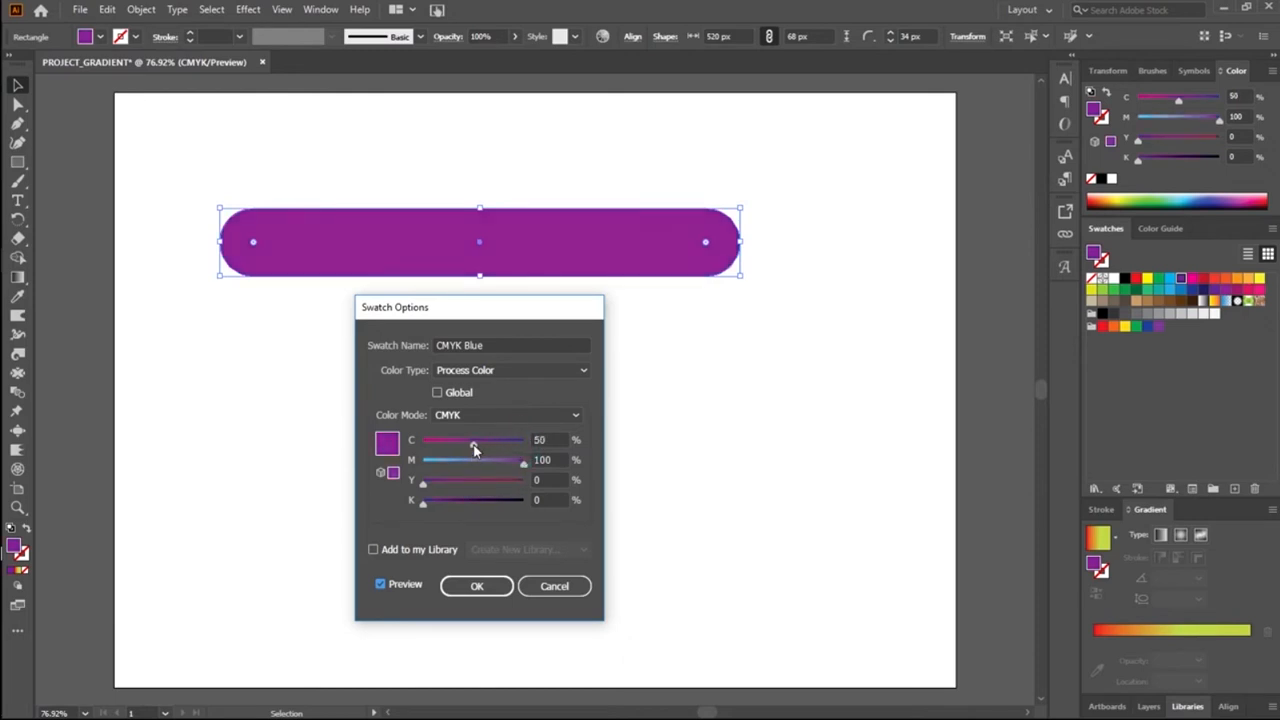
{"action": "left_click_drag", "start_coordinate": [474, 450], "coordinate": [425, 451]}
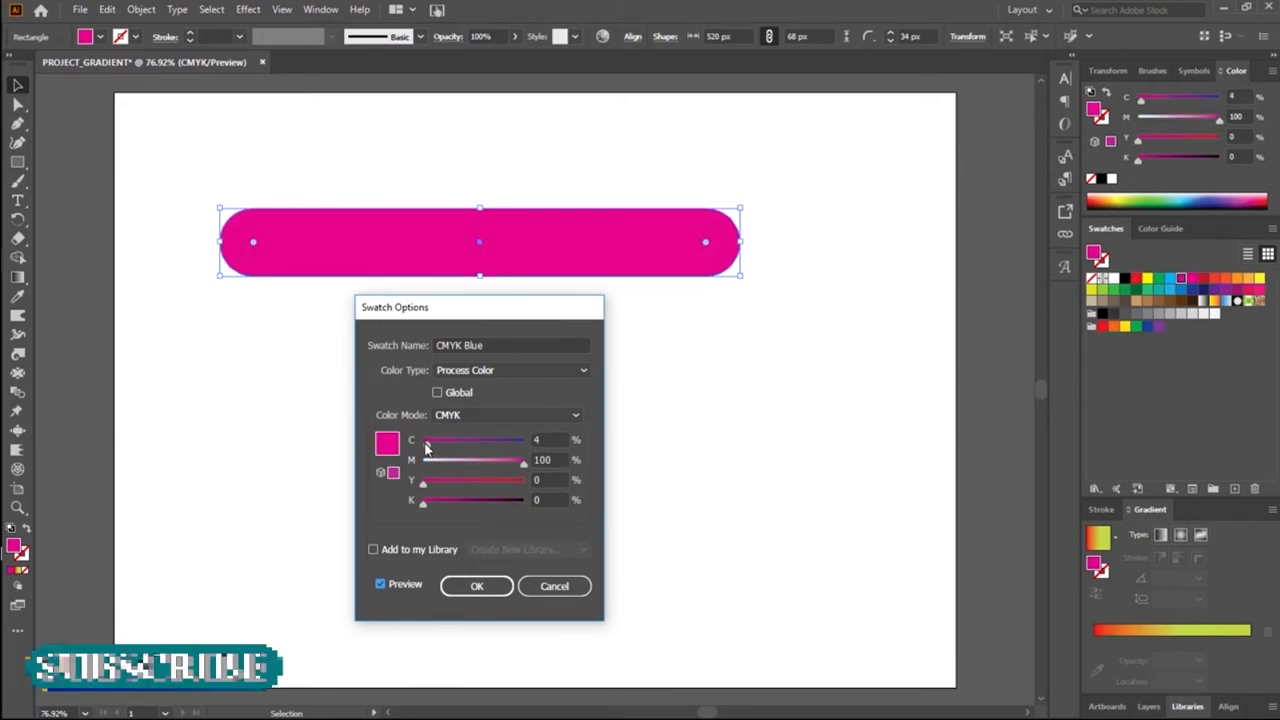
{"action": "left_click_drag", "start_coordinate": [425, 451], "coordinate": [467, 446]}
{"action": "left_click", "coordinate": [471, 446]}
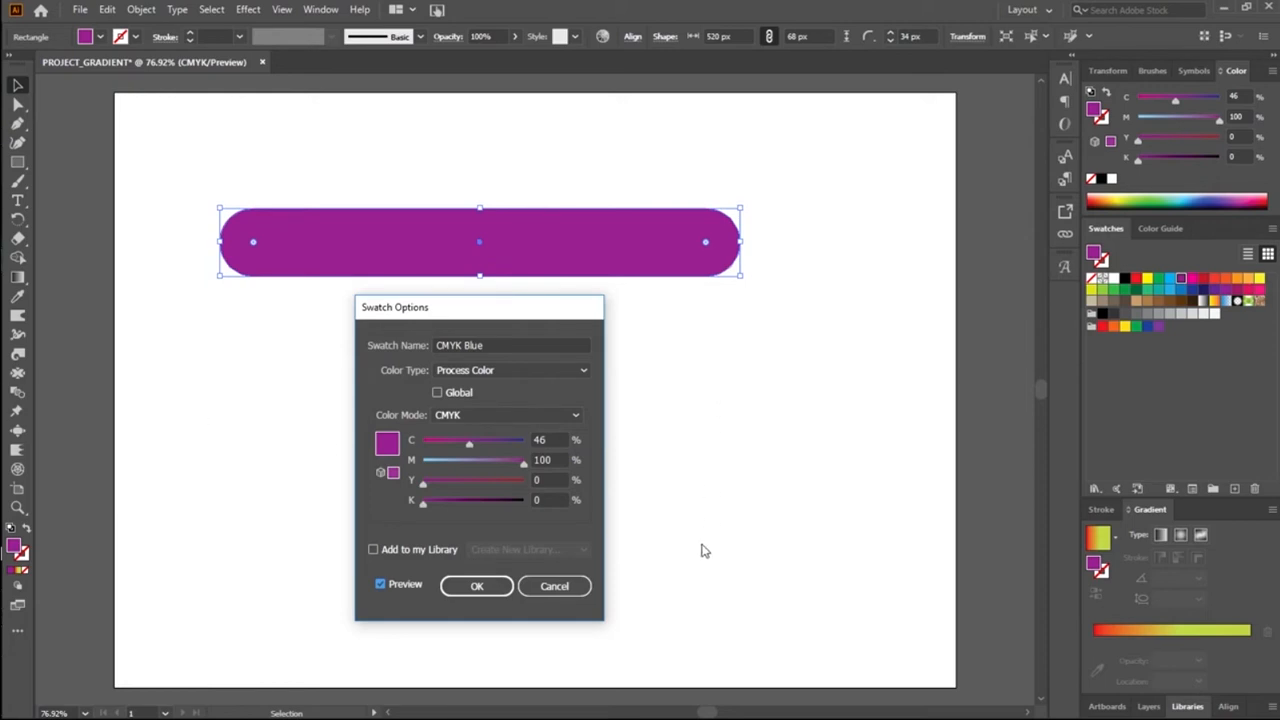
{"action": "left_click", "coordinate": [556, 587]}
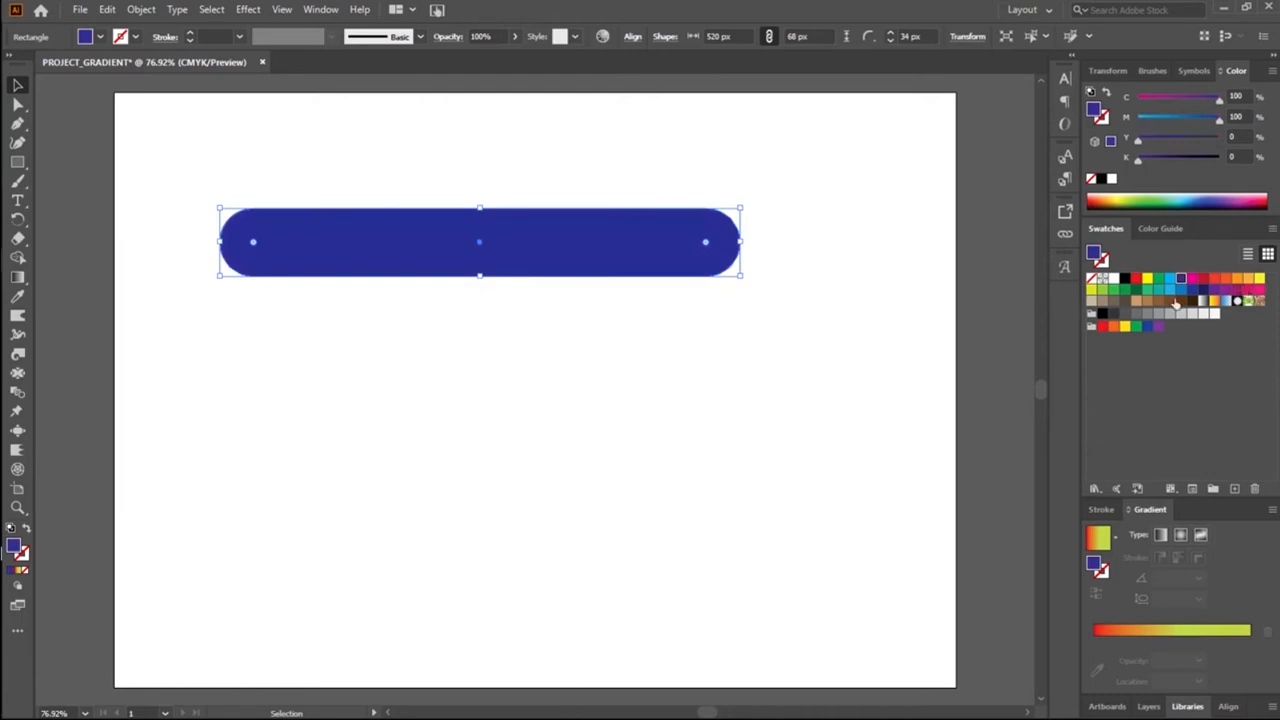
Step: Fill the rounded rectangle with the Orange, Yellow gradient swatch and move its middle orange stop to about 54%
{"action": "left_click", "coordinate": [1213, 302]}
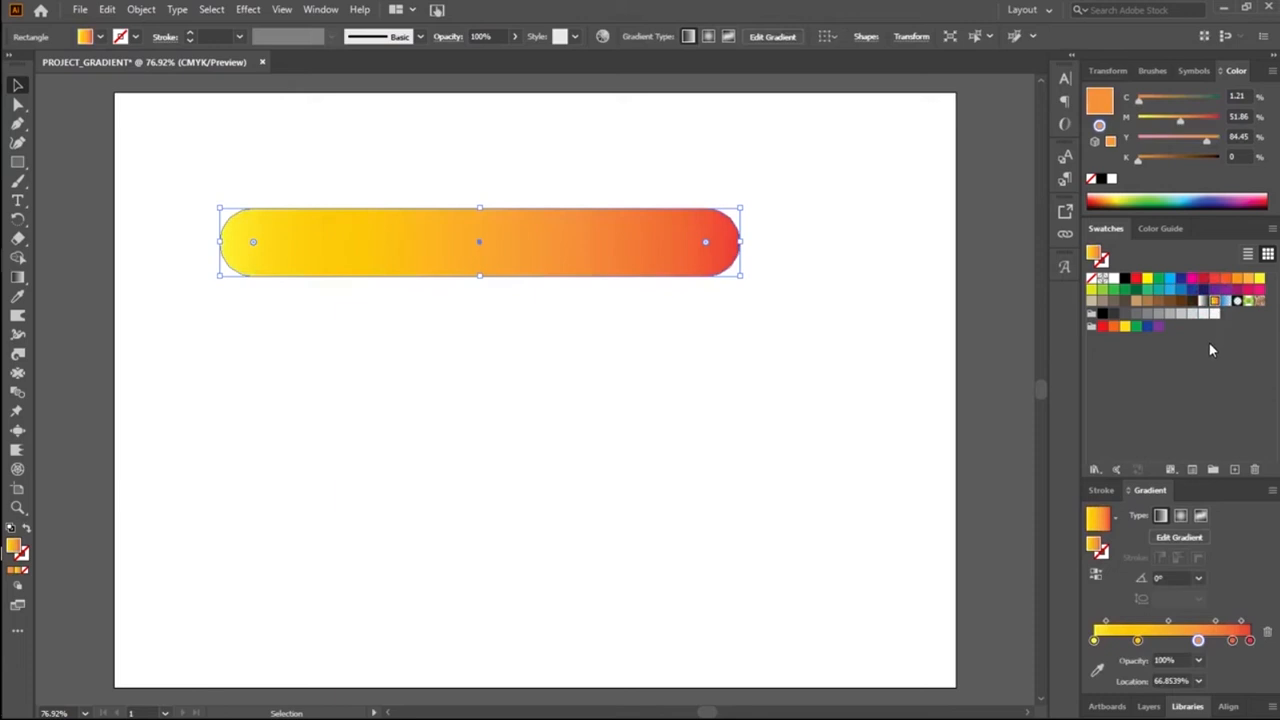
{"action": "left_click", "coordinate": [1185, 481]}
{"action": "left_click", "coordinate": [1188, 484]}
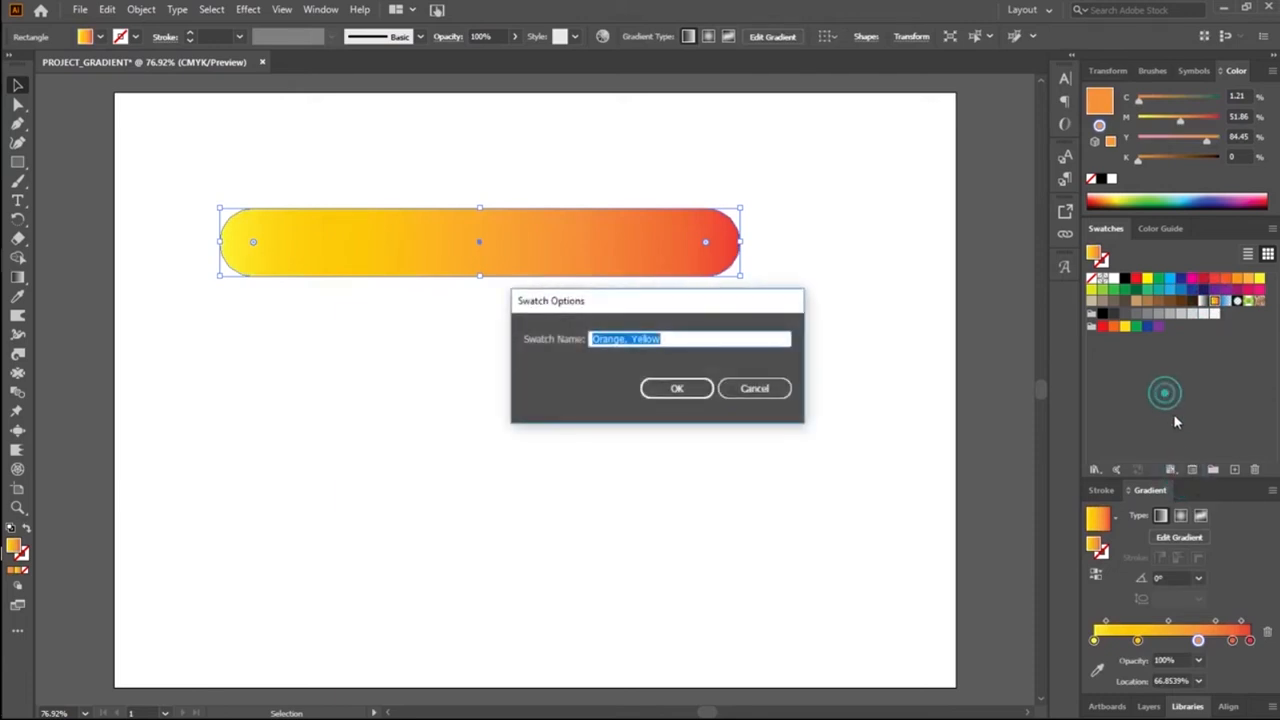
{"action": "left_click", "coordinate": [766, 389]}
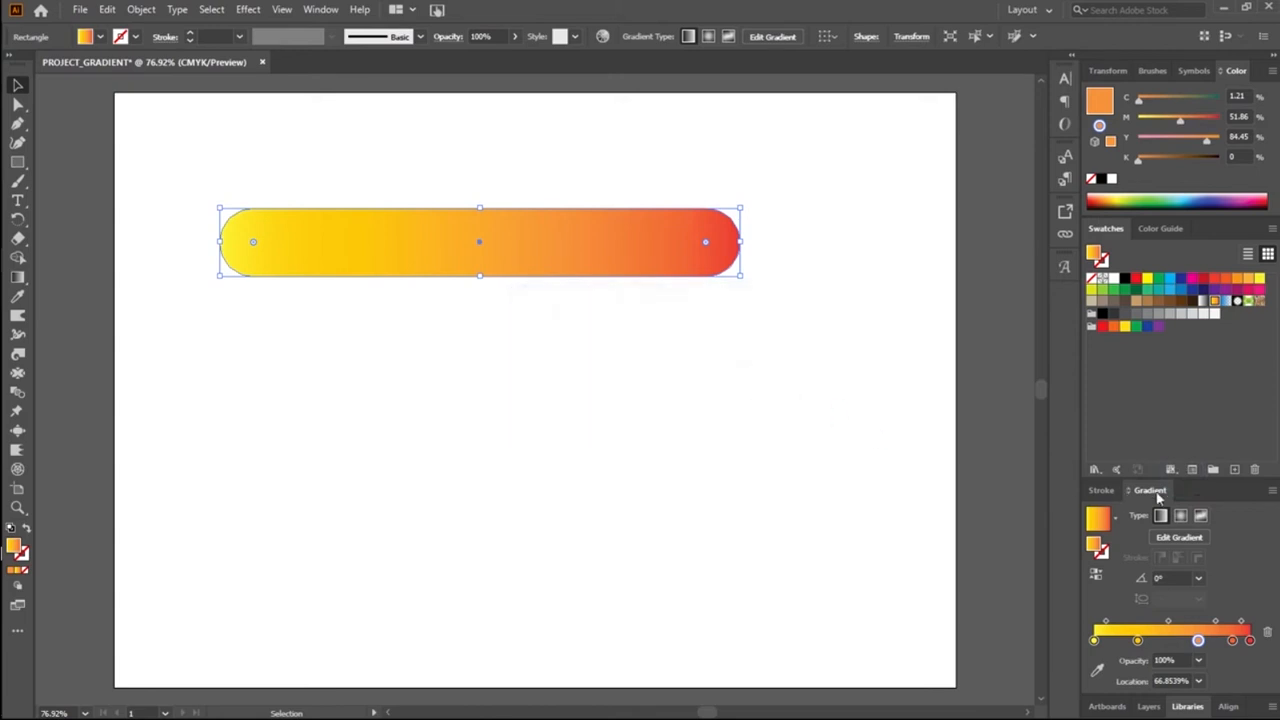
{"action": "left_click_drag", "start_coordinate": [1182, 468], "coordinate": [1212, 483]}
{"action": "left_click_drag", "start_coordinate": [1203, 648], "coordinate": [1185, 650]}
Step: Try to recolour the yellow first gradient stop with the C=100 M=95 Y=5 K=0 blue swatch, and undo the fill change
{"action": "left_click", "coordinate": [1095, 641]}
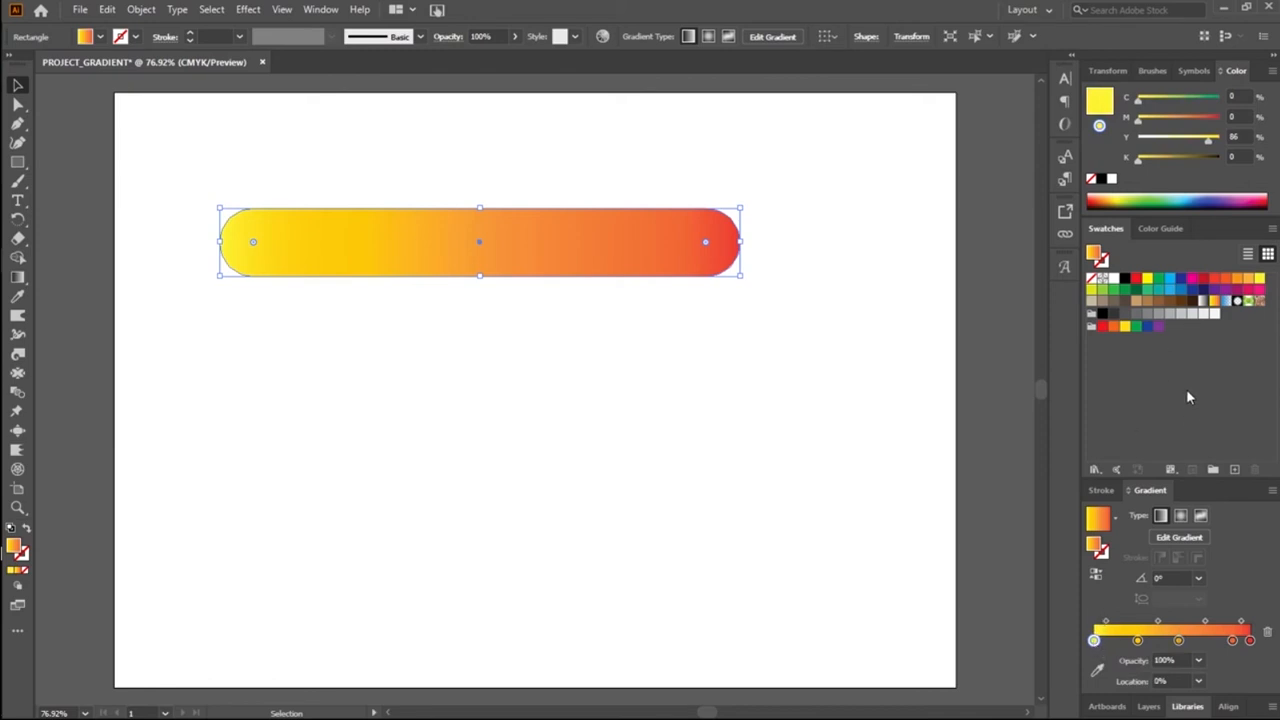
{"action": "left_click", "coordinate": [1191, 291]}
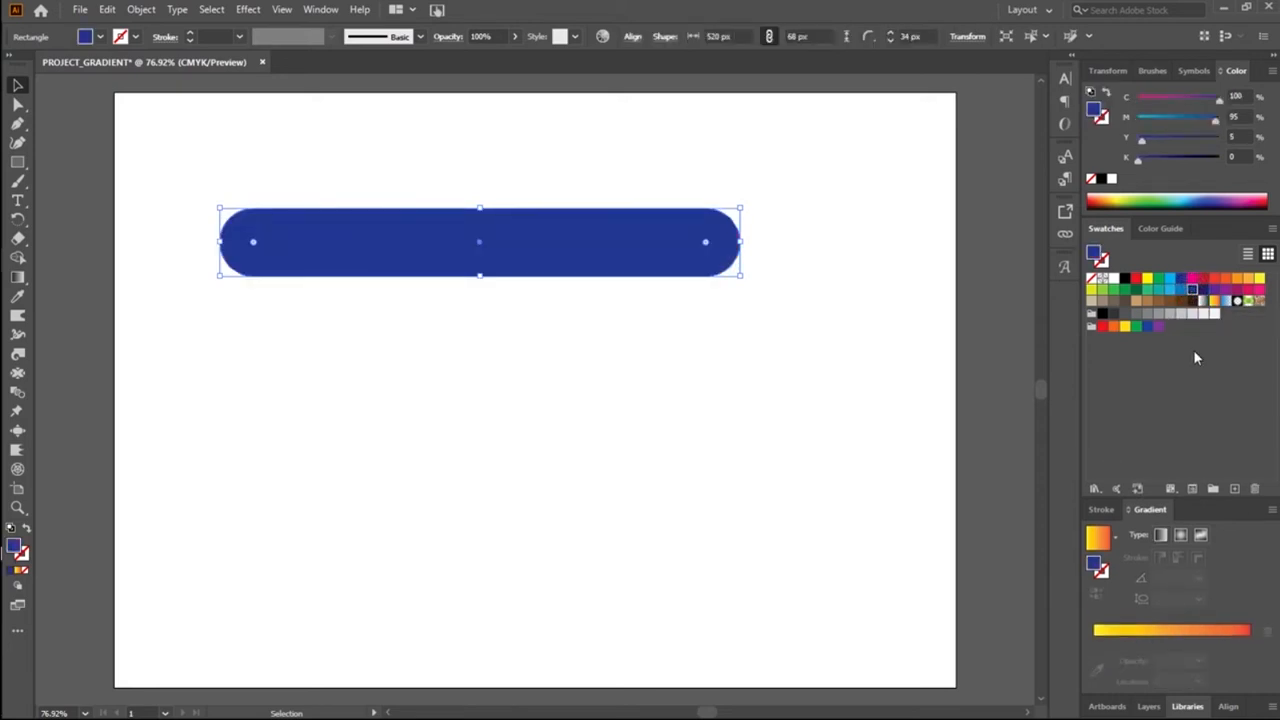
{"action": "key", "text": "ctrl+z"}
Step: Recolour the yellow stop at 0% with the C=85 M=50 Y=0 K=0 blue swatch and delete the neighbouring yellow-orange stop
{"action": "left_click", "coordinate": [1094, 641]}
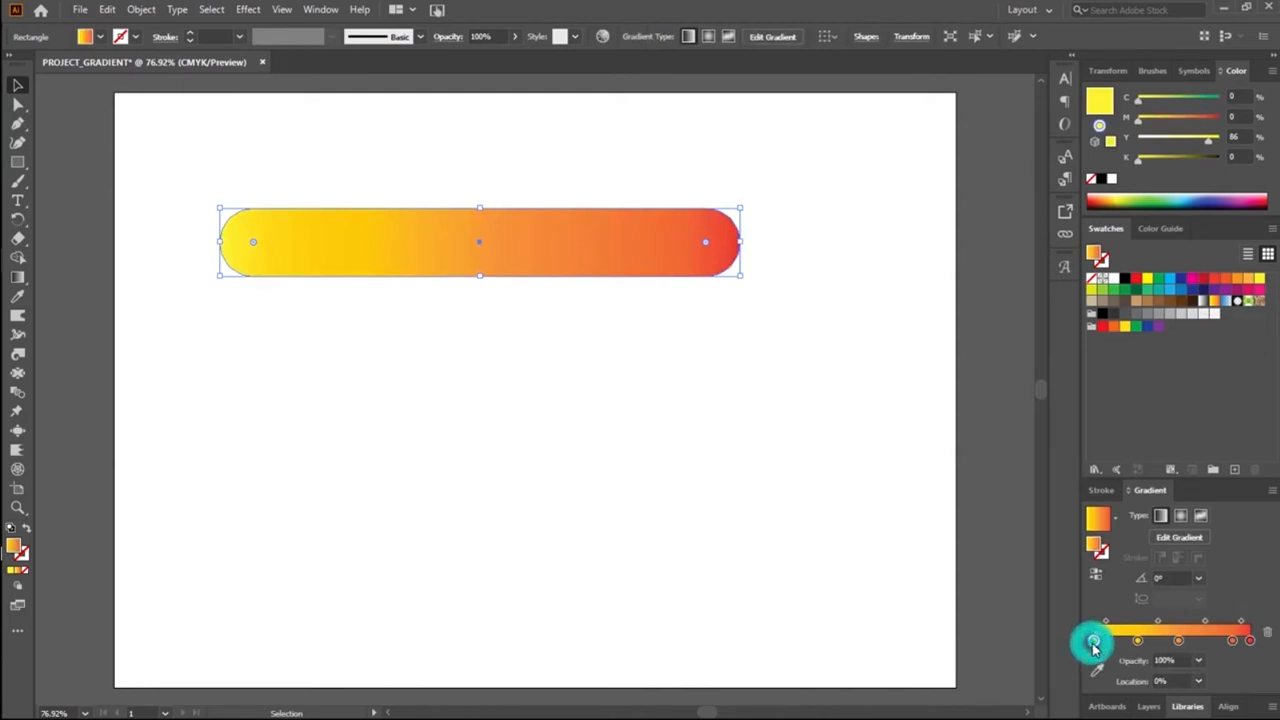
{"action": "left_click", "coordinate": [1182, 290]}
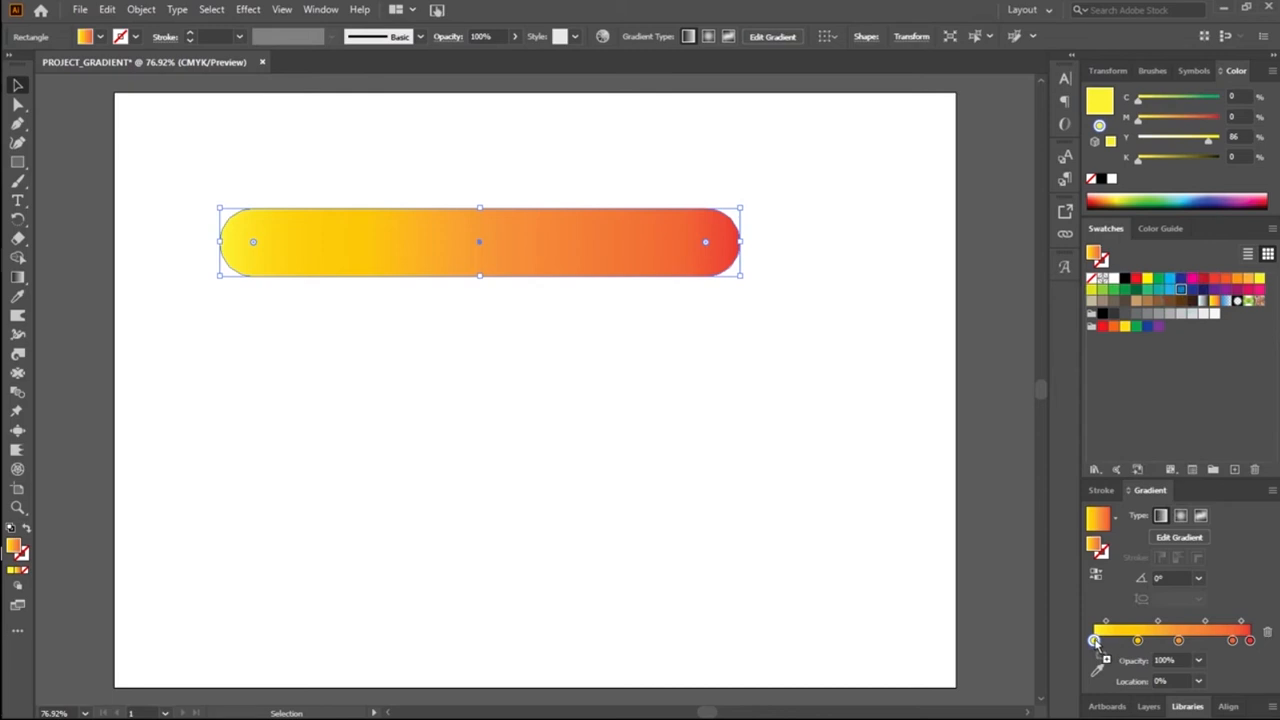
{"action": "left_click_drag", "start_coordinate": [1096, 642], "coordinate": [1096, 642]}
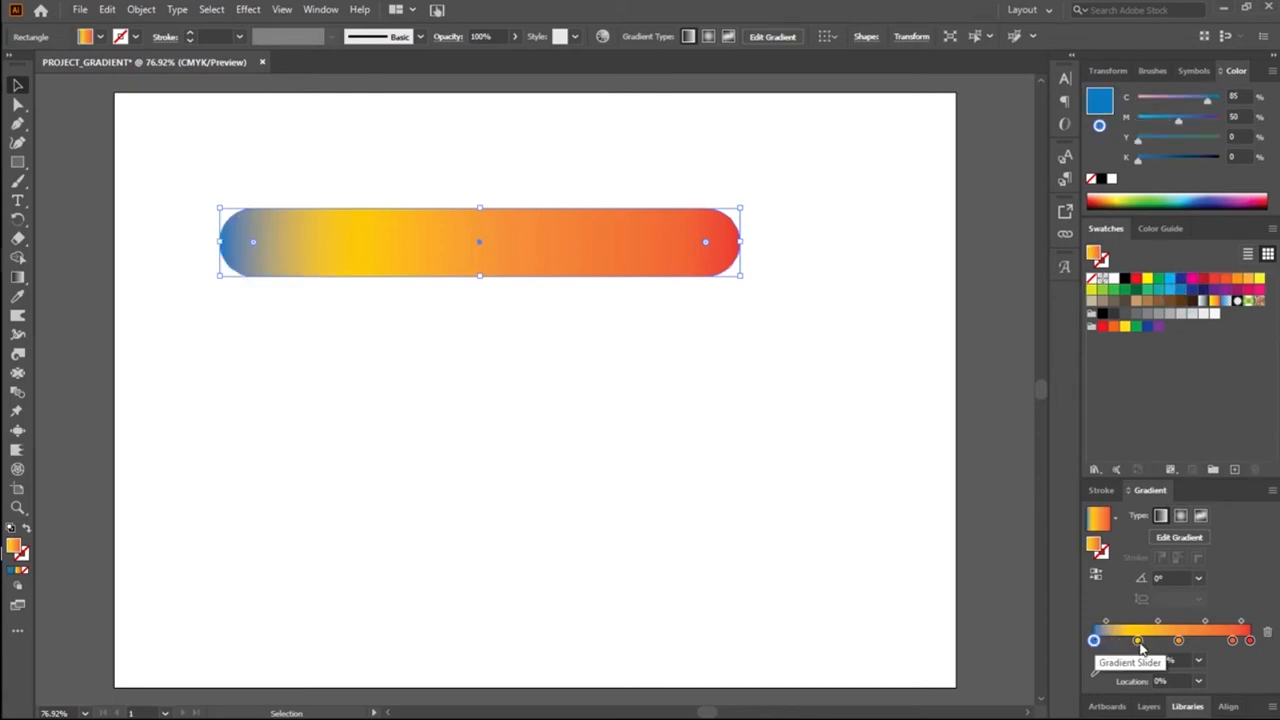
{"action": "left_click", "coordinate": [1139, 641]}
{"action": "left_click", "coordinate": [1266, 632]}
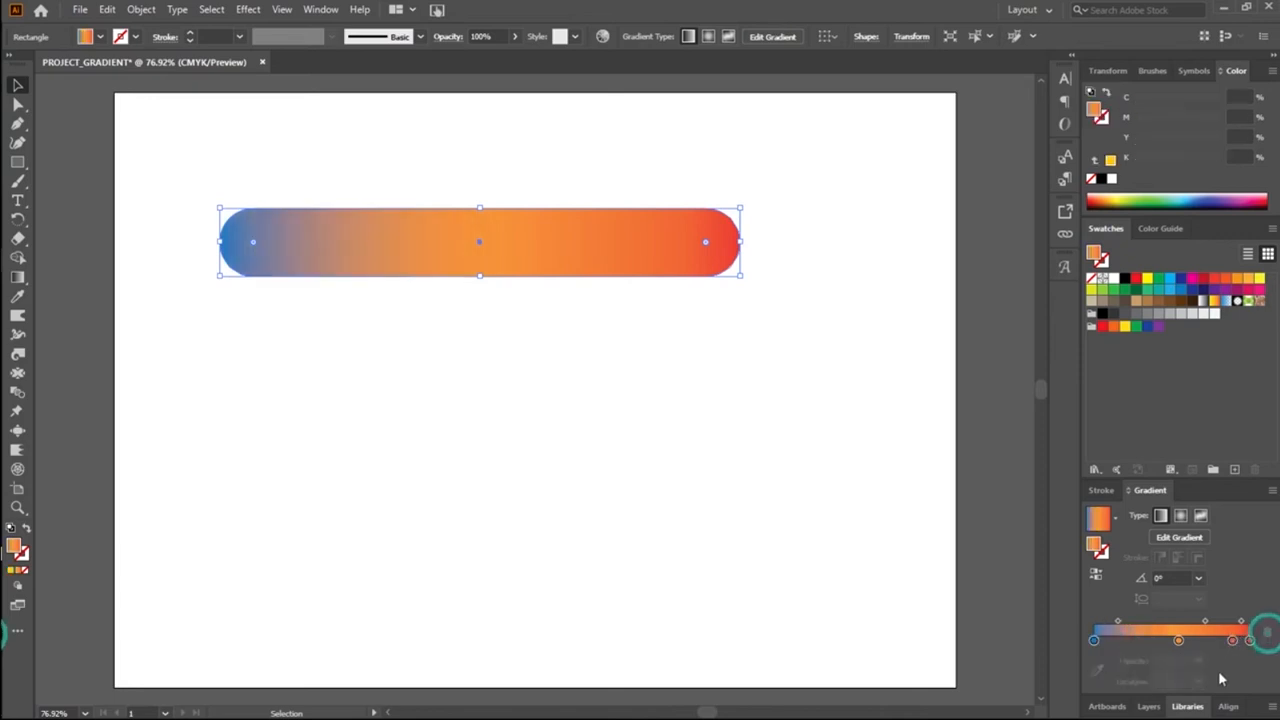
Step: Reposition the gradient stops, with blue at about 21%, orange-red at about 69% and red at about 86%
{"action": "left_click_drag", "start_coordinate": [1094, 640], "coordinate": [1127, 642]}
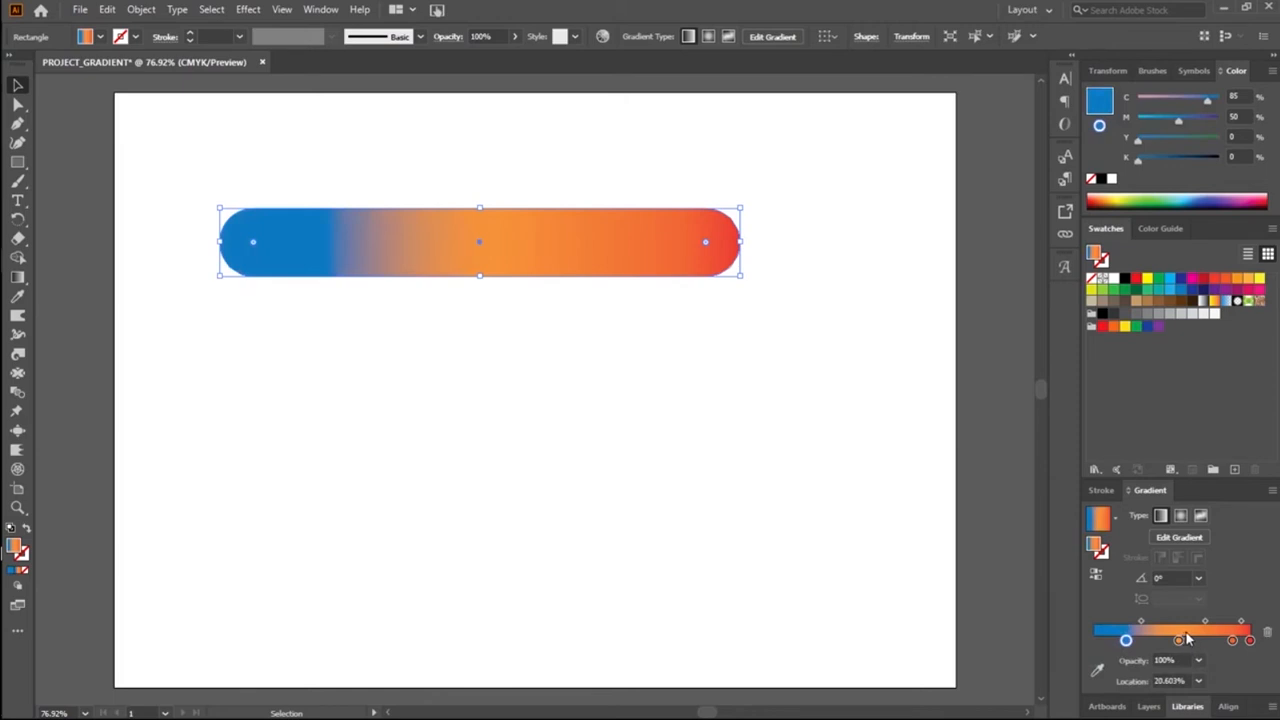
{"action": "mouse_move", "coordinate": [1177, 646]}
{"action": "left_mouse_down"}
{"action": "mouse_move", "coordinate": [1200, 642]}
{"action": "mouse_move", "coordinate": [1160, 642]}
{"action": "mouse_move", "coordinate": [1222, 641]}
{"action": "mouse_move", "coordinate": [1201, 641]}
{"action": "left_mouse_up"}
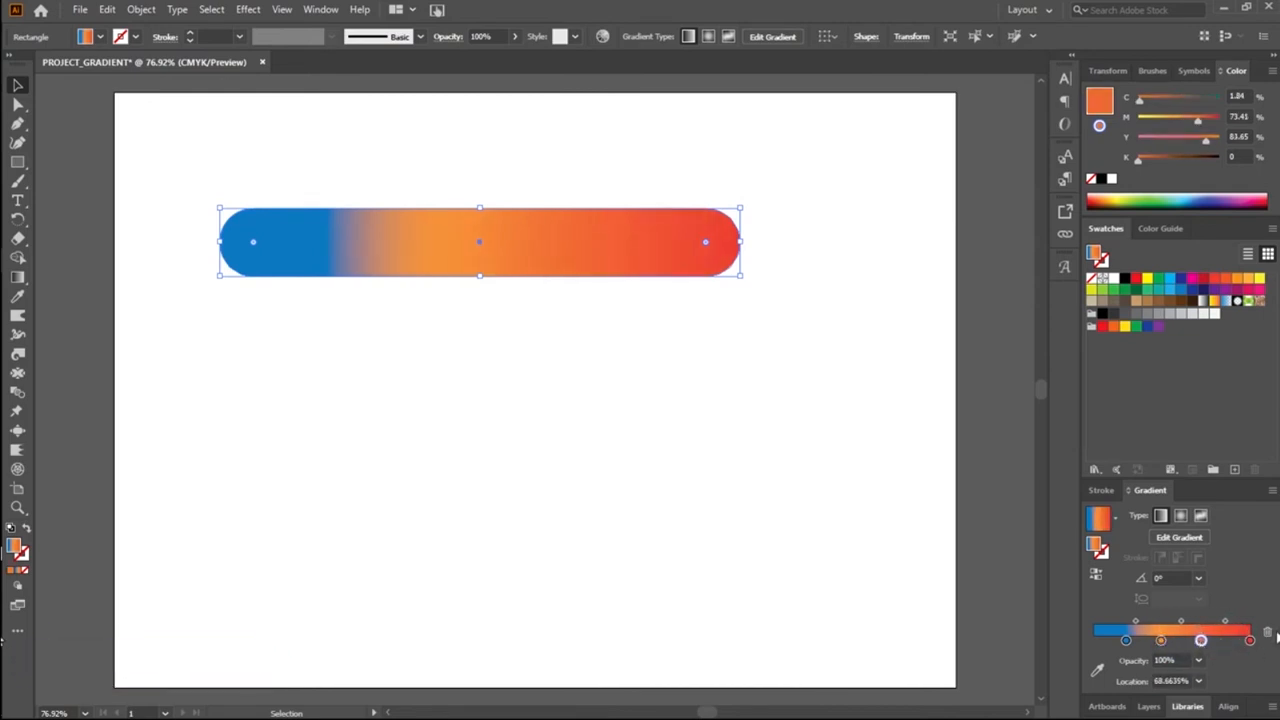
{"action": "left_click_drag", "start_coordinate": [1249, 641], "coordinate": [1229, 648]}
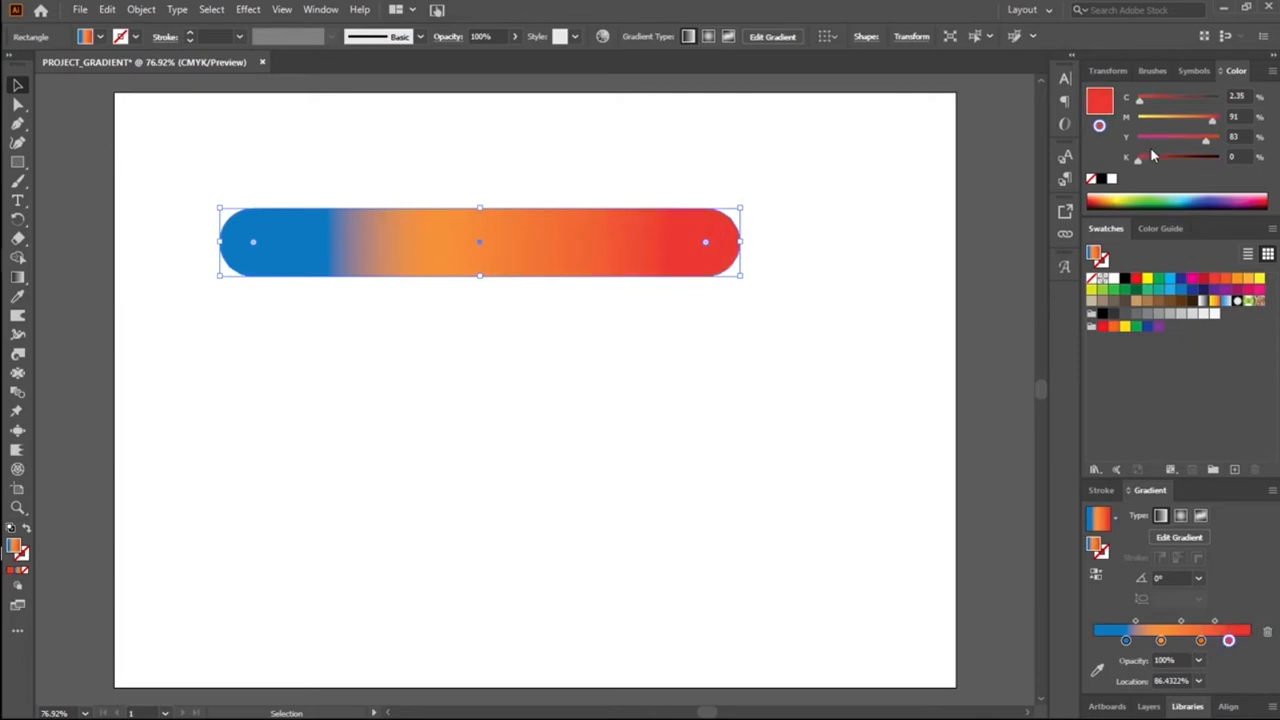
Step: Try a dark red from the CMYK spectrum on the last stop and the C=15 M=100 Y=90 K=10 swatch, and undo the swatch fill
{"action": "left_click", "coordinate": [1100, 197]}
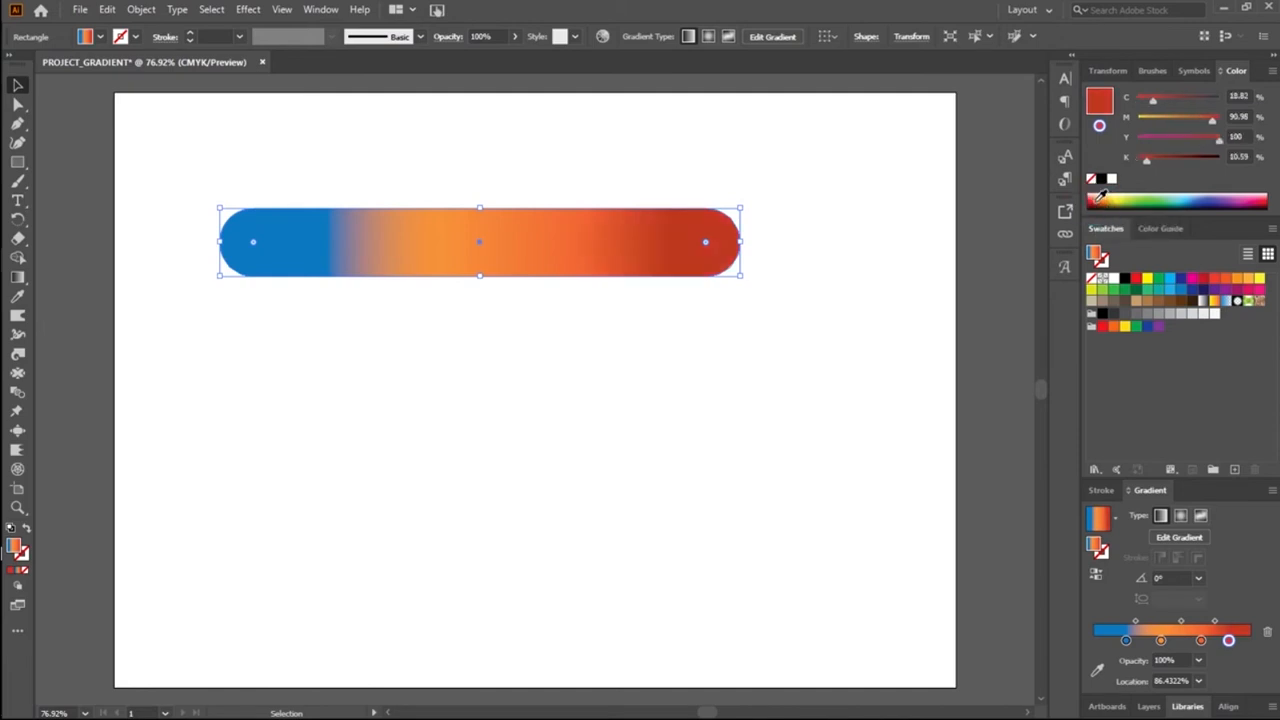
{"action": "left_click", "coordinate": [1206, 281]}
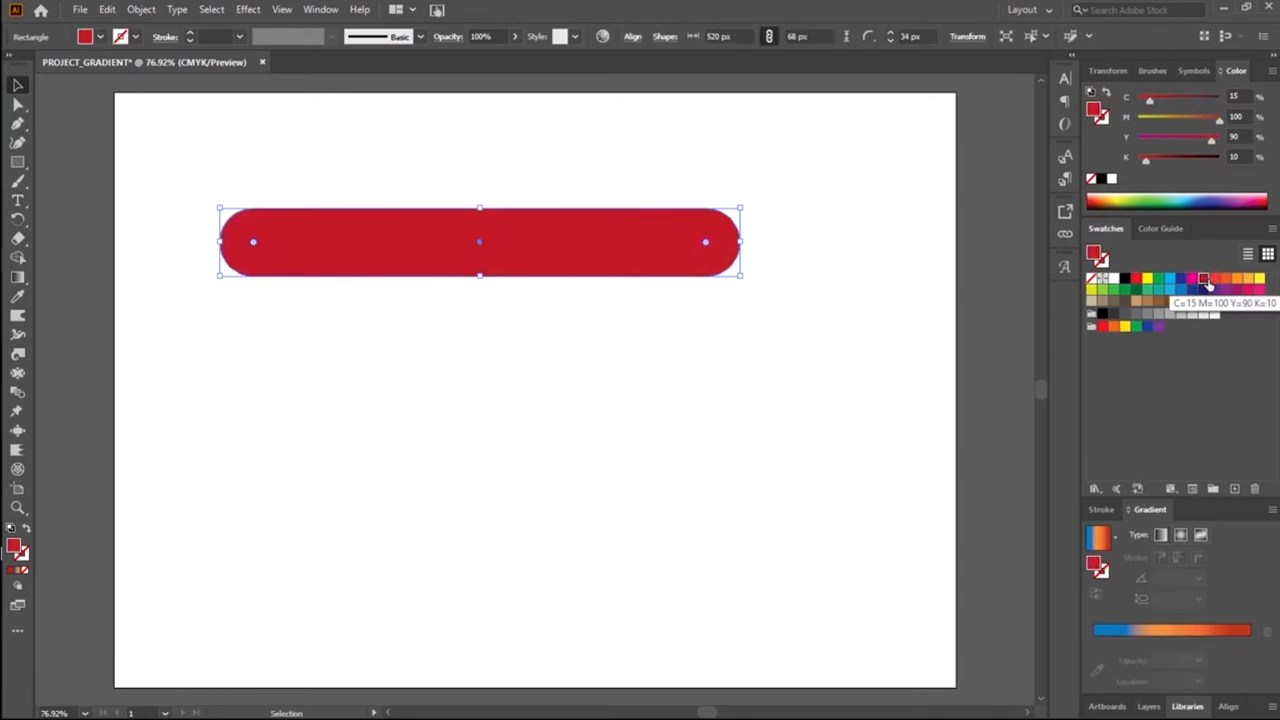
{"action": "key", "text": "ctrl+z"}
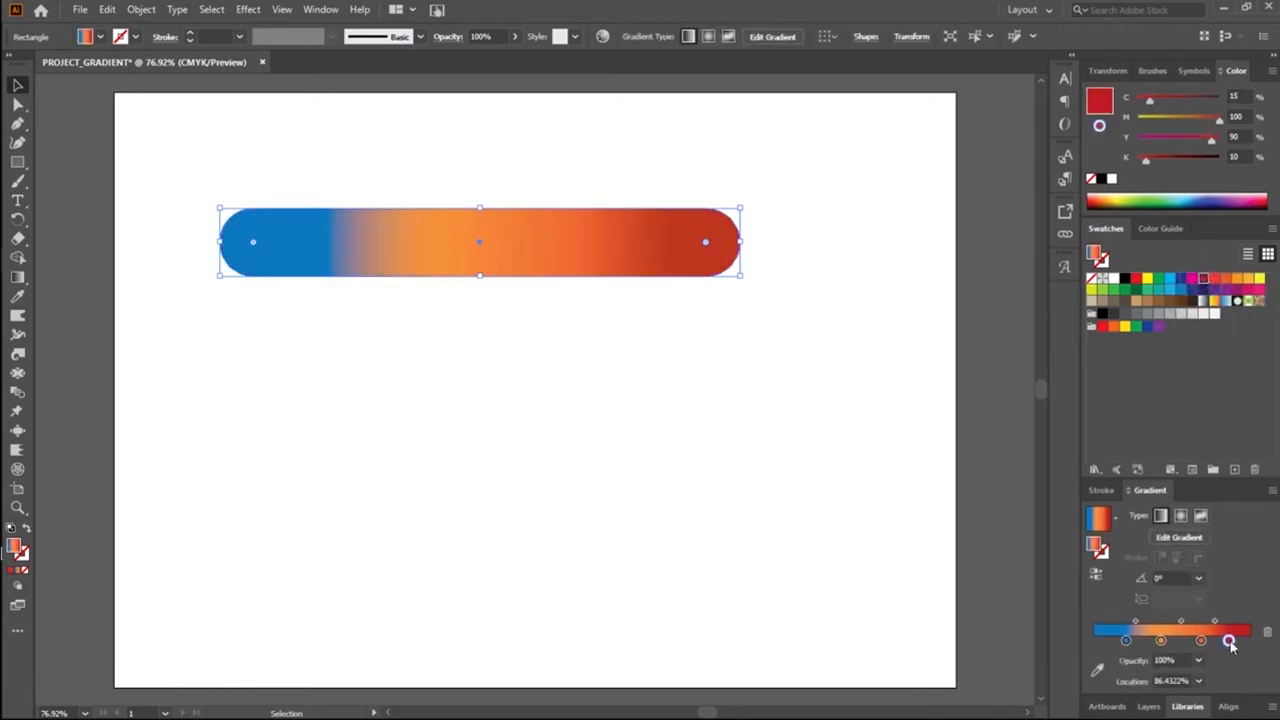
Step: Recolour the red last stop with the C=15 M=100 Y=90 K=10 swatch and add an 80% black grey stop at about 97%
{"action": "left_click_drag", "start_coordinate": [1204, 280], "coordinate": [1231, 646]}
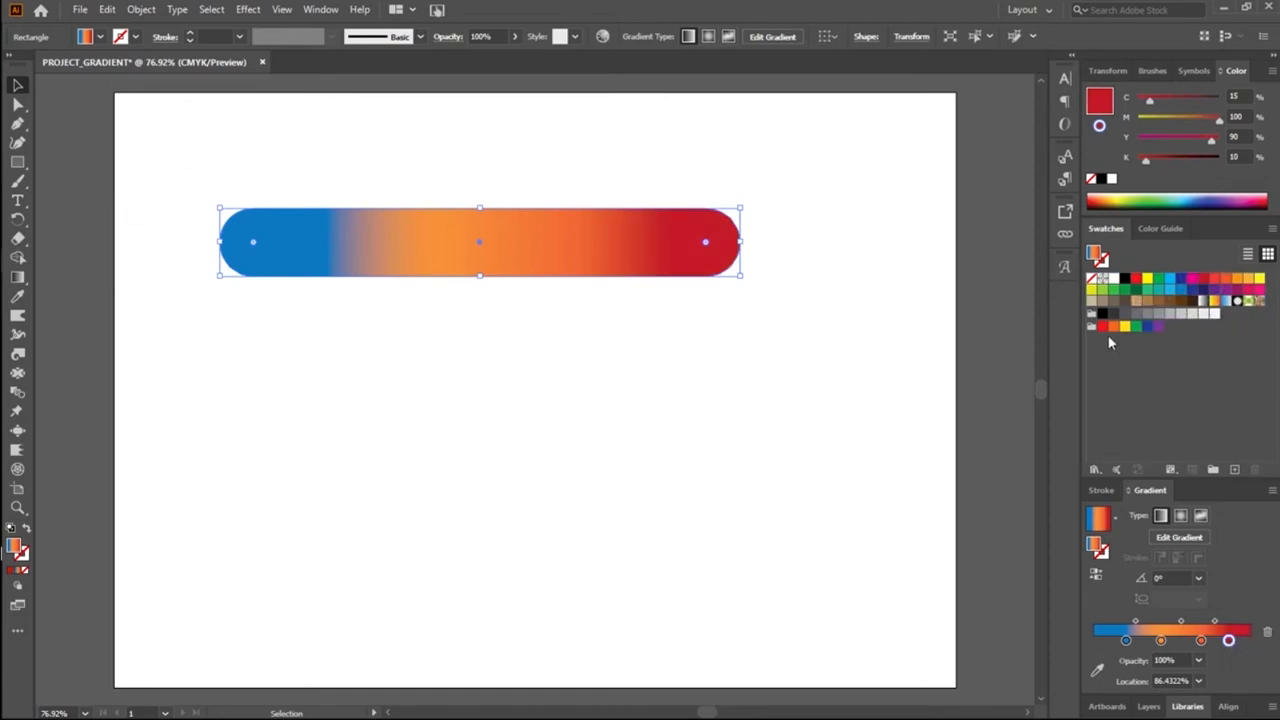
{"action": "left_click_drag", "start_coordinate": [1122, 314], "coordinate": [1244, 641]}
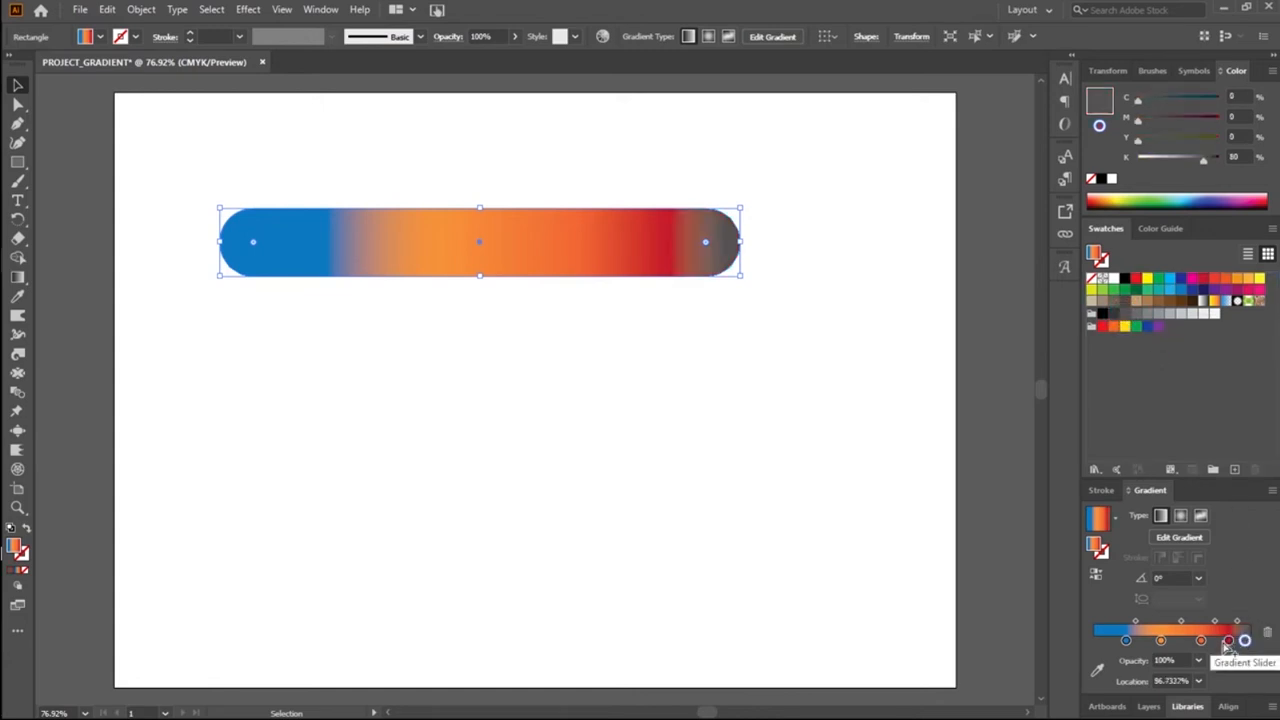
Step: Shift the dark red stop away from the grey one, move the orange-red stop to about 60%, and deselect the shape
{"action": "left_click_drag", "start_coordinate": [1228, 640], "coordinate": [1188, 643]}
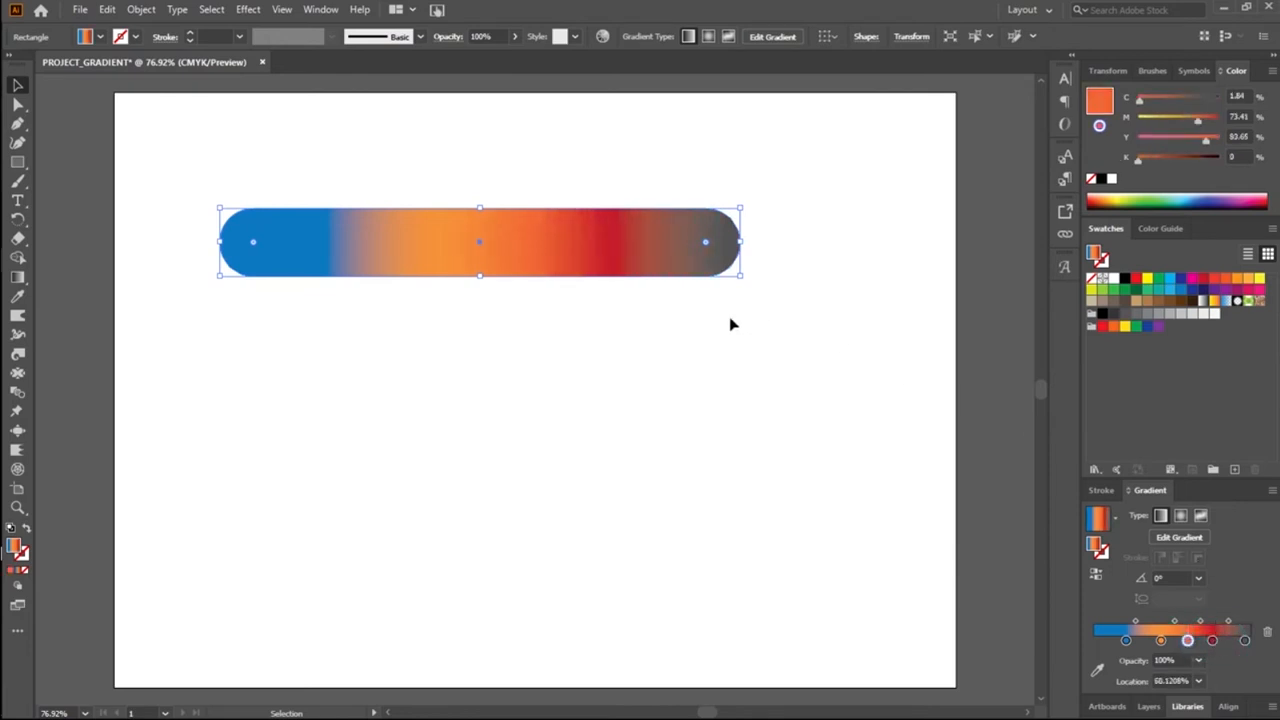
{"action": "left_click", "coordinate": [677, 374]}
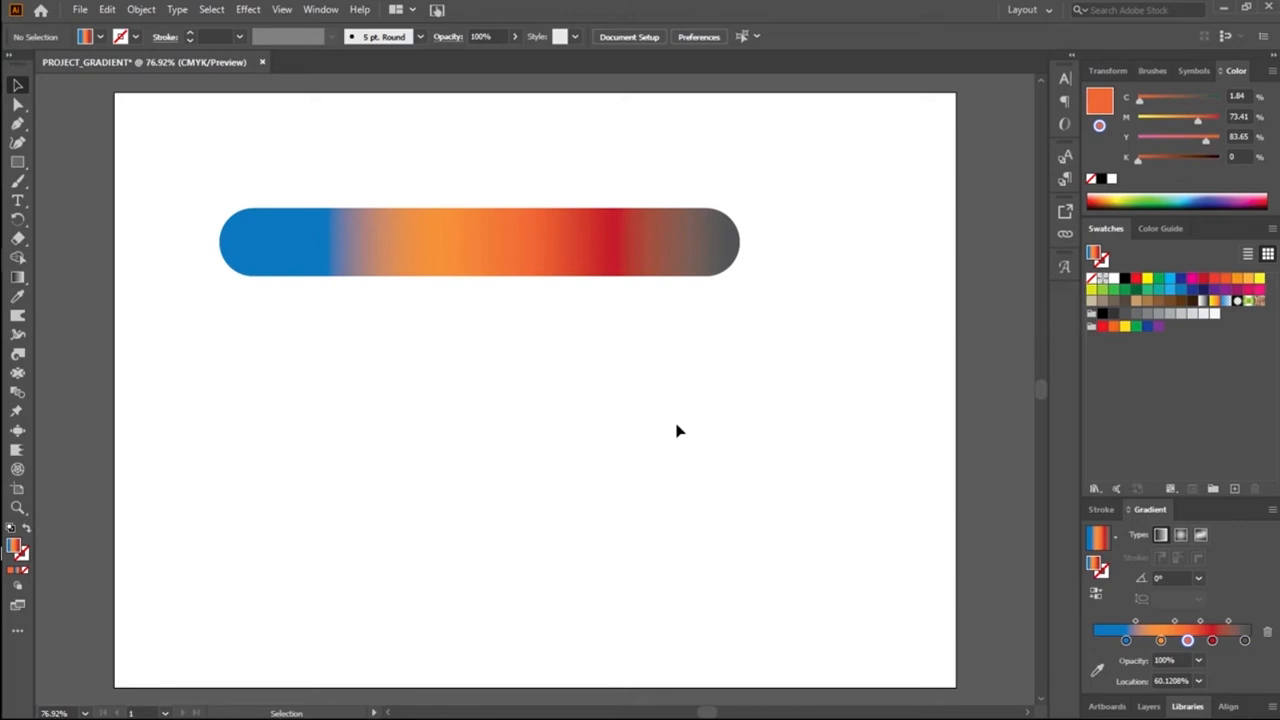
Step: Shrink the gradient-filled rounded rectangle and place it in the upper left corner of the artboard
{"action": "left_click_drag", "start_coordinate": [535, 177], "coordinate": [596, 360]}
{"action": "left_click_drag", "start_coordinate": [587, 256], "coordinate": [617, 384]}
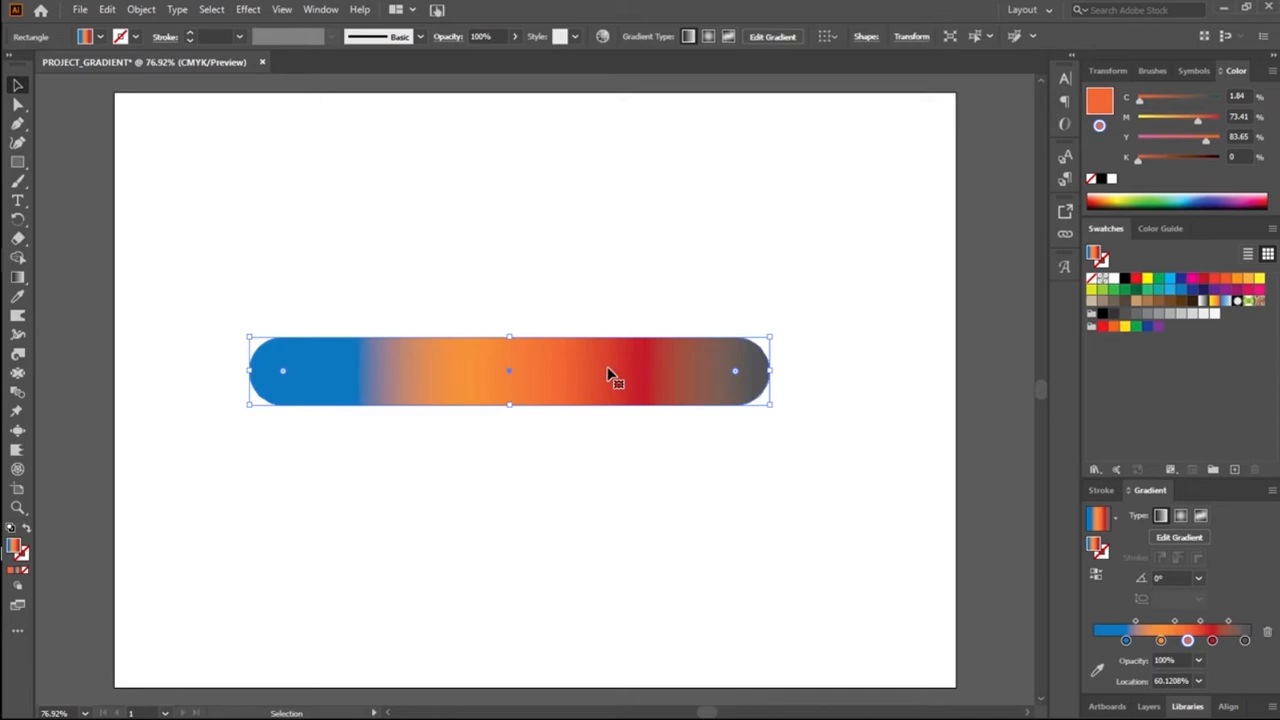
{"action": "left_click_drag", "start_coordinate": [593, 382], "coordinate": [469, 181]}
{"action": "left_click_drag", "start_coordinate": [644, 206], "coordinate": [405, 188]}
{"action": "left_click", "coordinate": [184, 250]}
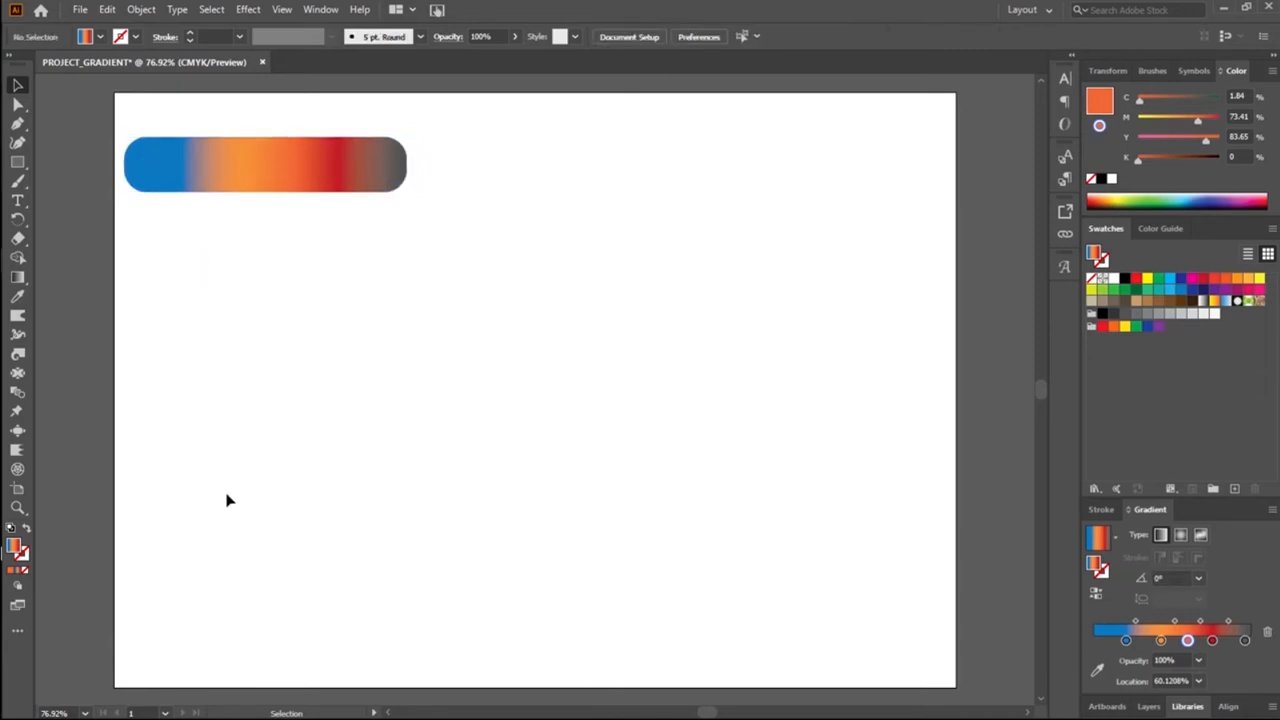
Step: Draw a rectangle about 222 by 21 px below the gradient shape and fill it with the C=0 M=75 Y=100 K=0 orange swatch
{"action": "left_click", "coordinate": [17, 161]}
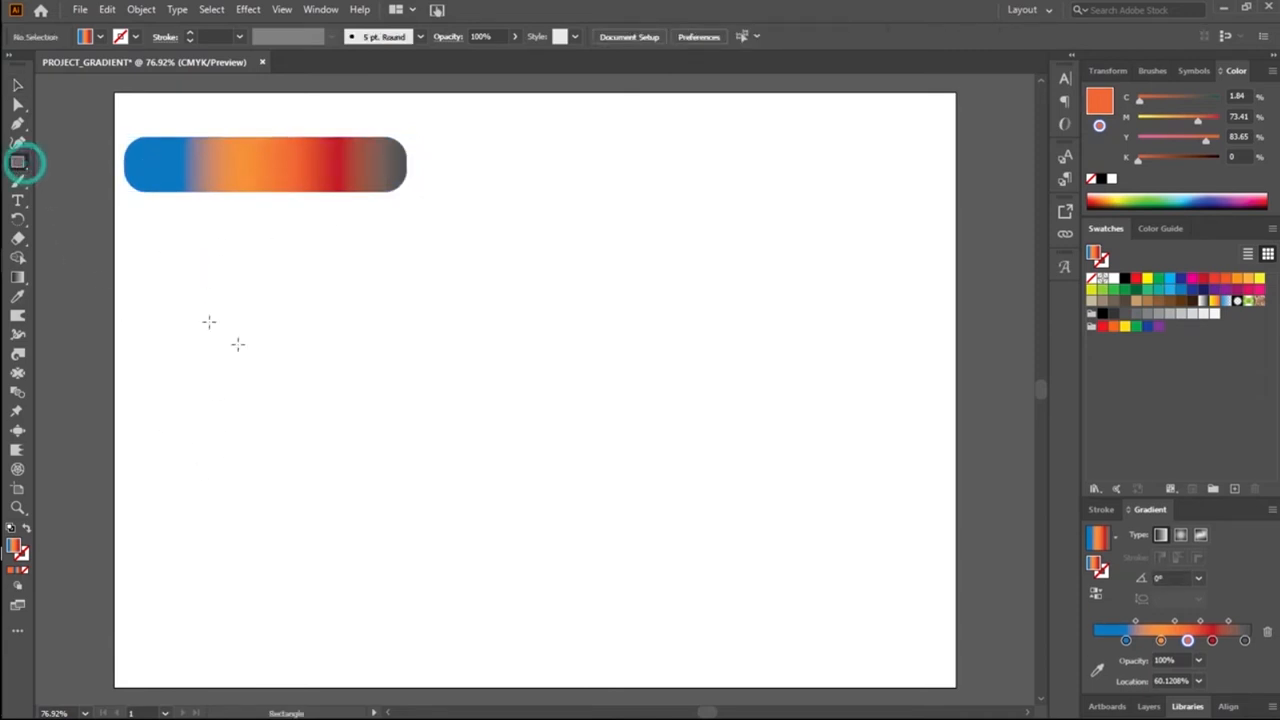
{"action": "left_click_drag", "start_coordinate": [317, 277], "coordinate": [540, 298]}
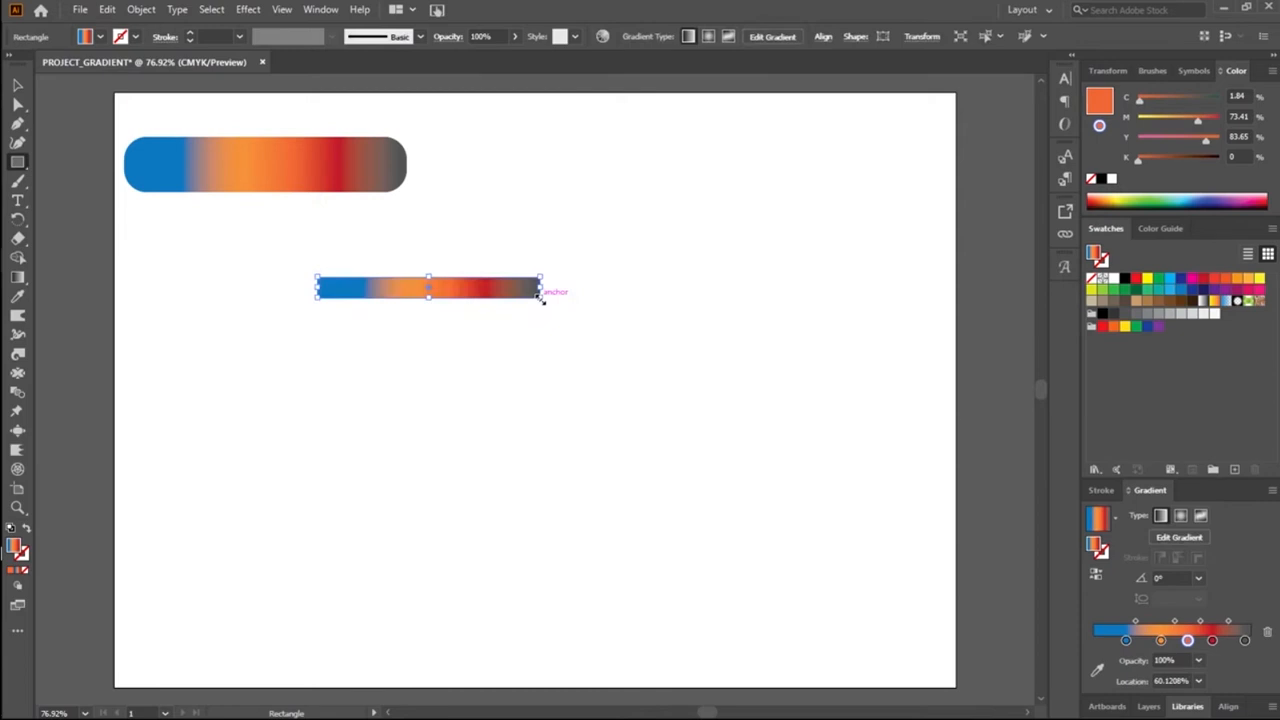
{"action": "left_click", "coordinate": [1113, 327]}
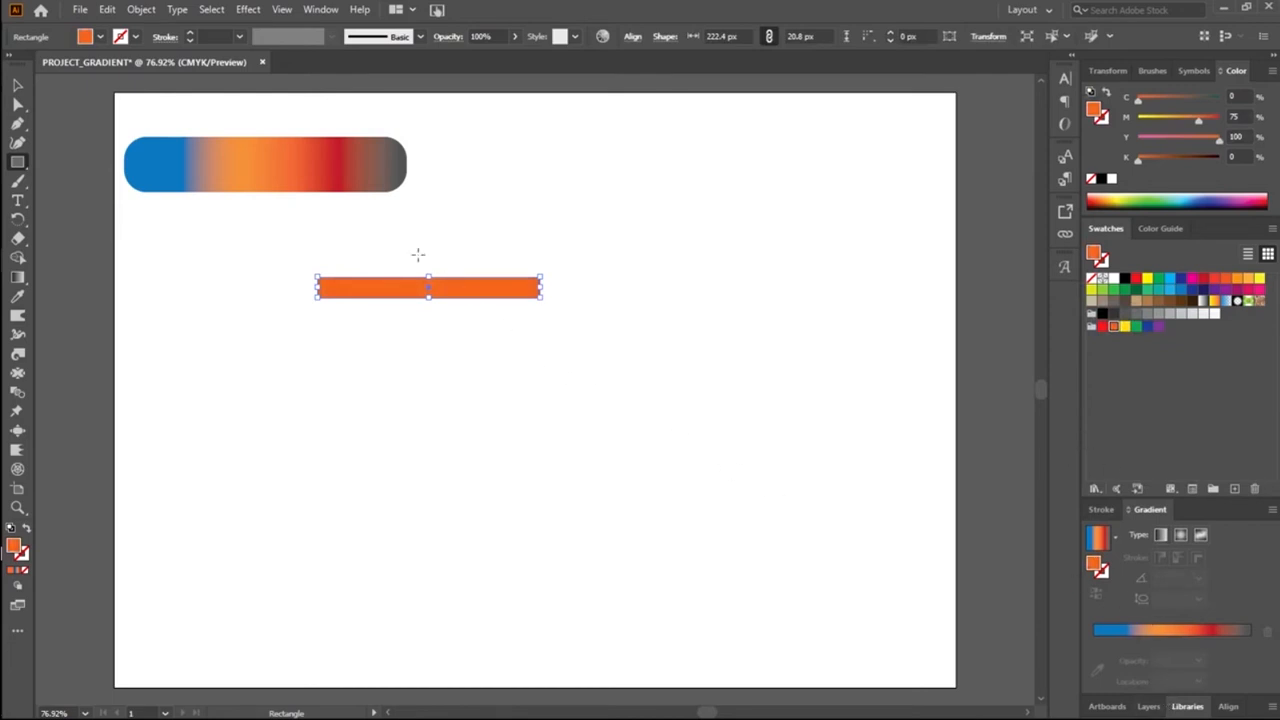
Step: Move the gradient-filled rounded rectangle below the orange bar and enlarge it across the lower right of the artboard
{"action": "left_click", "coordinate": [25, 92]}
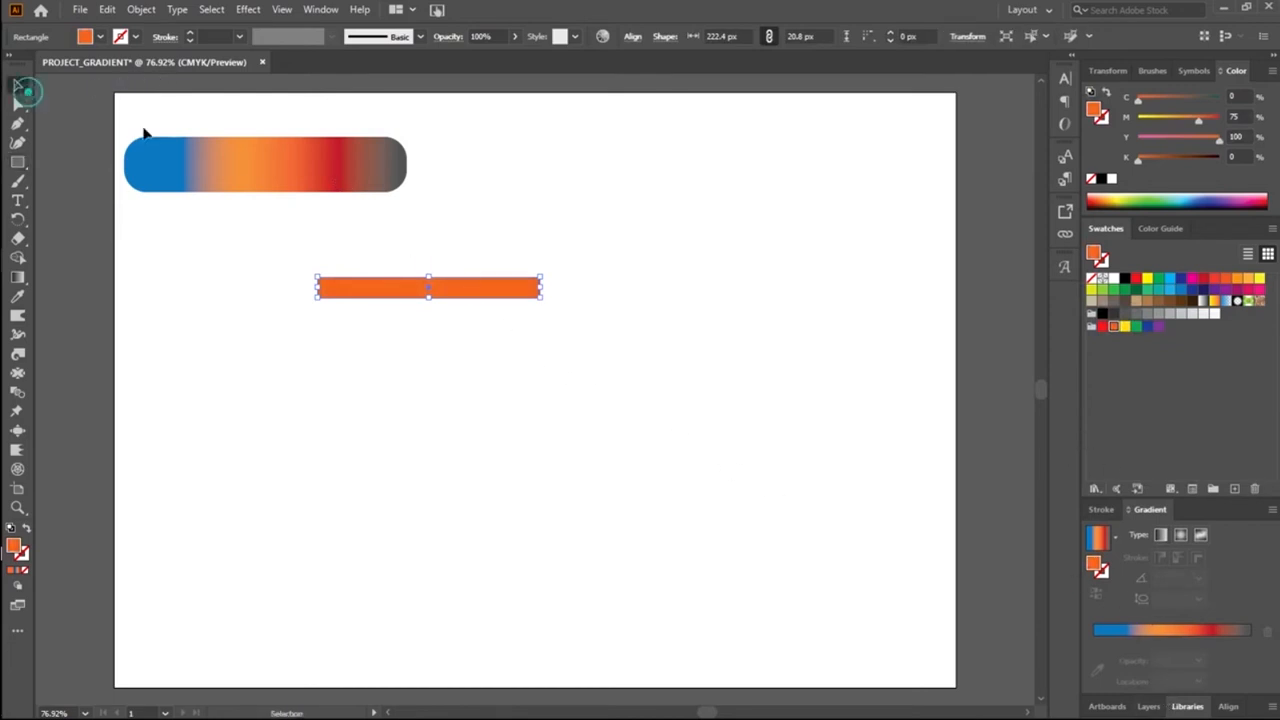
{"action": "left_click", "coordinate": [320, 160]}
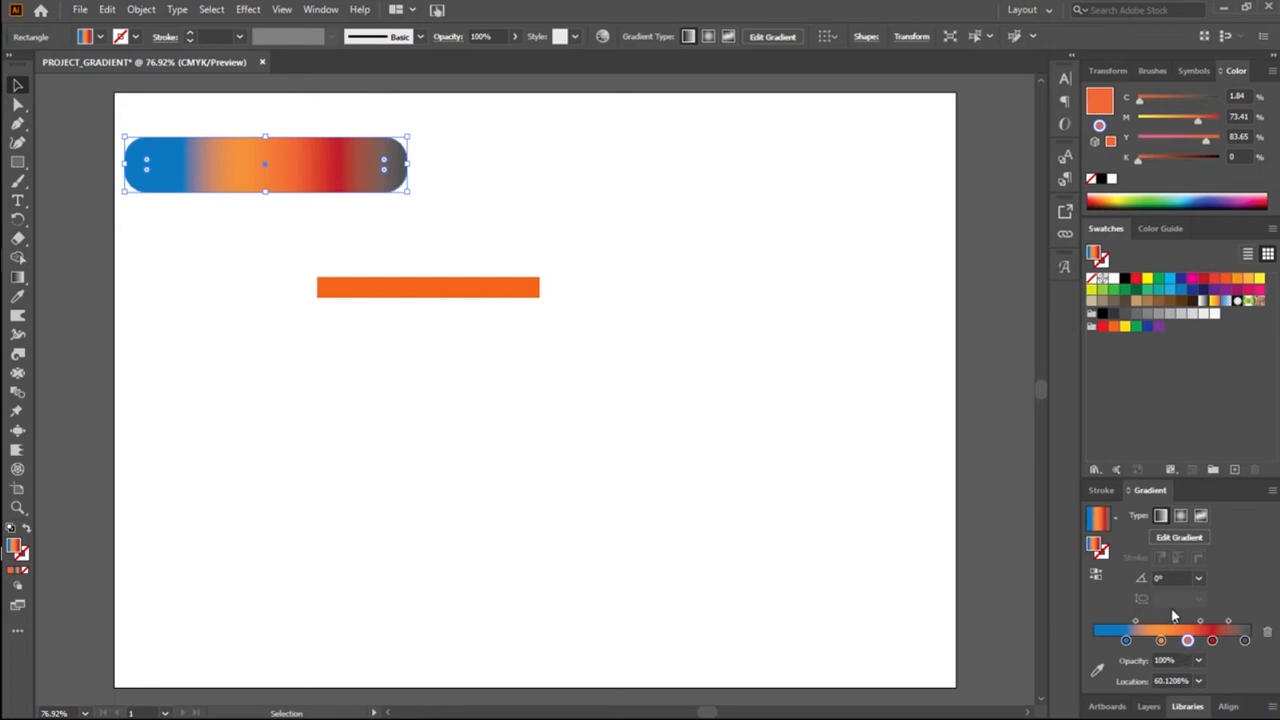
{"action": "left_click_drag", "start_coordinate": [332, 183], "coordinate": [568, 429]}
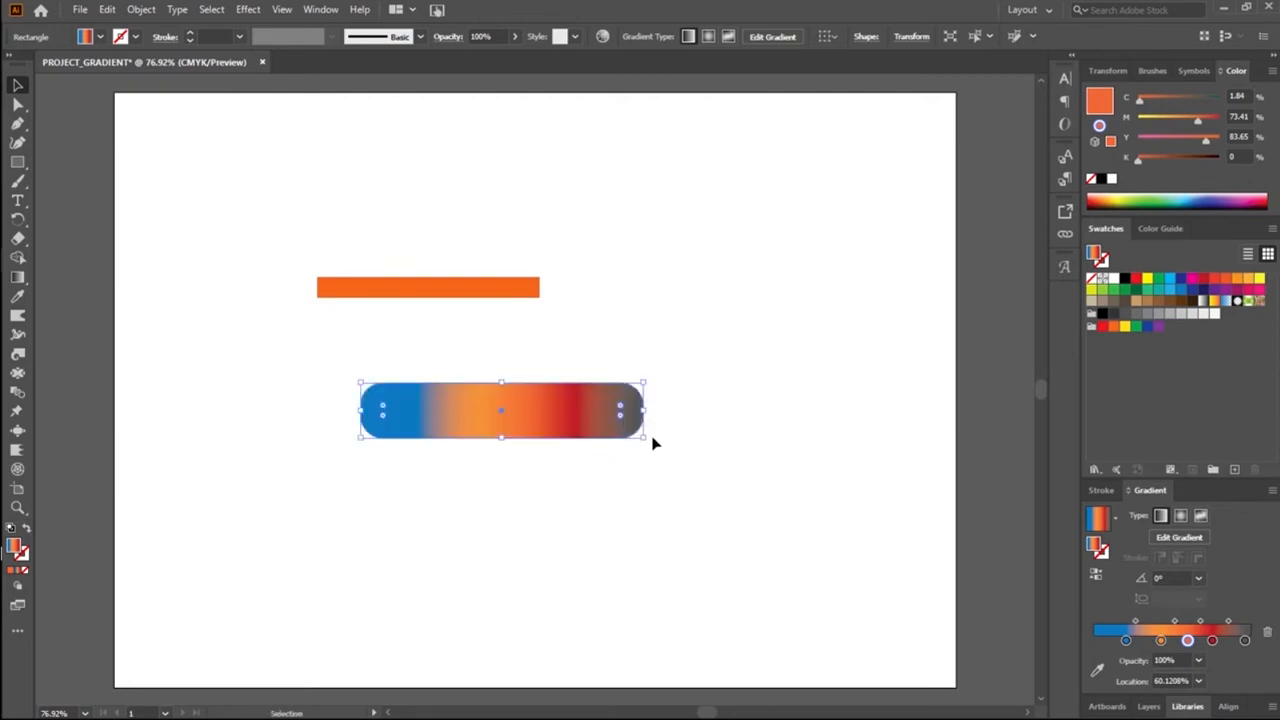
{"action": "left_click_drag", "start_coordinate": [648, 434], "coordinate": [897, 585]}
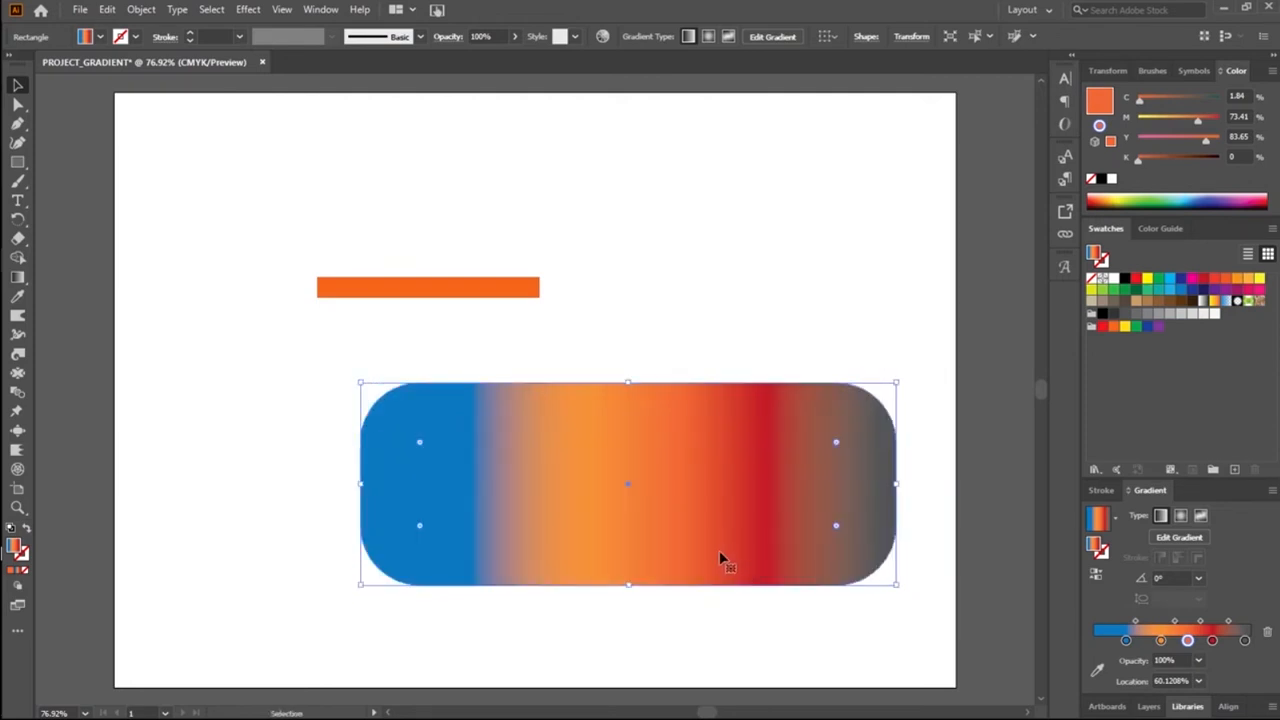
Step: Move the gradient-filled rounded rectangle up to the upper left of the artboard, above the orange bar
{"action": "left_click_drag", "start_coordinate": [619, 511], "coordinate": [566, 509]}
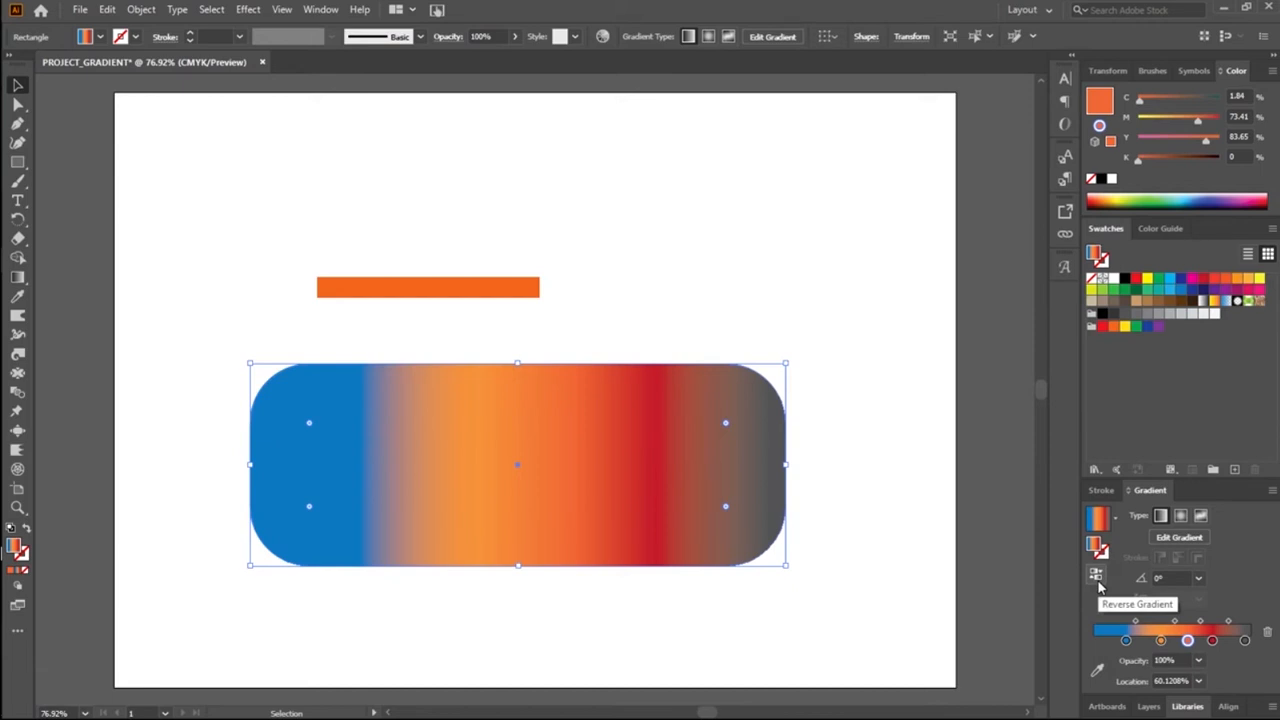
{"action": "left_click", "coordinate": [490, 287]}
{"action": "left_click_drag", "start_coordinate": [552, 465], "coordinate": [469, 187]}
Step: Enlarge the orange bar to about 366 by 87 px with fully rounded ends, centred below the gradient shape, and deselect it
{"action": "left_click_drag", "start_coordinate": [490, 284], "coordinate": [666, 486]}
{"action": "left_click_drag", "start_coordinate": [575, 461], "coordinate": [583, 414]}
{"action": "mouse_move", "coordinate": [671, 391]}
{"action": "left_mouse_down"}
{"action": "mouse_move", "coordinate": [729, 391]}
{"action": "mouse_move", "coordinate": [665, 392]}
{"action": "left_mouse_up"}
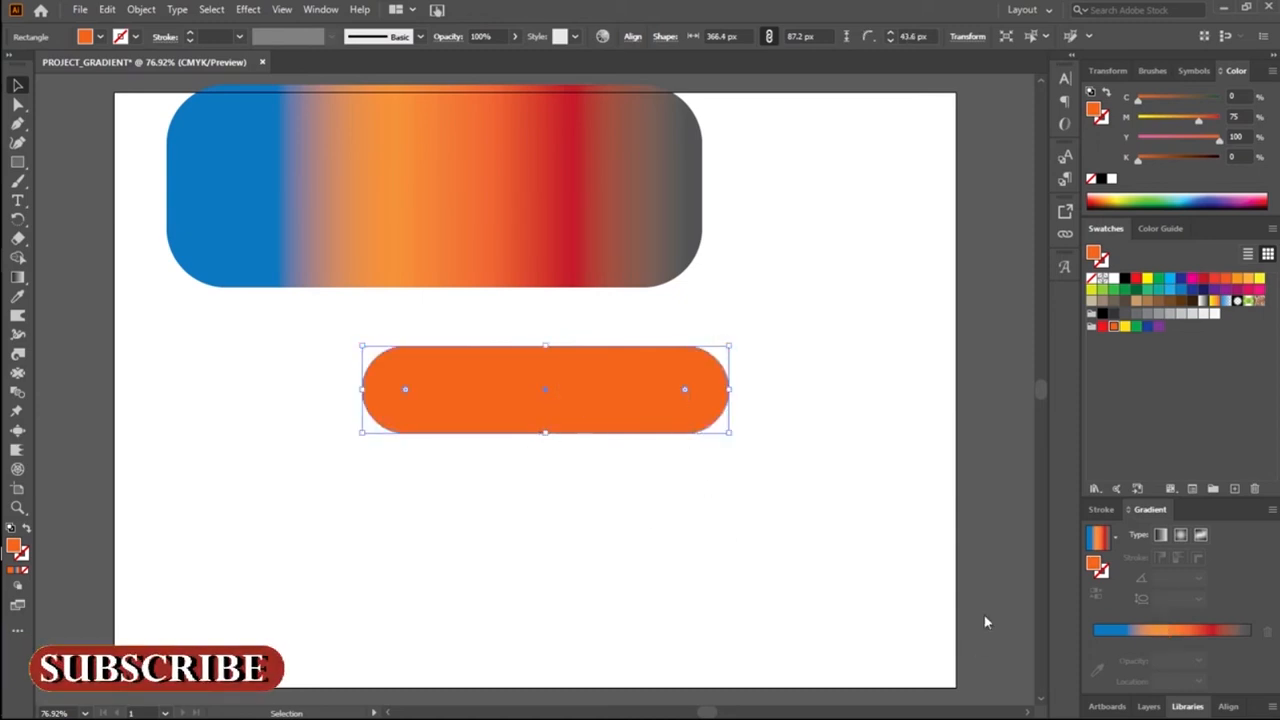
{"action": "left_click", "coordinate": [650, 448]}
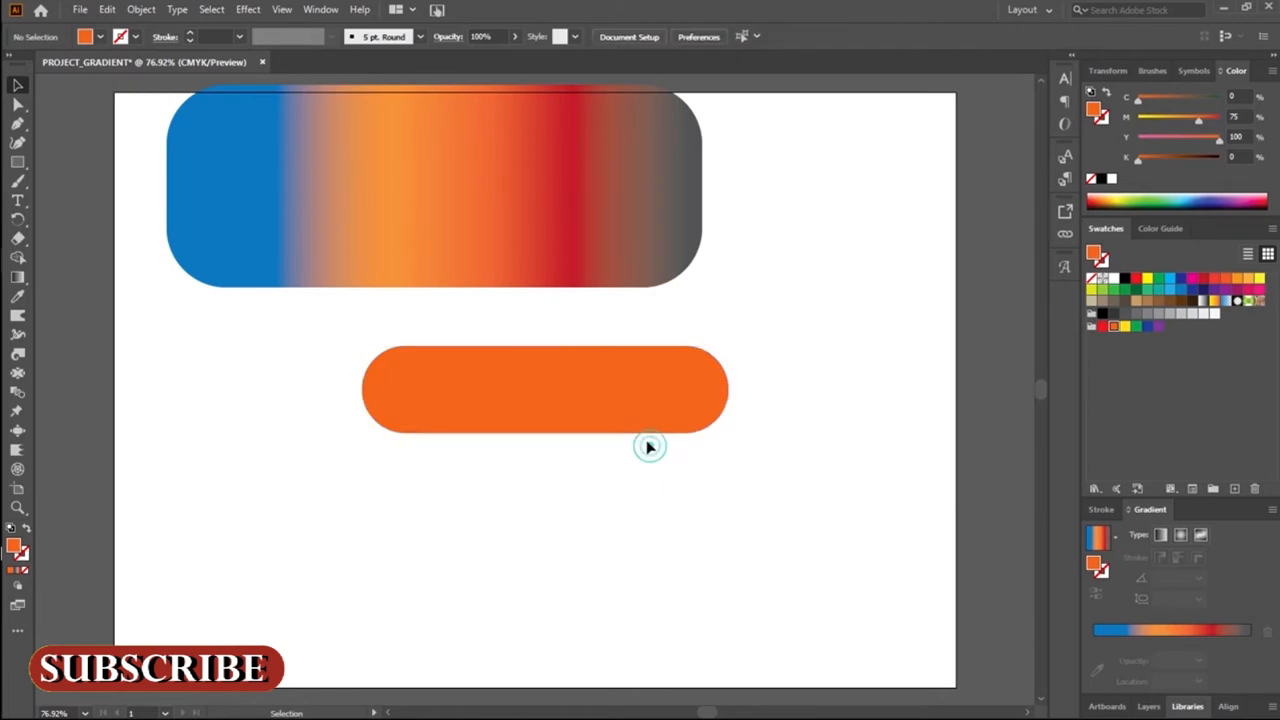
Step: Activate the linear gradient with nothing selected and delete its grey and dark red stops
{"action": "left_click", "coordinate": [1165, 535]}
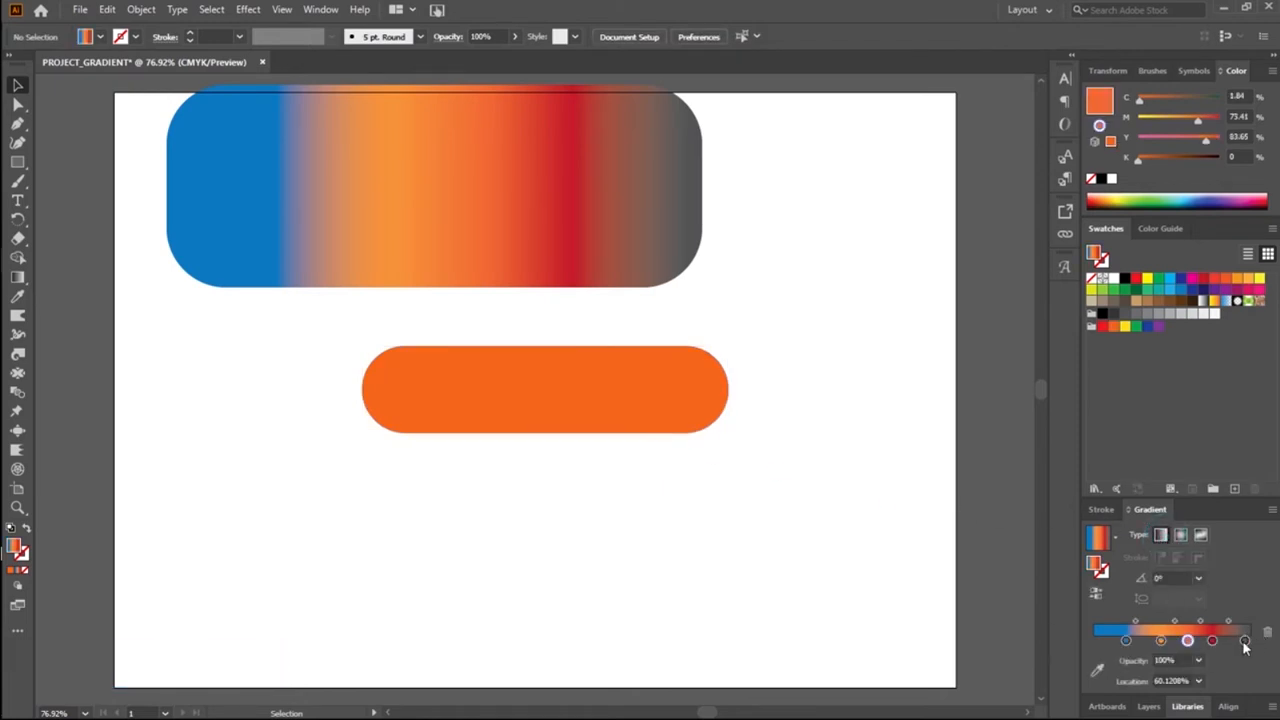
{"action": "left_click", "coordinate": [1244, 640]}
{"action": "left_click", "coordinate": [1267, 632]}
{"action": "left_click", "coordinate": [1212, 640]}
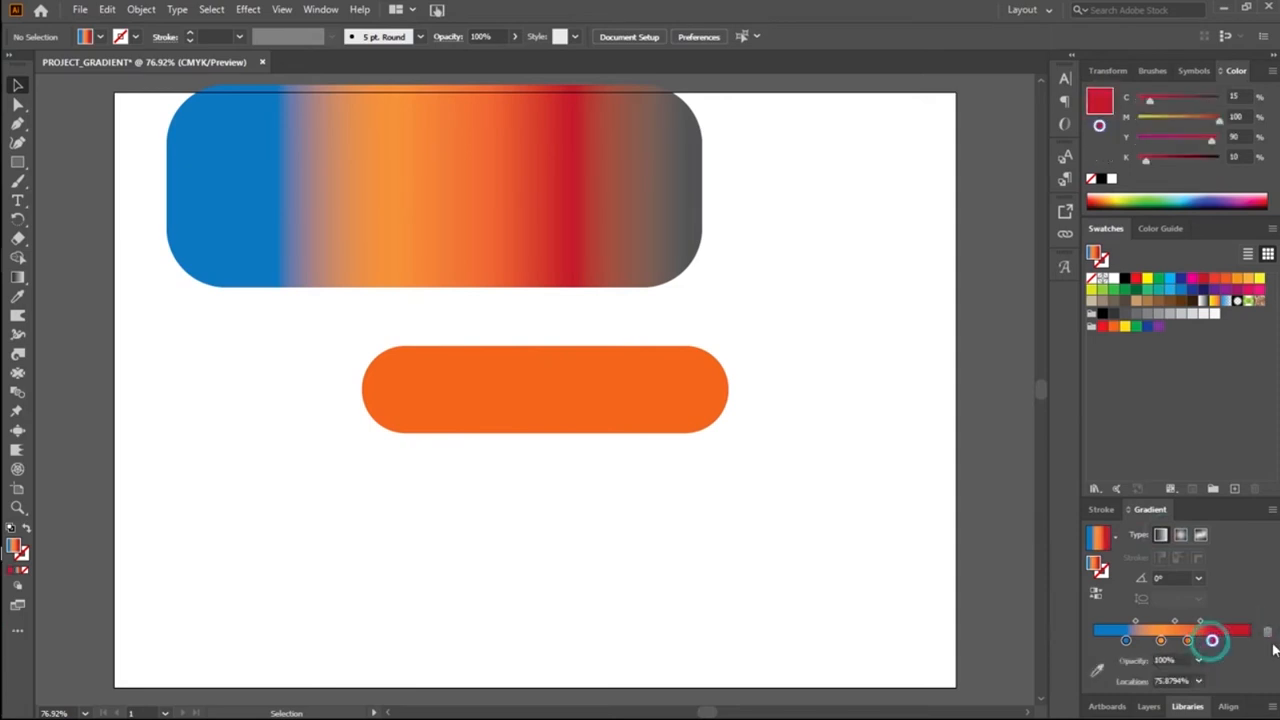
{"action": "left_click", "coordinate": [1267, 632]}
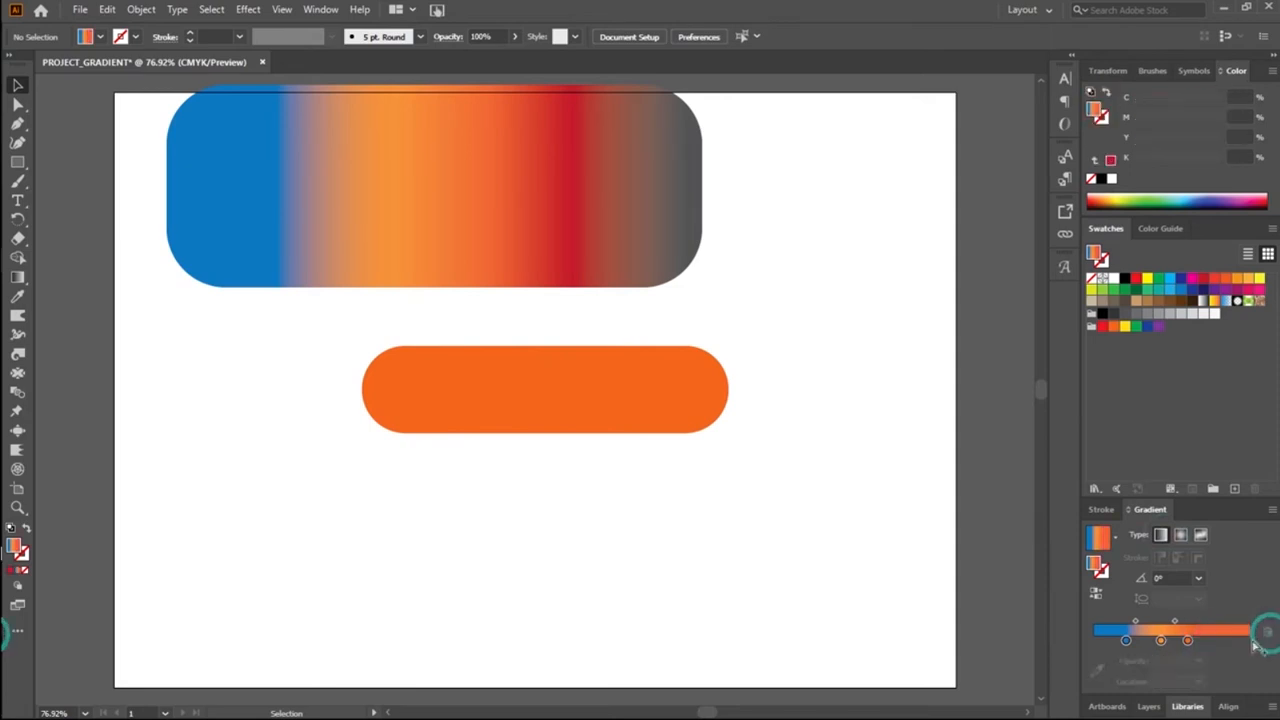
Step: Apply the gradient to the orange pill with a CMYK Blue stop added at about 91%, and move the light blue stop to about 14%
{"action": "left_click", "coordinate": [533, 383]}
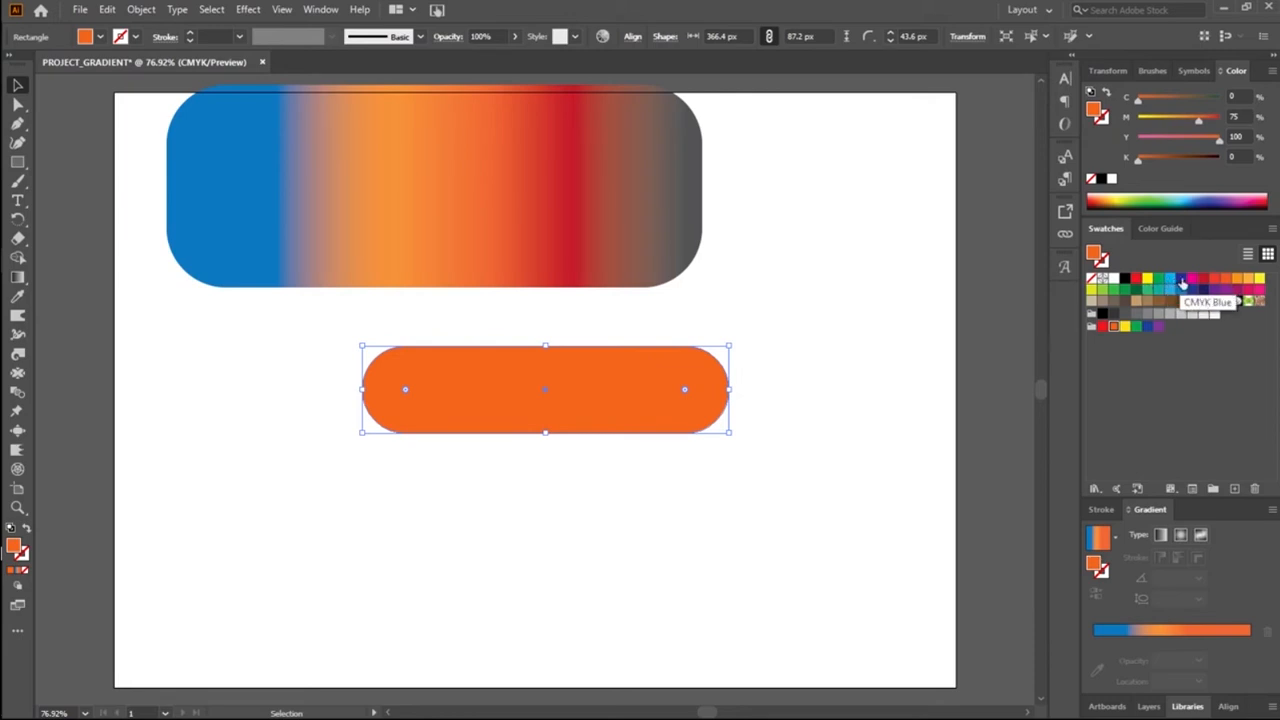
{"action": "left_click_drag", "start_coordinate": [1183, 285], "coordinate": [1237, 650]}
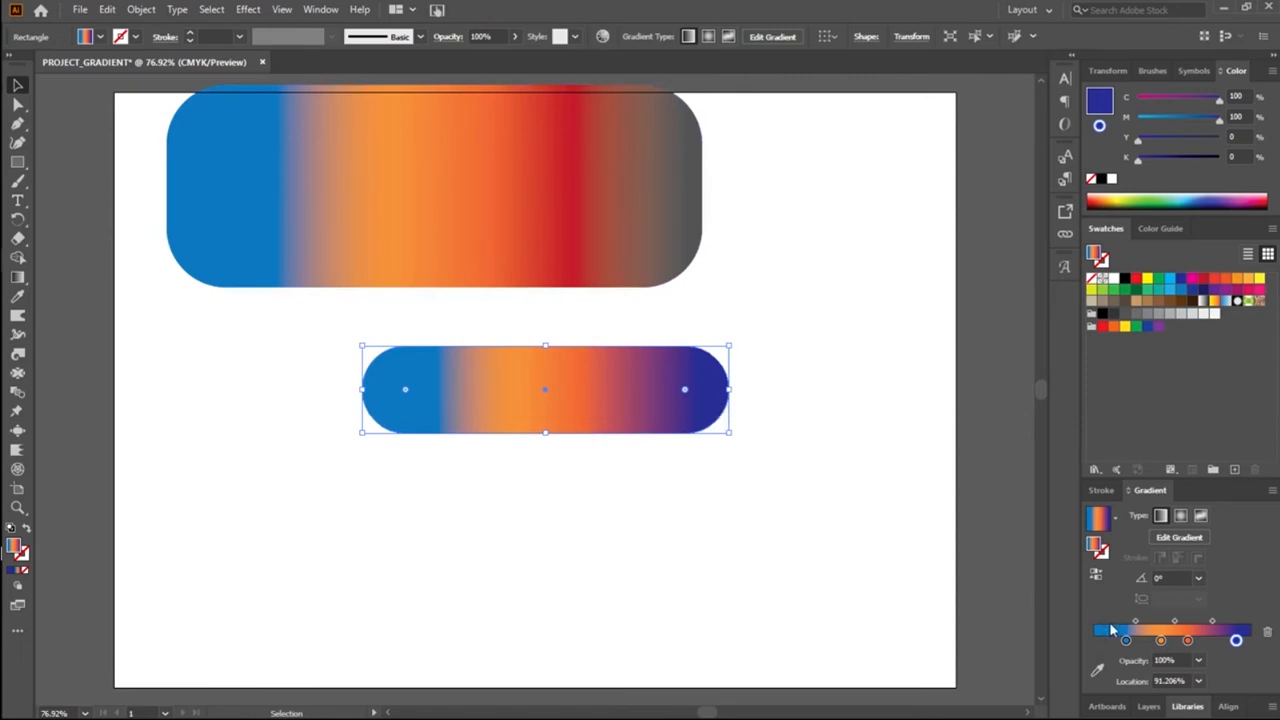
{"action": "left_click_drag", "start_coordinate": [1126, 641], "coordinate": [1115, 643]}
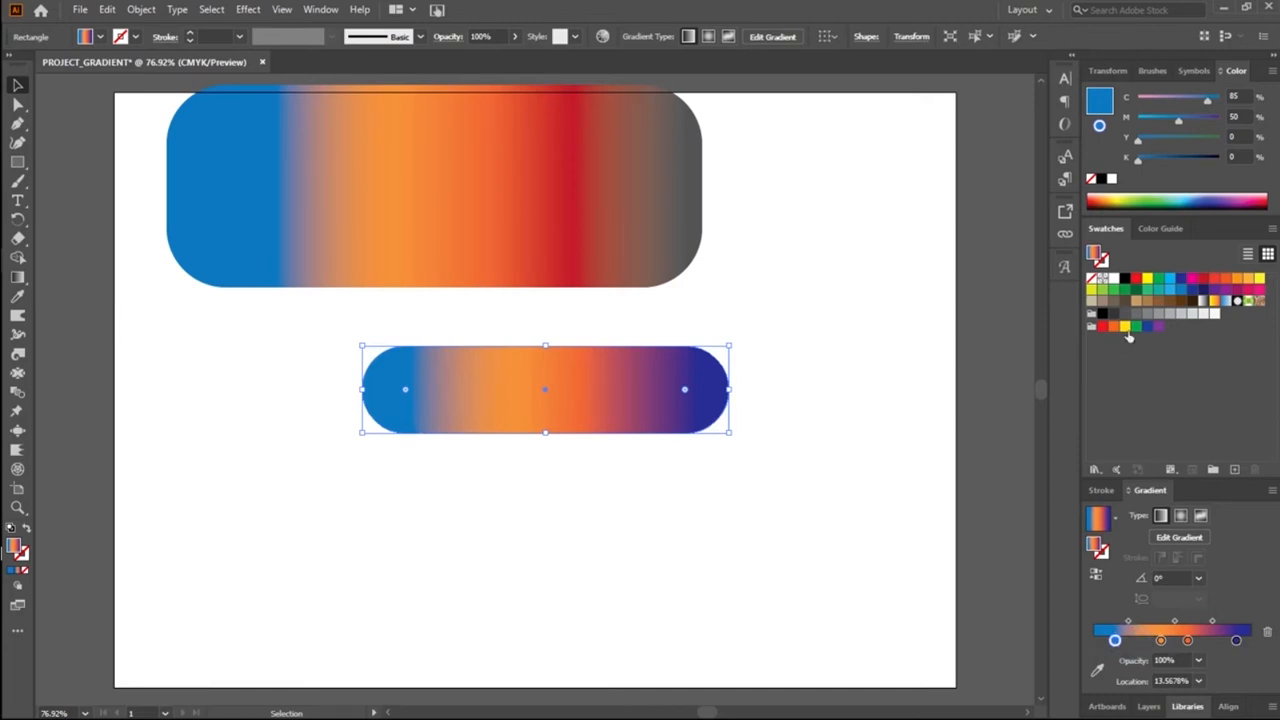
Step: Recolour the dark blue end stop with the C=85 M=50 Y=0 K=0 blue swatch and deselect the pill
{"action": "left_click", "coordinate": [1180, 291]}
{"action": "left_click_drag", "start_coordinate": [1238, 645], "coordinate": [1237, 641]}
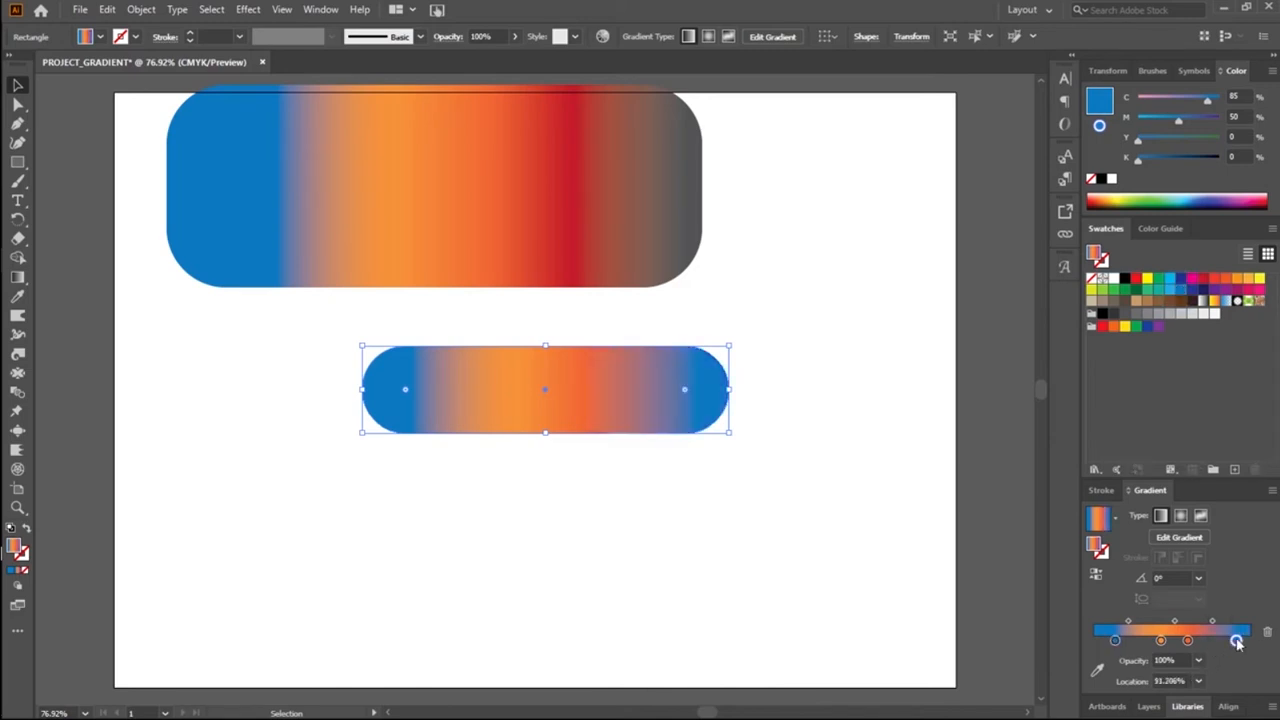
{"action": "left_click", "coordinate": [654, 537]}
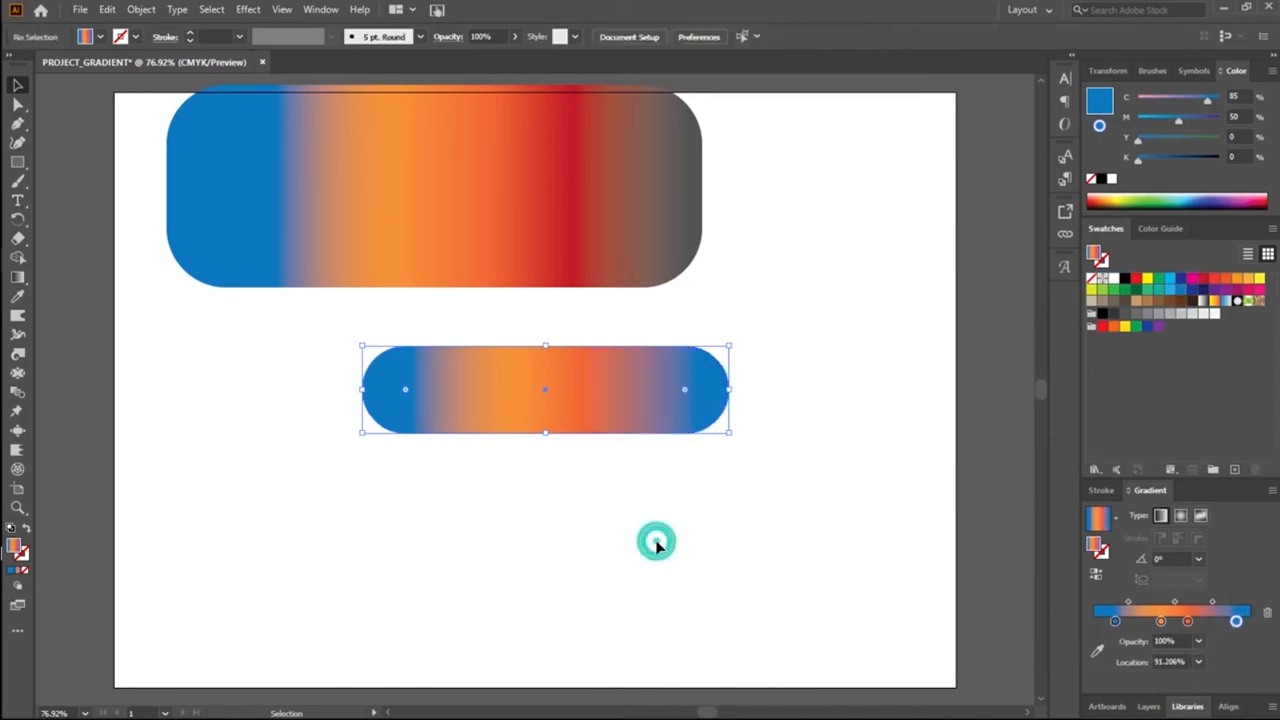
Step: Delete the light orange stop and the blue end stop from the pill's gradient
{"action": "left_click", "coordinate": [572, 415]}
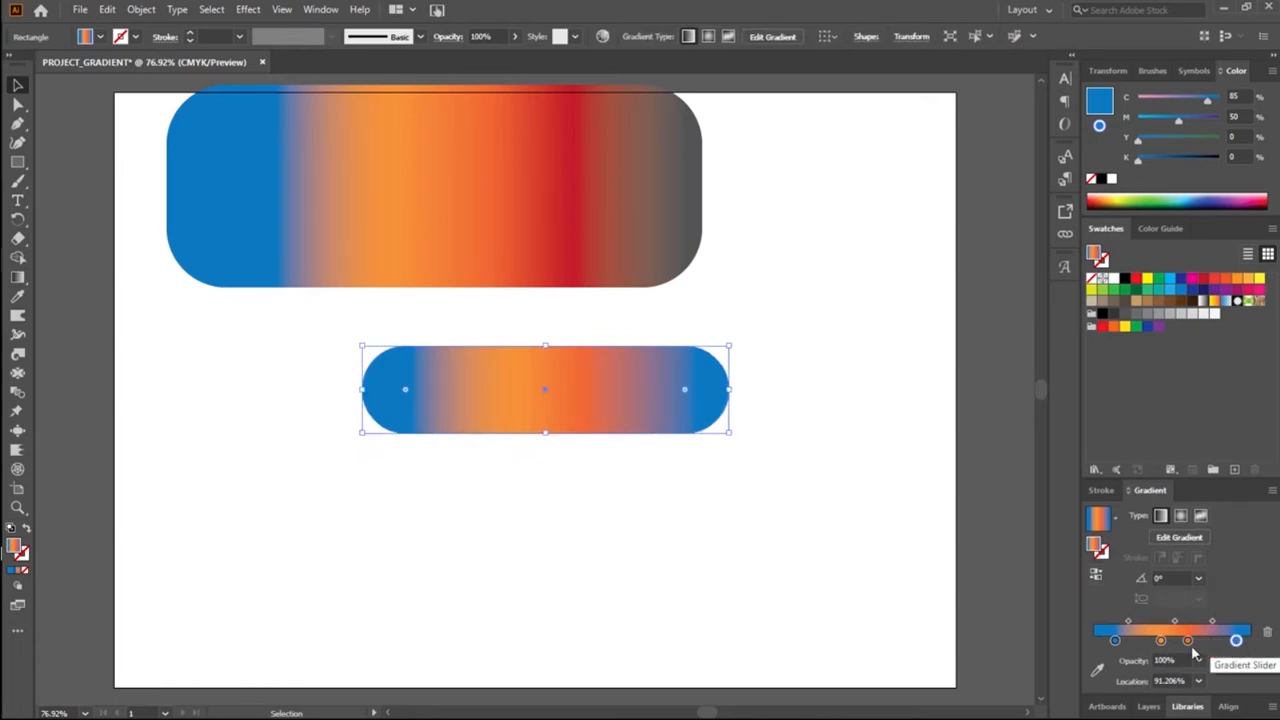
{"action": "left_click", "coordinate": [1160, 641]}
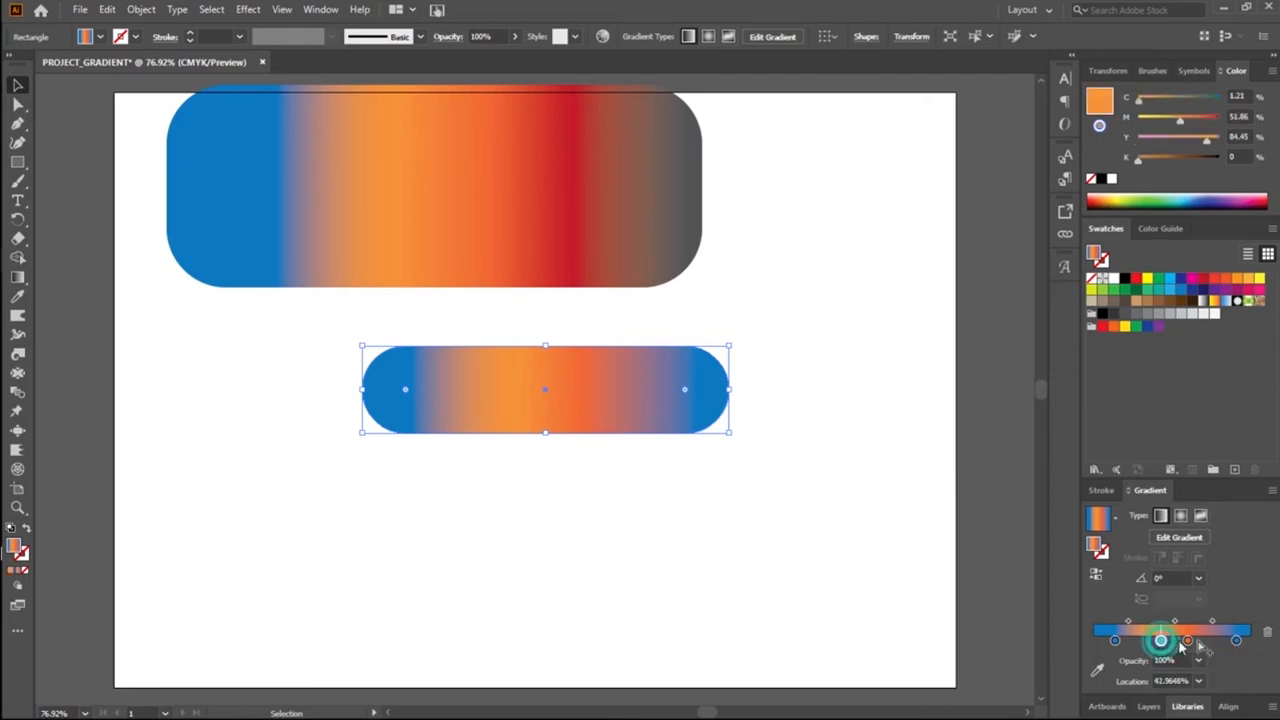
{"action": "left_click", "coordinate": [1267, 632]}
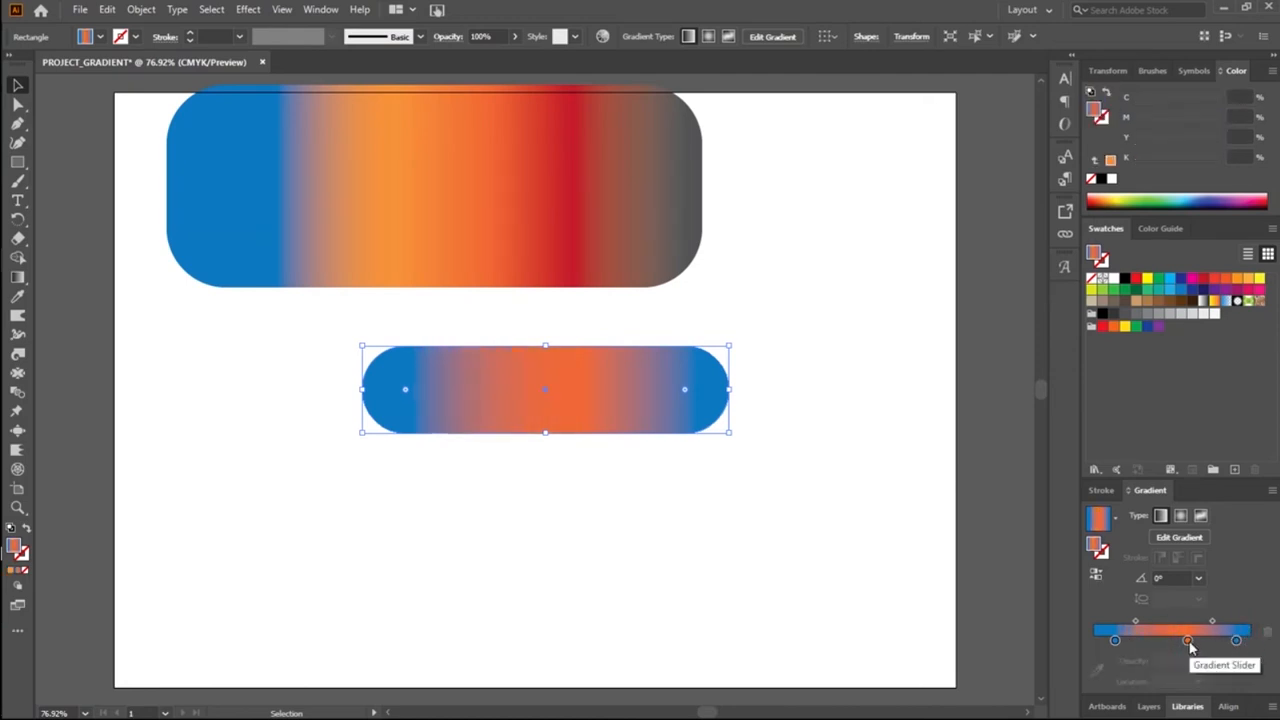
{"action": "left_click", "coordinate": [1236, 641]}
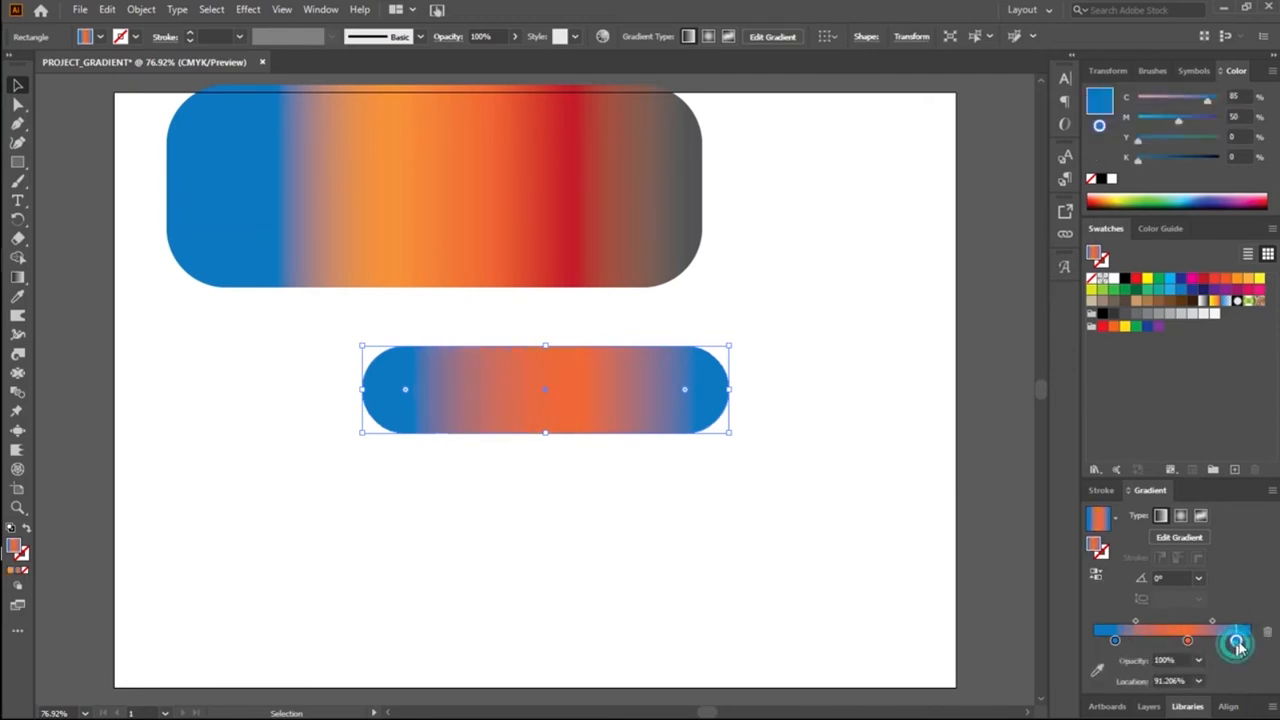
{"action": "left_click", "coordinate": [1267, 632]}
Step: Move the orange-red stop to 100%, shift the midpoint between the two stops to about 41%, and deselect the pill
{"action": "left_click_drag", "start_coordinate": [1187, 640], "coordinate": [1249, 640]}
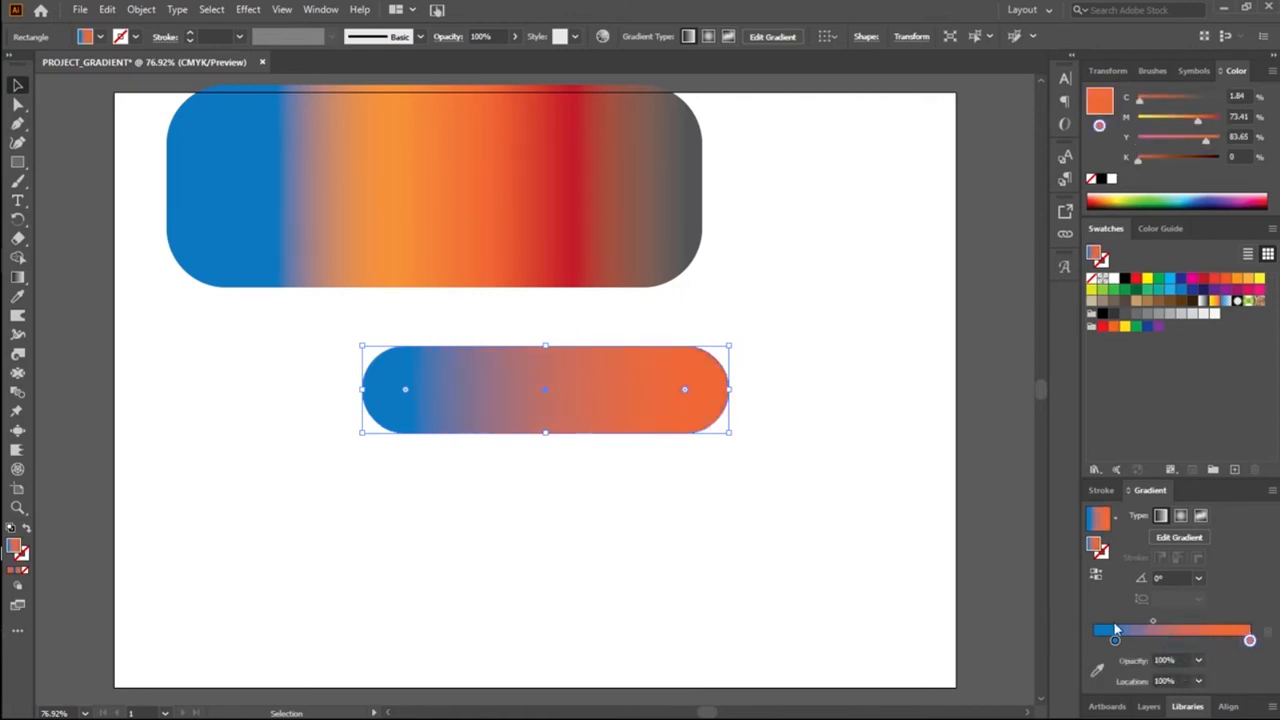
{"action": "left_click_drag", "start_coordinate": [1155, 622], "coordinate": [1176, 618]}
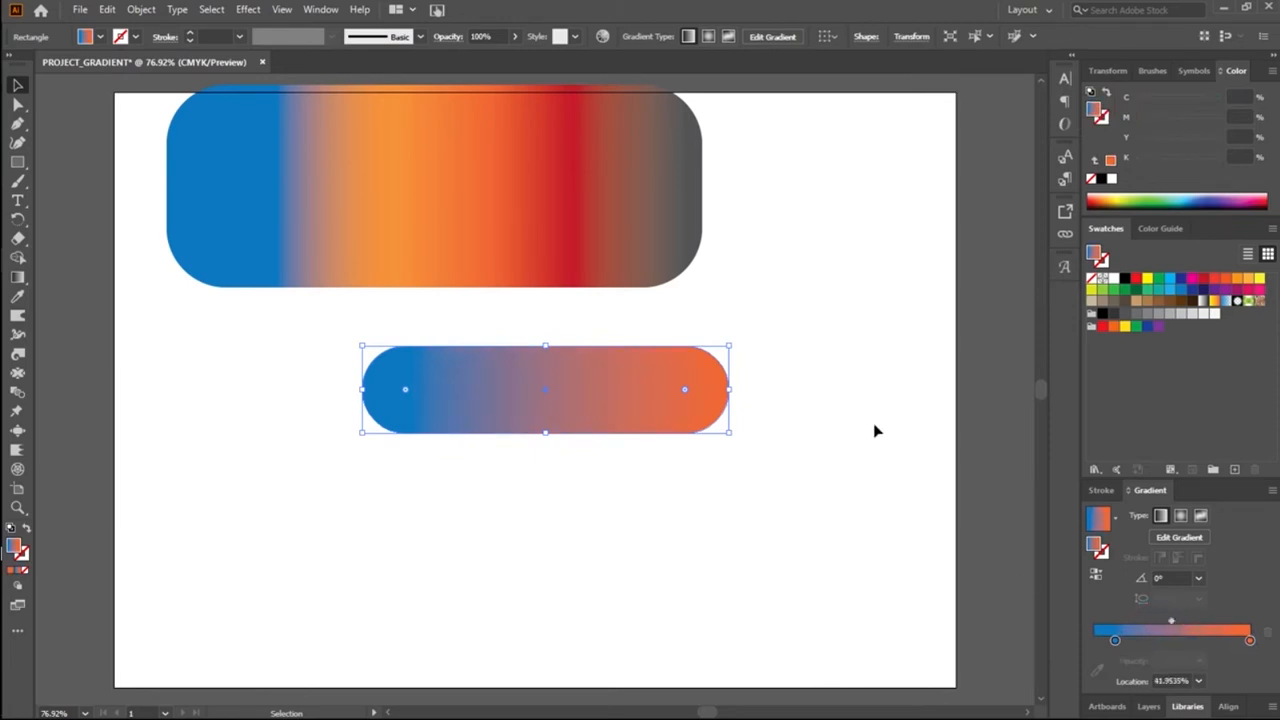
{"action": "left_click_drag", "start_coordinate": [1173, 619], "coordinate": [1171, 620]}
{"action": "left_click", "coordinate": [778, 372]}
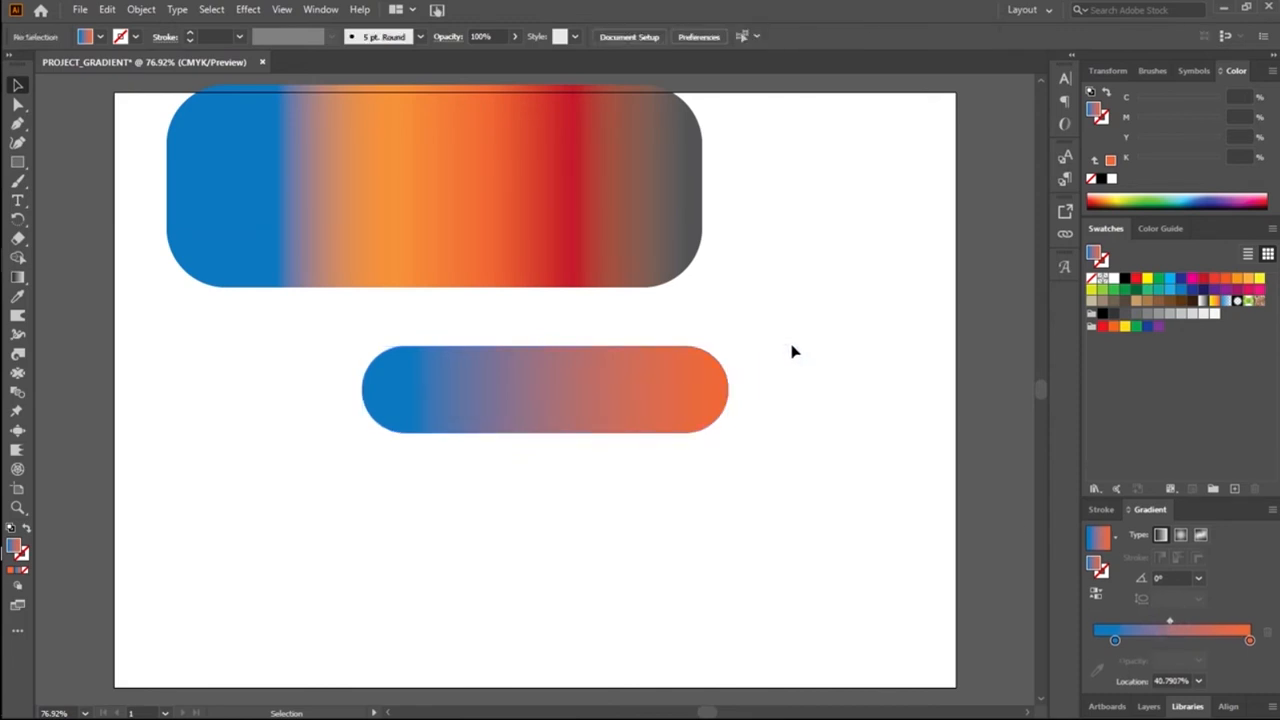
Step: Reverse the pill's gradient repeatedly, finishing with blue at its left end and orange at its right end
{"action": "left_click", "coordinate": [686, 410]}
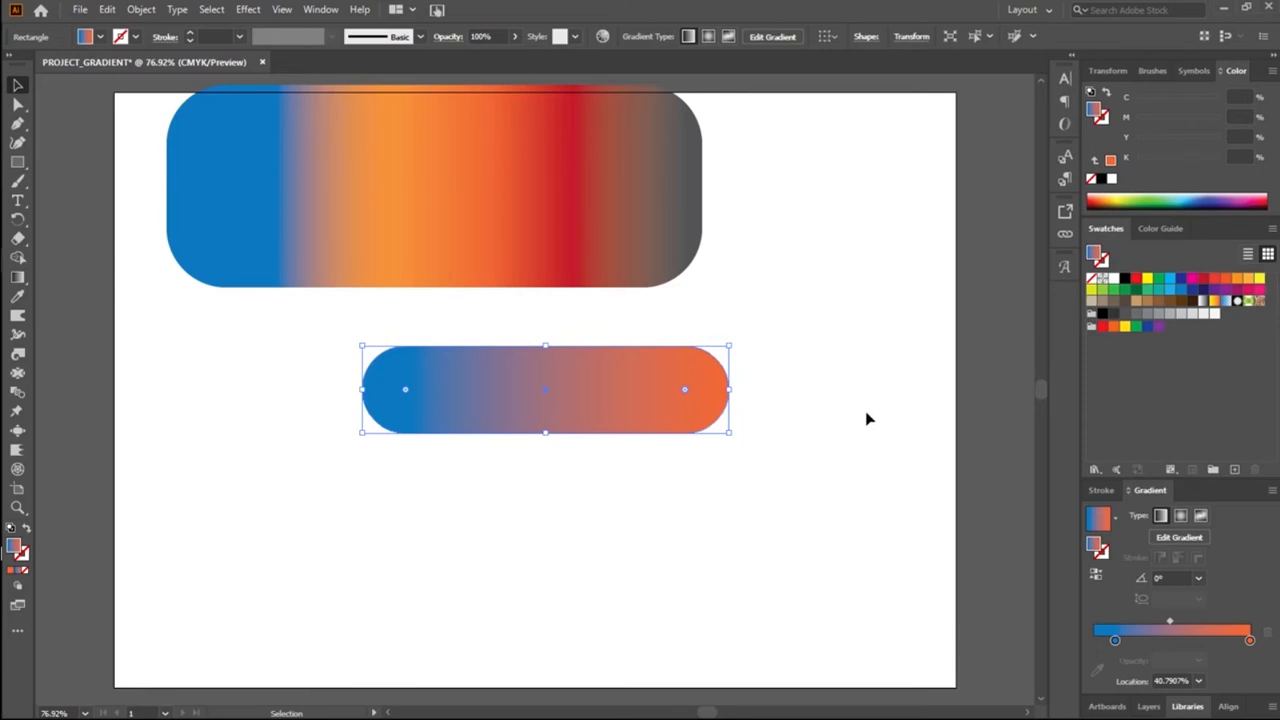
{"action": "left_click", "coordinate": [1096, 576]}
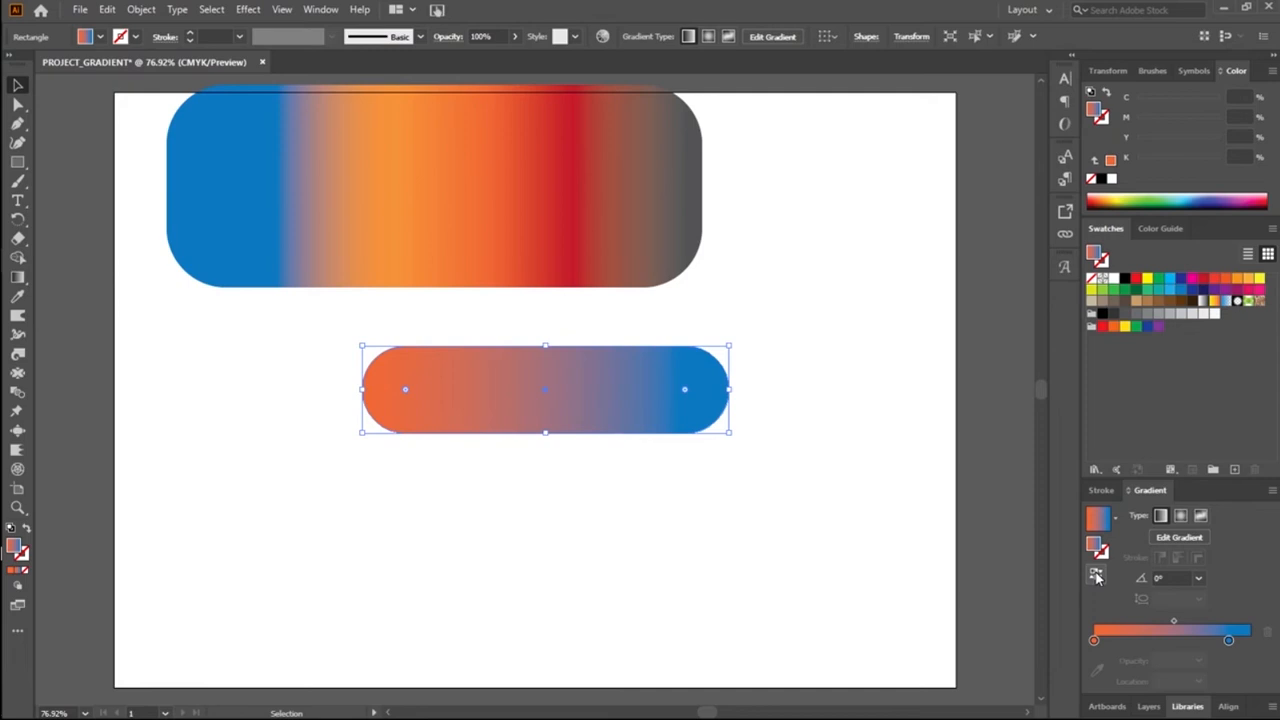
{"action": "left_click", "coordinate": [1096, 576]}
{"action": "left_click", "coordinate": [1096, 576]}
{"action": "left_click", "coordinate": [1096, 576]}
{"action": "left_click", "coordinate": [1096, 576]}
{"action": "left_click", "coordinate": [1096, 576]}
{"action": "left_click", "coordinate": [1096, 576]}
{"action": "left_click", "coordinate": [1096, 576]}
{"action": "left_click", "coordinate": [1096, 576]}
{"action": "left_click", "coordinate": [1096, 576]}
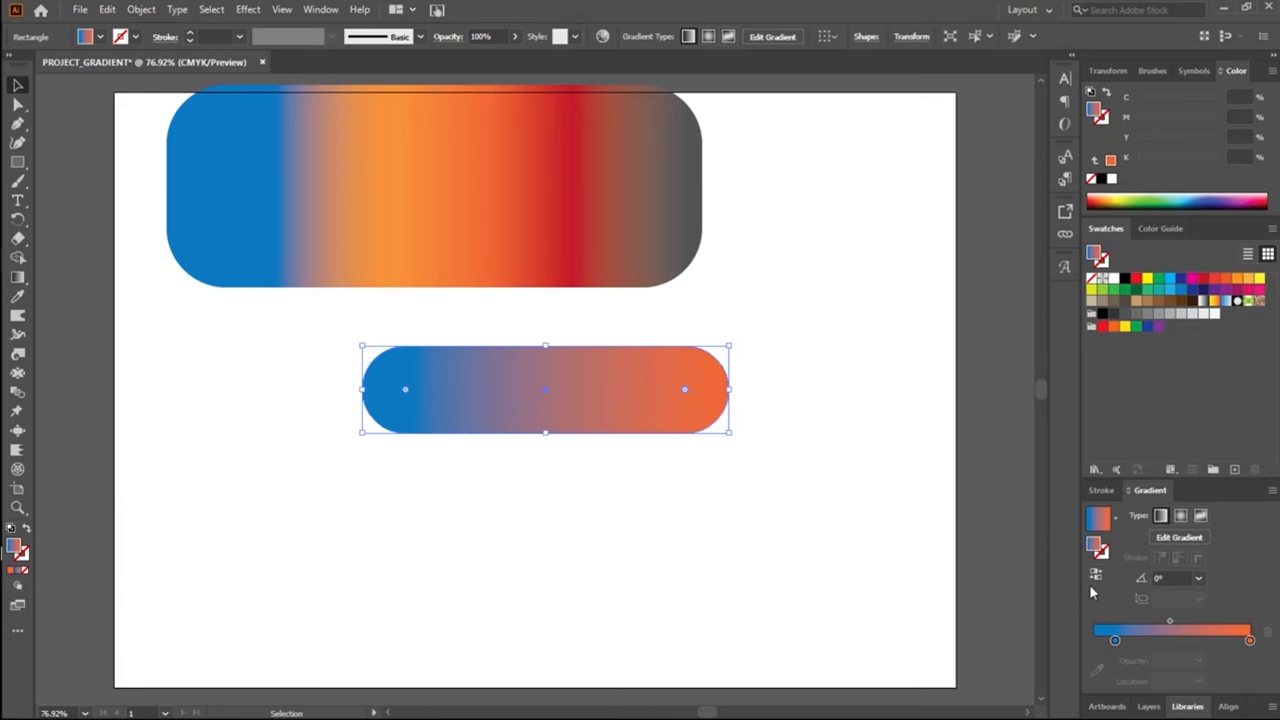
{"action": "left_click", "coordinate": [1197, 578]}
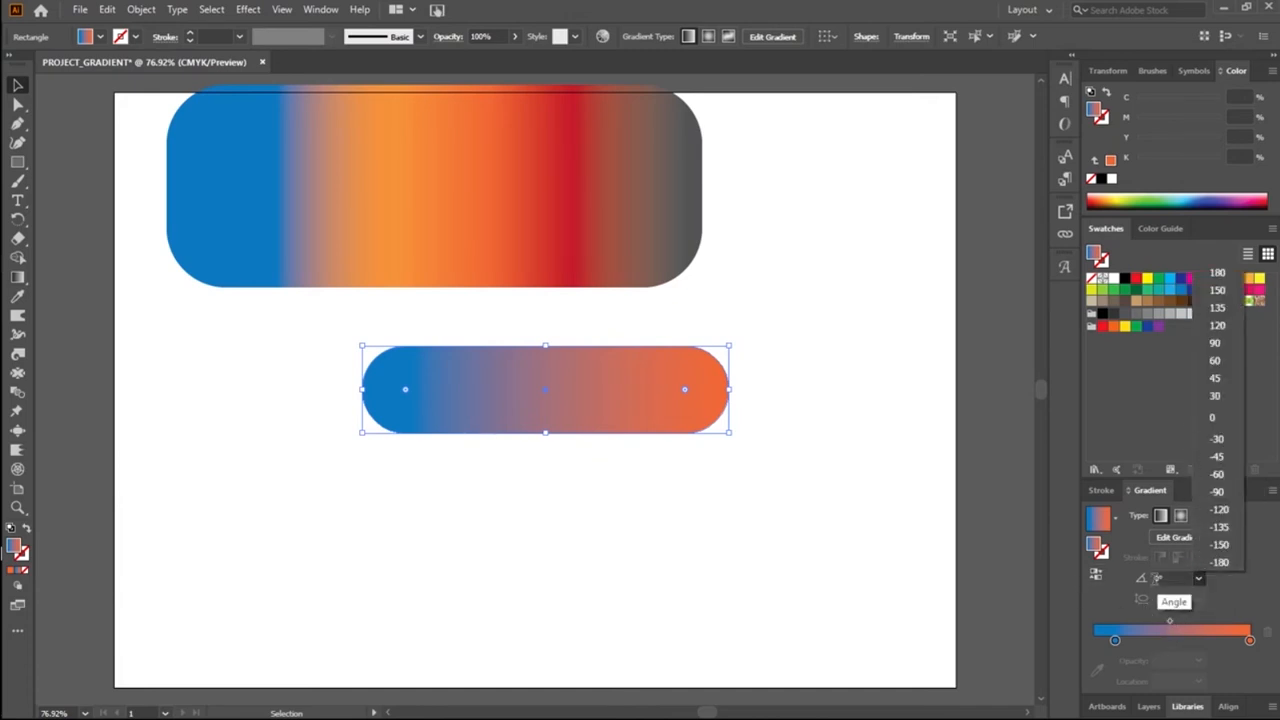
{"action": "left_click", "coordinate": [1119, 603]}
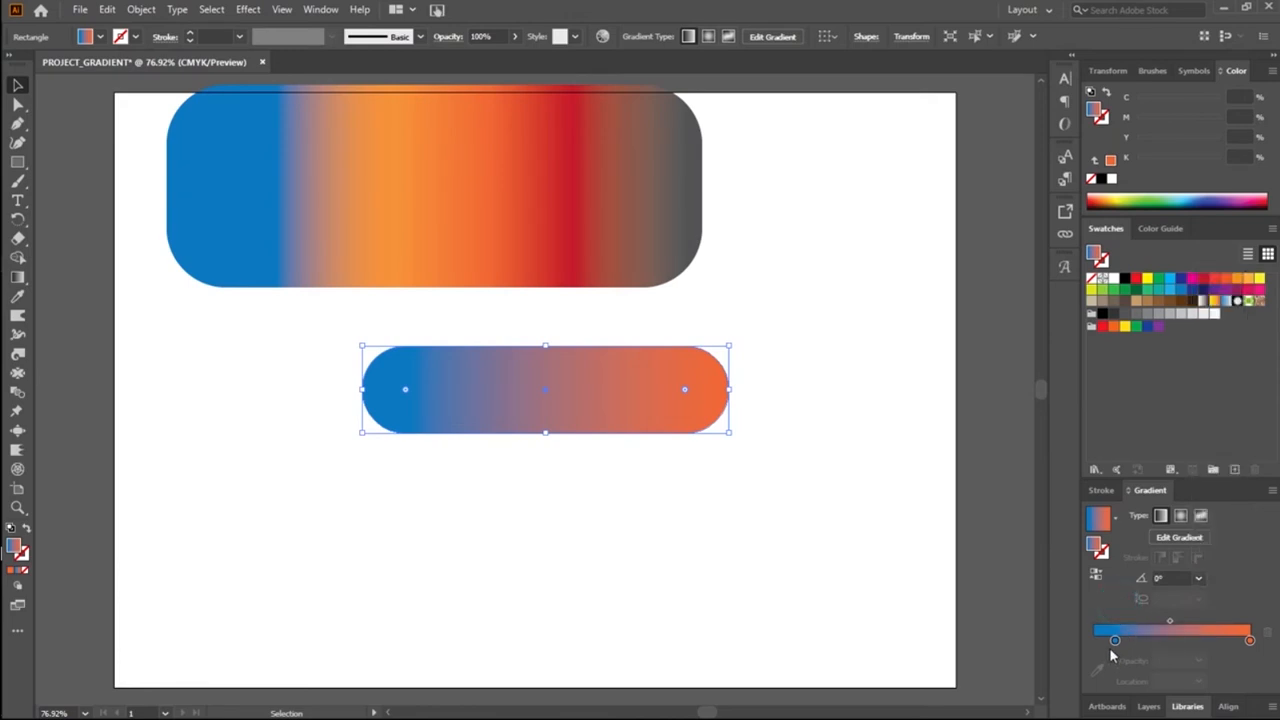
Step: Lower the blue gradient stop's opacity to 0% and deselect the pill
{"action": "left_click", "coordinate": [1115, 641]}
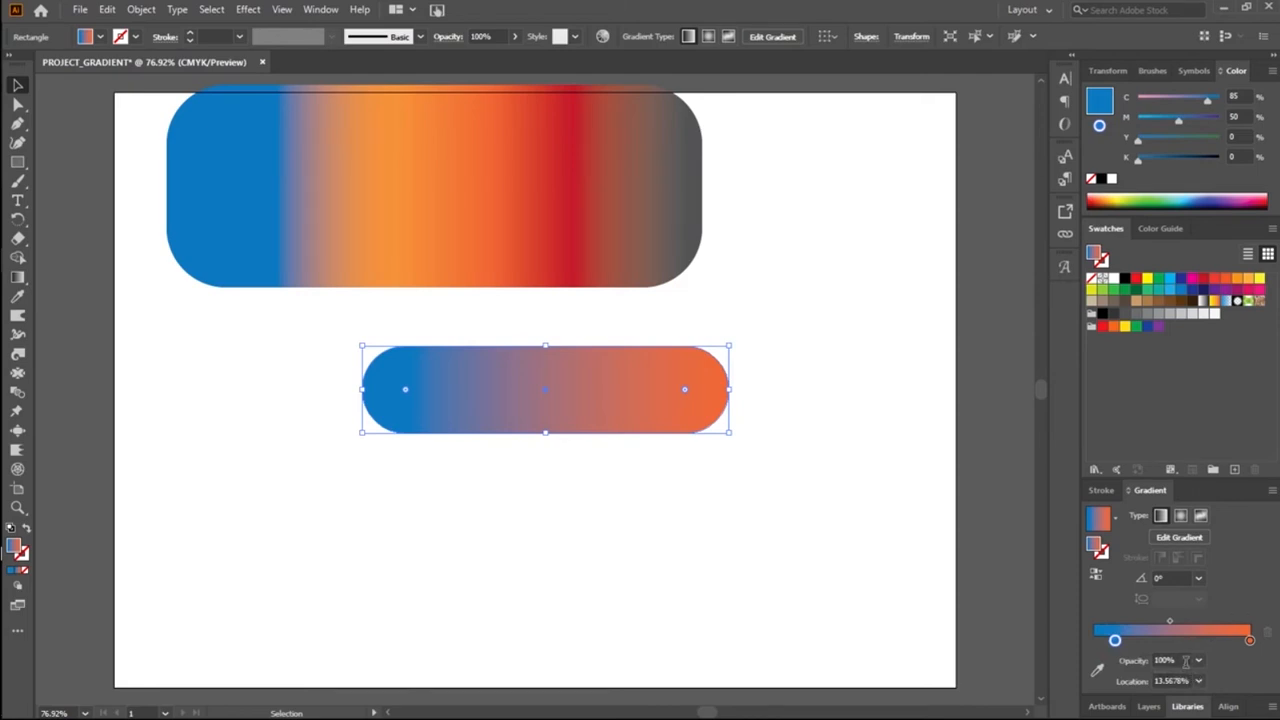
{"action": "left_click", "coordinate": [1183, 659]}
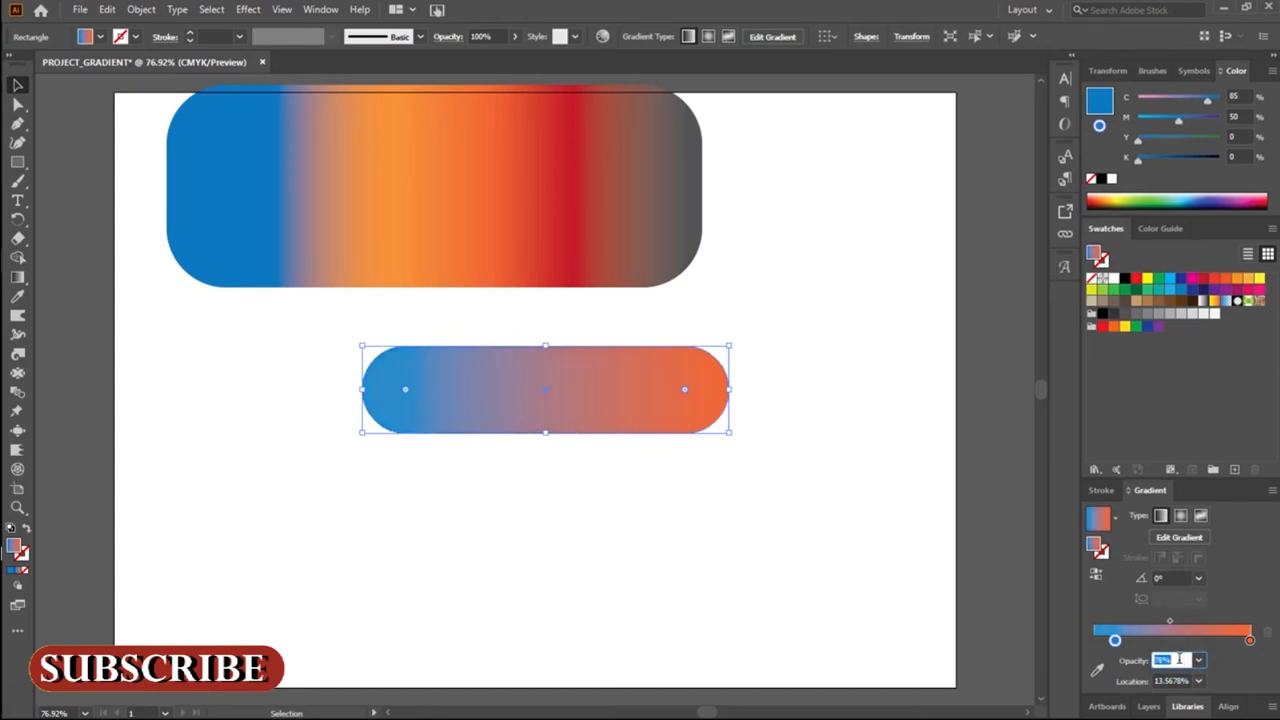
{"action": "scroll", "coordinate": [1179, 659], "scroll_direction": "down", "scroll_amount": 10}
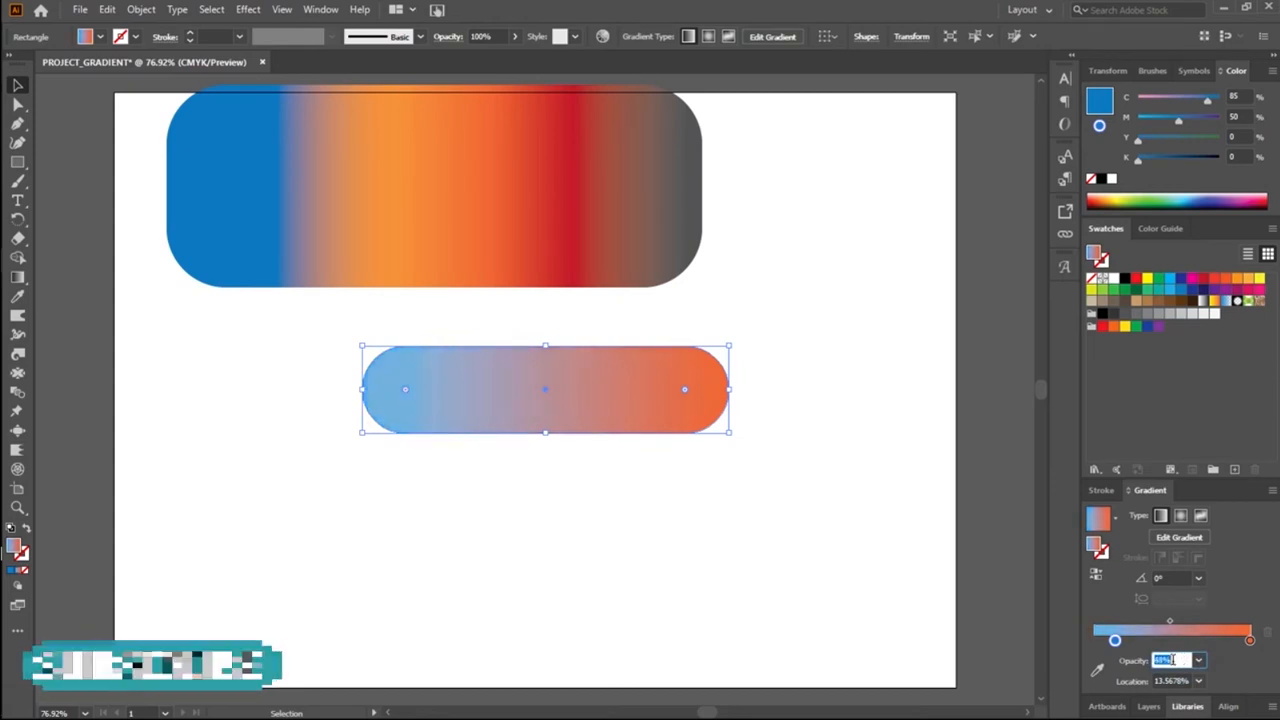
{"action": "scroll", "coordinate": [1176, 660], "scroll_direction": "down", "scroll_amount": 15}
{"action": "scroll", "coordinate": [1175, 660], "scroll_direction": "down", "scroll_amount": 4}
{"action": "scroll", "coordinate": [1175, 660], "scroll_direction": "down", "scroll_amount": 4}
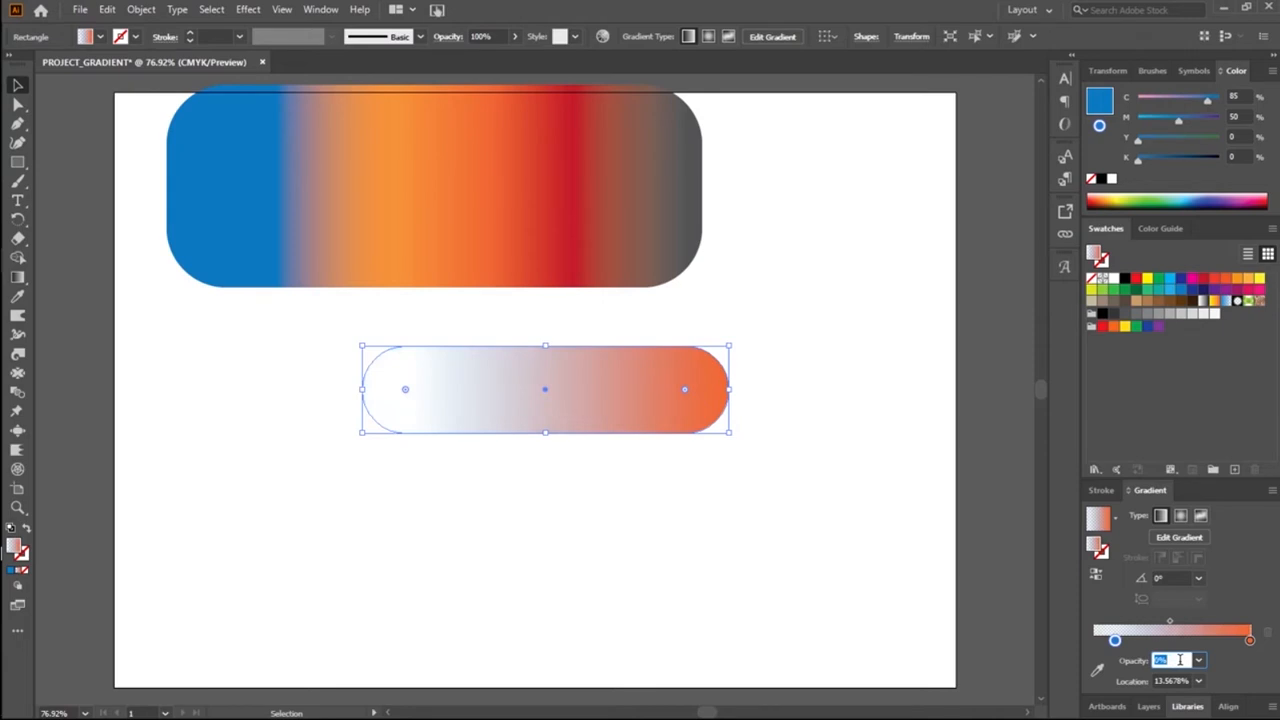
{"action": "left_click", "coordinate": [740, 485]}
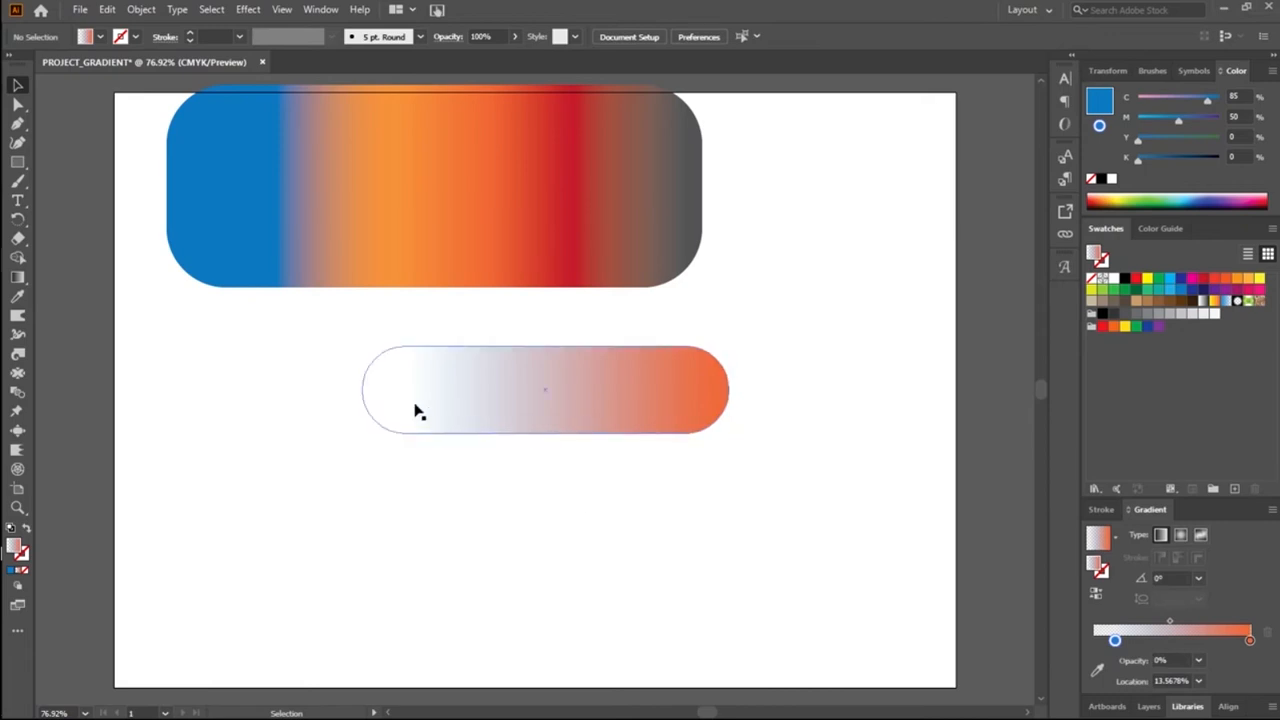
Step: Raise the blue stop's opacity to 66% while no object is selected
{"action": "left_click", "coordinate": [1115, 640]}
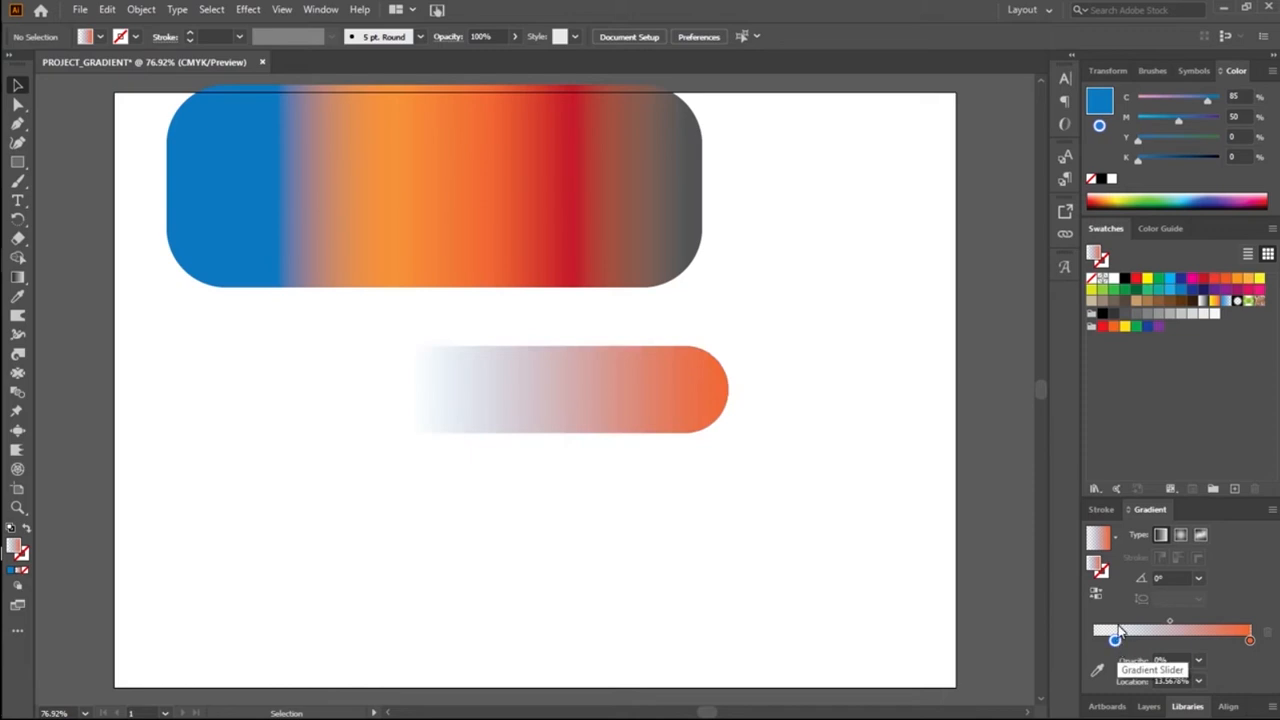
{"action": "left_click", "coordinate": [1174, 661]}
{"action": "key", "text": "Up"}
{"action": "key", "text": "Up"}
{"action": "key", "text": "Up"}
{"action": "key", "text": "Up"}
{"action": "key", "text": "Up"}
{"action": "key", "text": "Up"}
{"action": "key", "text": "Up"}
{"action": "key", "text": "Up"}
{"action": "key", "text": "Up"}
{"action": "key", "text": "Up"}
{"action": "key", "text": "Up"}
{"action": "key", "text": "Up"}
{"action": "key", "text": "Up"}
{"action": "key", "text": "Up"}
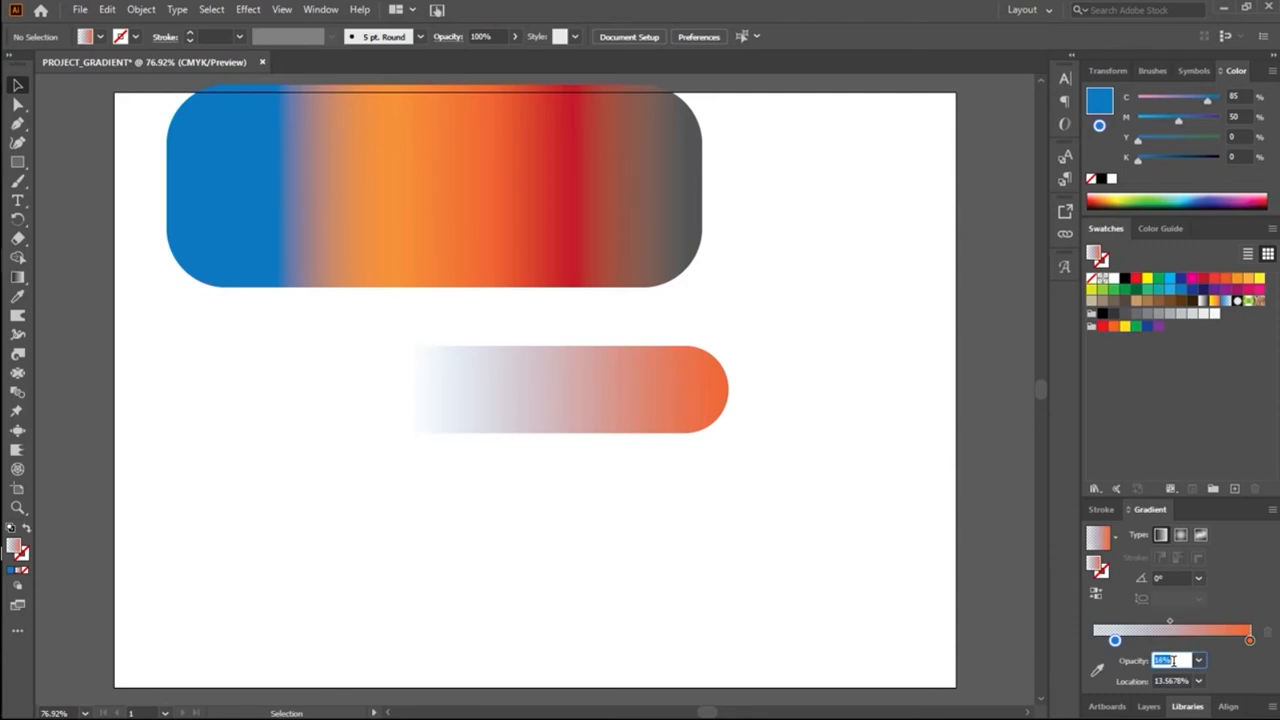
{"action": "key", "text": "Up"}
{"action": "key", "text": "Up"}
{"action": "key", "text": "Up"}
{"action": "key", "text": "Up"}
{"action": "key", "text": "Up"}
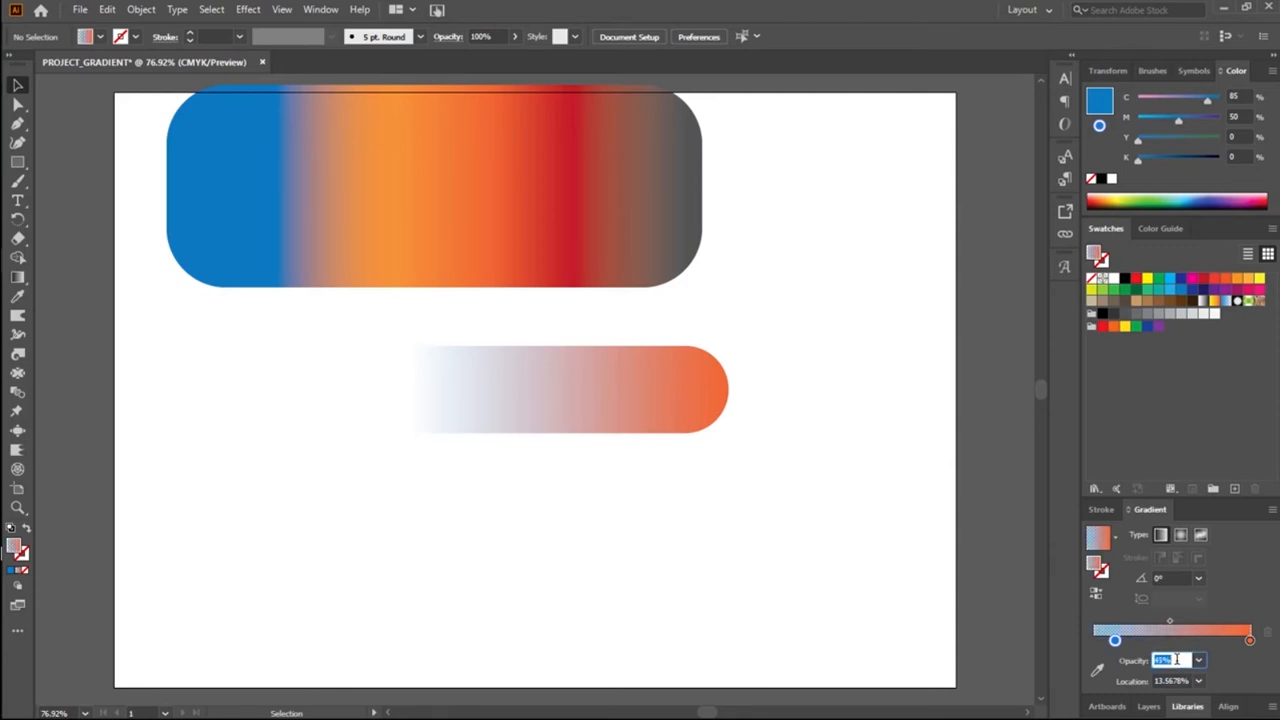
Step: Reselect the pill and set its blue gradient stop's opacity to 50%
{"action": "left_click", "coordinate": [517, 406]}
{"action": "left_click", "coordinate": [1174, 661]}
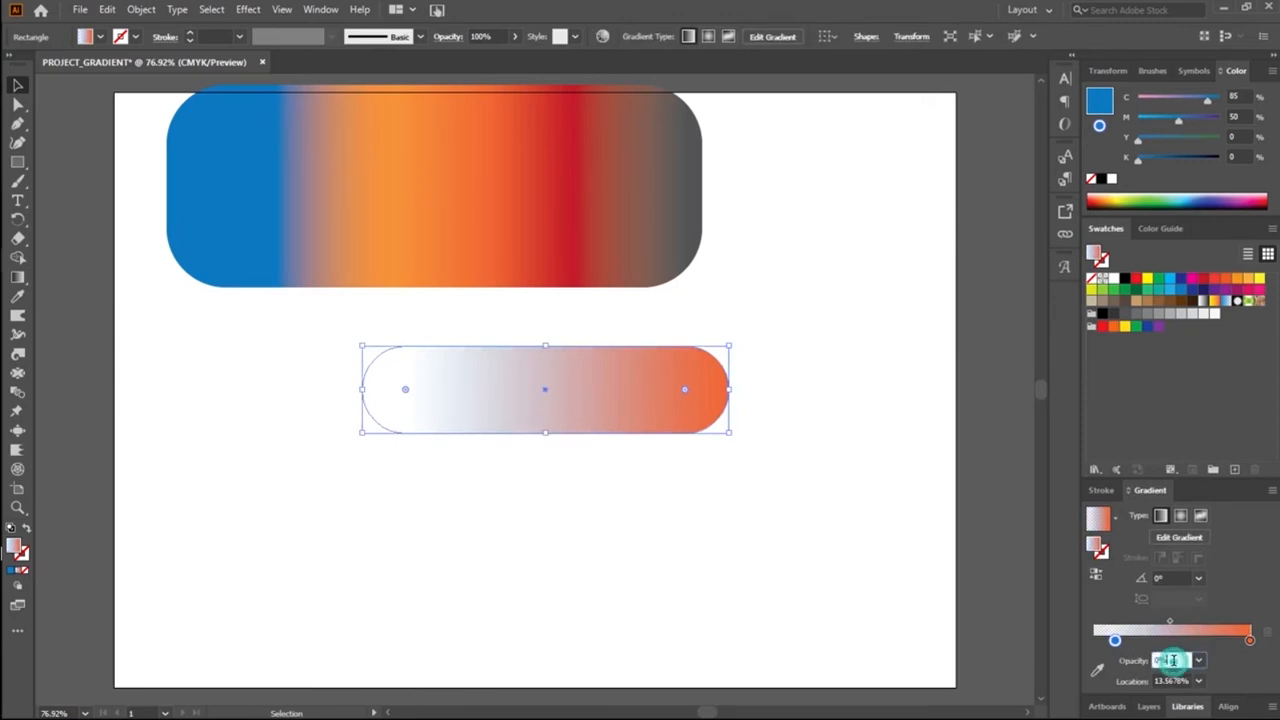
{"action": "key", "text": "Up"}
{"action": "key", "text": "Up"}
{"action": "key", "text": "Up"}
{"action": "key", "text": "Up"}
{"action": "key", "text": "Up"}
{"action": "key", "text": "Up"}
{"action": "key", "text": "Up"}
{"action": "key", "text": "Up"}
{"action": "key", "text": "Up"}
{"action": "key", "text": "Up"}
{"action": "key", "text": "Up"}
{"action": "key", "text": "Up"}
{"action": "key", "text": "Up"}
{"action": "key", "text": "Up"}
{"action": "key", "text": "Up"}
{"action": "key", "text": "Up"}
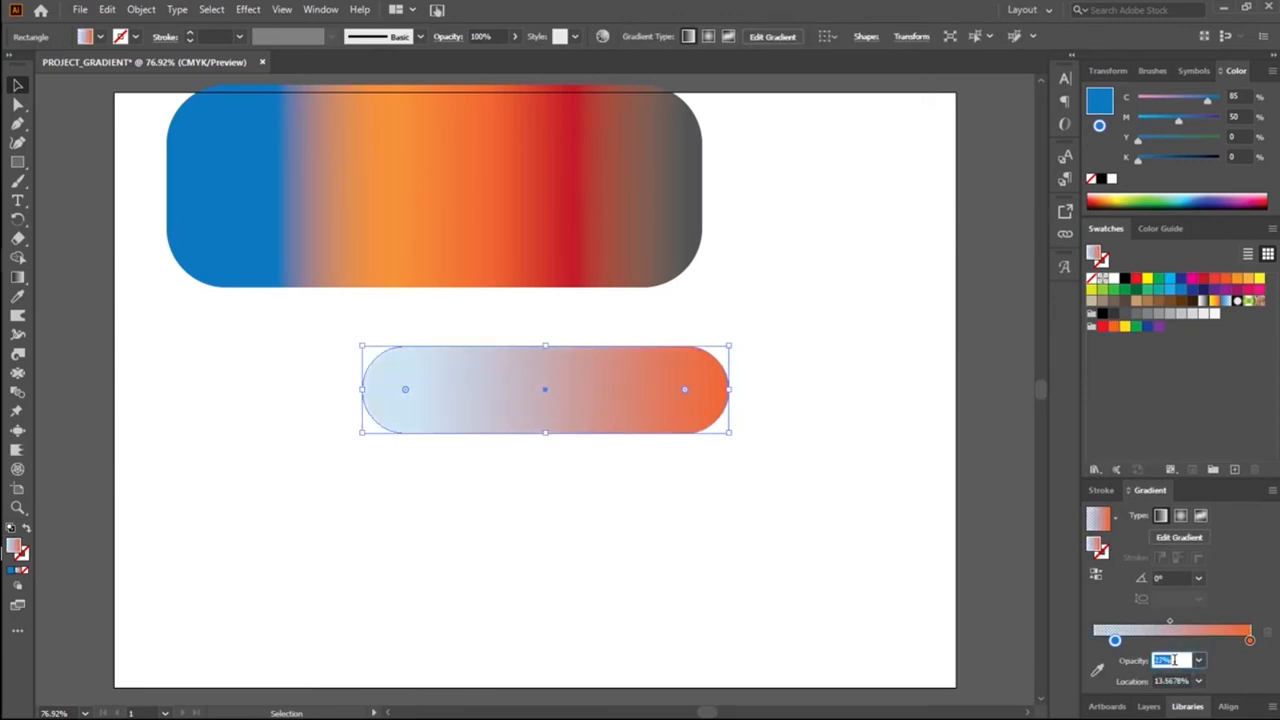
{"action": "key", "text": "Up"}
{"action": "key", "text": "Up"}
{"action": "key", "text": "Up"}
{"action": "key", "text": "Up"}
{"action": "key", "text": "Up"}
{"action": "key", "text": "Up"}
{"action": "key", "text": "Up"}
{"action": "key", "text": "Up"}
{"action": "key", "text": "Up"}
{"action": "key", "text": "Up"}
{"action": "key", "text": "Up"}
{"action": "key", "text": "Up"}
{"action": "key", "text": "Up"}
{"action": "key", "text": "Up"}
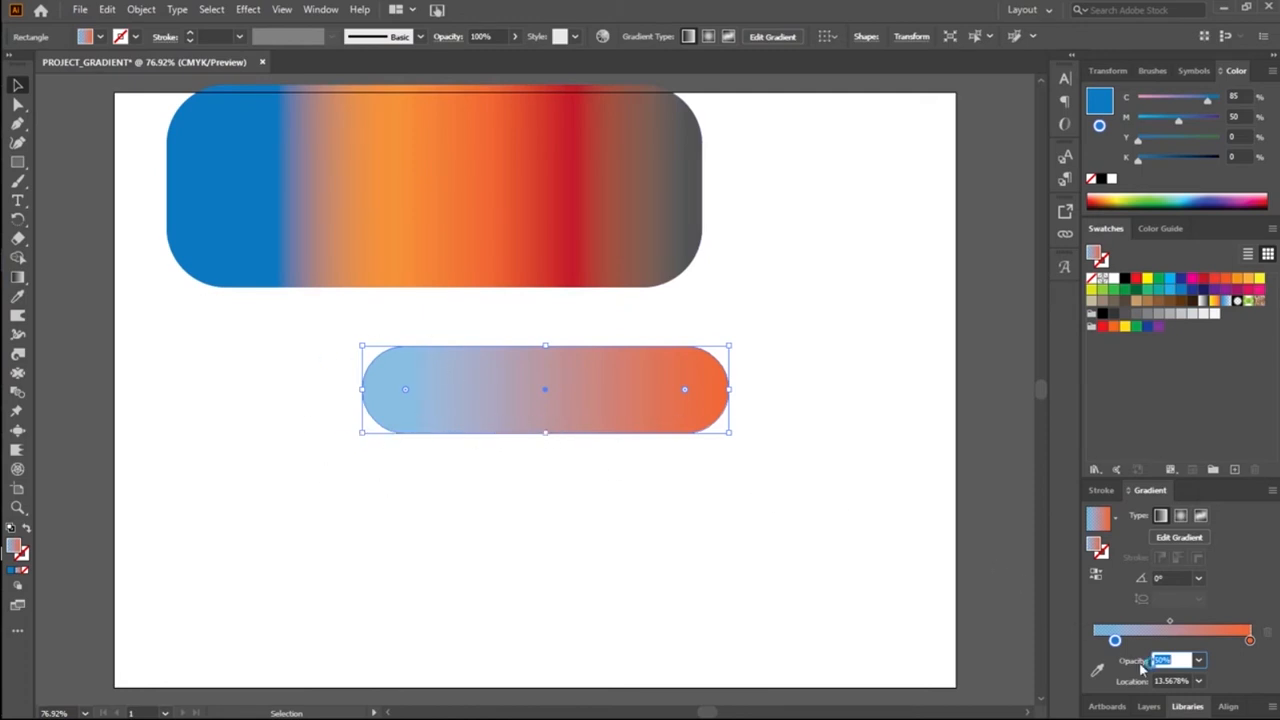
{"action": "left_click", "coordinate": [1180, 660]}
Step: Set the pill's gradient angle to 30° using the preset angles
{"action": "left_click", "coordinate": [1173, 576]}
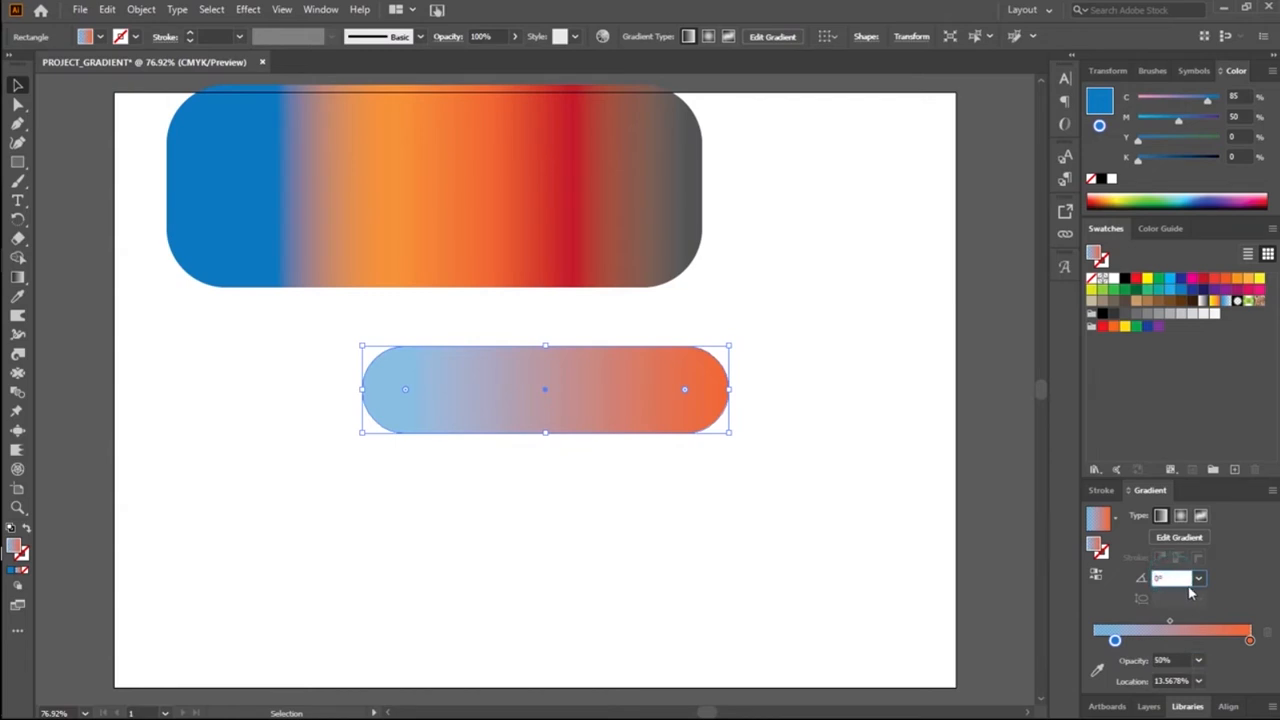
{"action": "left_click", "coordinate": [1198, 580]}
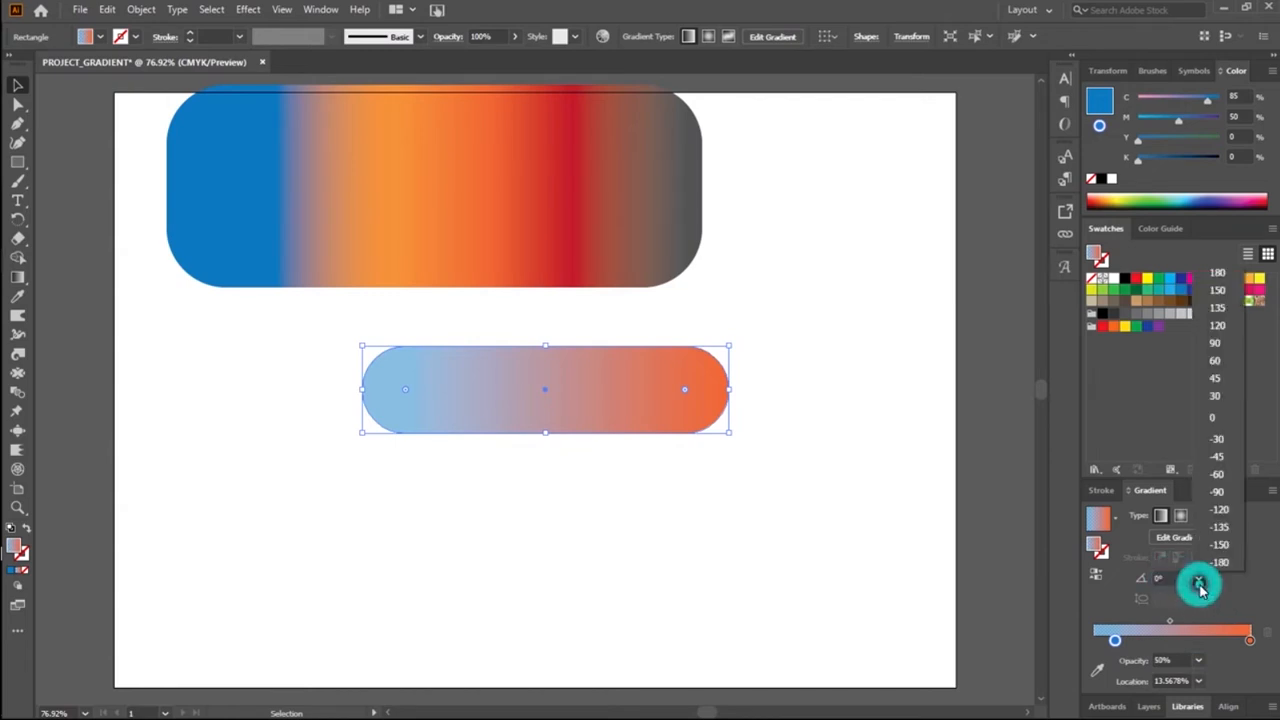
{"action": "left_click", "coordinate": [1215, 397]}
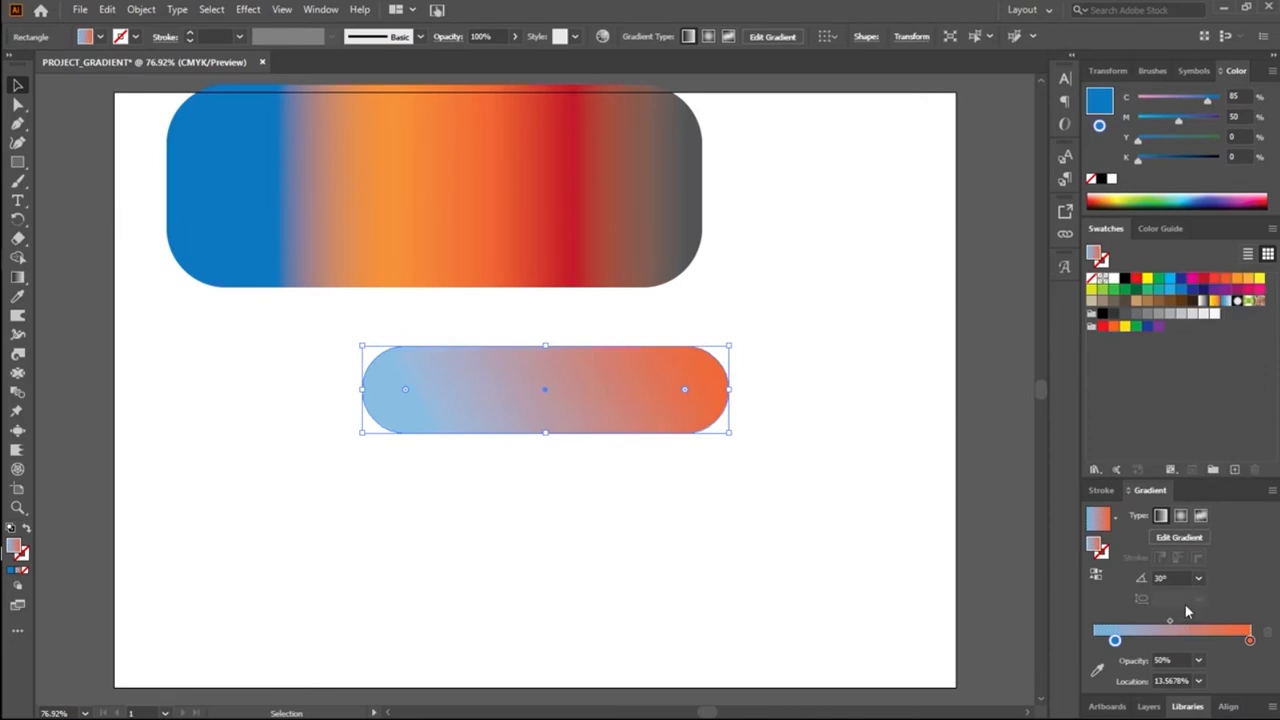
Step: Set the pill's gradient angle to 90°
{"action": "left_click", "coordinate": [1165, 578]}
{"action": "left_click", "coordinate": [1171, 579]}
{"action": "key", "text": "BackSpace"}
{"action": "type", "text": "90"}
{"action": "key", "text": "Return"}
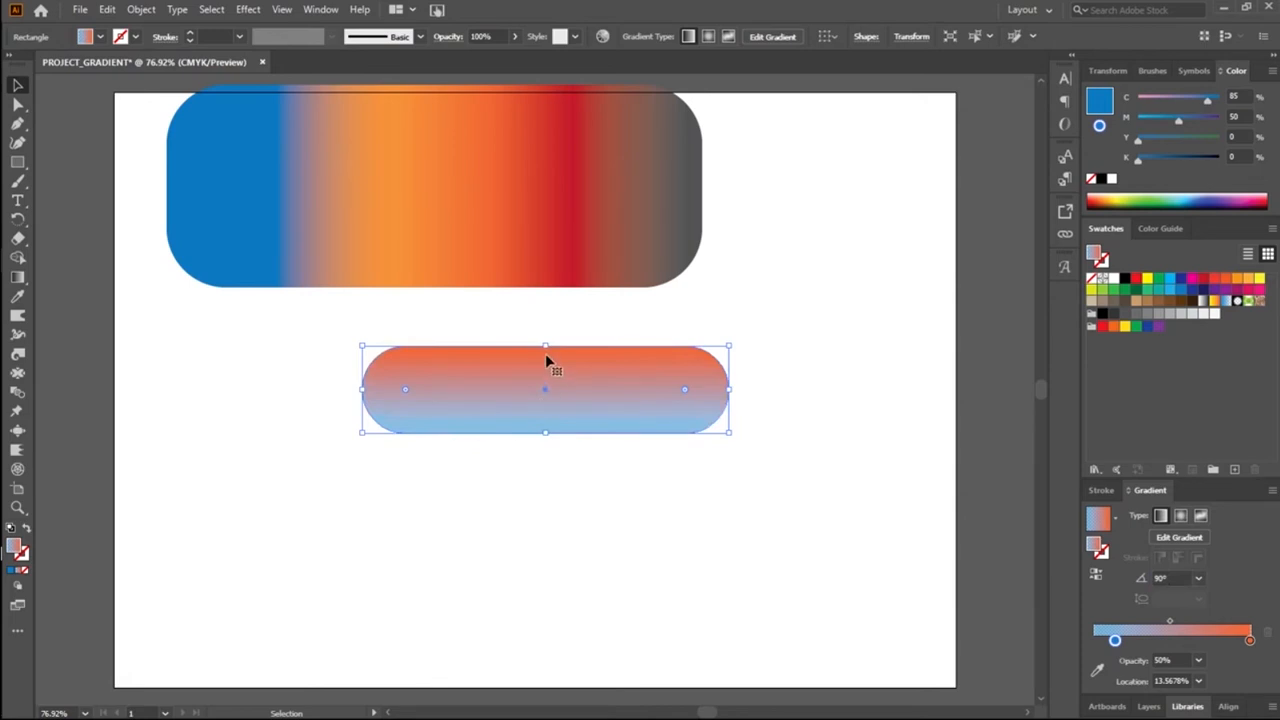
Step: Make the pill slightly taller, extending it equally above and below its centre, and deselect it
{"action": "left_click_drag", "start_coordinate": [545, 345], "coordinate": [546, 326]}
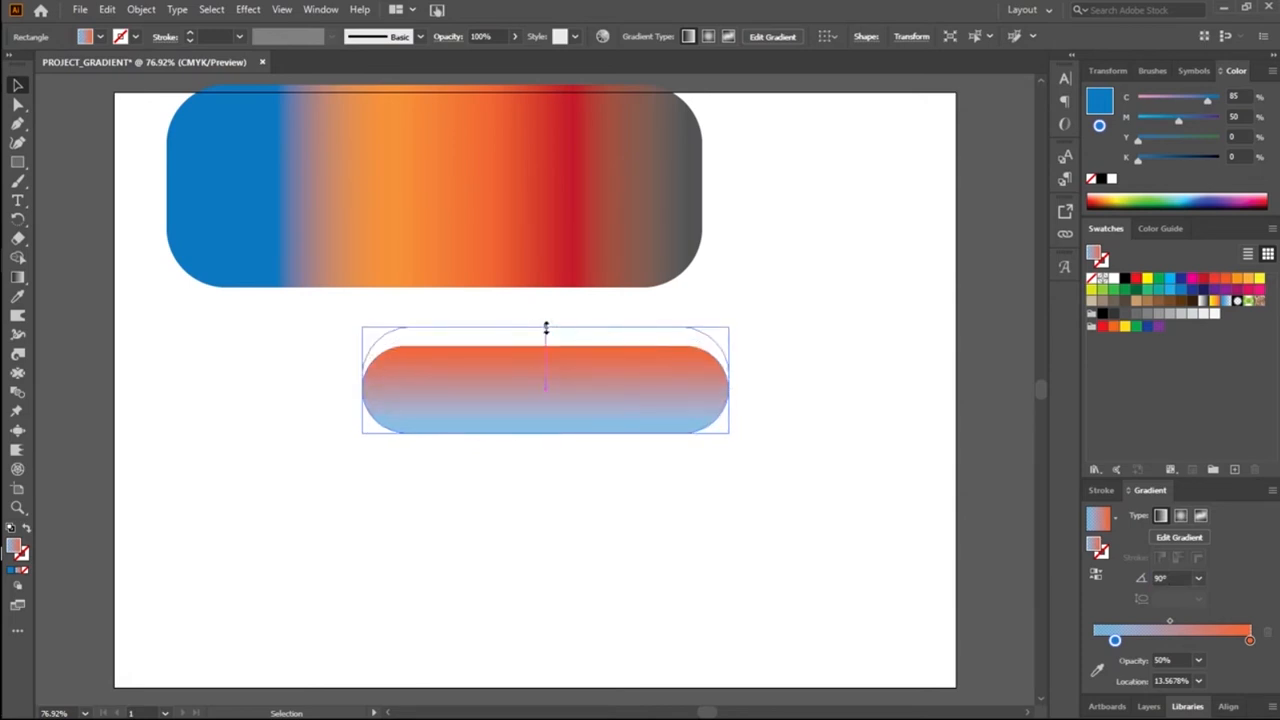
{"action": "left_click_drag", "start_coordinate": [544, 378], "coordinate": [545, 389]}
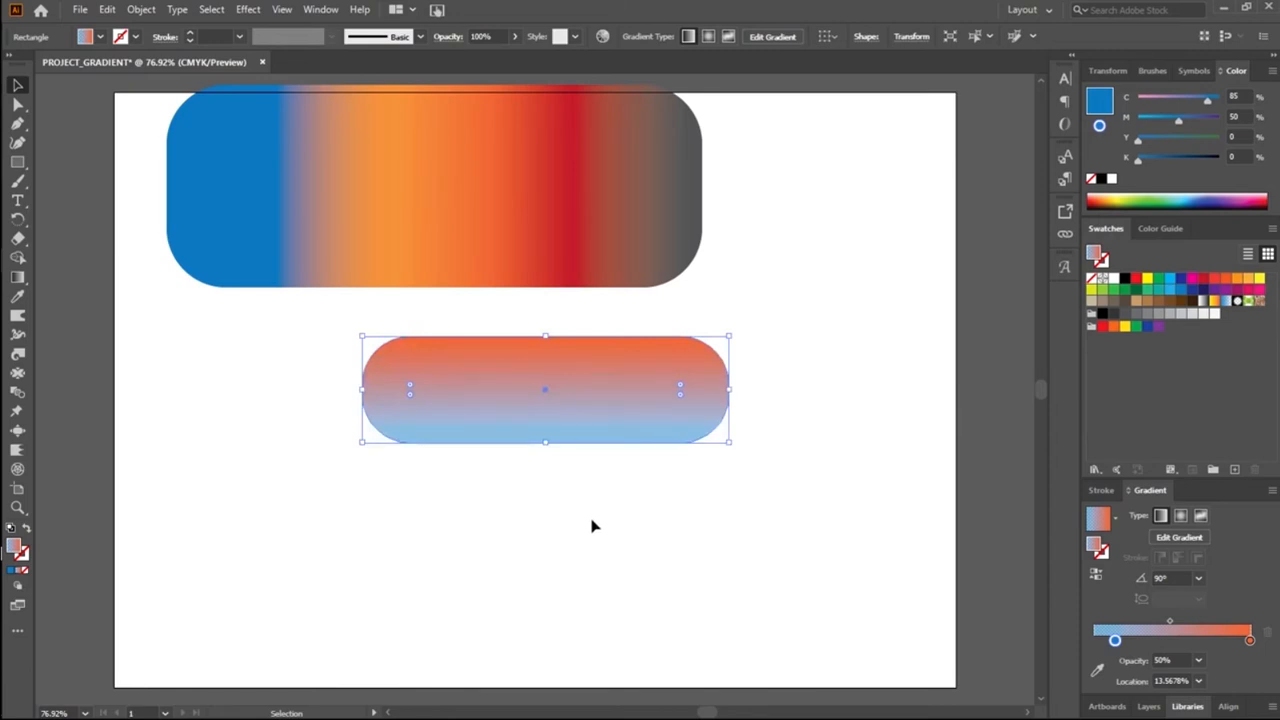
{"action": "left_click", "coordinate": [591, 525]}
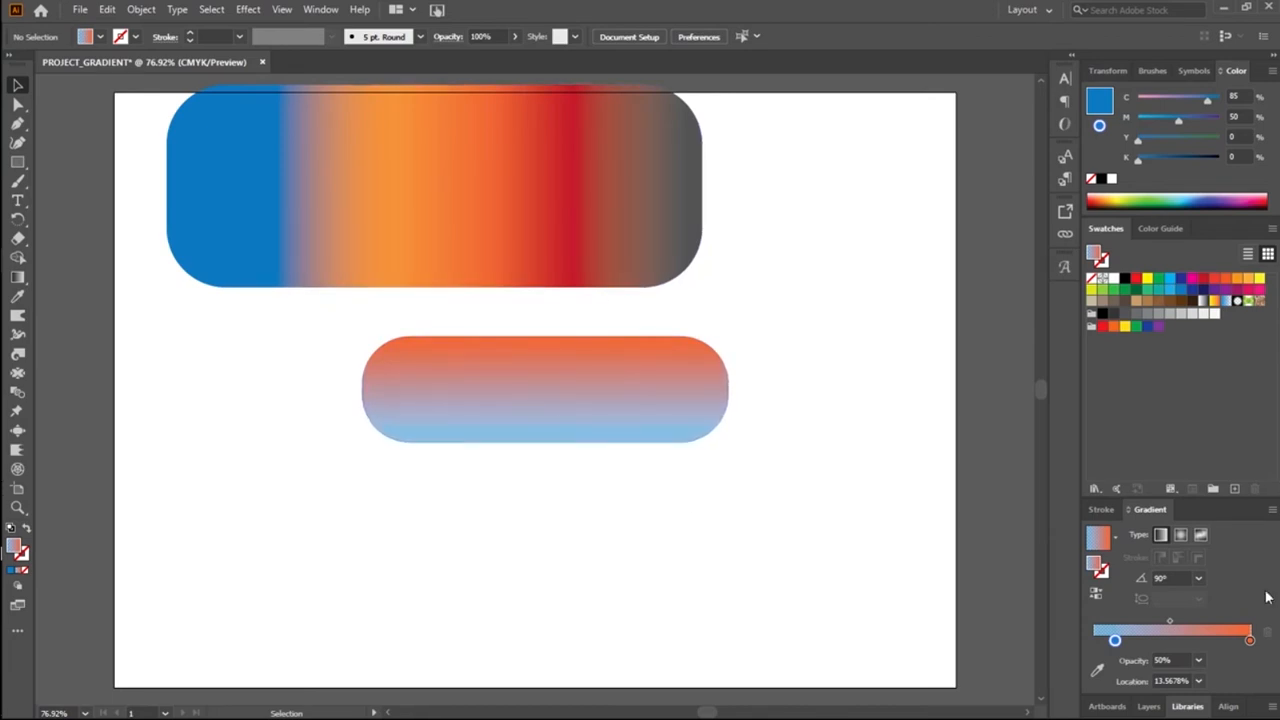
Step: Try to set the gradient angle to 180° with no object selected
{"action": "left_click", "coordinate": [1168, 578]}
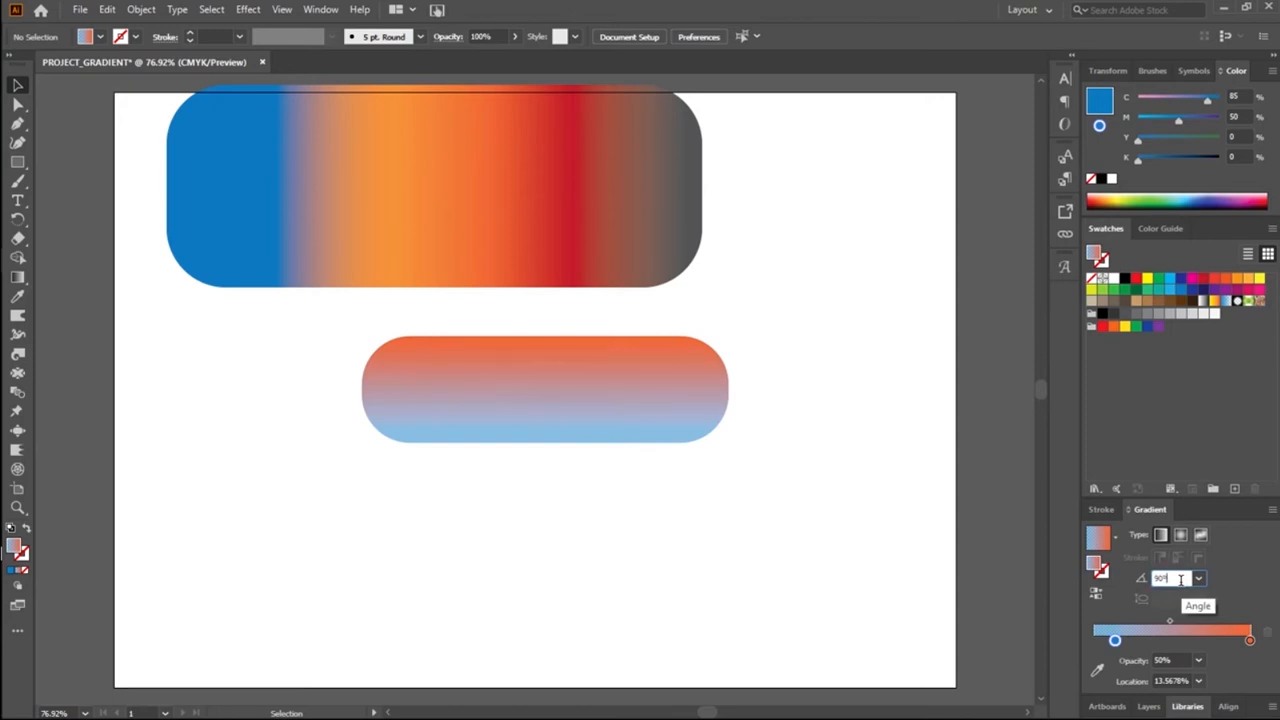
{"action": "left_click_drag", "start_coordinate": [1180, 580], "coordinate": [1132, 583]}
{"action": "type", "text": "180"}
{"action": "key", "text": "Return"}
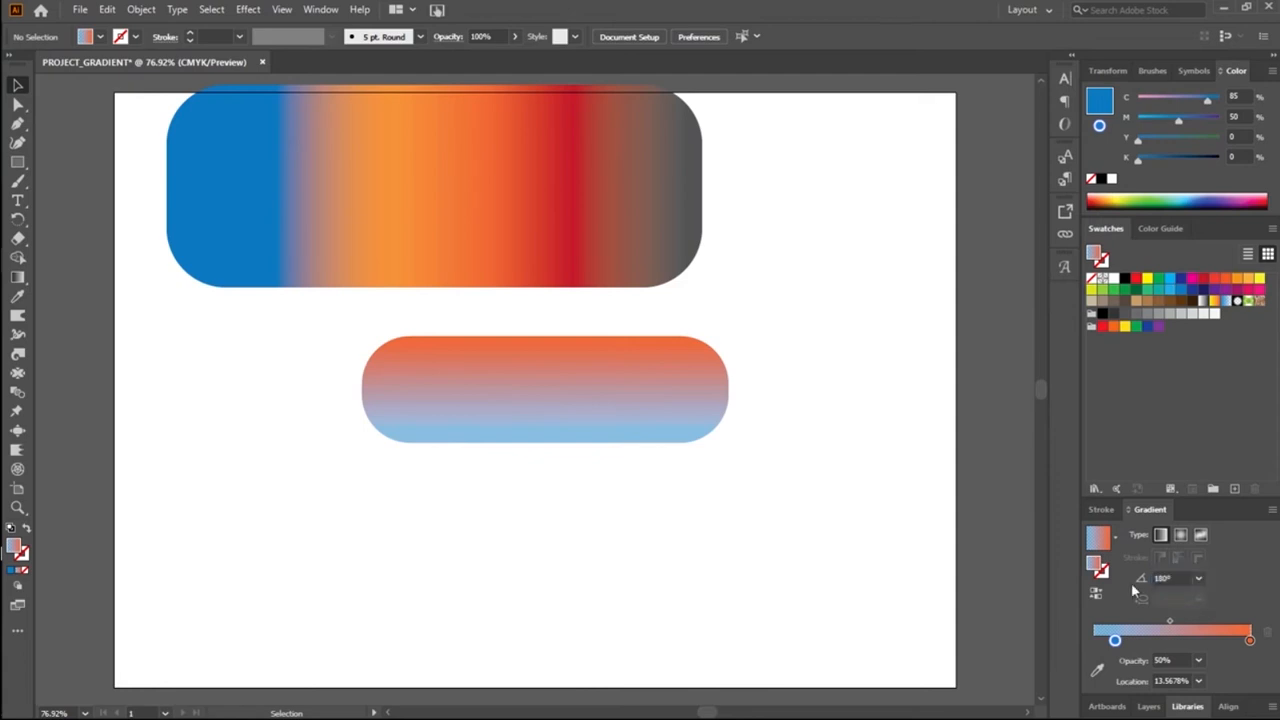
Step: Select the pill, set its gradient angle to 180°, and deselect it
{"action": "left_click", "coordinate": [494, 434]}
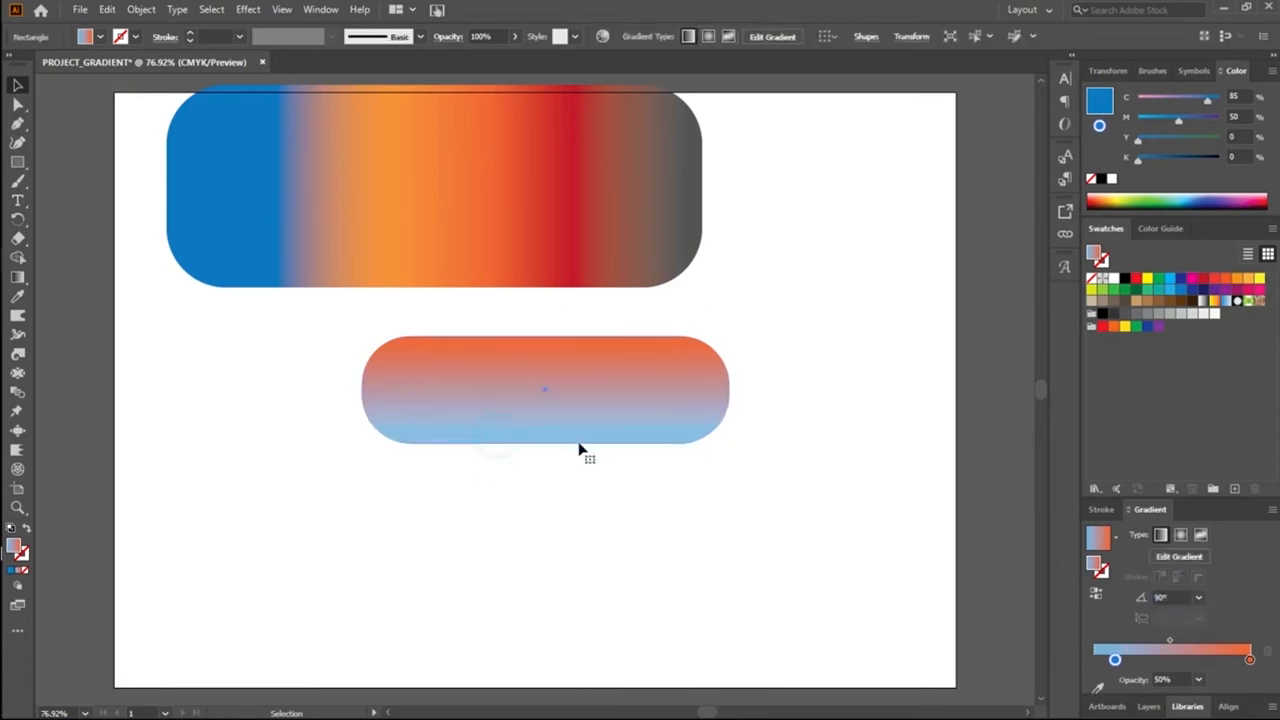
{"action": "left_click", "coordinate": [1178, 580]}
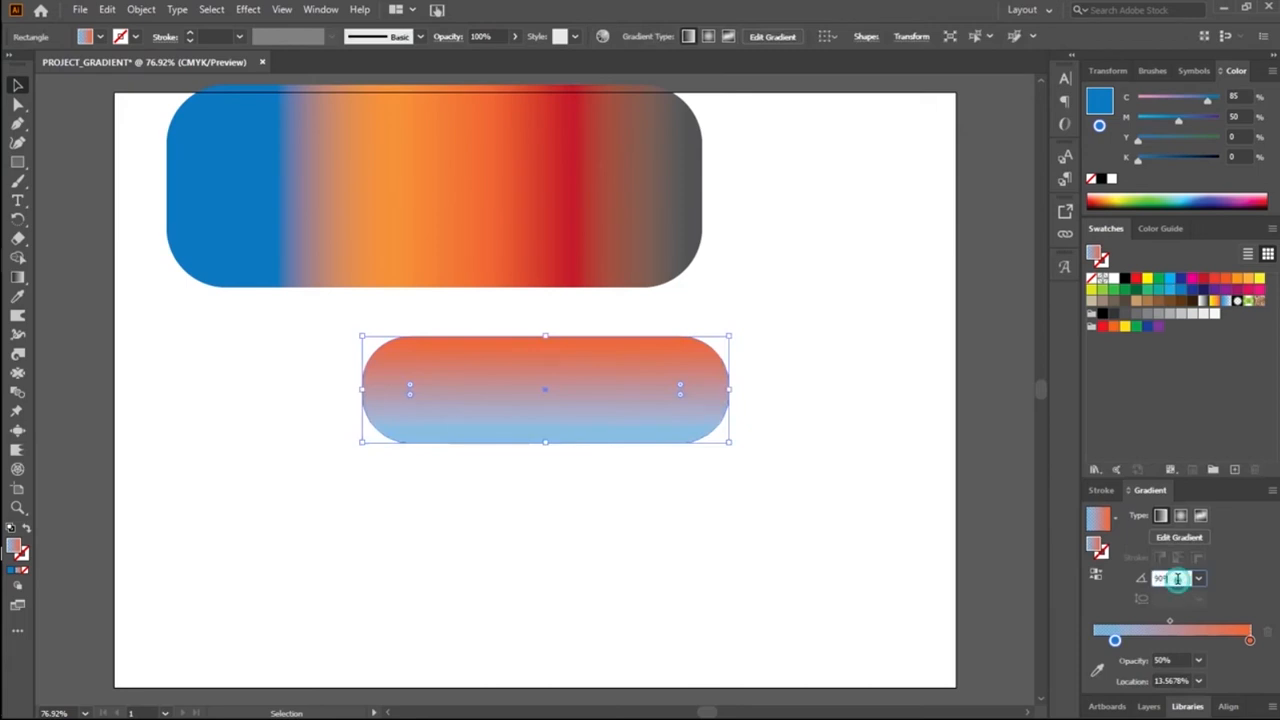
{"action": "key", "text": "BackSpace"}
{"action": "key", "text": "BackSpace"}
{"action": "type", "text": "1"}
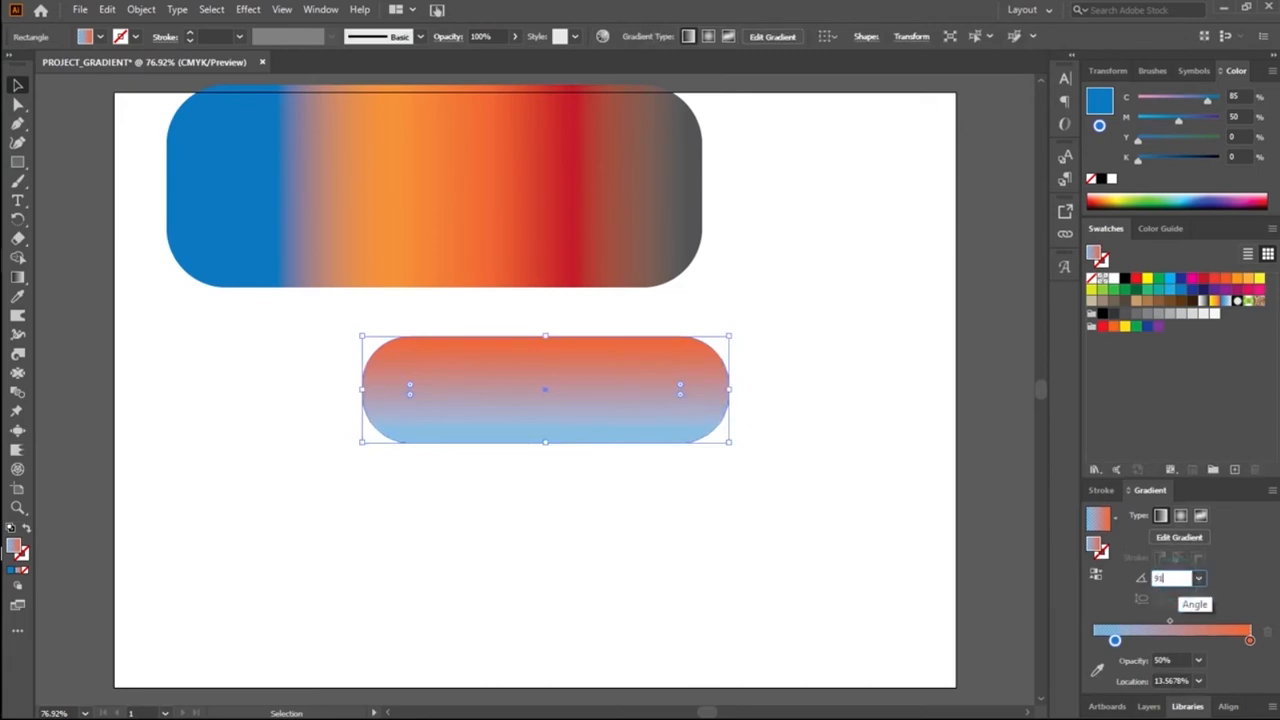
{"action": "type", "text": "80"}
{"action": "key", "text": "BackSpace"}
{"action": "key", "text": "BackSpace"}
{"action": "key", "text": "BackSpace"}
{"action": "key", "text": "BackSpace"}
{"action": "type", "text": "180"}
{"action": "key", "text": "Return"}
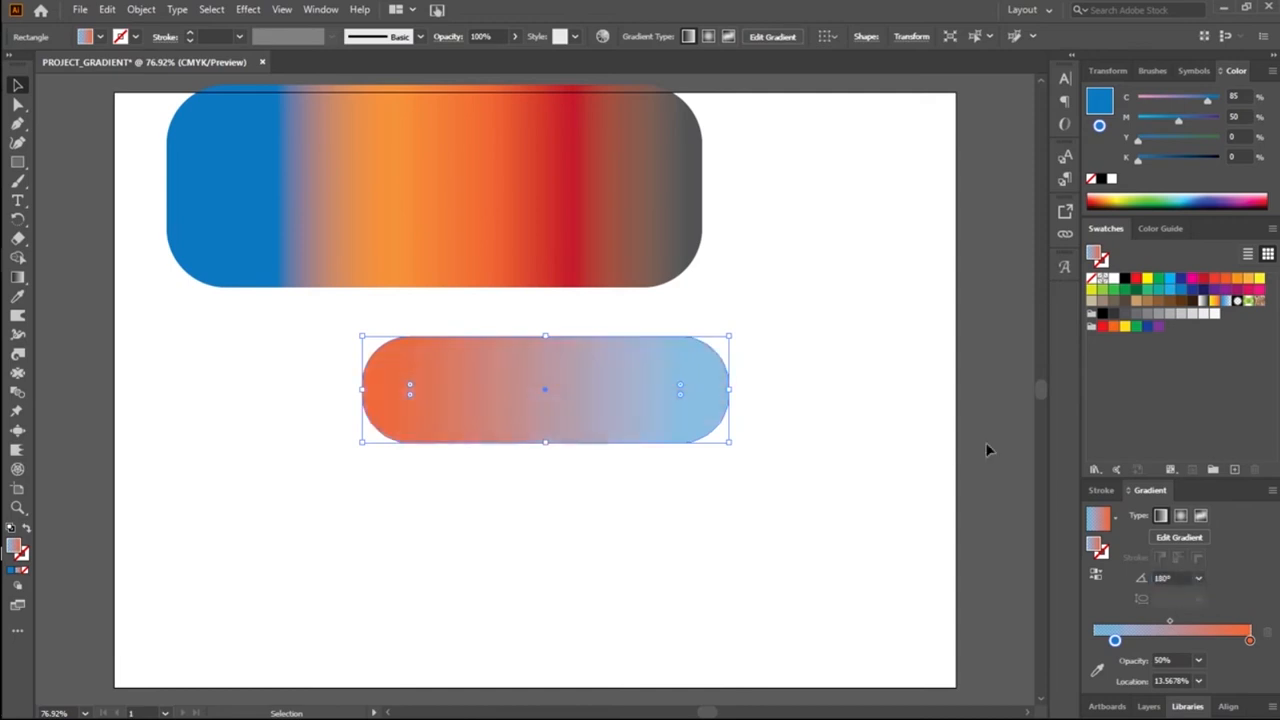
{"action": "left_click", "coordinate": [582, 570]}
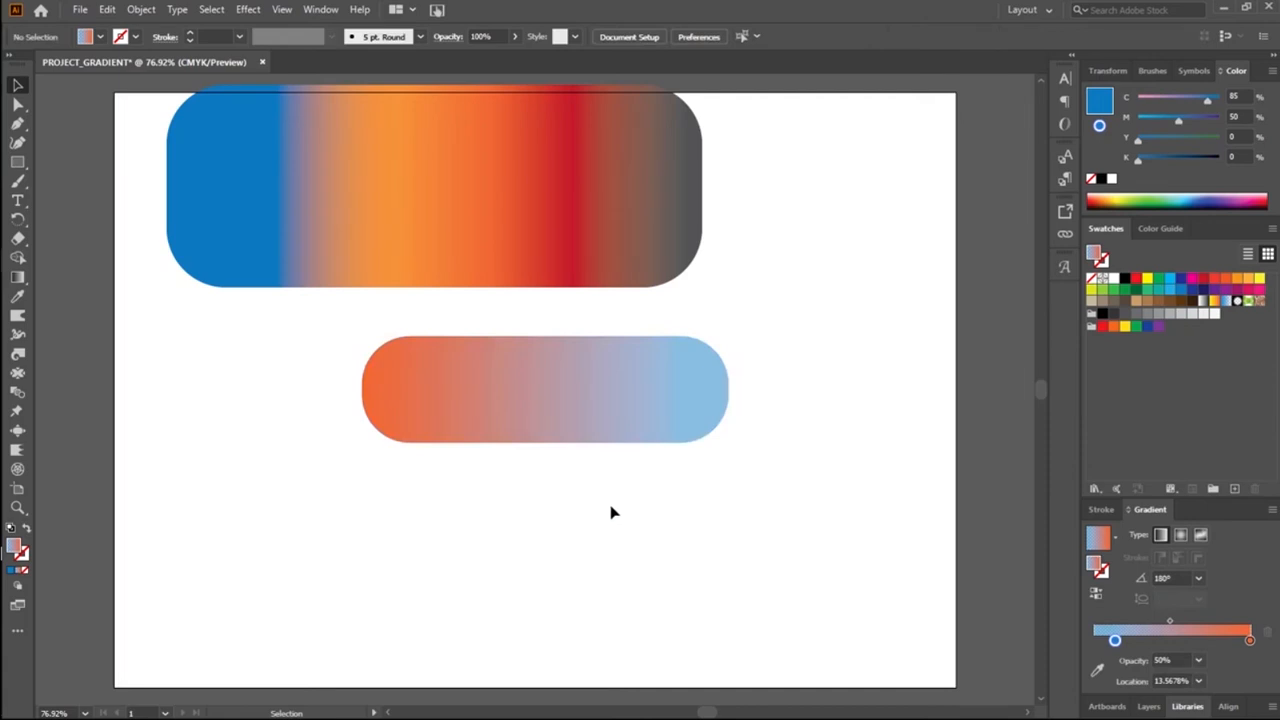
Step: Reselect the pill and view the preset gradients without applying one
{"action": "left_click", "coordinate": [584, 438]}
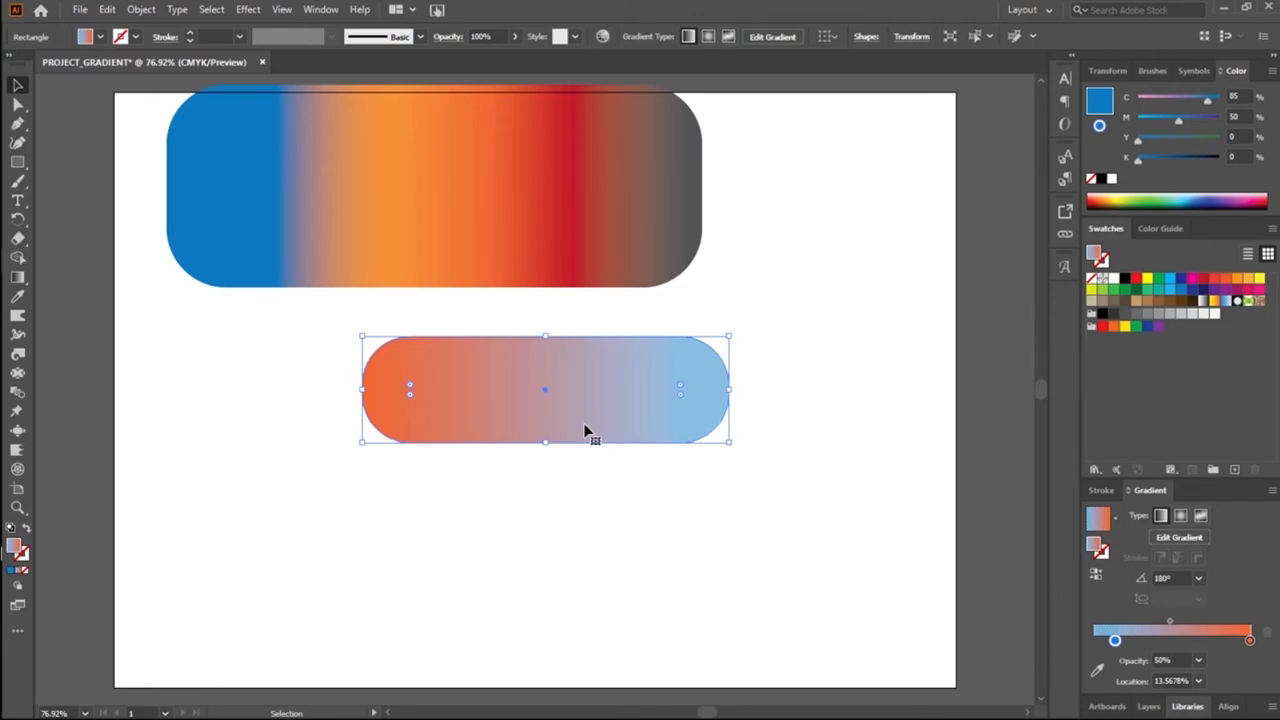
{"action": "left_click", "coordinate": [1176, 578]}
{"action": "type", "text": "30"}
{"action": "type", "text": "0"}
{"action": "key", "text": "Escape"}
{"action": "left_click", "coordinate": [1113, 520]}
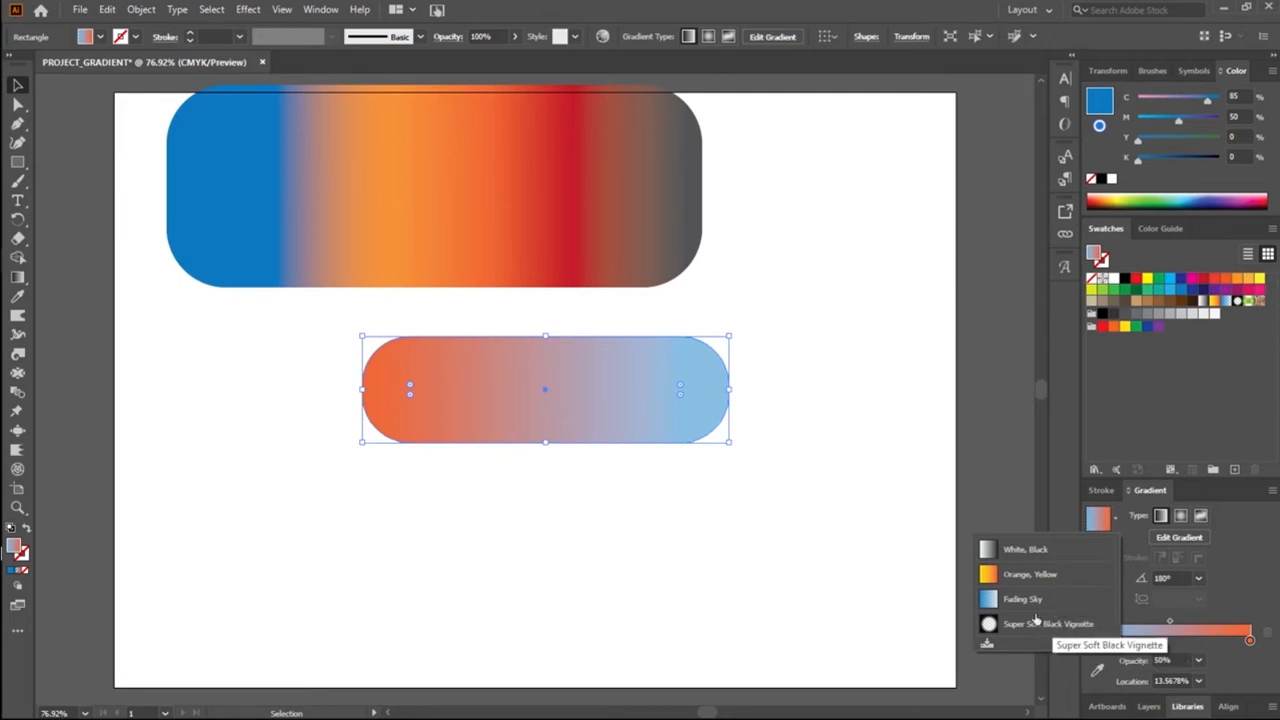
{"action": "left_click", "coordinate": [1065, 502]}
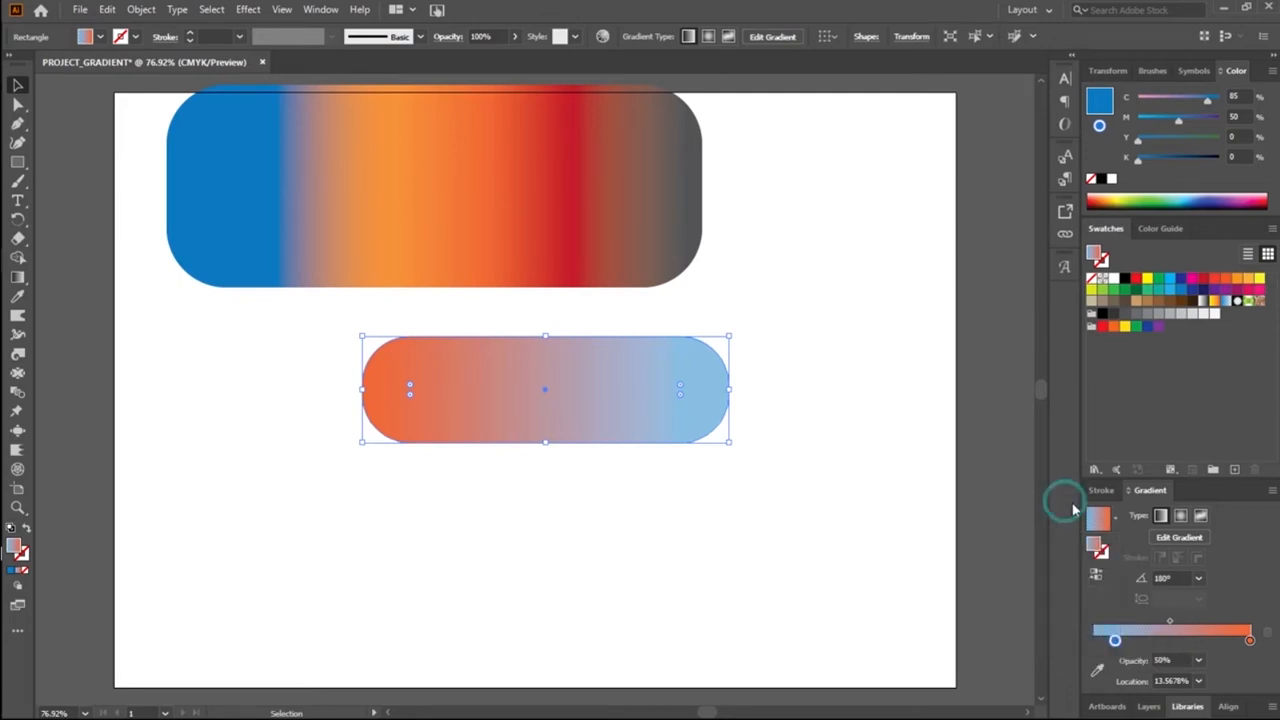
Step: Change the pill to a radial gradient, recolour its blue stop with the yellow swatch (C=5 M=0 Y=90 K=0), and deselect it
{"action": "left_click", "coordinate": [1181, 516]}
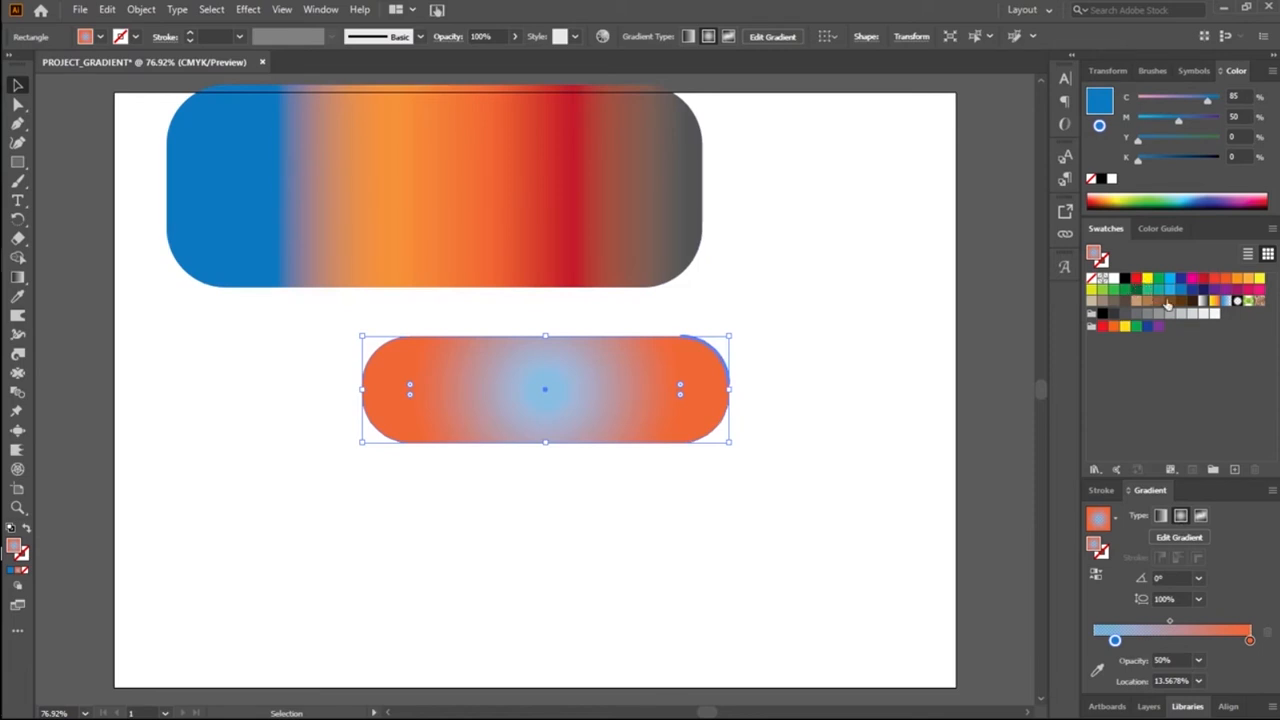
{"action": "left_click_drag", "start_coordinate": [1259, 279], "coordinate": [1116, 645]}
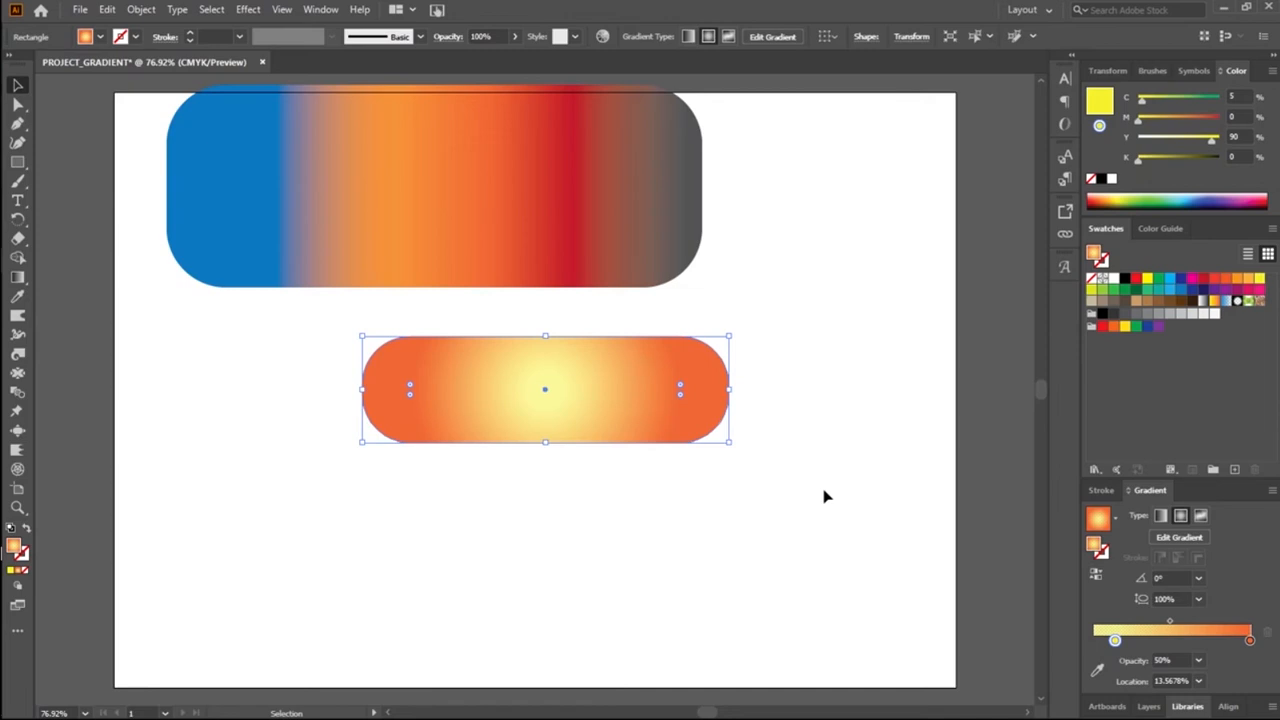
{"action": "left_click", "coordinate": [765, 483]}
Step: Reselect the pill, move its yellow gradient stop to a location of about 1.5%, and deselect it
{"action": "left_click", "coordinate": [537, 405]}
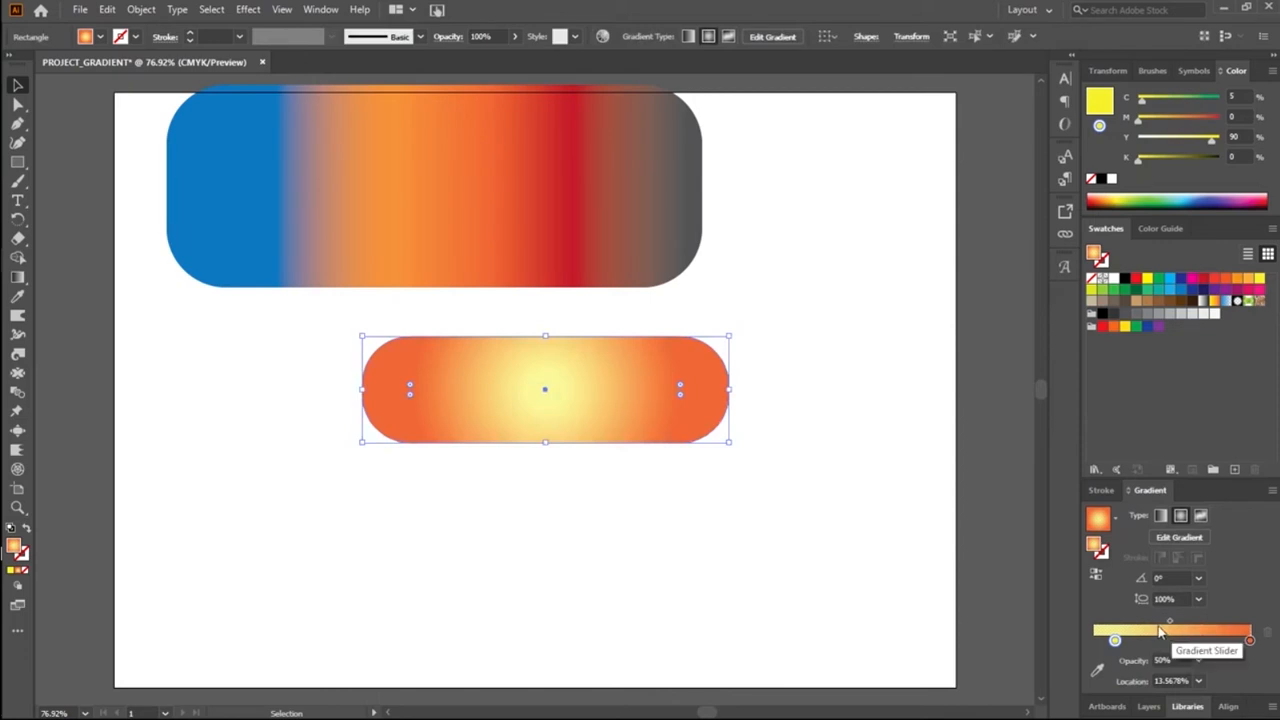
{"action": "left_click", "coordinate": [1115, 640]}
{"action": "left_click_drag", "start_coordinate": [1116, 640], "coordinate": [1096, 651]}
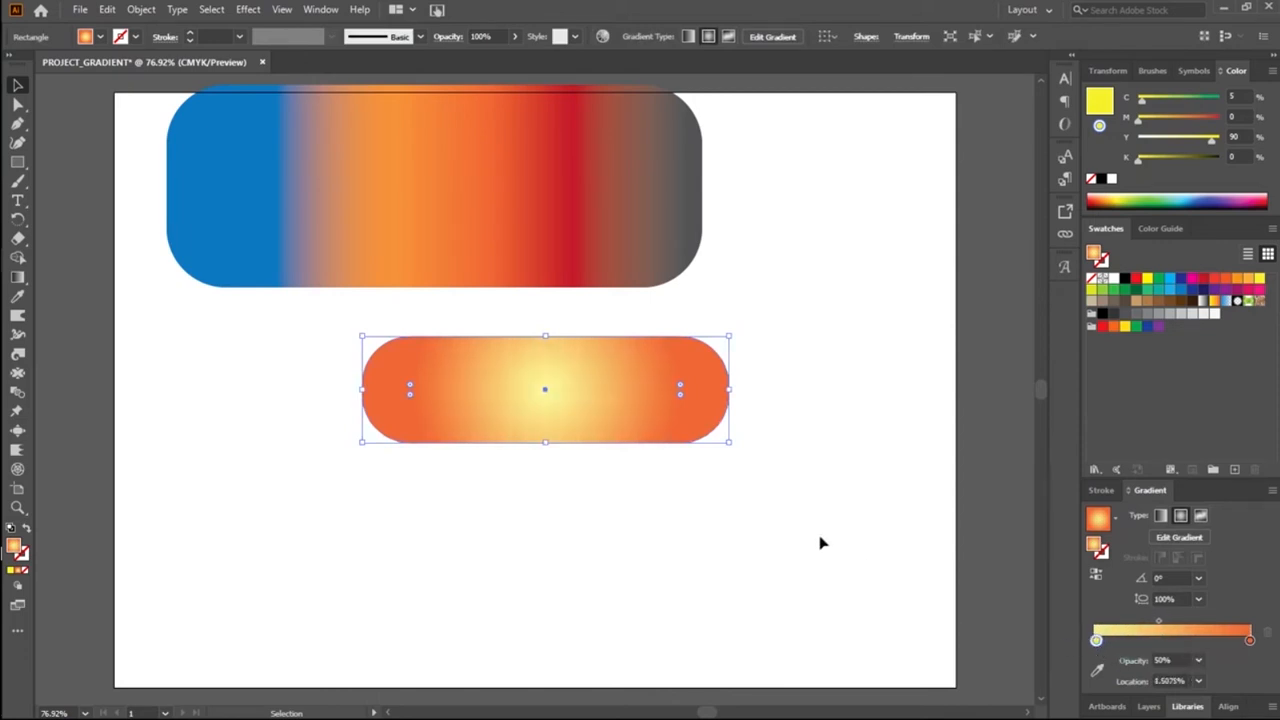
{"action": "left_click", "coordinate": [764, 511]}
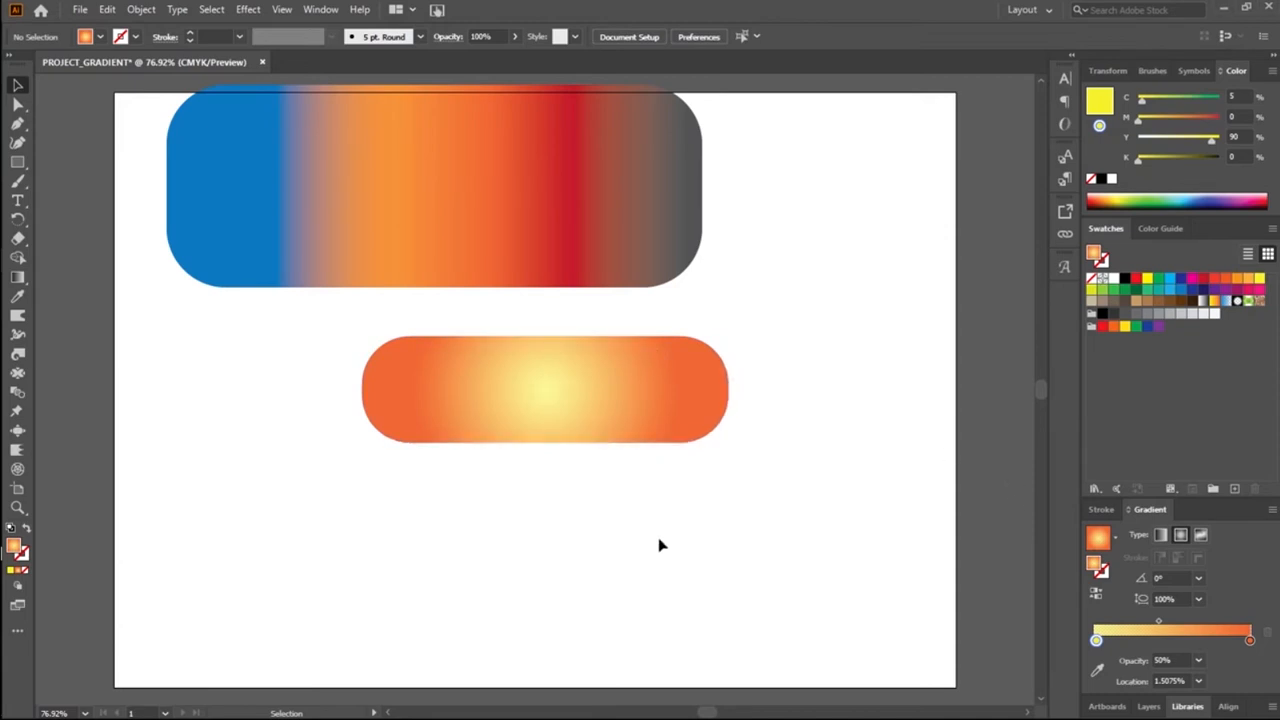
Step: Reselect the pill and recolour its yellow gradient stop with the light green swatch (C=50 M=0 Y=100 K=0)
{"action": "left_click", "coordinate": [565, 394]}
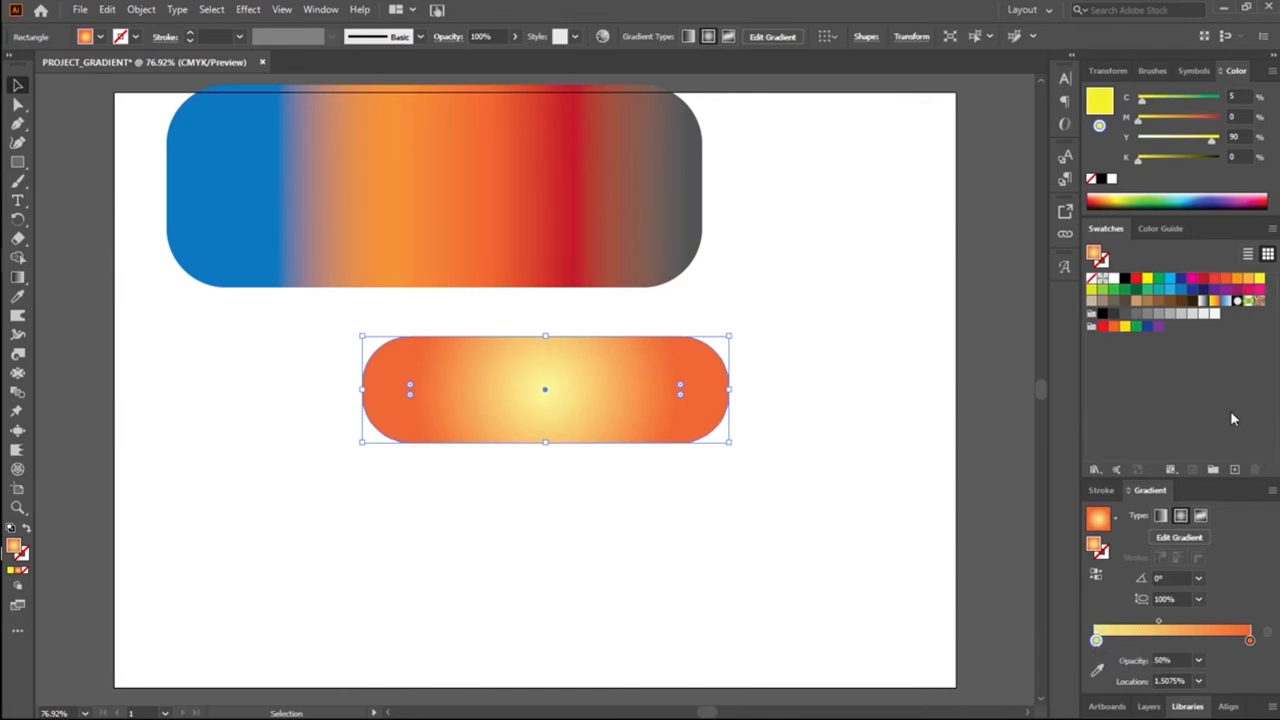
{"action": "left_click", "coordinate": [1101, 290]}
{"action": "left_click_drag", "start_coordinate": [1110, 636], "coordinate": [1098, 645]}
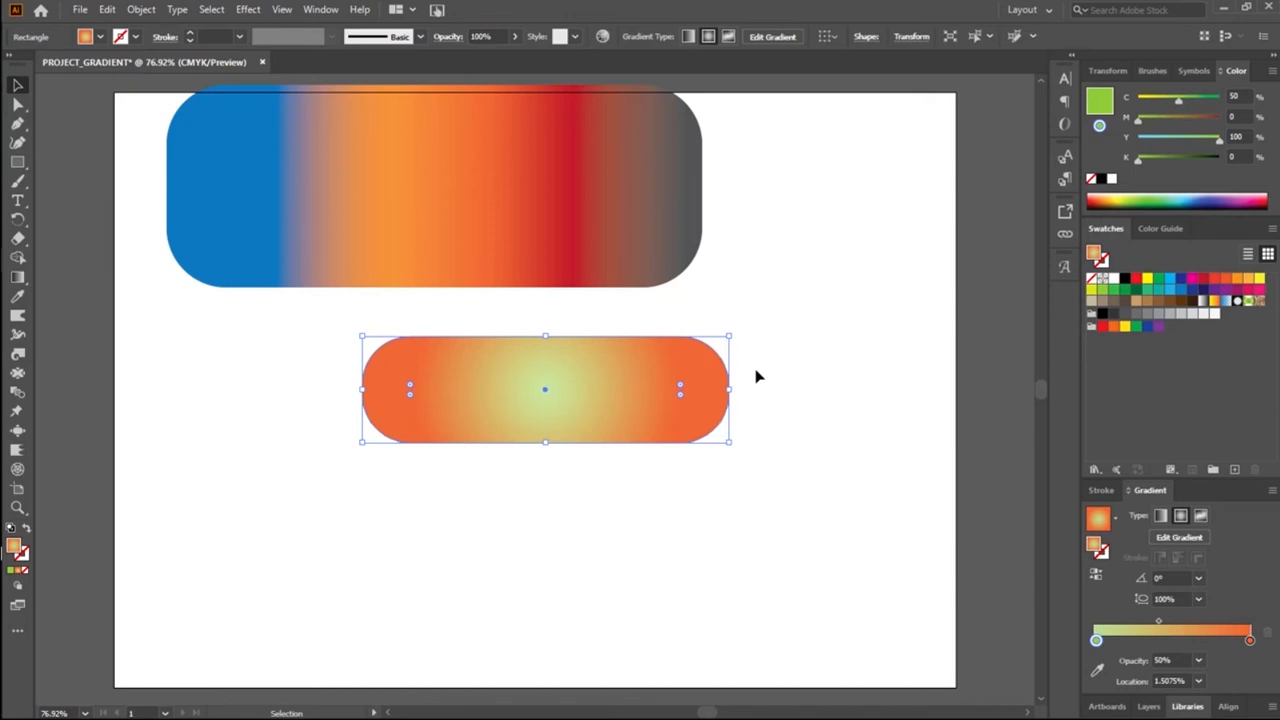
Step: Move the light green stop to the start of the gradient and shift the gradient midpoint to about 87%
{"action": "left_click", "coordinate": [1159, 624]}
{"action": "left_click_drag", "start_coordinate": [1096, 640], "coordinate": [1075, 628]}
{"action": "left_click_drag", "start_coordinate": [1157, 622], "coordinate": [1206, 623]}
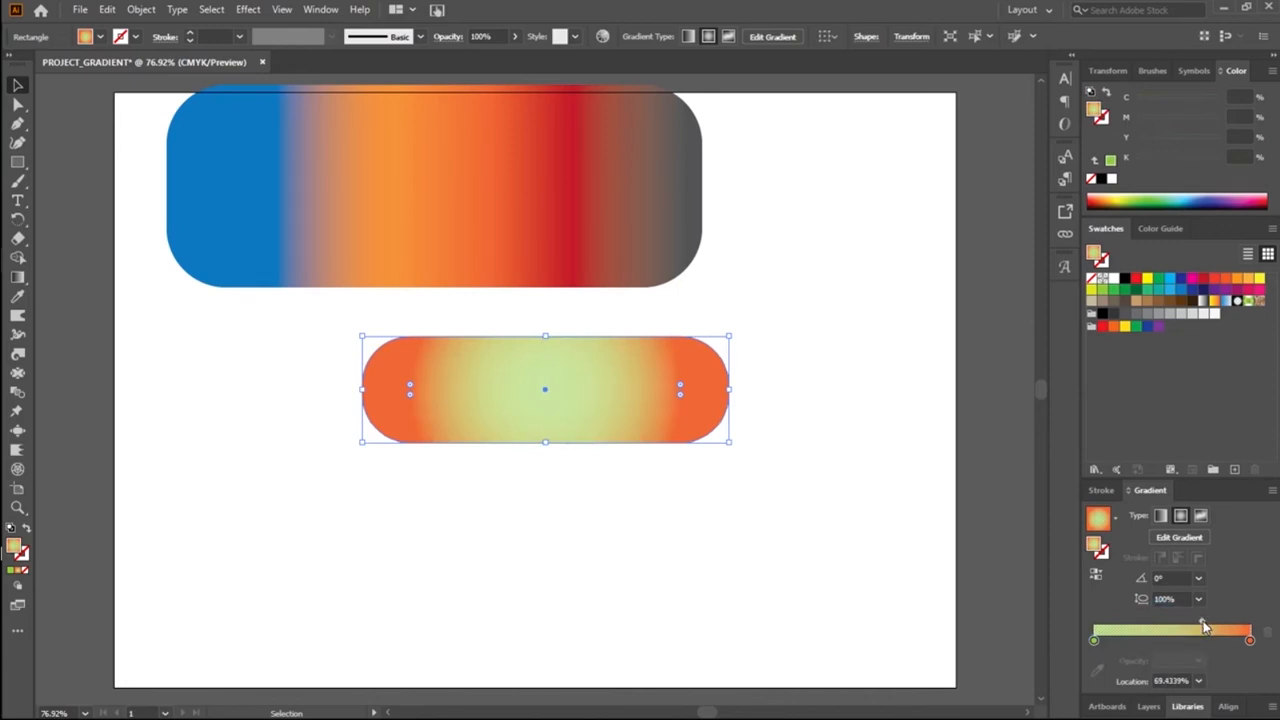
{"action": "left_click_drag", "start_coordinate": [1201, 624], "coordinate": [1228, 638]}
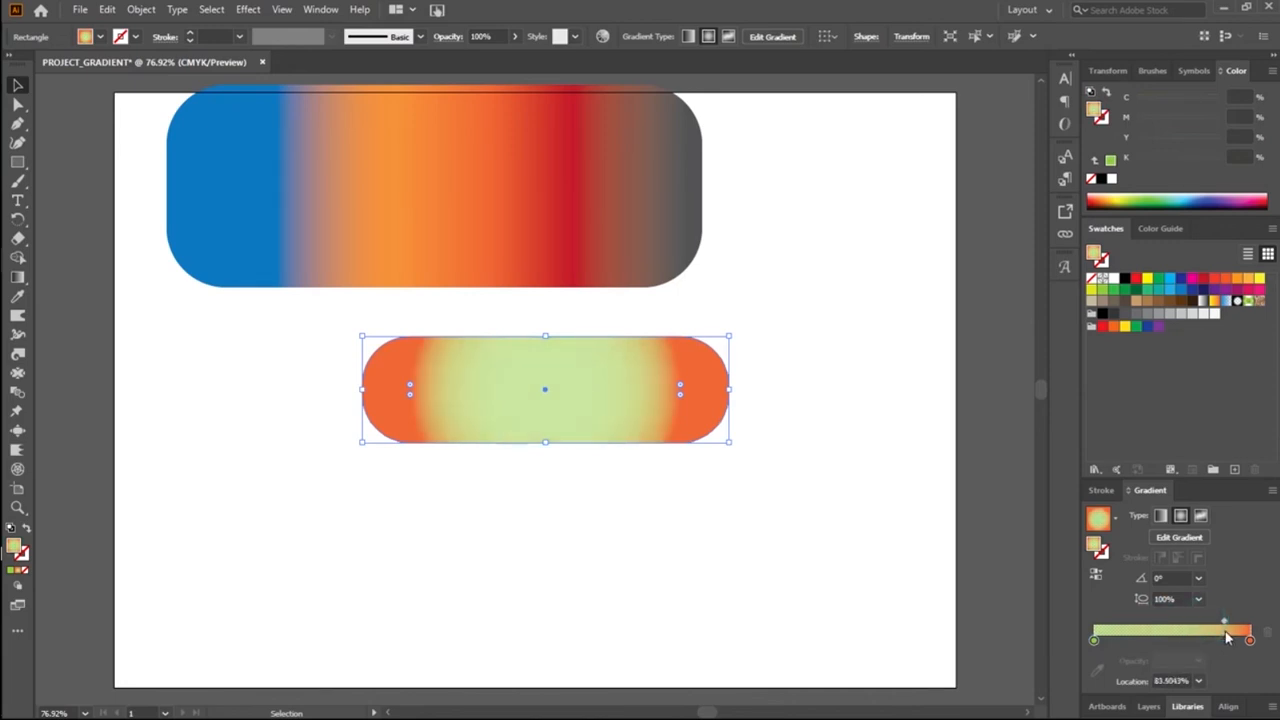
{"action": "left_click_drag", "start_coordinate": [1224, 622], "coordinate": [1230, 621]}
Step: Recolour the light green stop with the dark green swatch (C=90 M=30 Y=95 K=30) and deselect the pill
{"action": "left_click", "coordinate": [1137, 291]}
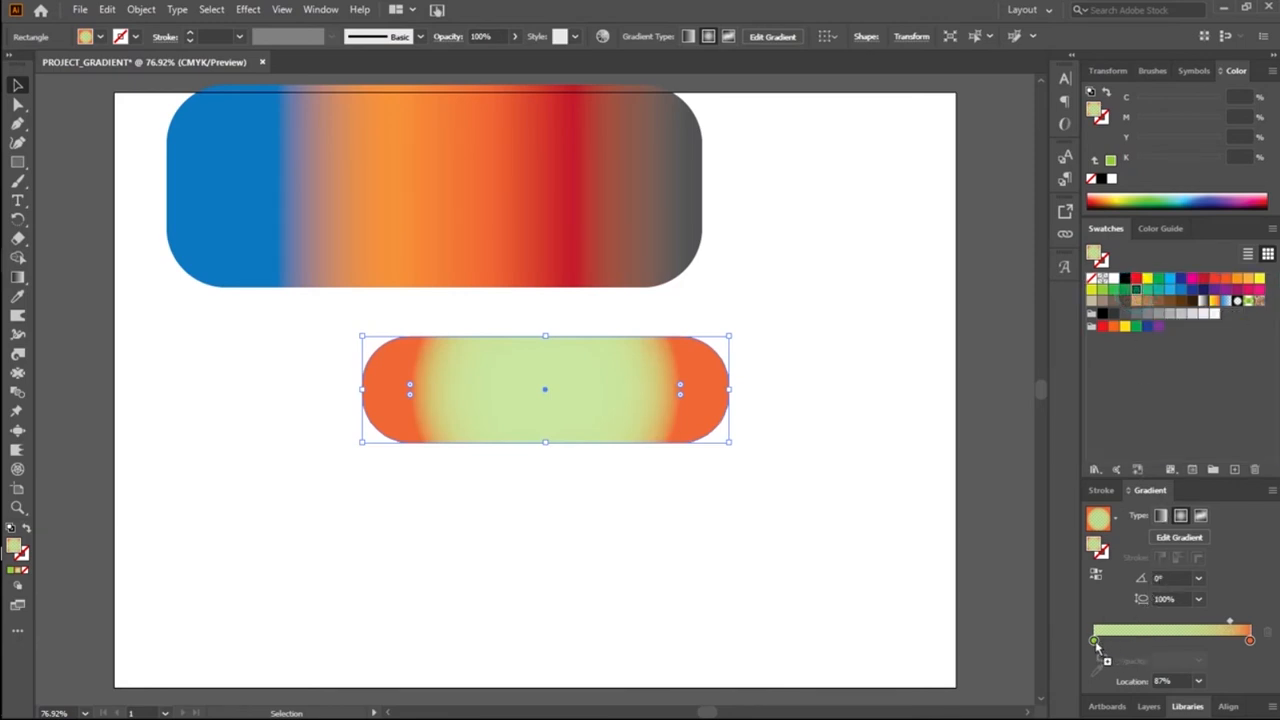
{"action": "left_click_drag", "start_coordinate": [1097, 648], "coordinate": [1095, 641]}
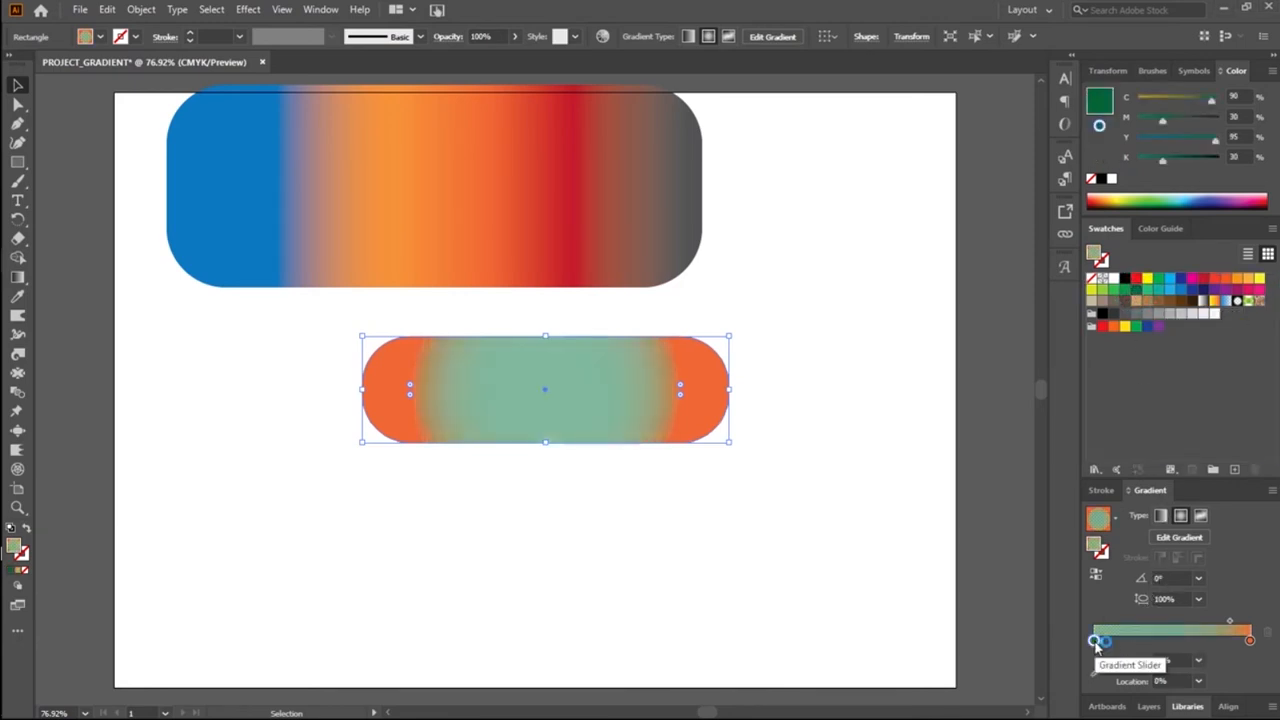
{"action": "left_click", "coordinate": [858, 393]}
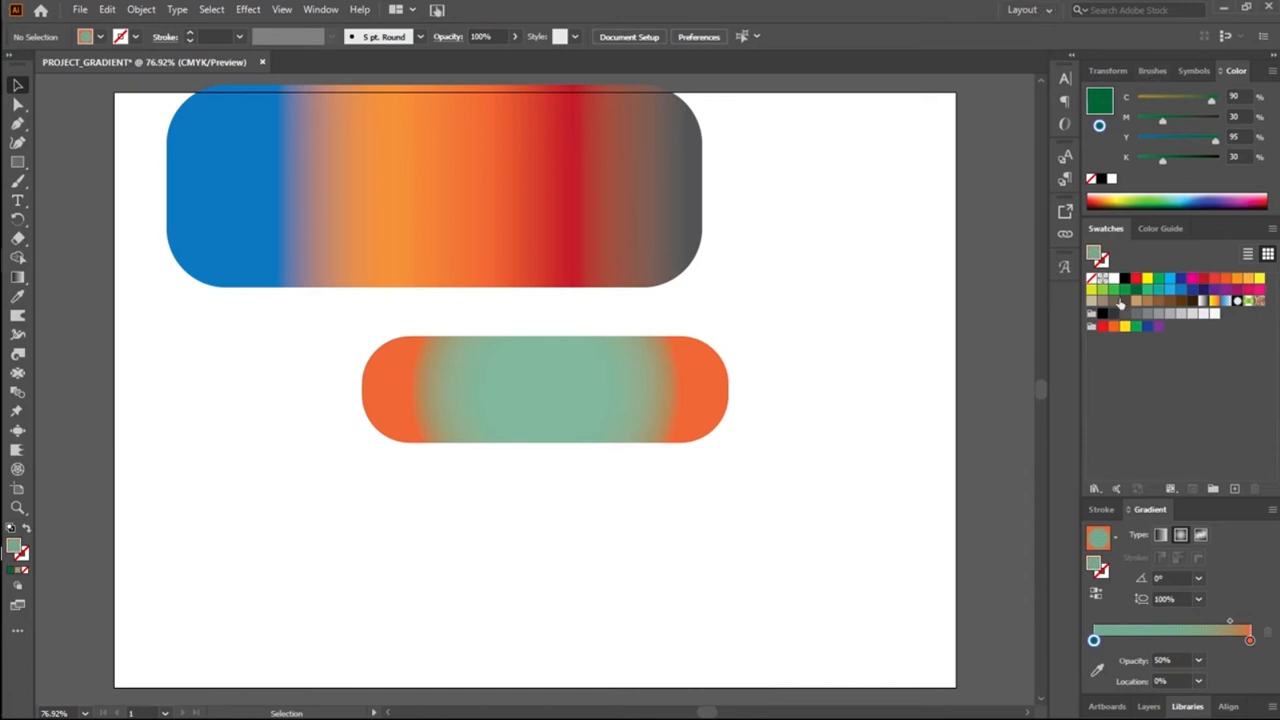
Step: Select the pill, change its gradient type to linear, and shift the pill a little to the left
{"action": "left_click", "coordinate": [1161, 536]}
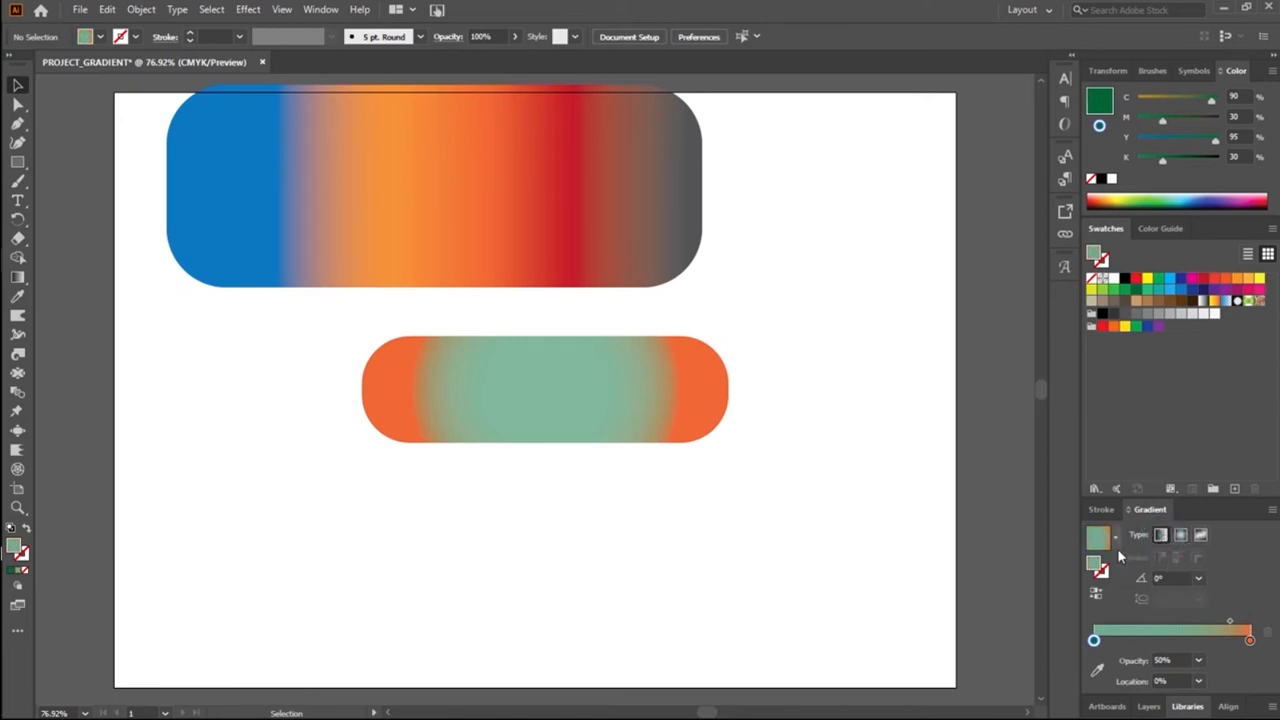
{"action": "left_click", "coordinate": [677, 420]}
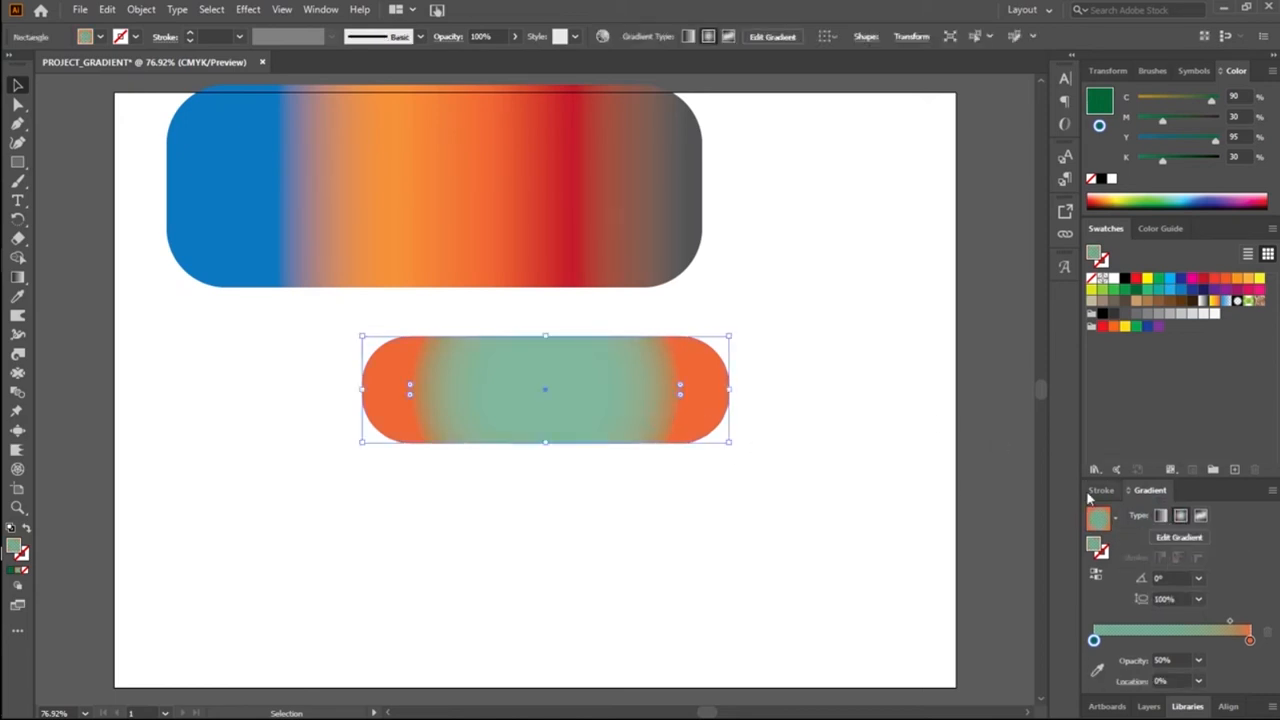
{"action": "left_click", "coordinate": [1161, 516]}
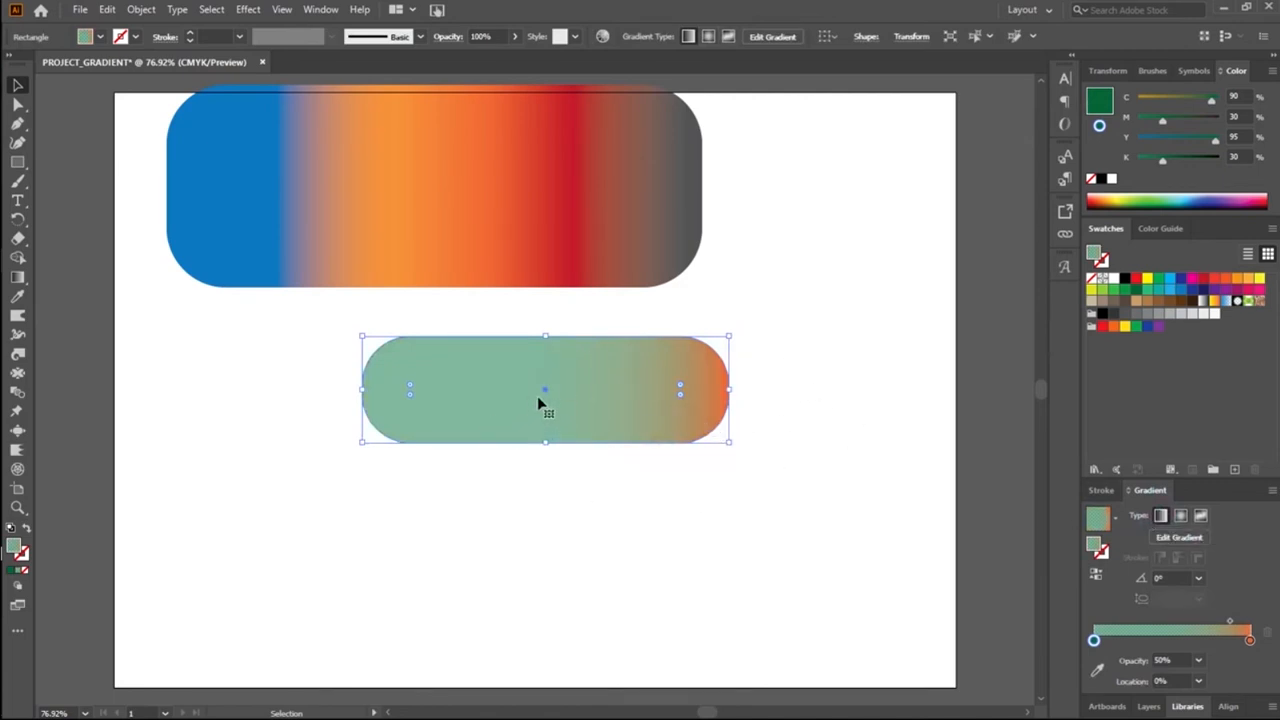
{"action": "left_click_drag", "start_coordinate": [549, 397], "coordinate": [484, 395]}
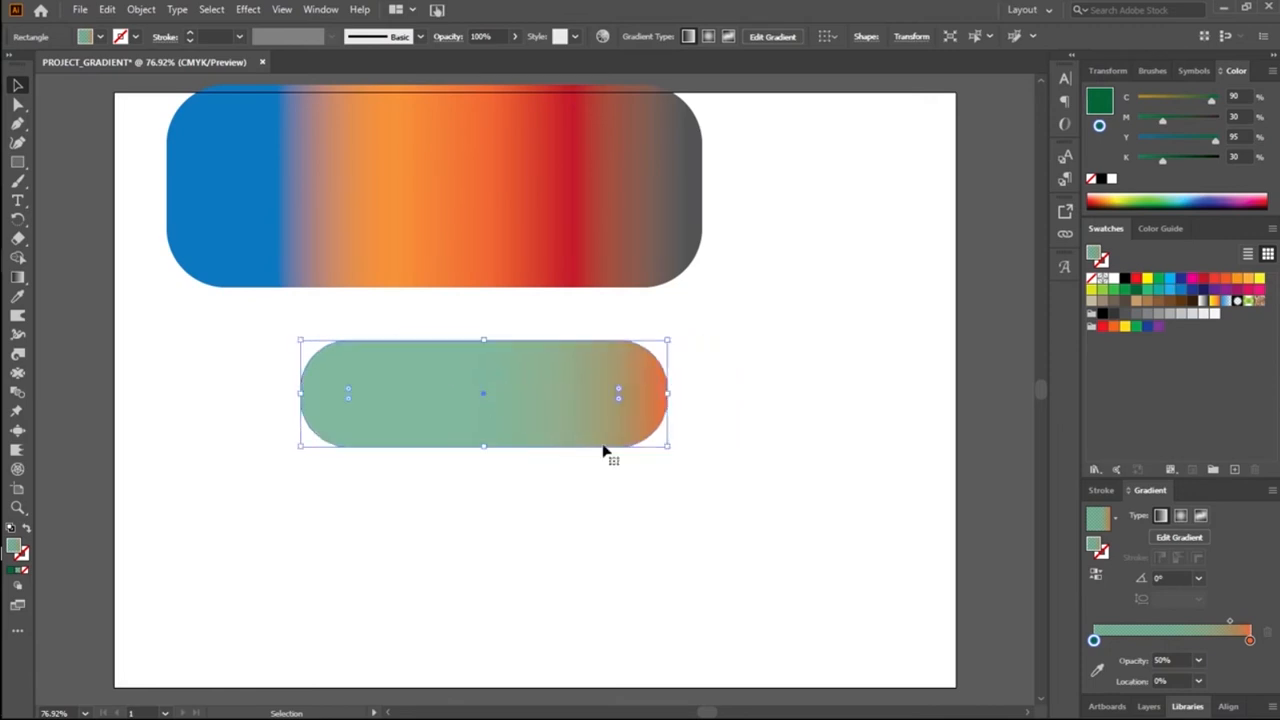
Step: Apply a freeform gradient to the pill and move its white colour point close to the pill's centre
{"action": "left_click", "coordinate": [1201, 515]}
{"action": "left_click", "coordinate": [1184, 536]}
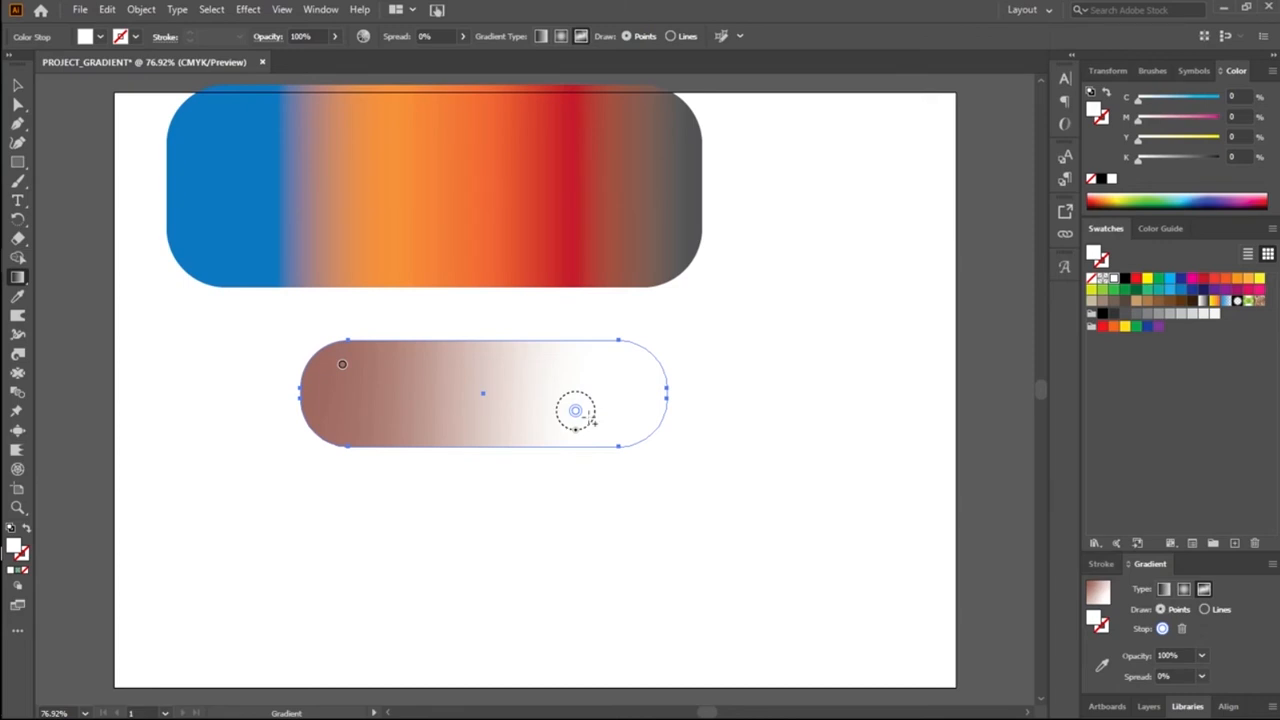
{"action": "left_click_drag", "start_coordinate": [579, 416], "coordinate": [466, 395]}
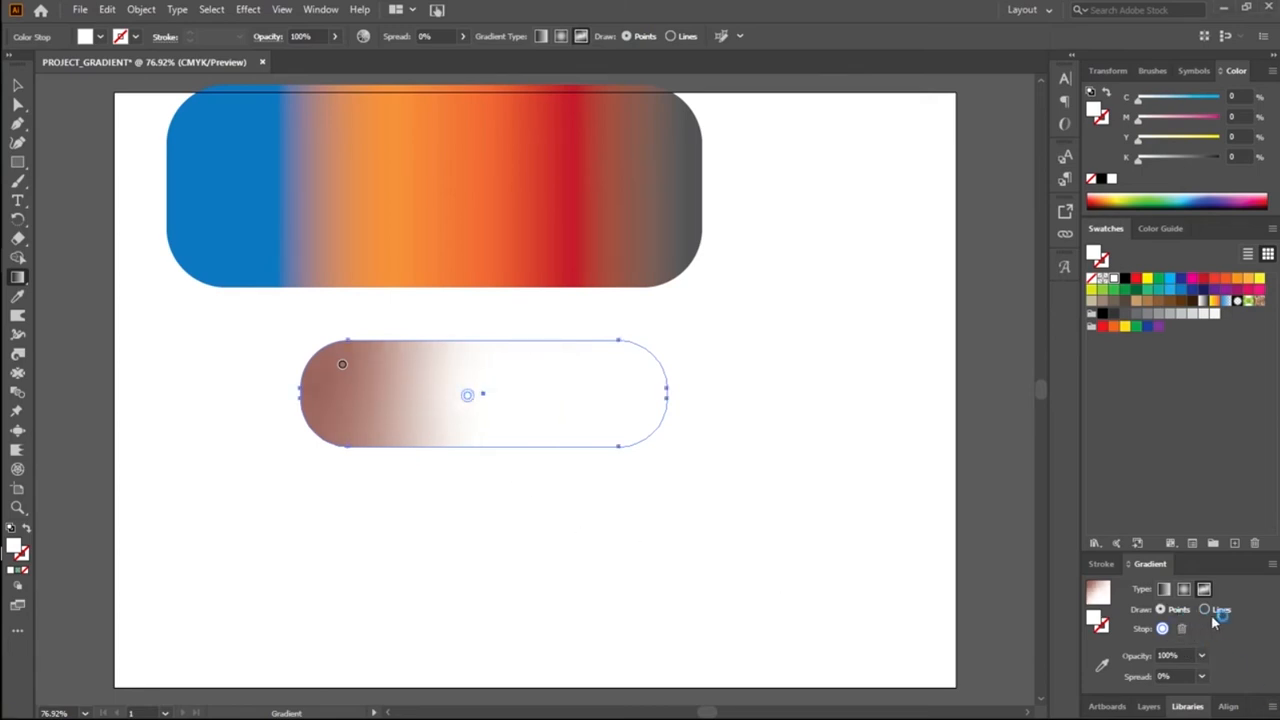
Step: Switch the freeform gradient to Lines mode and try to draw a colour line starting at the pill's centre
{"action": "left_click", "coordinate": [1205, 611]}
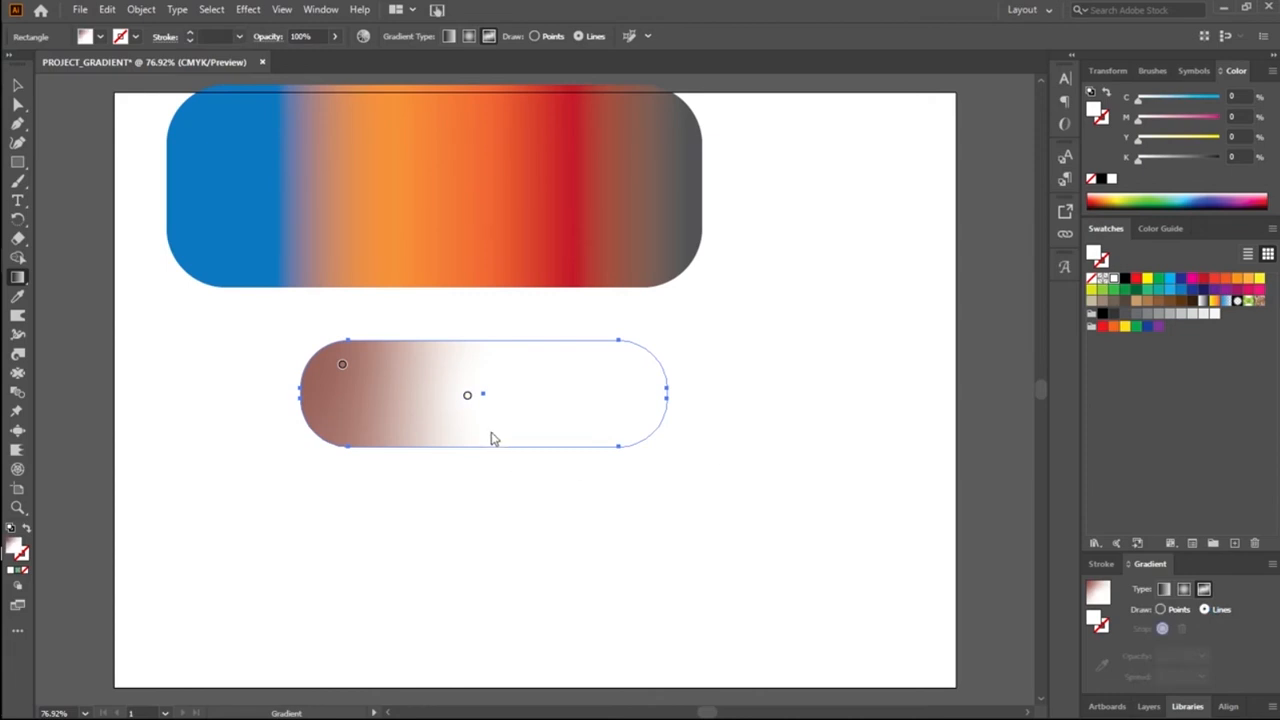
{"action": "left_click", "coordinate": [484, 398]}
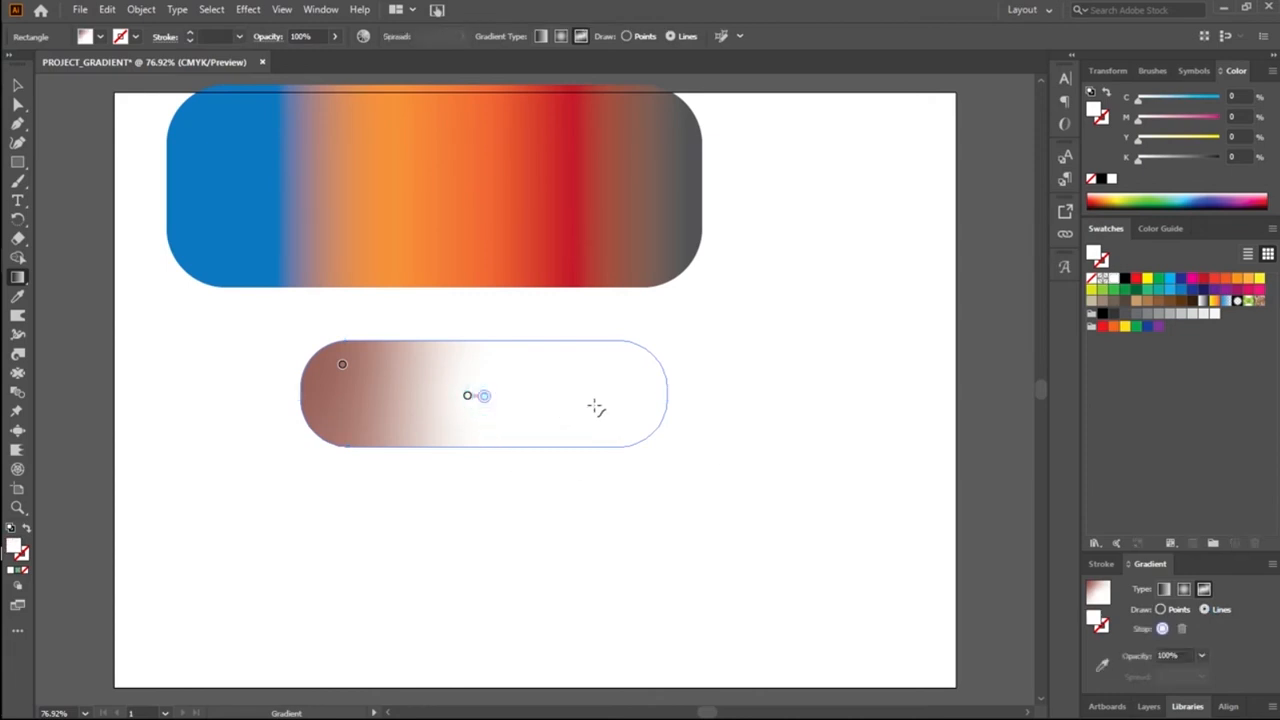
{"action": "left_click_drag", "start_coordinate": [486, 398], "coordinate": [677, 530]}
{"action": "key", "text": "Escape"}
Step: Try to recolour the freeform gradient through the fill's Color Picker with a green hue of 121°
{"action": "left_click", "coordinate": [1092, 618]}
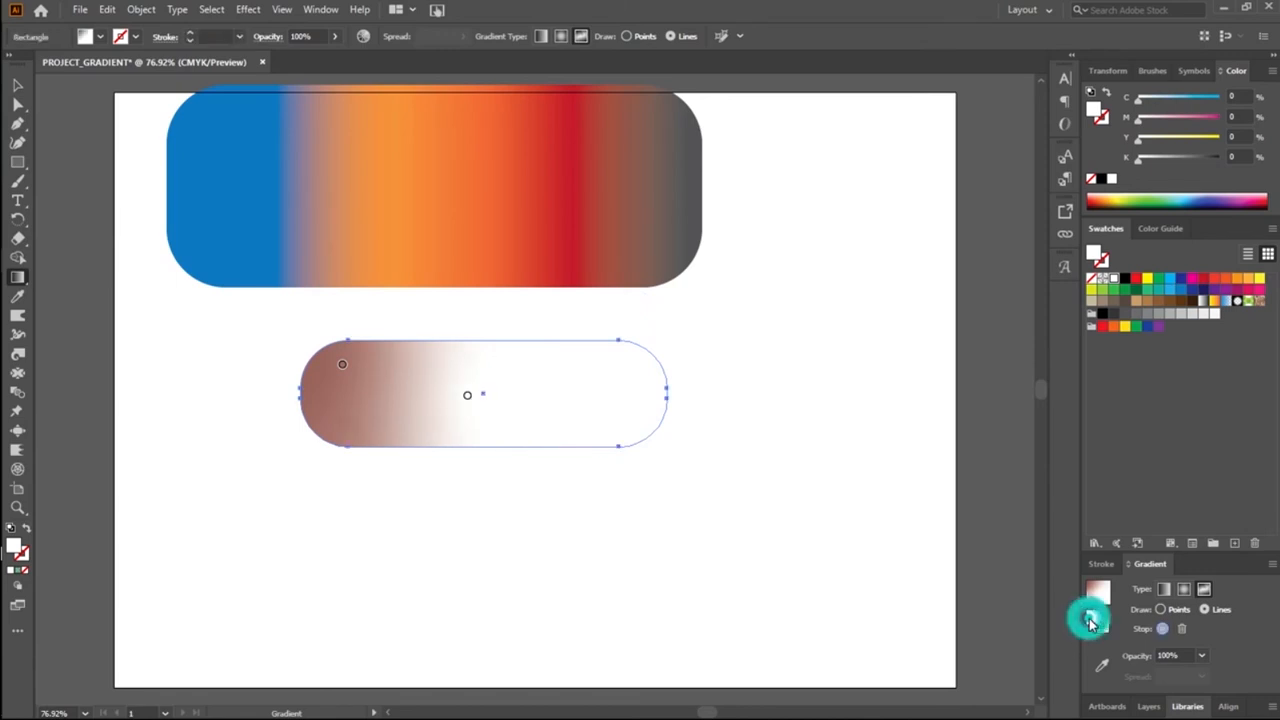
{"action": "double_click", "coordinate": [1094, 622]}
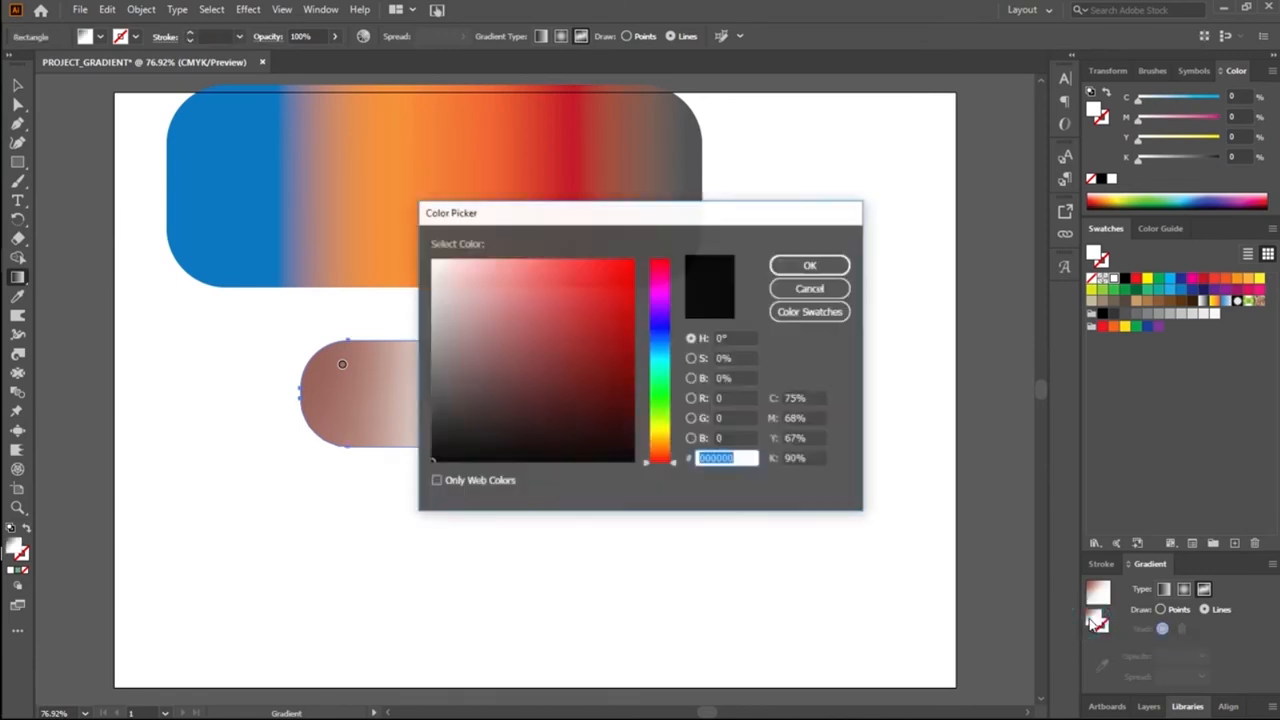
{"action": "left_click_drag", "start_coordinate": [592, 218], "coordinate": [998, 264]}
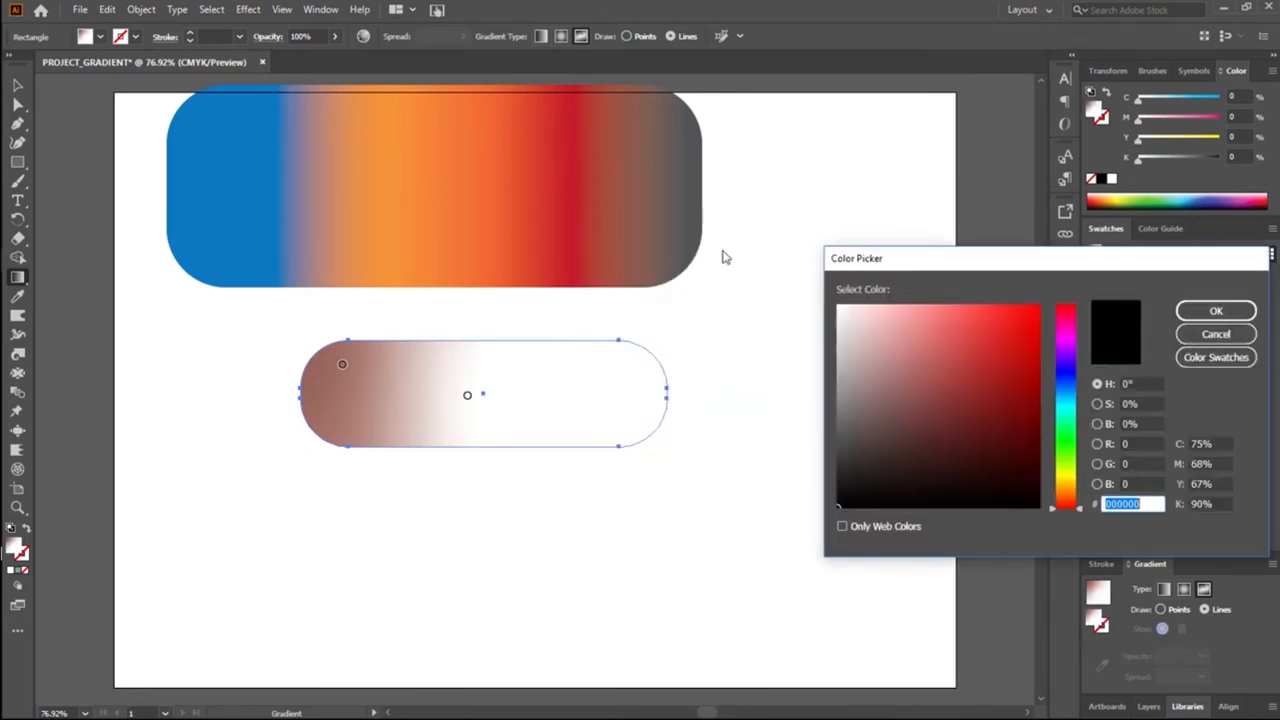
{"action": "left_click", "coordinate": [1068, 441]}
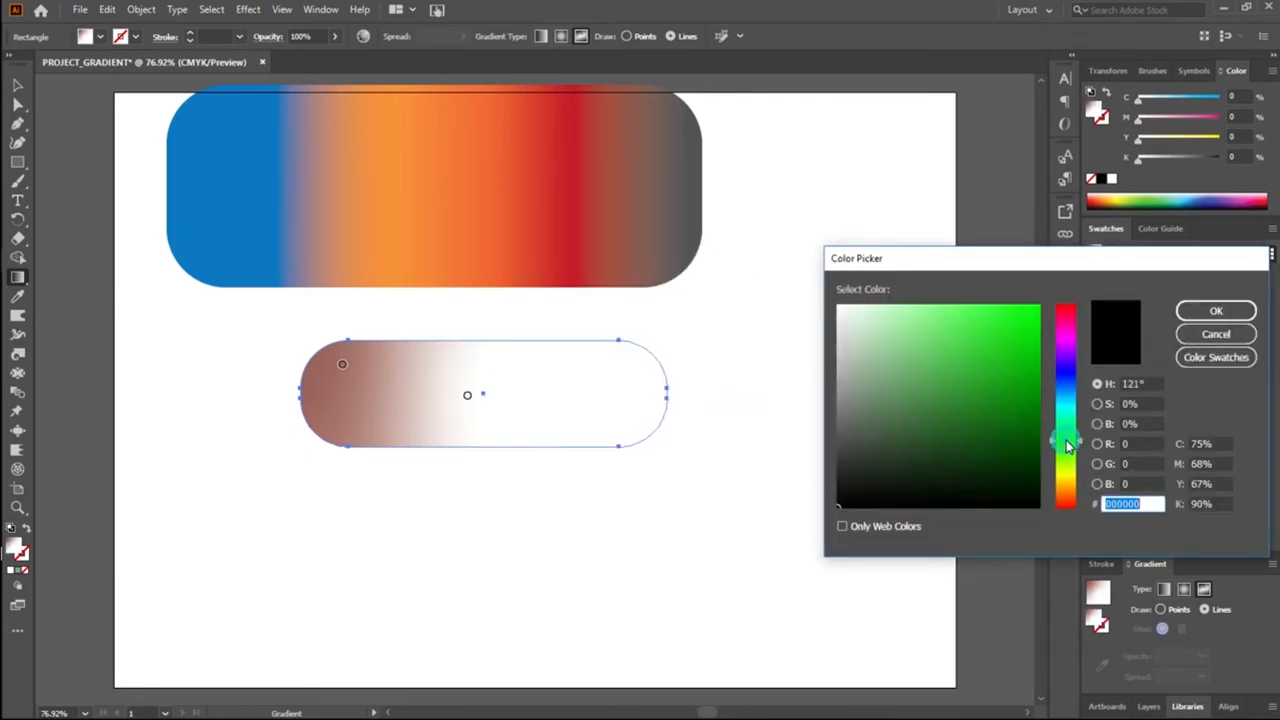
{"action": "left_click", "coordinate": [1207, 315]}
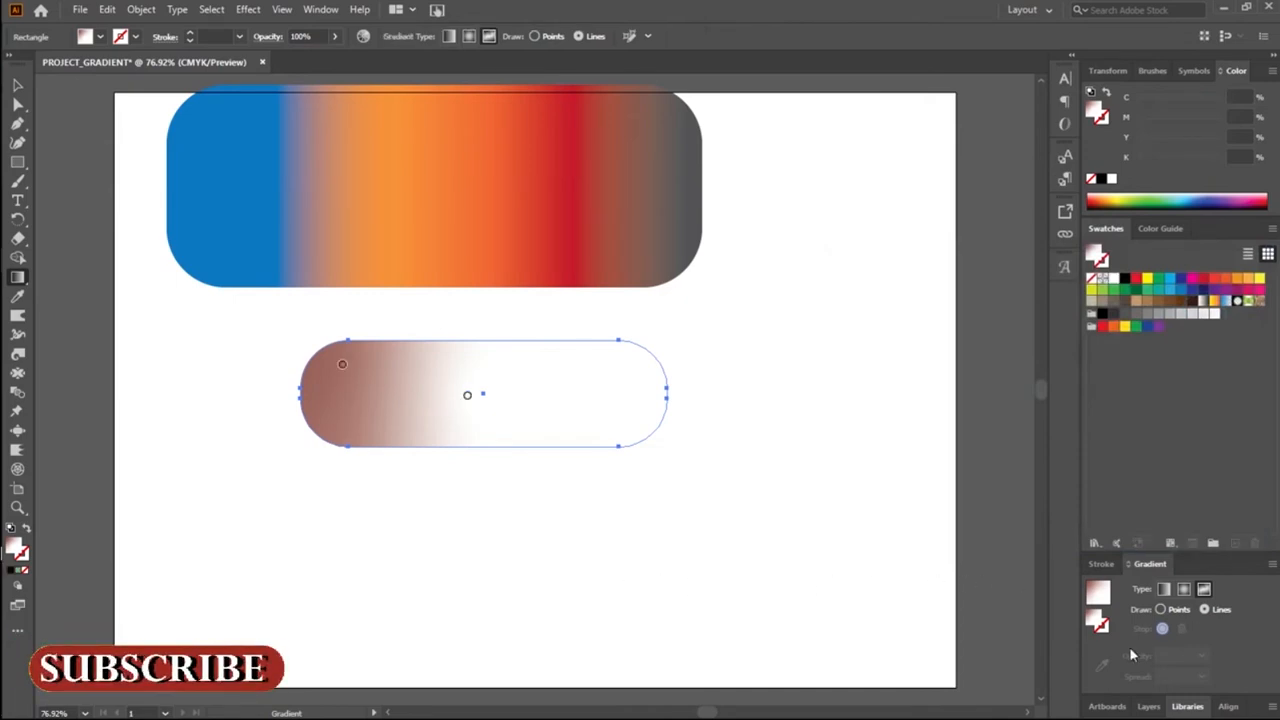
Step: Draw a freeform gradient line from the white colour stop through the brown stop to a new stop near the pill's left end
{"action": "left_click", "coordinate": [466, 395]}
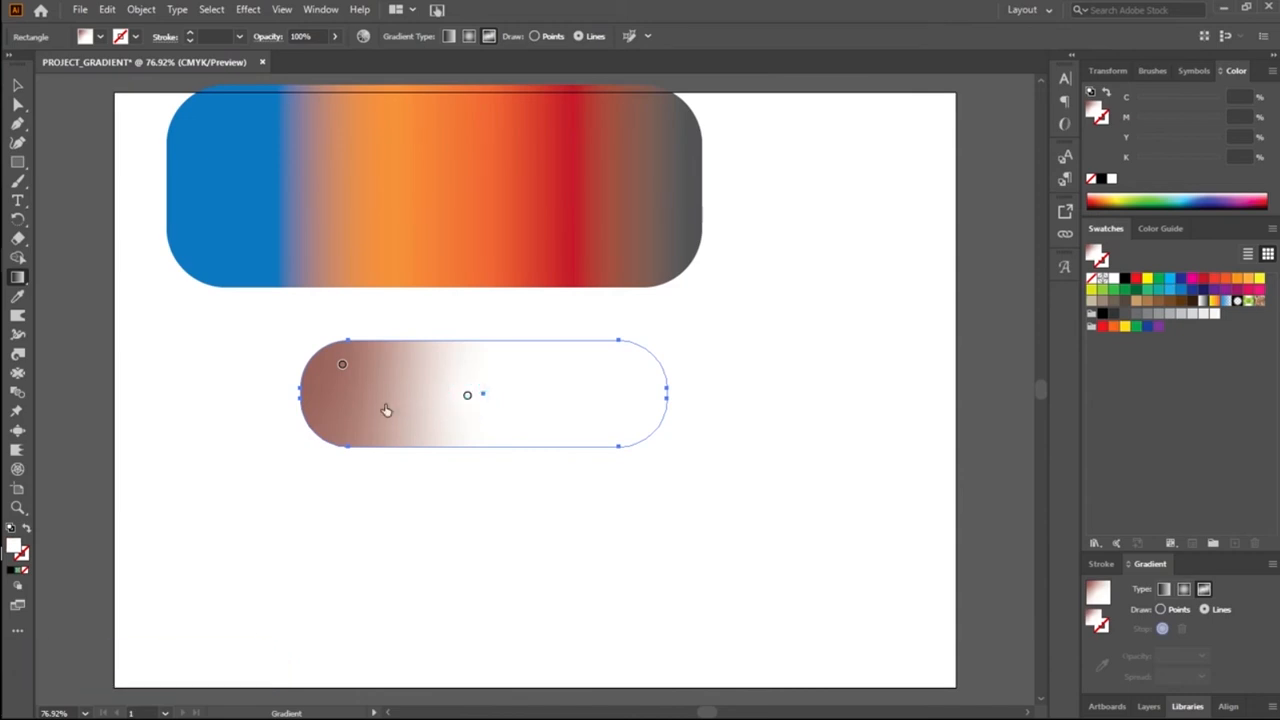
{"action": "left_click", "coordinate": [341, 366]}
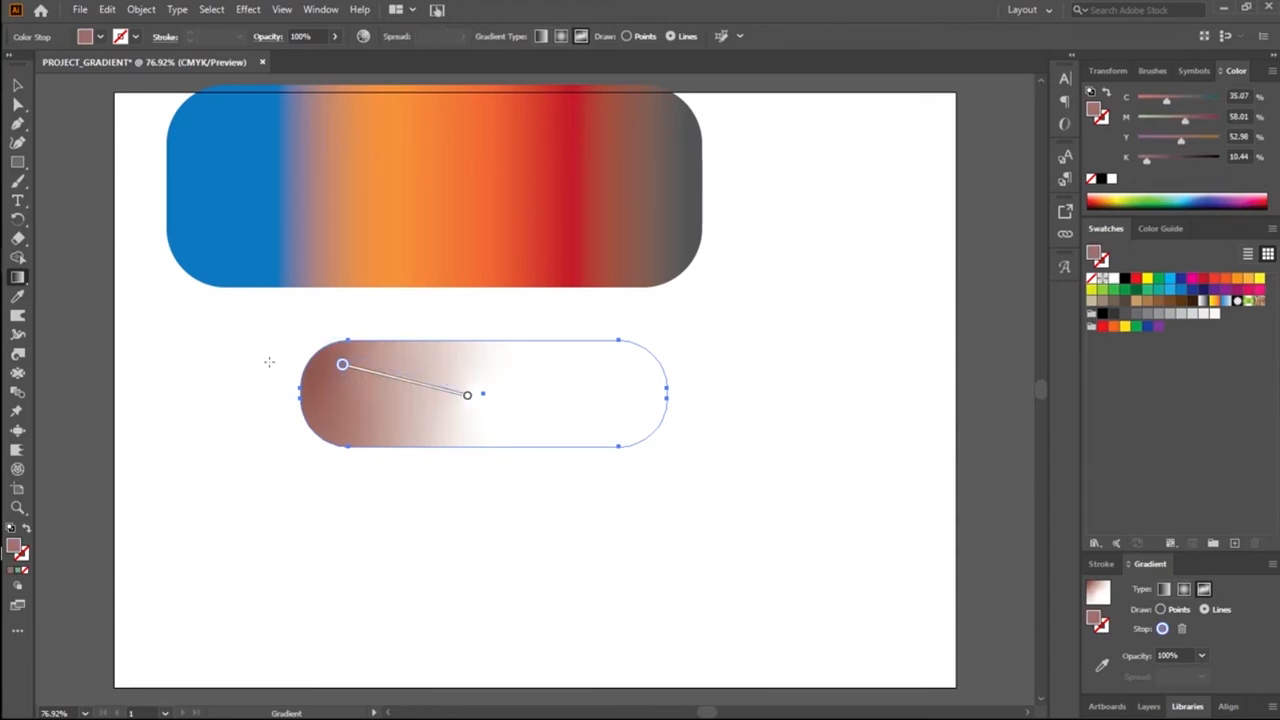
{"action": "left_click", "coordinate": [313, 396]}
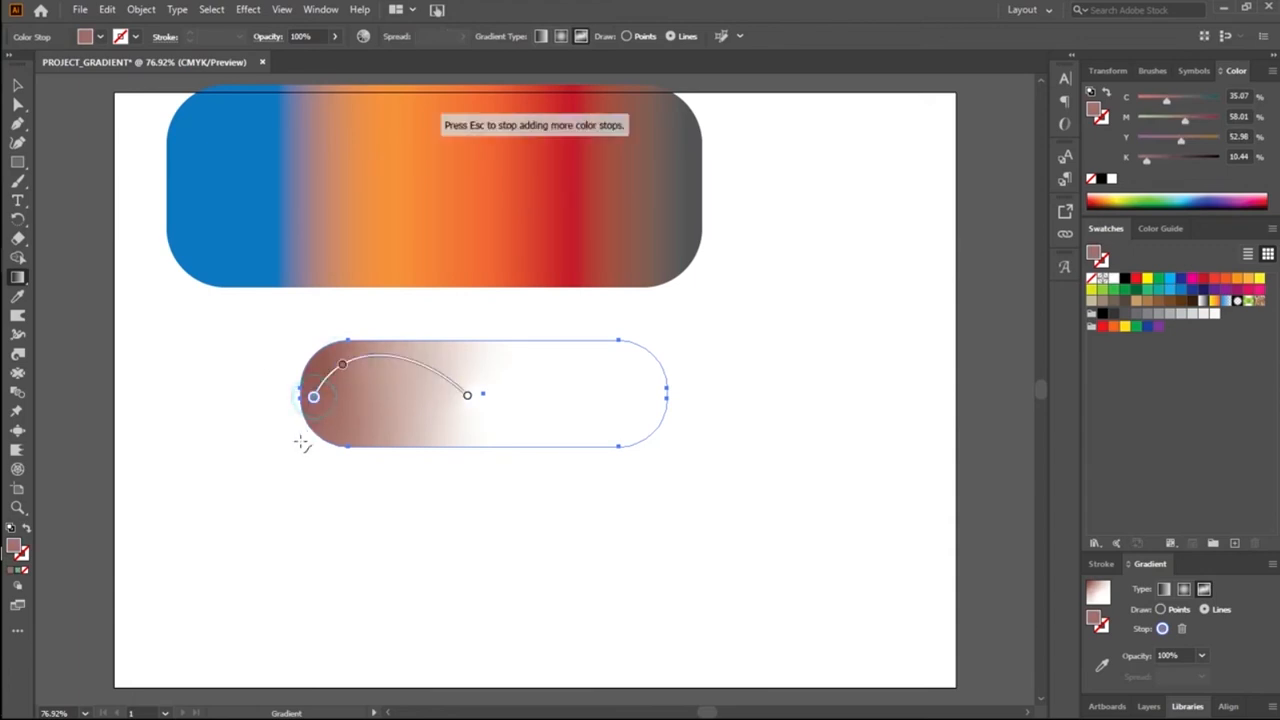
{"action": "left_click", "coordinate": [17, 85]}
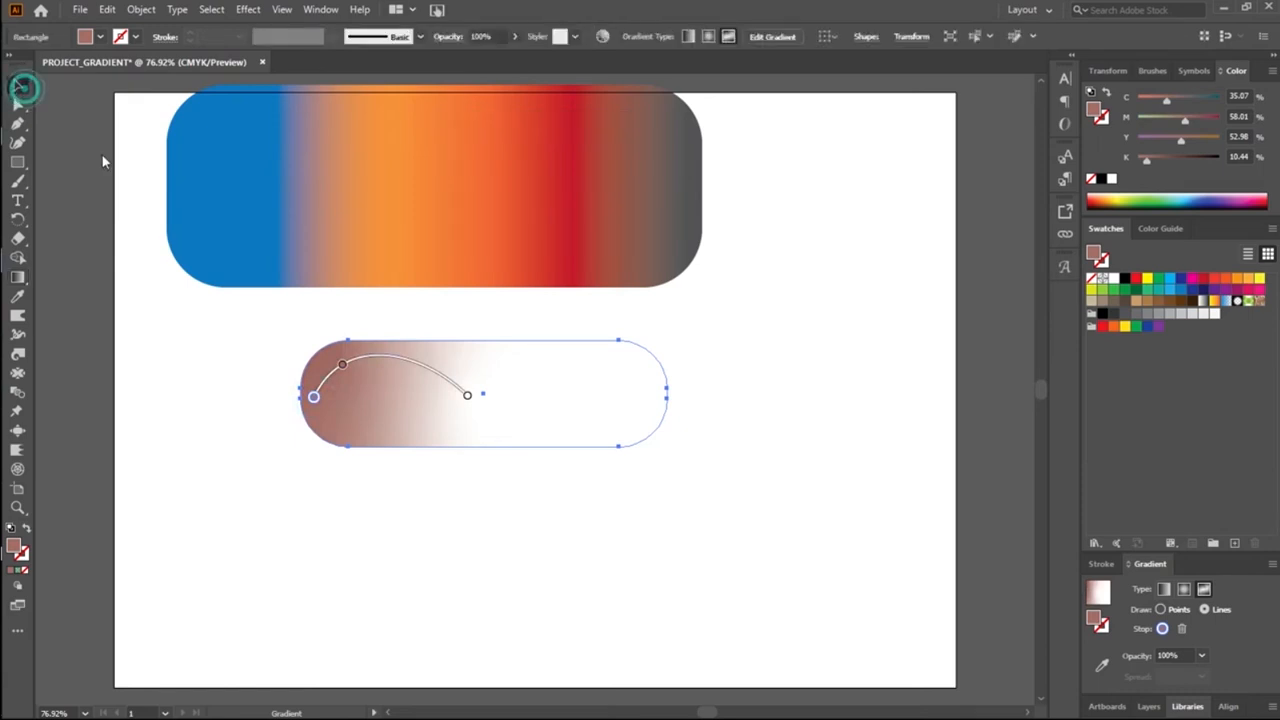
Step: Change the pill's gradient type to radial and delete the pill
{"action": "left_click", "coordinate": [350, 389]}
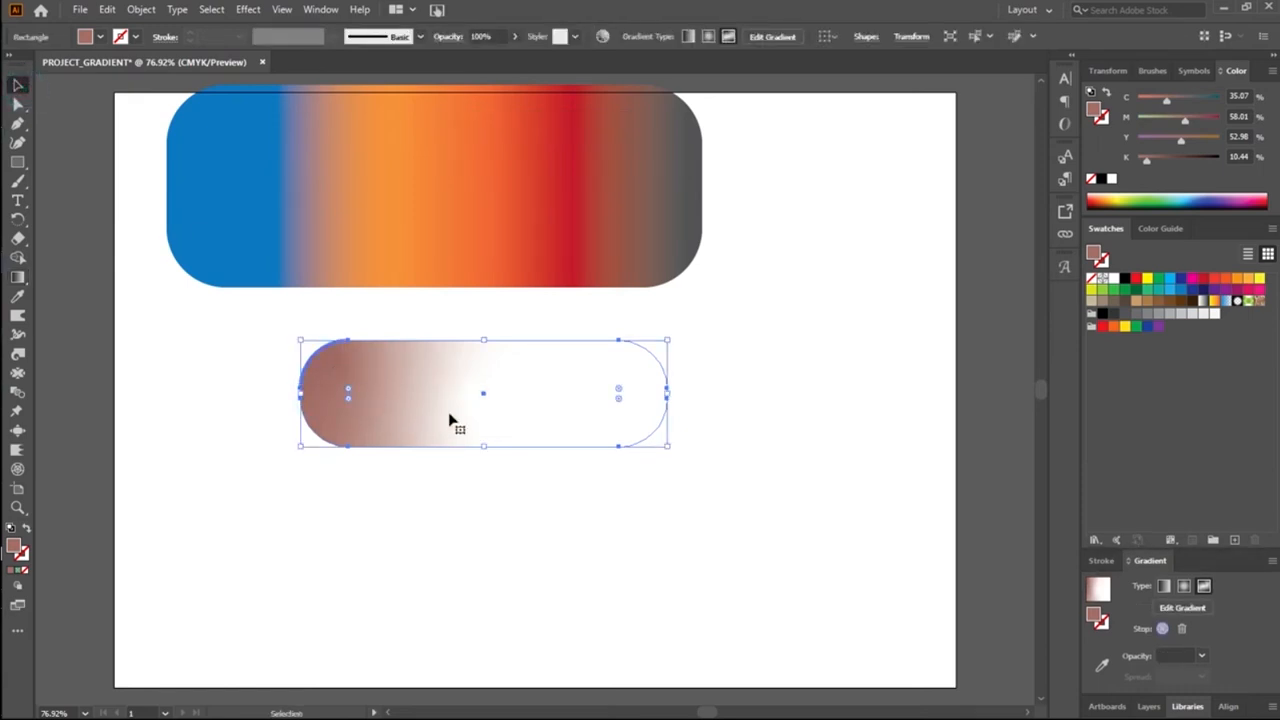
{"action": "left_click", "coordinate": [1184, 587]}
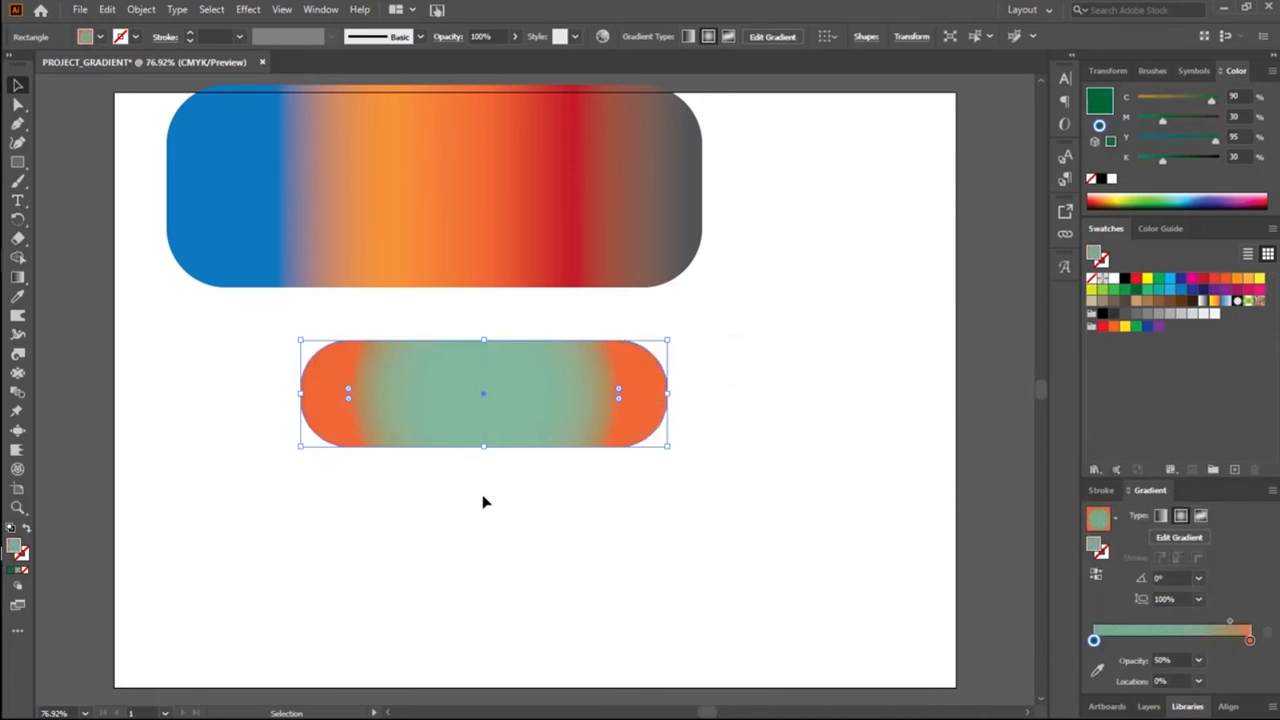
{"action": "key", "text": "Delete"}
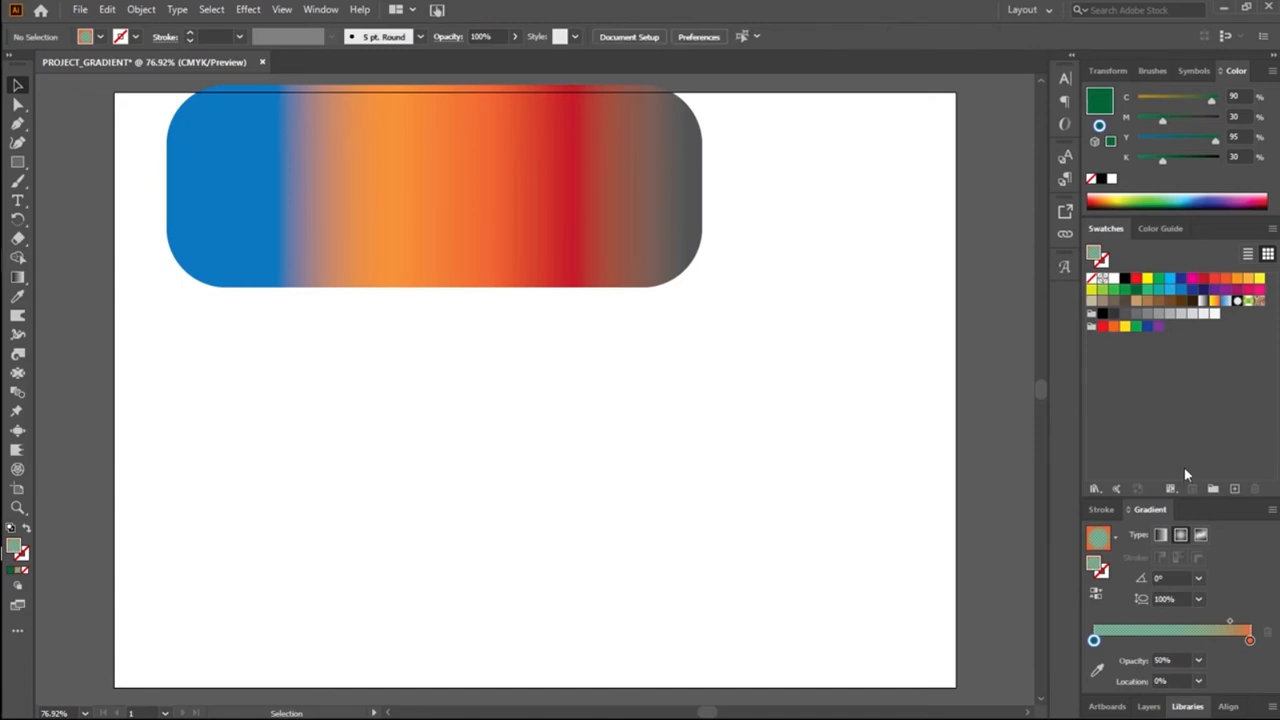
Step: Move the multicolour gradient shape fully onto the artboard and reduce its height to a slim bar along the artboard's top edge
{"action": "left_click_drag", "start_coordinate": [475, 229], "coordinate": [487, 283]}
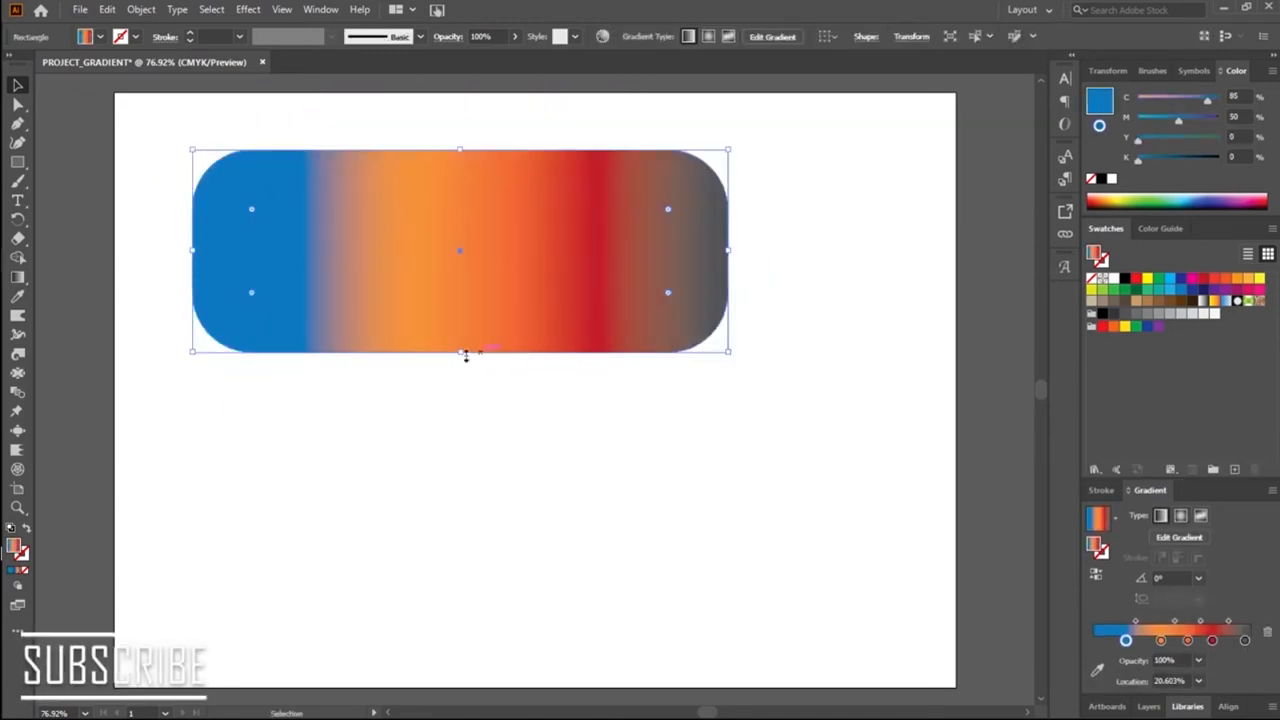
{"action": "left_click_drag", "start_coordinate": [460, 357], "coordinate": [377, 161]}
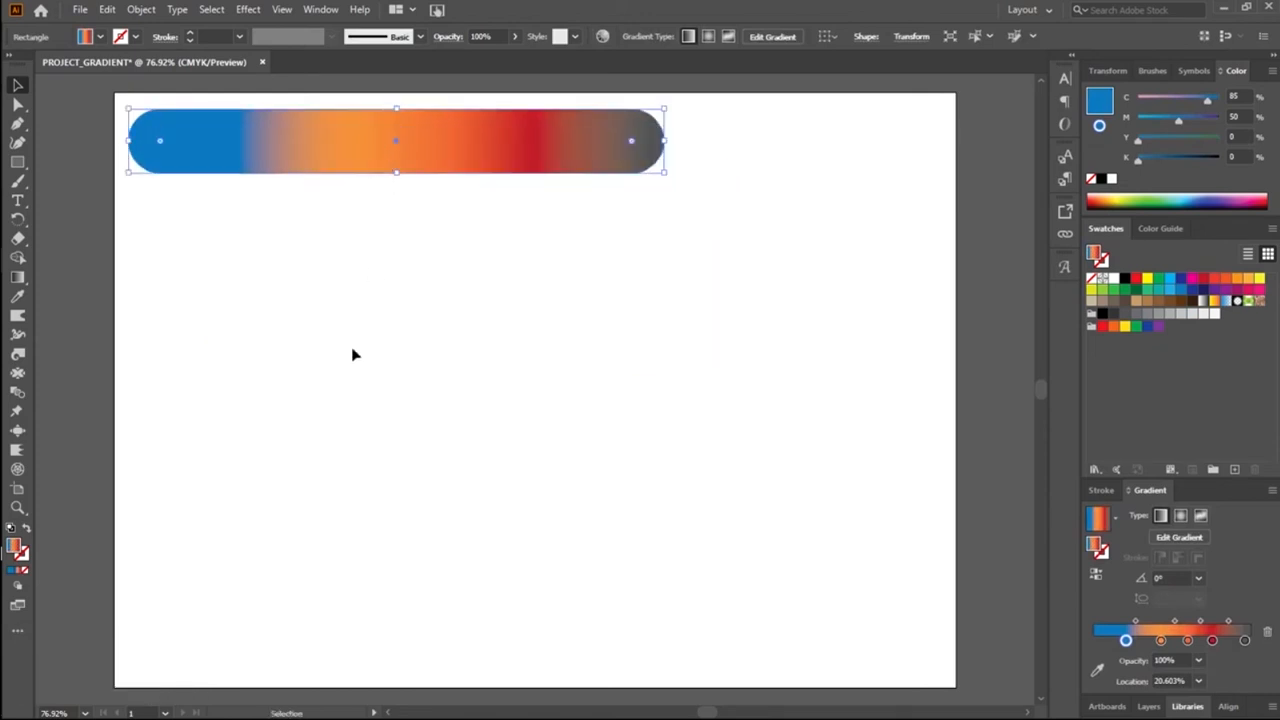
{"action": "left_click", "coordinate": [341, 376]}
Step: Draw a rectangle about 183 × 28 px below the gradient bar and fill it with the dark green swatch
{"action": "left_click", "coordinate": [20, 166]}
{"action": "left_click_drag", "start_coordinate": [276, 262], "coordinate": [461, 289]}
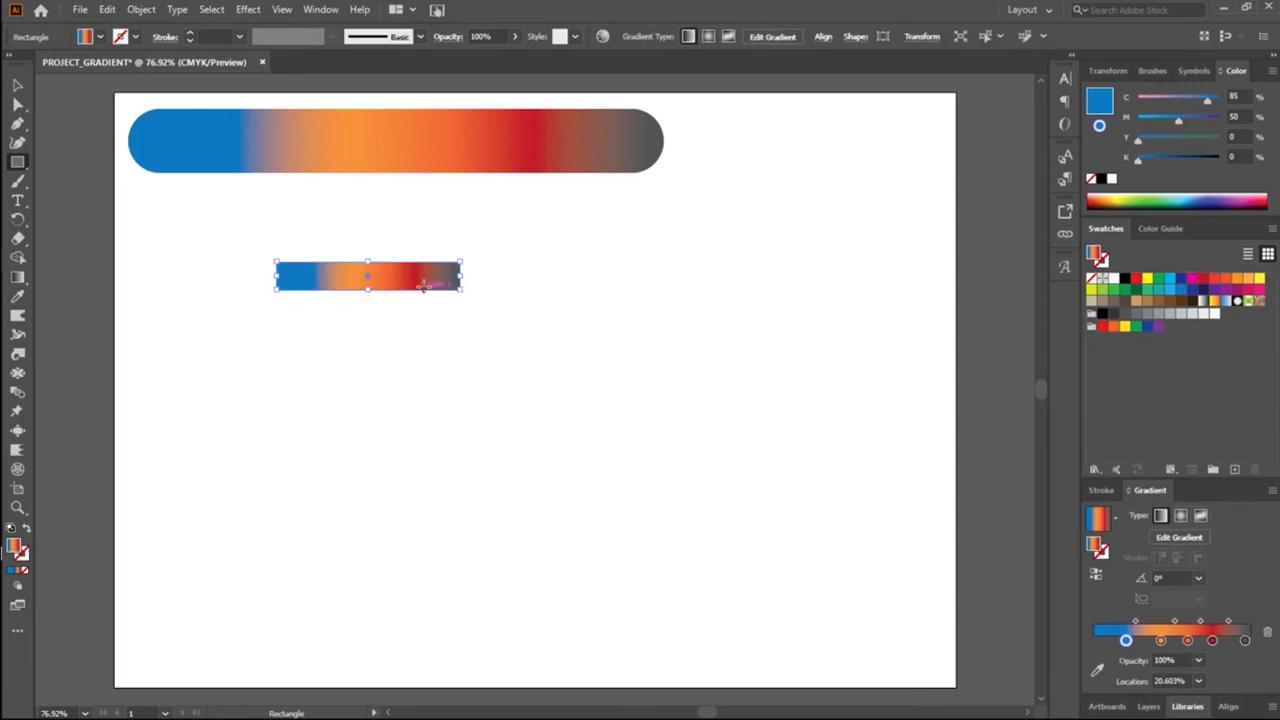
{"action": "left_click", "coordinate": [1135, 290]}
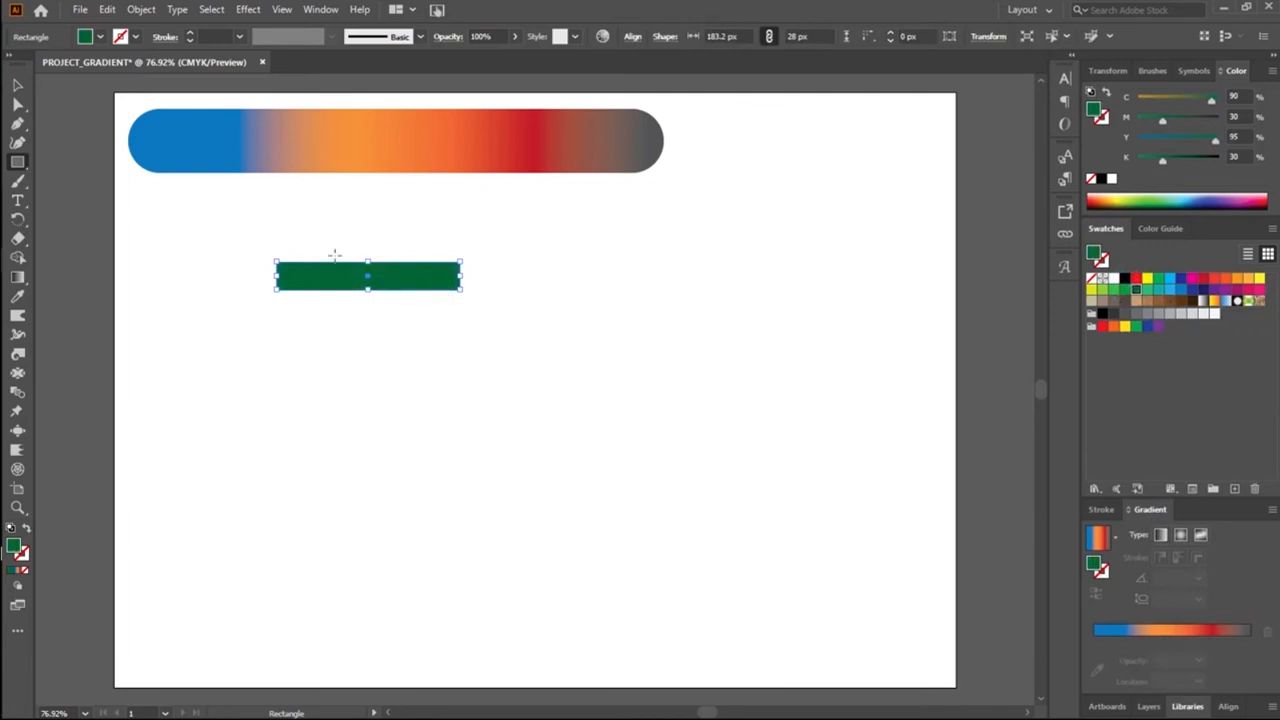
Step: Duplicate the green rectangle directly beneath itself and fill the copy with the Color Guide's next lighter tint, C72 M24 Y76 K24
{"action": "left_click", "coordinate": [17, 85]}
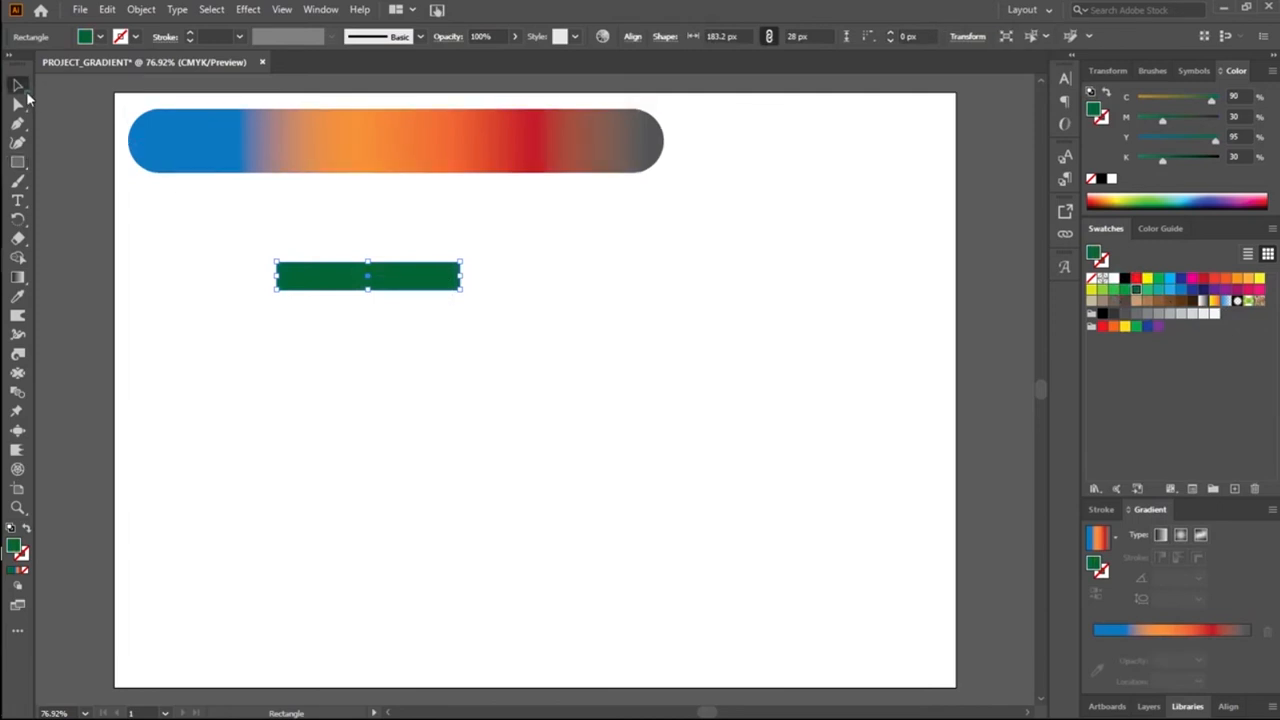
{"action": "left_click", "coordinate": [411, 286]}
{"action": "left_click_drag", "start_coordinate": [412, 282], "coordinate": [417, 311]}
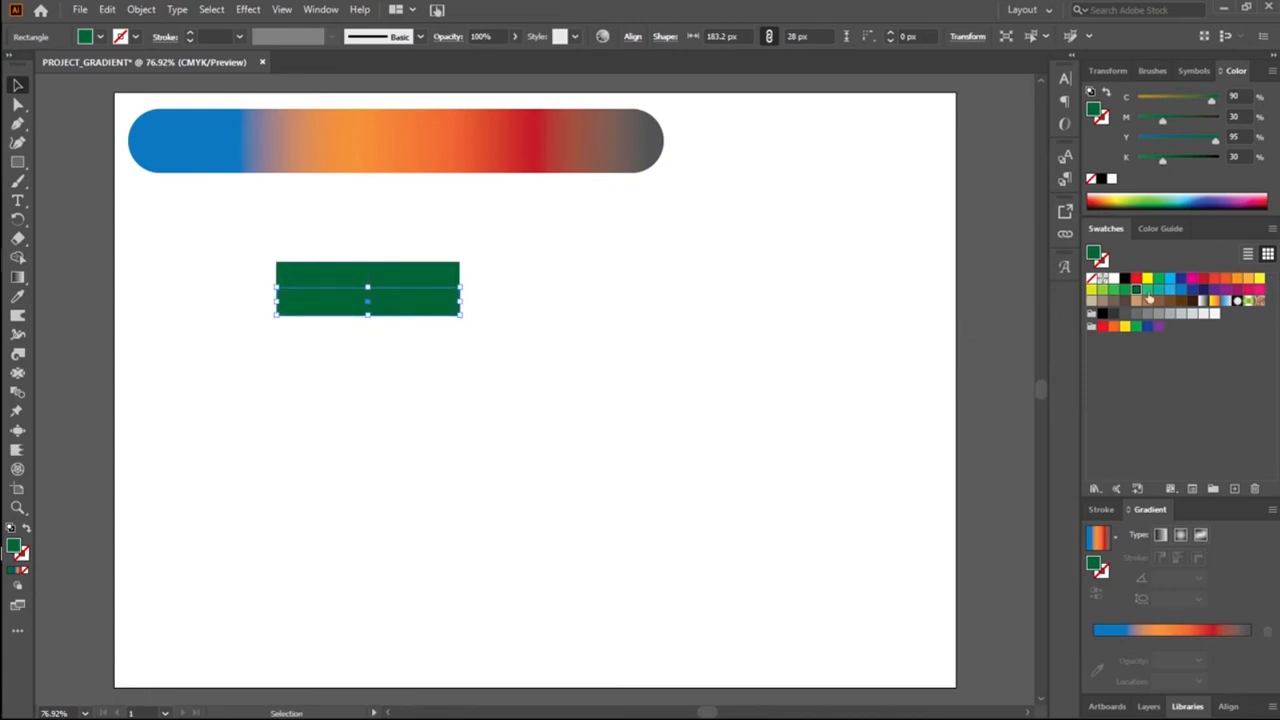
{"action": "left_click", "coordinate": [1158, 230]}
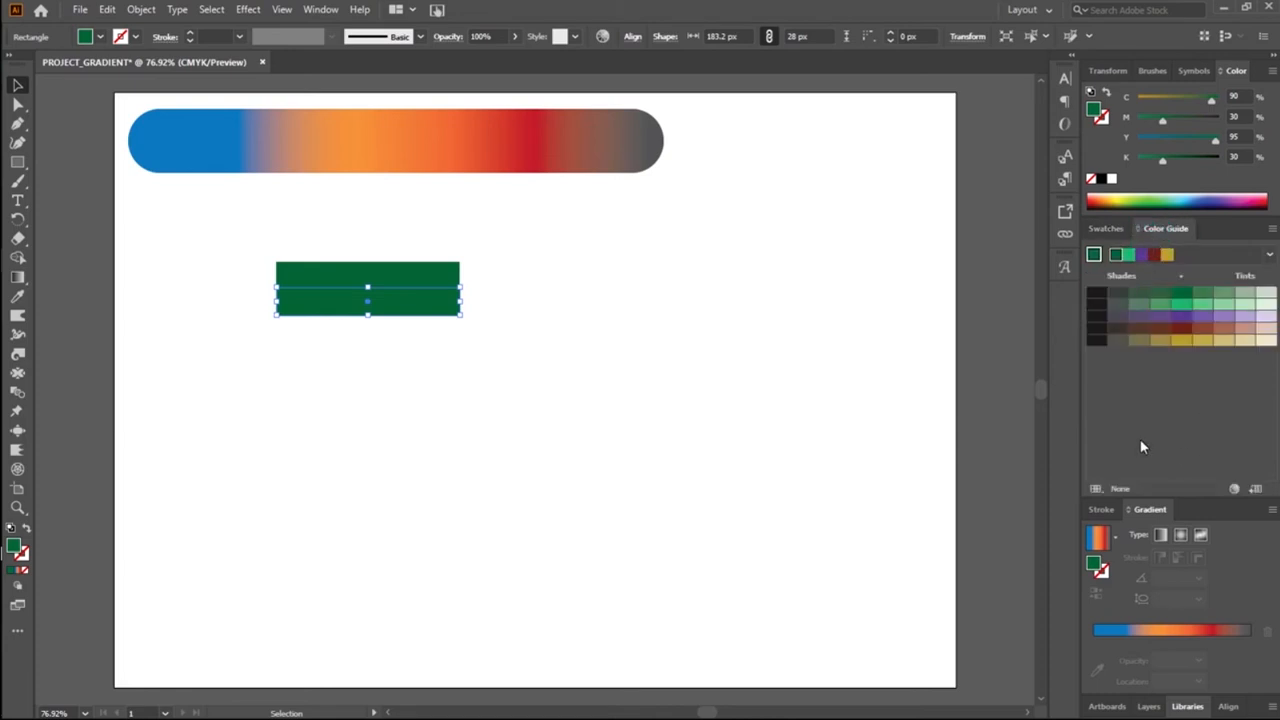
{"action": "left_click", "coordinate": [1182, 294]}
{"action": "left_click", "coordinate": [1201, 293]}
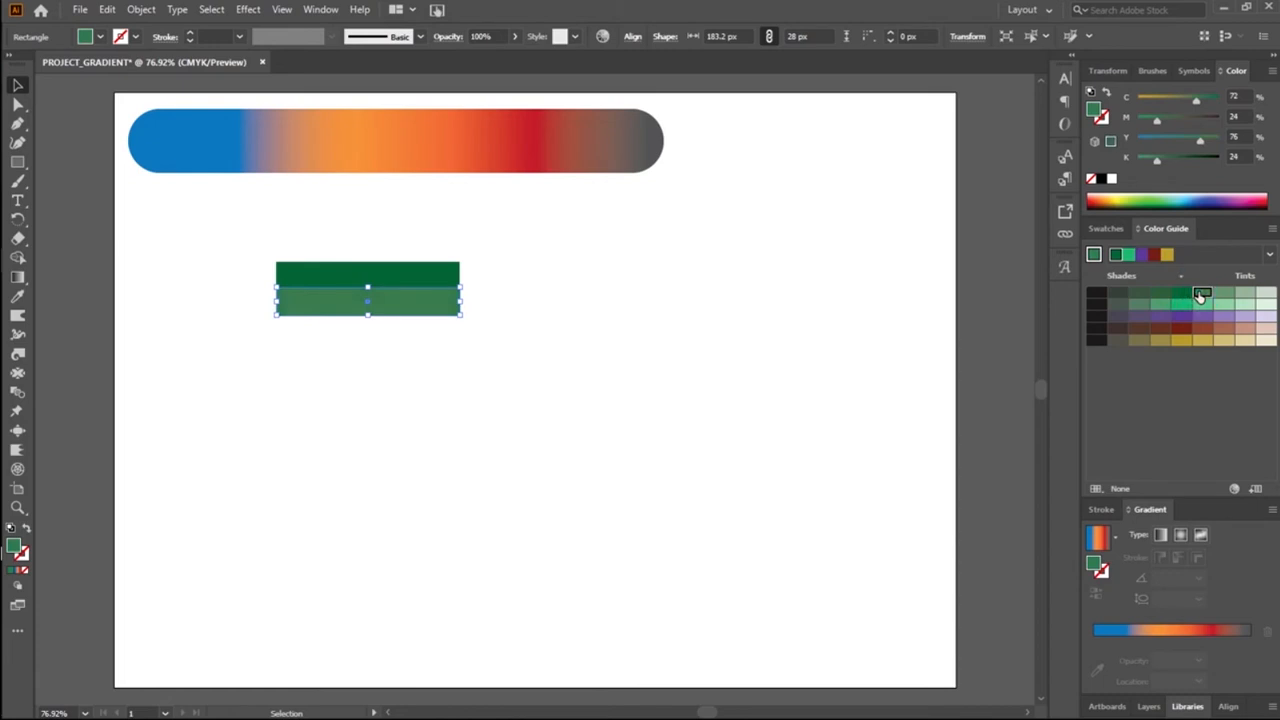
{"action": "left_click", "coordinate": [518, 410]}
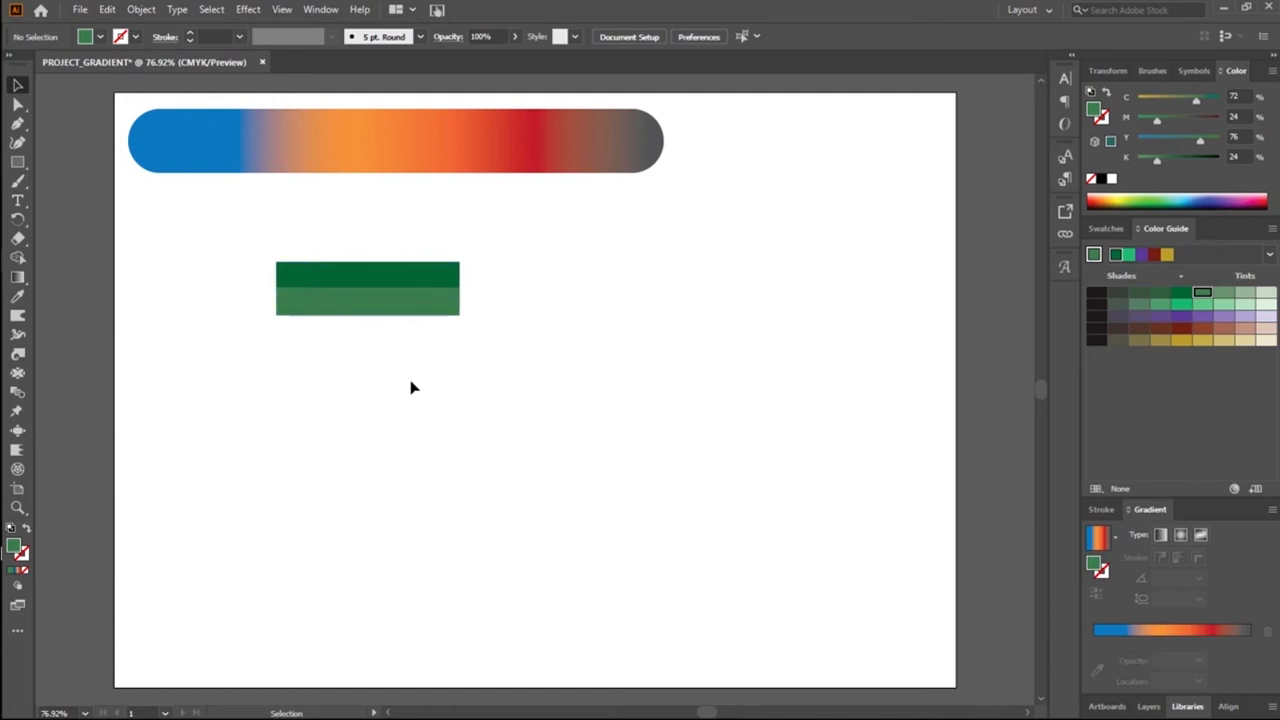
Step: Duplicate the second stripe directly below it and fill the copy with the Color Guide green C58.13 M0 Y60.22 K25
{"action": "left_click", "coordinate": [415, 311]}
{"action": "left_click_drag", "start_coordinate": [415, 316], "coordinate": [416, 343]}
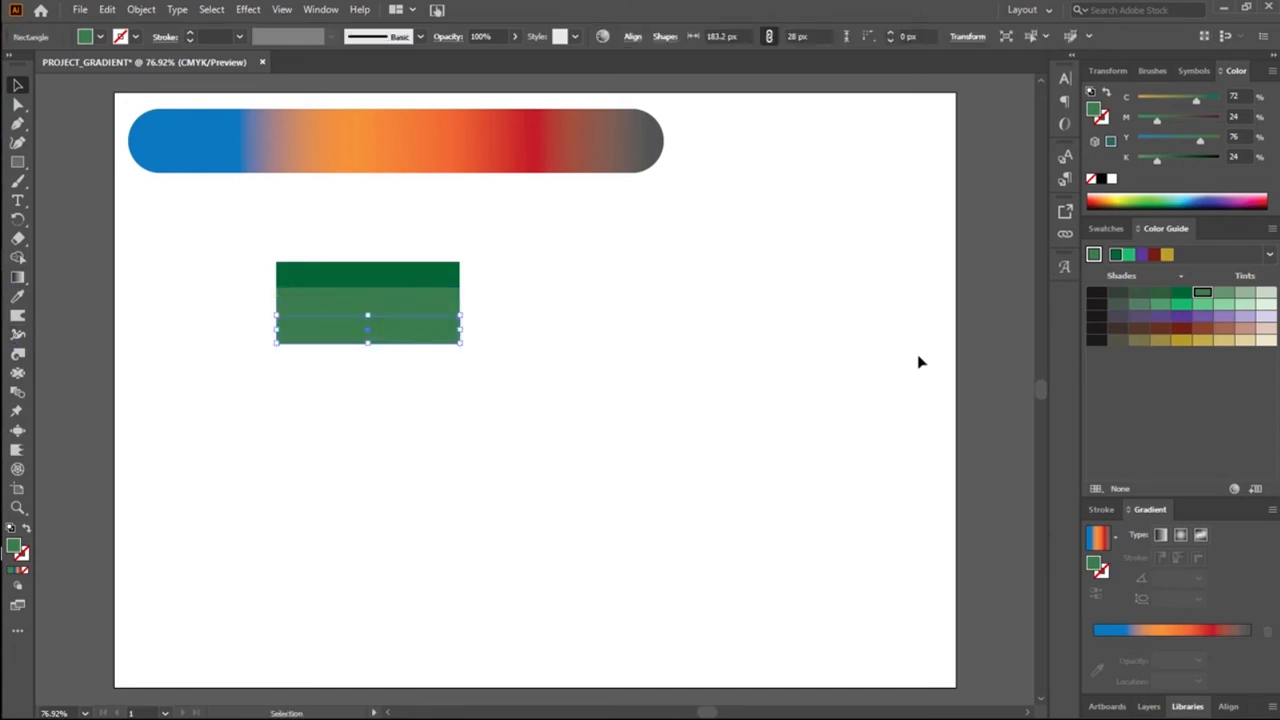
{"action": "left_click", "coordinate": [1205, 305]}
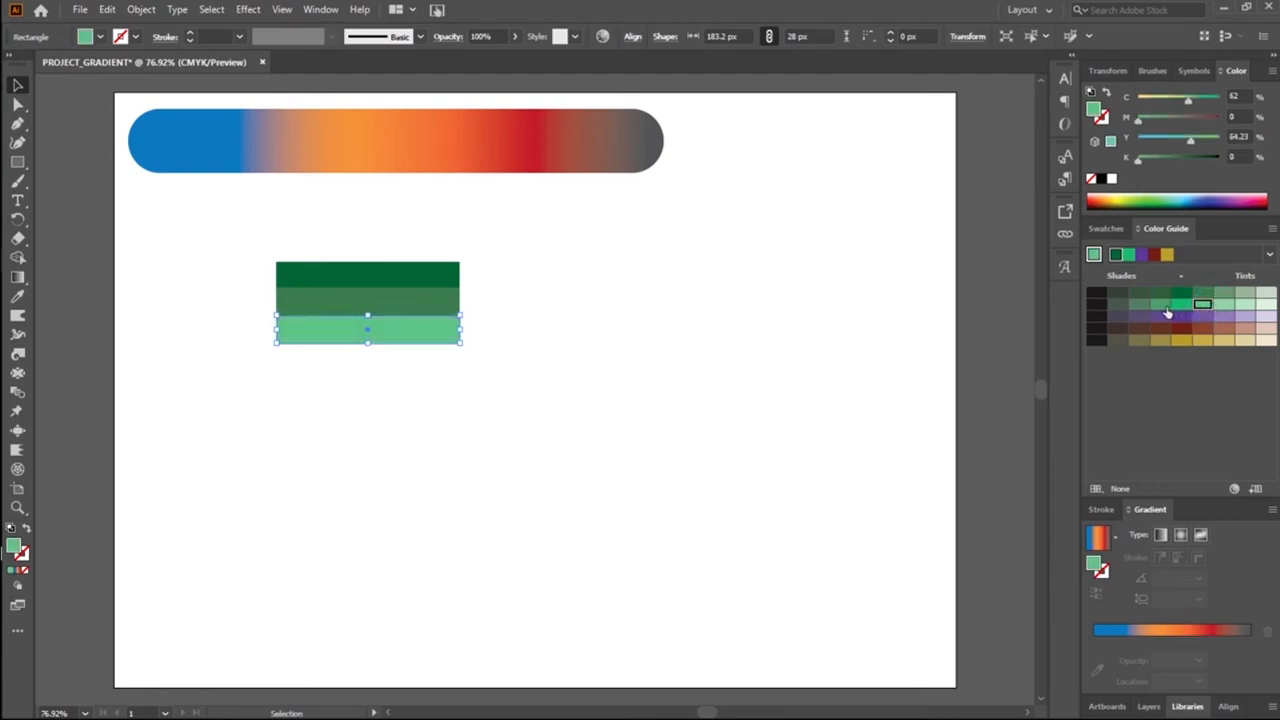
{"action": "left_click", "coordinate": [1162, 305]}
{"action": "left_click", "coordinate": [438, 366]}
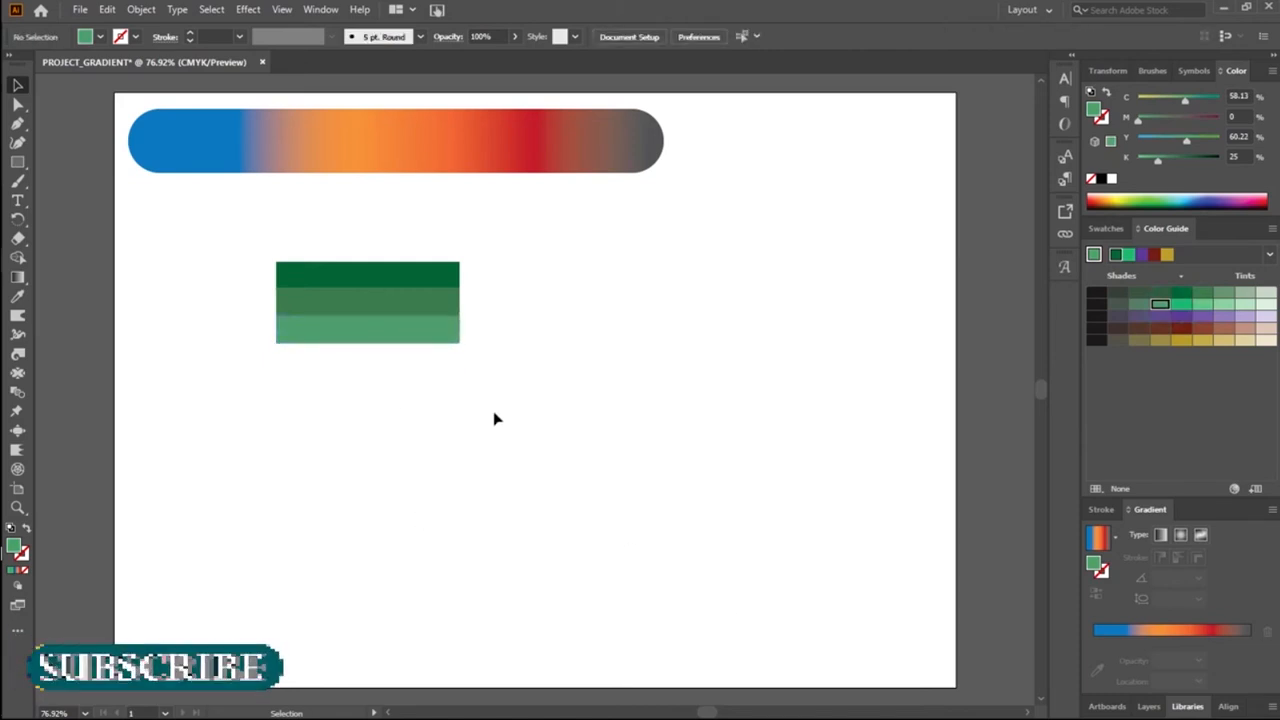
Step: Duplicate the third stripe directly below it and fill the copy with the pale green tint C31 M0 Y32.12 K0
{"action": "left_click", "coordinate": [393, 341]}
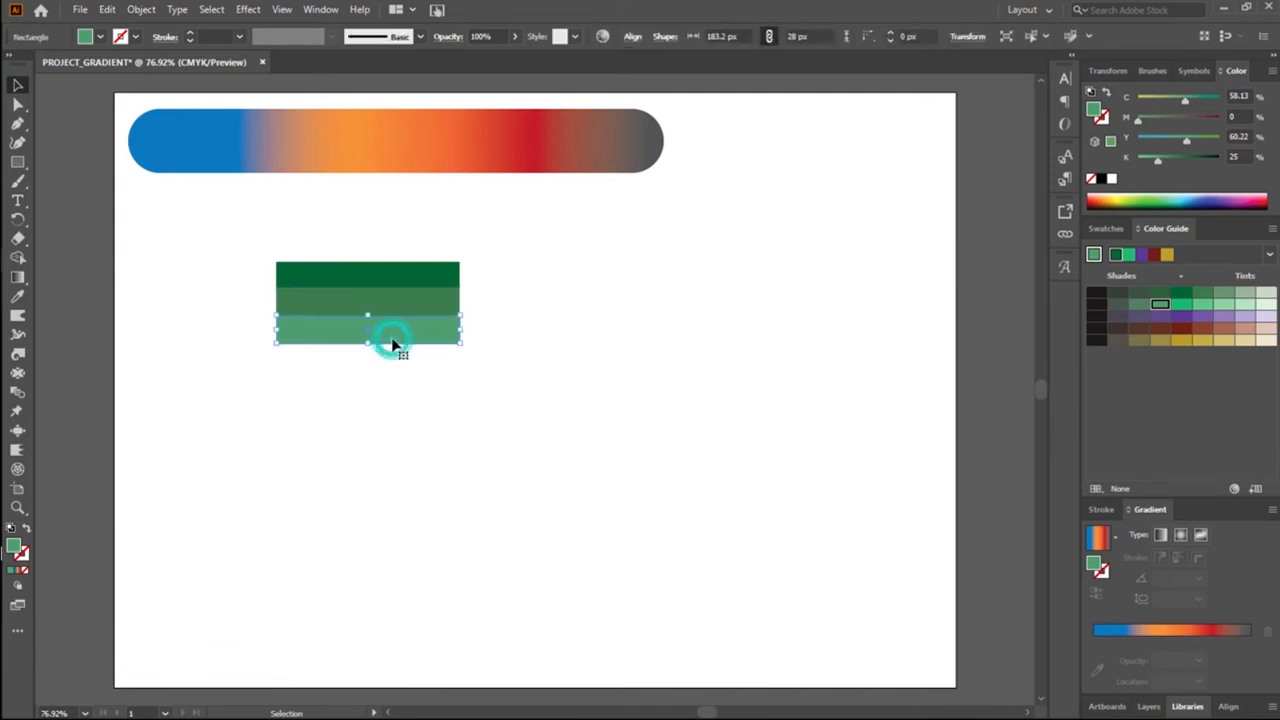
{"action": "left_click_drag", "start_coordinate": [392, 339], "coordinate": [393, 373]}
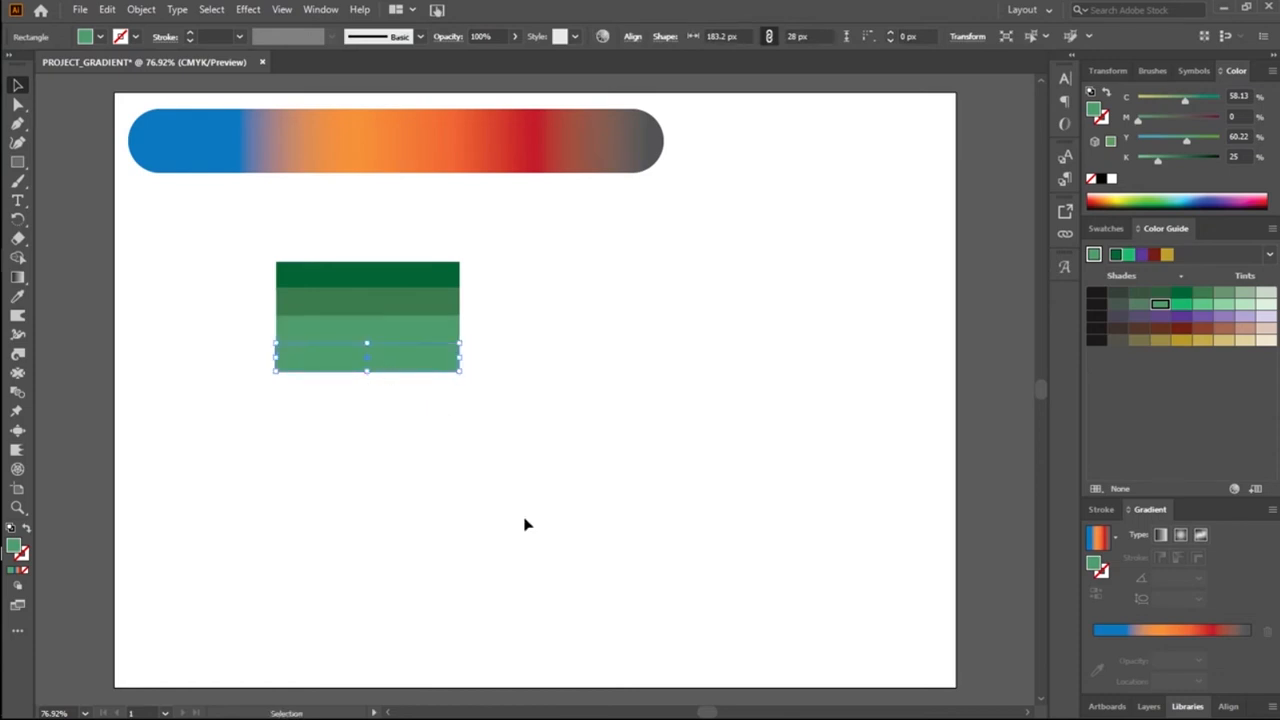
{"action": "left_click", "coordinate": [515, 523]}
{"action": "left_click", "coordinate": [419, 372]}
{"action": "left_click", "coordinate": [296, 440]}
{"action": "left_click", "coordinate": [389, 362]}
{"action": "left_click", "coordinate": [1244, 303]}
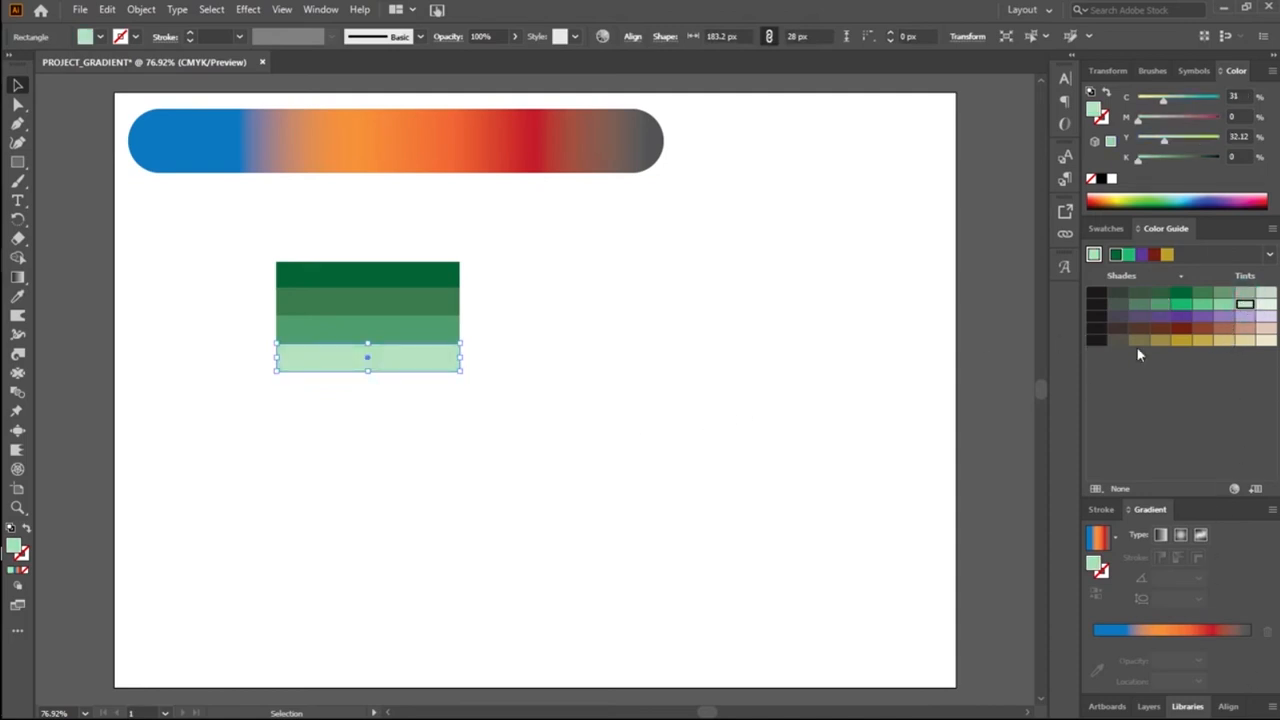
{"action": "left_click", "coordinate": [537, 400]}
Step: Duplicate the pale green stripe beneath itself and nudge the copy into line with the stack
{"action": "left_click", "coordinate": [421, 368]}
{"action": "left_click_drag", "start_coordinate": [422, 372], "coordinate": [424, 399]}
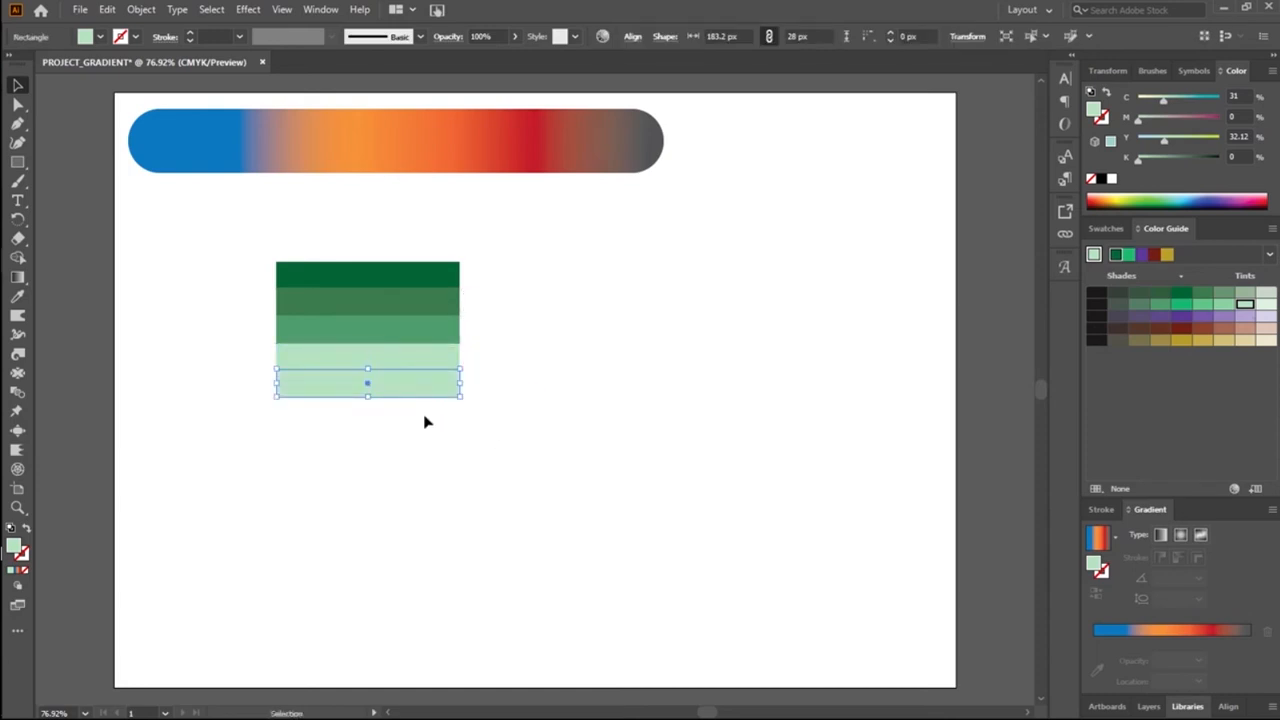
{"action": "key", "text": "Left"}
{"action": "key", "text": "Down"}
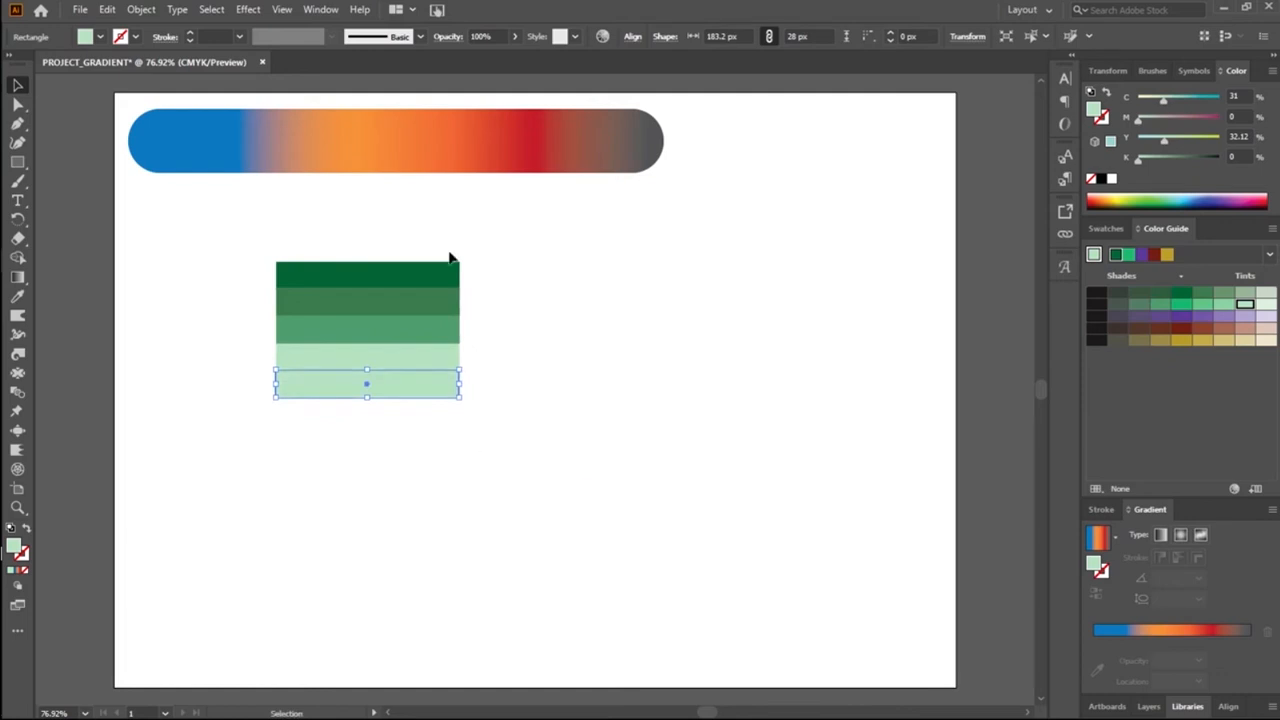
{"action": "left_click", "coordinate": [529, 200]}
Step: Fill the lowest stripe with the palest green tint from the Color Guide, C15.5 M0 Y16.06 K0
{"action": "left_click", "coordinate": [394, 392]}
{"action": "left_click", "coordinate": [397, 432]}
{"action": "left_click", "coordinate": [394, 392]}
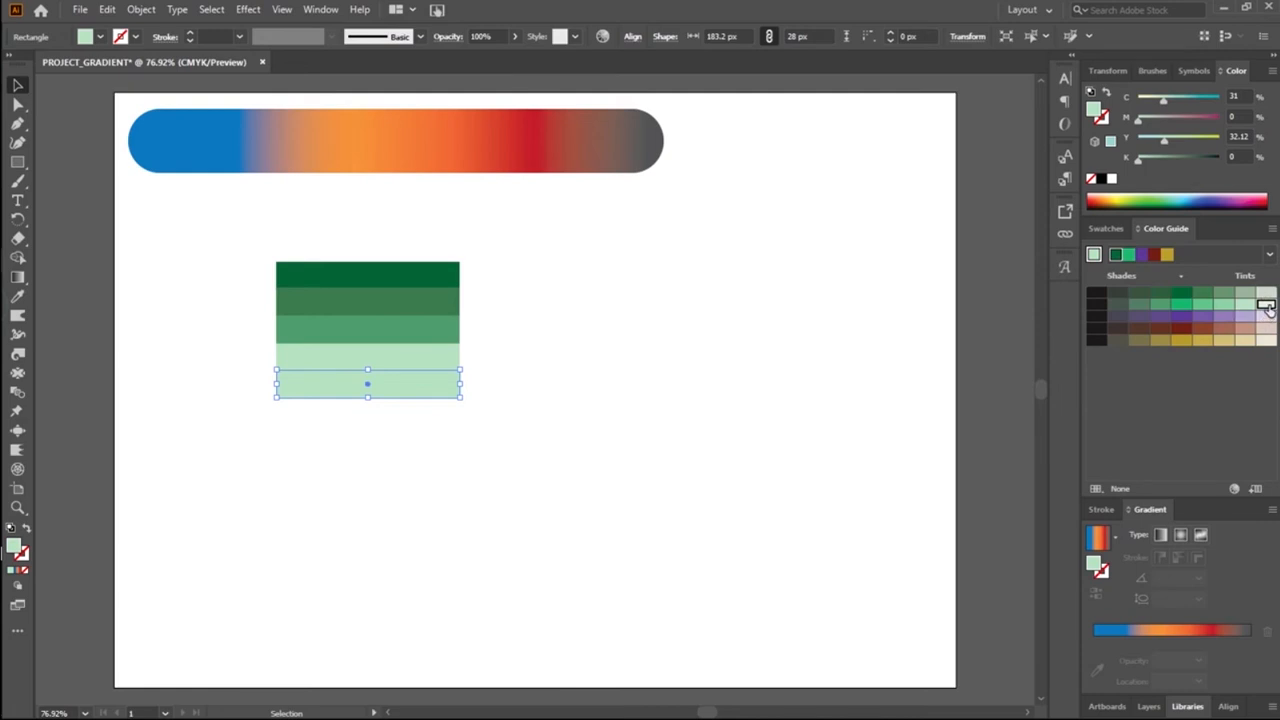
{"action": "left_click", "coordinate": [1266, 305]}
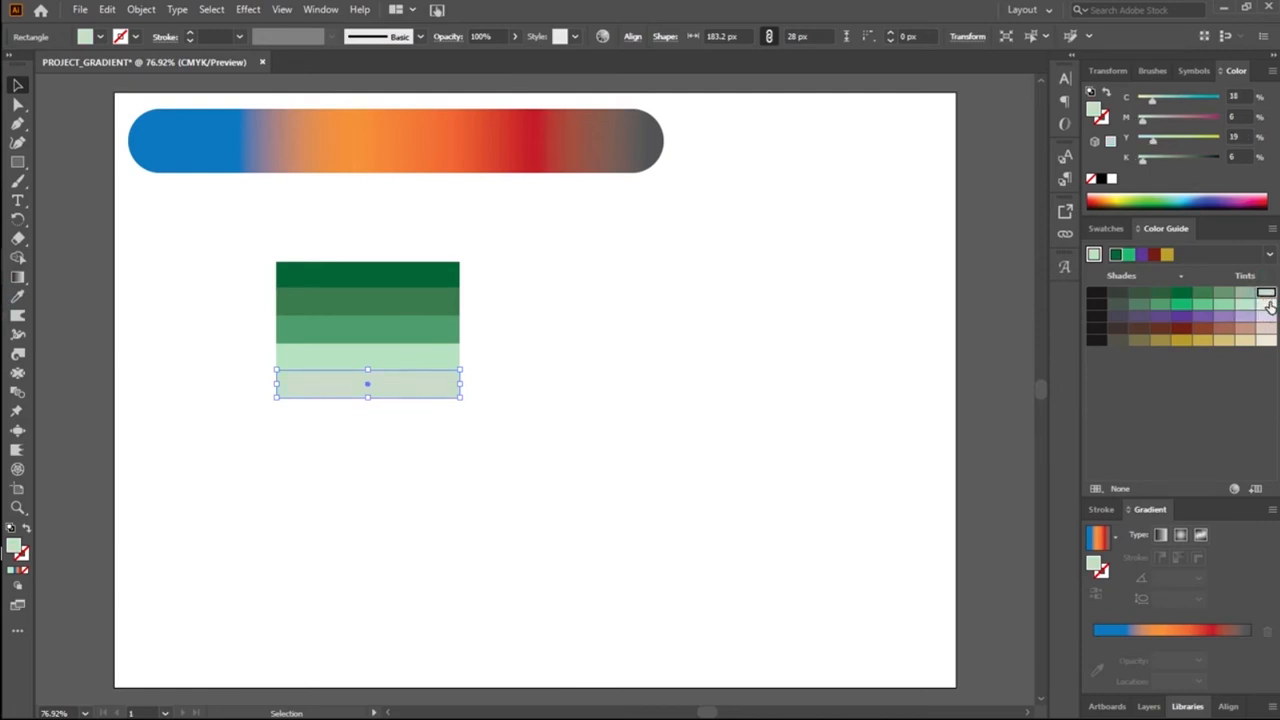
{"action": "left_click", "coordinate": [717, 381]}
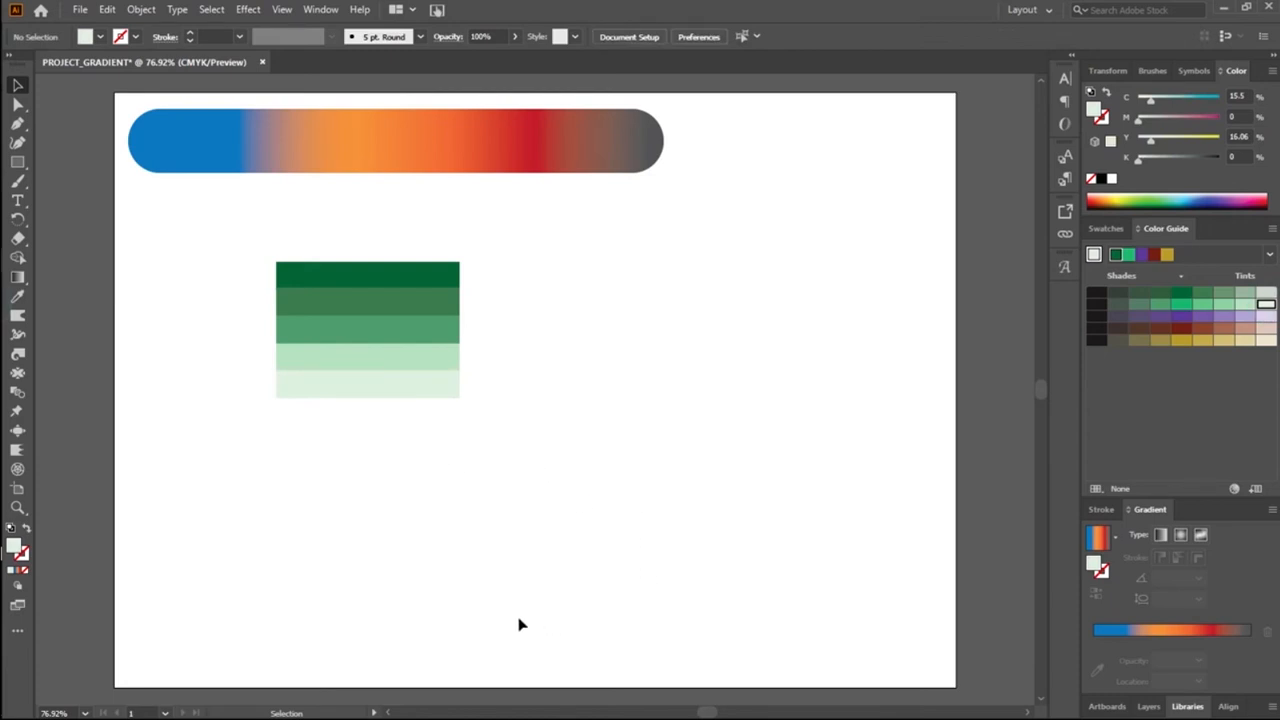
Step: Rotate all five green stripes together counter-clockwise so they stand at a steep slant with the darkest on the left
{"action": "left_click_drag", "start_coordinate": [240, 249], "coordinate": [361, 450]}
{"action": "left_click_drag", "start_coordinate": [452, 405], "coordinate": [486, 285]}
{"action": "left_click", "coordinate": [522, 362]}
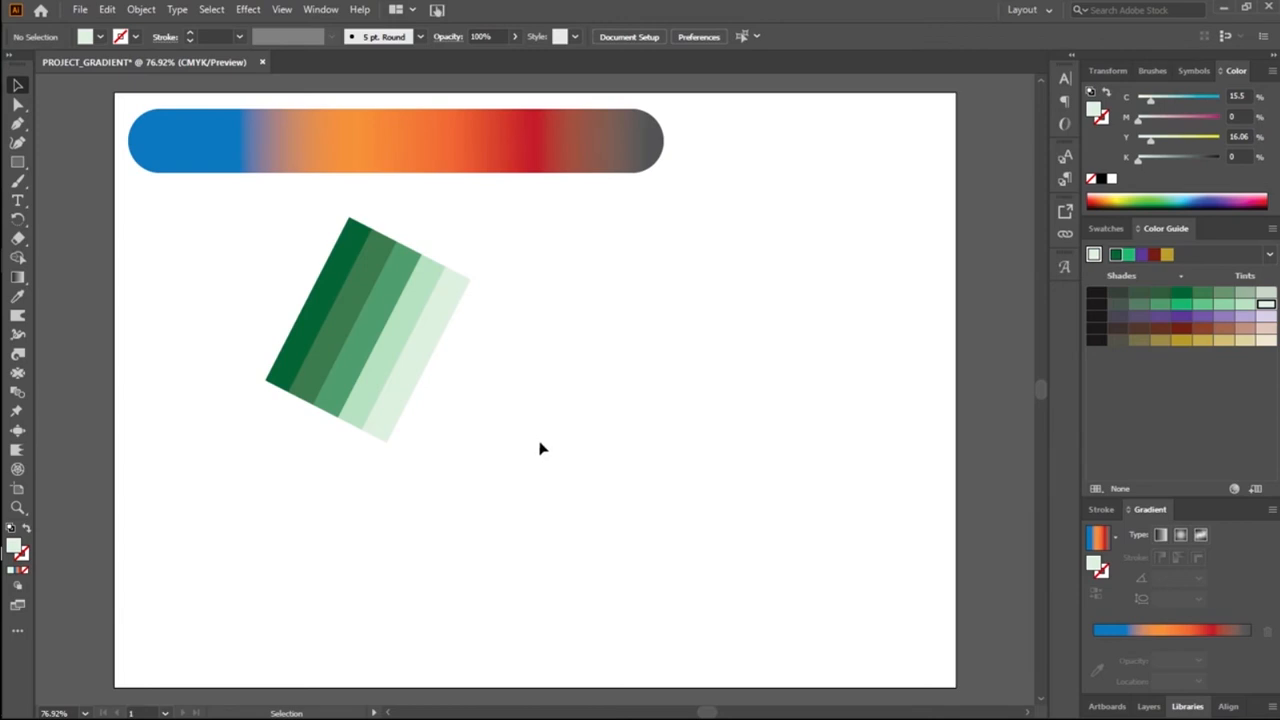
Step: Duplicate the whole set of slanted green stripes to the right of the original
{"action": "left_click_drag", "start_coordinate": [280, 274], "coordinate": [443, 400]}
{"action": "right_click", "coordinate": [404, 374]}
{"action": "left_click", "coordinate": [515, 318]}
{"action": "left_click_drag", "start_coordinate": [240, 363], "coordinate": [420, 478]}
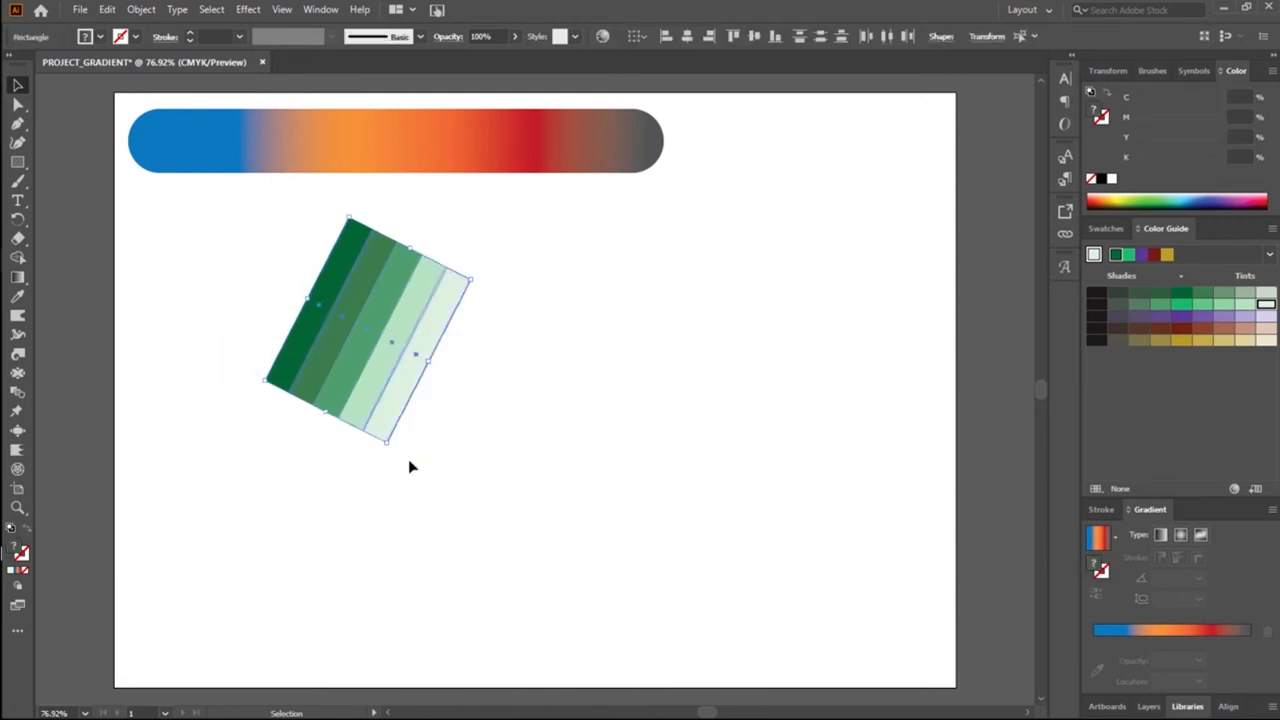
{"action": "left_click_drag", "start_coordinate": [390, 432], "coordinate": [614, 450]}
{"action": "left_click", "coordinate": [641, 428]}
Step: Recolour the copied set's darkest stripe with a dark red, C23.53 M100 Y100 K20.39, from the colour spectrum
{"action": "left_click", "coordinate": [529, 363]}
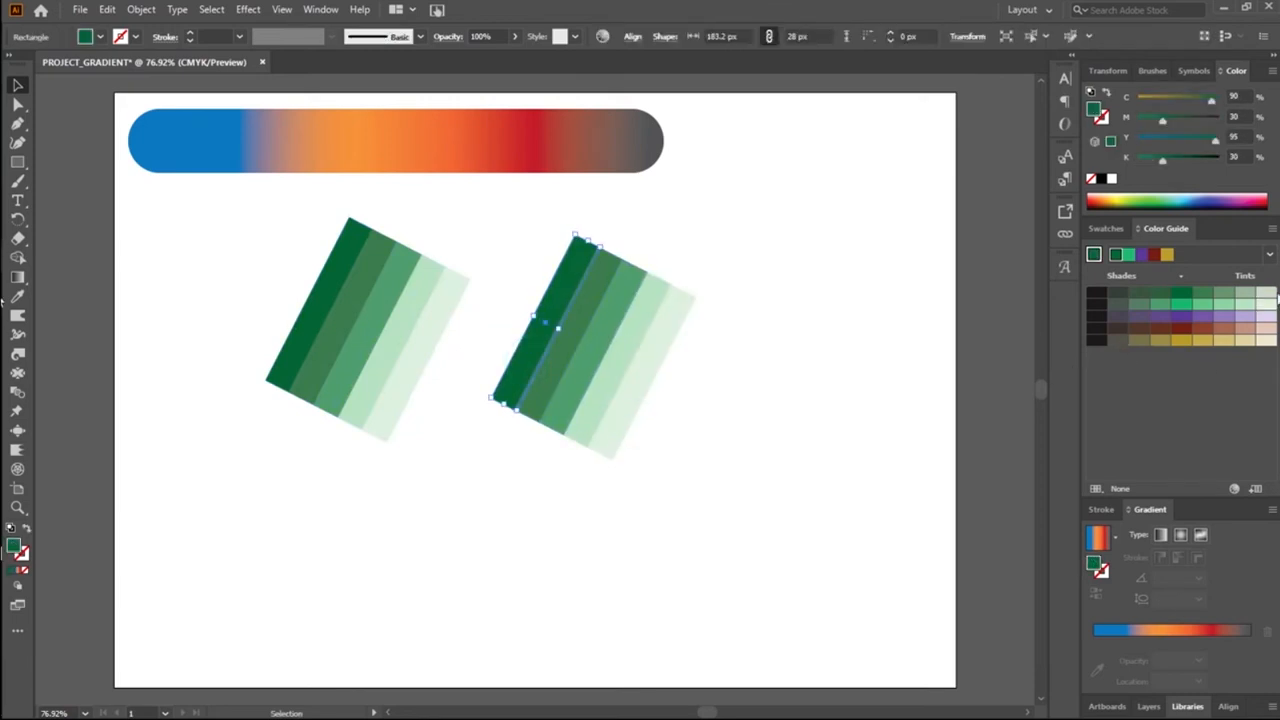
{"action": "left_click", "coordinate": [1096, 198]}
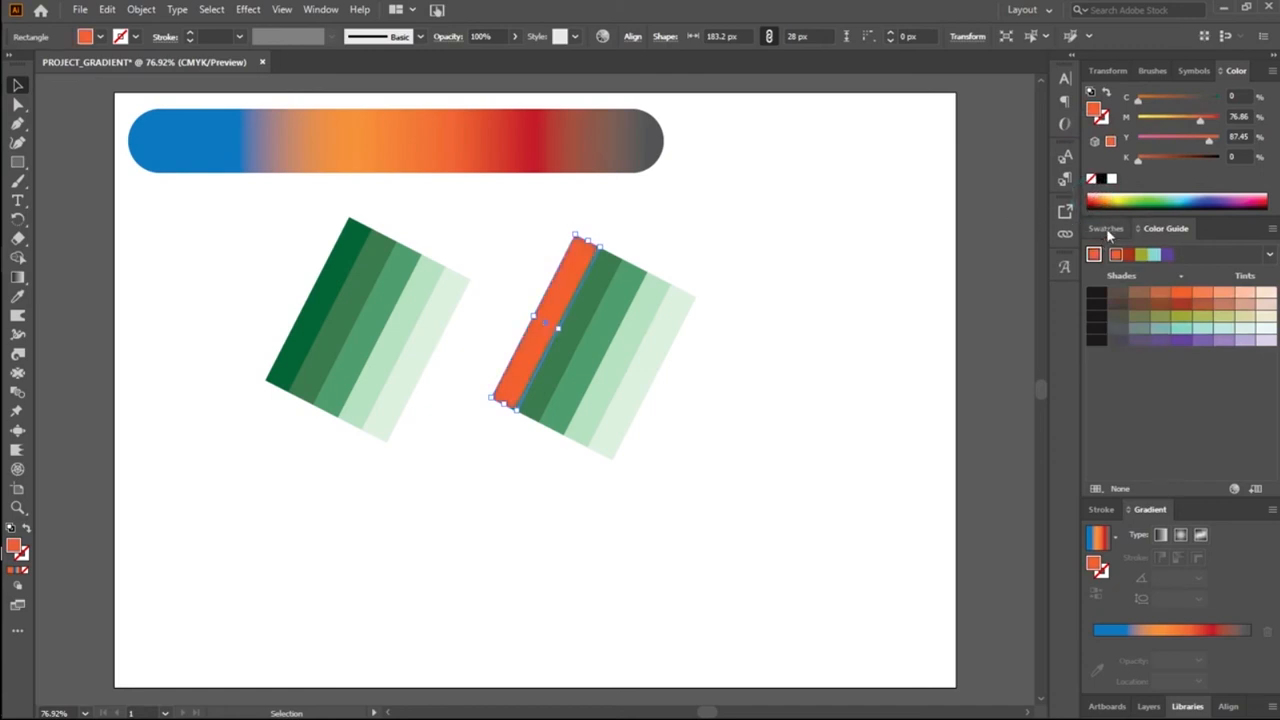
{"action": "left_click", "coordinate": [1094, 198]}
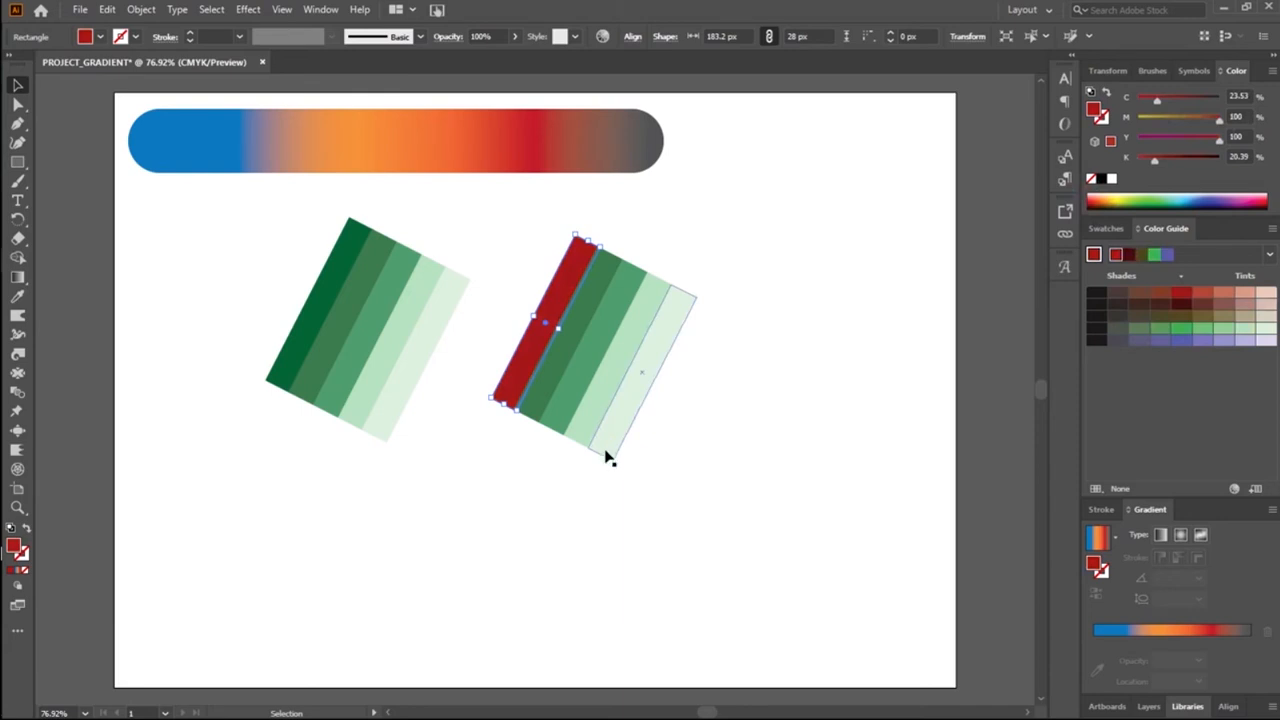
{"action": "left_click", "coordinate": [591, 502]}
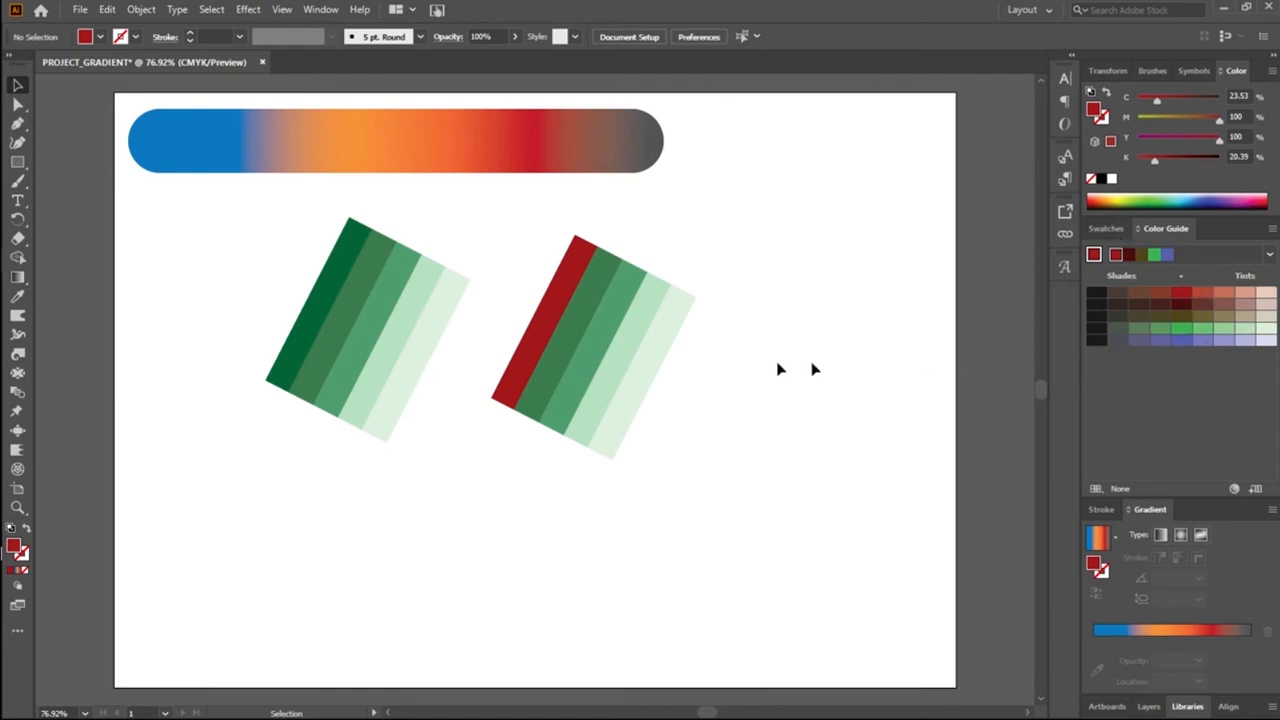
Step: Fill the copied set's second stripe with the lighter red tint C18.82 M80 Y80 K16.31 from the Color Guide
{"action": "left_click", "coordinate": [604, 302]}
{"action": "left_click", "coordinate": [594, 288]}
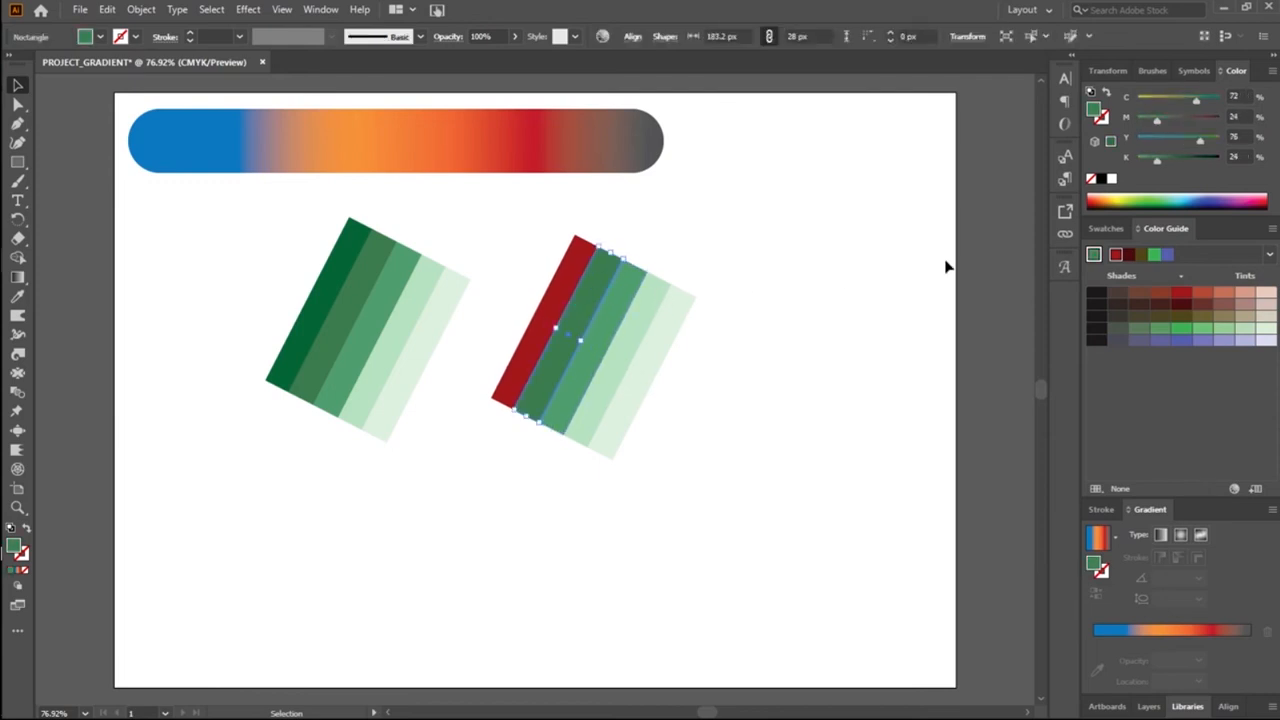
{"action": "left_click", "coordinate": [1201, 293]}
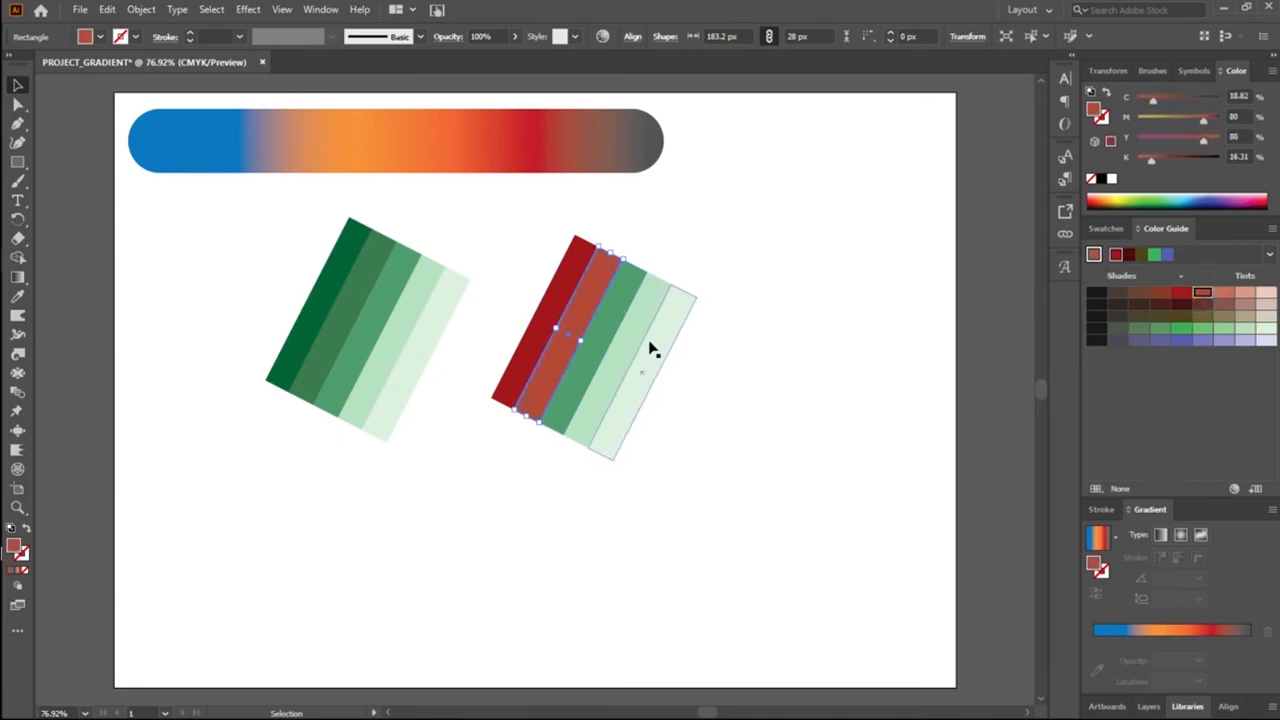
Step: Fill the copied set's third, fourth and fifth stripes with progressively lighter red tints, M60 Y60, M40 Y40 and M20 Y20, from the Color Guide
{"action": "left_click", "coordinate": [616, 325]}
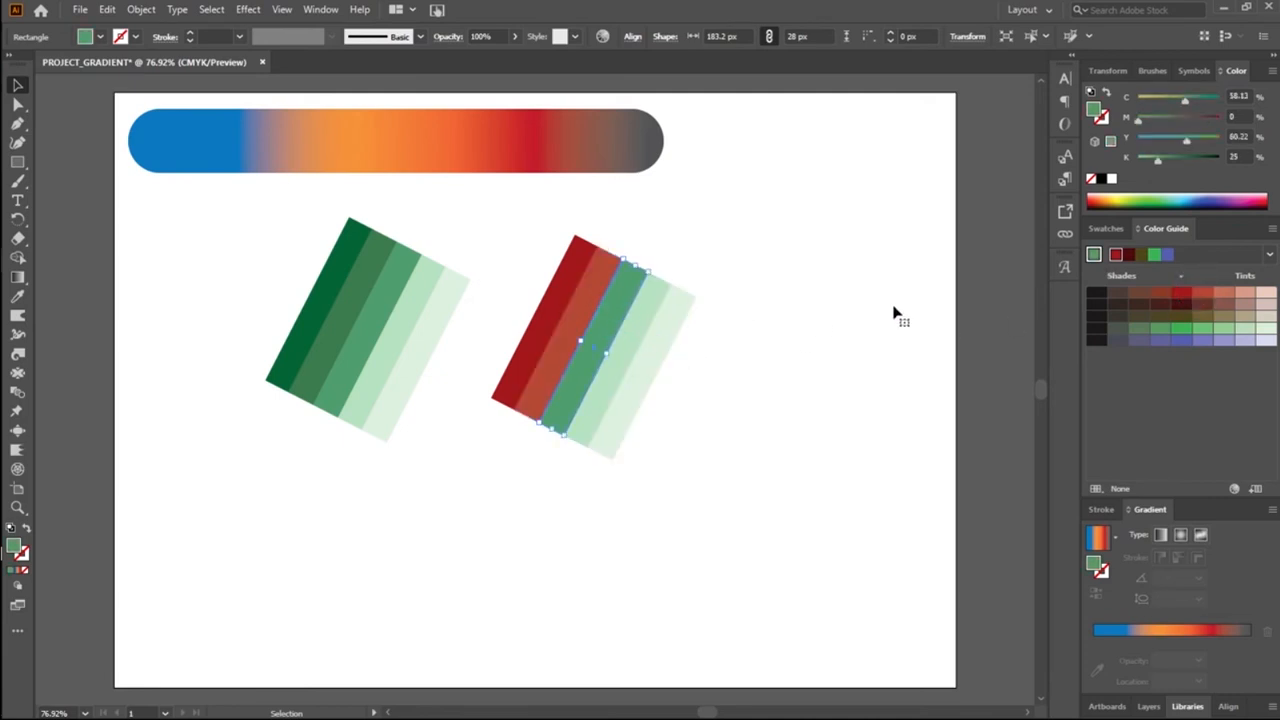
{"action": "left_click", "coordinate": [1226, 296]}
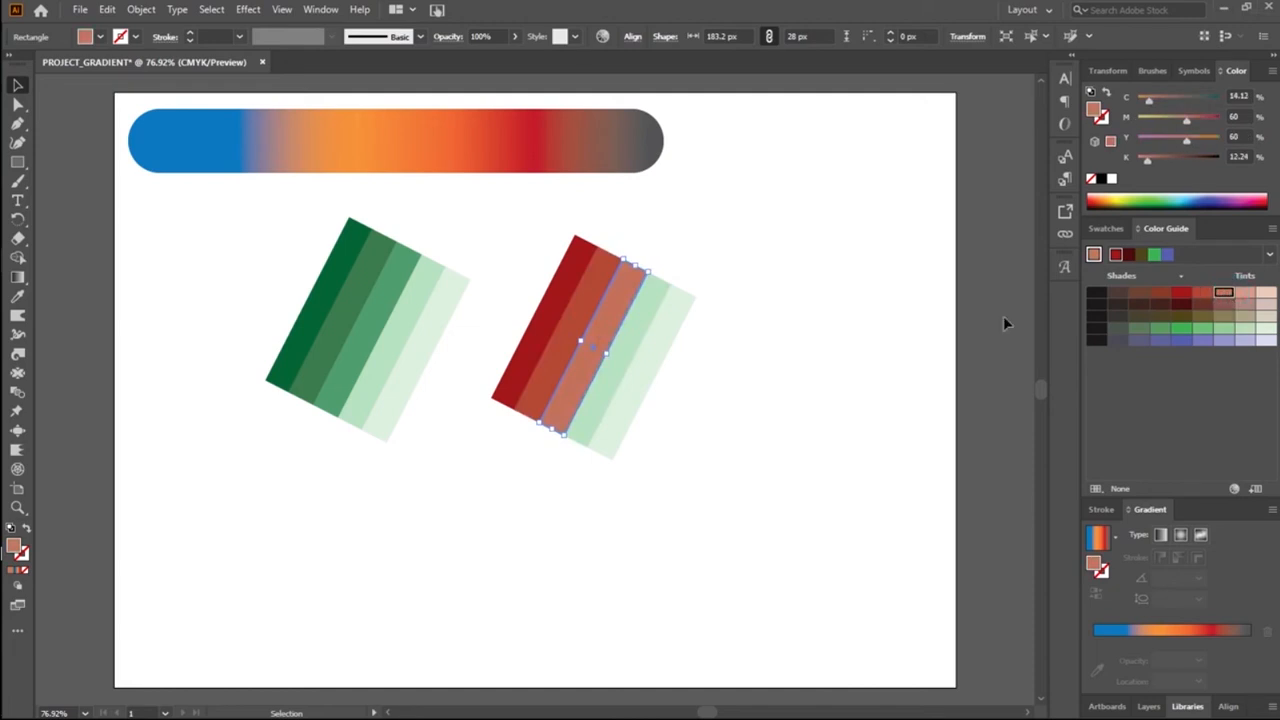
{"action": "left_click", "coordinate": [640, 334]}
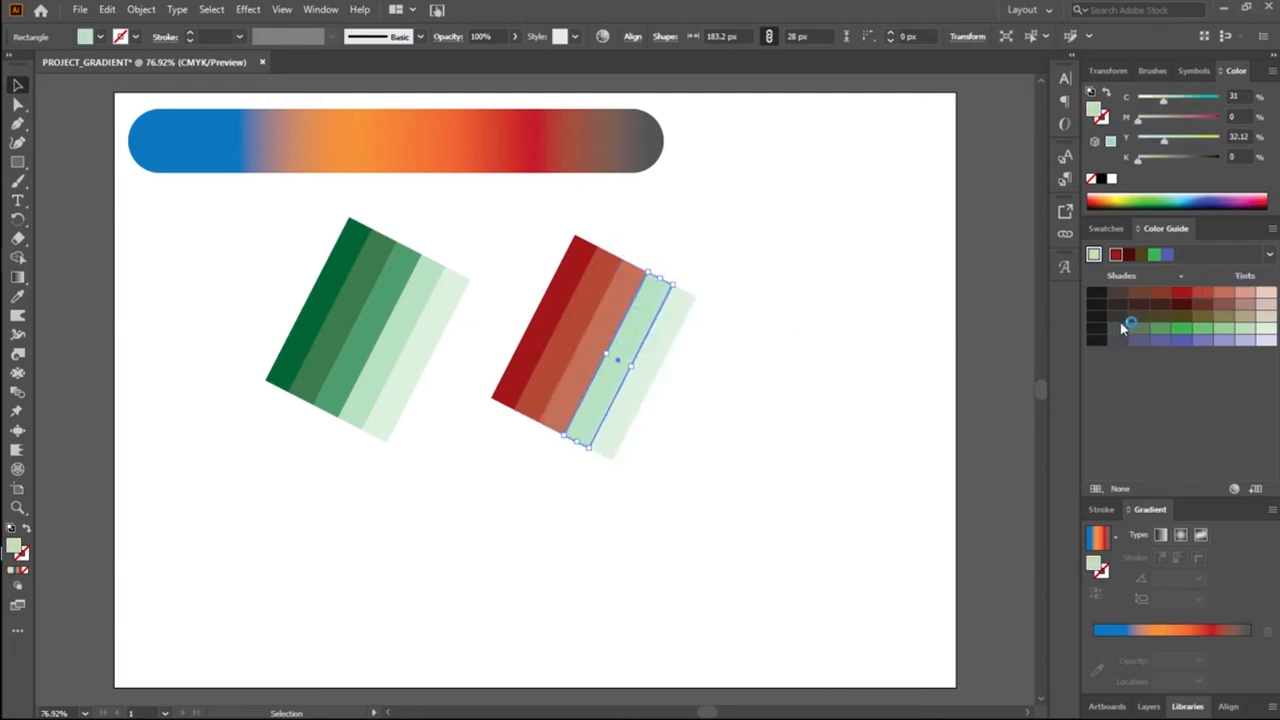
{"action": "left_click", "coordinate": [1244, 292]}
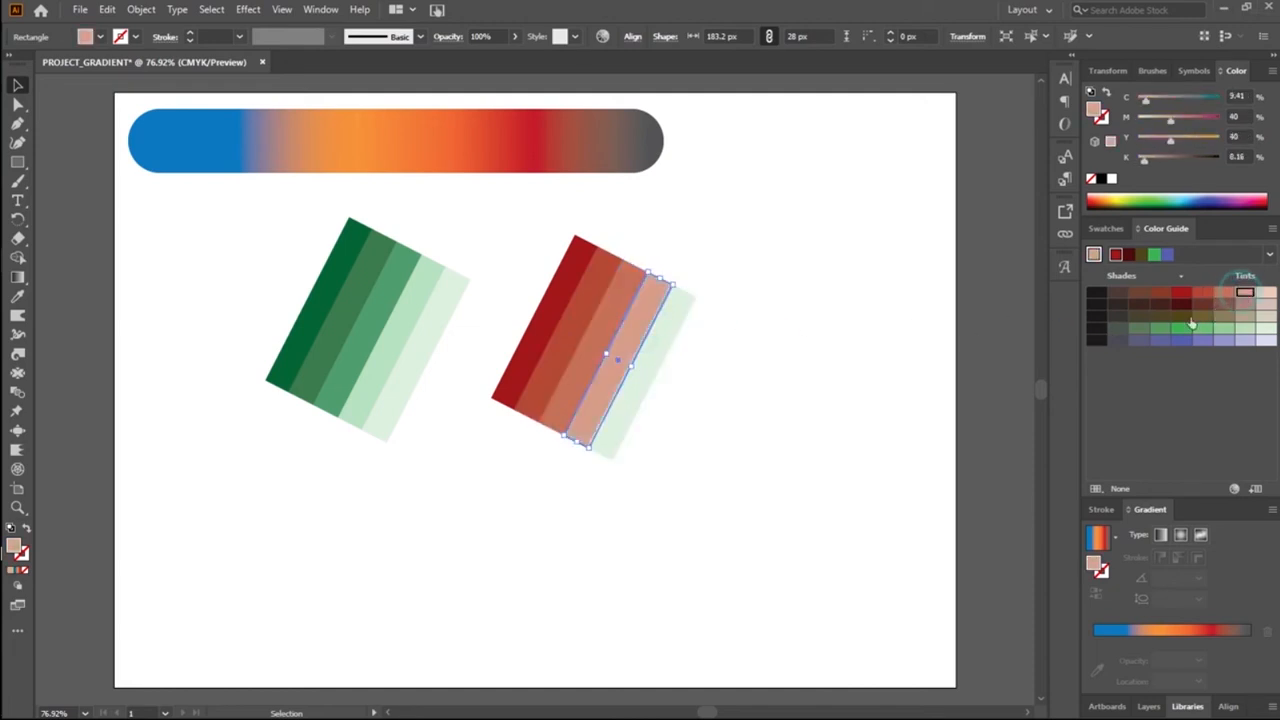
{"action": "left_click", "coordinate": [655, 379]}
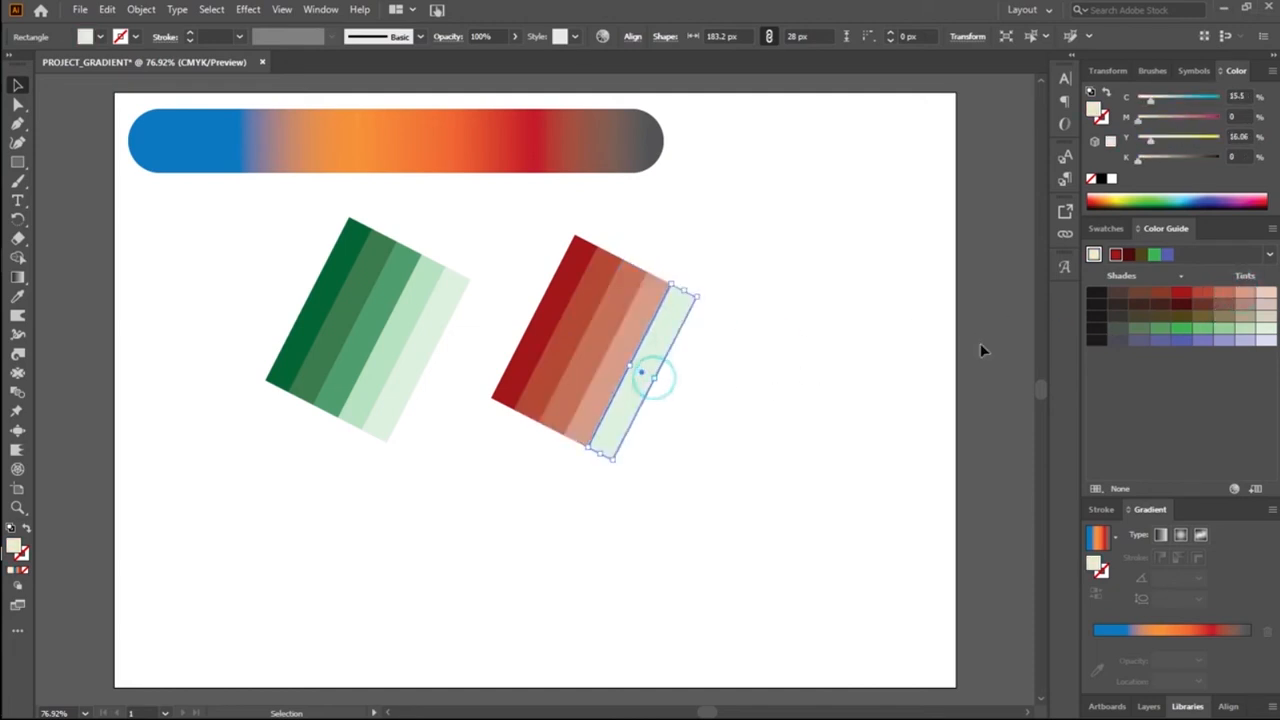
{"action": "left_click", "coordinate": [1265, 294]}
{"action": "left_click", "coordinate": [798, 411]}
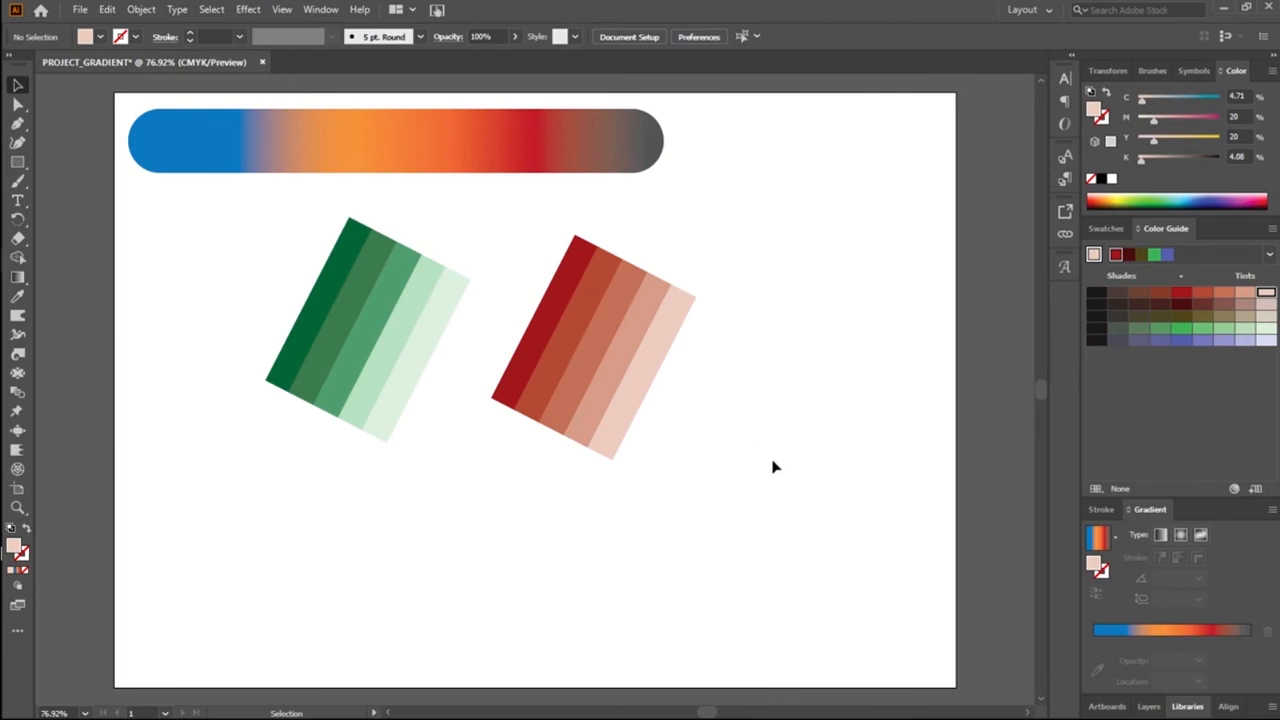
Step: Move the whole set of red stripes to the top-right corner of the artboard
{"action": "left_click_drag", "start_coordinate": [484, 351], "coordinate": [631, 489]}
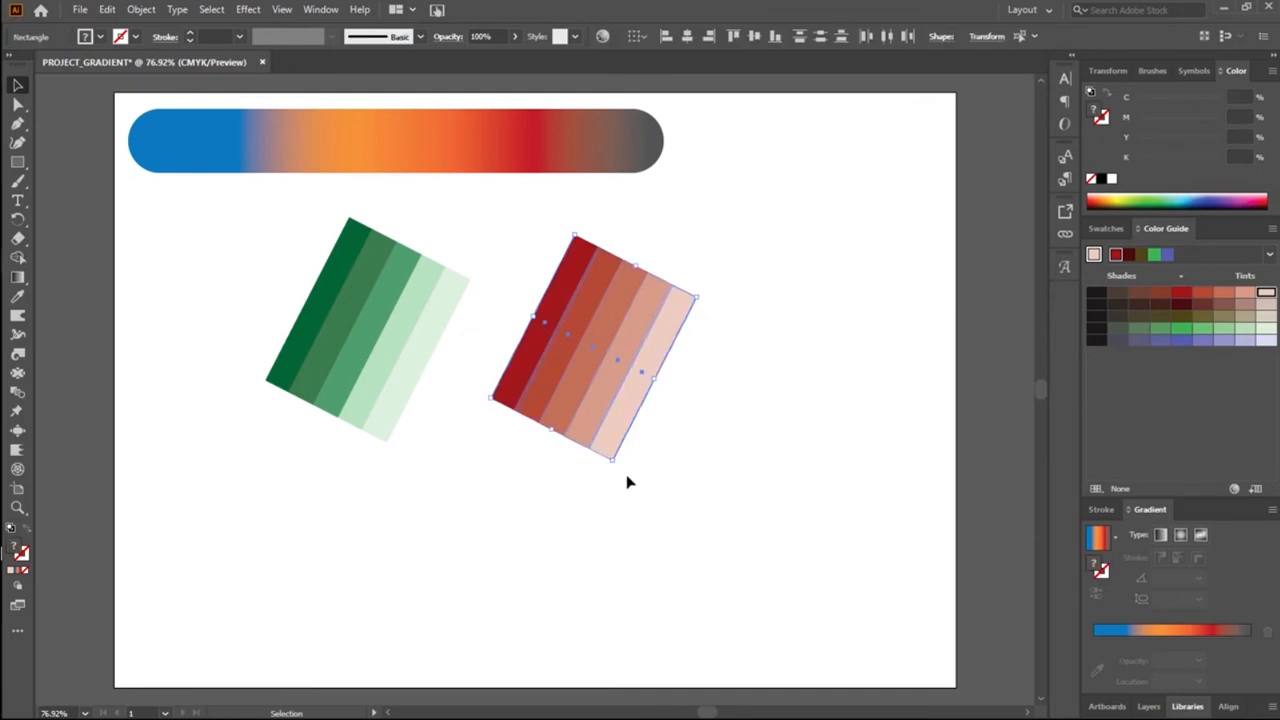
{"action": "left_click", "coordinate": [599, 518]}
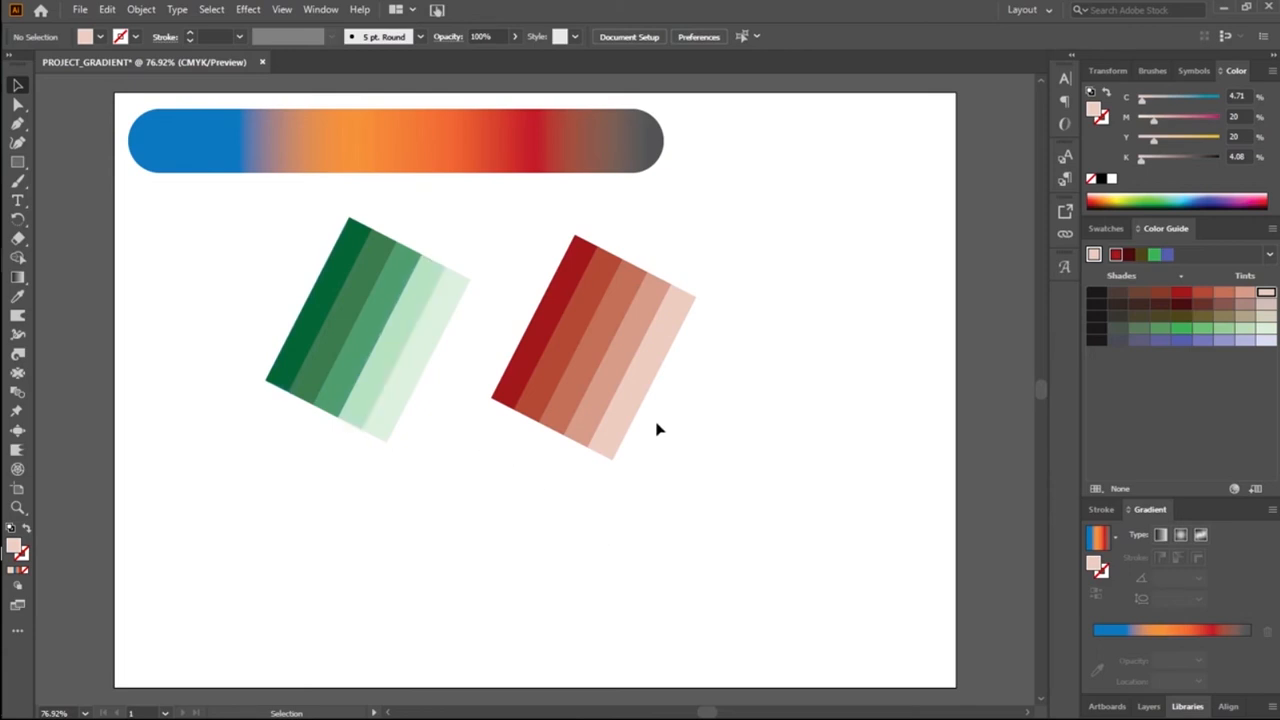
{"action": "left_click_drag", "start_coordinate": [529, 286], "coordinate": [711, 508]}
{"action": "left_click_drag", "start_coordinate": [627, 413], "coordinate": [876, 269]}
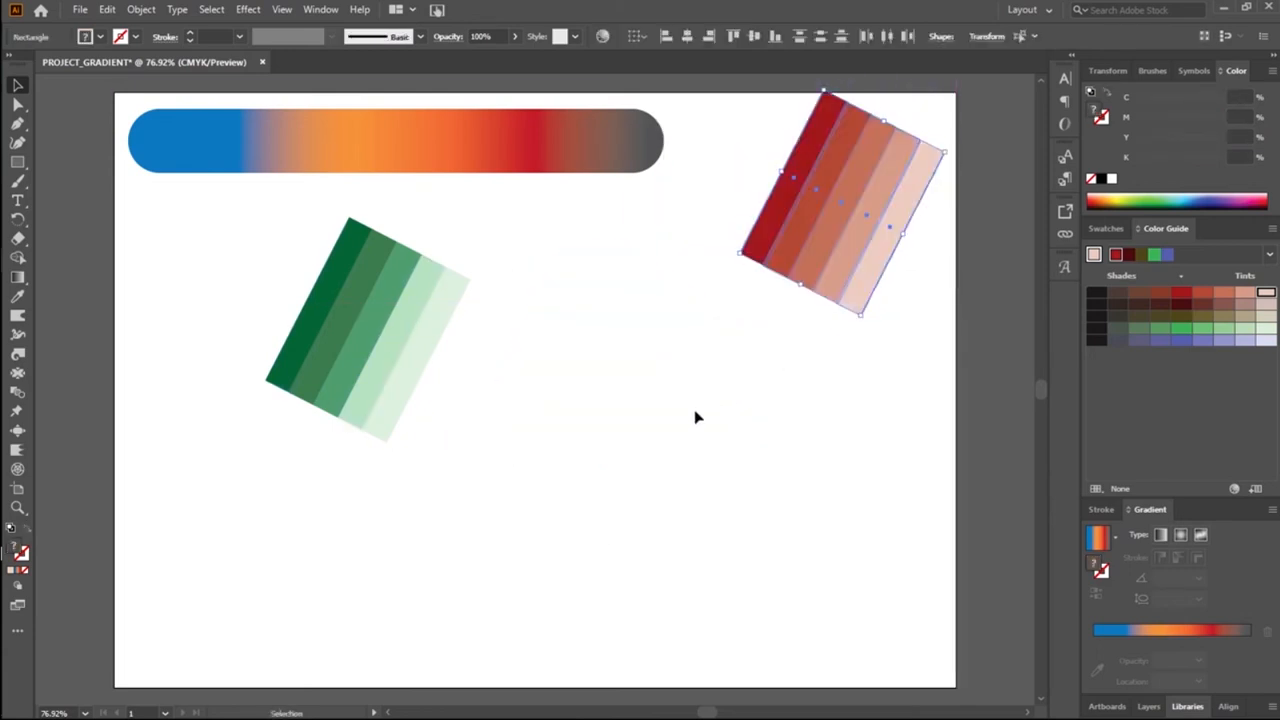
Step: Move the whole set of green stripes closer to the artboard's left edge
{"action": "left_click_drag", "start_coordinate": [254, 306], "coordinate": [434, 494]}
{"action": "left_click_drag", "start_coordinate": [380, 420], "coordinate": [264, 405]}
{"action": "left_click", "coordinate": [488, 390]}
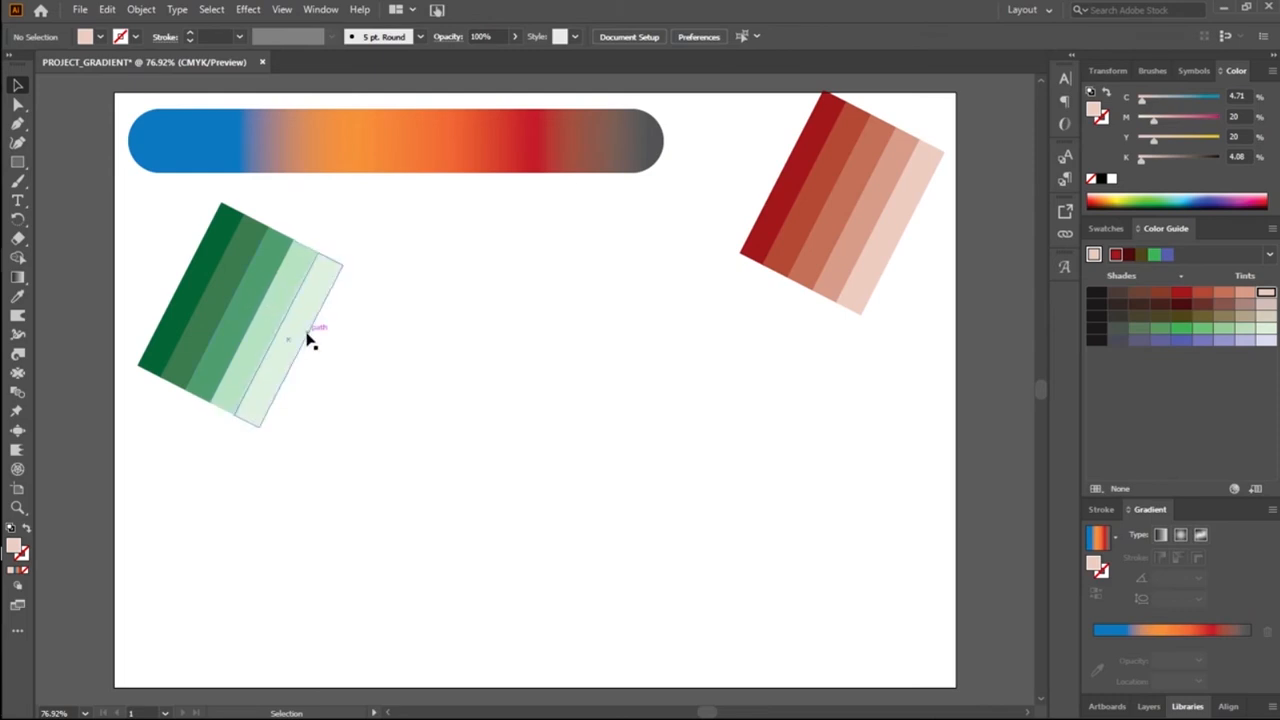
Step: Duplicate the three lightest green stripes to the right of their set and rotate the copies together until they stand upright
{"action": "left_click_drag", "start_coordinate": [321, 352], "coordinate": [229, 345]}
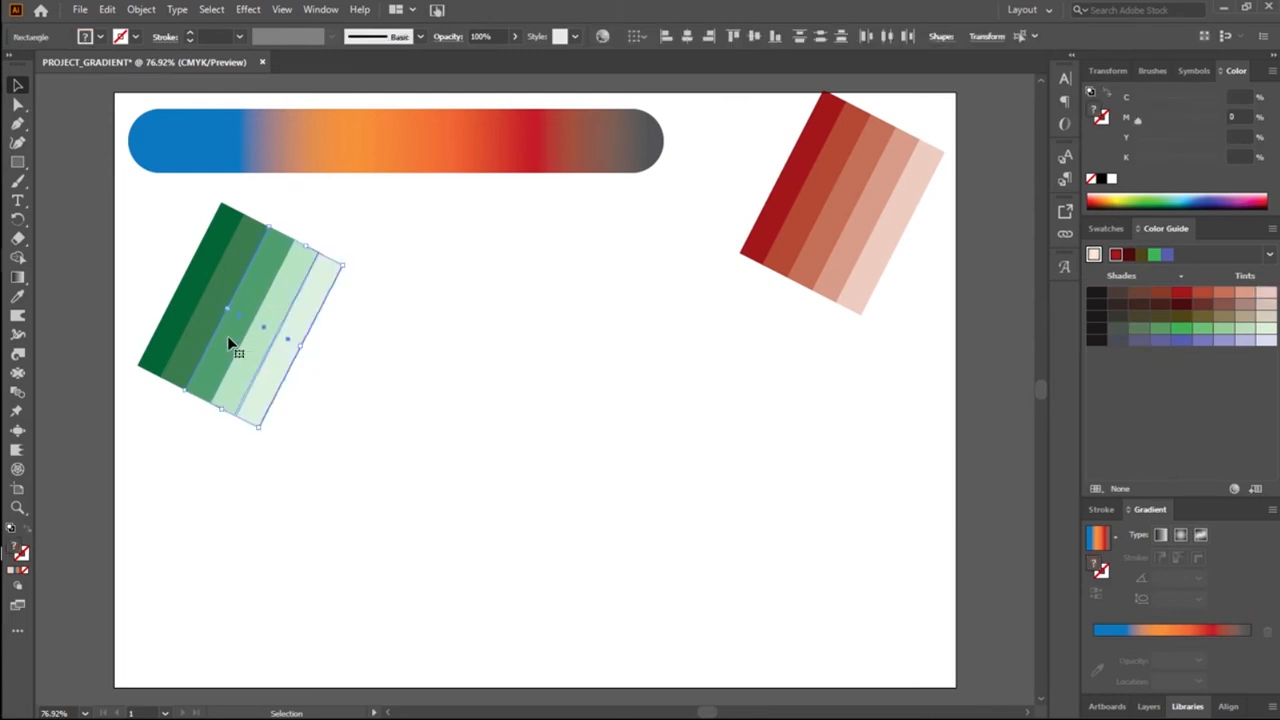
{"action": "left_click_drag", "start_coordinate": [229, 343], "coordinate": [435, 343]}
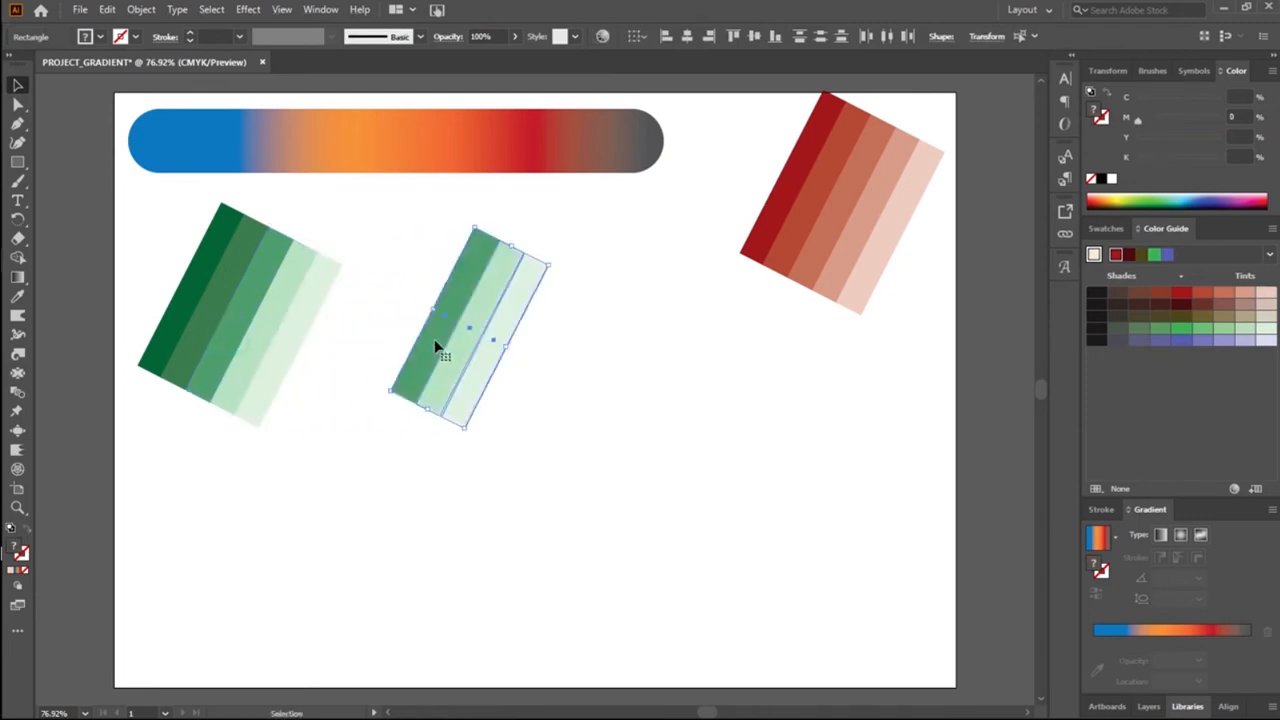
{"action": "left_click_drag", "start_coordinate": [461, 438], "coordinate": [510, 443]}
{"action": "left_click_drag", "start_coordinate": [540, 396], "coordinate": [530, 525]}
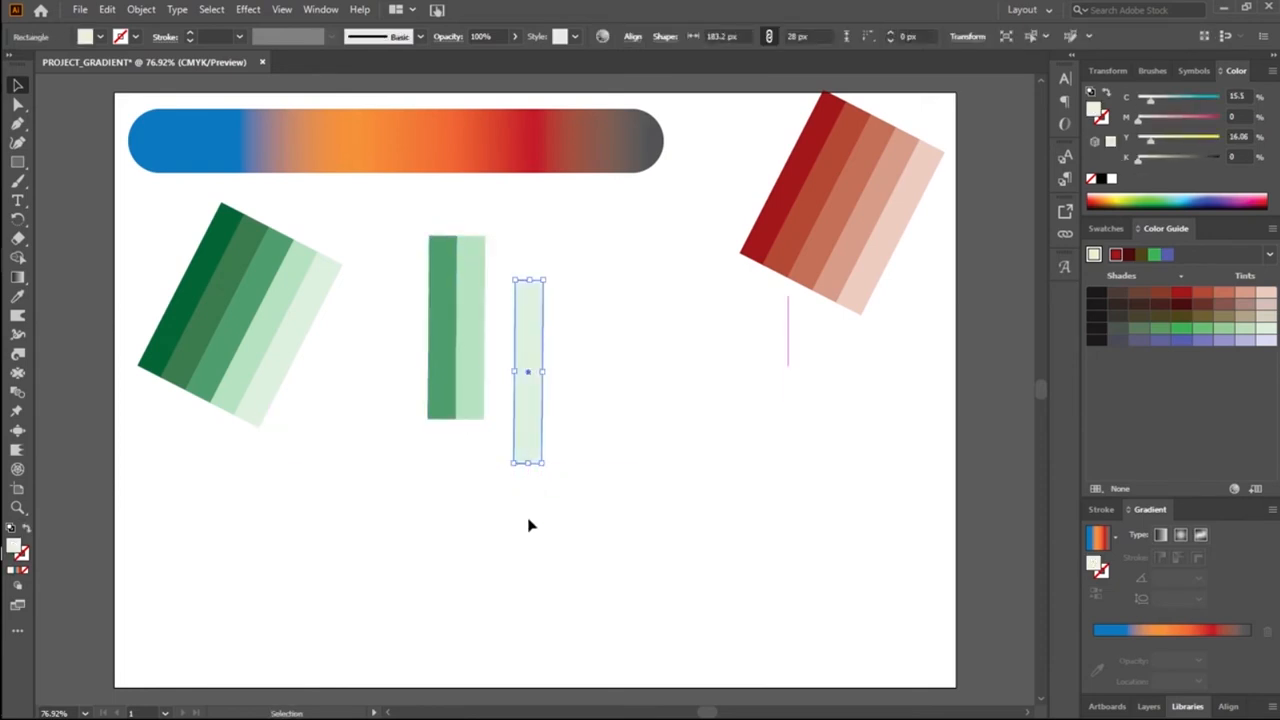
{"action": "key", "text": "z"}
{"action": "key", "text": "ctrl+z"}
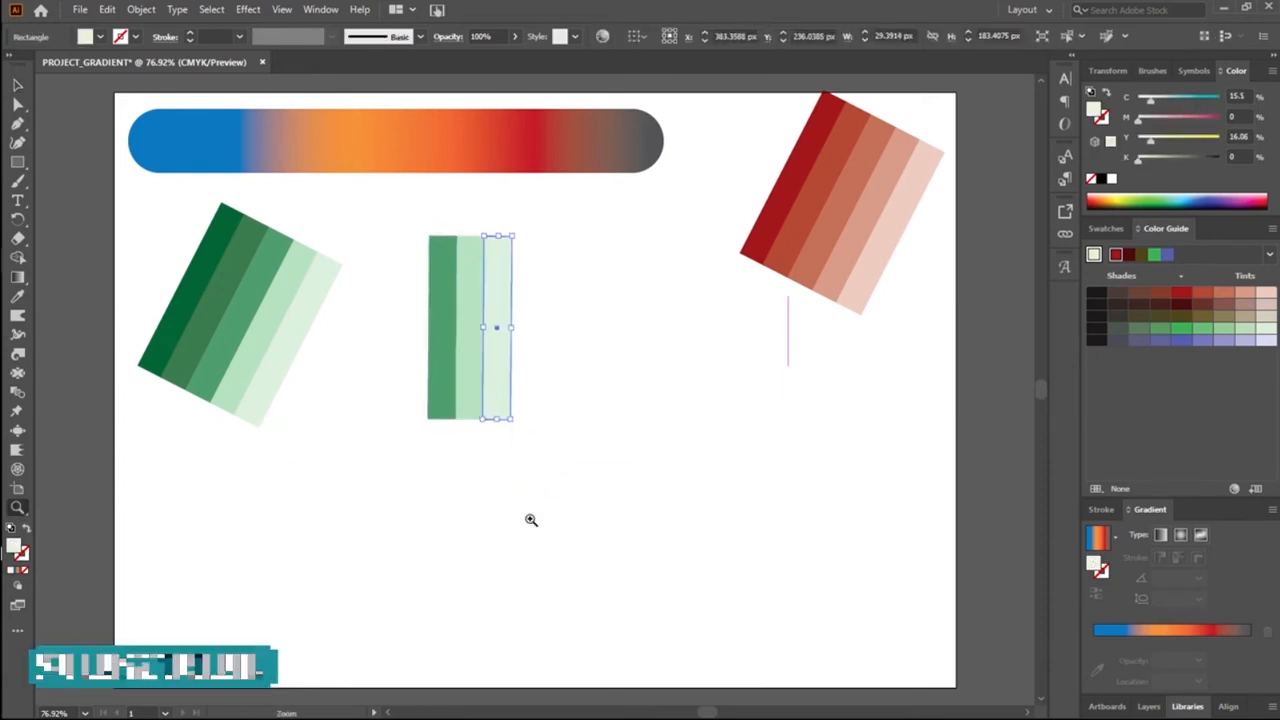
Step: Recolour the upright copy's darkest stripe with golden yellow C10.59 M37 Y100 K0
{"action": "left_click", "coordinate": [525, 464]}
{"action": "scroll", "coordinate": [612, 359], "scroll_direction": "up", "scroll_amount": 1}
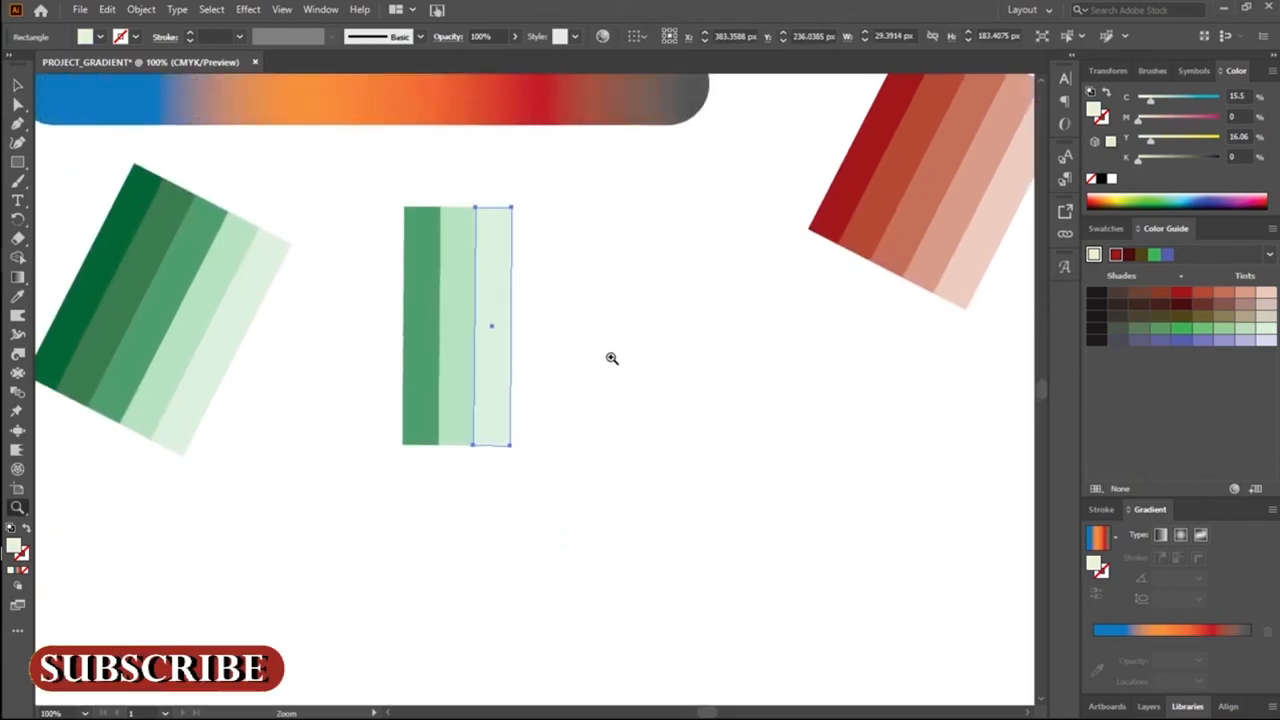
{"action": "key", "text": "a"}
{"action": "left_click", "coordinate": [386, 454]}
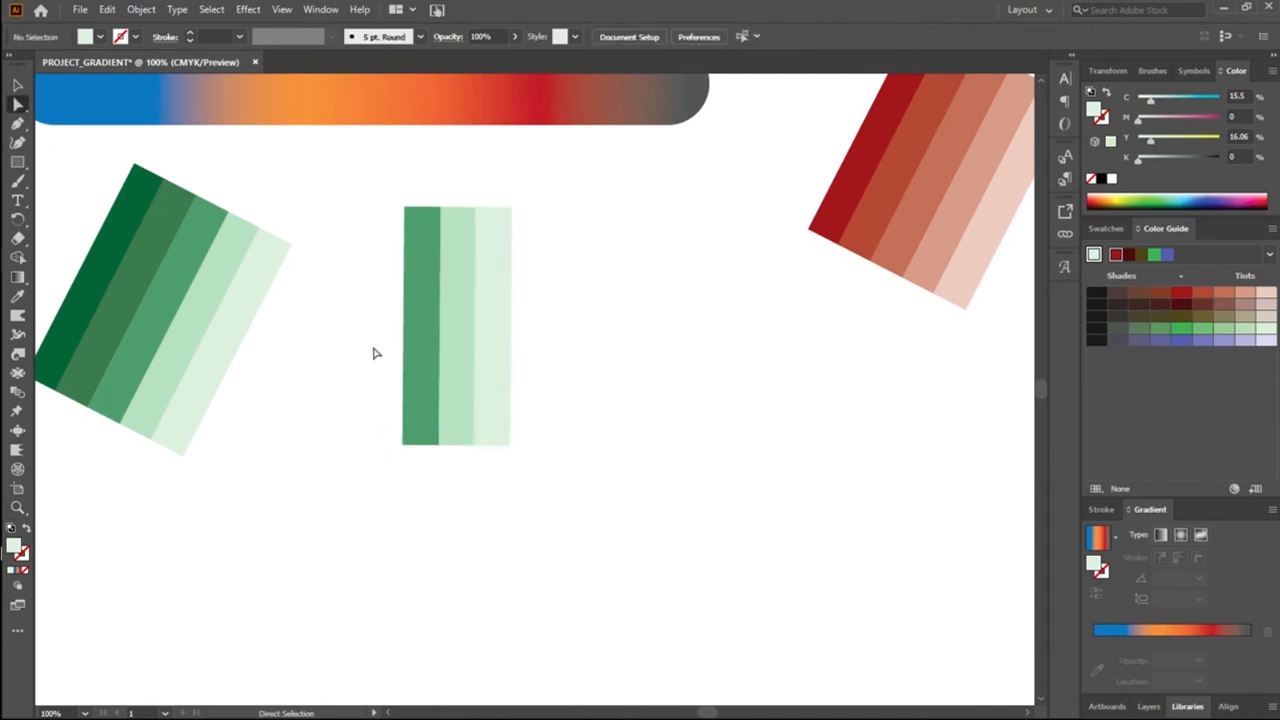
{"action": "left_click_drag", "start_coordinate": [346, 360], "coordinate": [614, 457]}
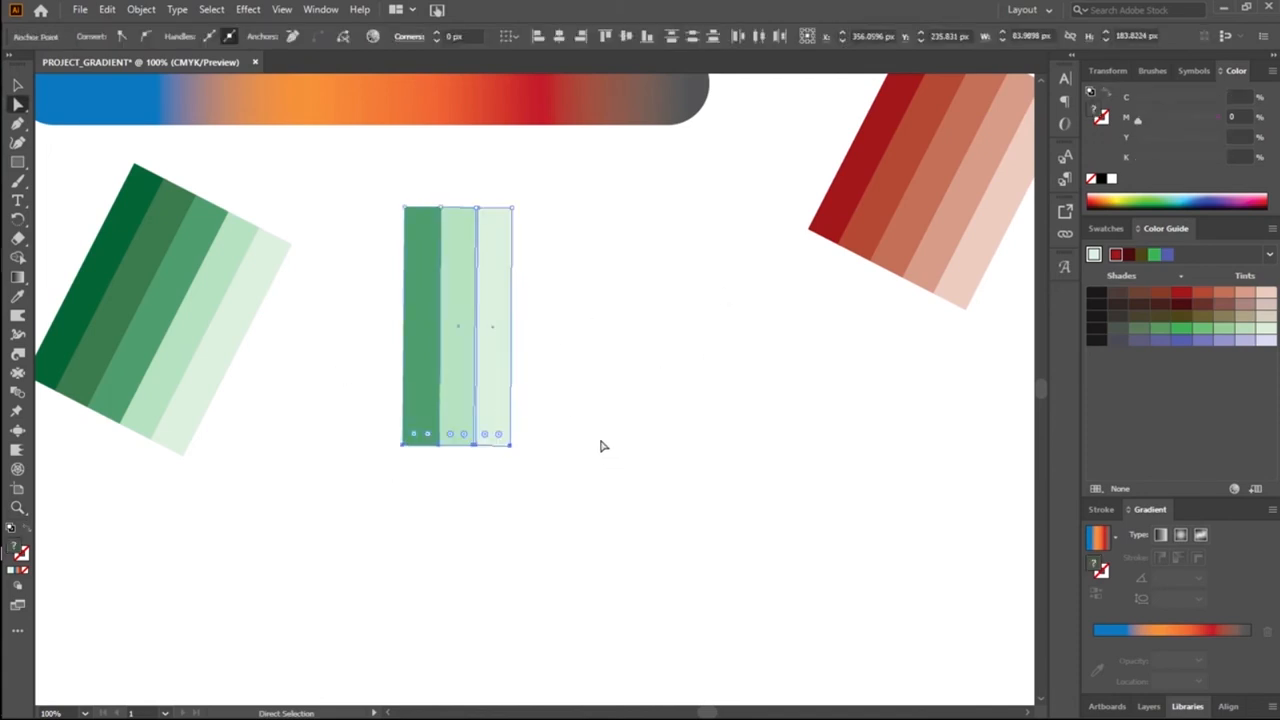
{"action": "left_click", "coordinate": [571, 523]}
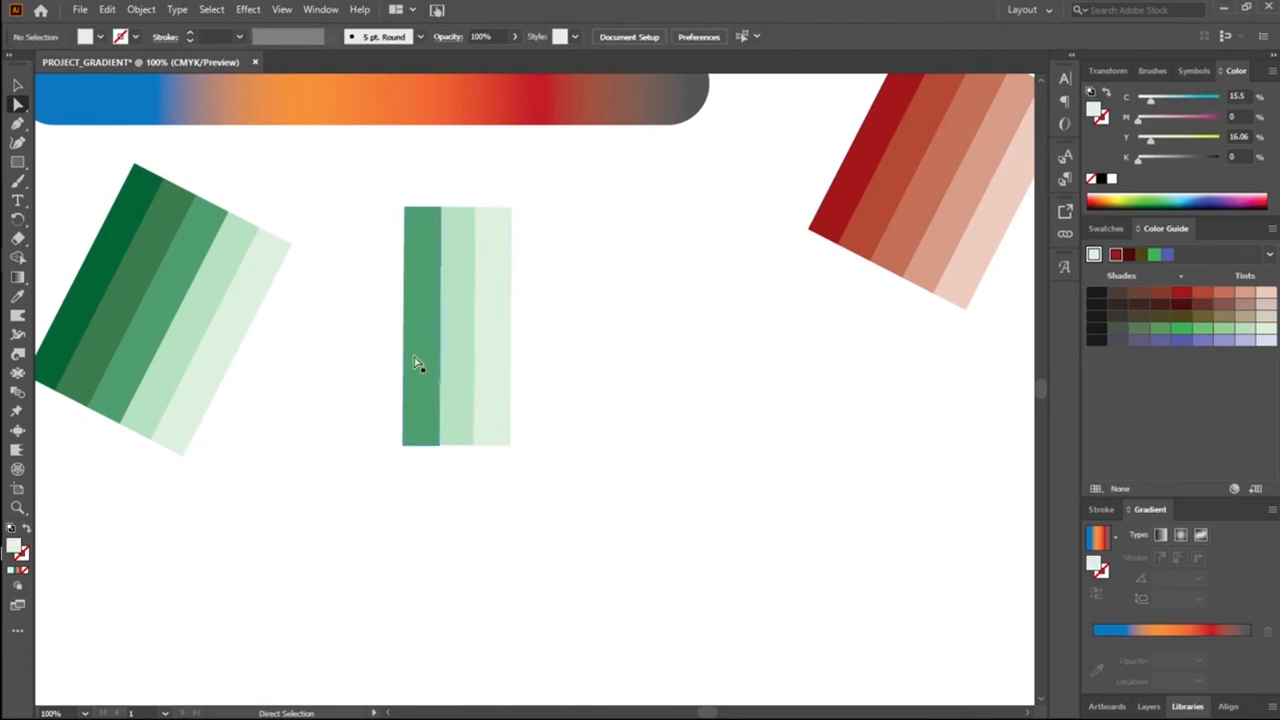
{"action": "left_click", "coordinate": [429, 414]}
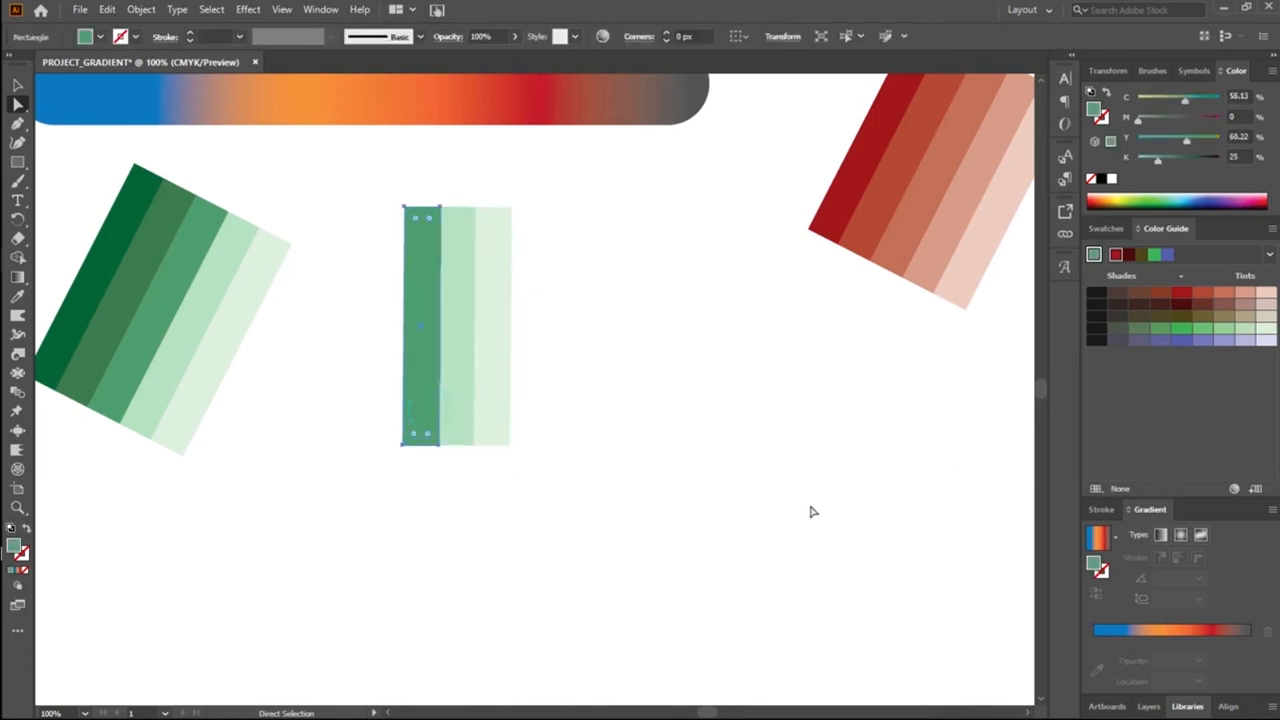
{"action": "left_click", "coordinate": [1121, 199]}
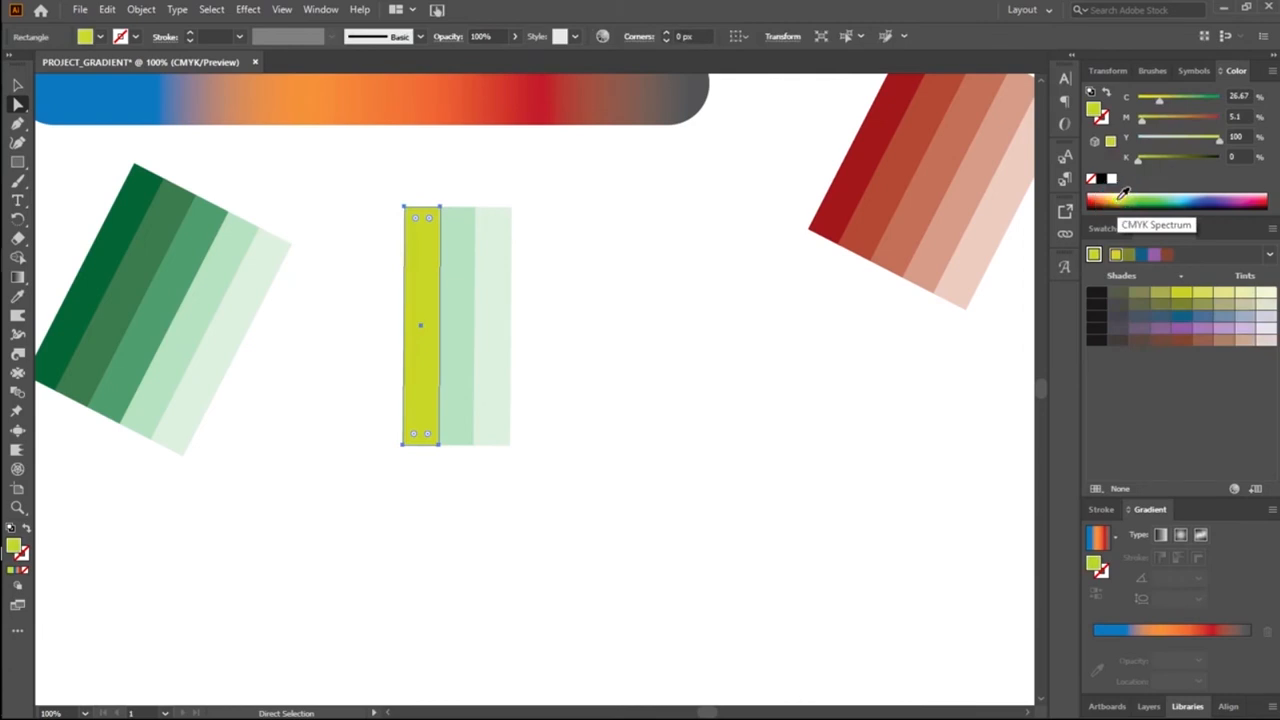
{"action": "left_click", "coordinate": [1120, 198]}
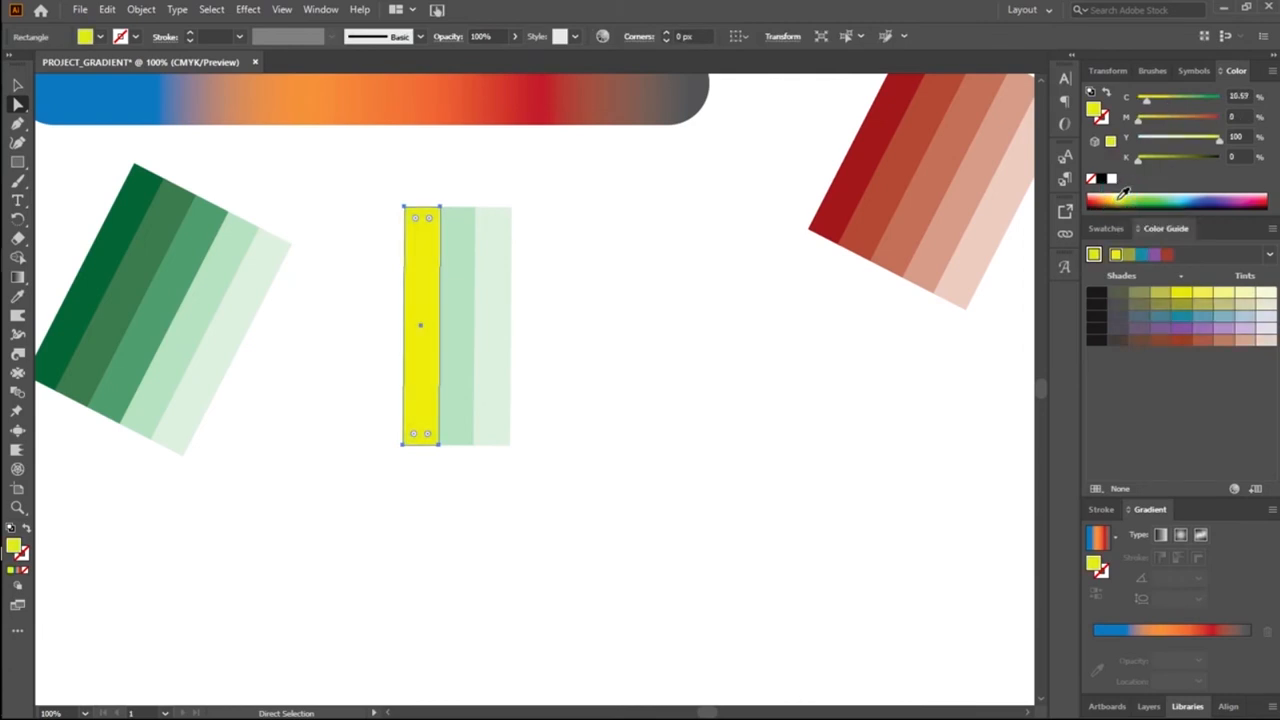
{"action": "left_click_drag", "start_coordinate": [1140, 118], "coordinate": [1165, 122]}
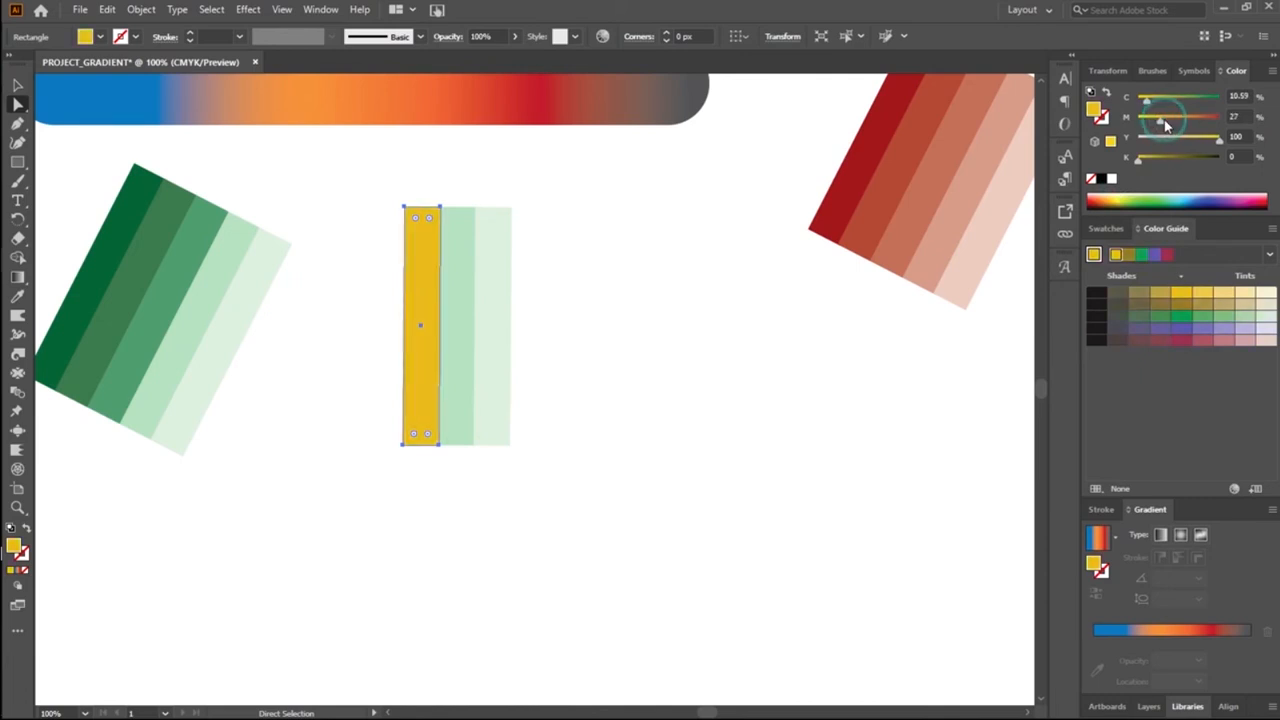
{"action": "left_click", "coordinate": [1167, 121]}
{"action": "left_click", "coordinate": [567, 390]}
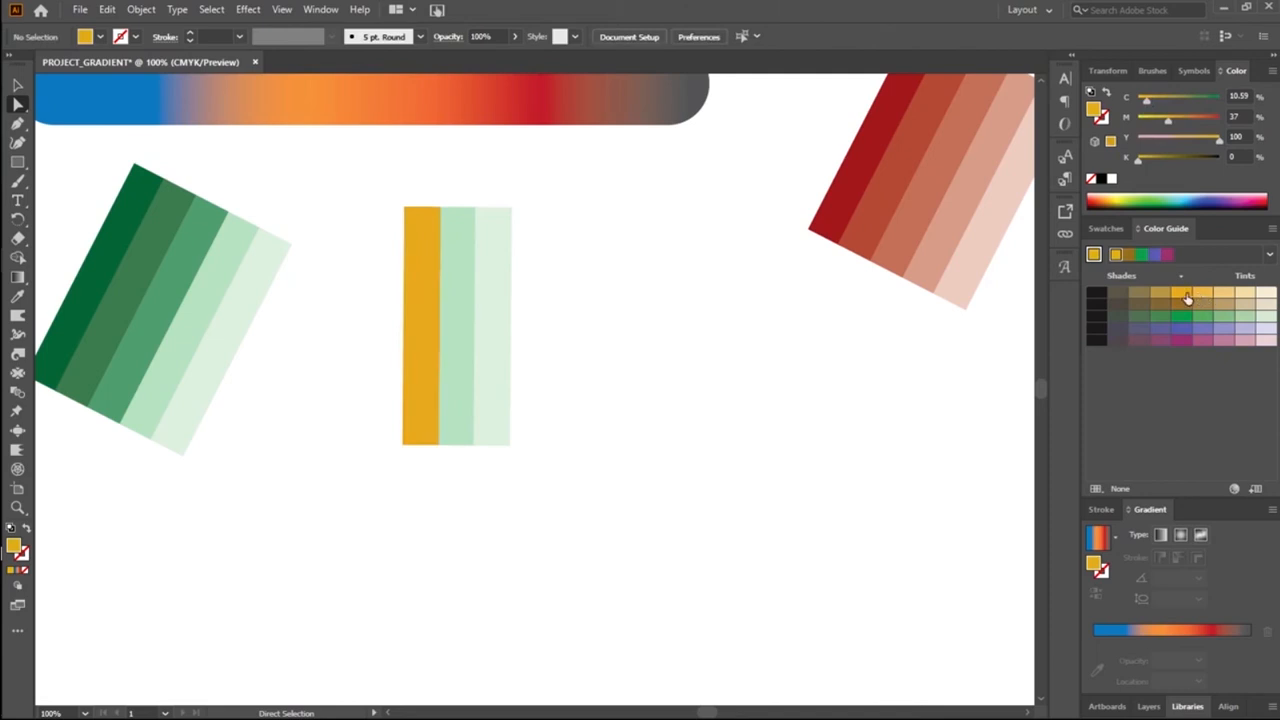
Step: Fill the upright middle stripe with a lighter yellow tint and the lightest stripe with tint C4.24 M14.8 Y40 K0 from the Color Guide
{"action": "left_click", "coordinate": [466, 418]}
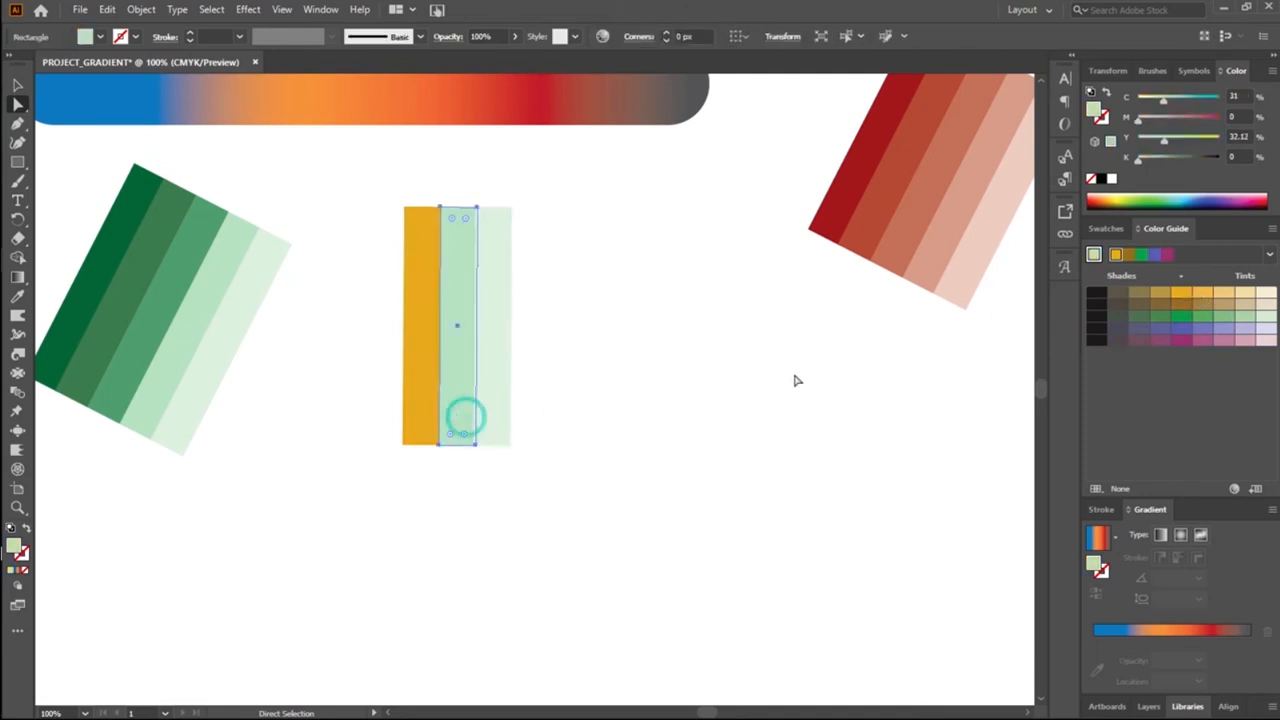
{"action": "left_click", "coordinate": [1201, 292]}
{"action": "left_click", "coordinate": [1215, 298]}
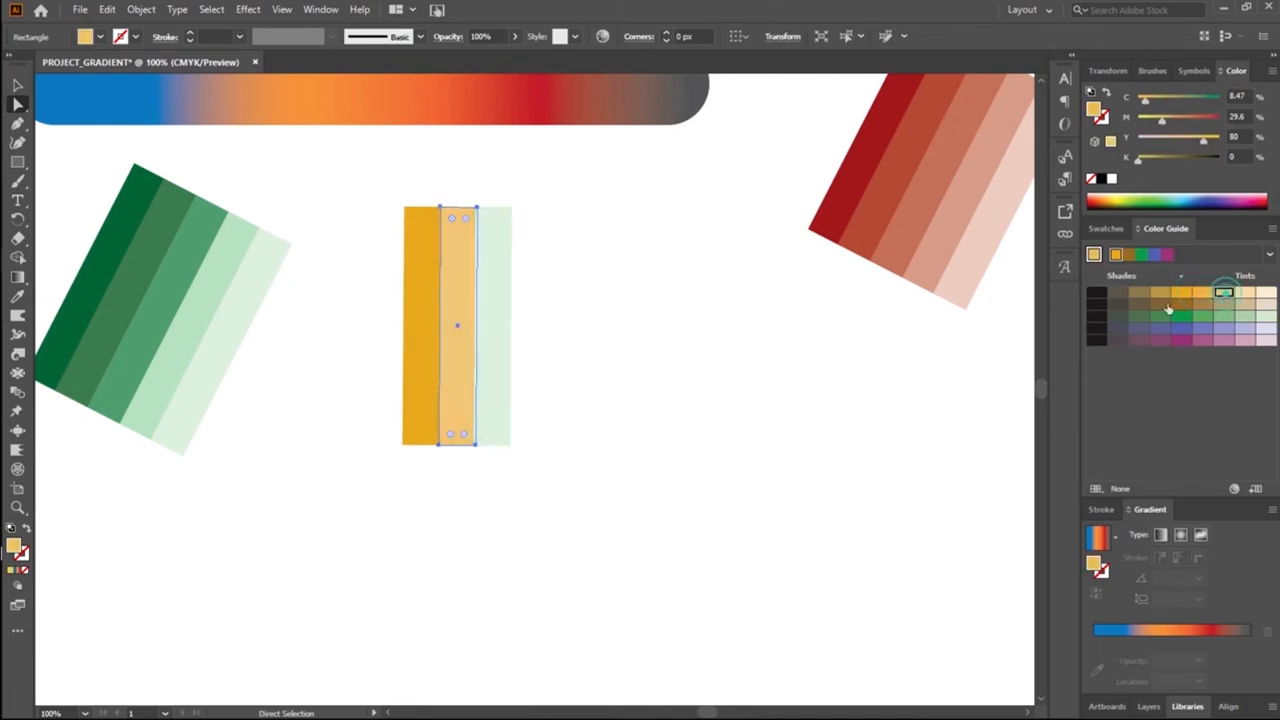
{"action": "left_click", "coordinate": [494, 376]}
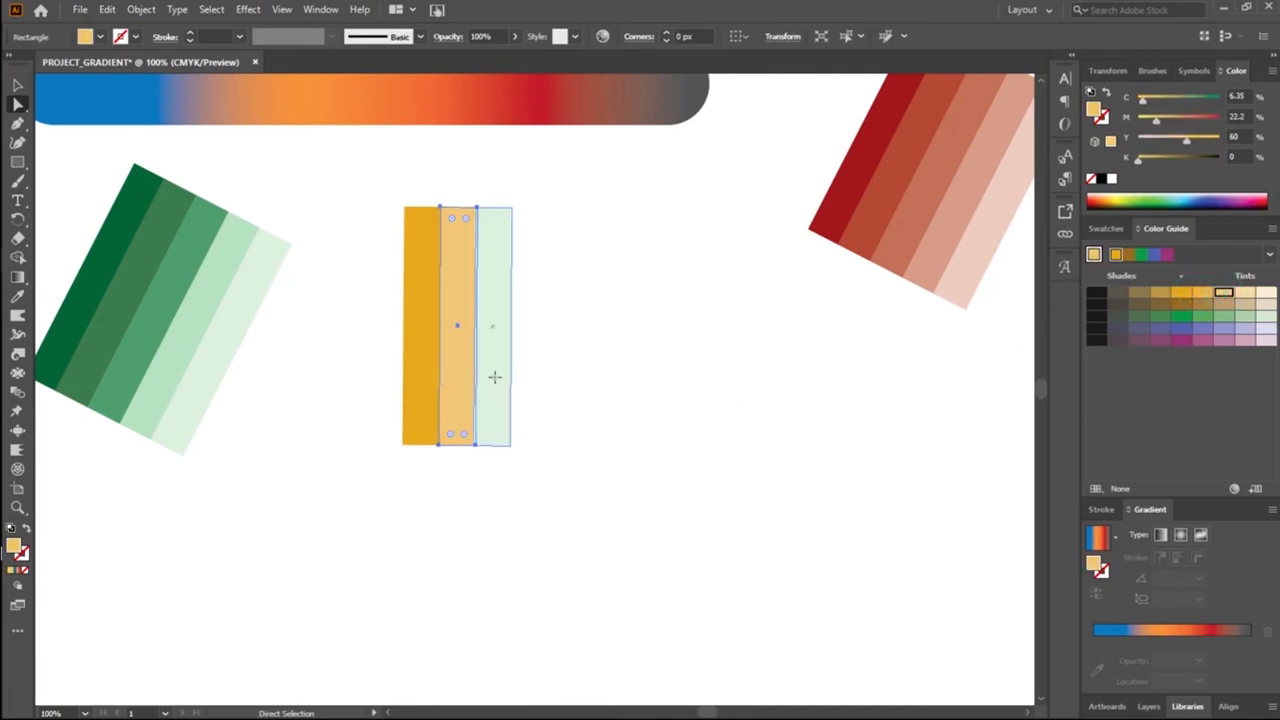
{"action": "left_click", "coordinate": [1246, 297]}
{"action": "left_click", "coordinate": [766, 431]}
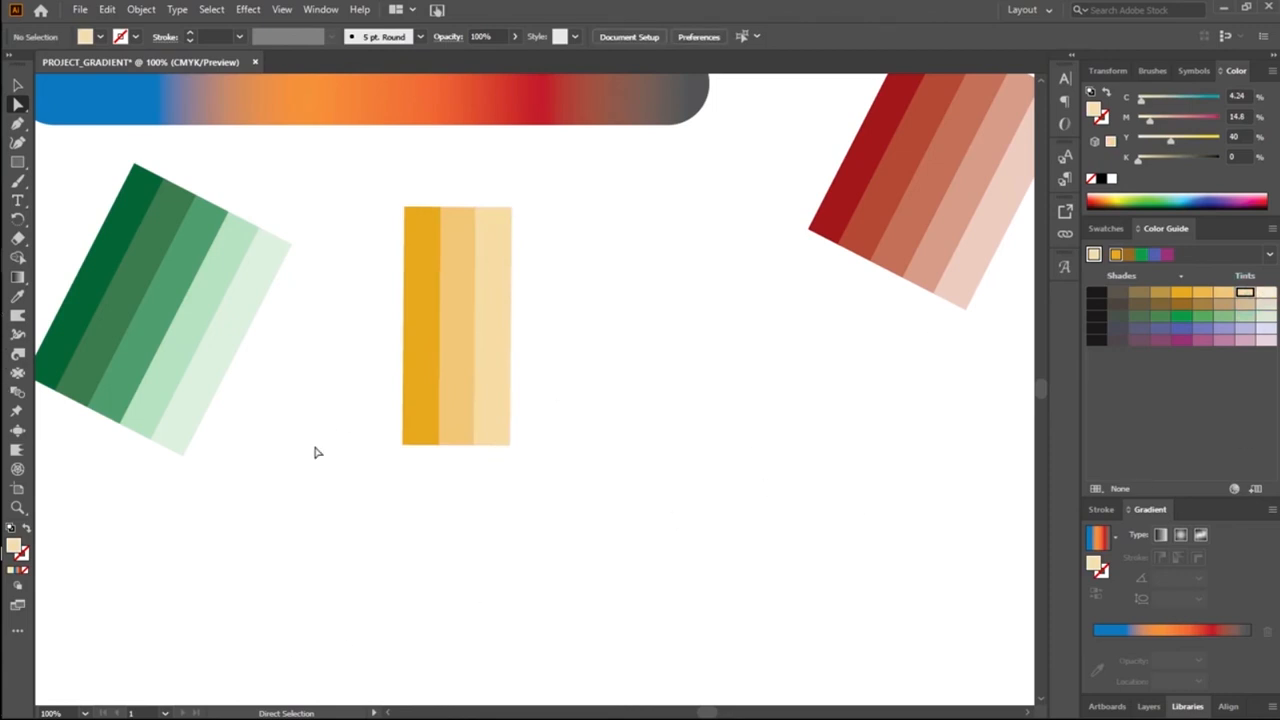
Step: Try the palest yellow tint, C2.12 M7.4 Y20 K0, on the upright set's third stripe and undo it
{"action": "left_click", "coordinate": [508, 421]}
{"action": "left_click", "coordinate": [1267, 293]}
{"action": "left_click", "coordinate": [481, 372]}
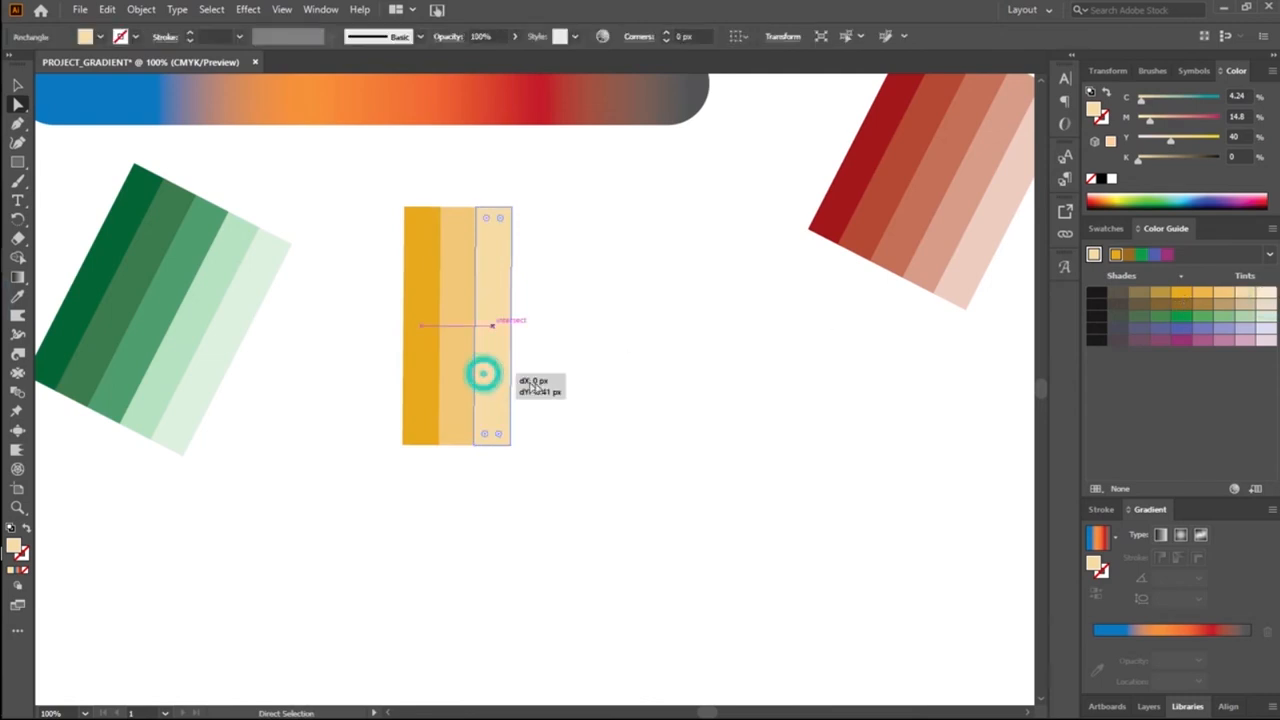
{"action": "left_click", "coordinate": [1264, 293]}
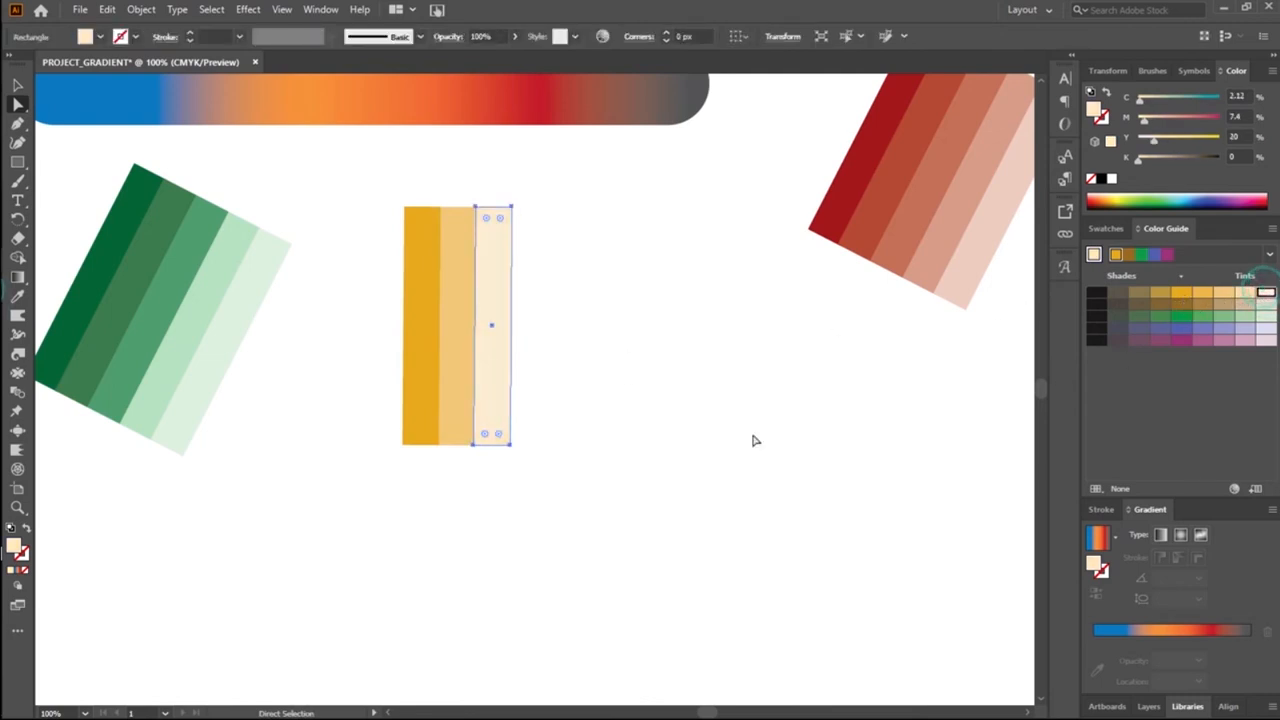
{"action": "left_click", "coordinate": [566, 352]}
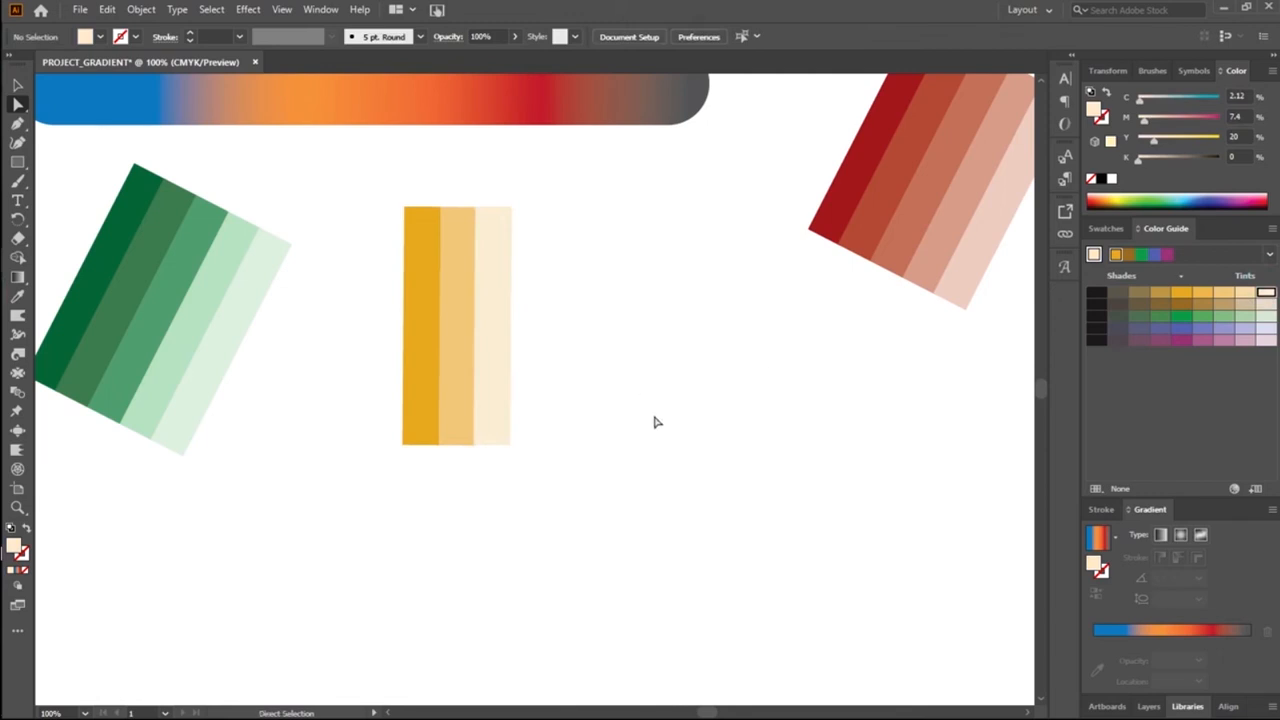
{"action": "key", "text": "ctrl+z"}
{"action": "left_click", "coordinate": [583, 409]}
Step: Stretch the three yellow stripes downward to about 338 px tall and narrow them together to about 45 px wide
{"action": "left_click_drag", "start_coordinate": [385, 267], "coordinate": [560, 406]}
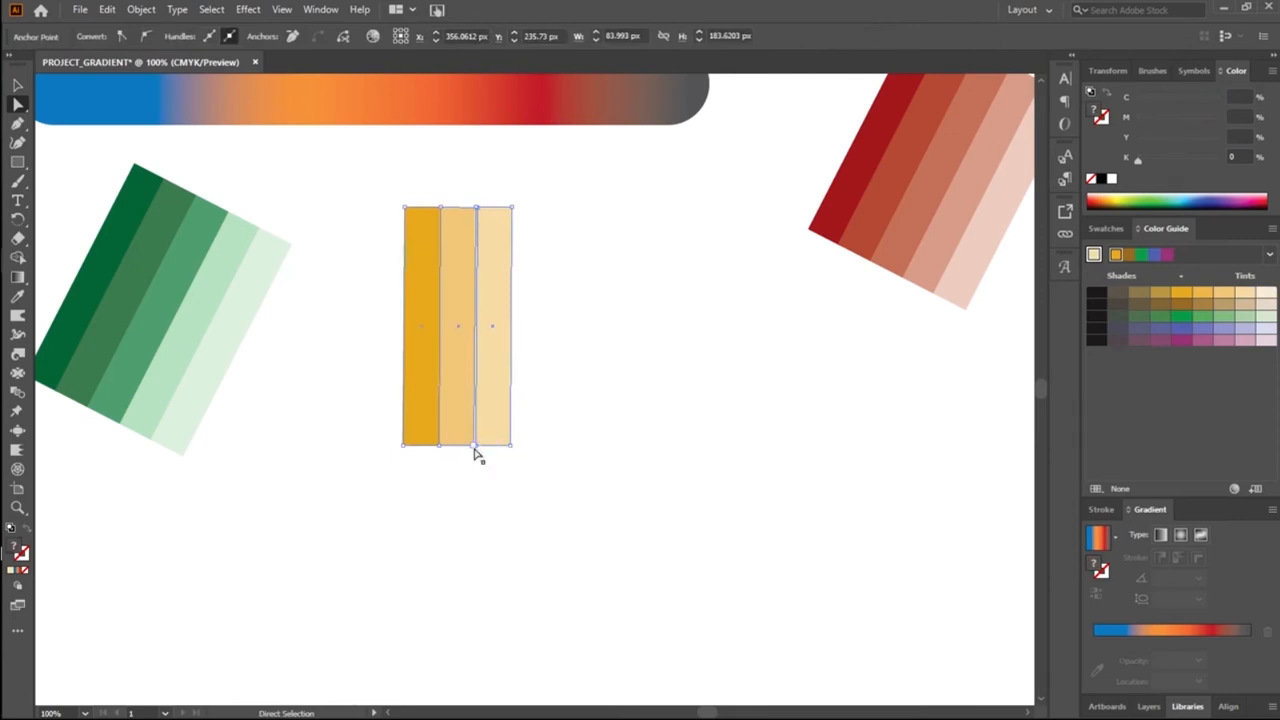
{"action": "left_click", "coordinate": [18, 84]}
{"action": "left_click_drag", "start_coordinate": [451, 446], "coordinate": [473, 650]}
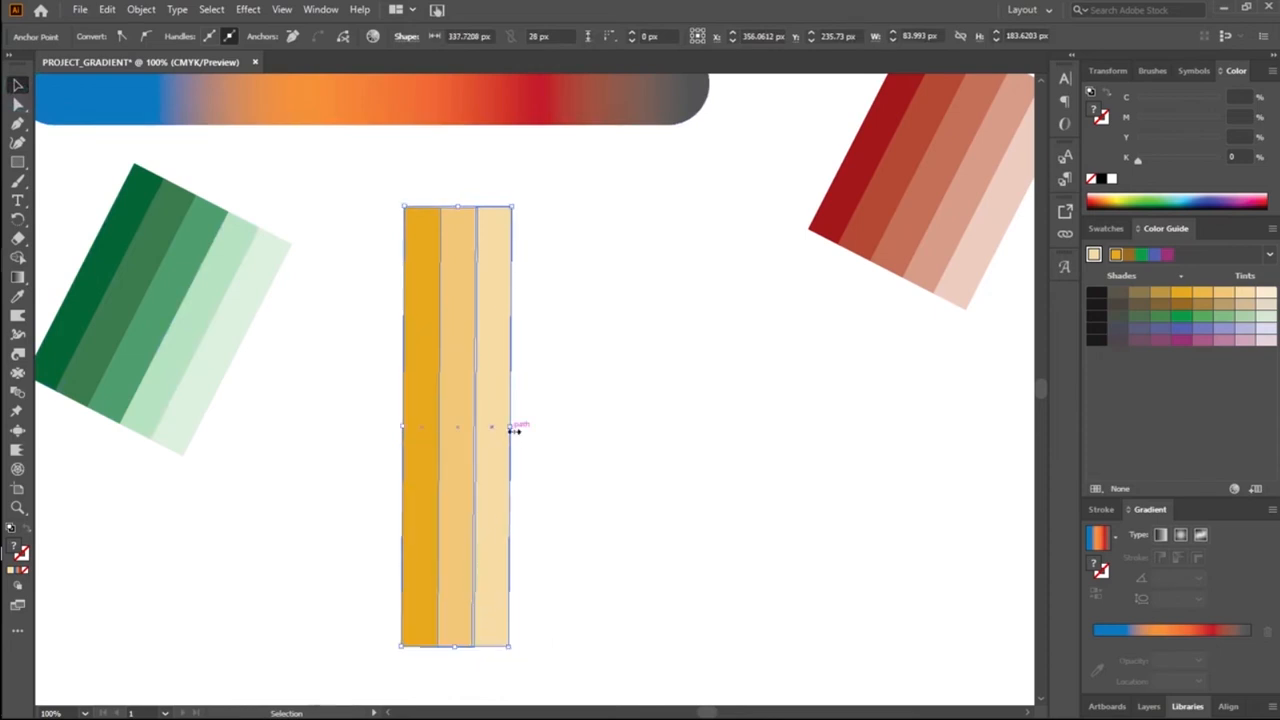
{"action": "left_click_drag", "start_coordinate": [511, 429], "coordinate": [431, 437]}
{"action": "left_click", "coordinate": [586, 451]}
{"action": "left_click", "coordinate": [380, 388]}
Step: Group the three tall yellow stripes and move the group to the right, near the middle of the artboard
{"action": "left_click_drag", "start_coordinate": [351, 471], "coordinate": [490, 516]}
{"action": "right_click", "coordinate": [455, 463]}
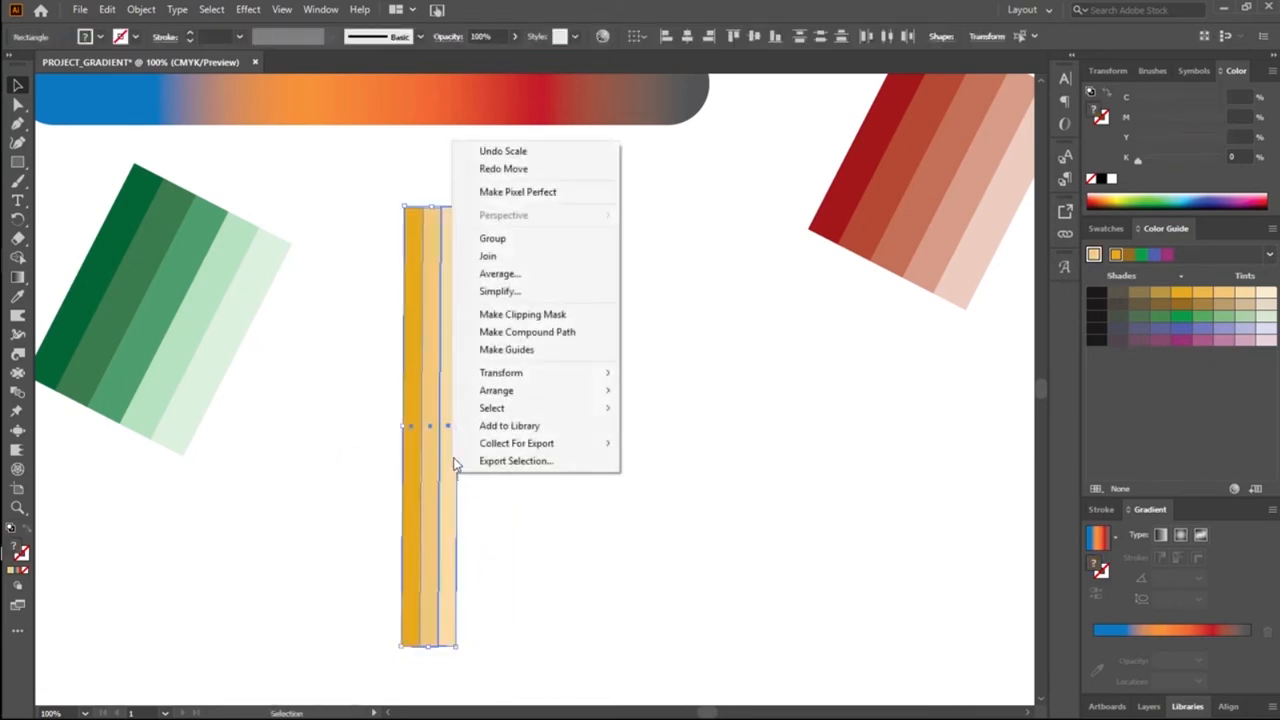
{"action": "left_click", "coordinate": [503, 240]}
{"action": "left_click_drag", "start_coordinate": [457, 449], "coordinate": [577, 433]}
Step: Lengthen the yellow stripe group to about 370 px tall and narrow it to about 31 px wide
{"action": "left_click_drag", "start_coordinate": [550, 631], "coordinate": [549, 672]}
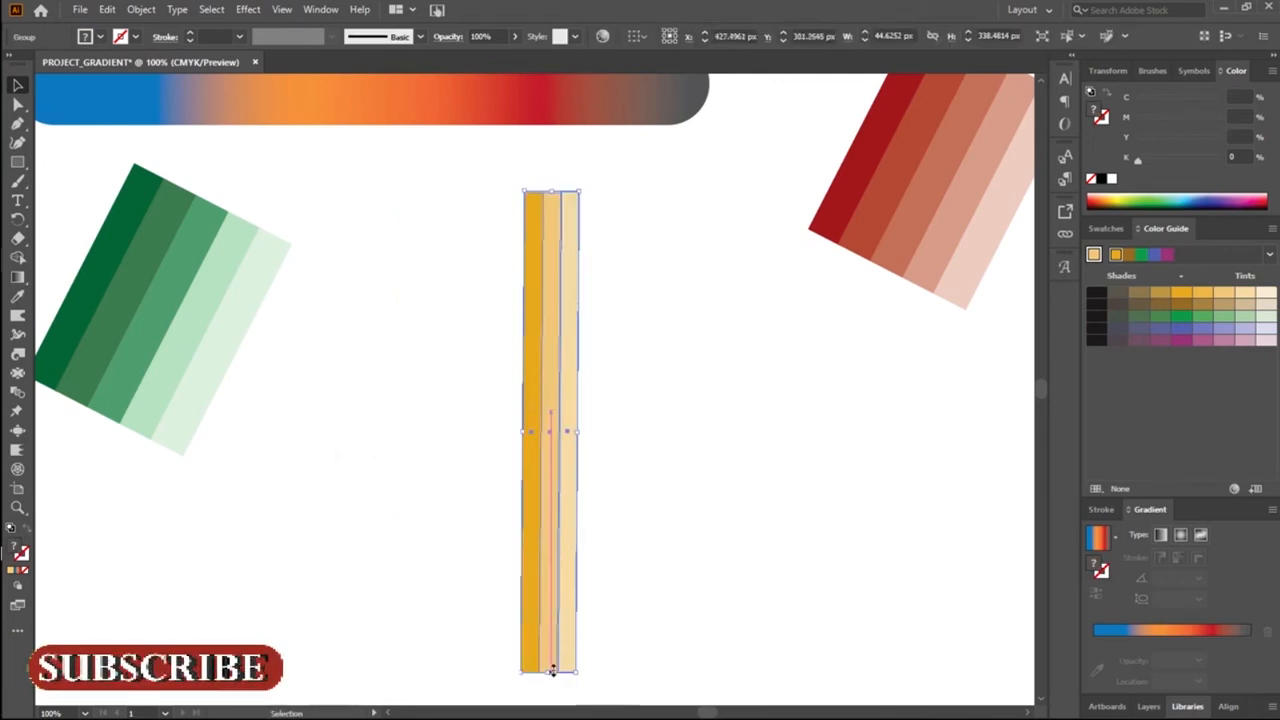
{"action": "left_click_drag", "start_coordinate": [573, 433], "coordinate": [560, 434]}
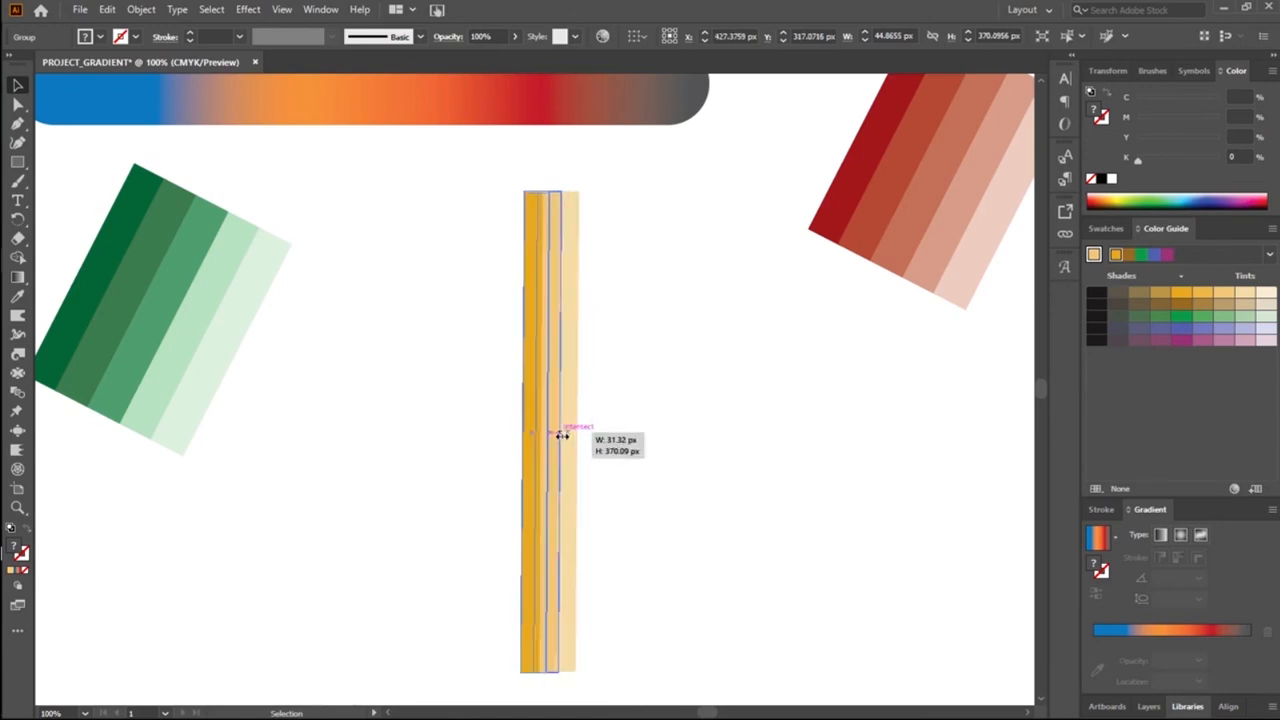
{"action": "left_click", "coordinate": [604, 430]}
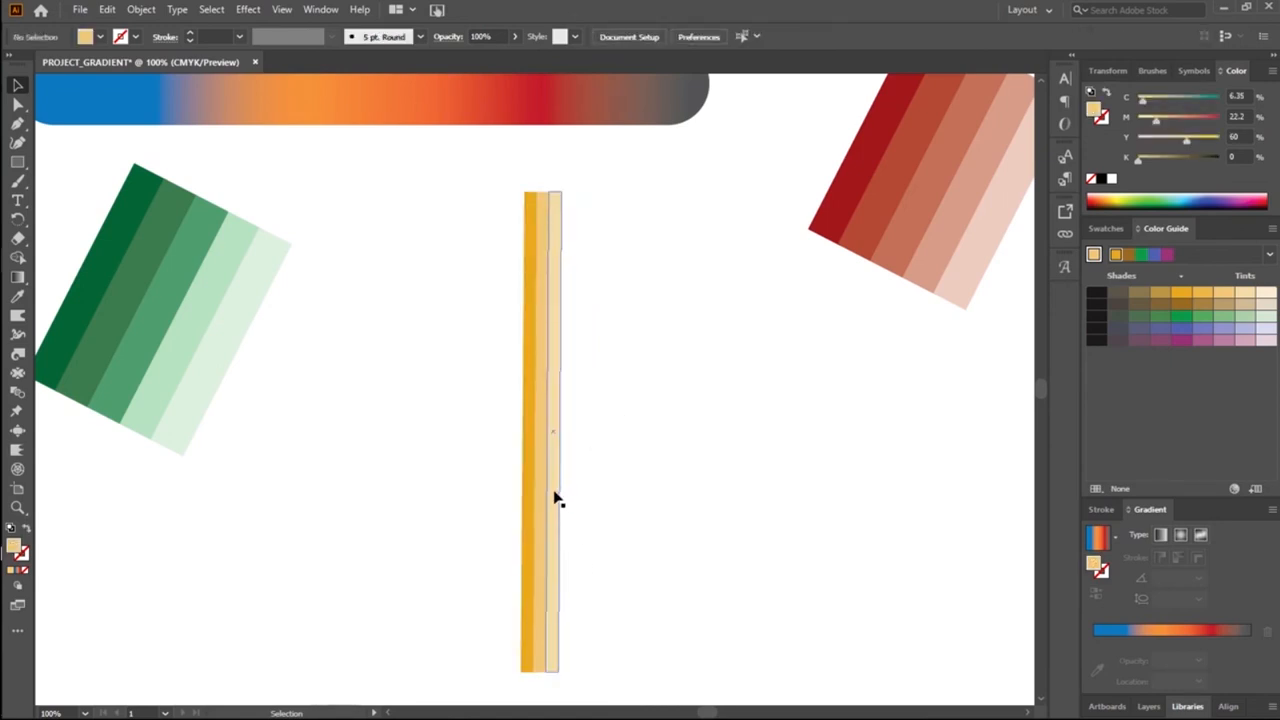
{"action": "scroll", "coordinate": [554, 500], "scroll_direction": "down", "scroll_amount": 2}
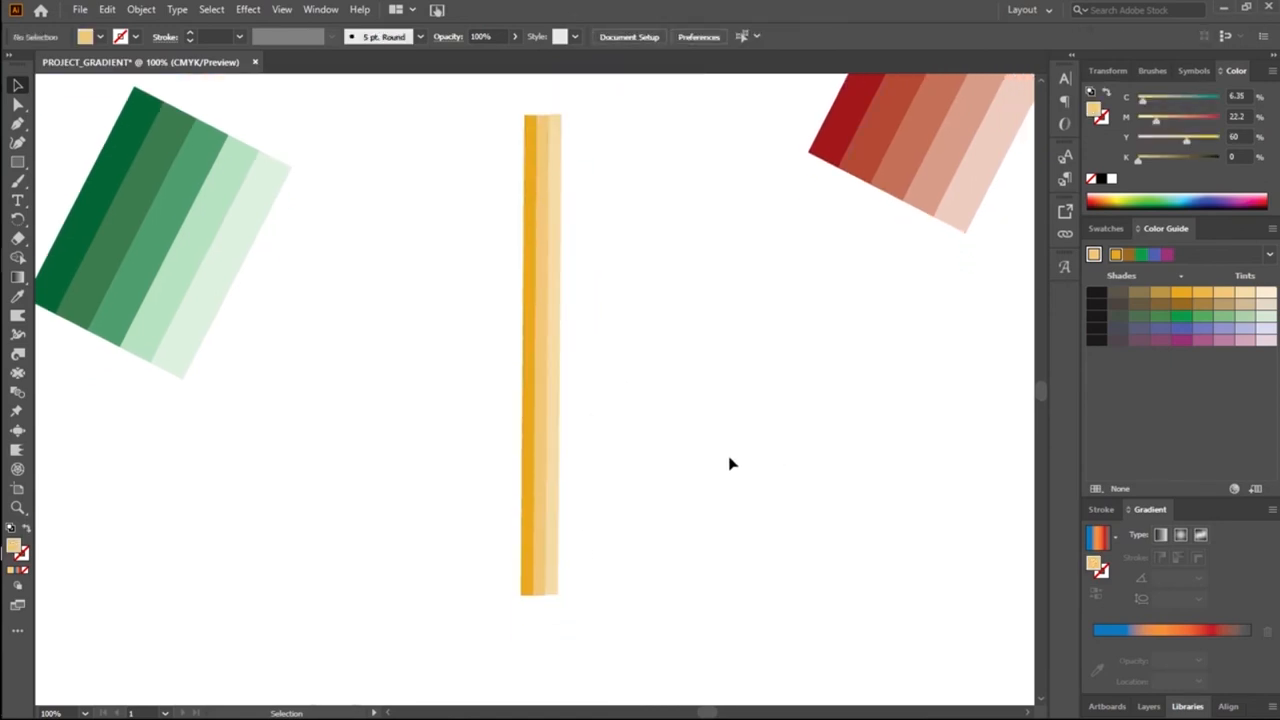
{"action": "scroll", "coordinate": [737, 411], "scroll_direction": "down", "scroll_amount": 2}
{"action": "scroll", "coordinate": [740, 410], "scroll_direction": "up", "scroll_amount": 3}
{"action": "scroll", "coordinate": [740, 410], "scroll_direction": "up", "scroll_amount": 3}
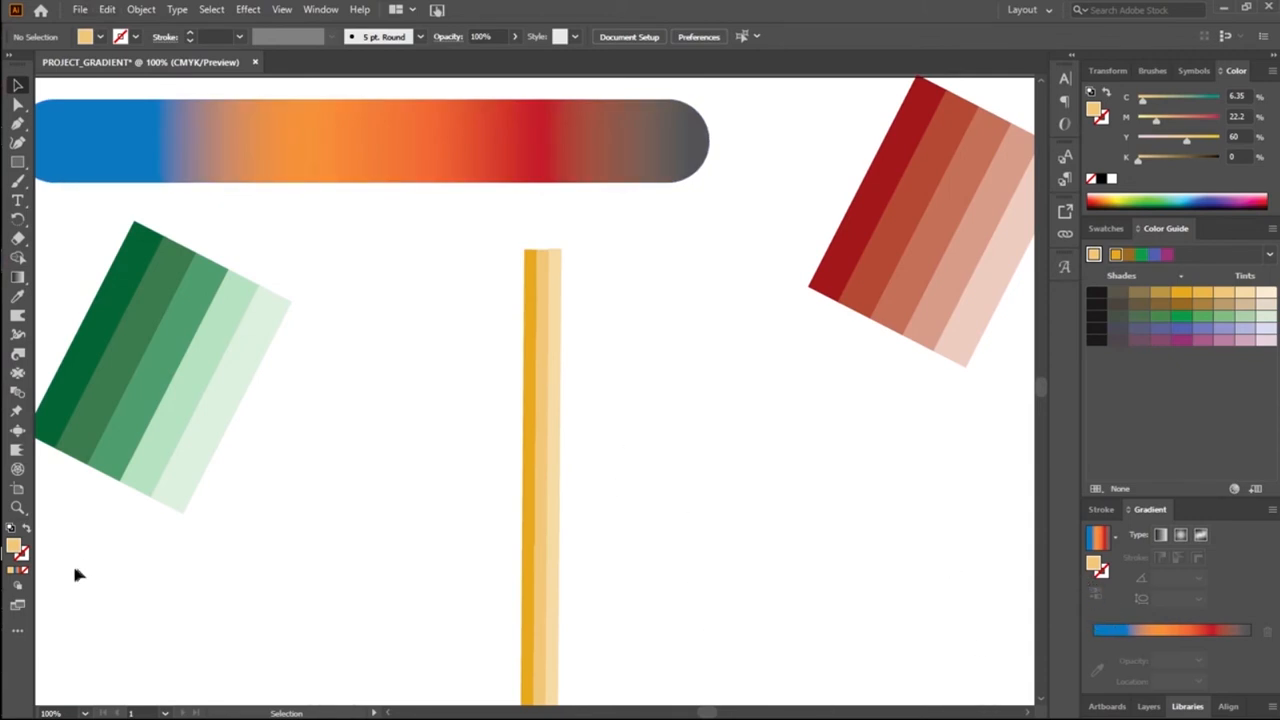
{"action": "left_click", "coordinate": [18, 278]}
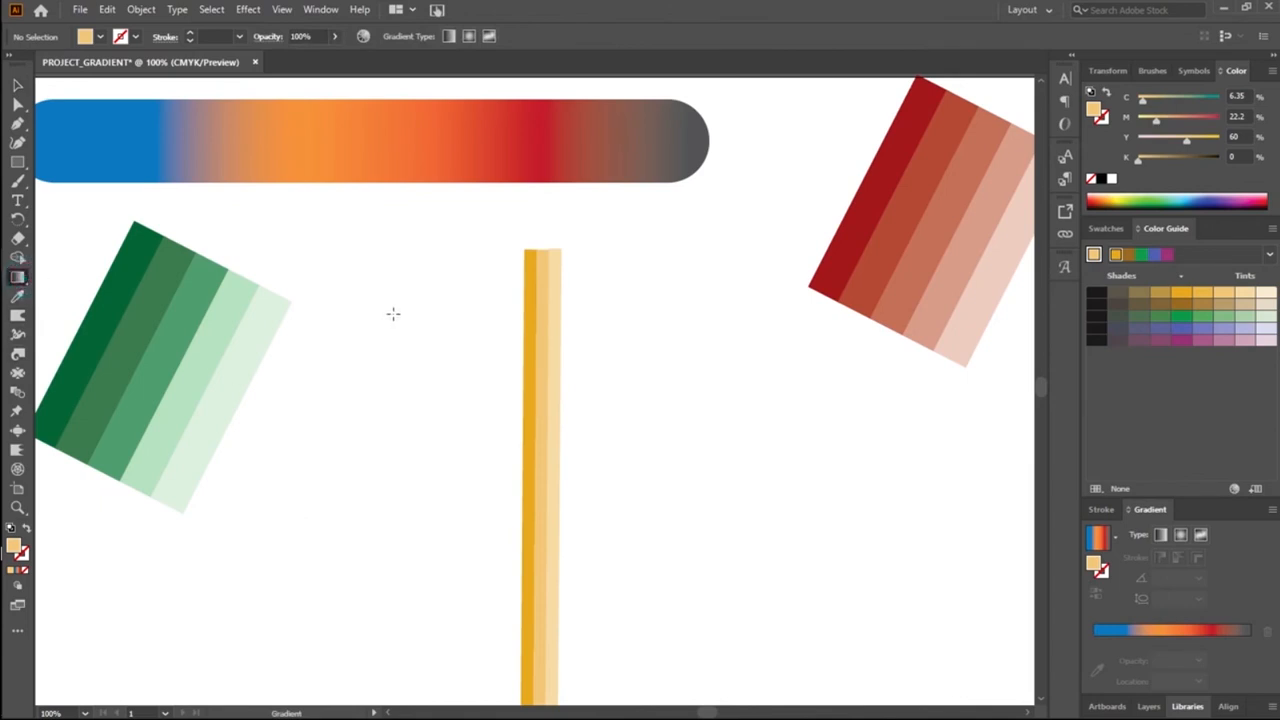
{"action": "left_click", "coordinate": [524, 210]}
{"action": "left_click", "coordinate": [533, 213]}
Step: Draw a rectangle about 30 px wide at the top end of the yellow stripes and extend it upward to about 46 px tall
{"action": "left_click", "coordinate": [17, 161]}
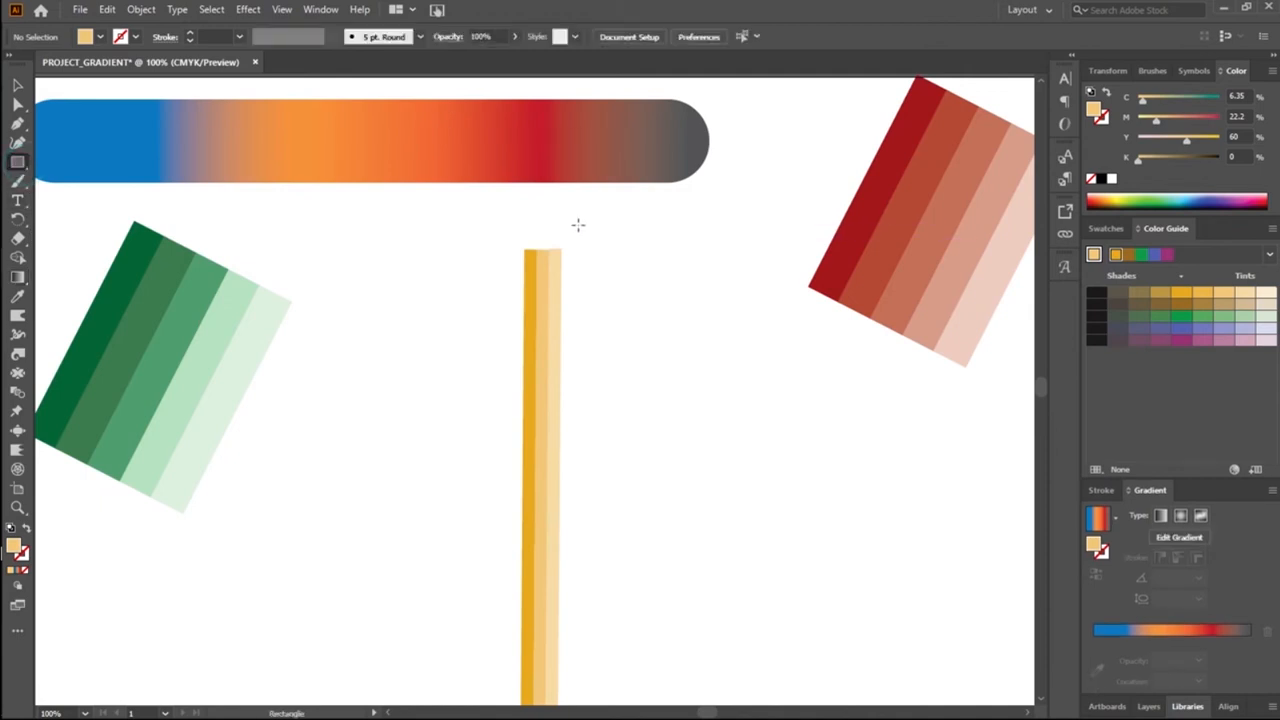
{"action": "left_click_drag", "start_coordinate": [522, 200], "coordinate": [562, 247]}
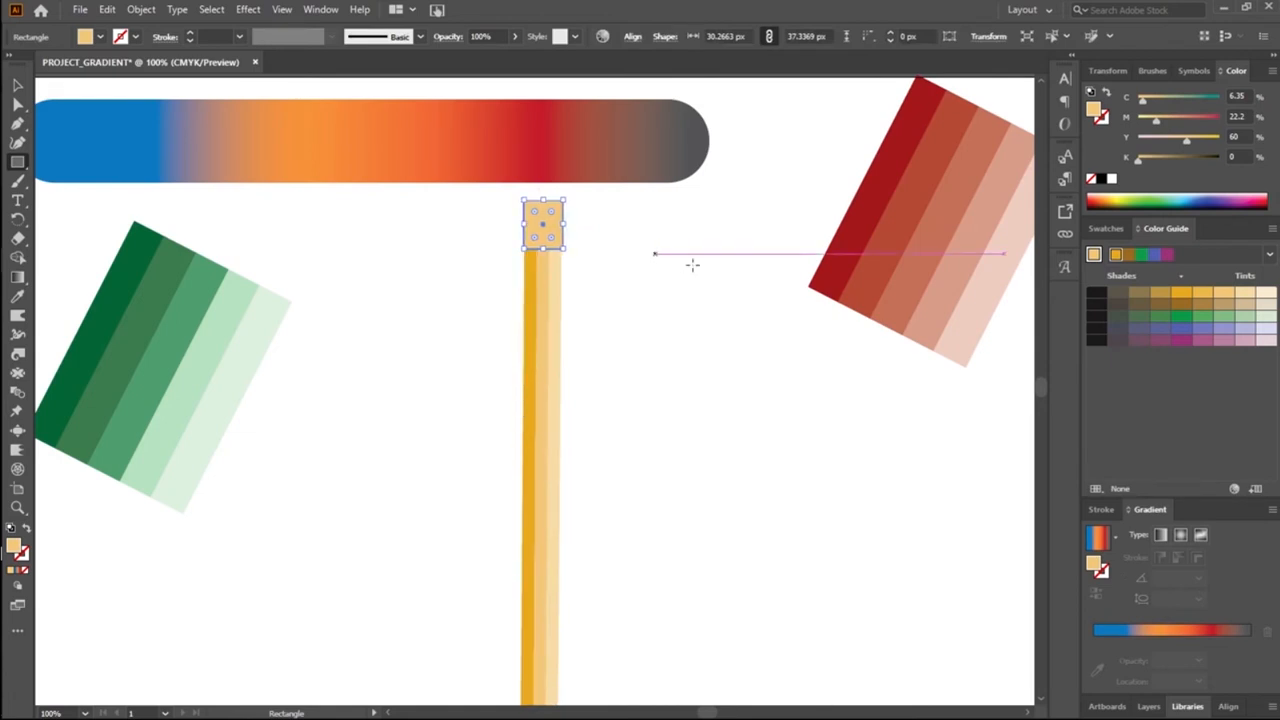
{"action": "scroll", "coordinate": [593, 258], "scroll_direction": "up", "scroll_amount": 1}
{"action": "left_click", "coordinate": [17, 84]}
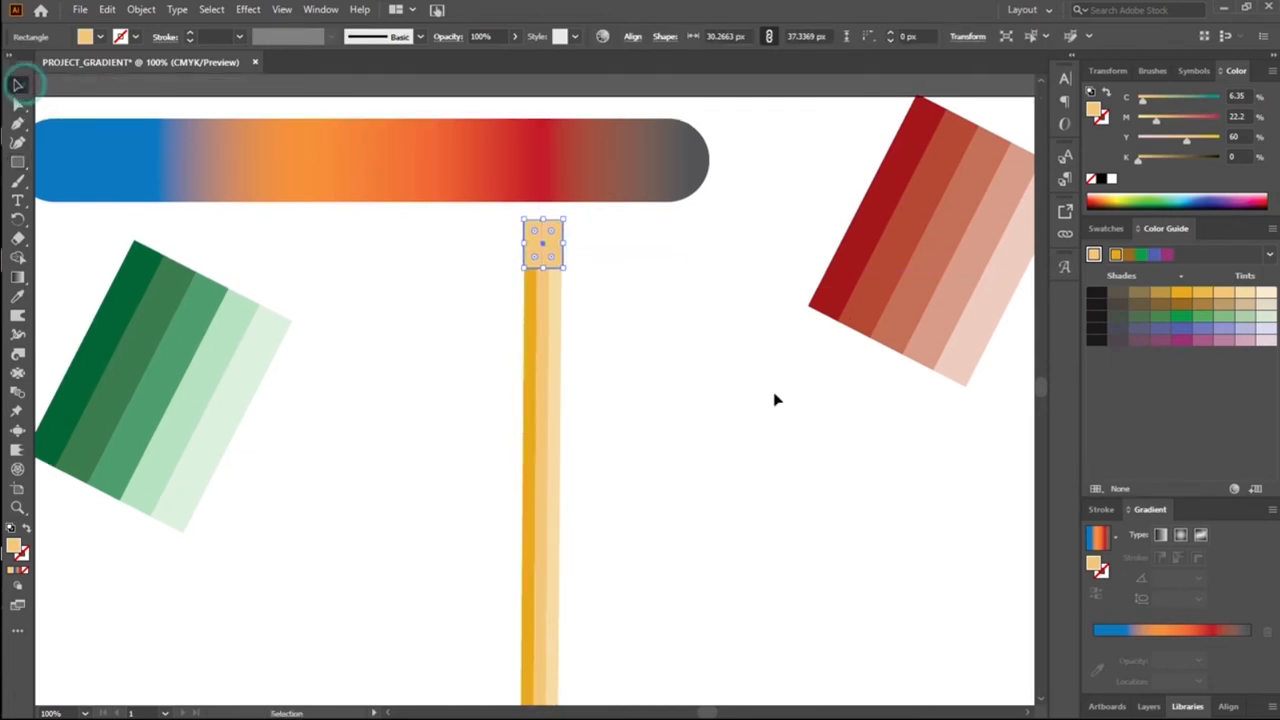
{"action": "left_click_drag", "start_coordinate": [545, 219], "coordinate": [545, 209]}
{"action": "left_click", "coordinate": [457, 266]}
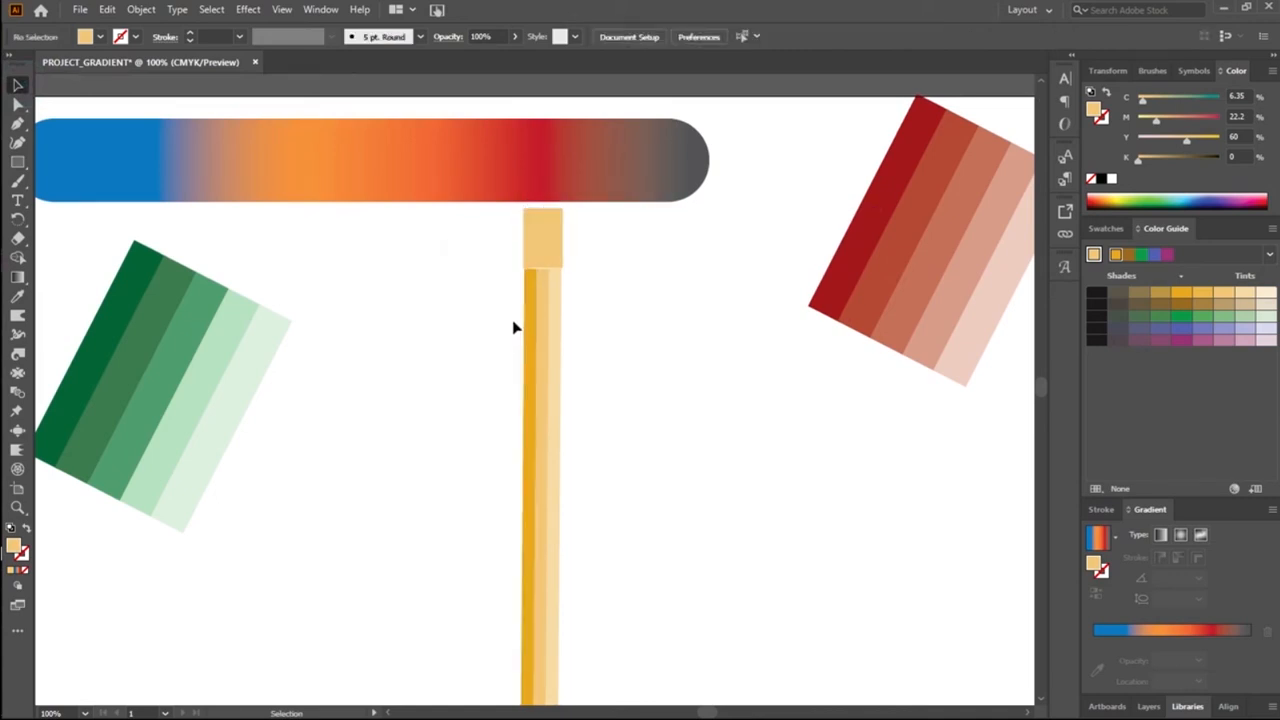
Step: Round the small rectangle's corners to about 9 px and nudge it down over the stripes' top end
{"action": "left_click", "coordinate": [543, 257]}
{"action": "mouse_move", "coordinate": [553, 262]}
{"action": "left_mouse_down"}
{"action": "mouse_move", "coordinate": [549, 277]}
{"action": "mouse_move", "coordinate": [550, 259]}
{"action": "left_mouse_up"}
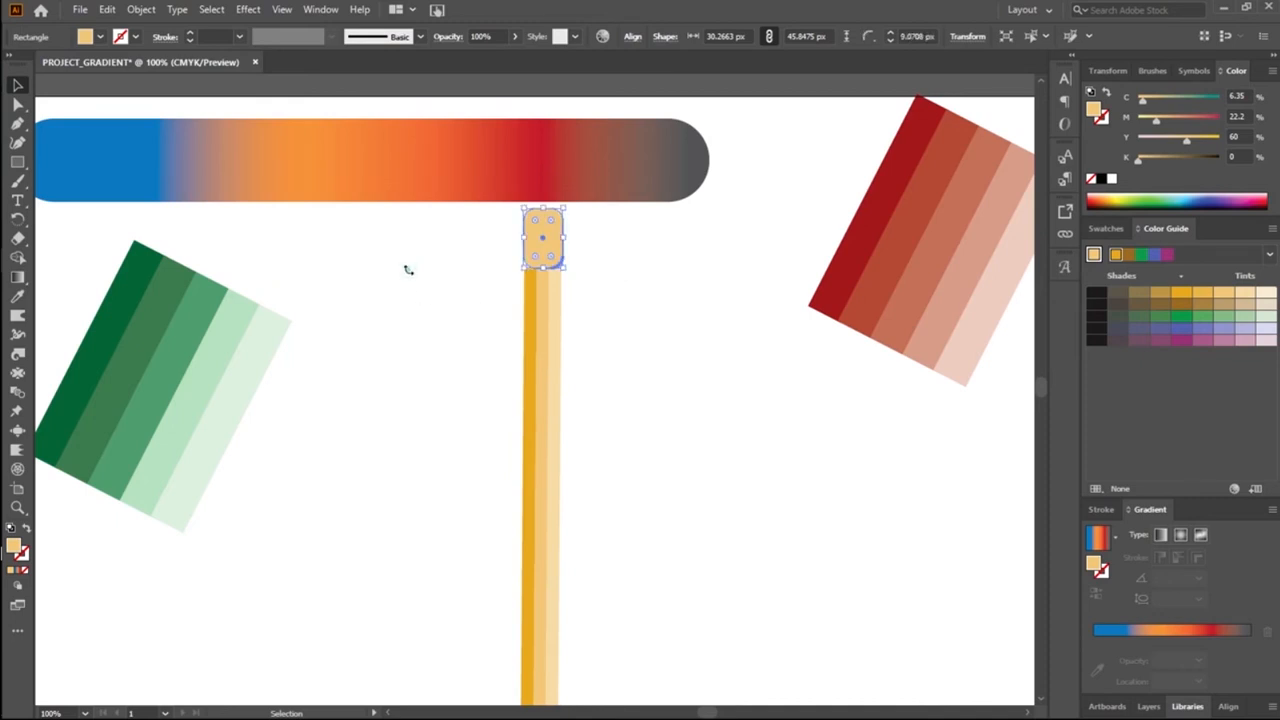
{"action": "left_click", "coordinate": [407, 270]}
{"action": "left_click", "coordinate": [532, 254]}
{"action": "key", "text": "Down"}
{"action": "key", "text": "Down"}
{"action": "key", "text": "Down"}
{"action": "key", "text": "Down"}
{"action": "key", "text": "Down"}
{"action": "key", "text": "Down"}
{"action": "key", "text": "Down"}
{"action": "left_click", "coordinate": [700, 339]}
Step: Move the rounded rectangle to the right of the stripes and draw a rectangle about 63 by 23 px across its lower end
{"action": "left_click_drag", "start_coordinate": [490, 340], "coordinate": [611, 437]}
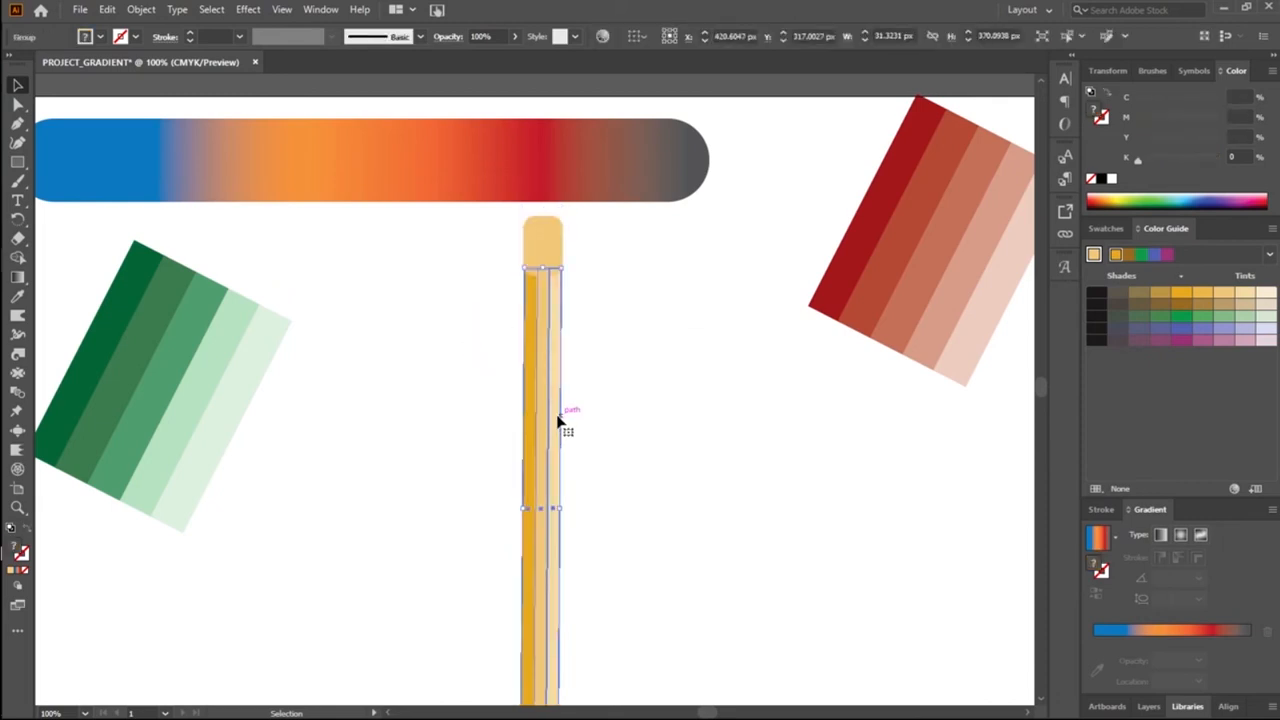
{"action": "left_click_drag", "start_coordinate": [537, 243], "coordinate": [631, 309]}
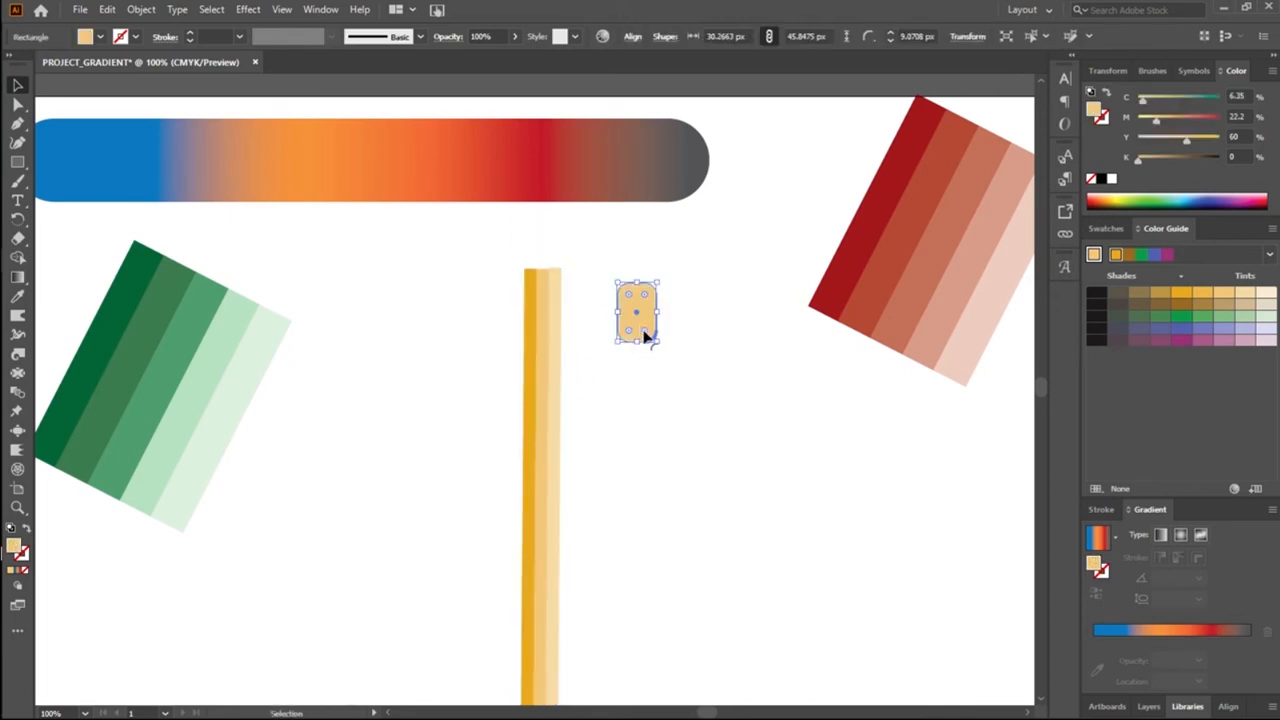
{"action": "left_click", "coordinate": [617, 391]}
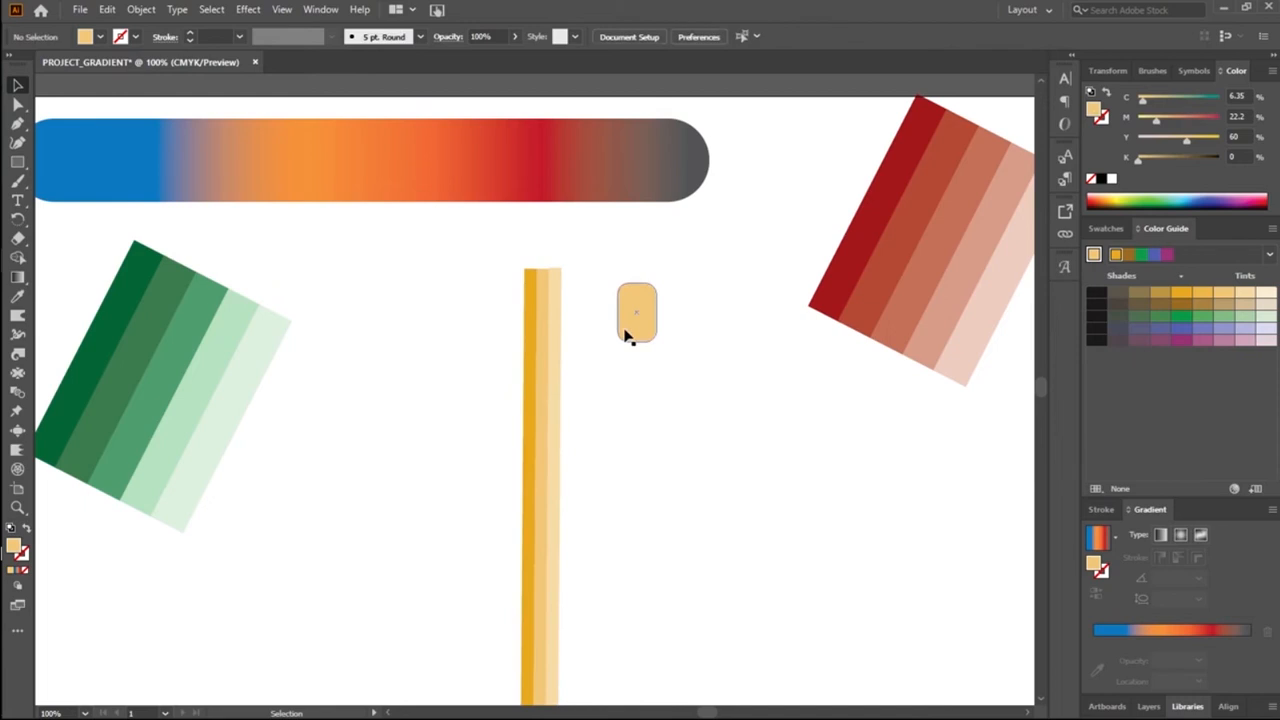
{"action": "left_click", "coordinate": [17, 161]}
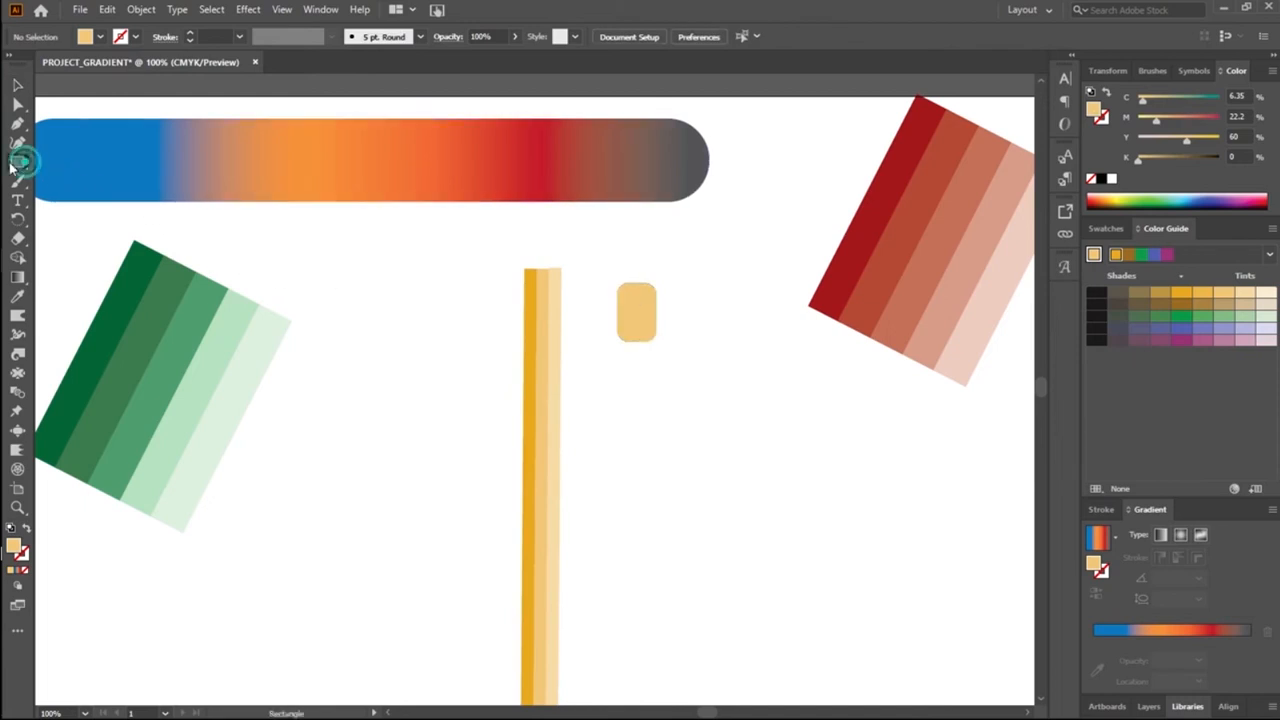
{"action": "left_click_drag", "start_coordinate": [595, 325], "coordinate": [678, 353]}
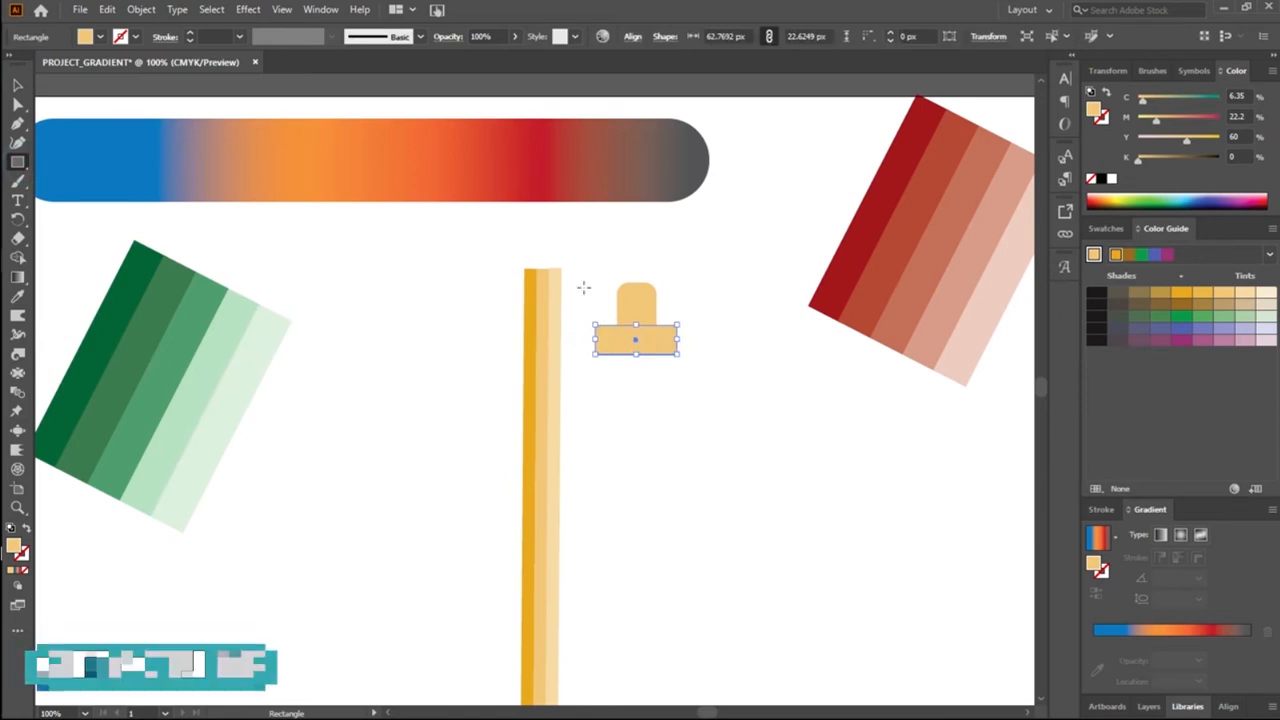
Step: Group the two overlapping shapes and cut away the crossing rectangle with Shape Builder, keeping only the round-topped cap
{"action": "key", "text": "v"}
{"action": "left_click_drag", "start_coordinate": [589, 291], "coordinate": [696, 392]}
{"action": "right_click", "coordinate": [632, 340]}
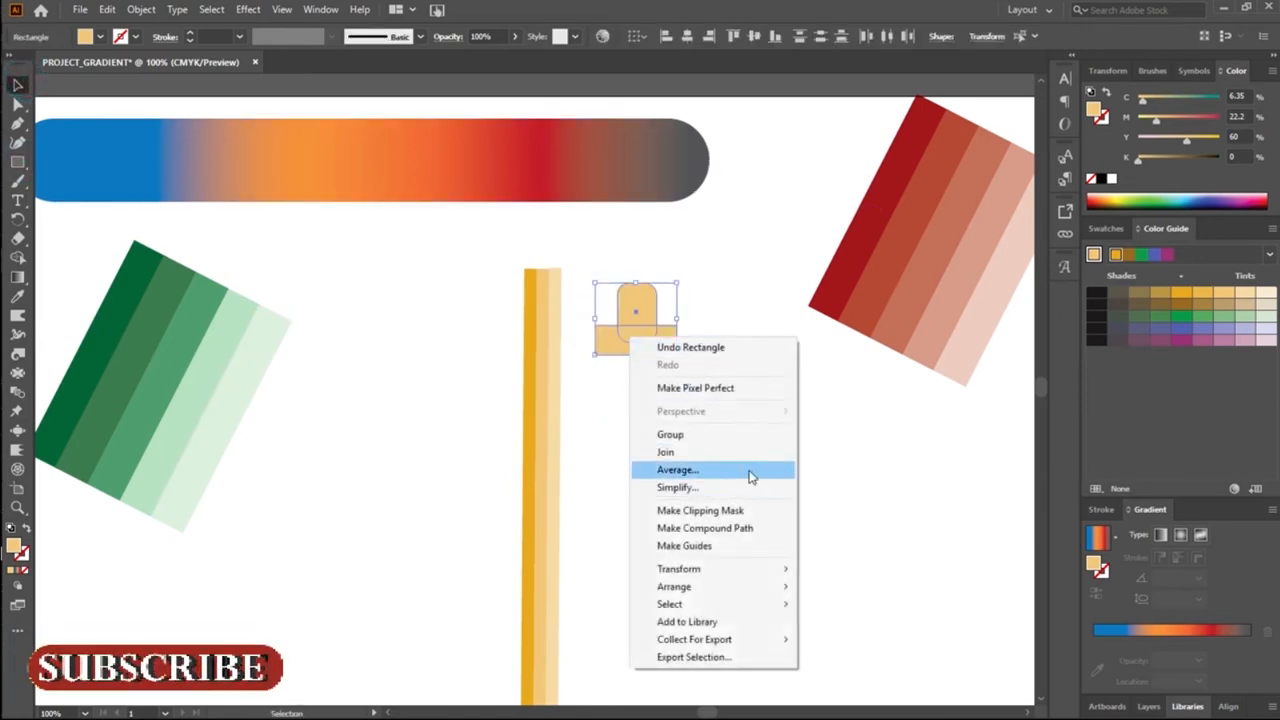
{"action": "left_click", "coordinate": [734, 436]}
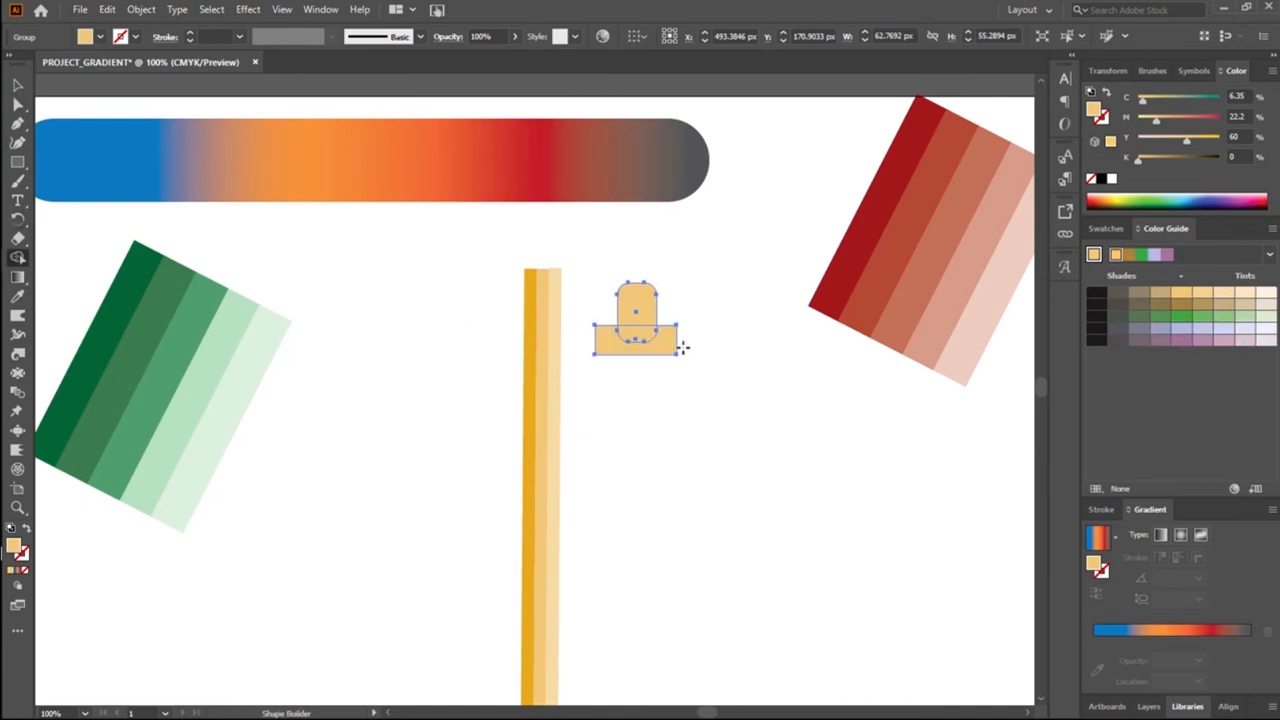
{"action": "left_click_drag", "start_coordinate": [609, 337], "coordinate": [631, 337]}
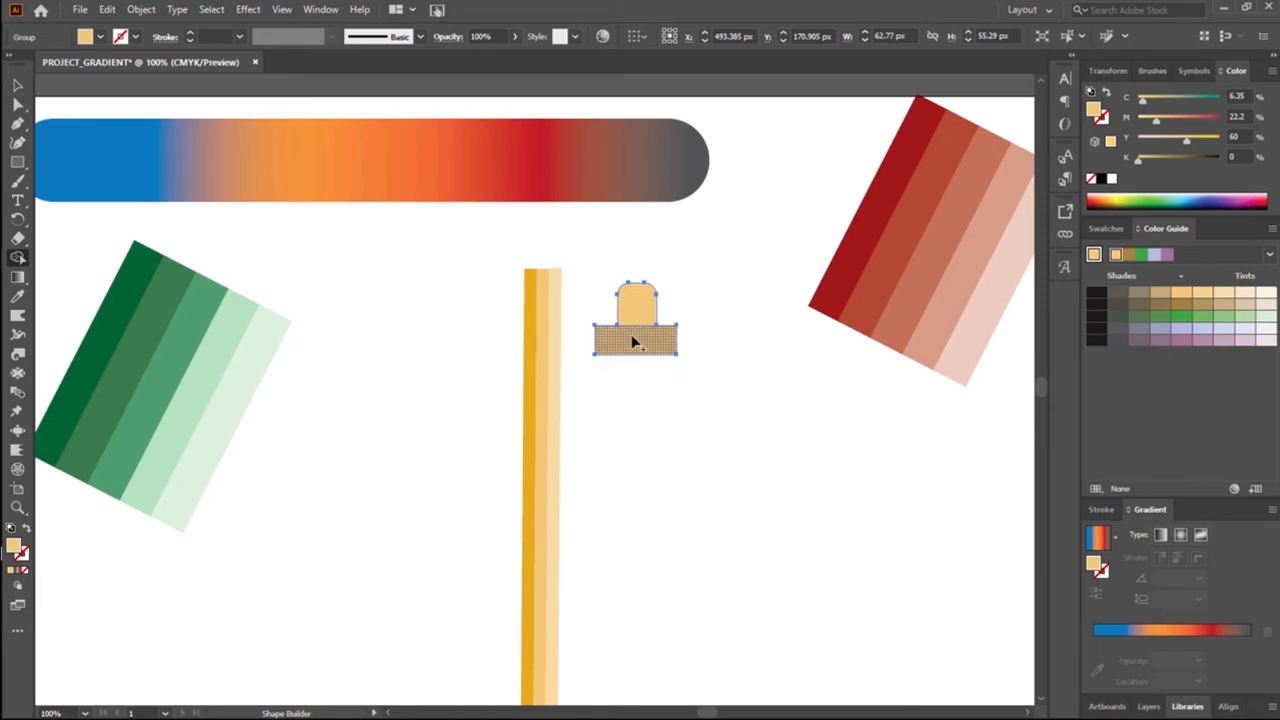
{"action": "left_click", "coordinate": [631, 342], "text": "alt"}
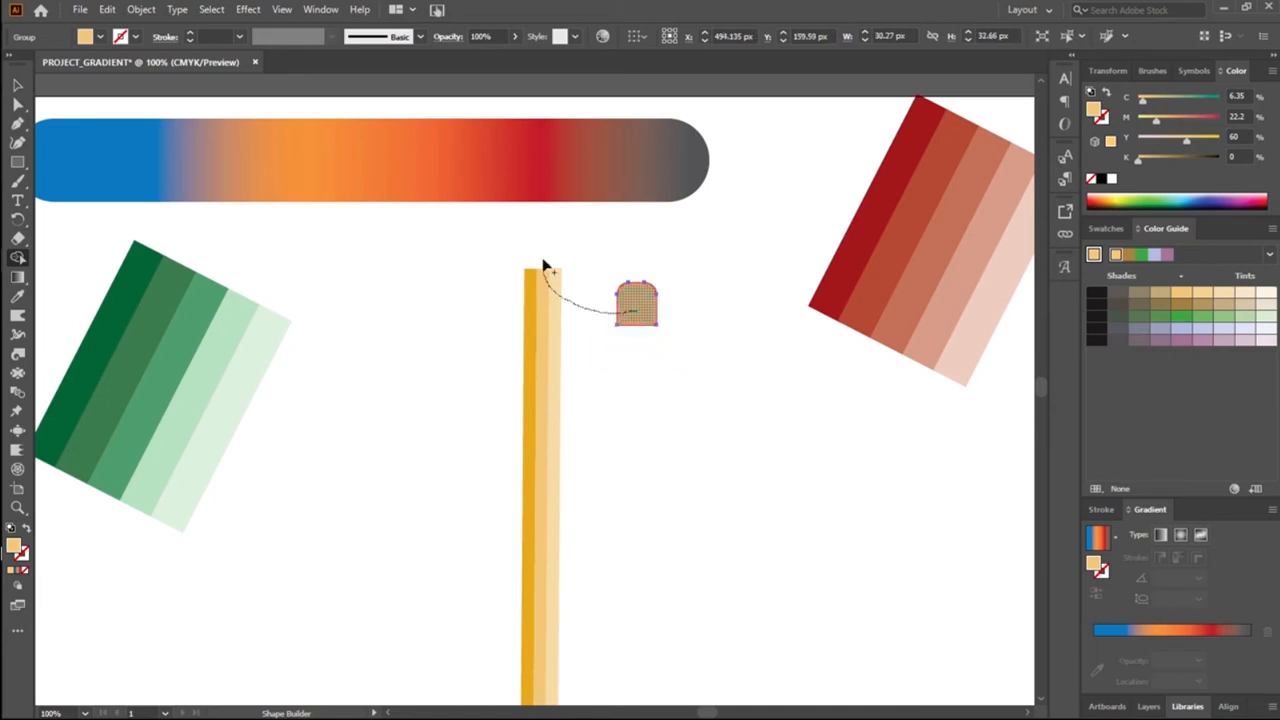
Step: Move the round-topped cap back onto the top end of the yellow stripes and nudge it down and right
{"action": "left_click", "coordinate": [17, 85]}
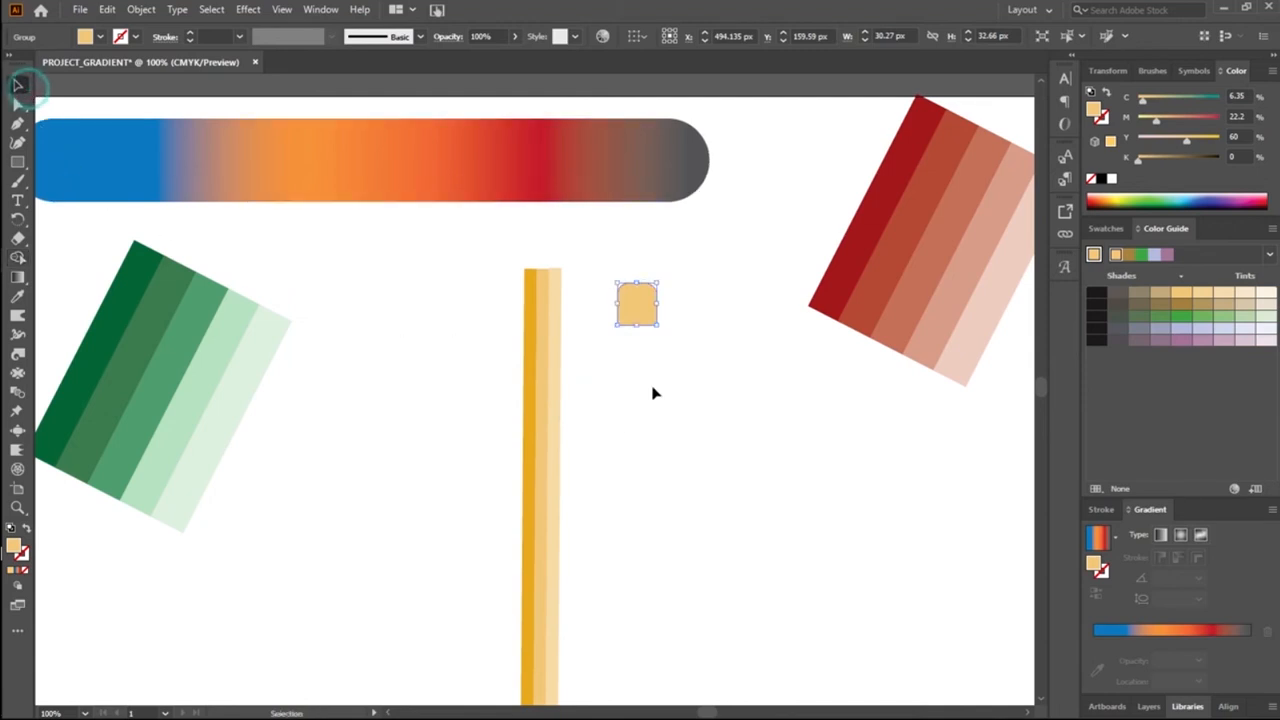
{"action": "left_click_drag", "start_coordinate": [636, 310], "coordinate": [541, 251]}
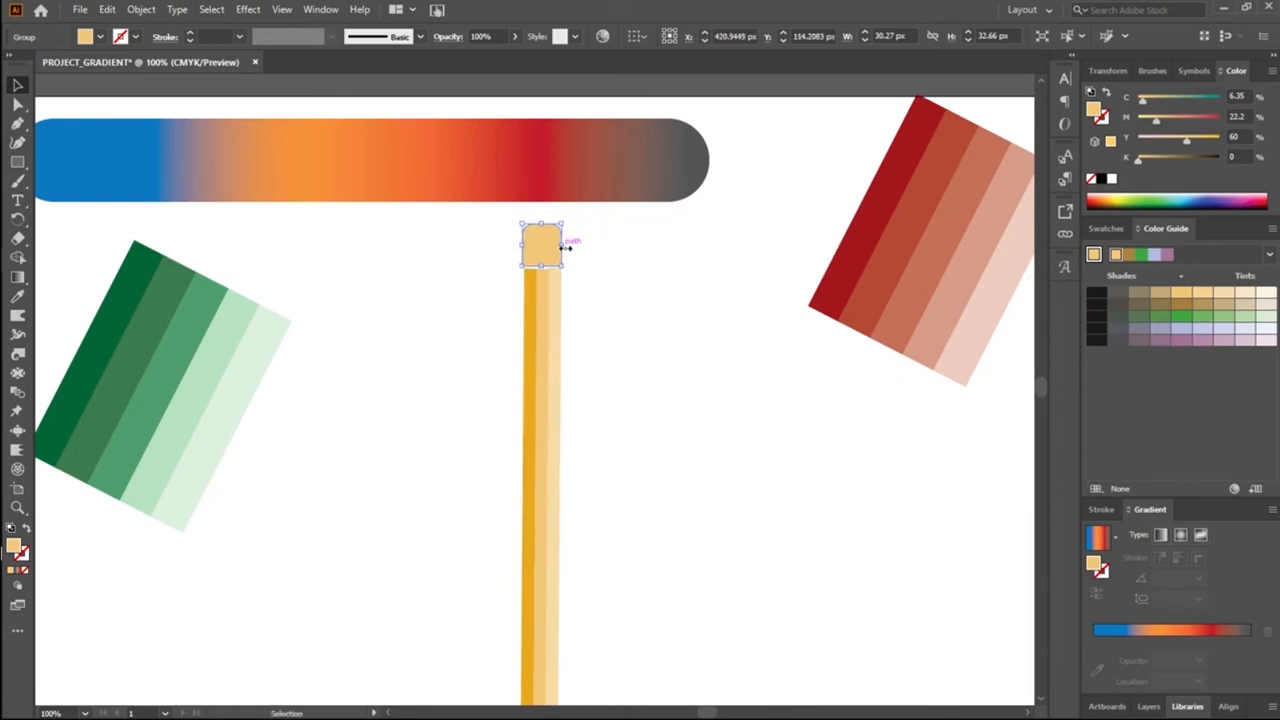
{"action": "key", "text": "Down"}
{"action": "key", "text": "Right"}
{"action": "left_click", "coordinate": [612, 431]}
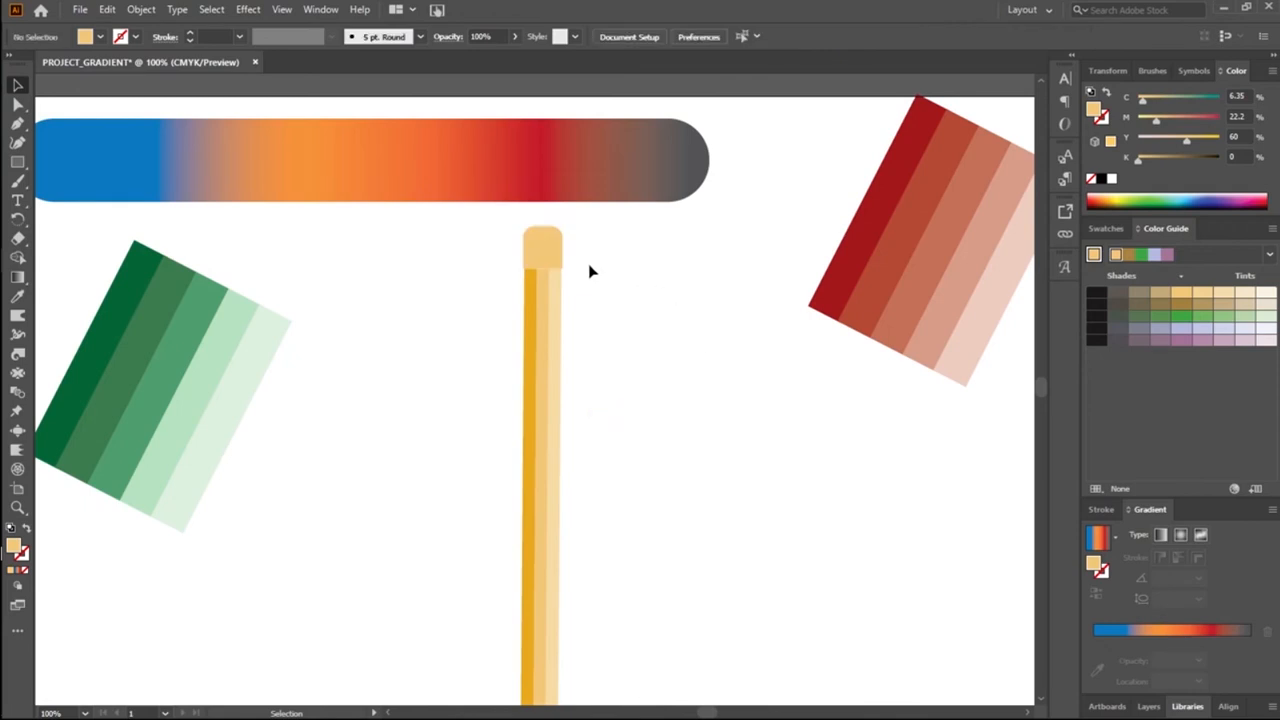
Step: Narrow the cap to about 27.5 px and nudge it right to line up with the stripes' edges
{"action": "left_click", "coordinate": [551, 251]}
{"action": "left_click_drag", "start_coordinate": [563, 250], "coordinate": [561, 254]}
{"action": "key", "text": "Right"}
{"action": "key", "text": "Right"}
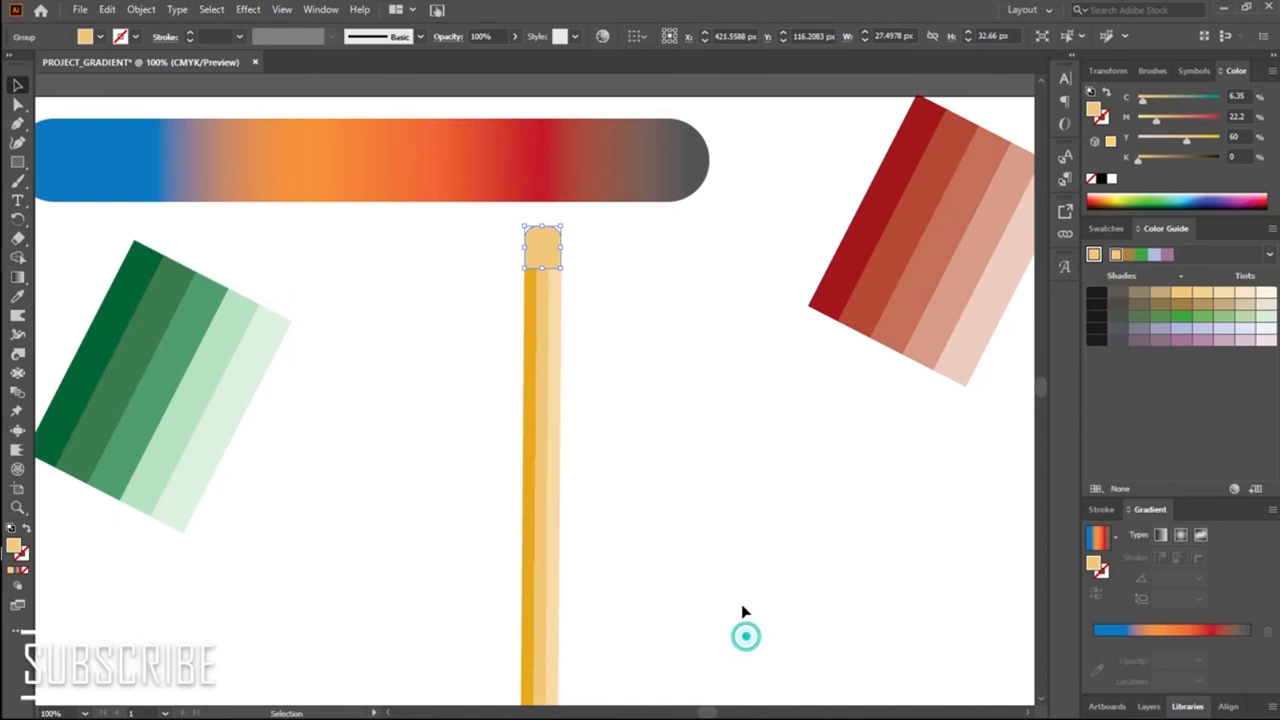
{"action": "left_click", "coordinate": [605, 356]}
{"action": "left_click", "coordinate": [545, 252]}
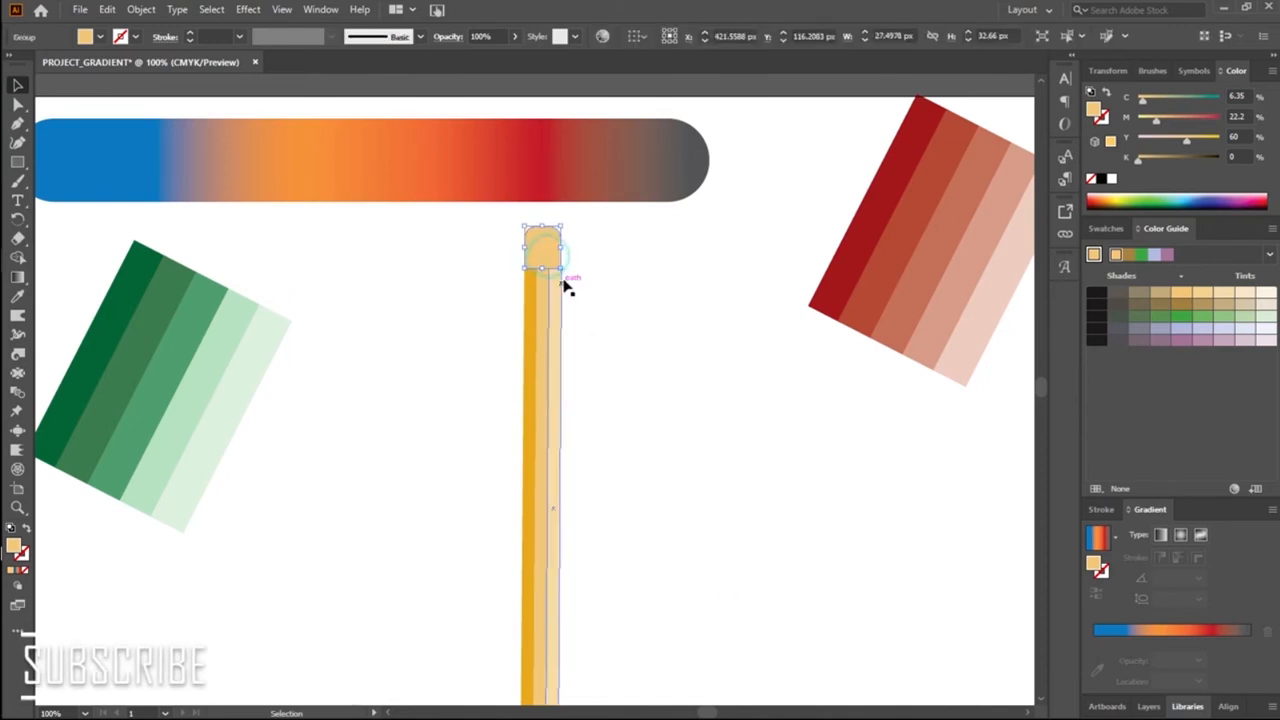
{"action": "left_click_drag", "start_coordinate": [562, 249], "coordinate": [562, 248]}
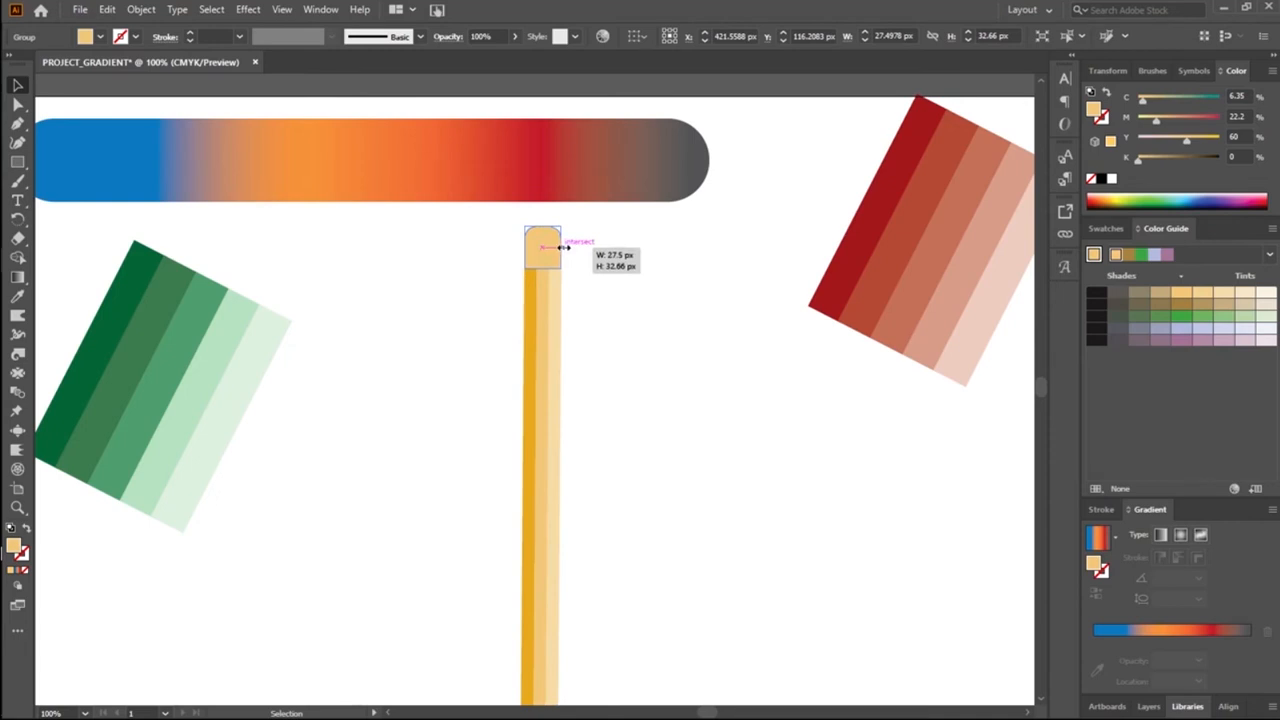
{"action": "left_click_drag", "start_coordinate": [562, 248], "coordinate": [562, 249]}
{"action": "left_click_drag", "start_coordinate": [565, 249], "coordinate": [565, 249]}
{"action": "left_click", "coordinate": [594, 306]}
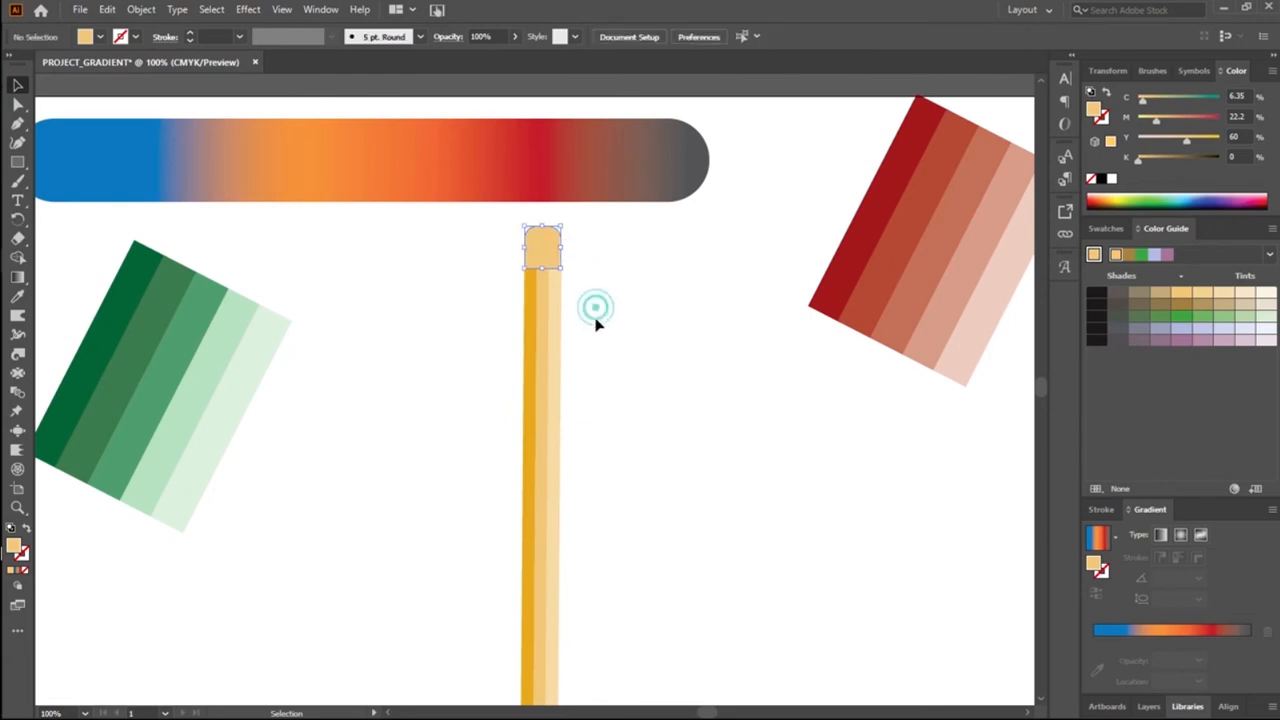
Step: Give the cap an orange stroke using the swatch C=0 M=35 Y=85 K=0
{"action": "left_click", "coordinate": [552, 252]}
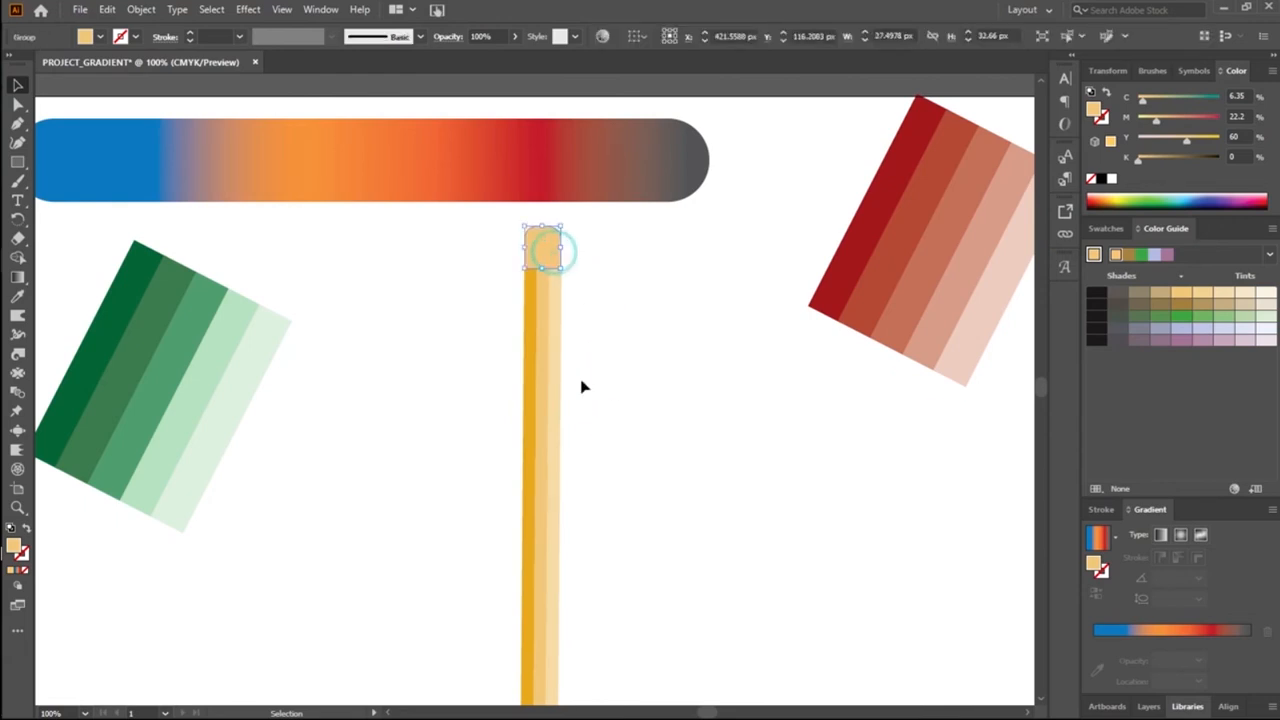
{"action": "left_click", "coordinate": [136, 37]}
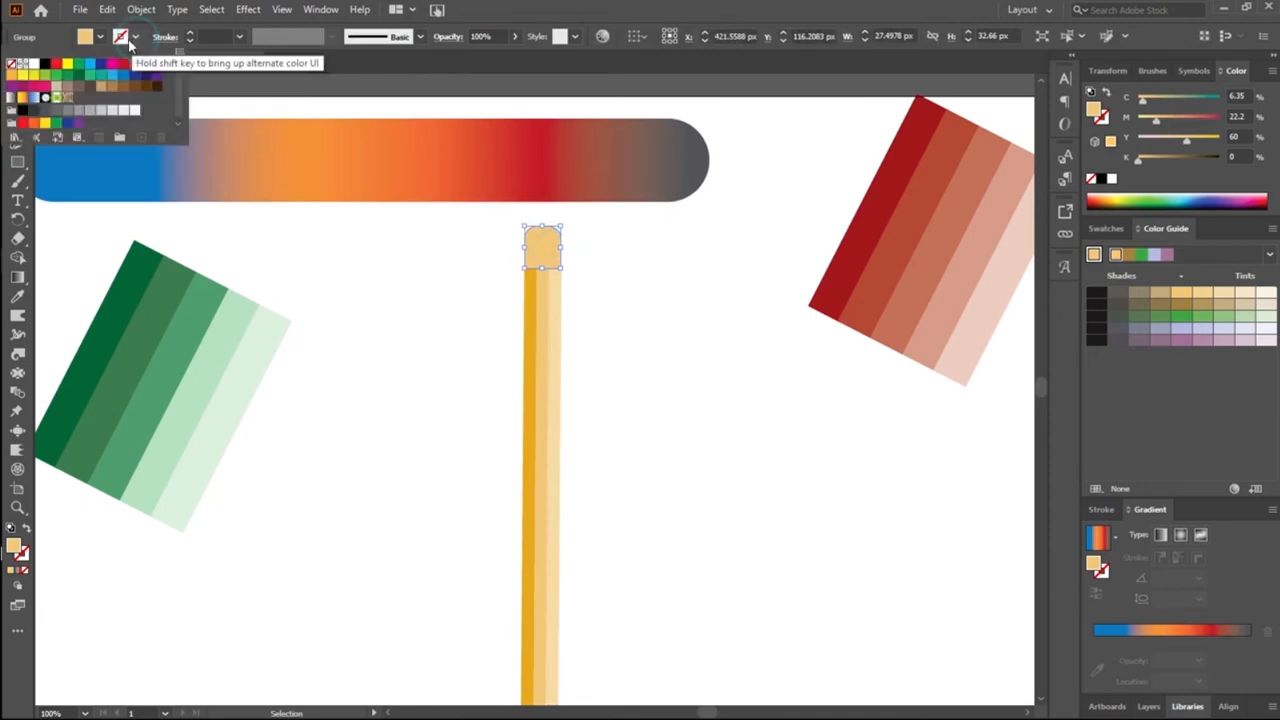
{"action": "left_click", "coordinate": [32, 66]}
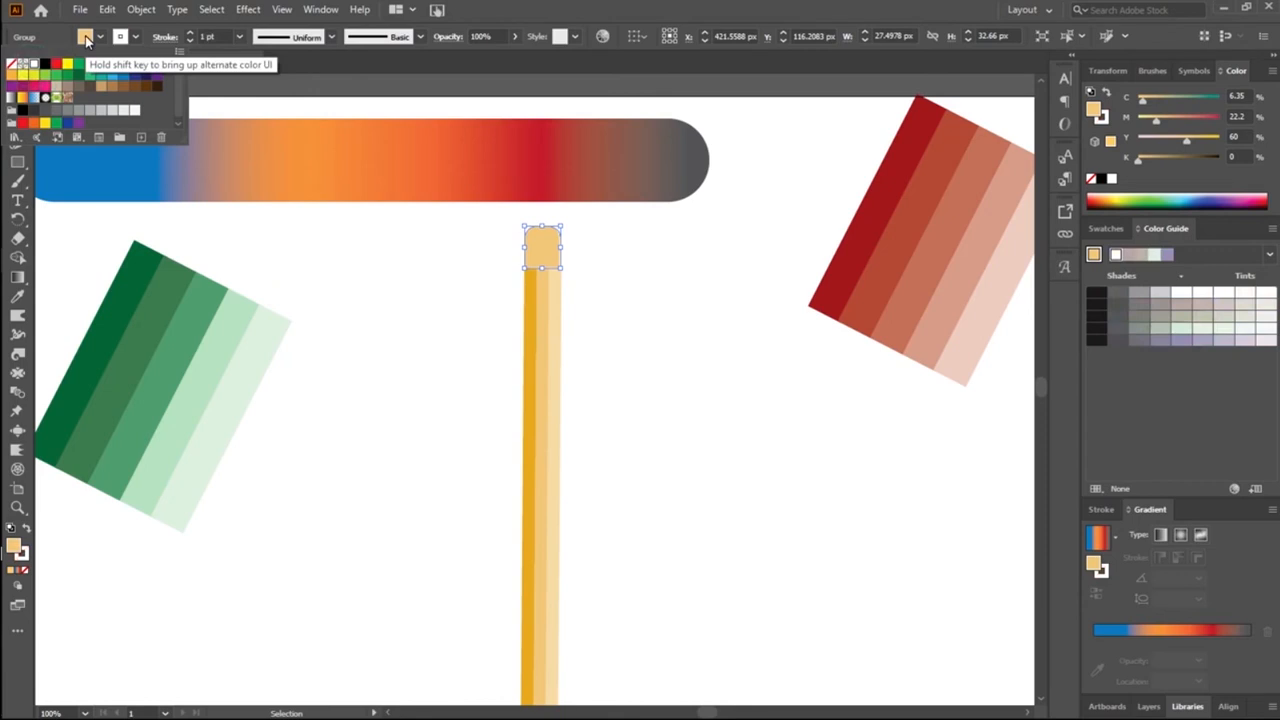
{"action": "left_click", "coordinate": [13, 76]}
{"action": "left_click", "coordinate": [354, 269]}
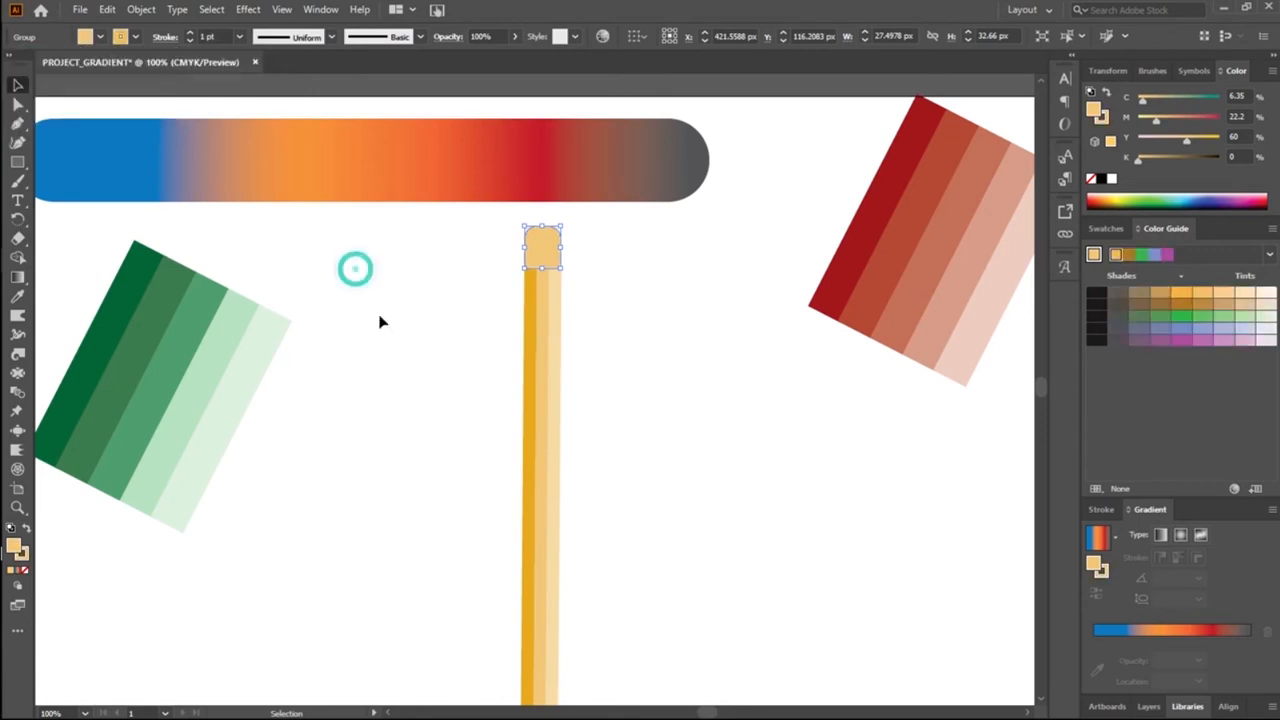
Step: Set the cap's stroke weight to 2 pt
{"action": "left_click", "coordinate": [522, 326]}
{"action": "left_click", "coordinate": [587, 301]}
{"action": "left_click", "coordinate": [531, 240]}
{"action": "left_click", "coordinate": [636, 366]}
{"action": "left_click", "coordinate": [550, 260]}
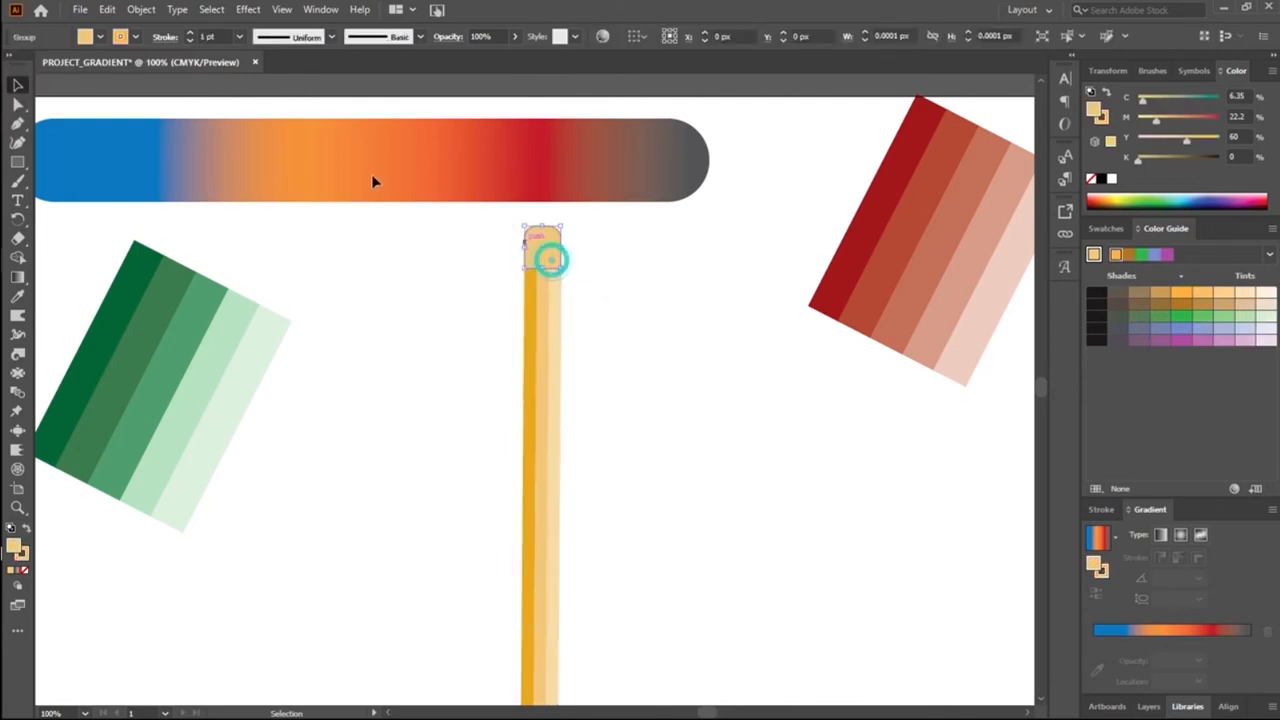
{"action": "double_click", "coordinate": [217, 38]}
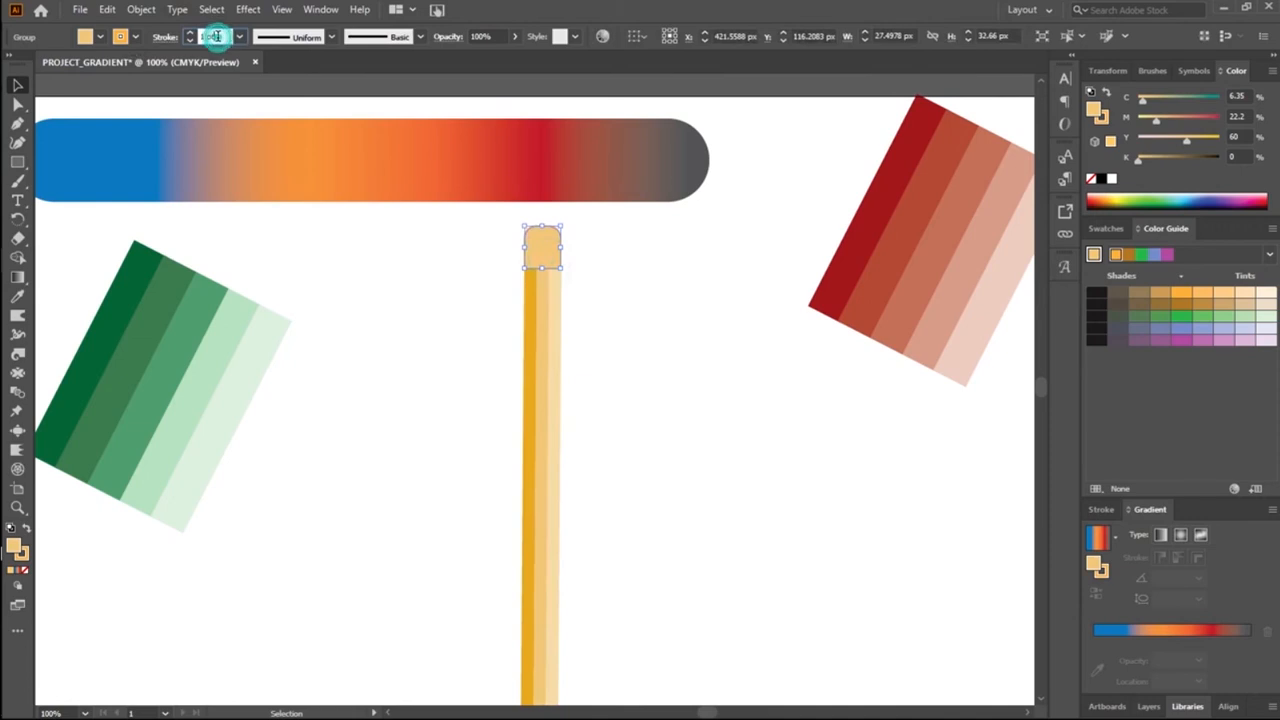
{"action": "left_click", "coordinate": [300, 303]}
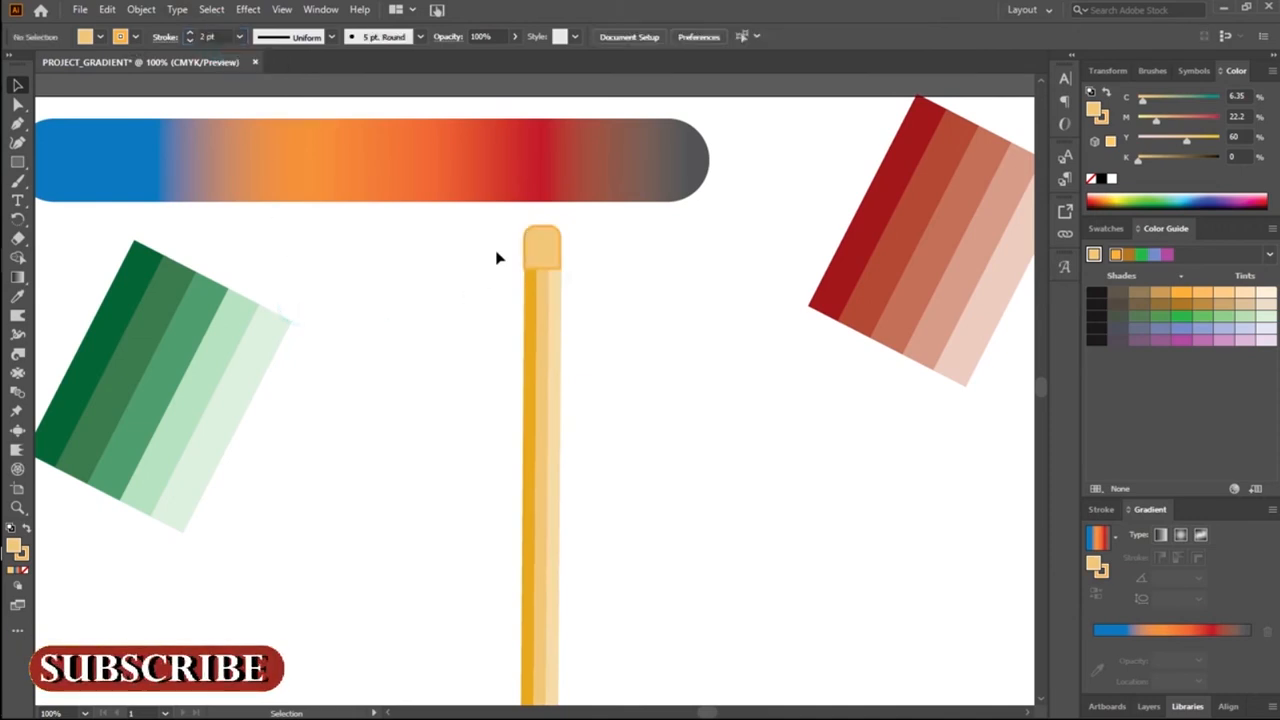
Step: Sample the darkest yellow stripe with the Eyedropper so the cap takes its fill and loses its stroke
{"action": "left_click", "coordinate": [534, 251]}
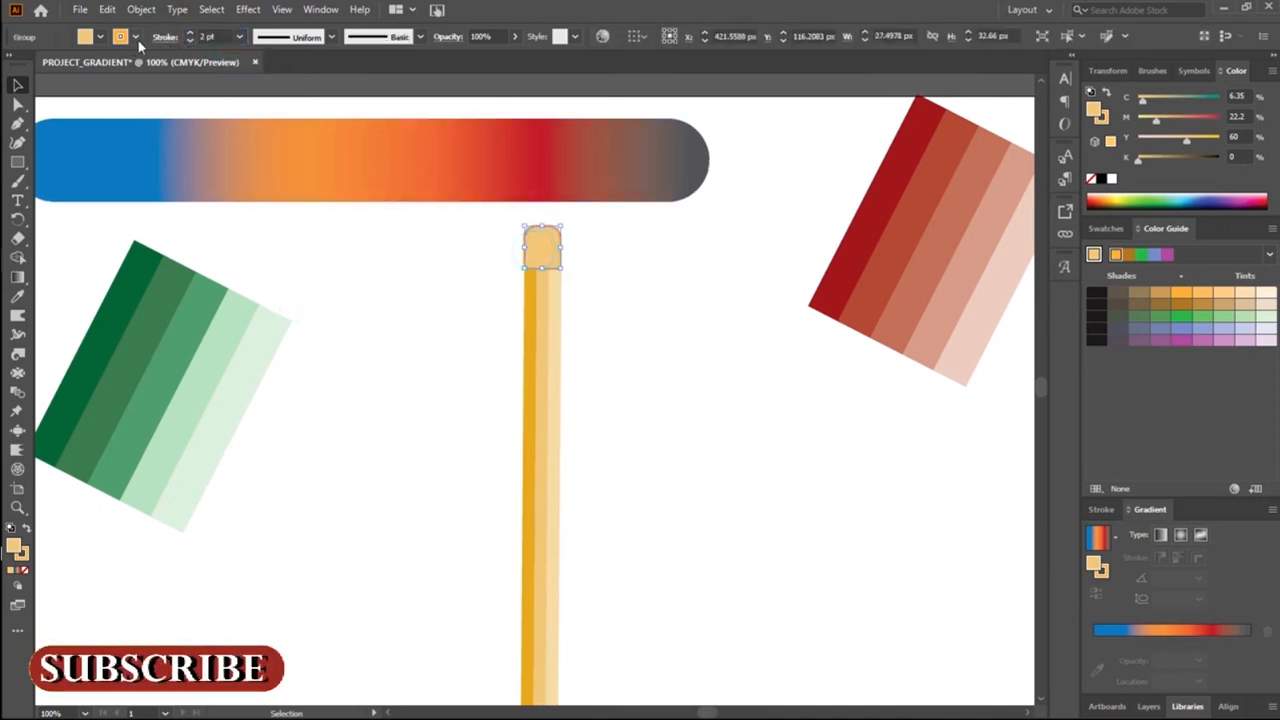
{"action": "left_click", "coordinate": [602, 284]}
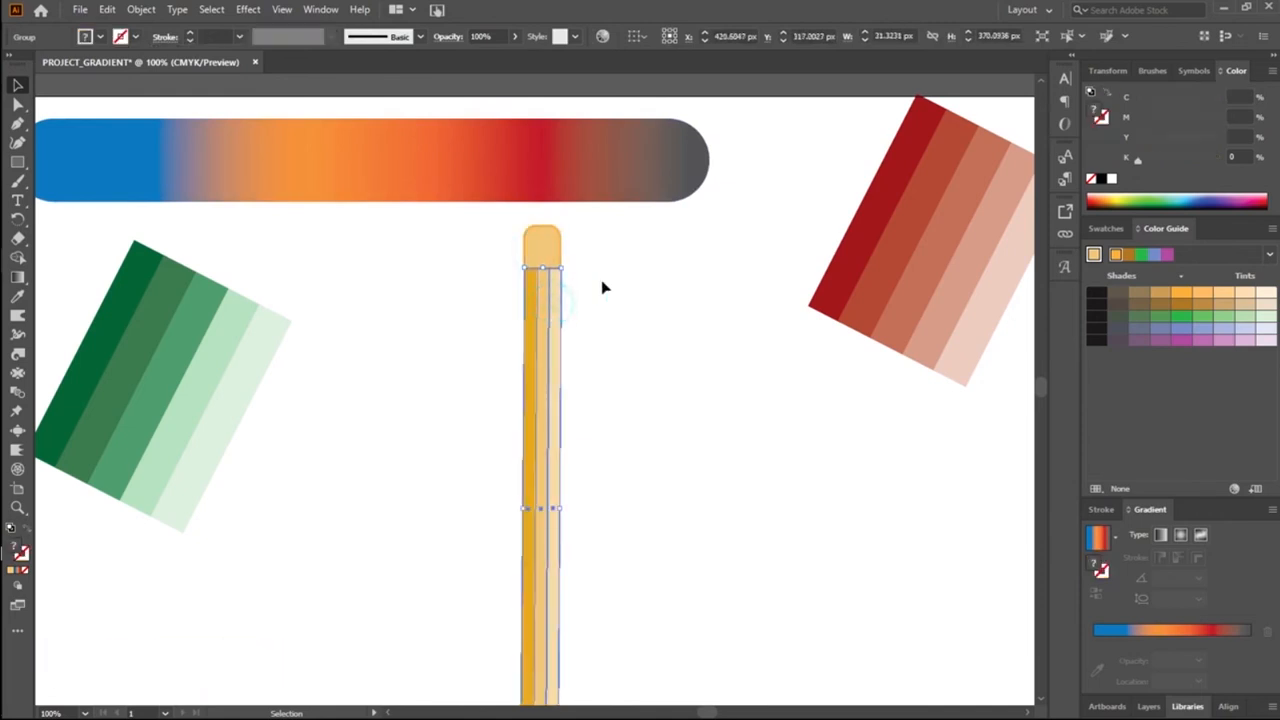
{"action": "left_click", "coordinate": [542, 234]}
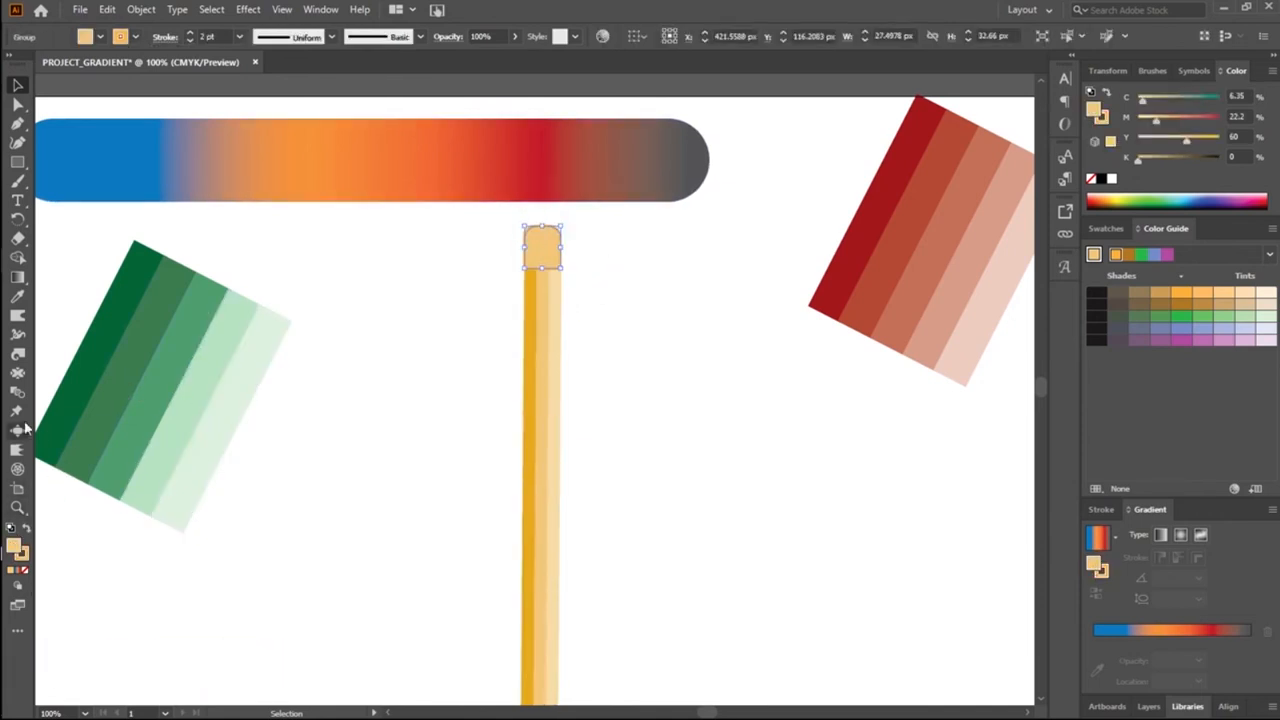
{"action": "left_click", "coordinate": [18, 298]}
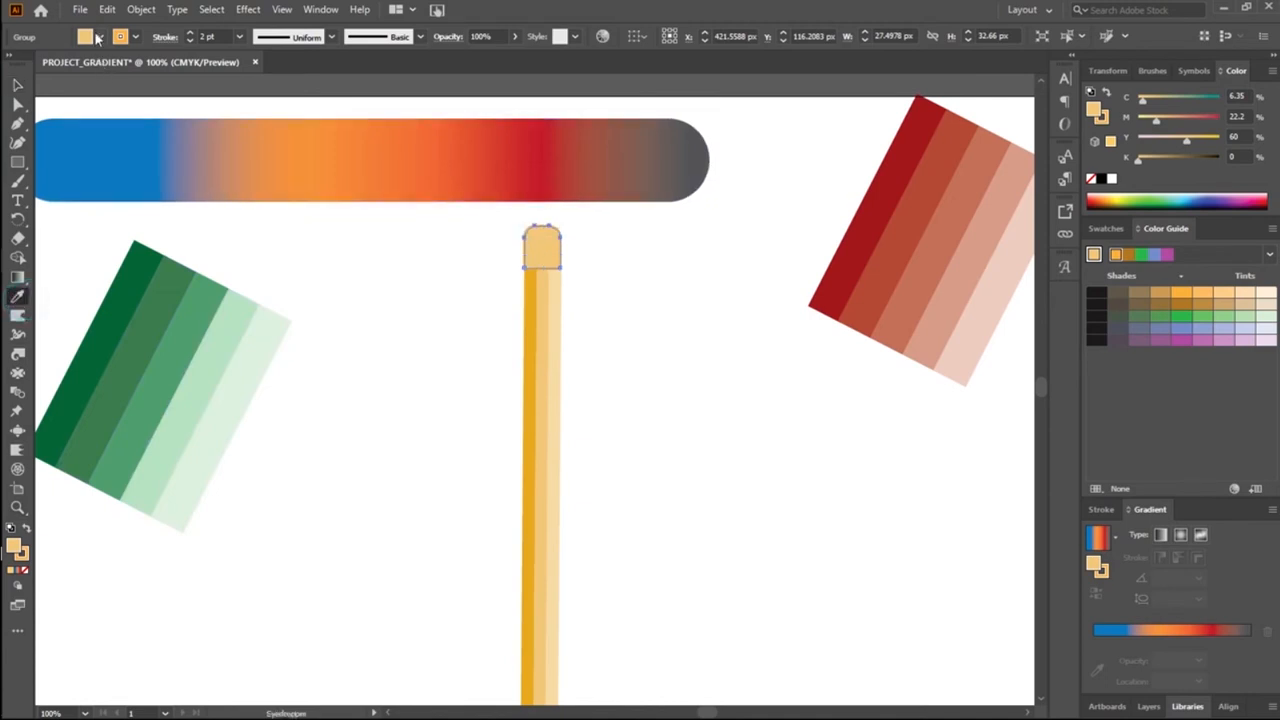
{"action": "left_click", "coordinate": [547, 362]}
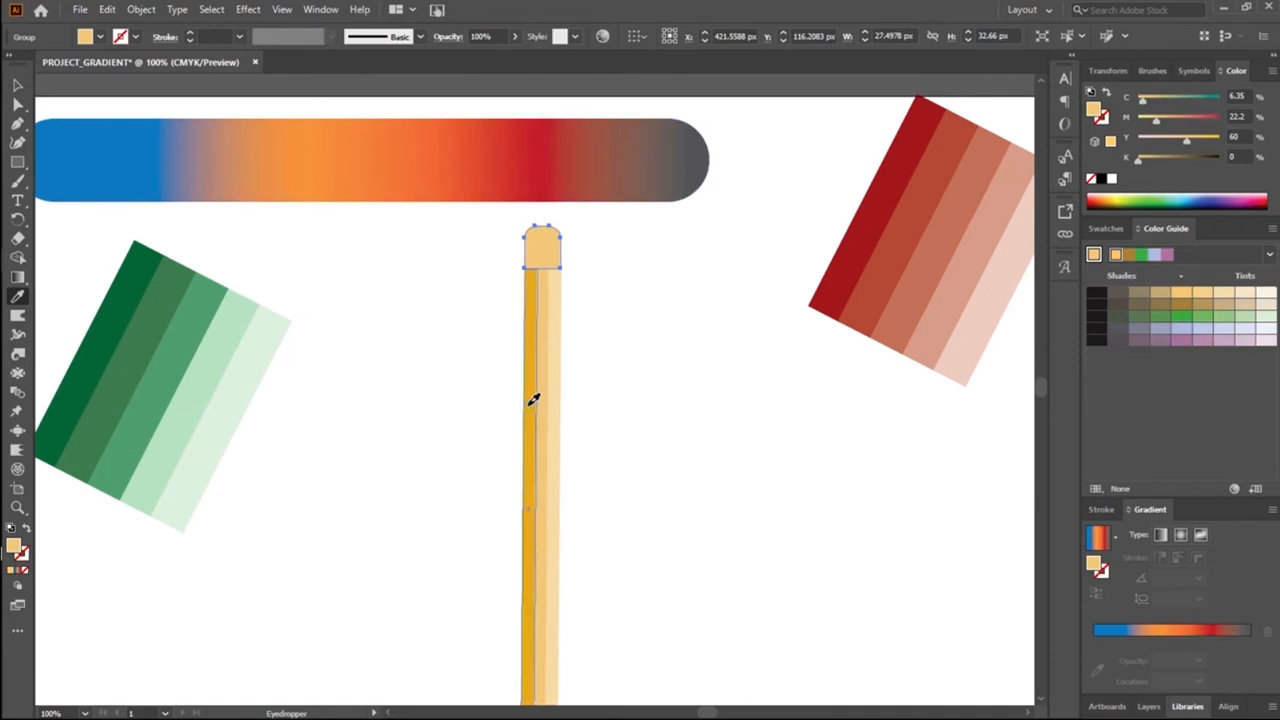
{"action": "left_click", "coordinate": [530, 393]}
{"action": "left_click", "coordinate": [18, 84]}
{"action": "left_click", "coordinate": [306, 307]}
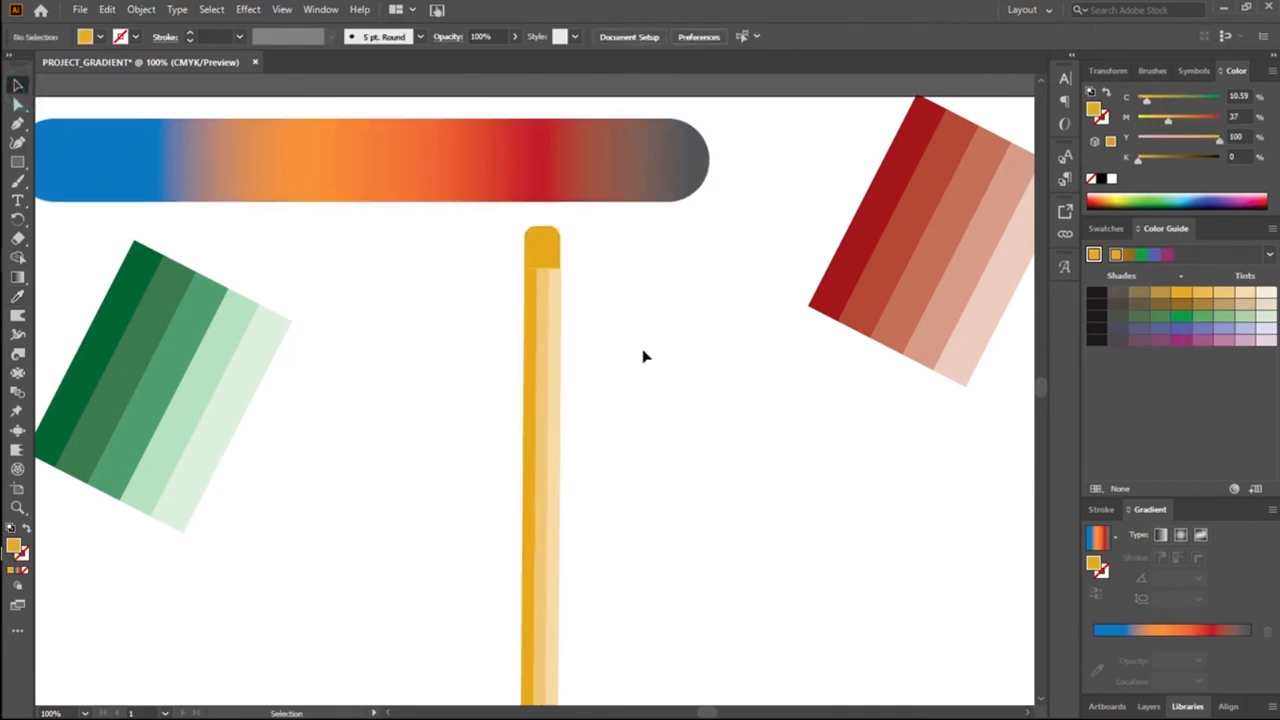
Step: Widen the cap to about 30 px and stretch the striped body slightly to the right to match it
{"action": "left_click", "coordinate": [543, 250]}
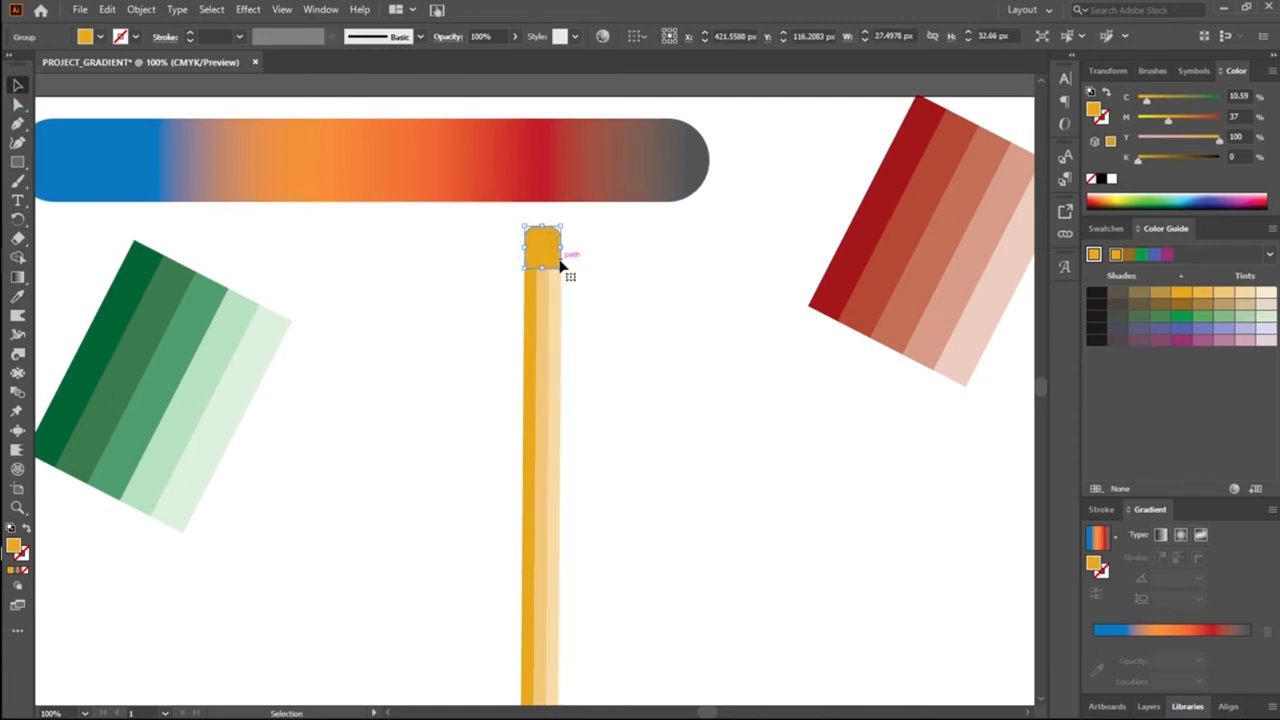
{"action": "left_click_drag", "start_coordinate": [562, 251], "coordinate": [561, 249]}
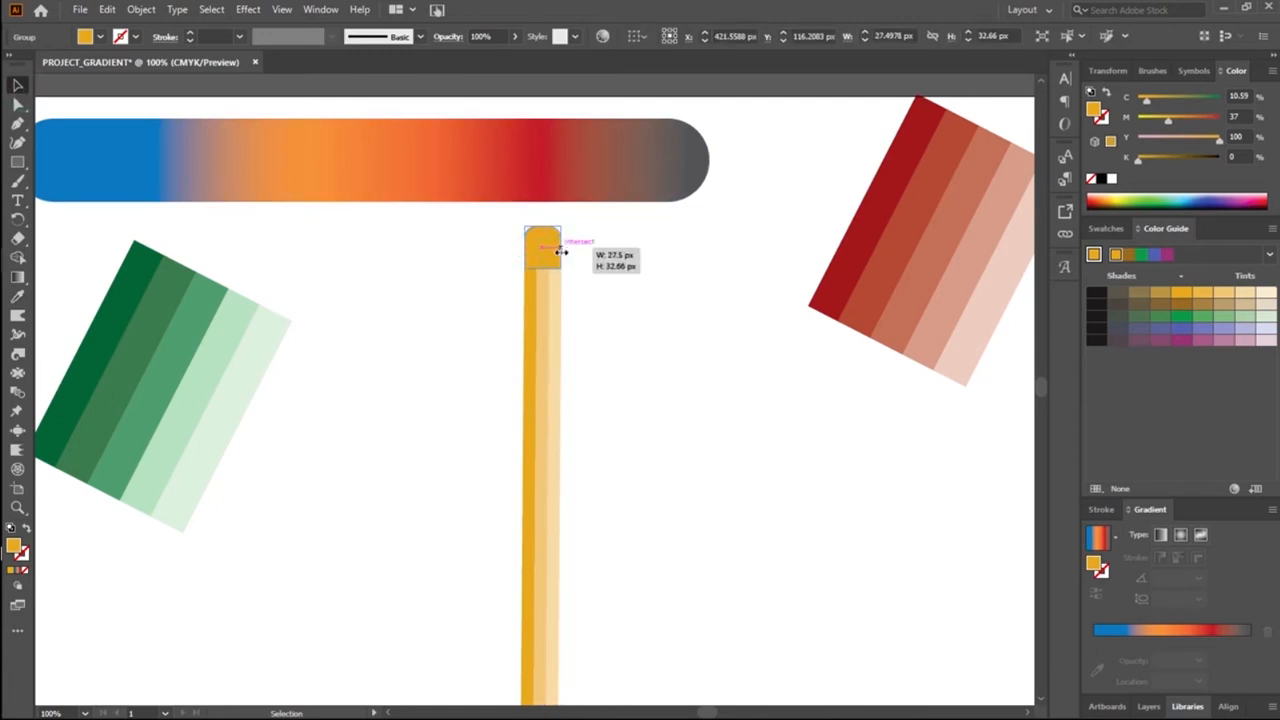
{"action": "left_click_drag", "start_coordinate": [562, 251], "coordinate": [565, 250]}
{"action": "left_click", "coordinate": [581, 389]}
{"action": "left_click", "coordinate": [529, 391]}
{"action": "left_click_drag", "start_coordinate": [559, 507], "coordinate": [564, 507]}
{"action": "left_click", "coordinate": [645, 479]}
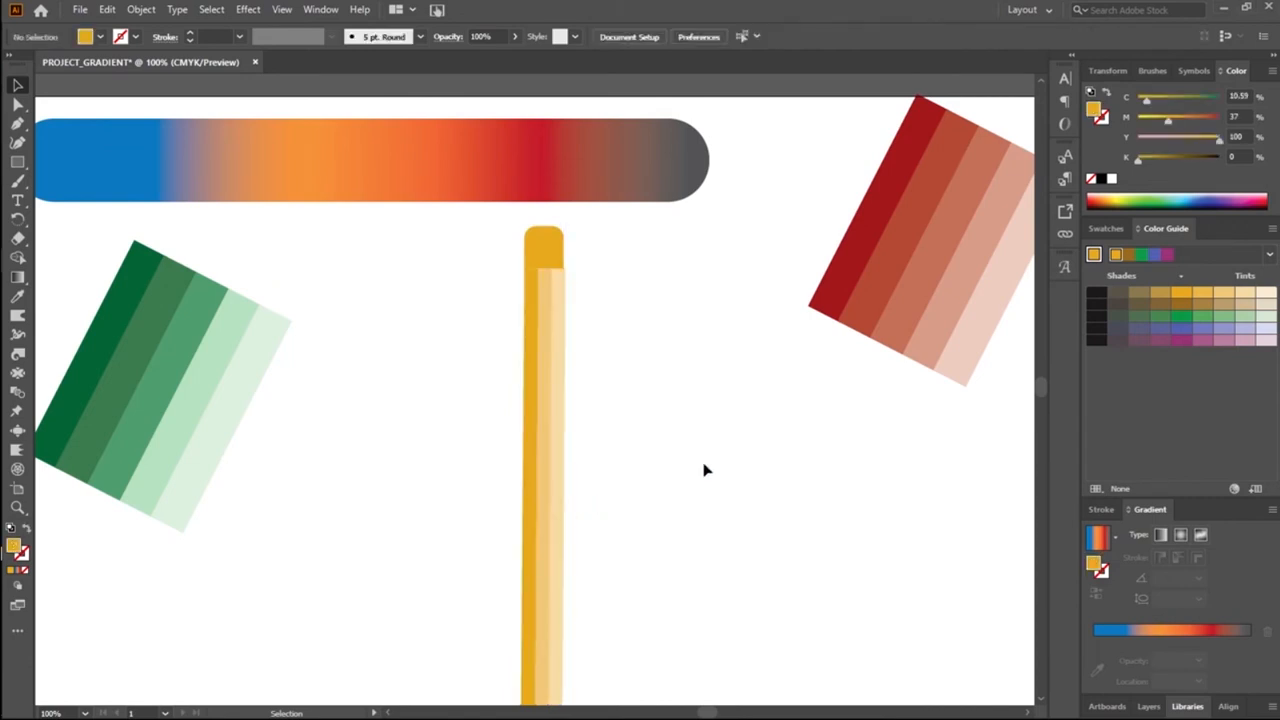
Step: Narrow the striped body from its right edge to about 29 px wide
{"action": "left_click", "coordinate": [558, 262]}
{"action": "left_click_drag", "start_coordinate": [564, 245], "coordinate": [569, 267]}
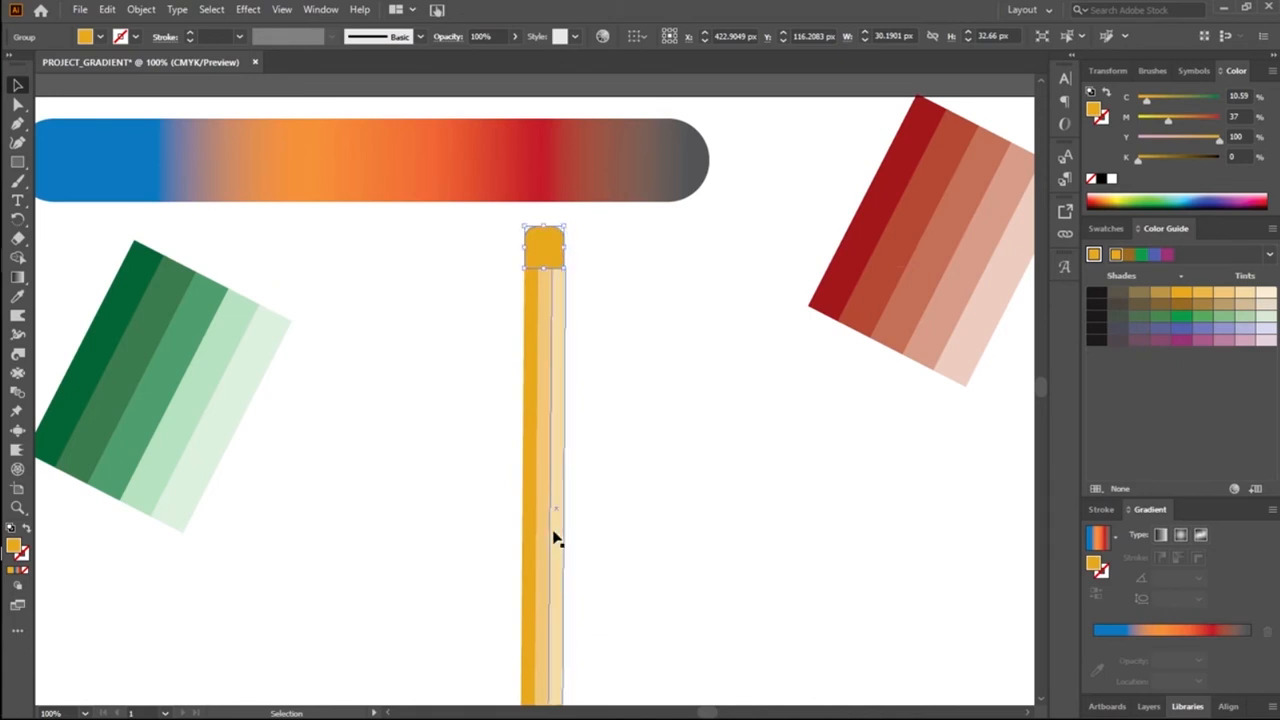
{"action": "left_click", "coordinate": [543, 400]}
{"action": "left_click_drag", "start_coordinate": [567, 511], "coordinate": [563, 514]}
{"action": "left_click", "coordinate": [664, 427]}
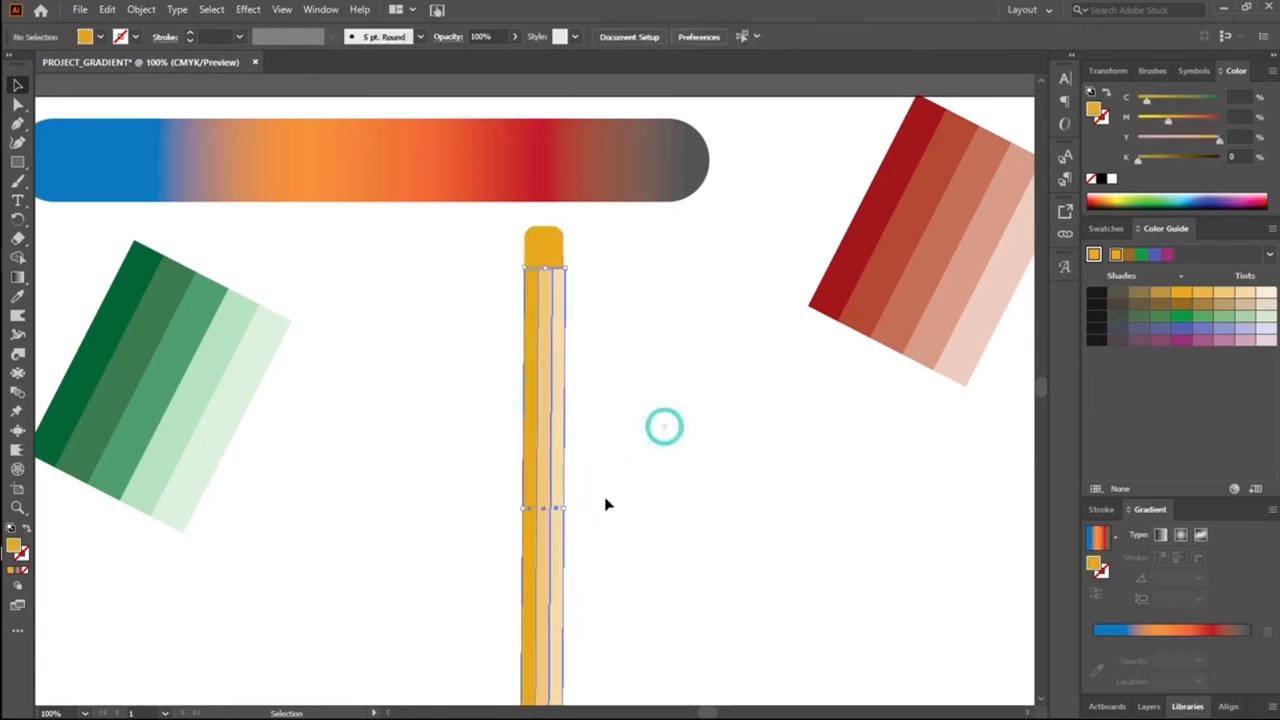
{"action": "left_click", "coordinate": [563, 517]}
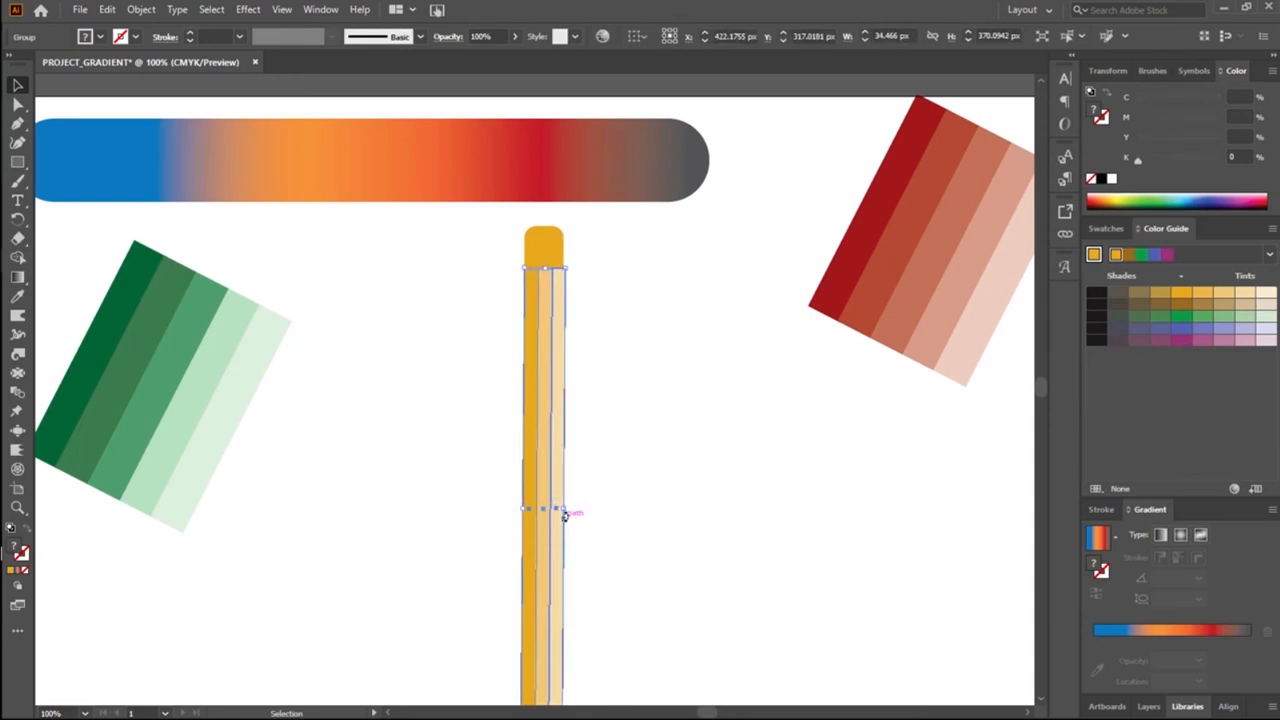
{"action": "left_click_drag", "start_coordinate": [566, 510], "coordinate": [565, 509]}
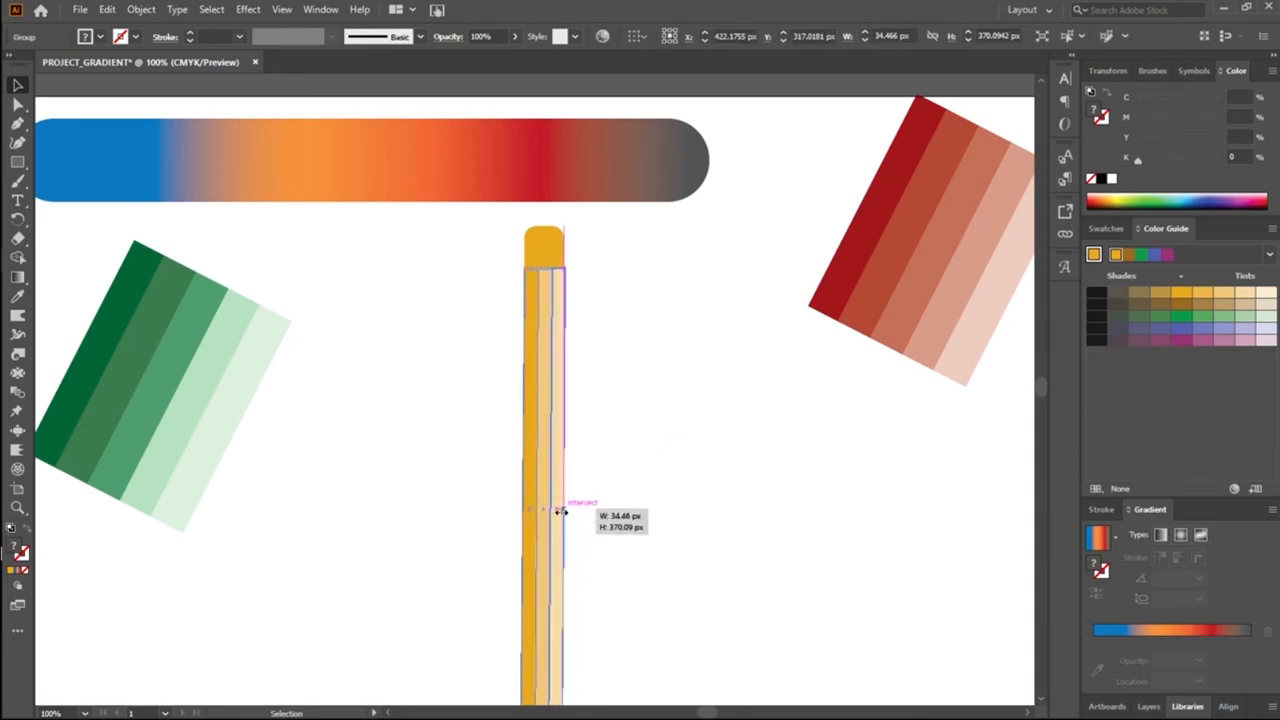
{"action": "left_click_drag", "start_coordinate": [561, 511], "coordinate": [552, 514]}
{"action": "left_click", "coordinate": [657, 440]}
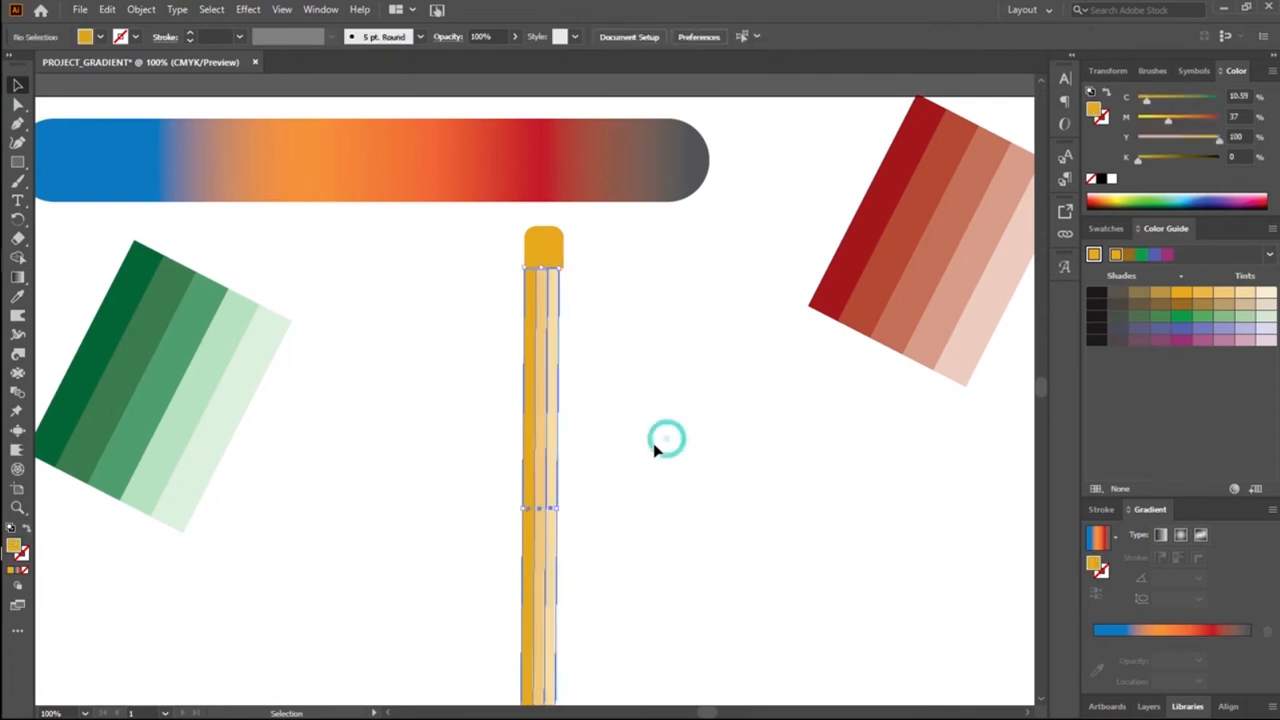
Step: Narrow the cap from its right edge to about 25 px to line up with the stripes
{"action": "left_click", "coordinate": [560, 264]}
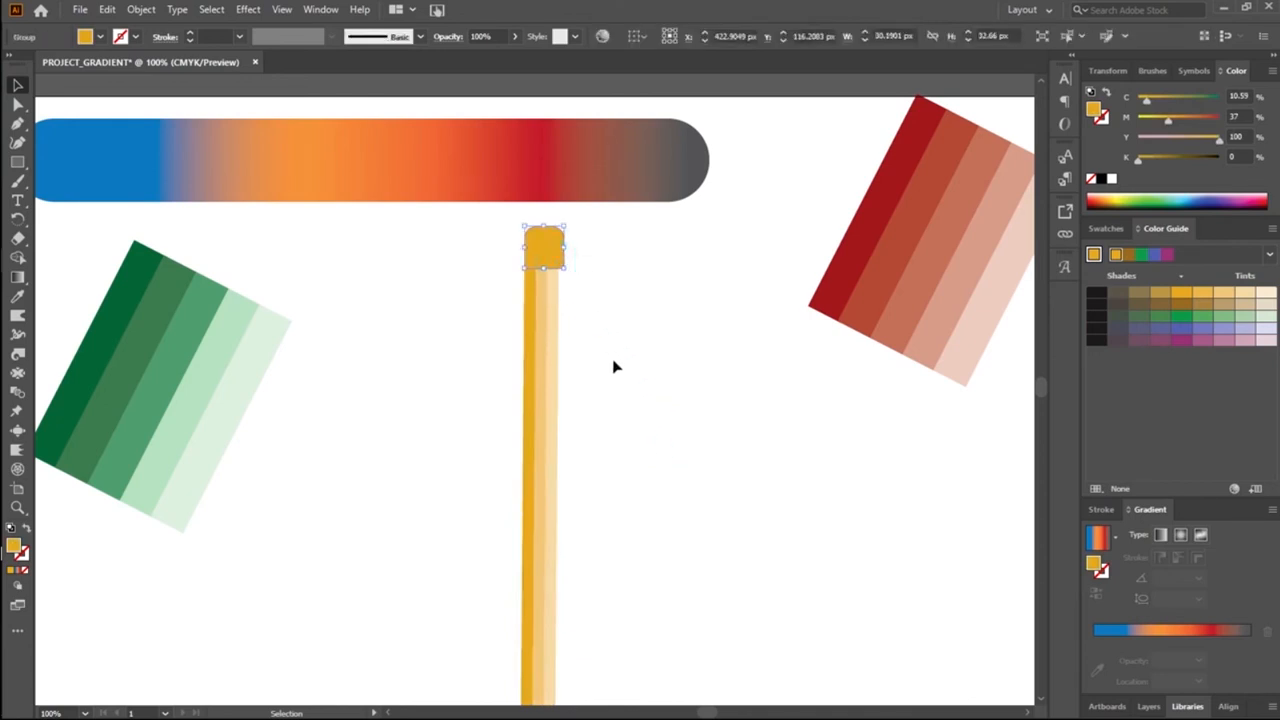
{"action": "left_click_drag", "start_coordinate": [569, 249], "coordinate": [558, 249]}
{"action": "left_click", "coordinate": [592, 323]}
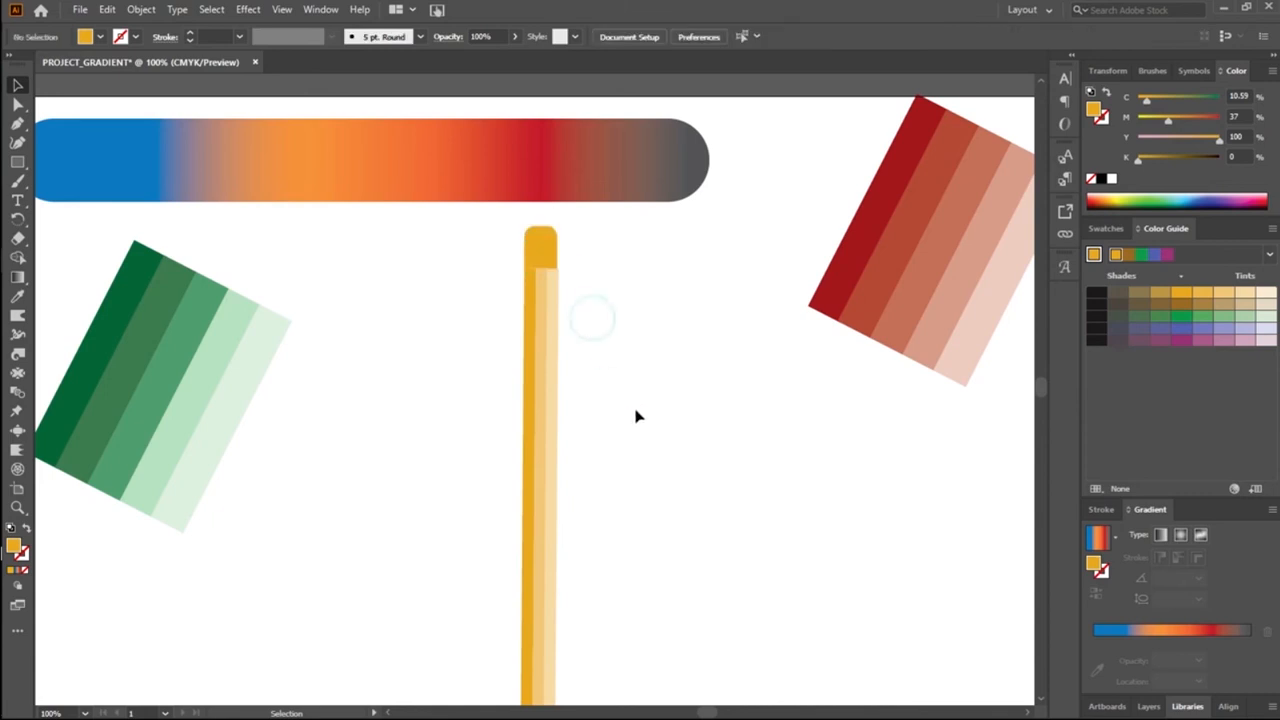
{"action": "left_click_drag", "start_coordinate": [471, 257], "coordinate": [566, 334]}
{"action": "left_click", "coordinate": [674, 323]}
Step: Try scaling the cap from its upper right corner, and undo the resize
{"action": "left_click_drag", "start_coordinate": [507, 237], "coordinate": [593, 260]}
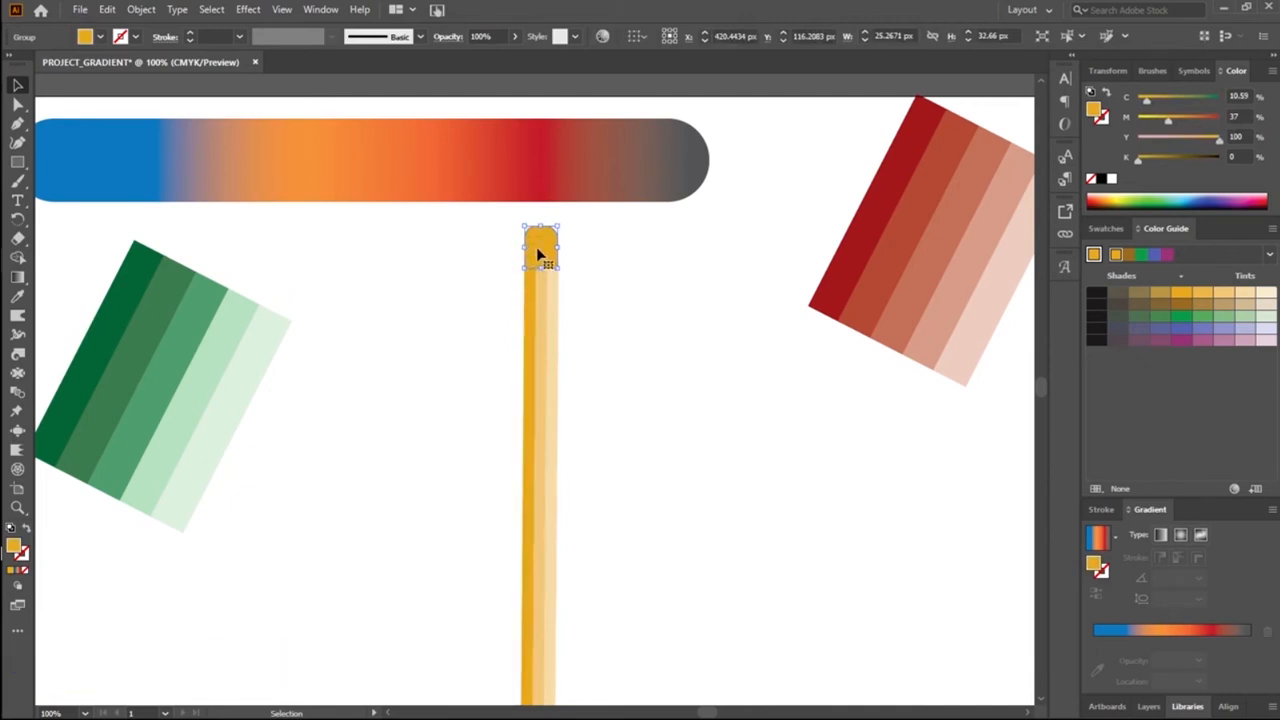
{"action": "mouse_move", "coordinate": [557, 224]}
{"action": "left_mouse_down"}
{"action": "mouse_move", "coordinate": [568, 226]}
{"action": "mouse_move", "coordinate": [557, 225]}
{"action": "left_mouse_up"}
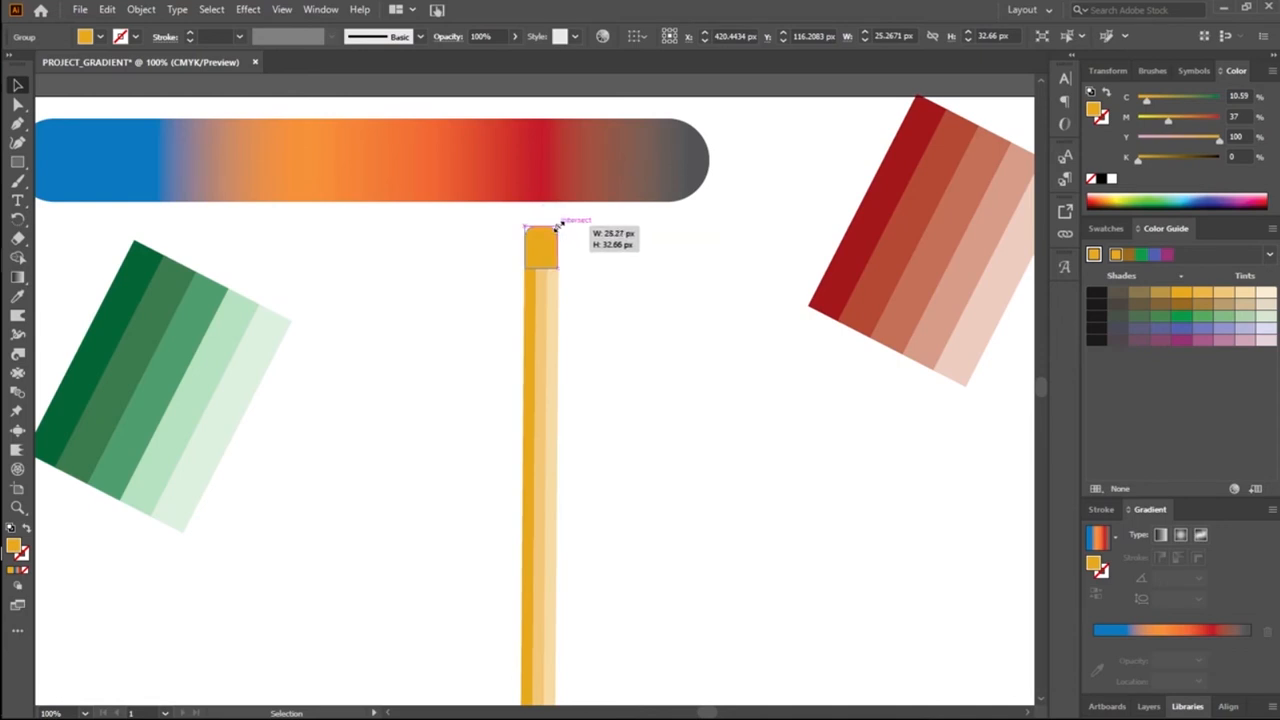
{"action": "left_click_drag", "start_coordinate": [557, 225], "coordinate": [595, 263]}
{"action": "left_click", "coordinate": [632, 421]}
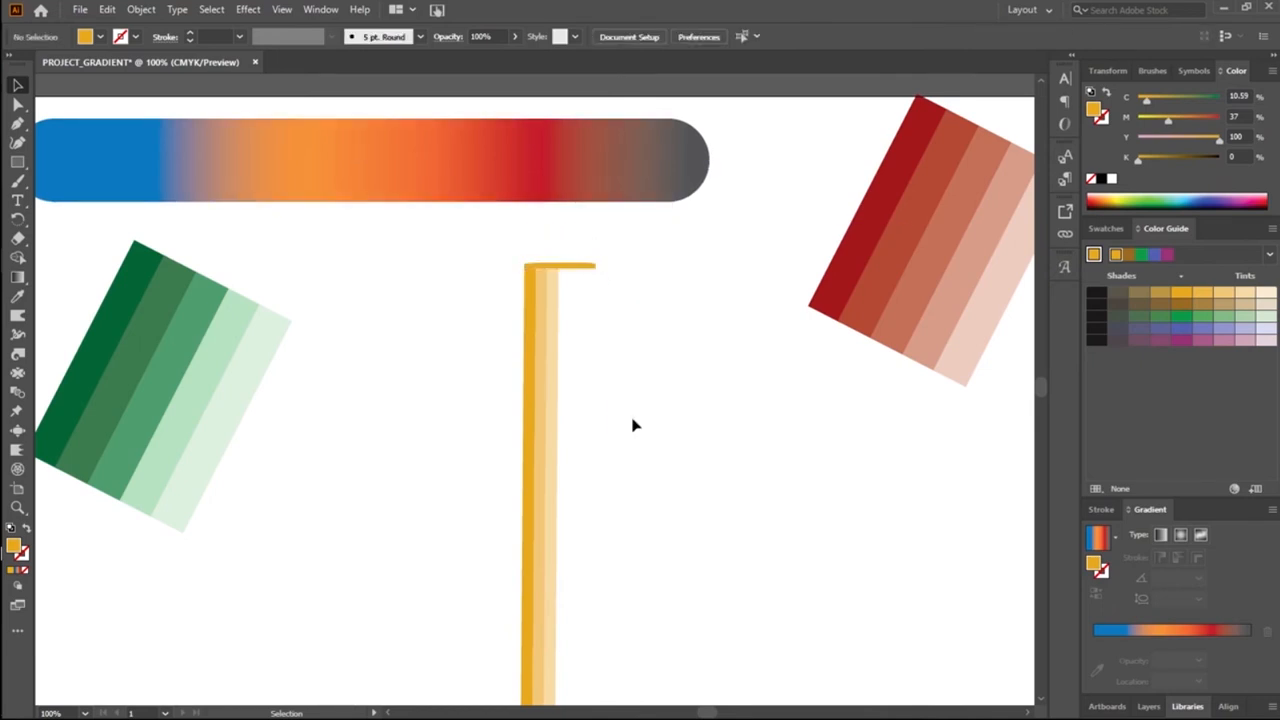
{"action": "key", "text": "ctrl+z"}
{"action": "key", "text": "v"}
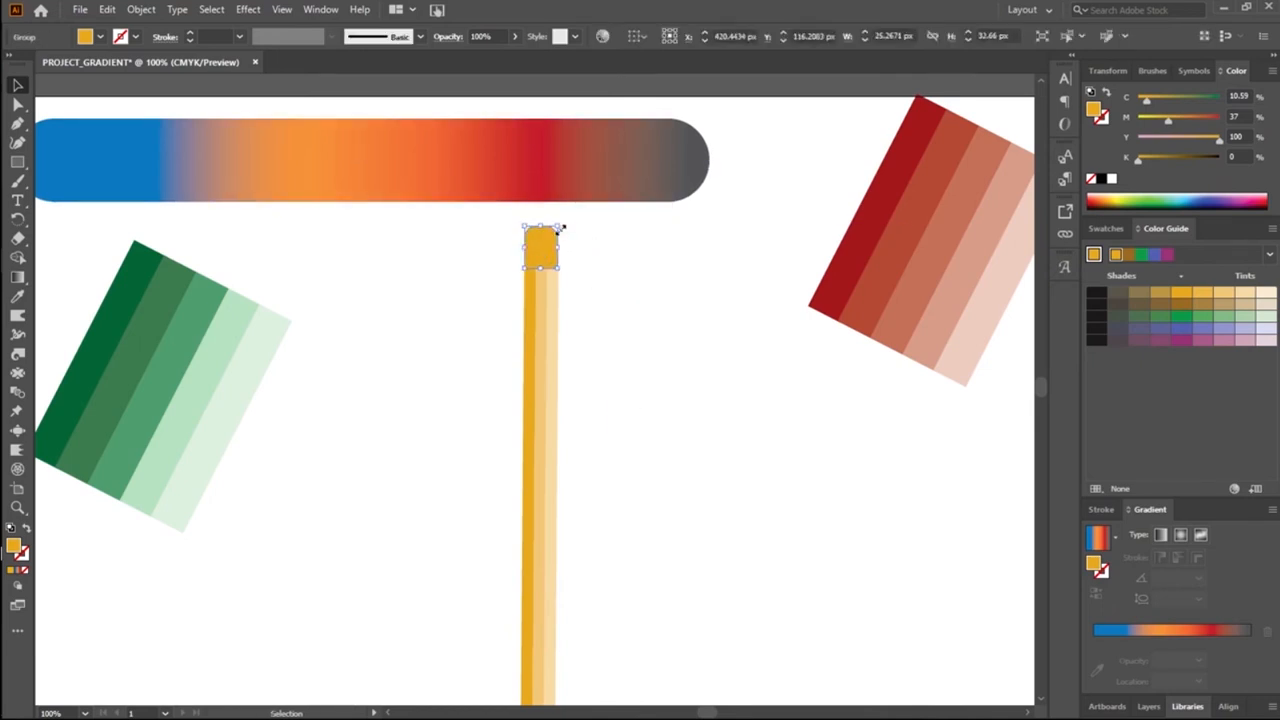
Step: Stretch the cap upward to about 37 px high
{"action": "mouse_move", "coordinate": [561, 228]}
{"action": "left_mouse_down"}
{"action": "mouse_move", "coordinate": [569, 206]}
{"action": "mouse_move", "coordinate": [556, 224]}
{"action": "left_mouse_up"}
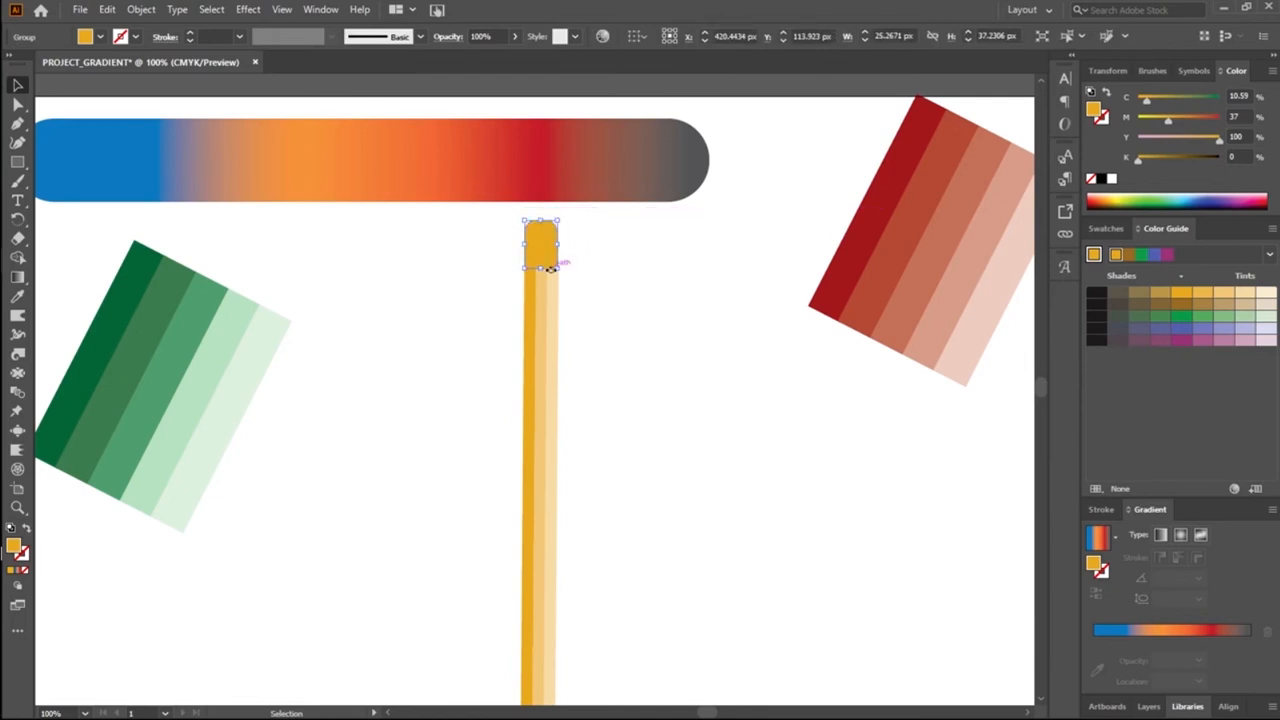
{"action": "left_click_drag", "start_coordinate": [557, 244], "coordinate": [557, 250]}
{"action": "left_click", "coordinate": [591, 300]}
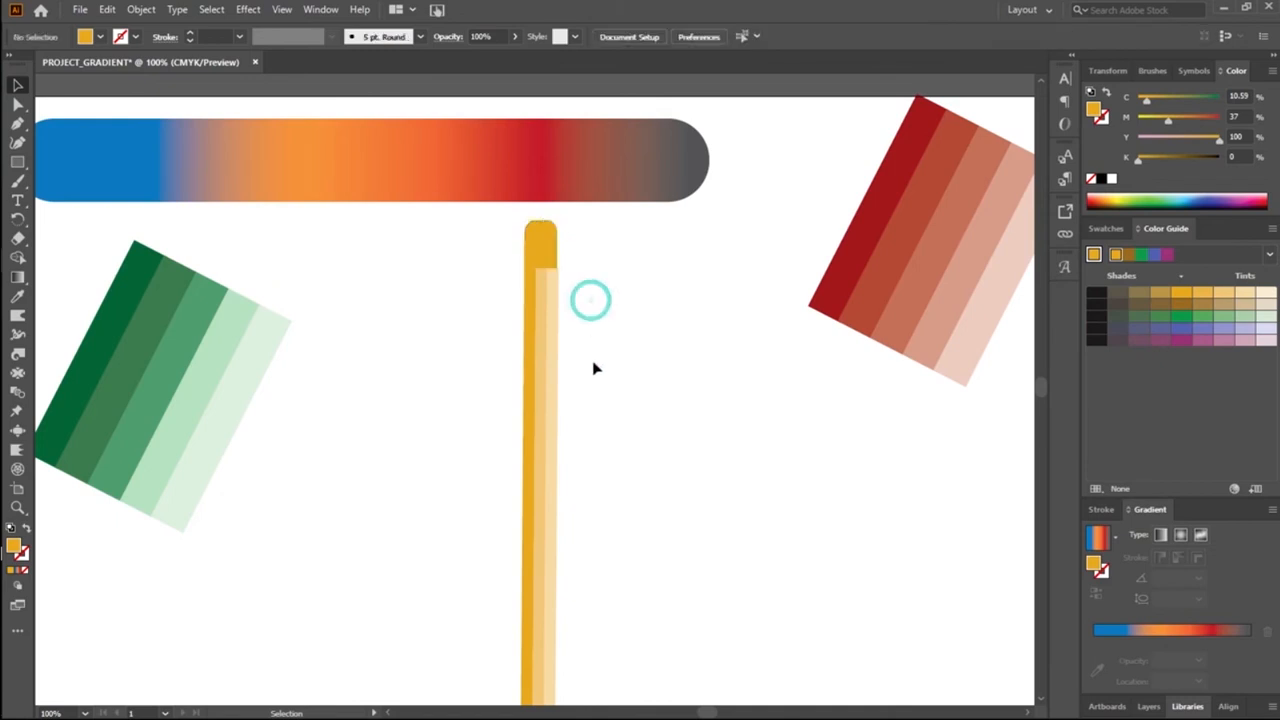
Step: Delete the round-topped cap from the top of the yellow stripes
{"action": "left_click", "coordinate": [541, 236]}
{"action": "key", "text": "Delete"}
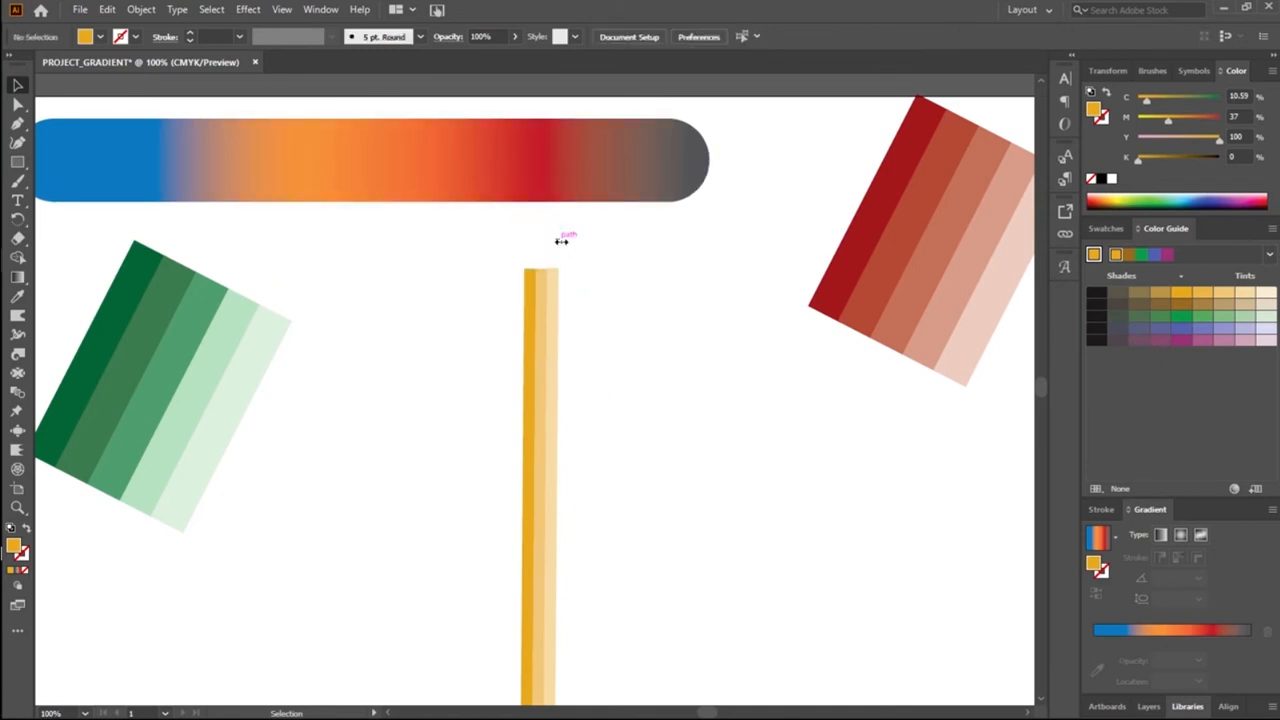
{"action": "left_click", "coordinate": [543, 357]}
{"action": "left_click", "coordinate": [314, 291]}
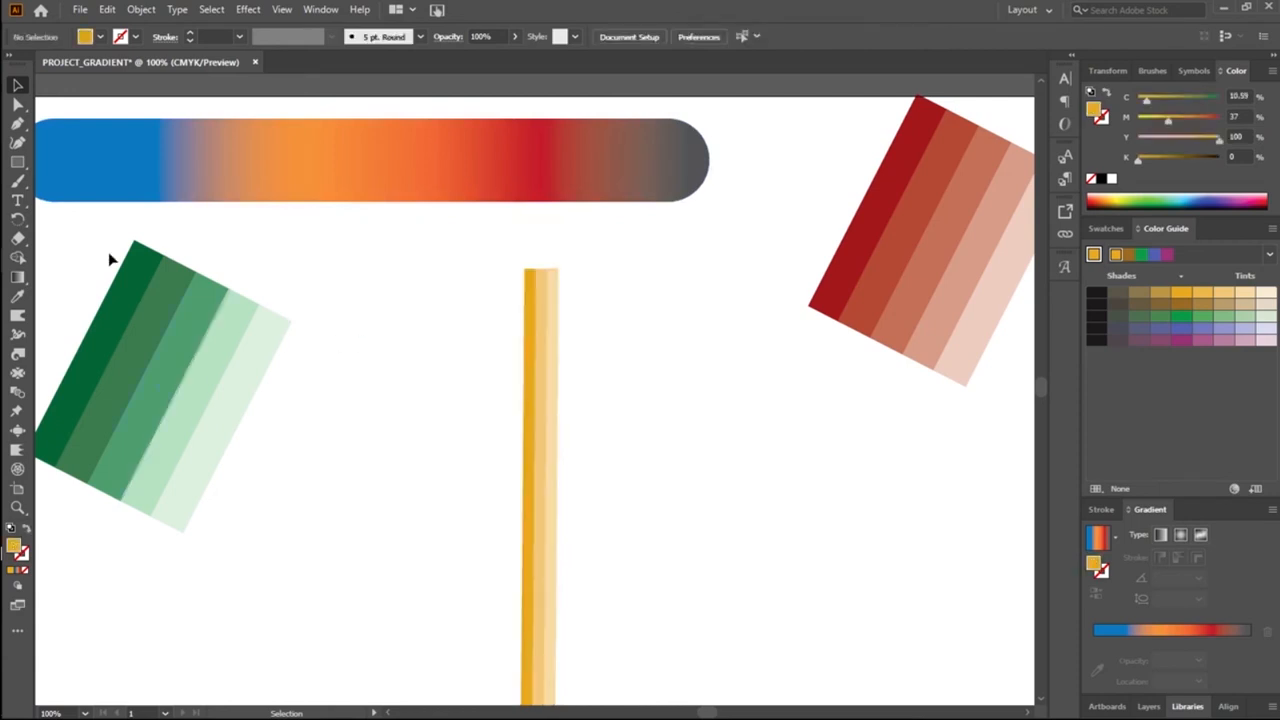
Step: Draw a dark yellow rectangle about 28 by 35 px over the top end of the stripes
{"action": "left_click", "coordinate": [20, 160]}
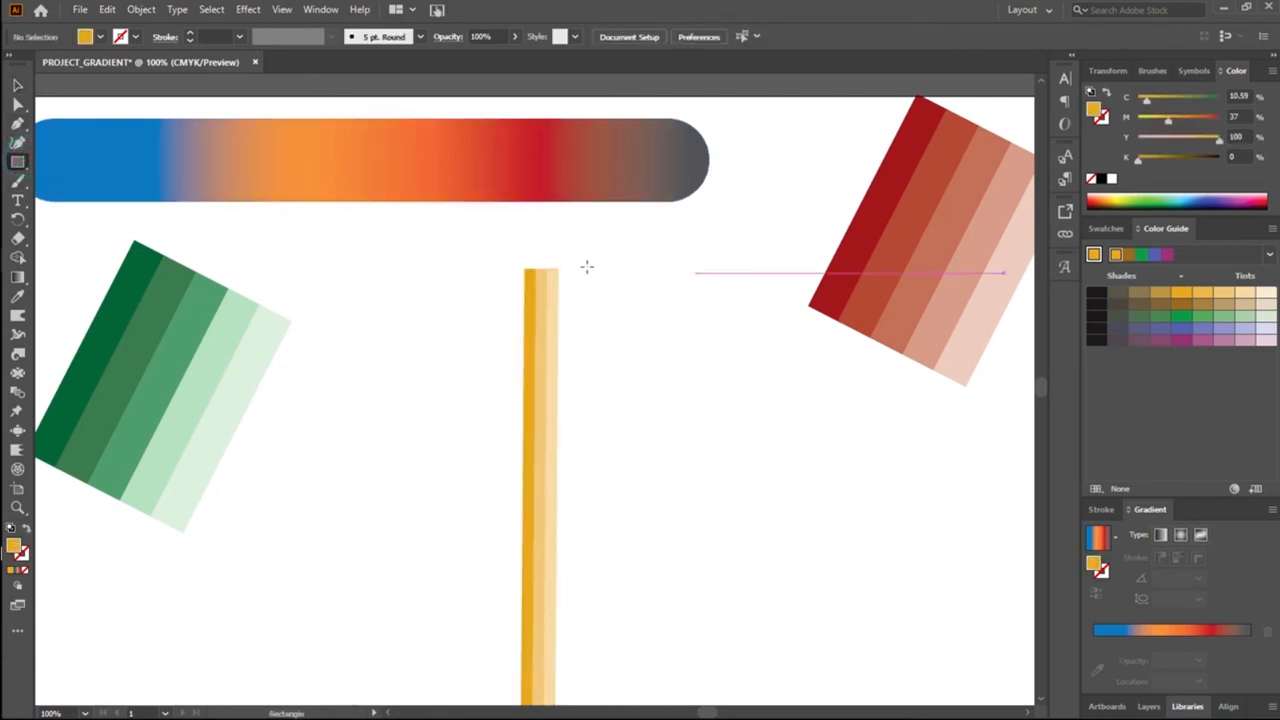
{"action": "left_click_drag", "start_coordinate": [522, 231], "coordinate": [559, 275]}
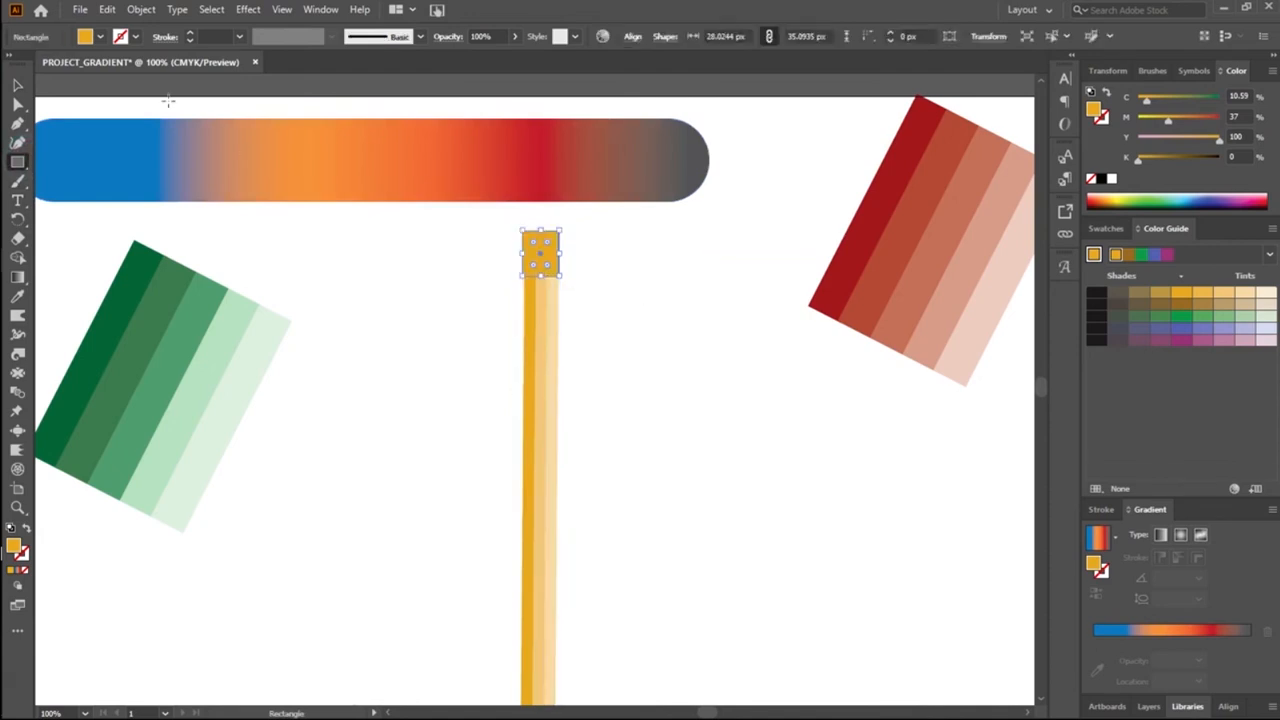
{"action": "left_click", "coordinate": [18, 86]}
{"action": "left_click", "coordinate": [437, 274]}
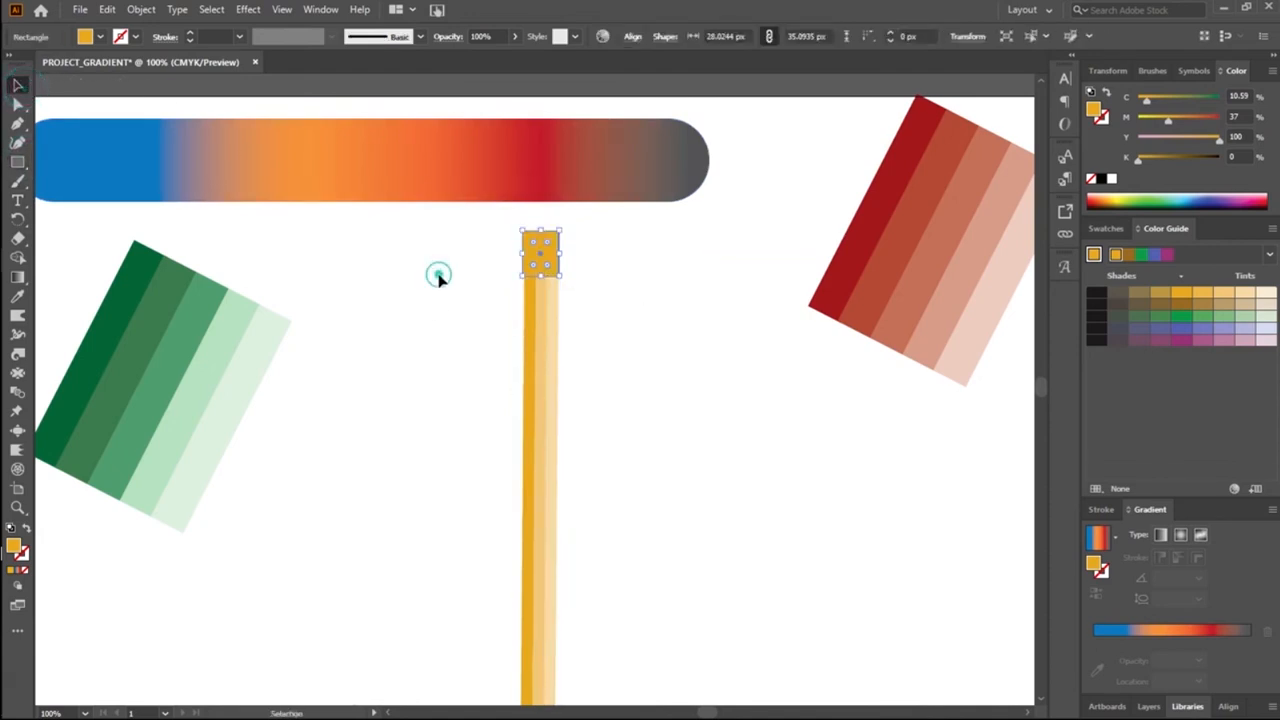
Step: Narrow the rectangle to about 23 px and the striped body to about 25 px from their left edges
{"action": "left_click", "coordinate": [524, 256]}
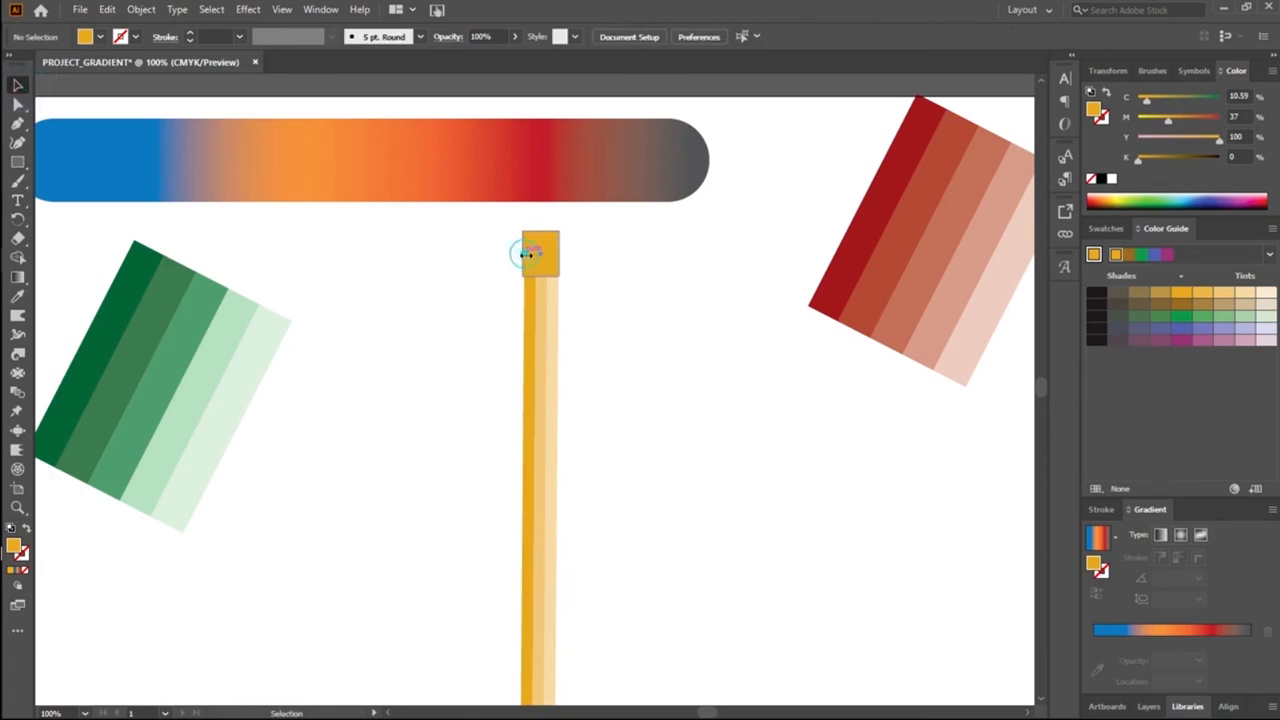
{"action": "left_click_drag", "start_coordinate": [523, 252], "coordinate": [523, 252]}
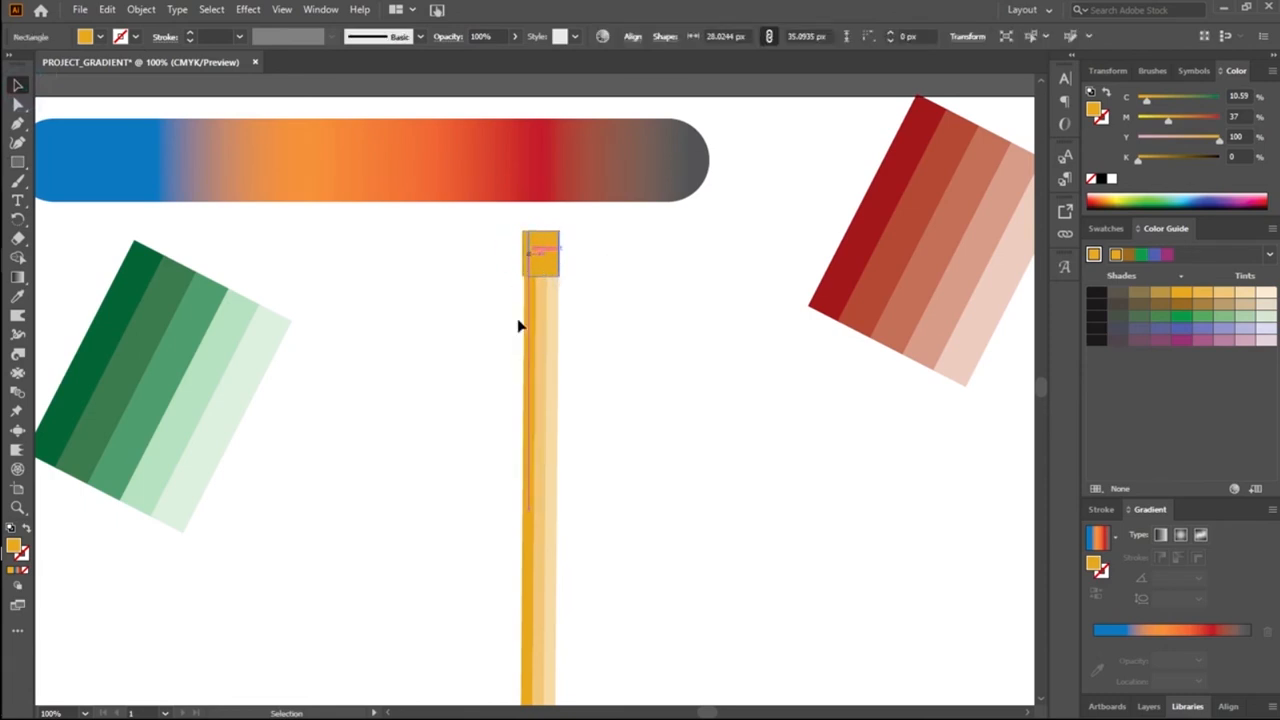
{"action": "left_click", "coordinate": [663, 455]}
{"action": "left_click", "coordinate": [540, 409]}
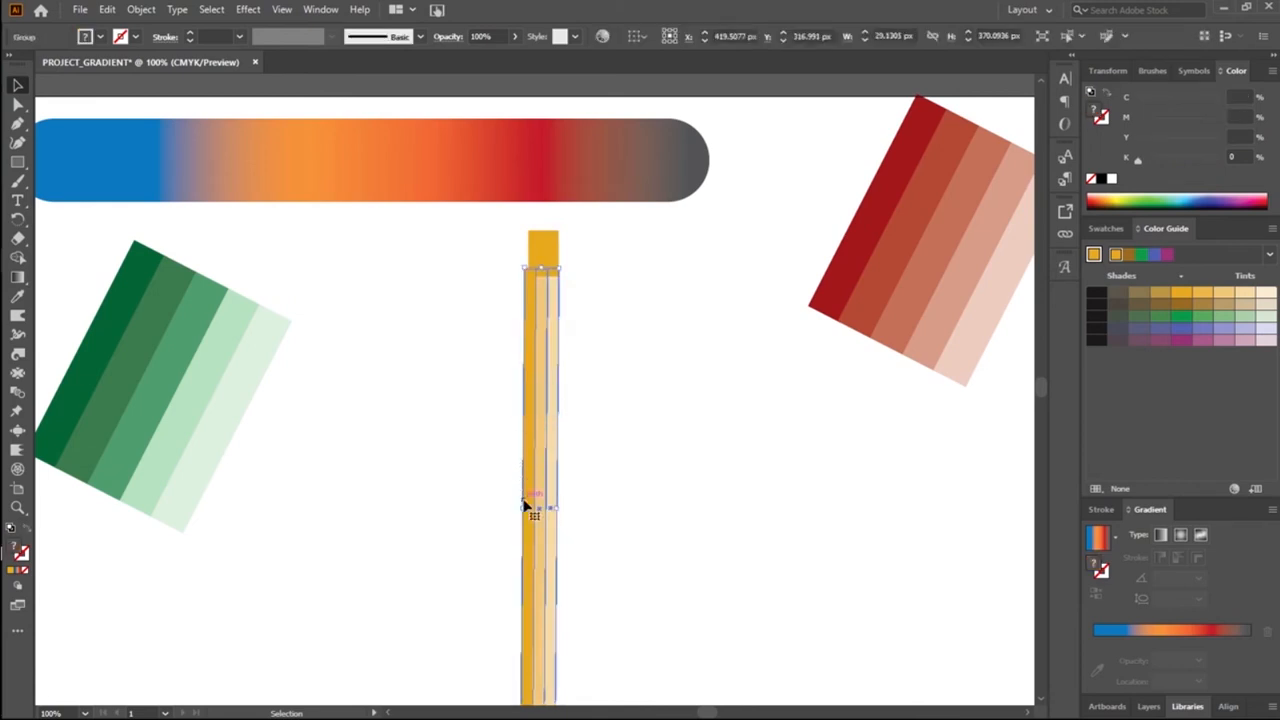
{"action": "left_click_drag", "start_coordinate": [524, 505], "coordinate": [529, 512]}
{"action": "left_click", "coordinate": [664, 392]}
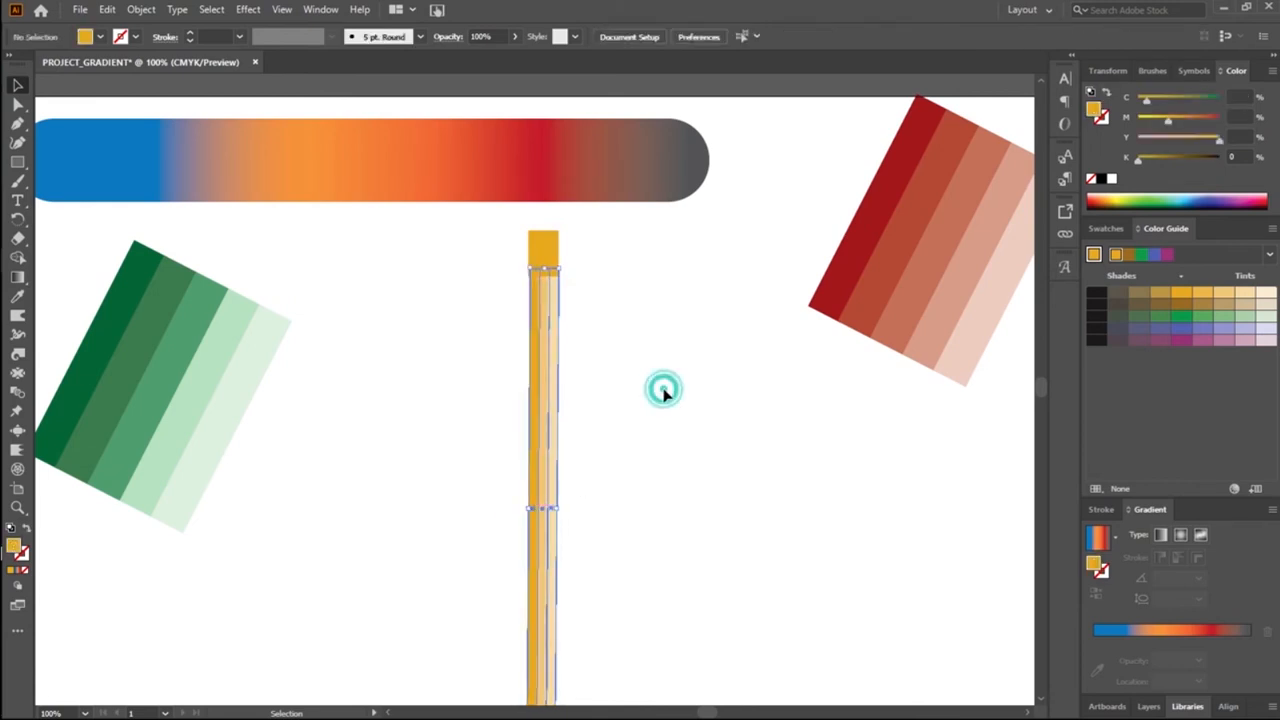
Step: Widen the striped body leftward to about 44 px and stretch the top rectangle to about 42 px to match
{"action": "left_click", "coordinate": [546, 494]}
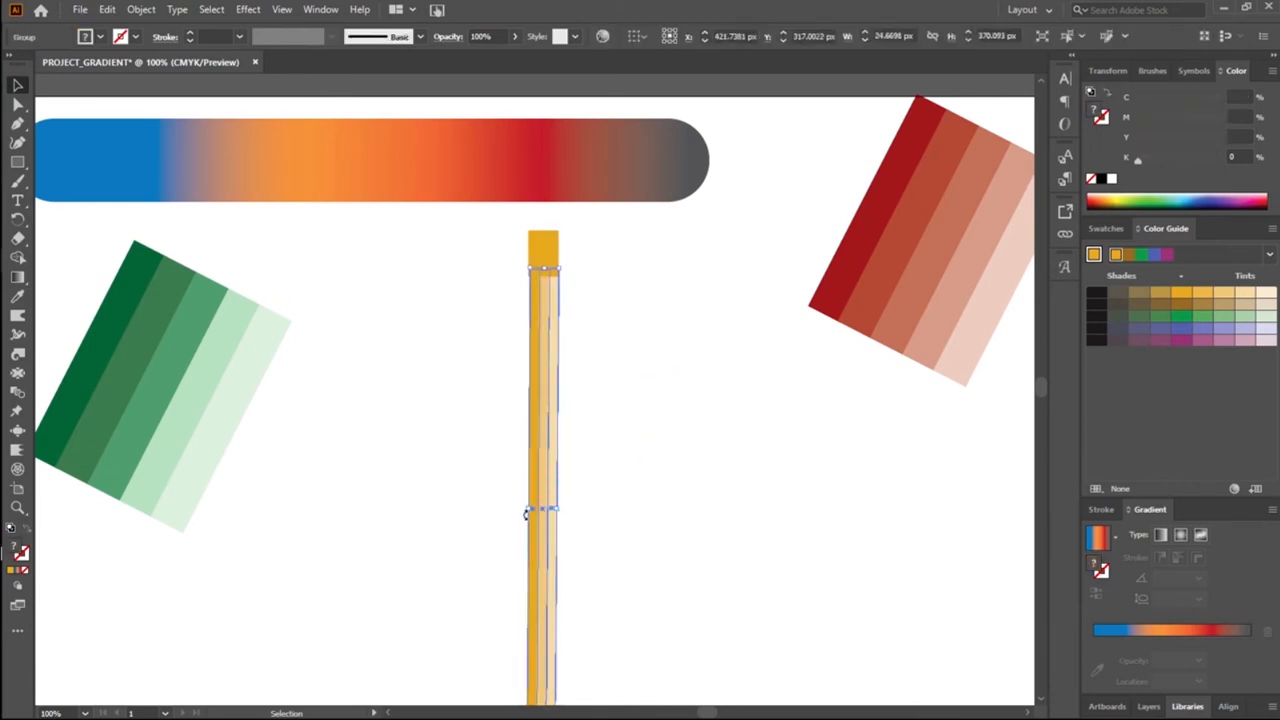
{"action": "left_click_drag", "start_coordinate": [524, 510], "coordinate": [503, 512]}
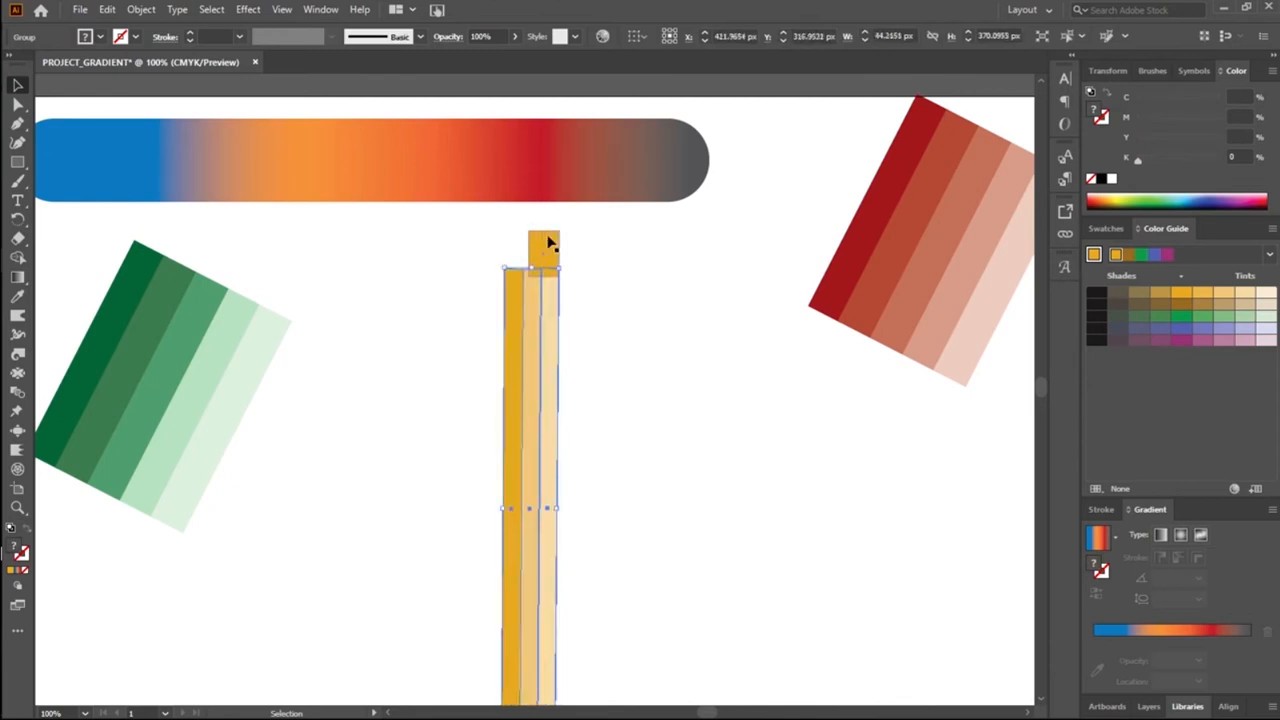
{"action": "left_click", "coordinate": [548, 241]}
{"action": "left_click", "coordinate": [524, 252]}
{"action": "left_click_drag", "start_coordinate": [530, 253], "coordinate": [517, 257]}
{"action": "left_click_drag", "start_coordinate": [514, 260], "coordinate": [506, 266]}
{"action": "left_click", "coordinate": [480, 310]}
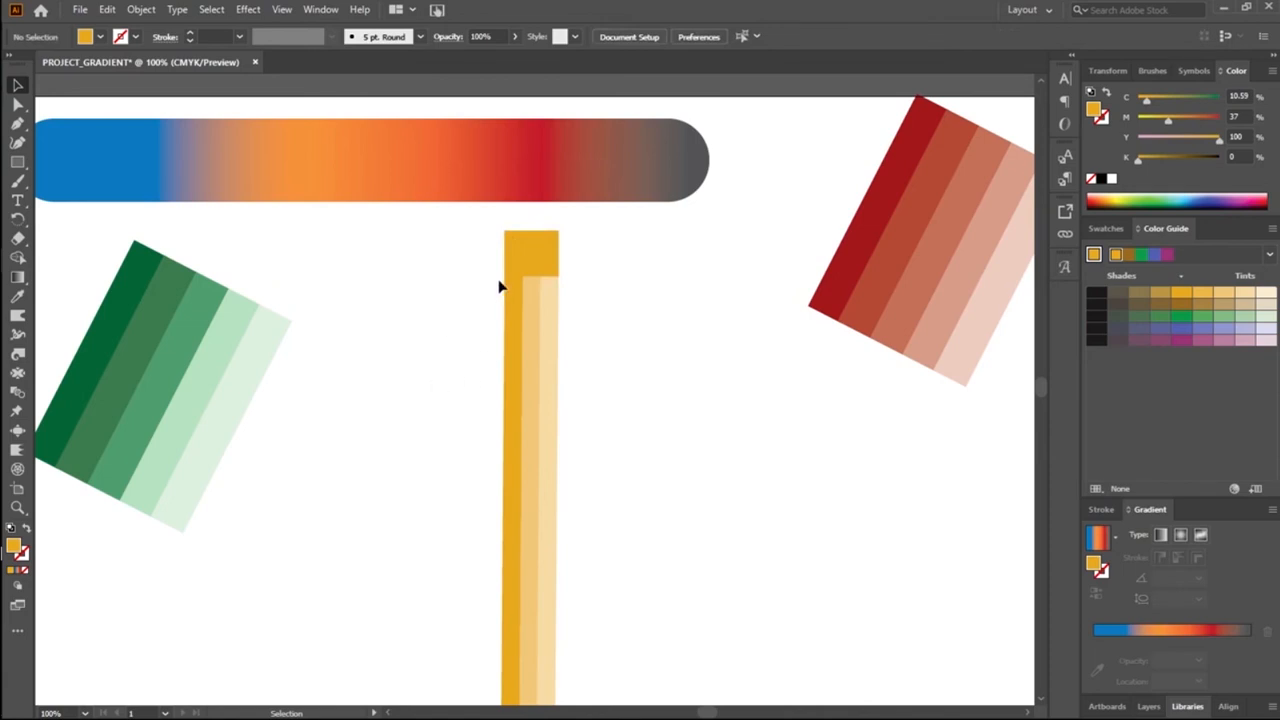
{"action": "left_click", "coordinate": [537, 269]}
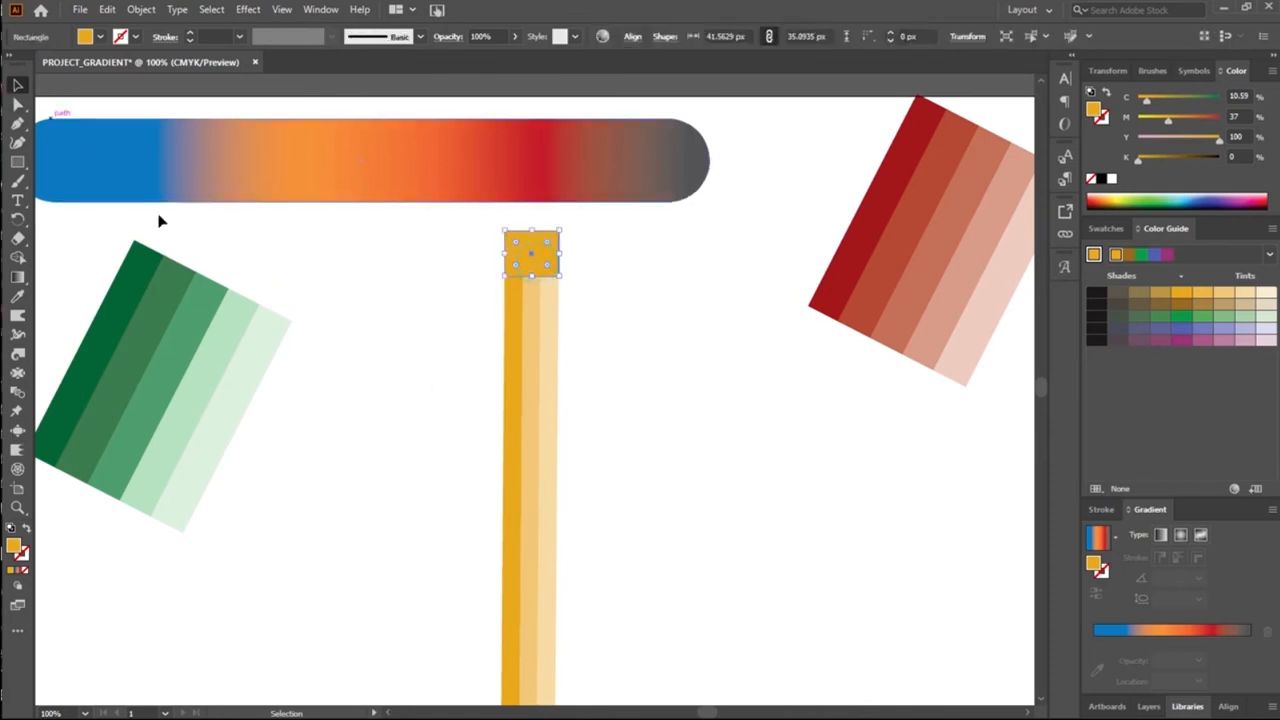
Step: Round the top rectangle's corners fully to about 17.5 px and stretch the shape upward to the gradient bar's lower edge
{"action": "left_click_drag", "start_coordinate": [546, 244], "coordinate": [543, 292]}
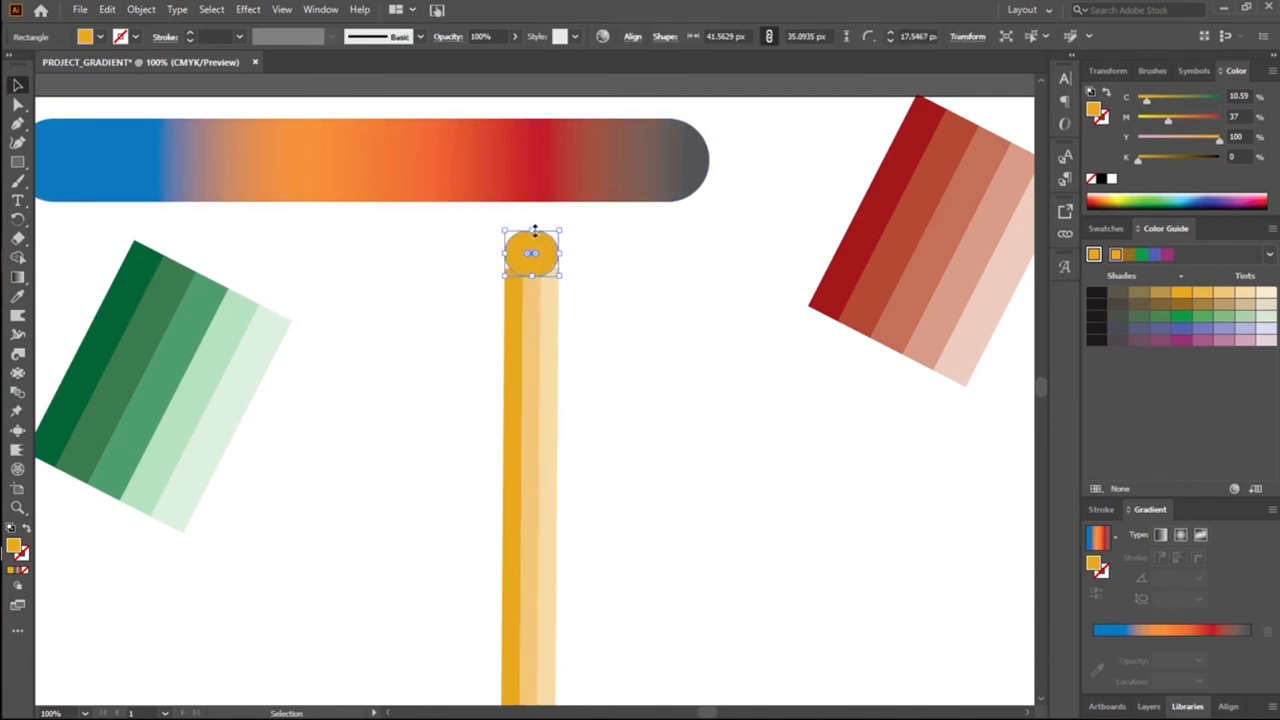
{"action": "left_click_drag", "start_coordinate": [531, 230], "coordinate": [539, 201]}
{"action": "left_click", "coordinate": [452, 300]}
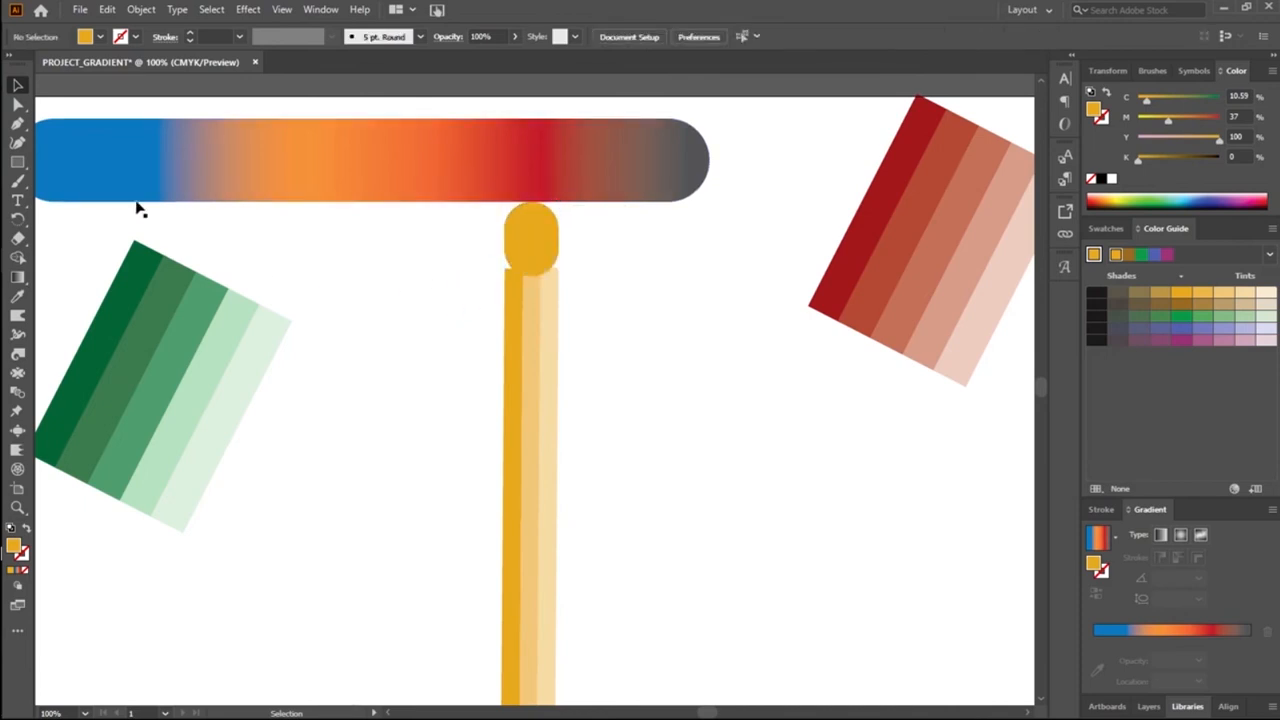
Step: Draw a dark yellow rectangle about 42 by 58 px overlapping the rounded shape's lower half and the top of the stripes
{"action": "left_click", "coordinate": [17, 161]}
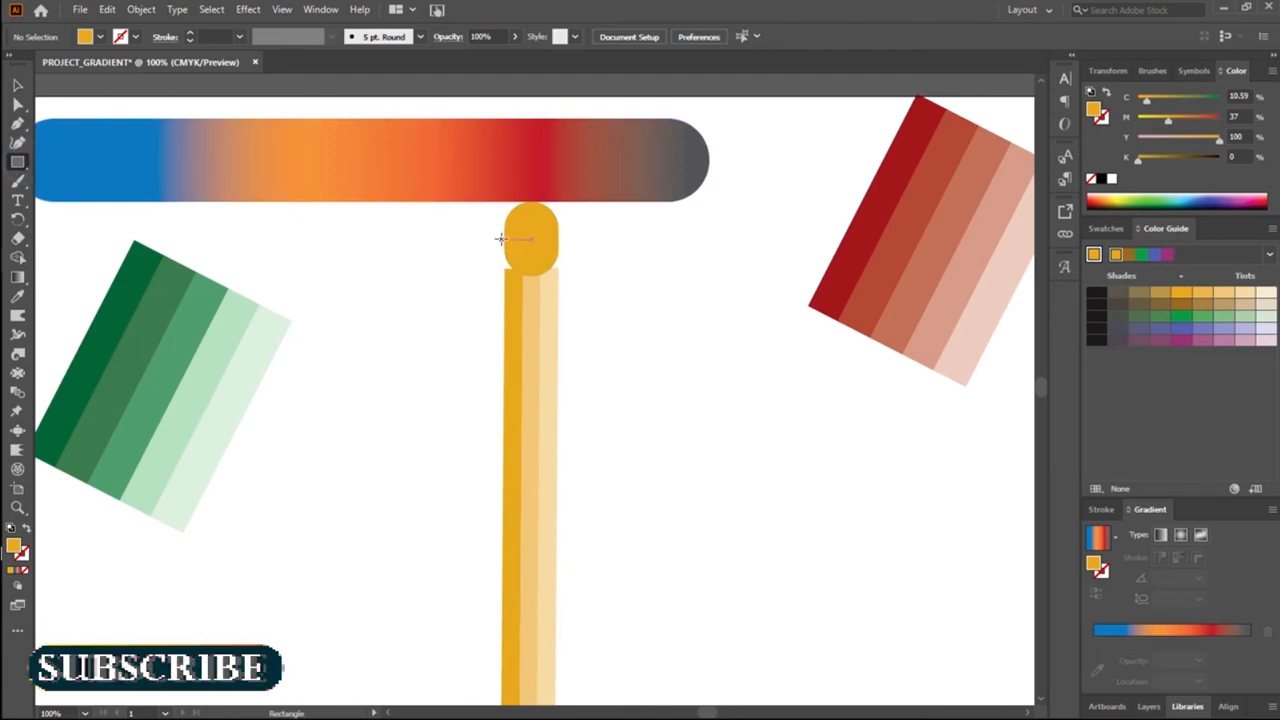
{"action": "mouse_move", "coordinate": [504, 240]}
{"action": "left_mouse_down"}
{"action": "mouse_move", "coordinate": [569, 289]}
{"action": "mouse_move", "coordinate": [559, 315]}
{"action": "left_mouse_up"}
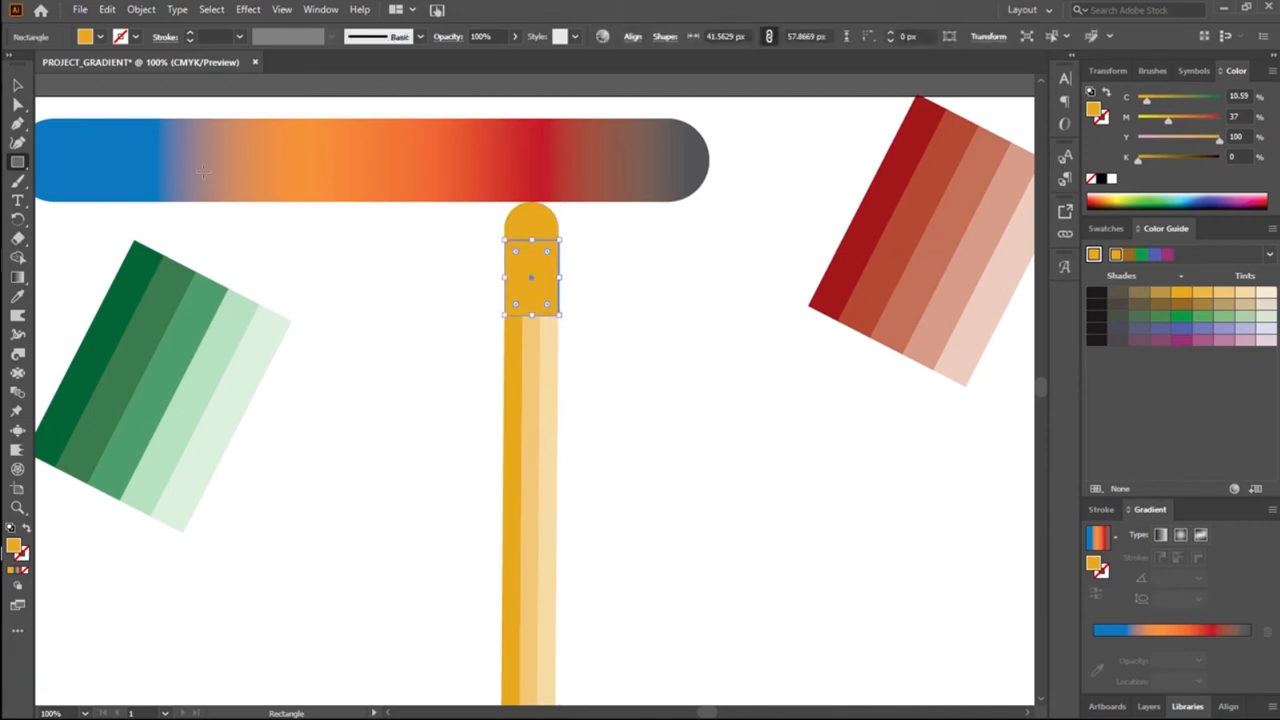
{"action": "left_click", "coordinate": [19, 84]}
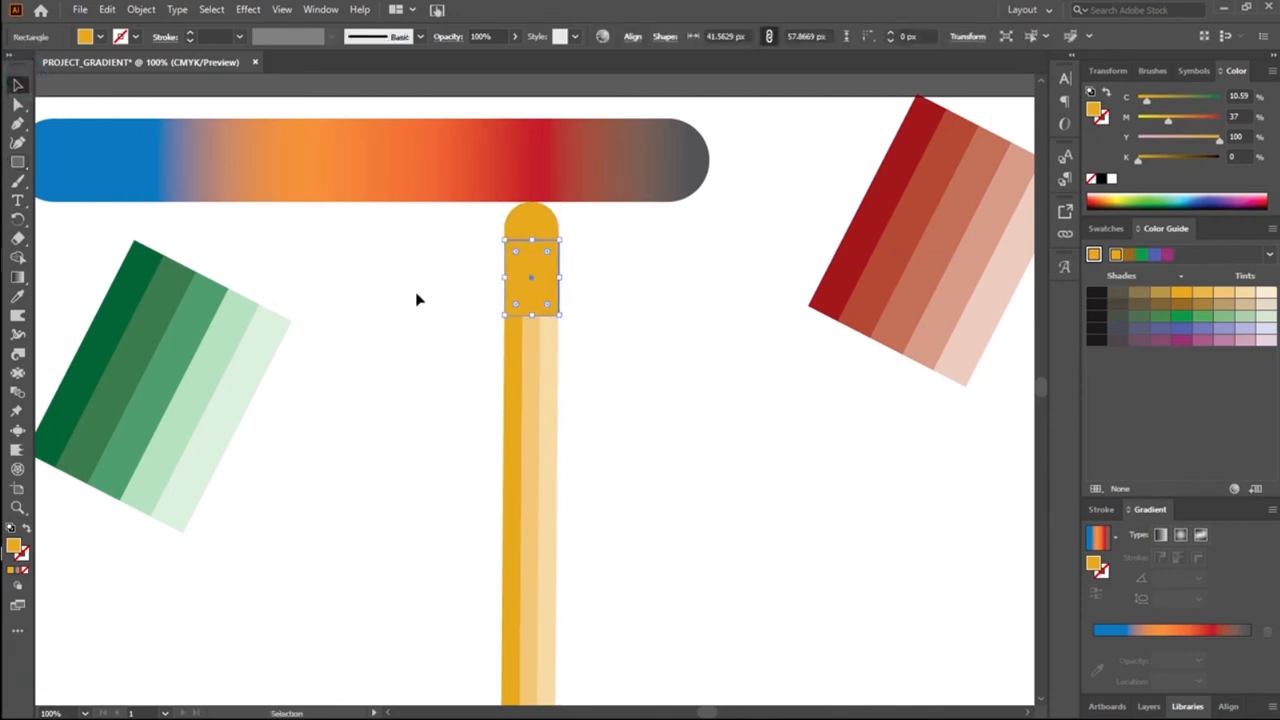
{"action": "left_click", "coordinate": [414, 290]}
Step: Merge the rounded shape and overlapping rectangle into one cap with Shape Builder, and shorten it from below to about 59 px tall
{"action": "left_click_drag", "start_coordinate": [429, 229], "coordinate": [597, 266]}
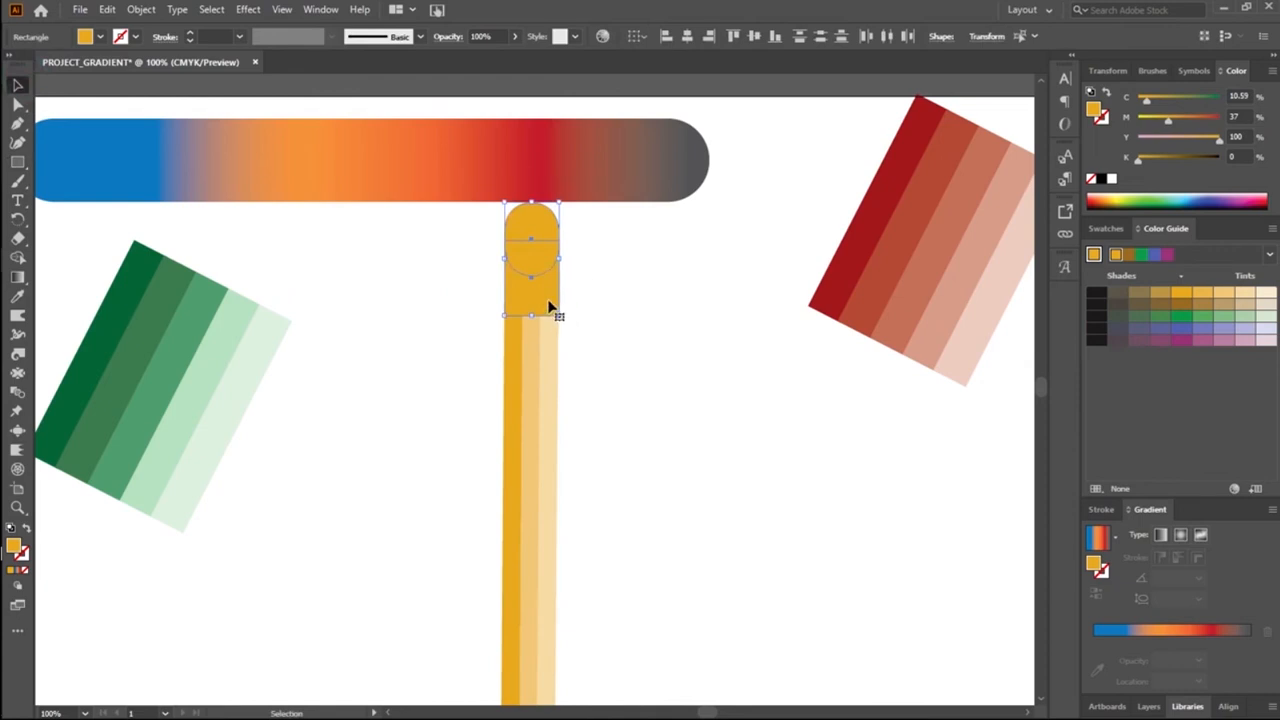
{"action": "key", "text": "shift+m"}
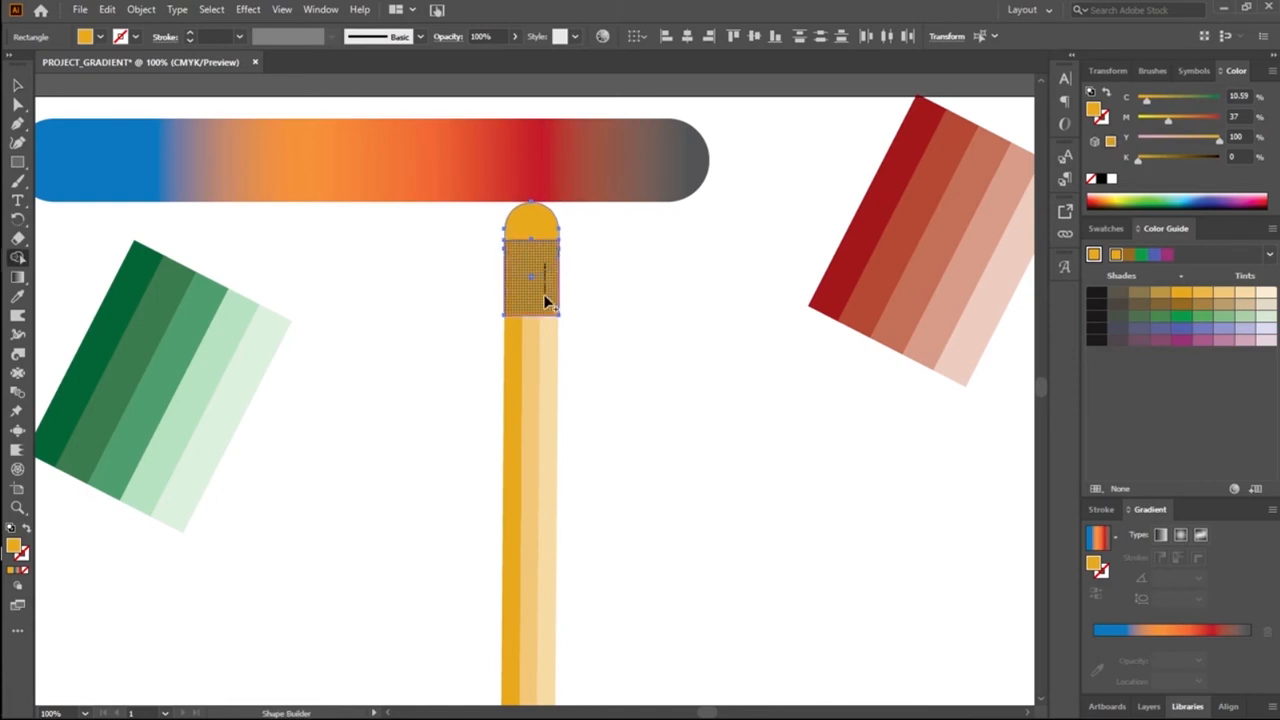
{"action": "left_click_drag", "start_coordinate": [543, 294], "coordinate": [544, 223]}
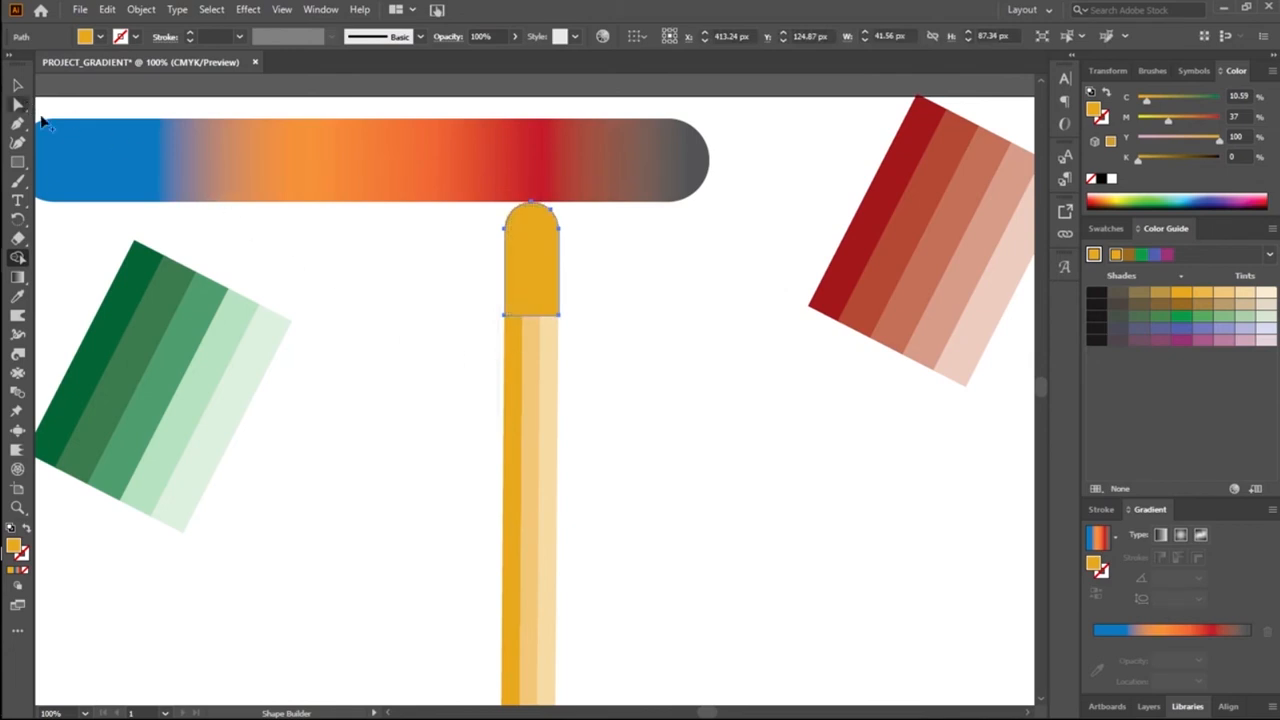
{"action": "key", "text": "ctrl+z"}
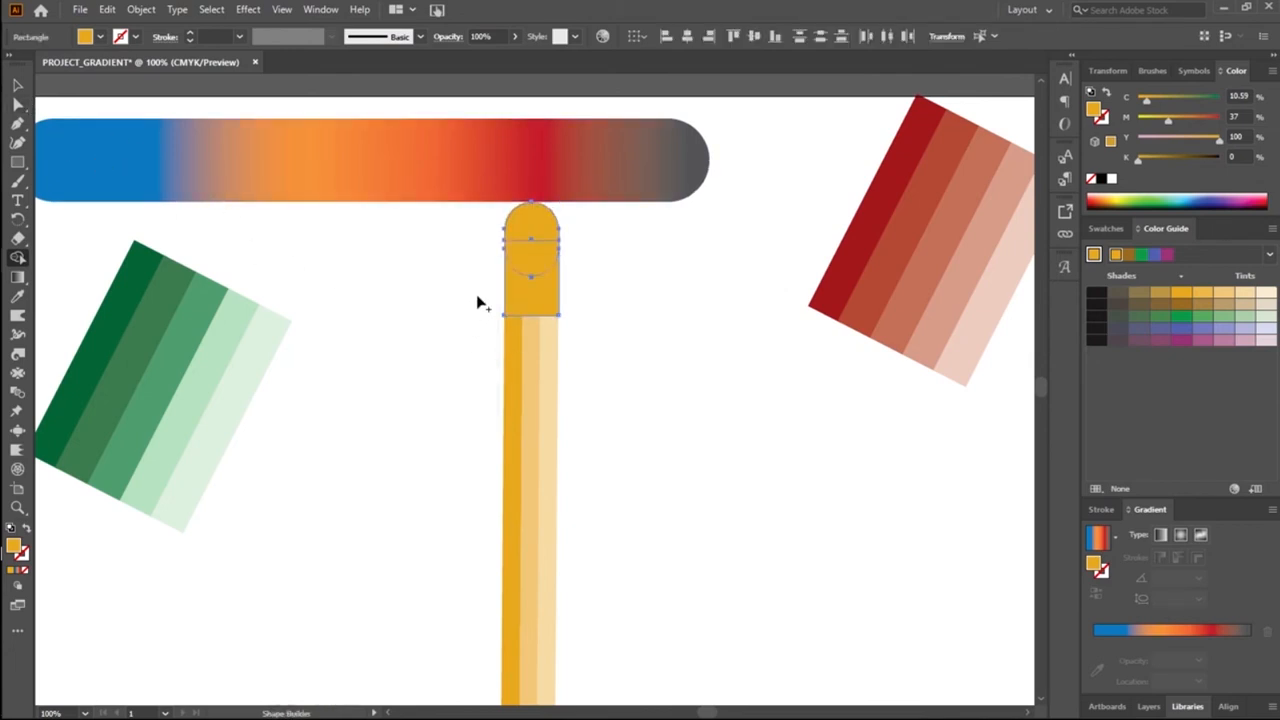
{"action": "mouse_move", "coordinate": [532, 277]}
{"action": "left_mouse_down"}
{"action": "mouse_move", "coordinate": [540, 228]}
{"action": "mouse_move", "coordinate": [551, 300]}
{"action": "left_mouse_up"}
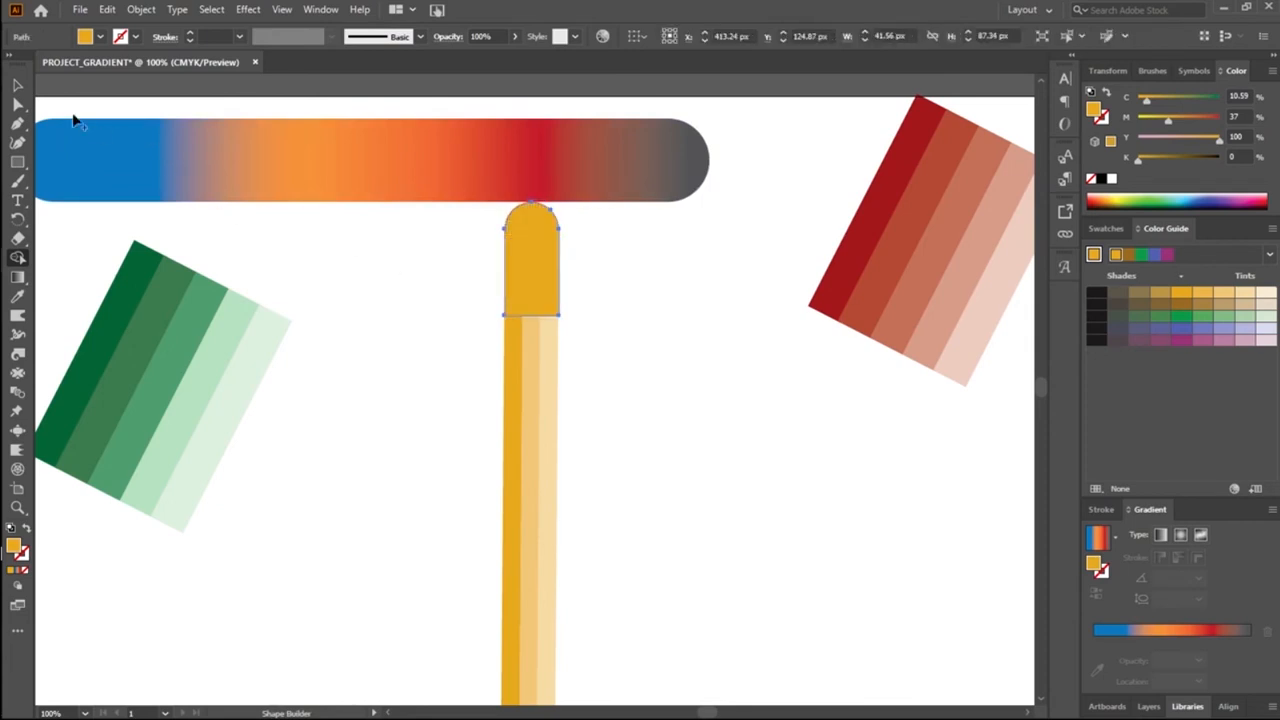
{"action": "left_click", "coordinate": [17, 84]}
{"action": "left_click_drag", "start_coordinate": [532, 317], "coordinate": [531, 279]}
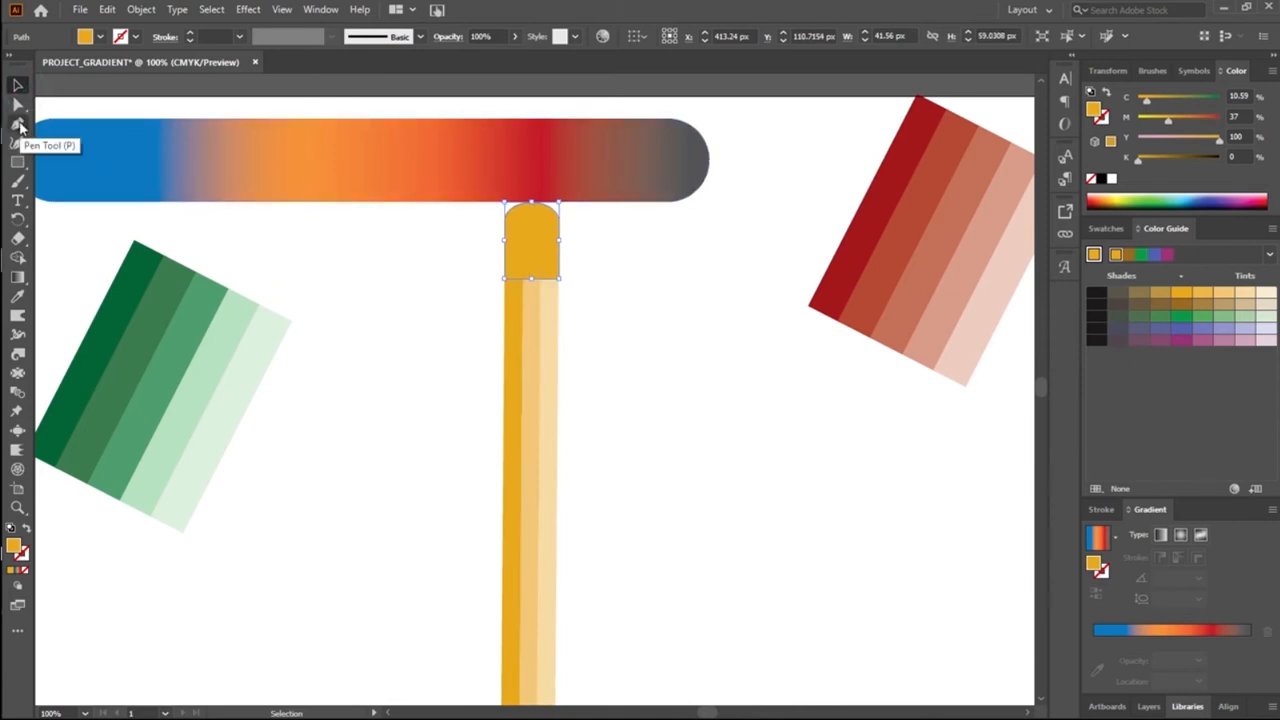
Step: Draw a band about 42 by 12 px across the cap's lower end and fill it with the pale beige Color Guide tint
{"action": "left_click", "coordinate": [17, 158]}
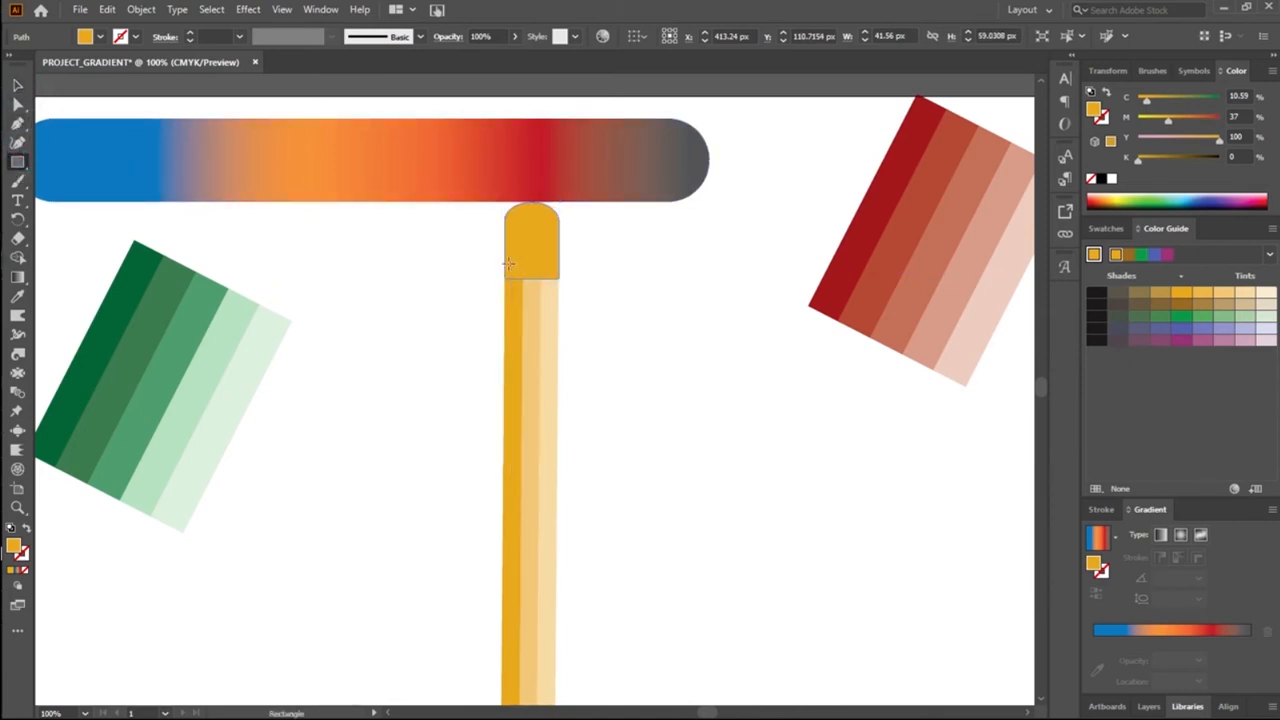
{"action": "left_click_drag", "start_coordinate": [500, 263], "coordinate": [561, 278]}
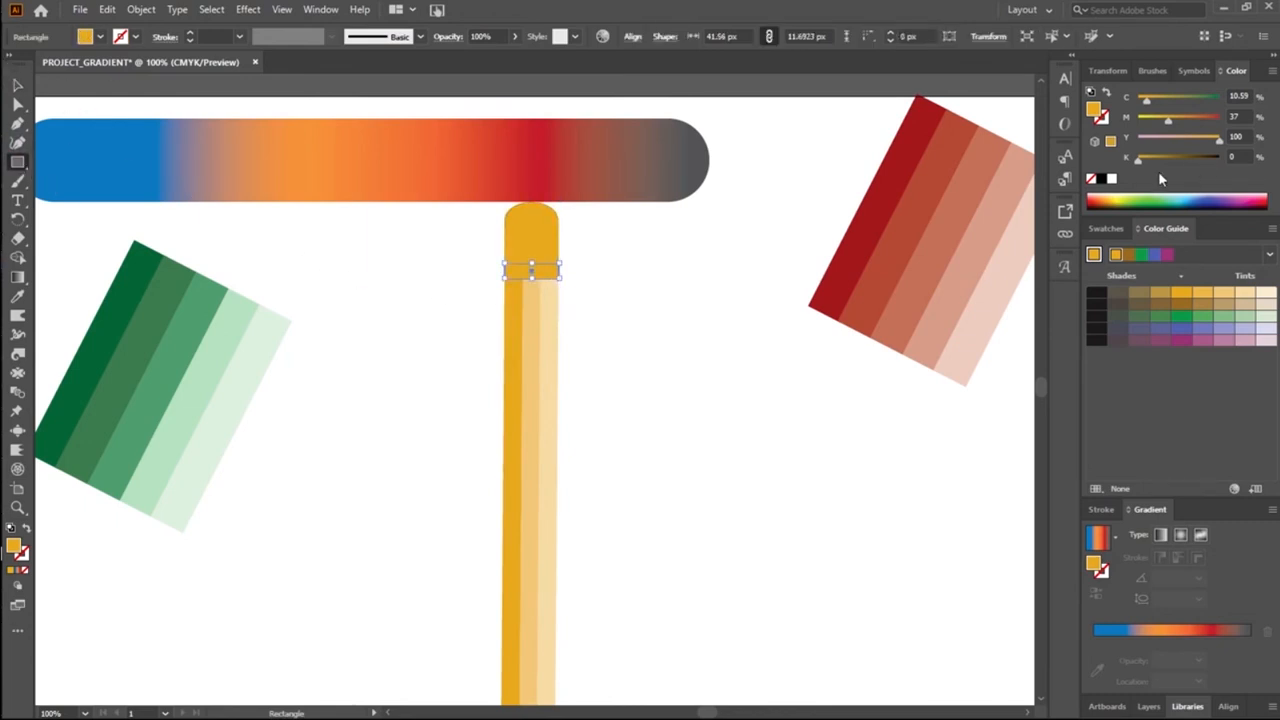
{"action": "left_click", "coordinate": [1265, 330]}
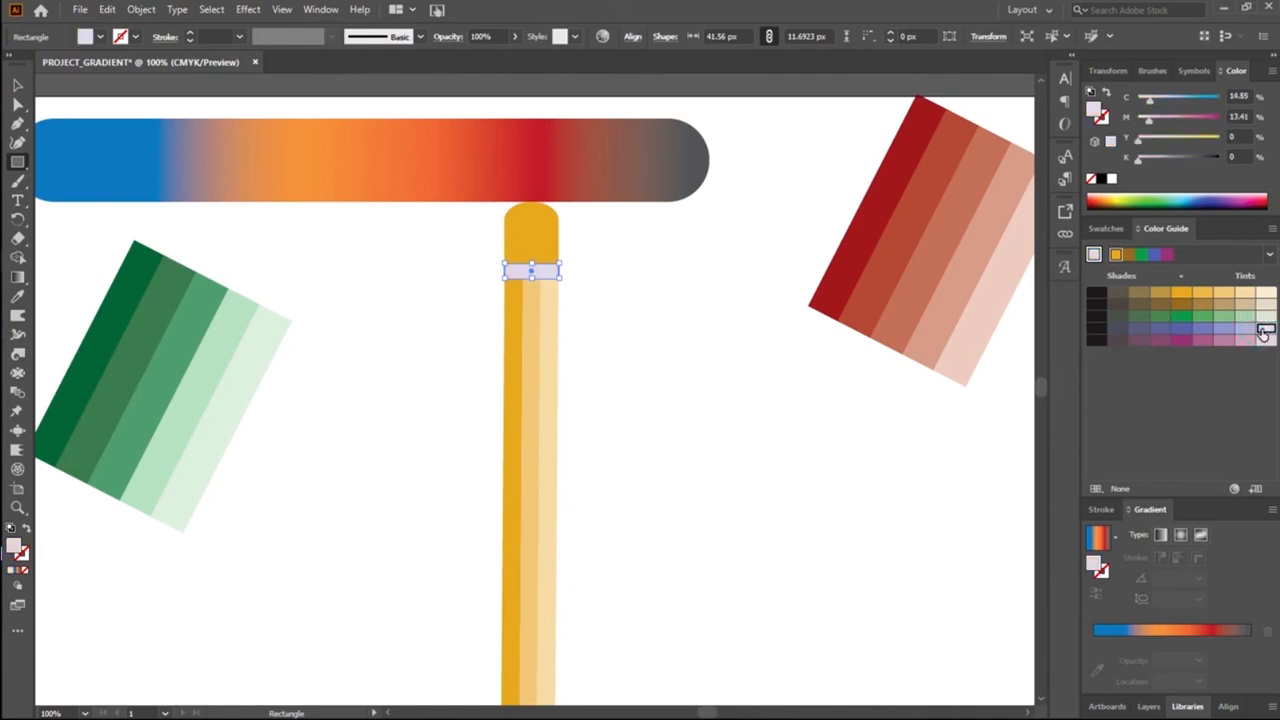
{"action": "left_click", "coordinate": [1265, 303]}
{"action": "left_click", "coordinate": [814, 320]}
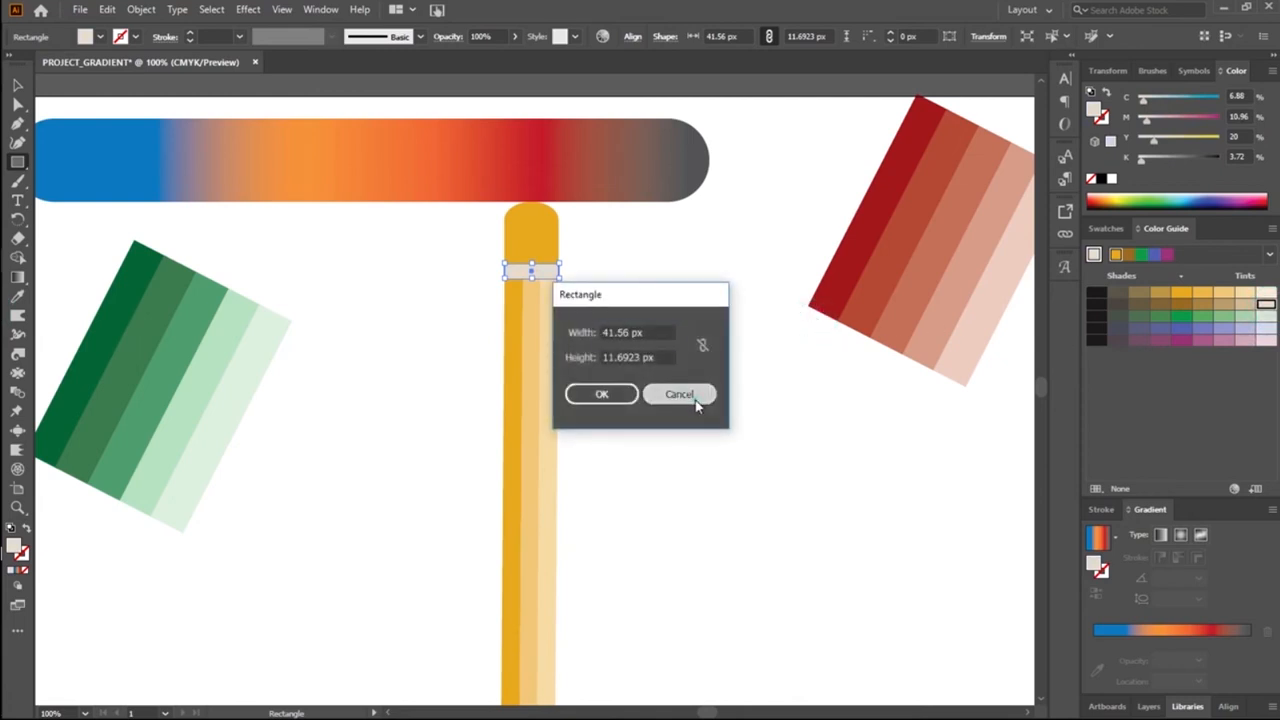
{"action": "left_click", "coordinate": [684, 394]}
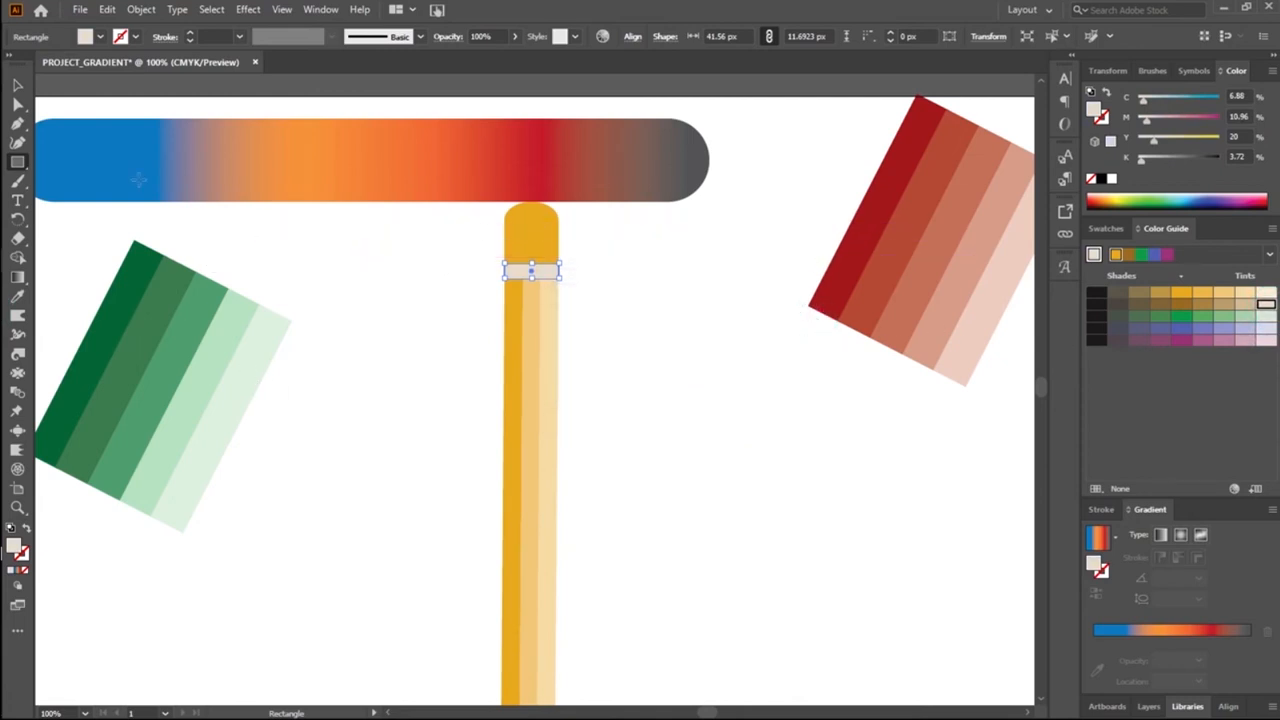
{"action": "left_click", "coordinate": [17, 85]}
{"action": "left_click", "coordinate": [291, 233]}
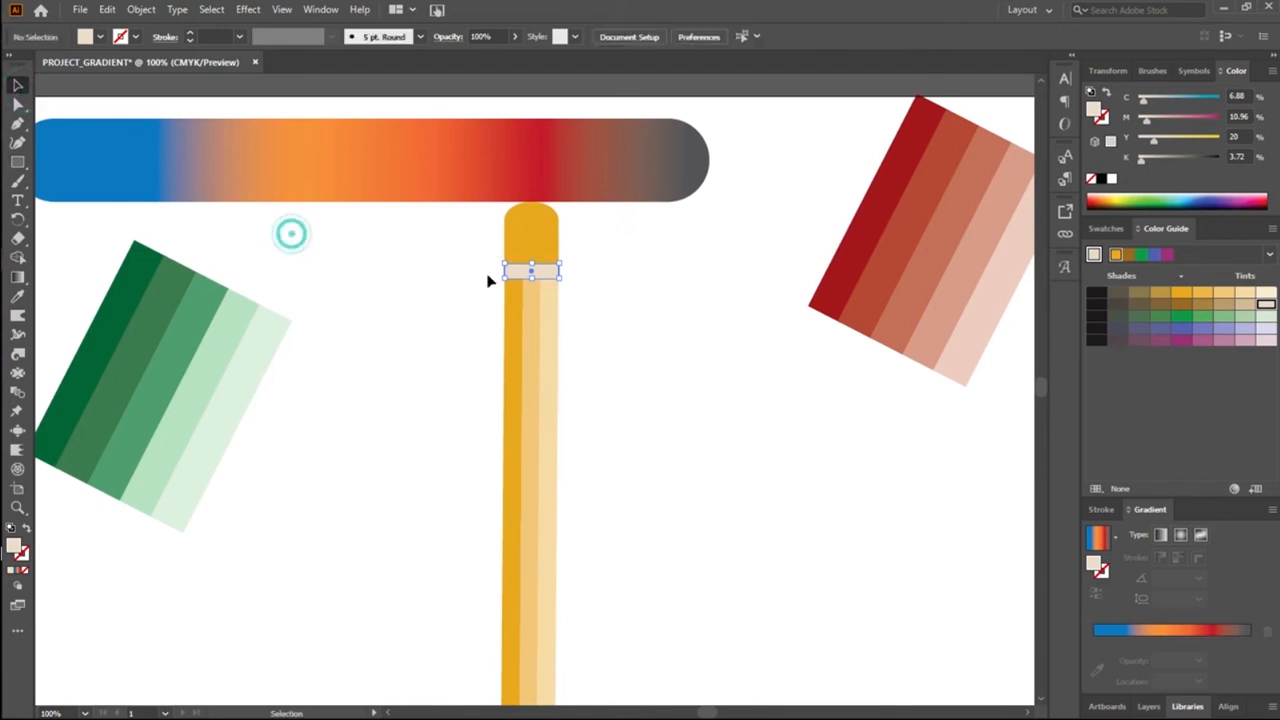
Step: Isolate the pencil's cap and recolour it from the red of the colour spectrum to a light salmon tint
{"action": "left_click", "coordinate": [533, 240]}
{"action": "double_click", "coordinate": [534, 238]}
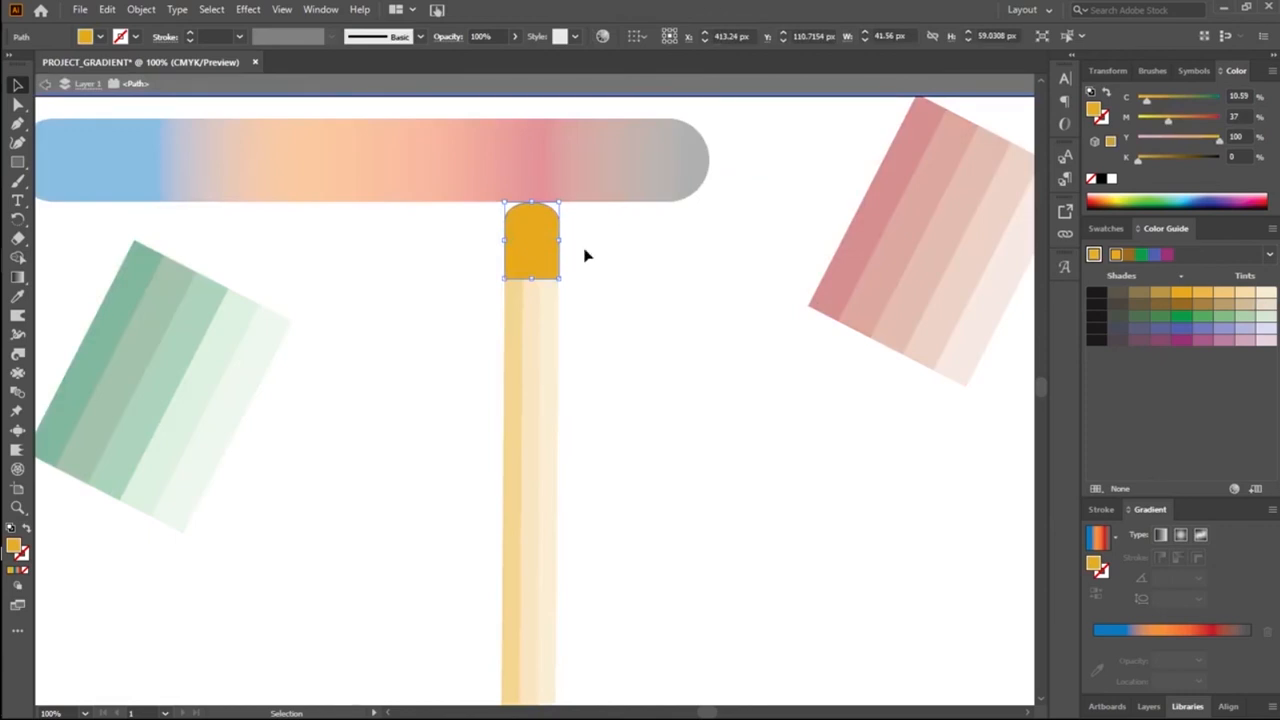
{"action": "left_click", "coordinate": [1099, 194]}
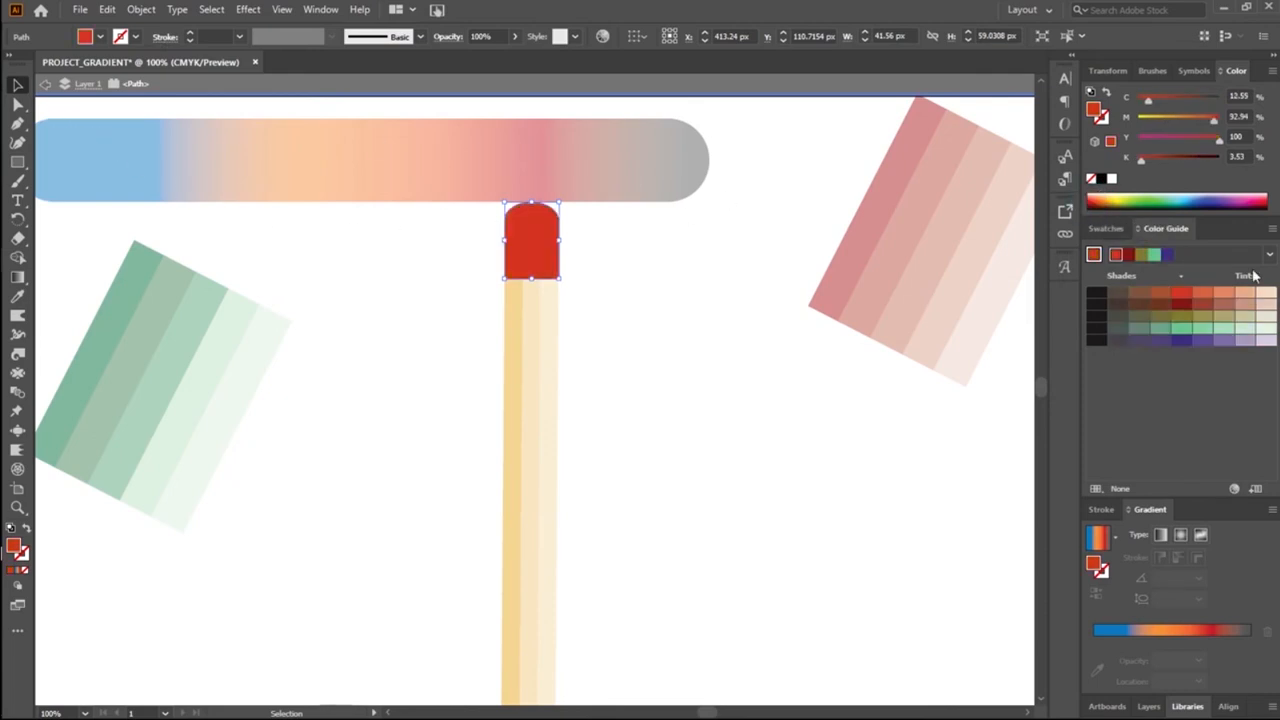
{"action": "left_click", "coordinate": [1219, 293]}
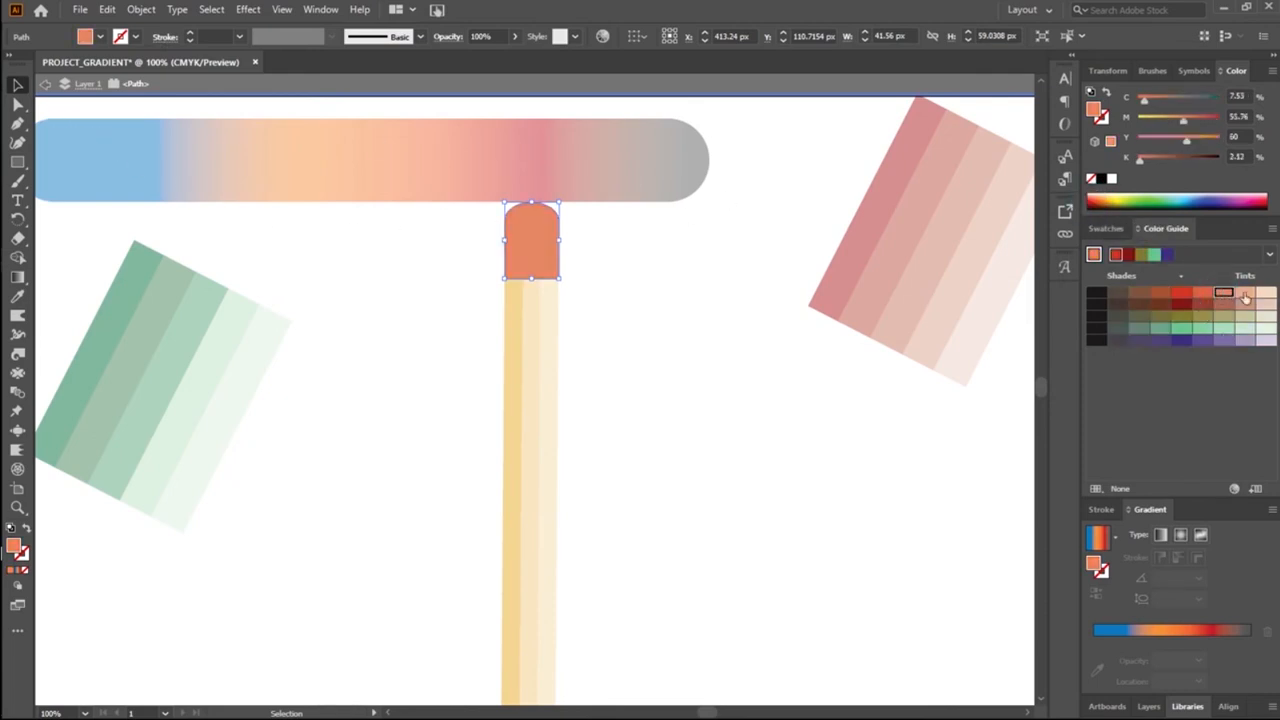
{"action": "left_click", "coordinate": [1245, 293]}
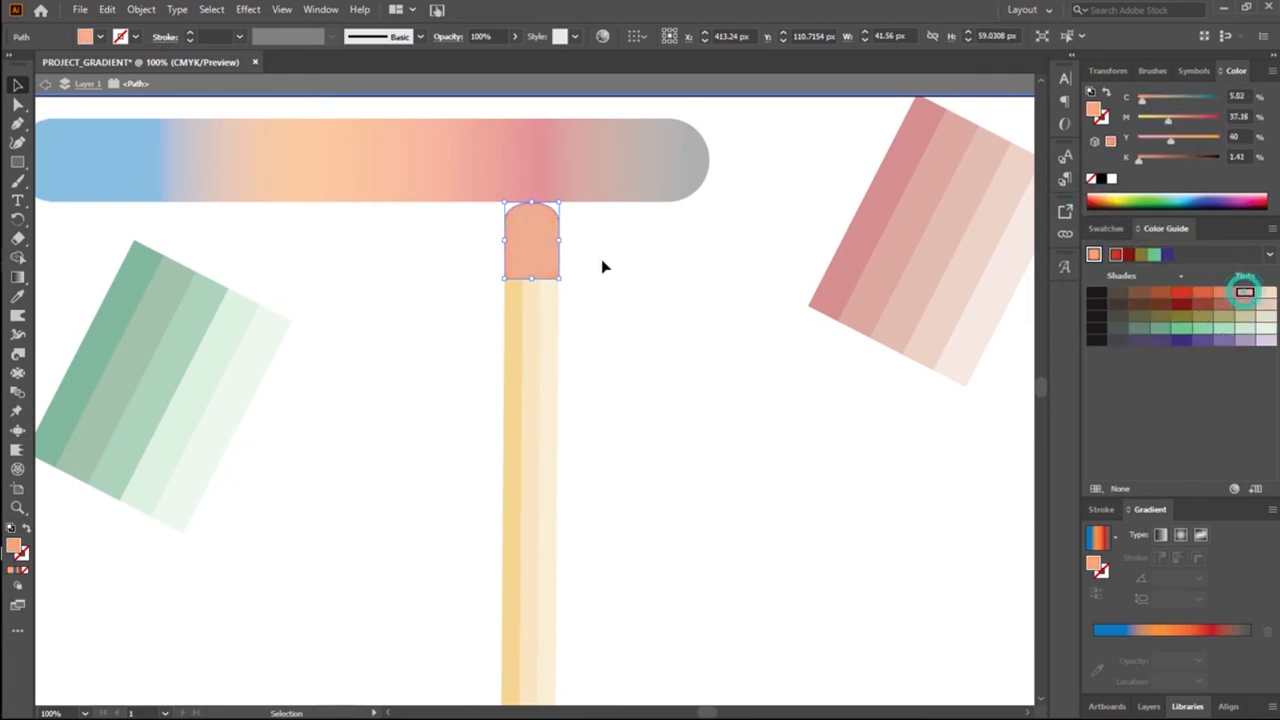
{"action": "left_click", "coordinate": [50, 86]}
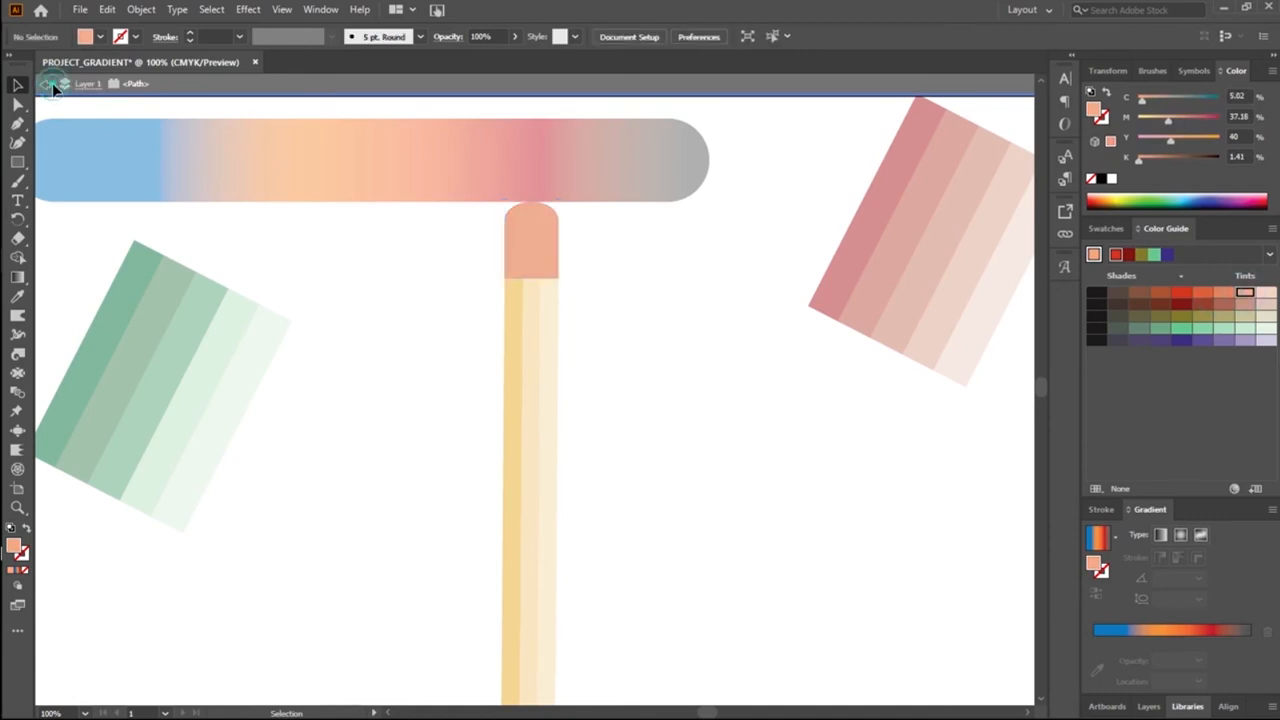
{"action": "left_click", "coordinate": [44, 86]}
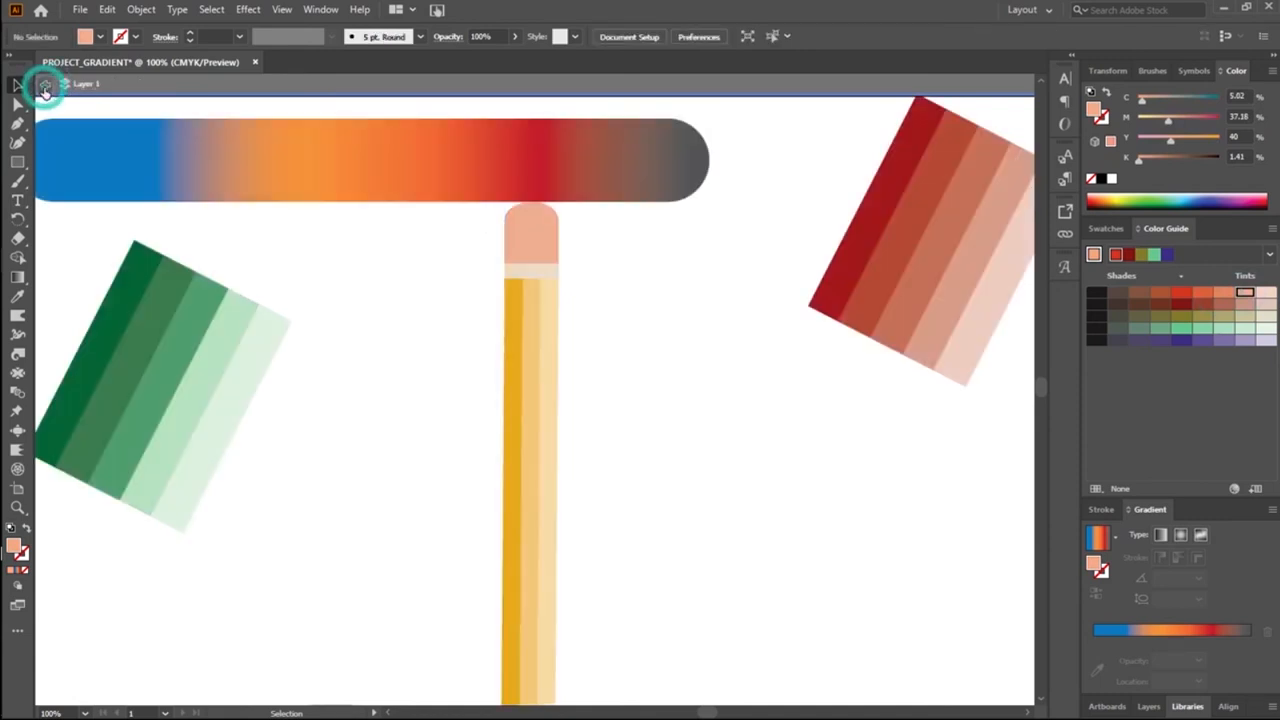
Step: Change the cap's fill to the stronger orange-red Color Guide tint and exit isolation mode
{"action": "left_click", "coordinate": [530, 258]}
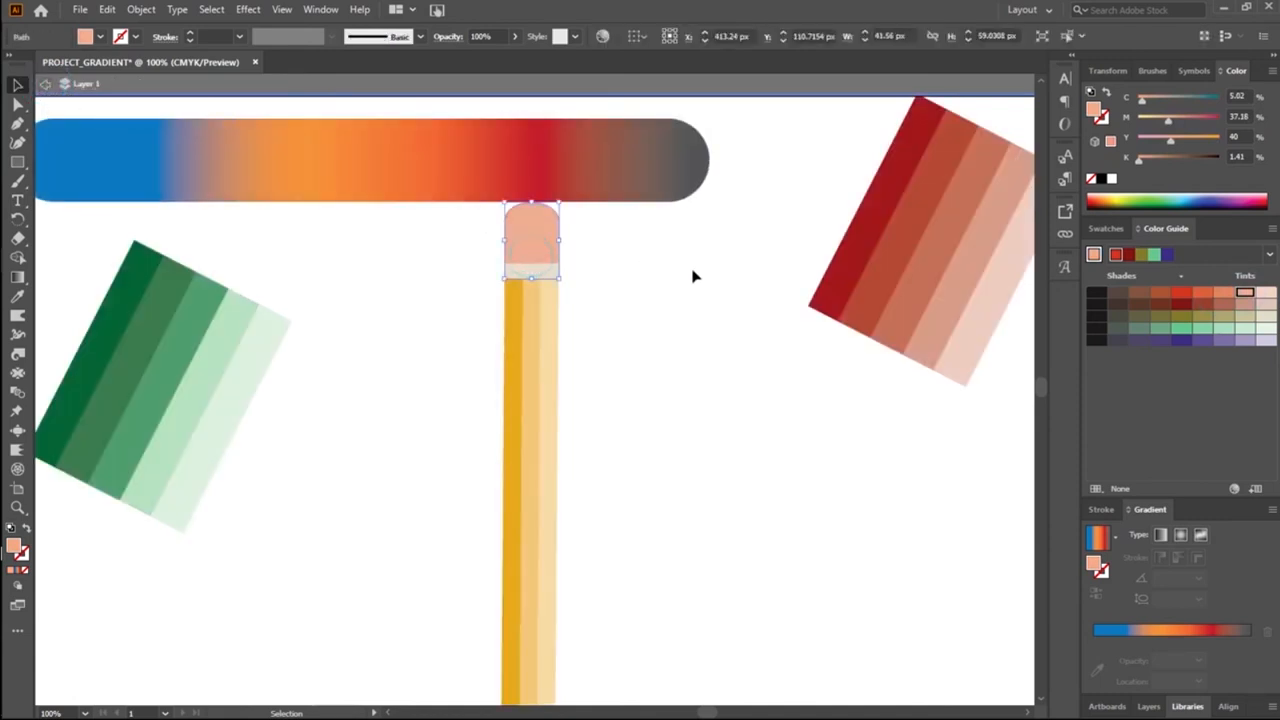
{"action": "left_click", "coordinate": [1224, 292]}
{"action": "left_click", "coordinate": [1202, 292]}
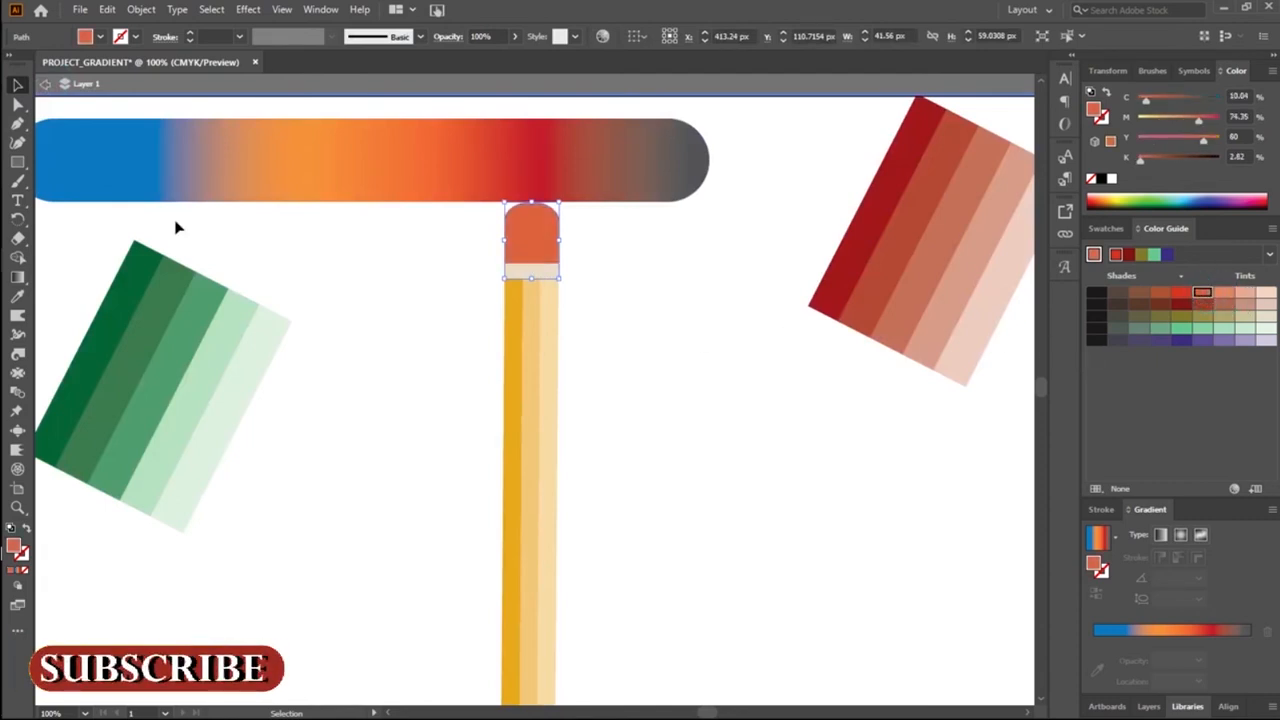
{"action": "left_click", "coordinate": [44, 86]}
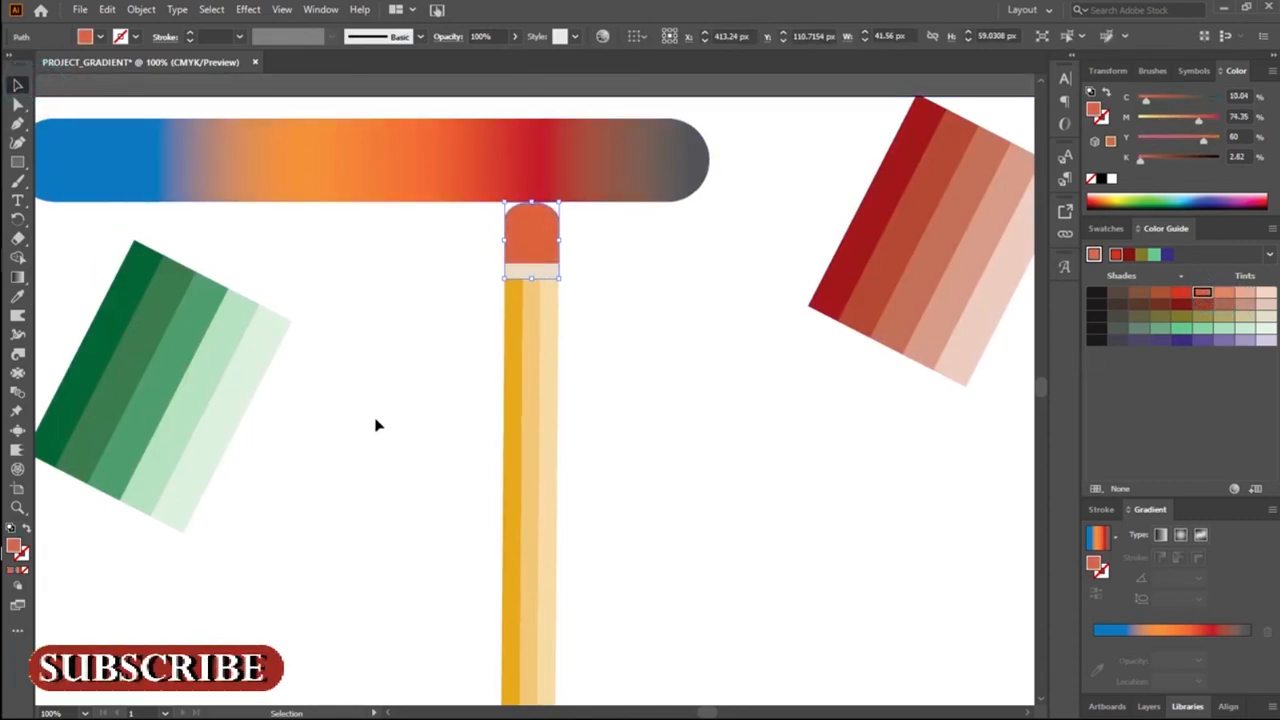
{"action": "left_click", "coordinate": [372, 424]}
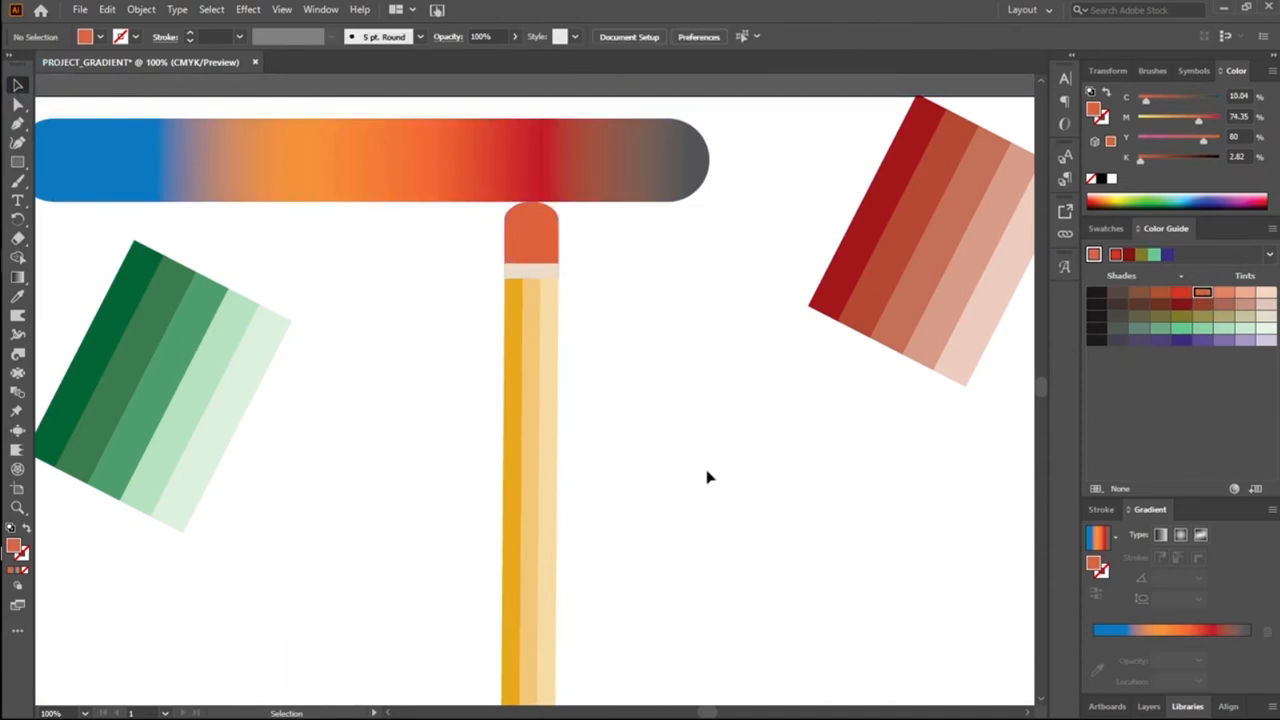
Step: Group the cap, the beige band and the yellow stripes into one pencil object
{"action": "scroll", "coordinate": [707, 477], "scroll_direction": "down", "scroll_amount": 3}
{"action": "scroll", "coordinate": [694, 491], "scroll_direction": "up", "scroll_amount": 2}
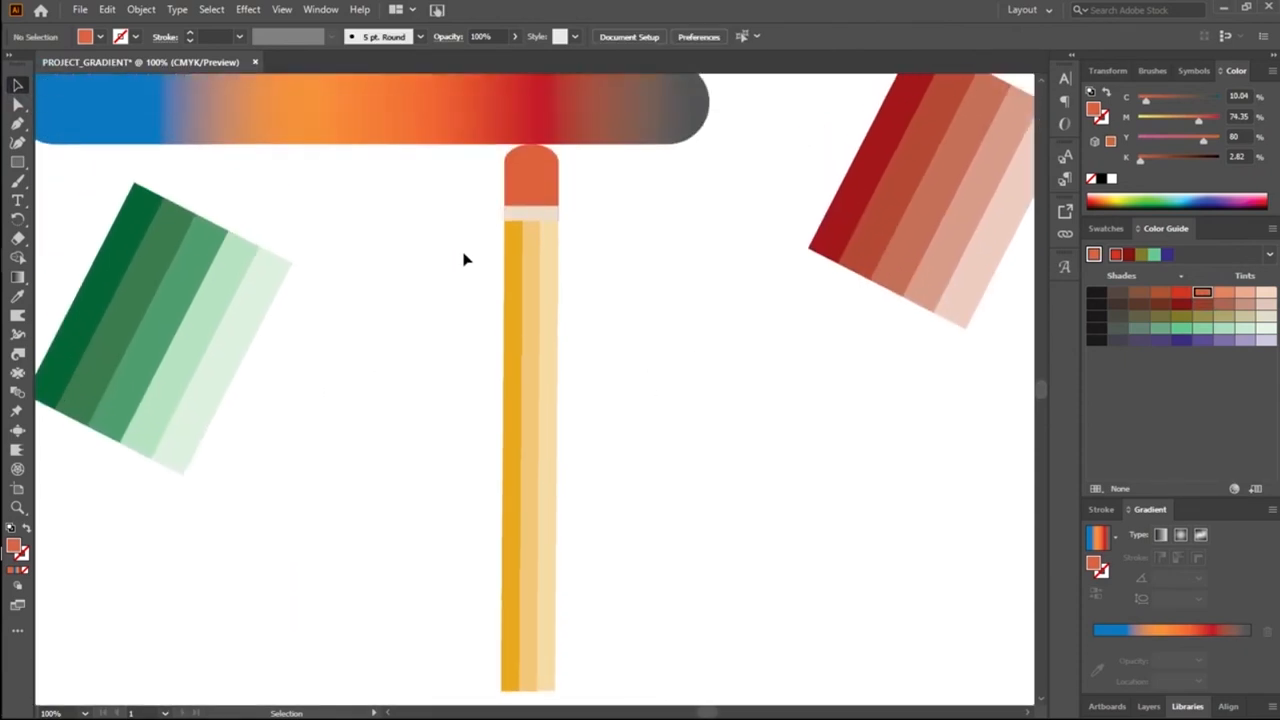
{"action": "left_click_drag", "start_coordinate": [480, 187], "coordinate": [594, 289]}
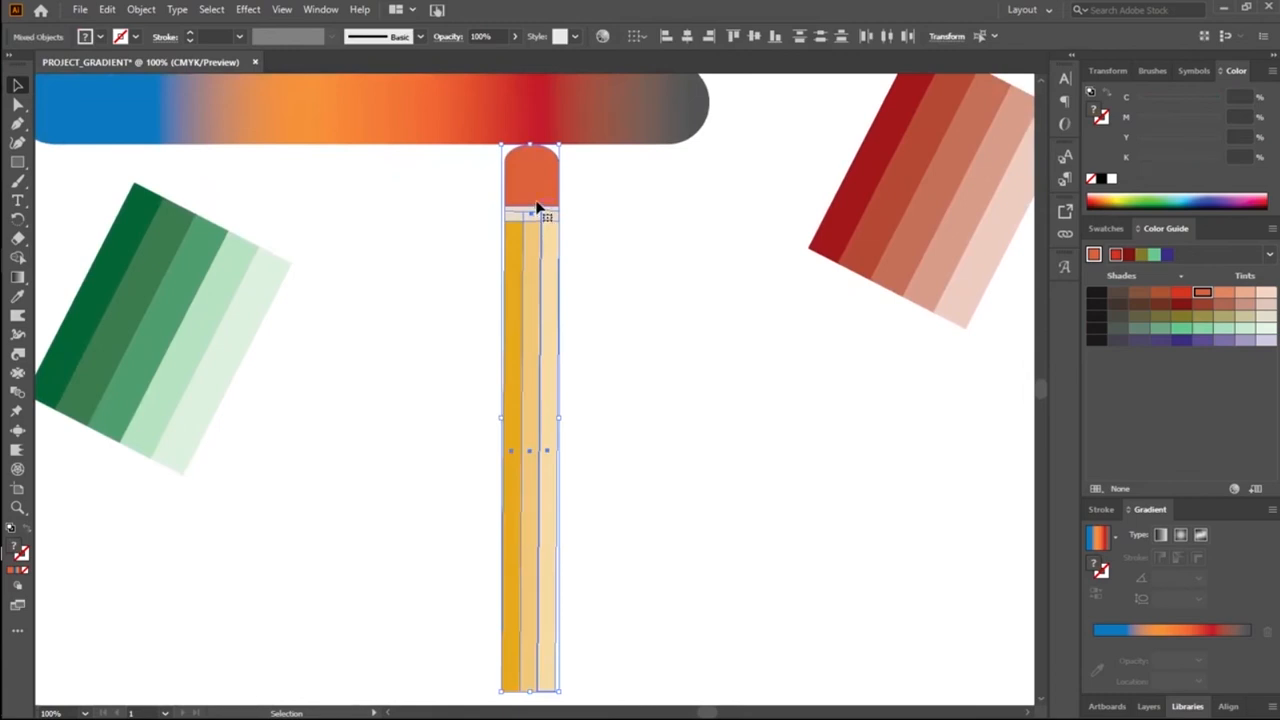
{"action": "right_click", "coordinate": [537, 207]}
{"action": "left_click", "coordinate": [588, 316]}
{"action": "left_click", "coordinate": [710, 435]}
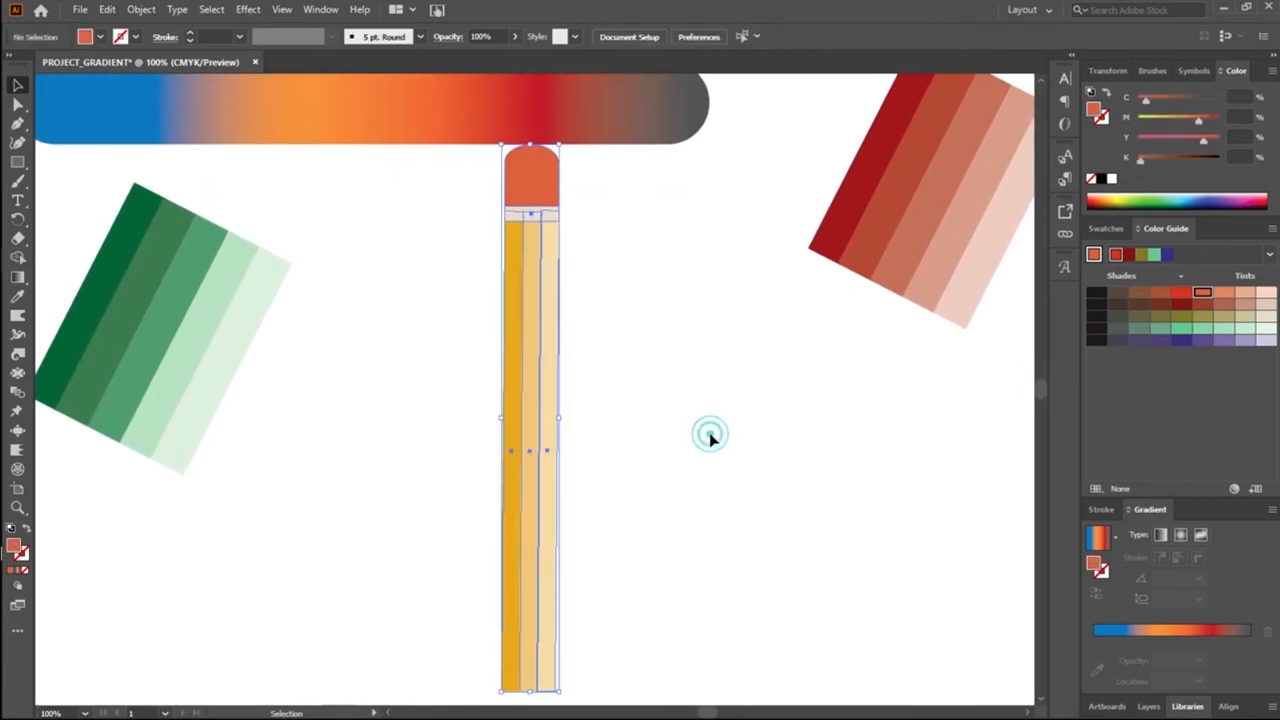
Step: Shorten the grouped pencil from its lower end to about 337 px tall
{"action": "scroll", "coordinate": [710, 435], "scroll_direction": "down", "scroll_amount": 3}
{"action": "left_click", "coordinate": [543, 540]}
{"action": "left_click_drag", "start_coordinate": [530, 578], "coordinate": [530, 465]}
{"action": "scroll", "coordinate": [690, 490], "scroll_direction": "up", "scroll_amount": 3}
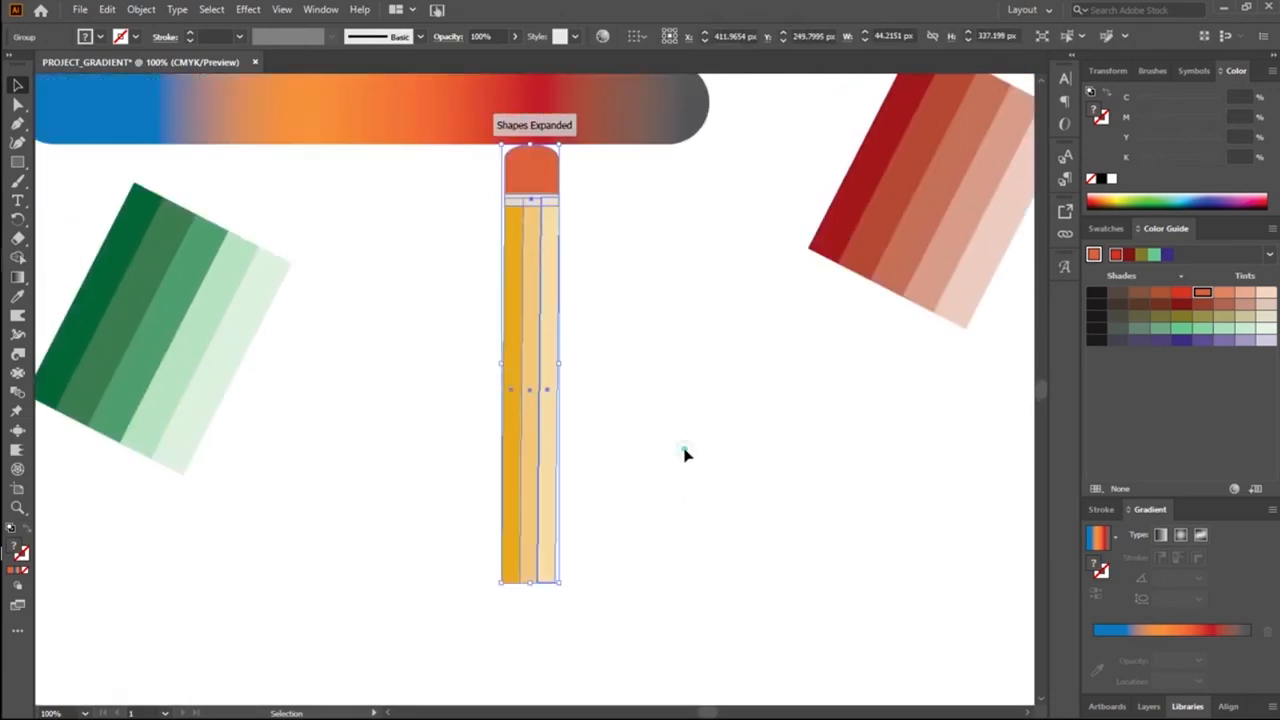
{"action": "left_click", "coordinate": [685, 455]}
Step: Move the rounded multicolour gradient bar slightly upward, away from the pencil's cap
{"action": "scroll", "coordinate": [680, 310], "scroll_direction": "up", "scroll_amount": 2}
{"action": "left_click_drag", "start_coordinate": [629, 149], "coordinate": [640, 122]}
{"action": "left_click", "coordinate": [754, 459]}
Step: Draw a five-pointed star with the current blue-orange-red gradient fill beside the pencil's lower end
{"action": "scroll", "coordinate": [712, 453], "scroll_direction": "down", "scroll_amount": 2}
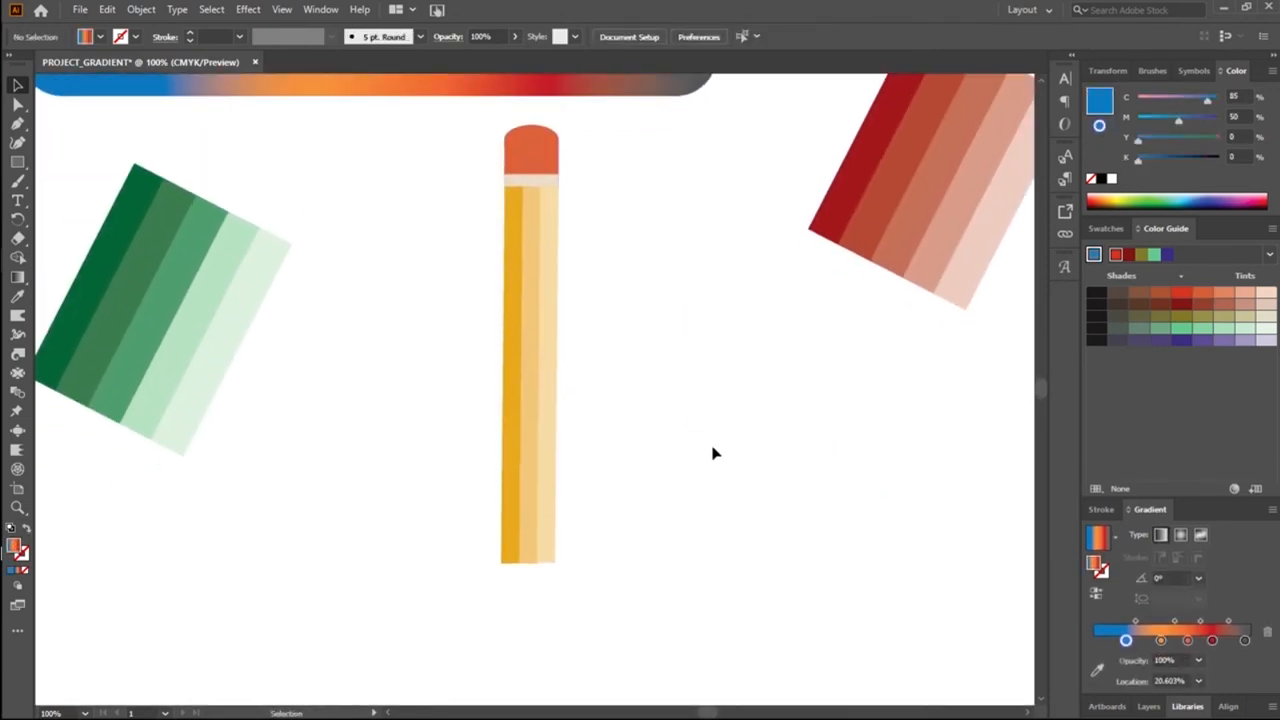
{"action": "scroll", "coordinate": [714, 452], "scroll_direction": "down", "scroll_amount": 9}
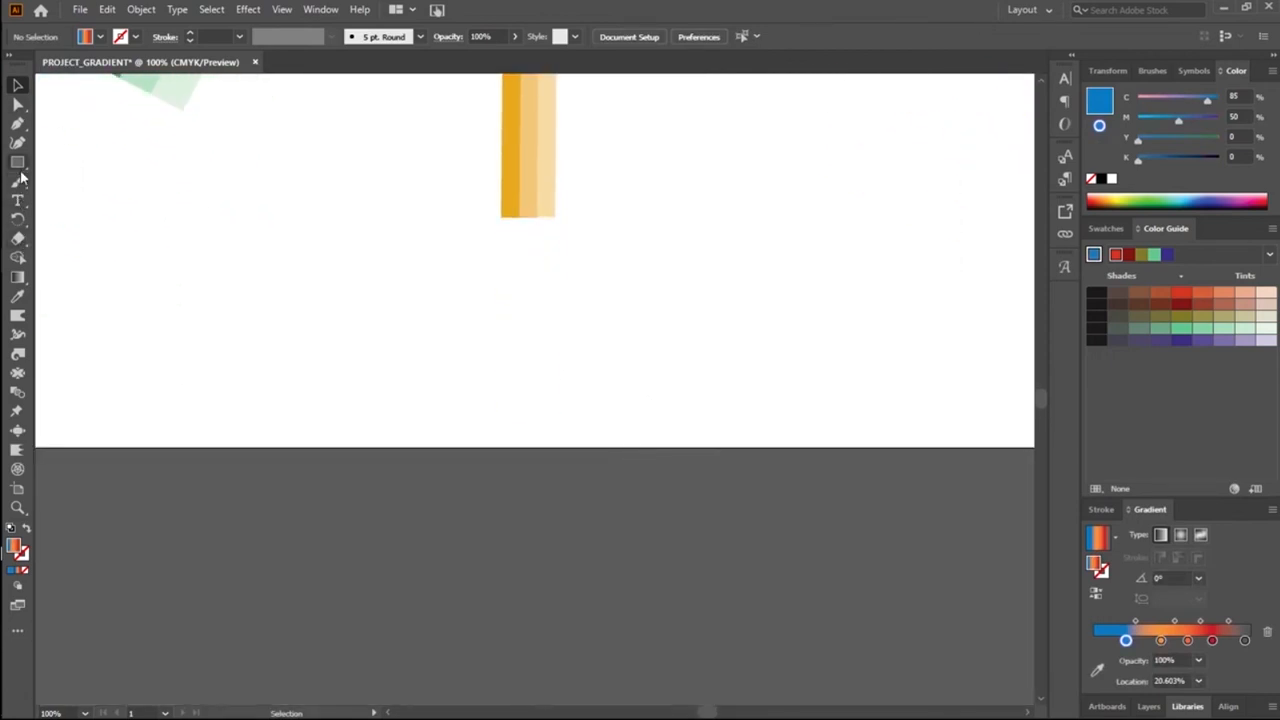
{"action": "left_click_drag", "start_coordinate": [21, 170], "coordinate": [90, 218]}
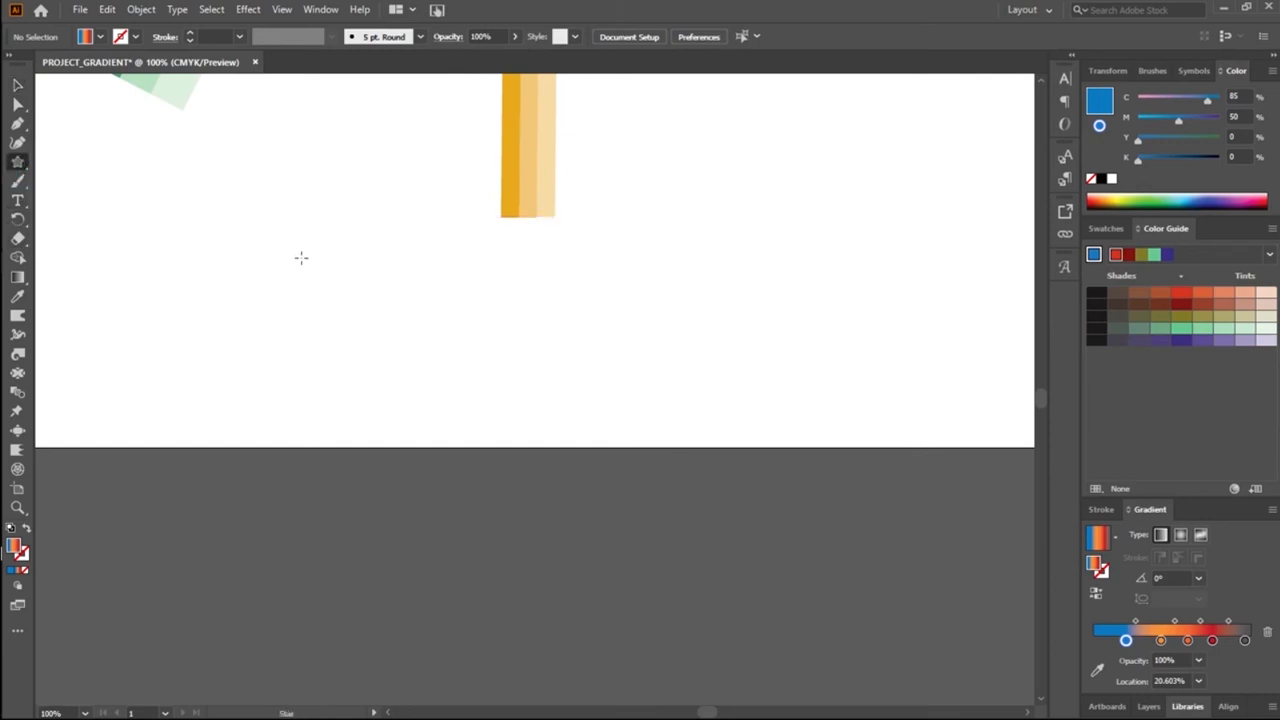
{"action": "left_click_drag", "start_coordinate": [321, 216], "coordinate": [359, 281]}
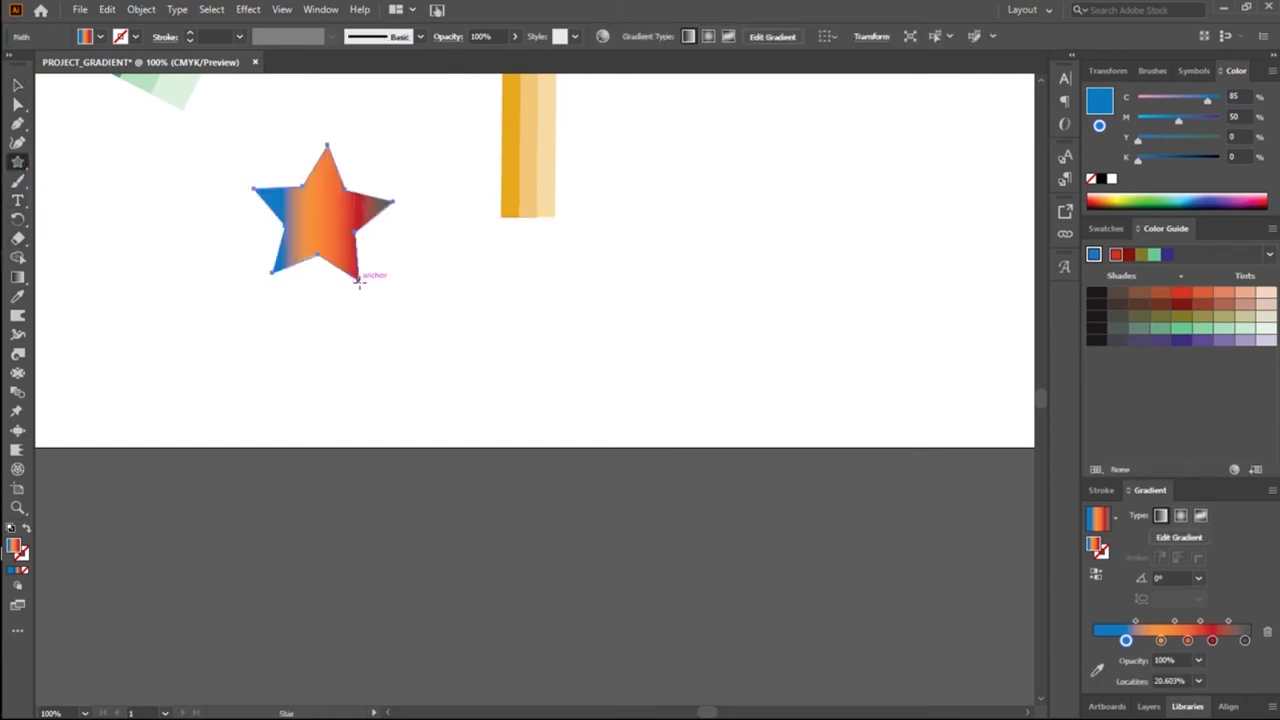
Step: Create a three-point star over the five-pointed star to get a gradient triangle, and delete the five-pointed star
{"action": "left_click", "coordinate": [358, 281]}
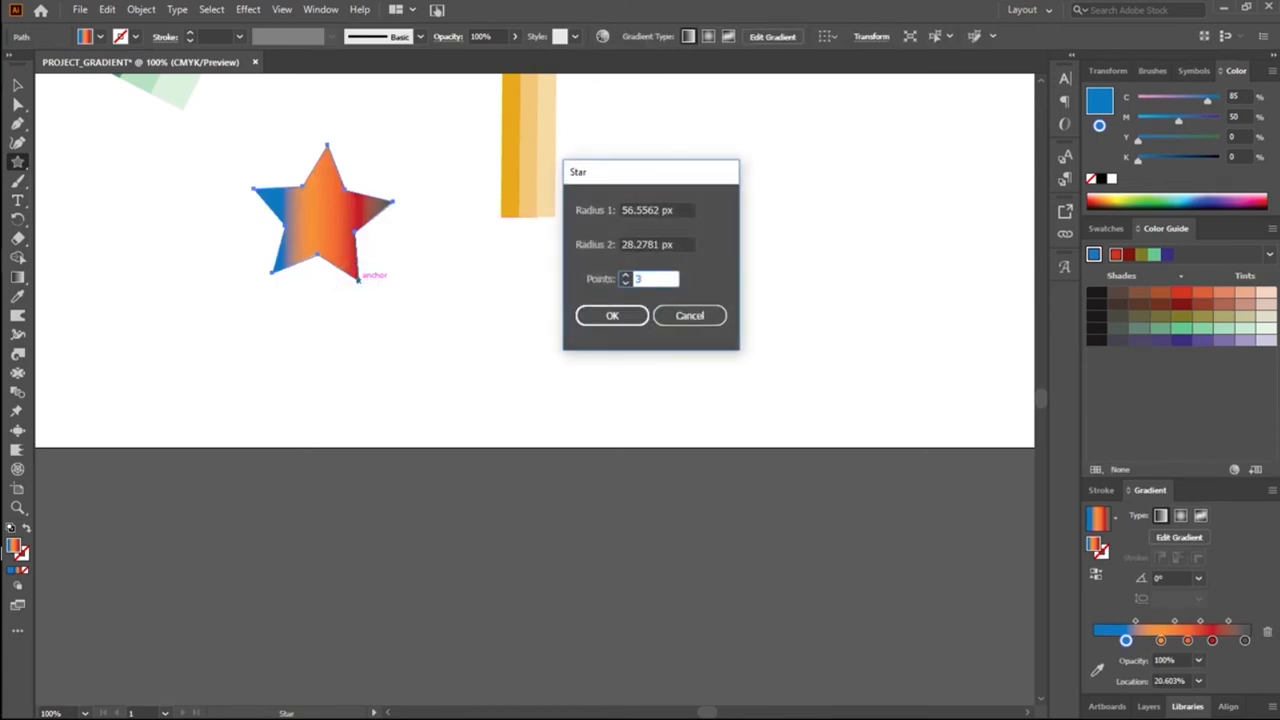
{"action": "left_click", "coordinate": [621, 312]}
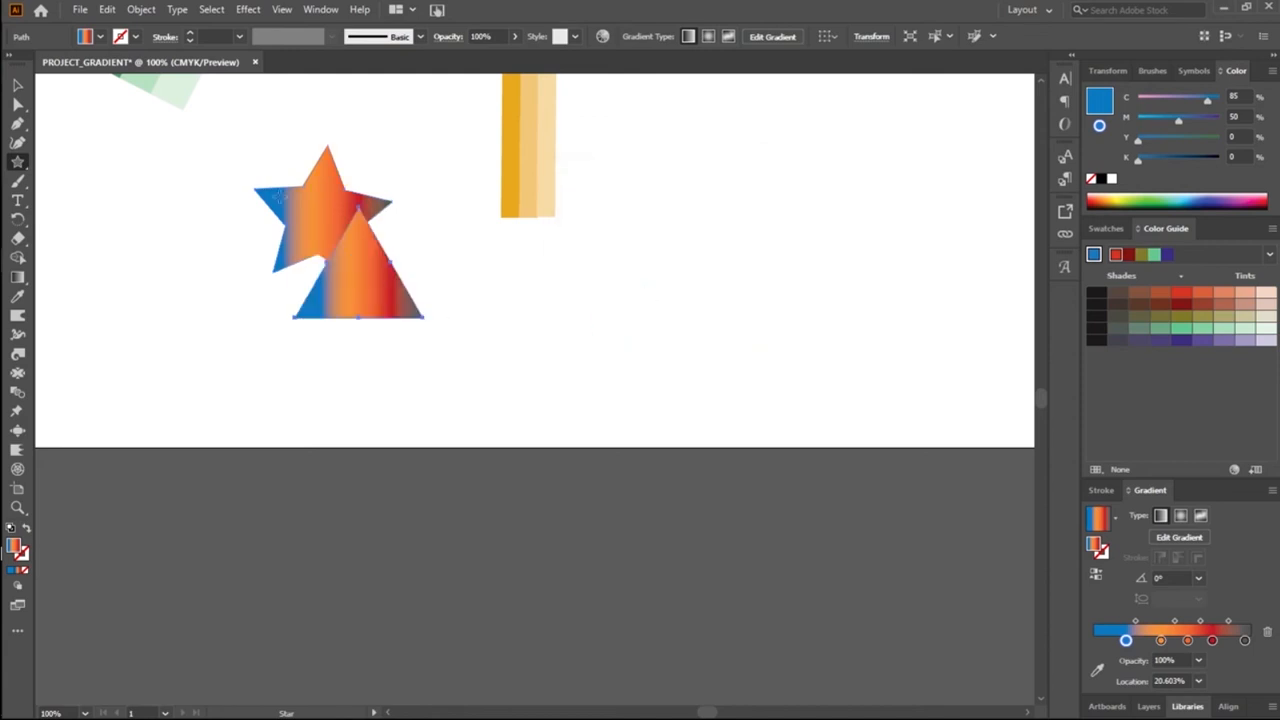
{"action": "left_click", "coordinate": [17, 85]}
{"action": "left_click", "coordinate": [343, 190]}
{"action": "key", "text": "Delete"}
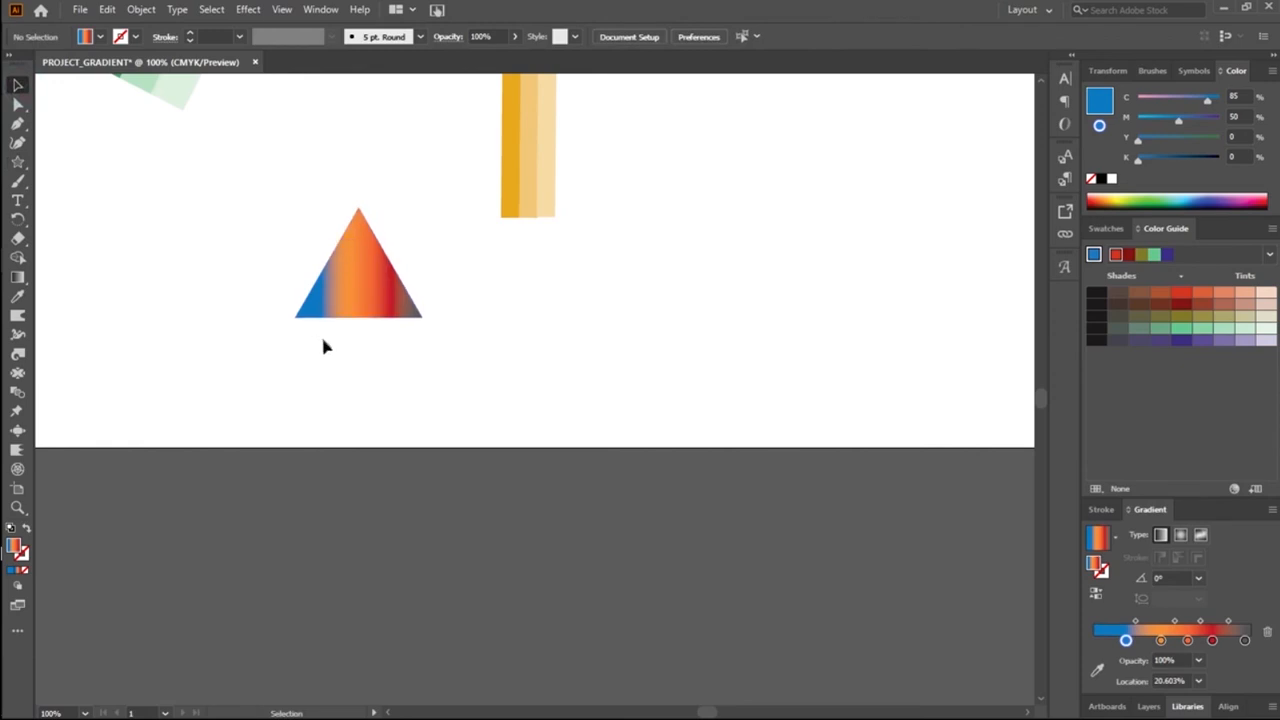
Step: Place the triangle point-down at the pencil's lower end and narrow it to about 42 px to match the pencil's width
{"action": "left_click_drag", "start_coordinate": [351, 277], "coordinate": [540, 334]}
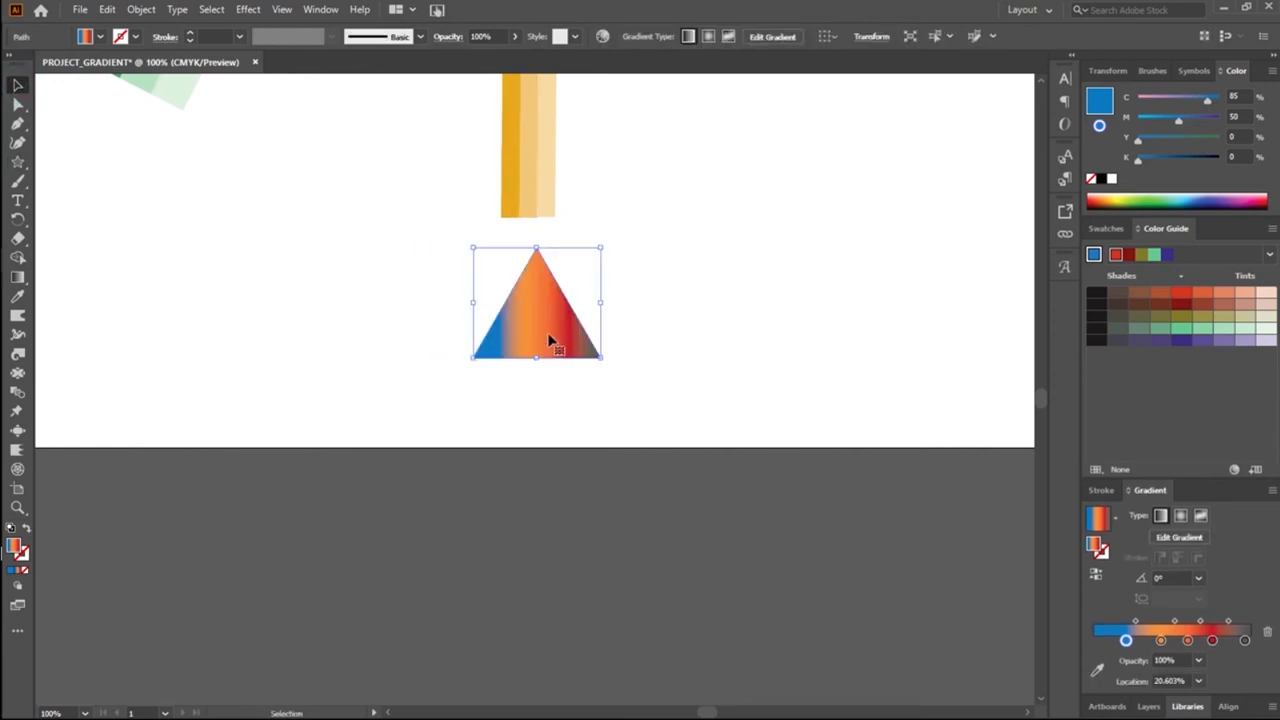
{"action": "left_click_drag", "start_coordinate": [634, 320], "coordinate": [438, 202]}
{"action": "left_click_drag", "start_coordinate": [539, 310], "coordinate": [553, 282]}
{"action": "left_click_drag", "start_coordinate": [470, 263], "coordinate": [506, 257]}
{"action": "left_click", "coordinate": [562, 393]}
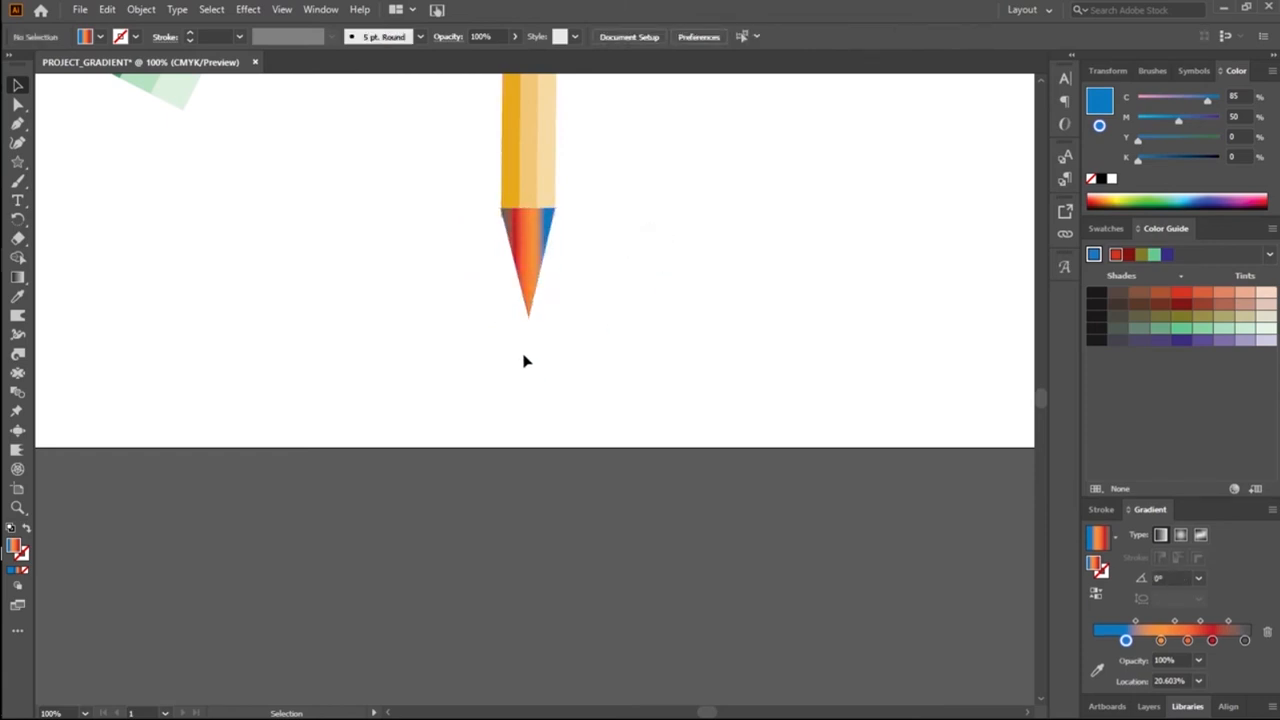
Step: Nudge the gradient tip slightly downward so its flat edge sits near the very end of the yellow stripes
{"action": "left_click", "coordinate": [520, 263]}
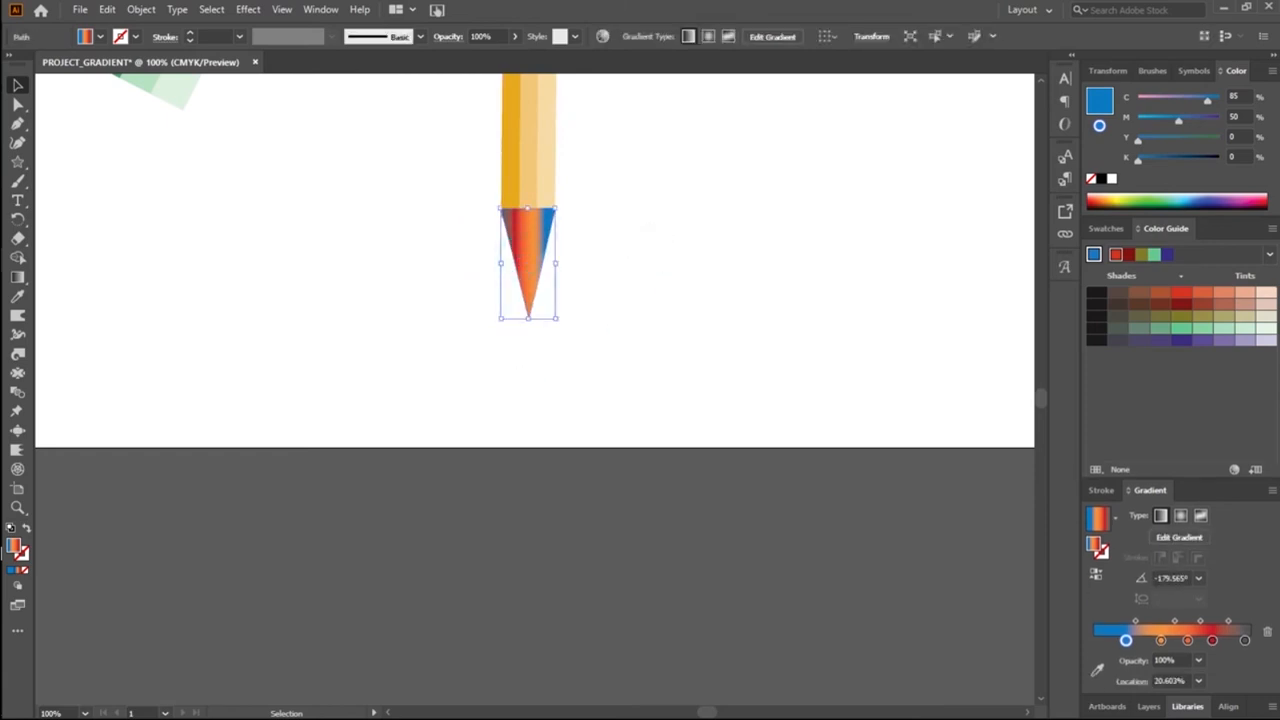
{"action": "key", "text": "Down"}
{"action": "key", "text": "Down"}
{"action": "key", "text": "Down"}
{"action": "key", "text": "Down"}
{"action": "key", "text": "Down"}
{"action": "key", "text": "Down"}
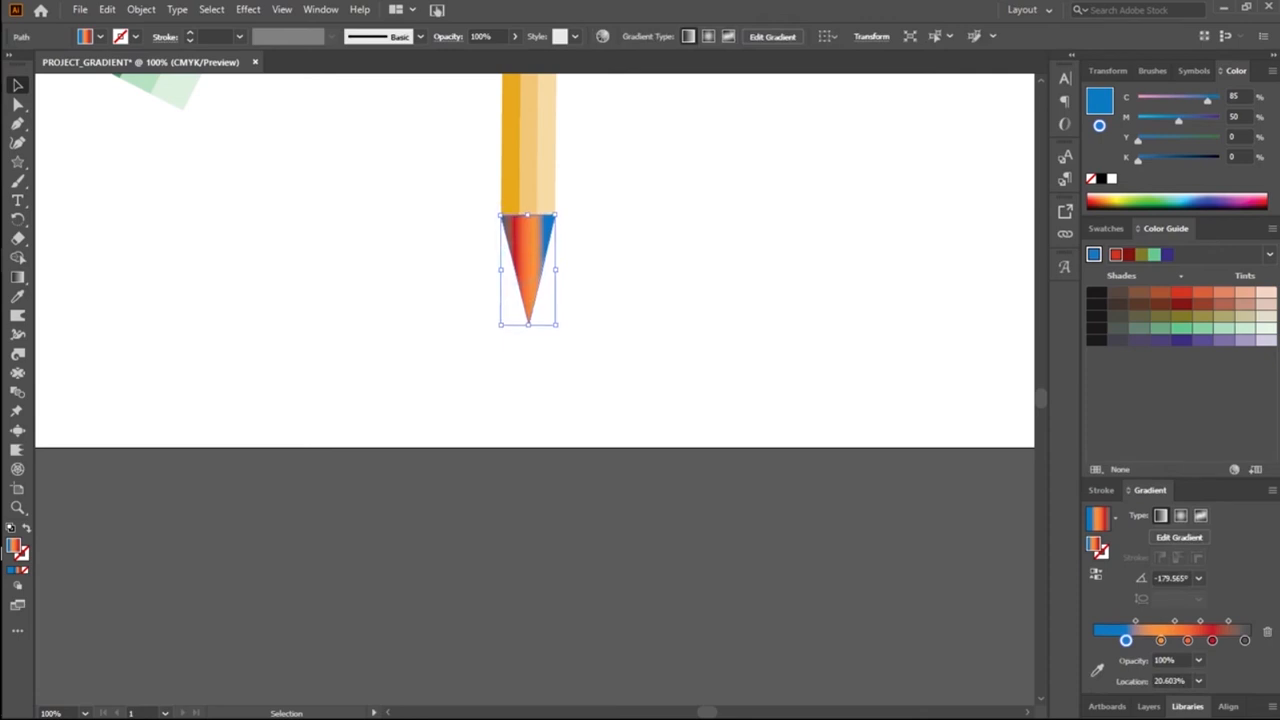
{"action": "left_click", "coordinate": [669, 276]}
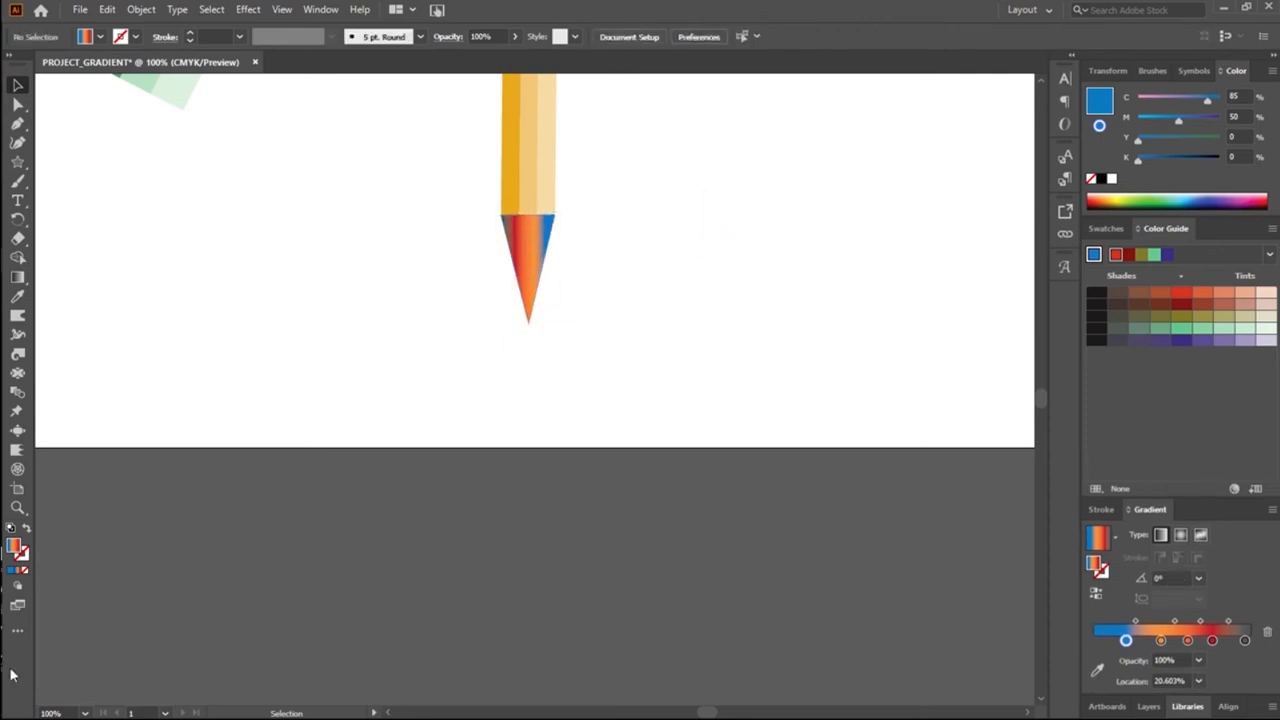
Step: Fill the pencil tip with the lightest purple tint from the Color Guide
{"action": "left_click", "coordinate": [529, 251]}
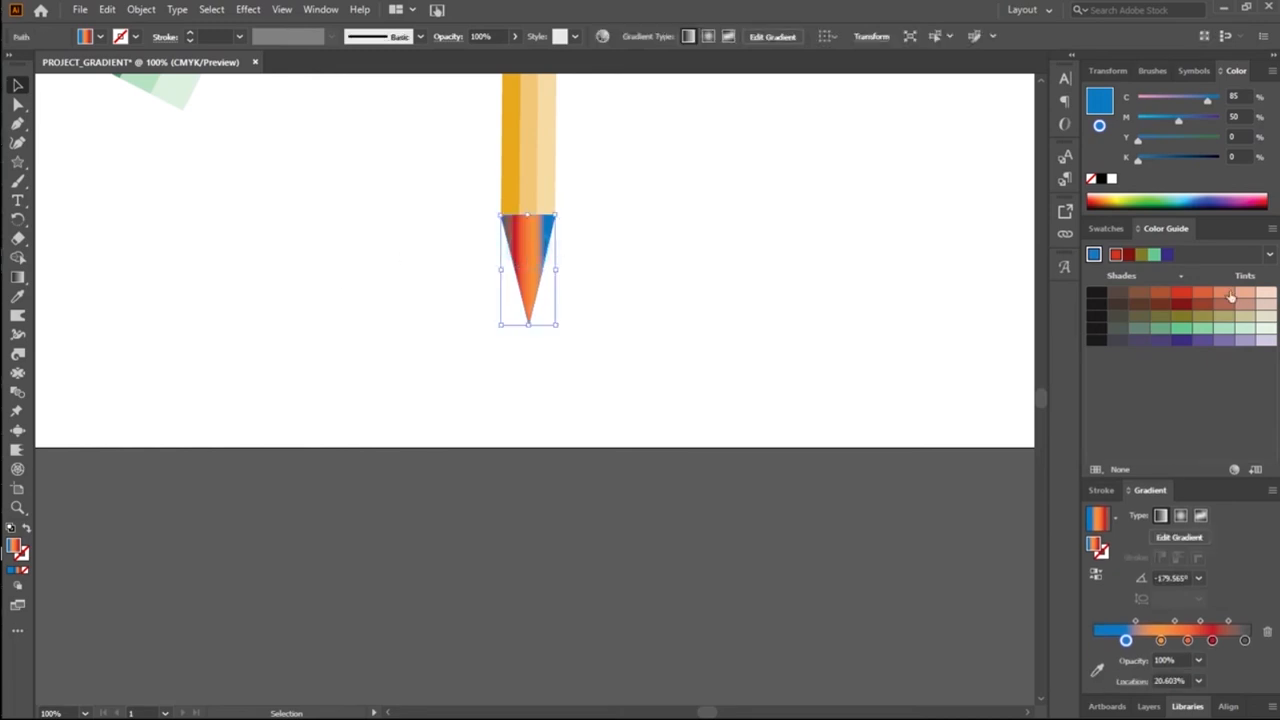
{"action": "left_click", "coordinate": [1264, 339]}
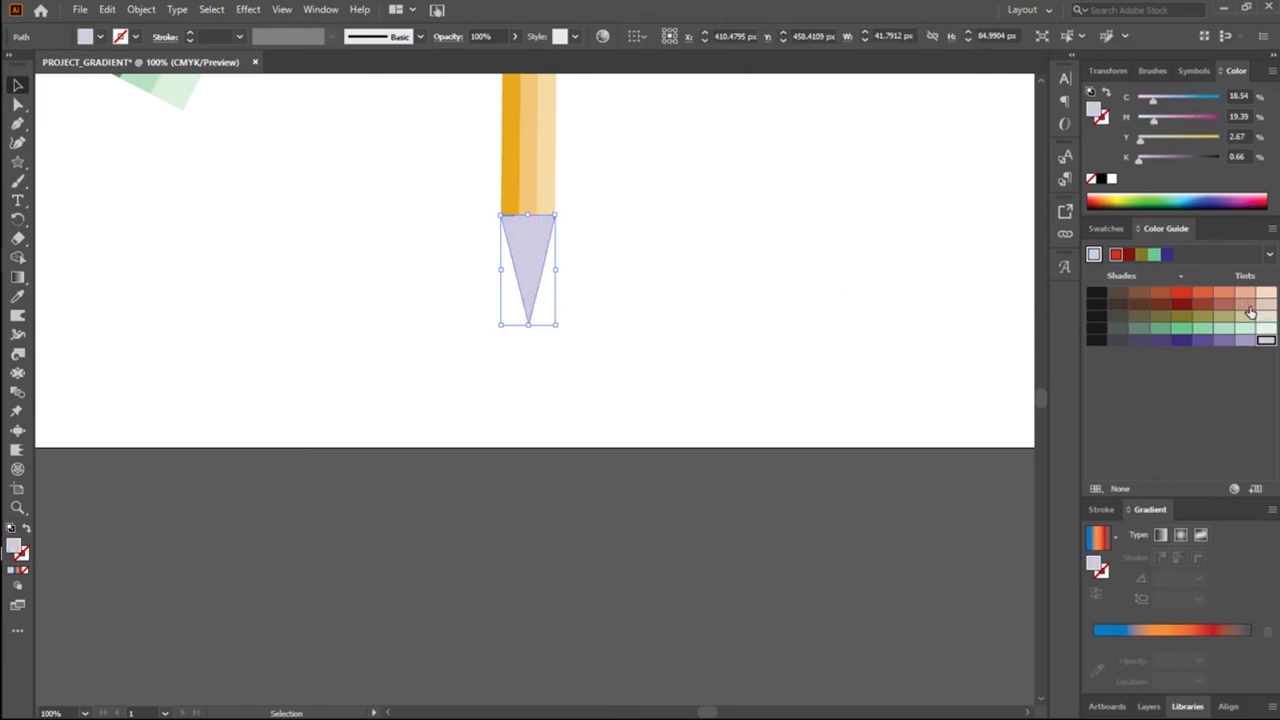
{"action": "left_click", "coordinate": [754, 288]}
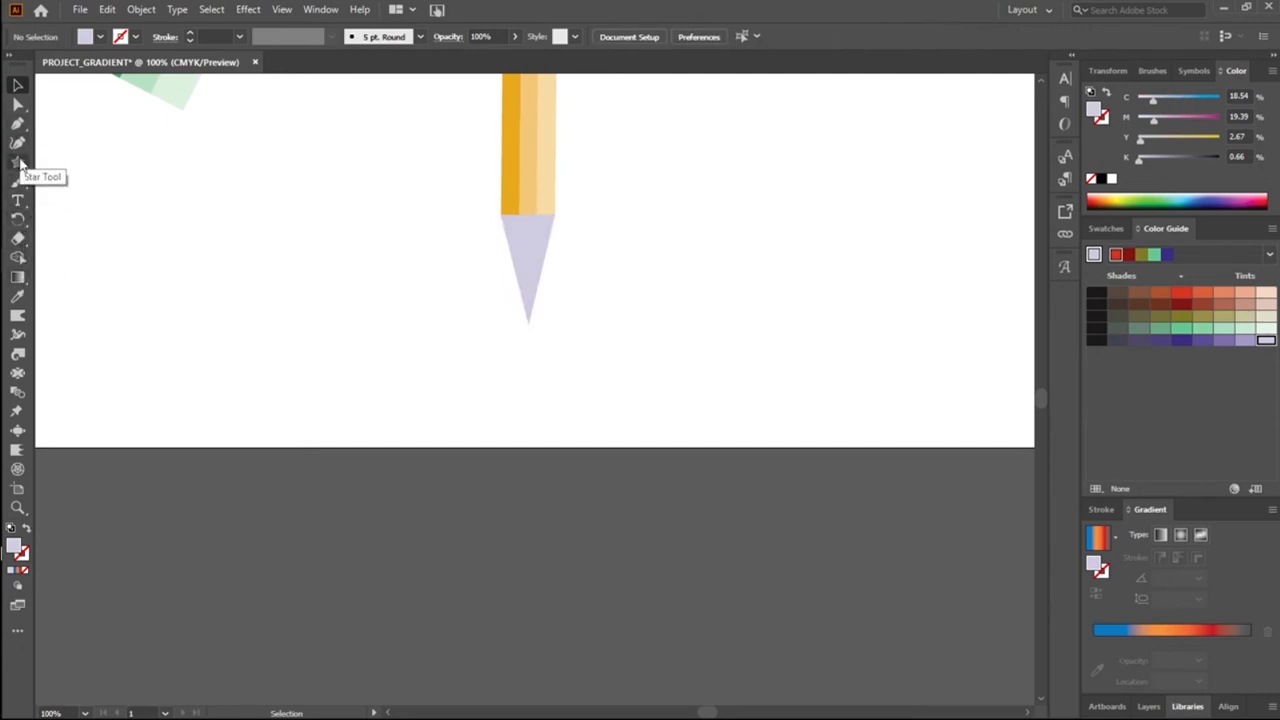
Step: Draw a rectangle about 94 by 50 px across the tip's lower end and select it together with the tip
{"action": "left_click_drag", "start_coordinate": [20, 165], "coordinate": [100, 163]}
{"action": "left_click_drag", "start_coordinate": [475, 287], "coordinate": [598, 350]}
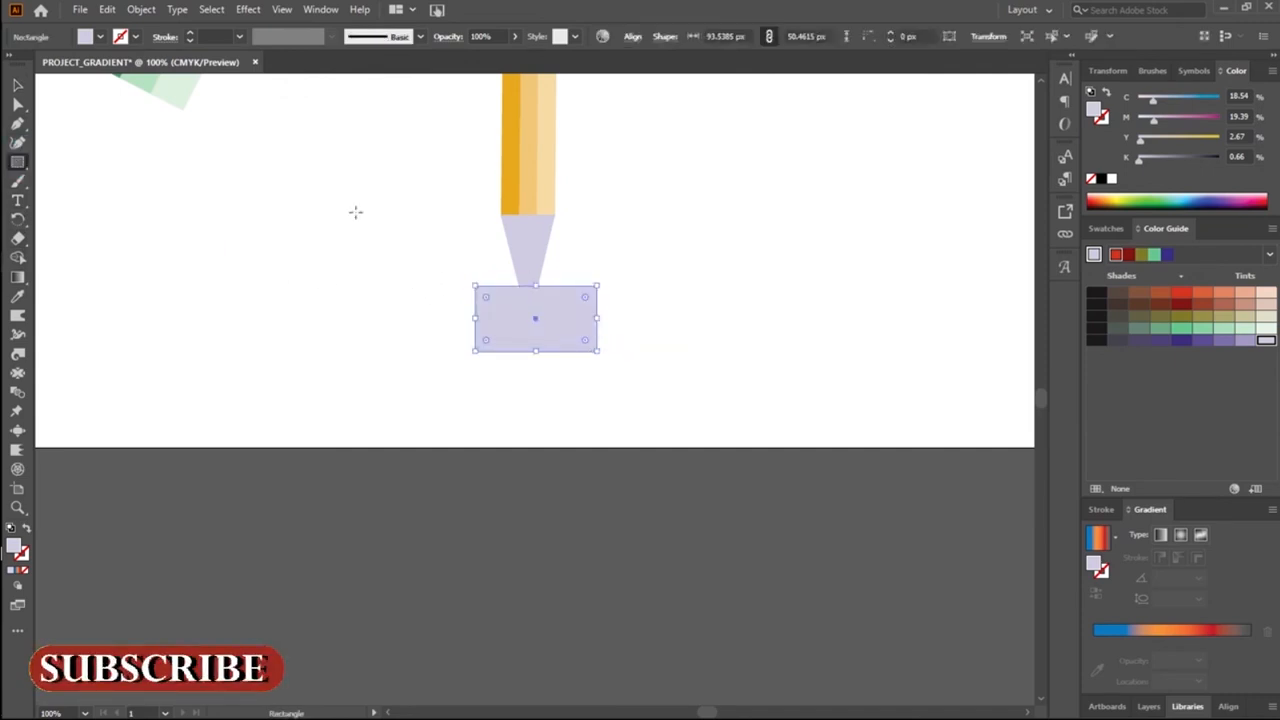
{"action": "left_click", "coordinate": [17, 85]}
{"action": "left_click", "coordinate": [429, 311]}
{"action": "left_click_drag", "start_coordinate": [391, 218], "coordinate": [629, 366]}
{"action": "left_click", "coordinate": [430, 294]}
{"action": "left_click_drag", "start_coordinate": [456, 256], "coordinate": [683, 389]}
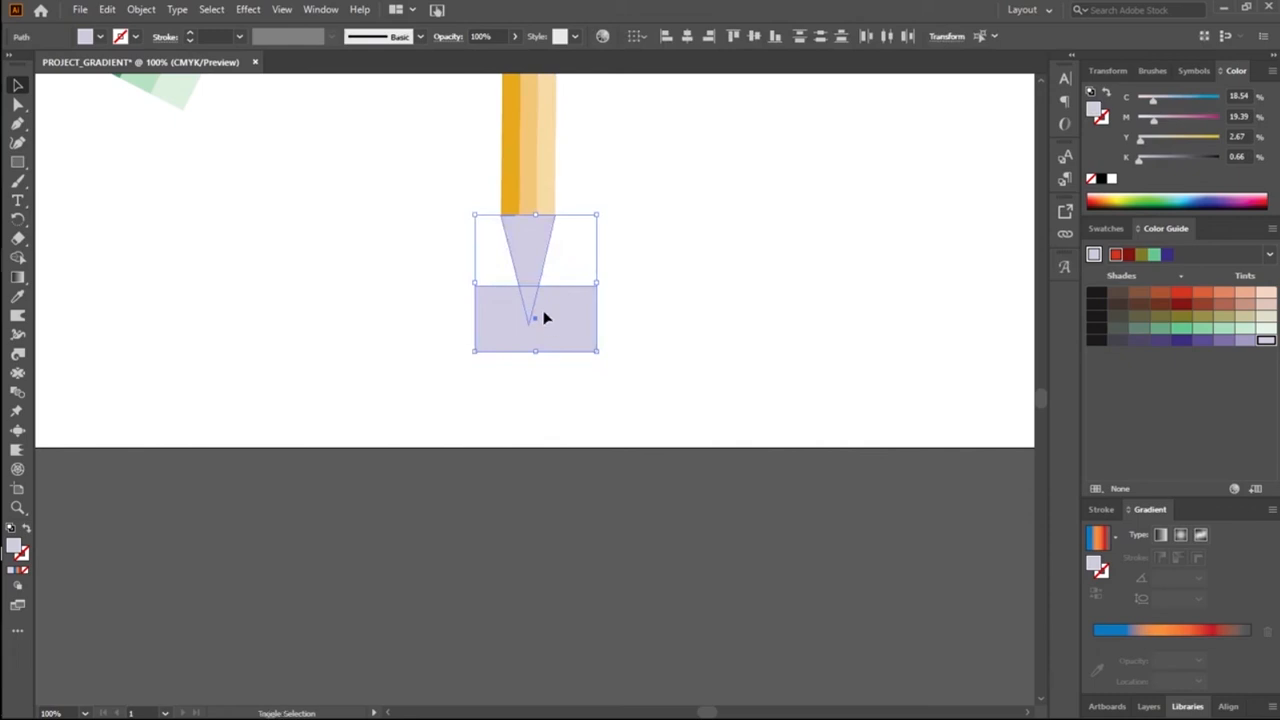
Step: Remove the tip's upper part and the surrounding rectangle with Shape Builder, keeping only the small point
{"action": "key", "text": "shift+m"}
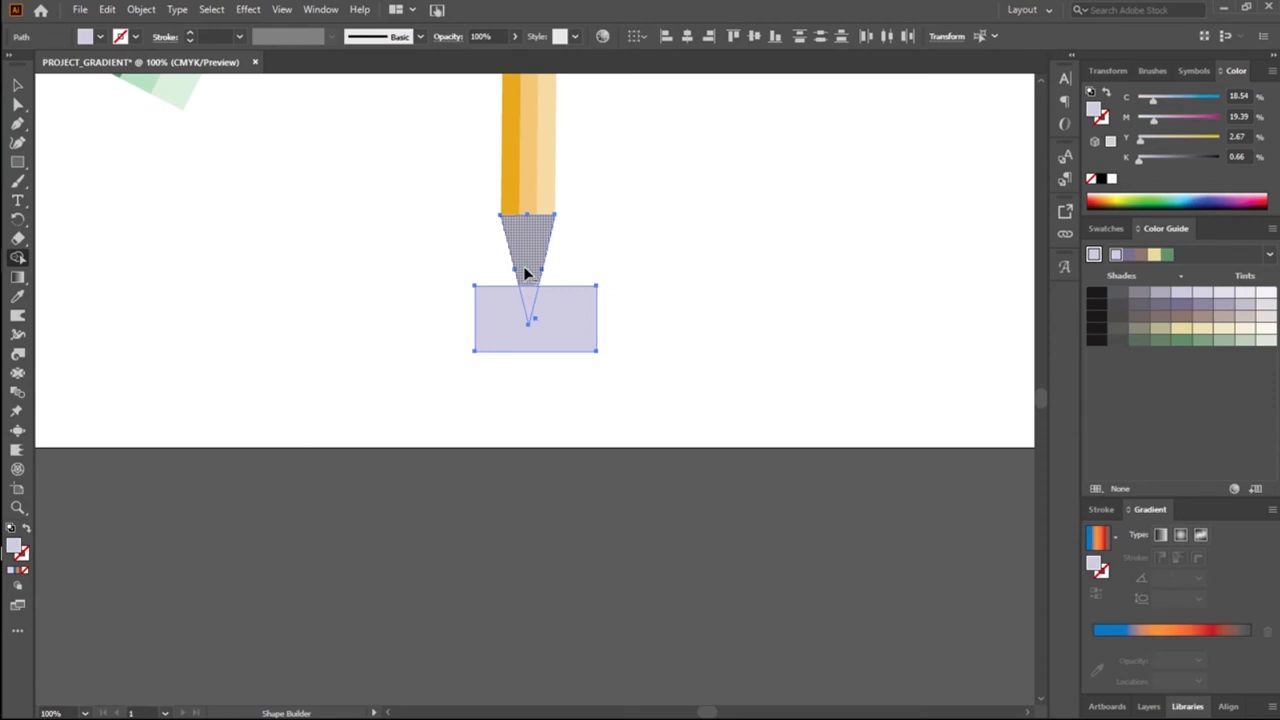
{"action": "left_click", "coordinate": [523, 266], "text": "alt"}
{"action": "left_click", "coordinate": [545, 330], "text": "alt"}
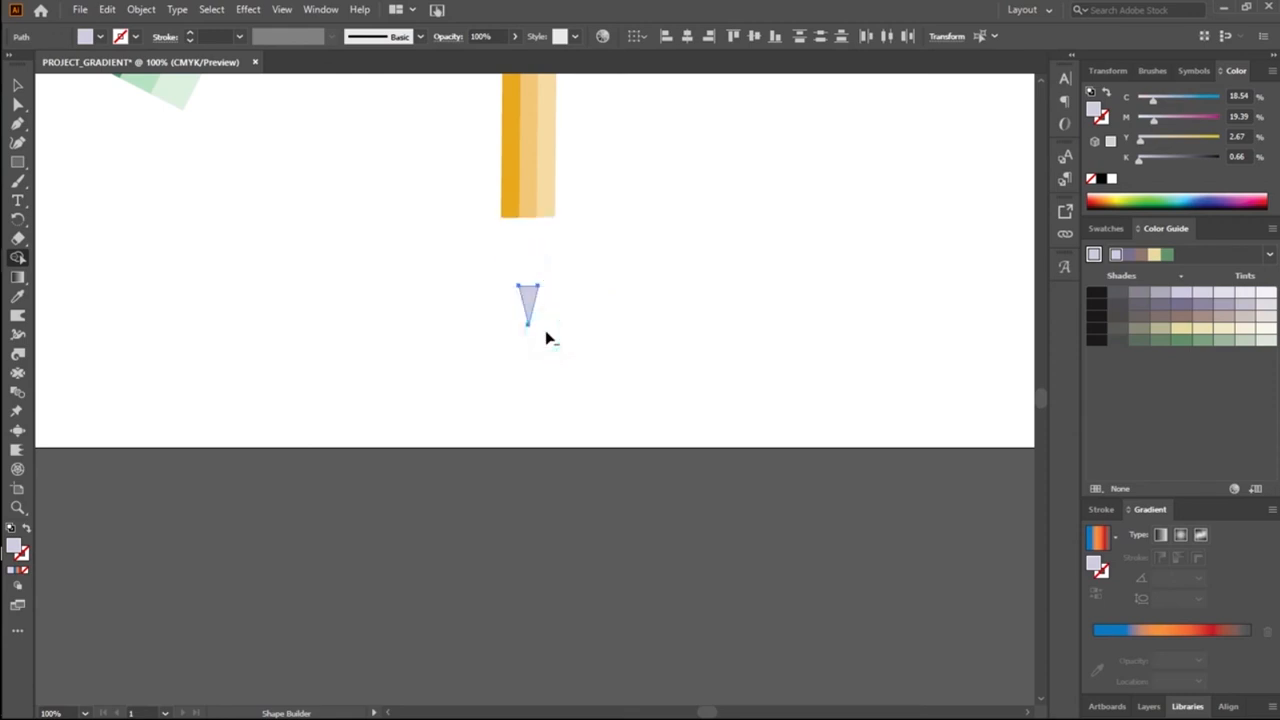
{"action": "left_click", "coordinate": [18, 85]}
{"action": "left_click", "coordinate": [443, 309]}
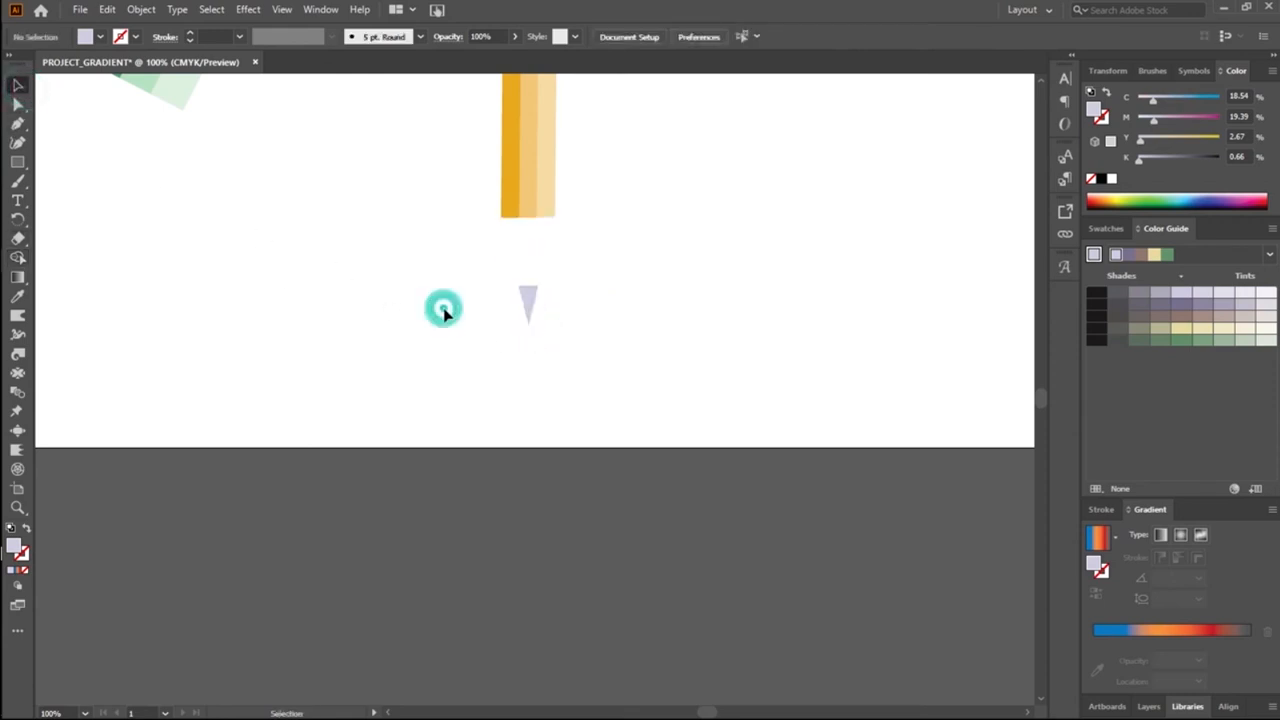
{"action": "left_click", "coordinate": [17, 162]}
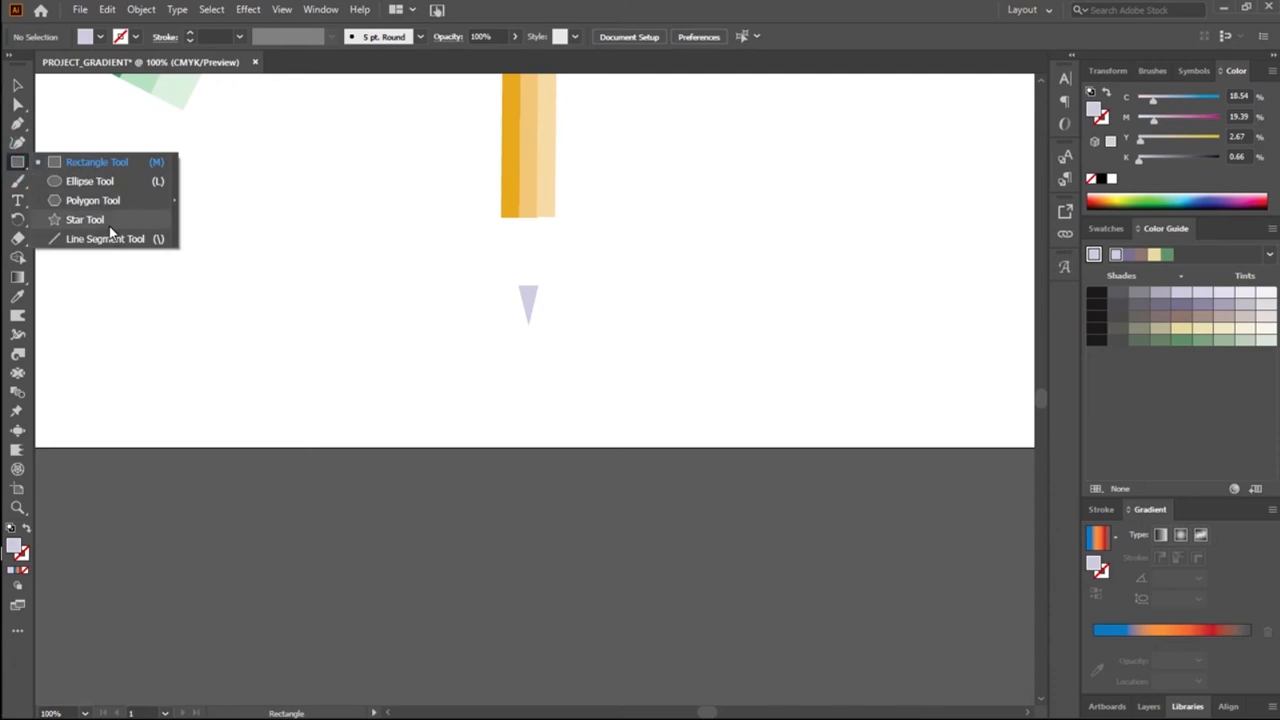
{"action": "left_click", "coordinate": [508, 369]}
{"action": "left_click", "coordinate": [694, 396]}
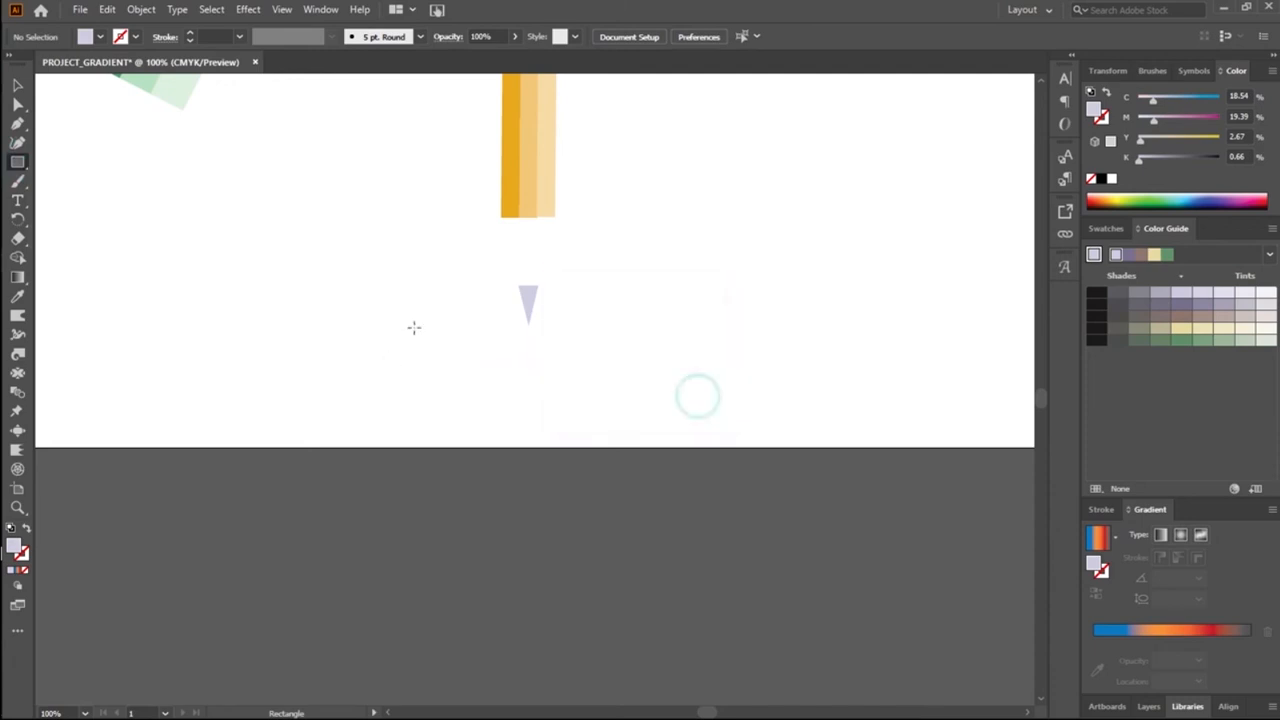
Step: Undo the Shape Builder removals and the rectangle drawn across the tip
{"action": "key", "text": "ctrl+z"}
{"action": "key", "text": "ctrl+z"}
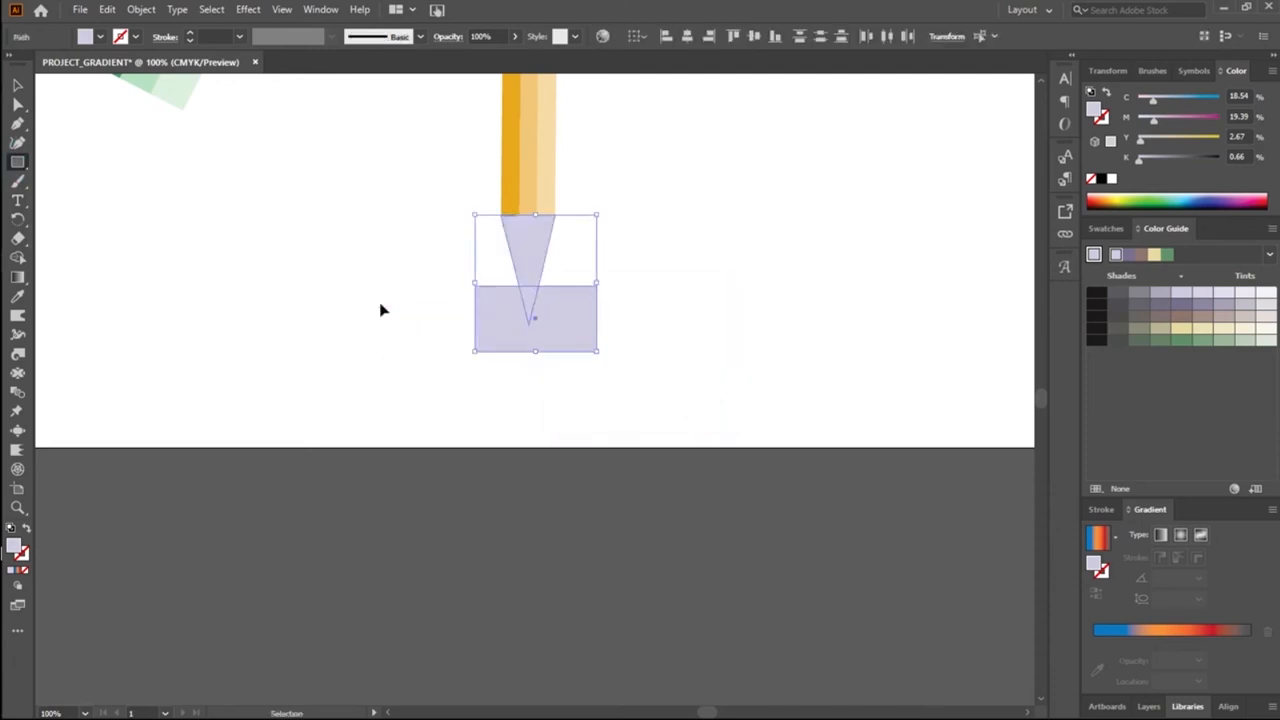
{"action": "key", "text": "ctrl+z"}
Step: Duplicate the lavender tip and place the copy beside the pencil's lower end
{"action": "left_click", "coordinate": [18, 88]}
{"action": "left_click", "coordinate": [537, 268]}
{"action": "mouse_move", "coordinate": [537, 268]}
{"action": "left_mouse_down"}
{"action": "mouse_move", "coordinate": [709, 262]}
{"action": "mouse_move", "coordinate": [674, 274]}
{"action": "left_mouse_up"}
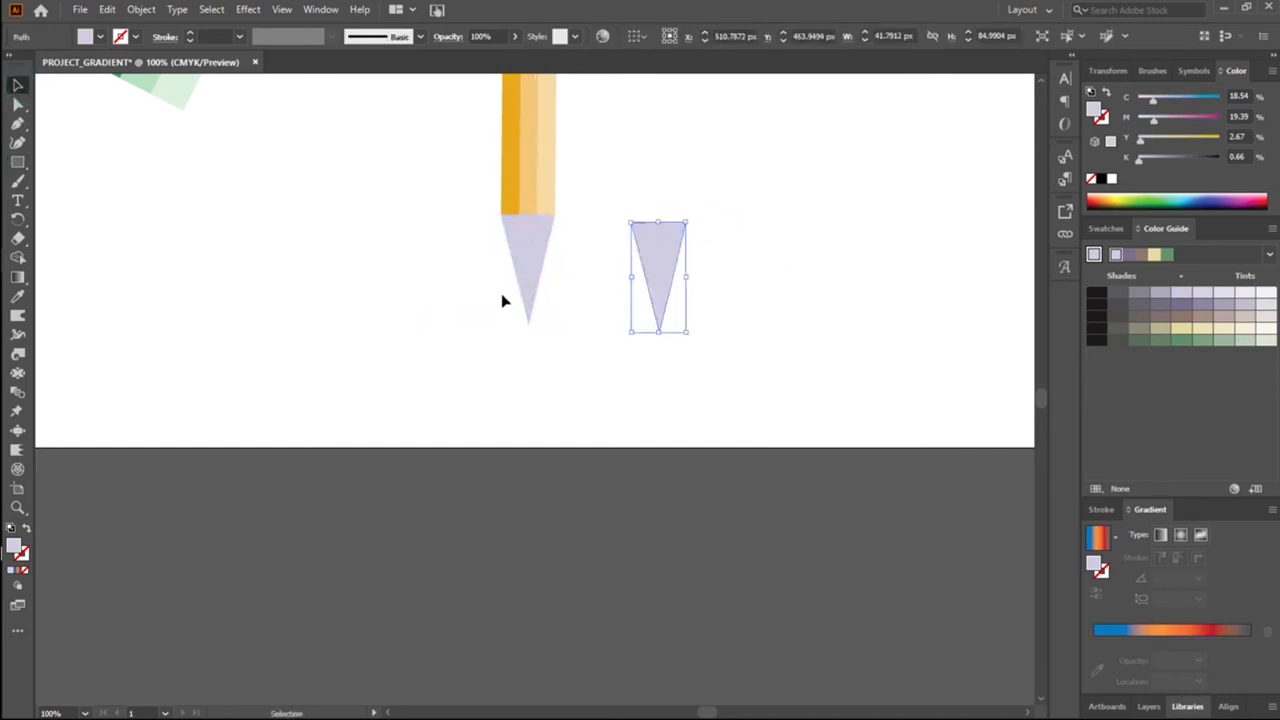
{"action": "left_click", "coordinate": [520, 280]}
{"action": "left_click", "coordinate": [171, 260]}
Step: Draw a rectangle about 52 by 41 px over the lower end of the pencil's tip and select both shapes
{"action": "left_click", "coordinate": [18, 162]}
{"action": "left_click_drag", "start_coordinate": [497, 289], "coordinate": [567, 342]}
{"action": "left_click", "coordinate": [17, 85]}
{"action": "left_click", "coordinate": [214, 201]}
{"action": "left_click_drag", "start_coordinate": [420, 260], "coordinate": [601, 371]}
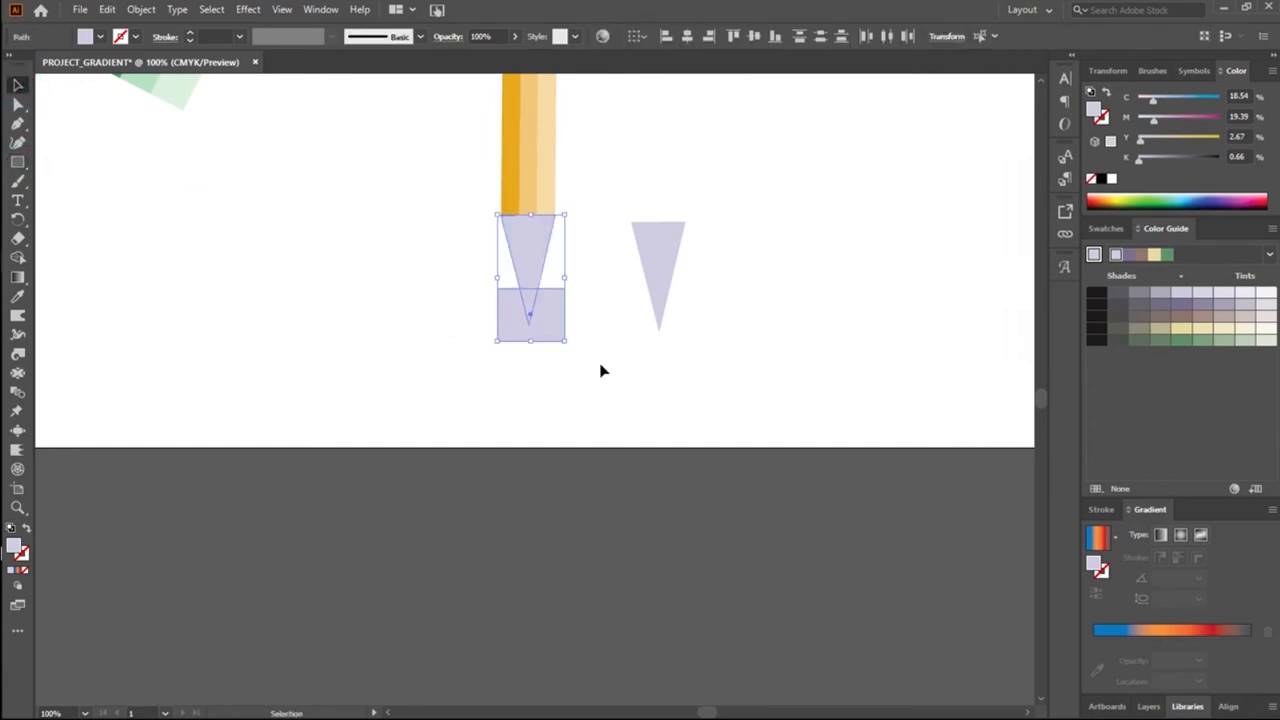
Step: Try cutting the pencil's tip down to its small point by removing the other regions with Shape Builder
{"action": "key", "text": "shift+m"}
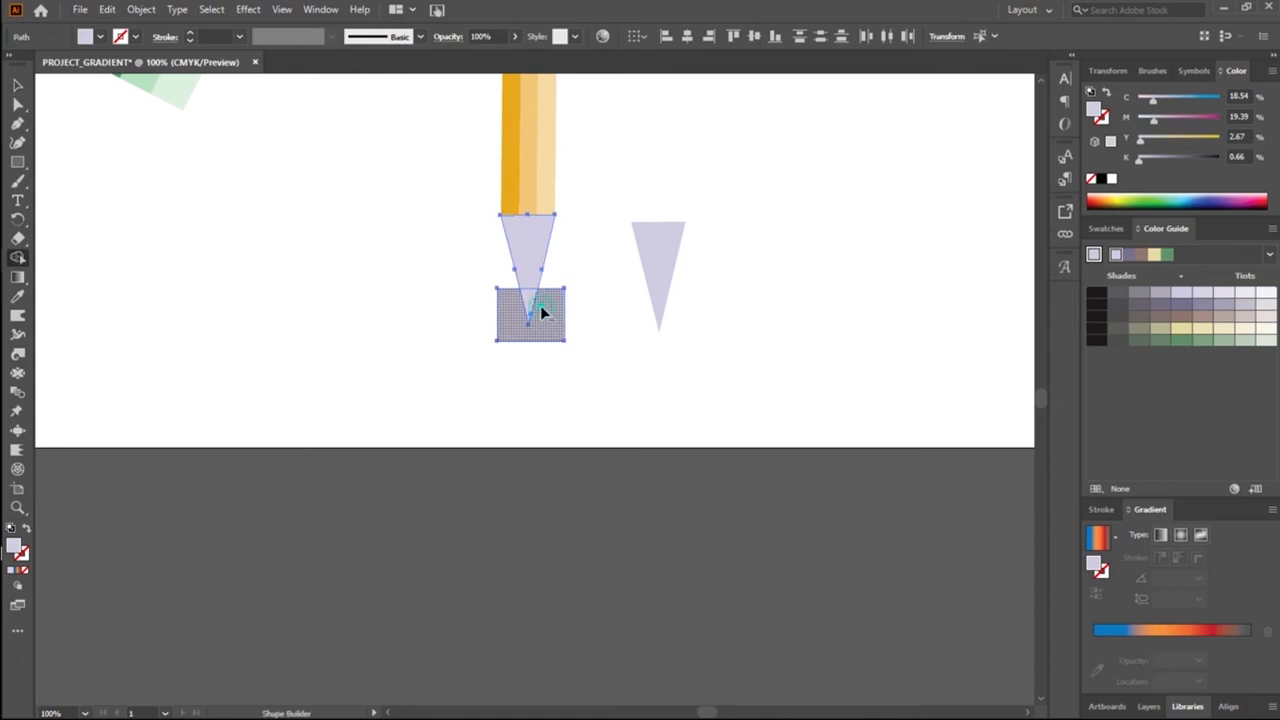
{"action": "left_click", "coordinate": [540, 305], "text": "alt"}
{"action": "left_click", "coordinate": [531, 263], "text": "alt"}
{"action": "left_click", "coordinate": [18, 85]}
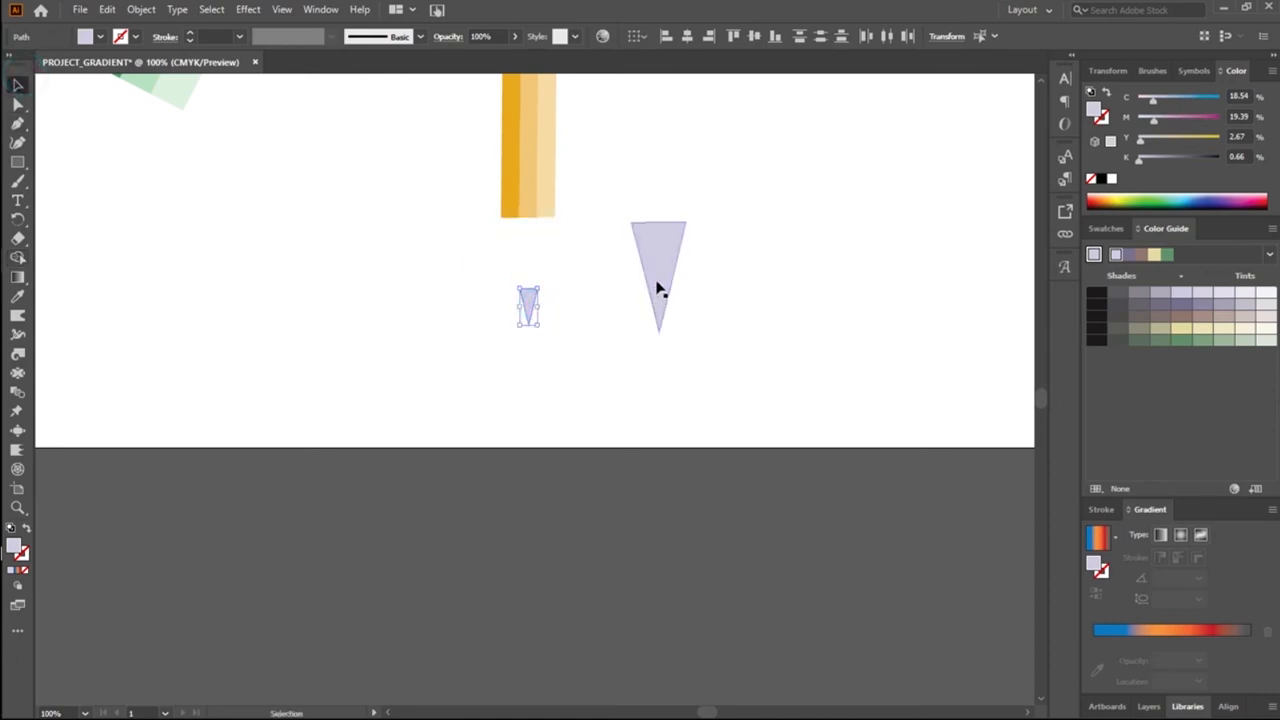
Step: Try moving the copied triangle closer to the pencil, and undo back to the uncut tip and rectangle
{"action": "mouse_move", "coordinate": [656, 287]}
{"action": "left_mouse_down"}
{"action": "mouse_move", "coordinate": [530, 284]}
{"action": "mouse_move", "coordinate": [607, 287]}
{"action": "left_mouse_up"}
{"action": "left_click", "coordinate": [537, 389]}
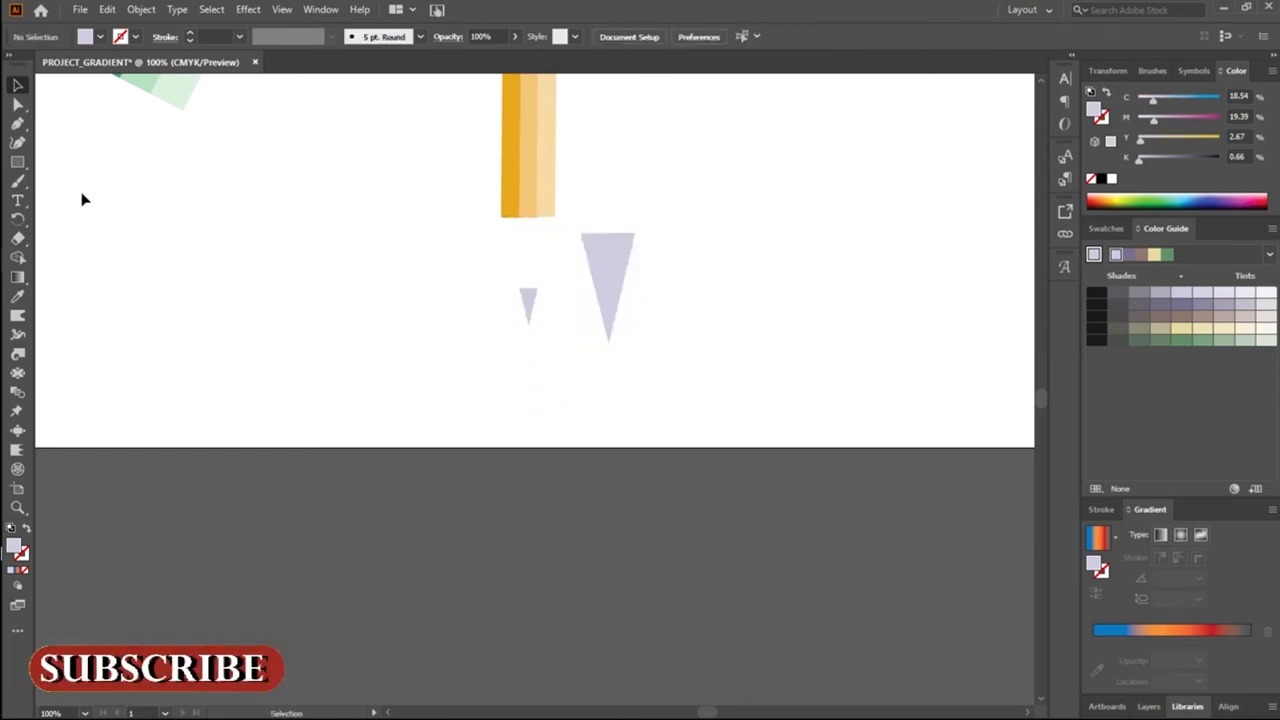
{"action": "key", "text": "a"}
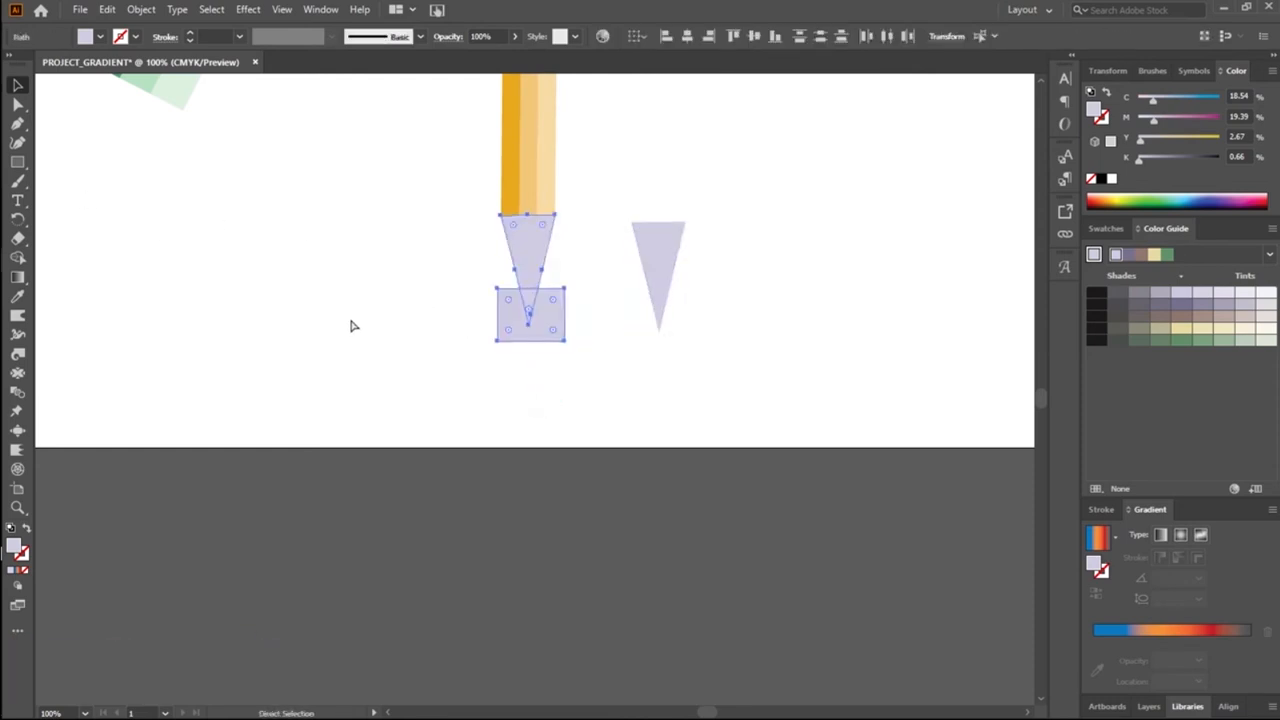
{"action": "key", "text": "v"}
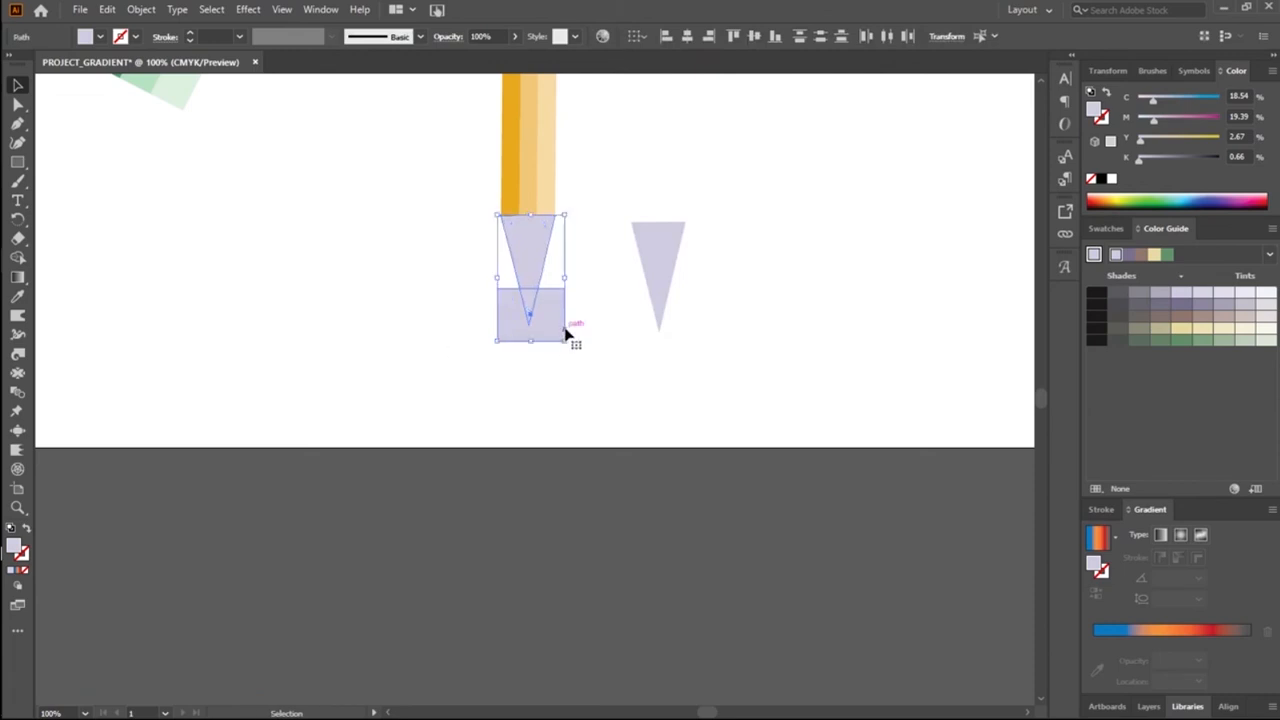
Step: Move the copied triangle level with the pencil's tip and place a duplicate of the rectangle over its lower end
{"action": "left_click_drag", "start_coordinate": [667, 279], "coordinate": [612, 270]}
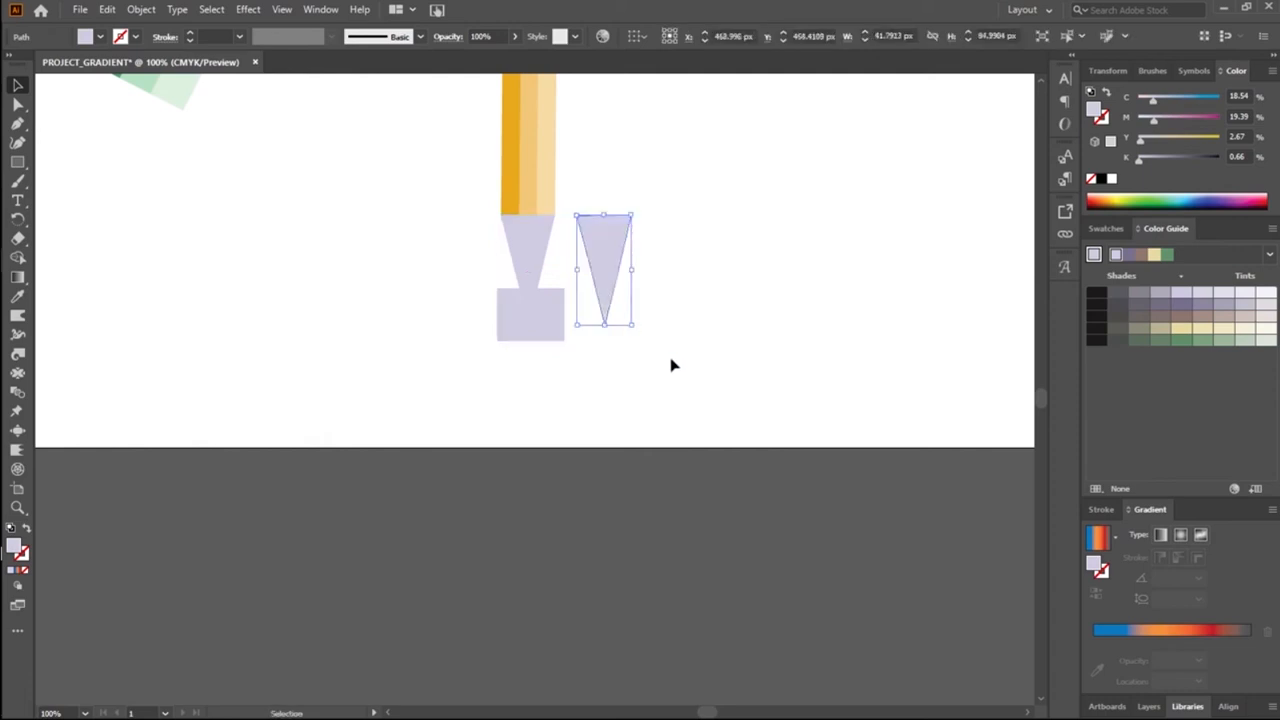
{"action": "left_click", "coordinate": [521, 318]}
{"action": "left_click_drag", "start_coordinate": [522, 322], "coordinate": [602, 322]}
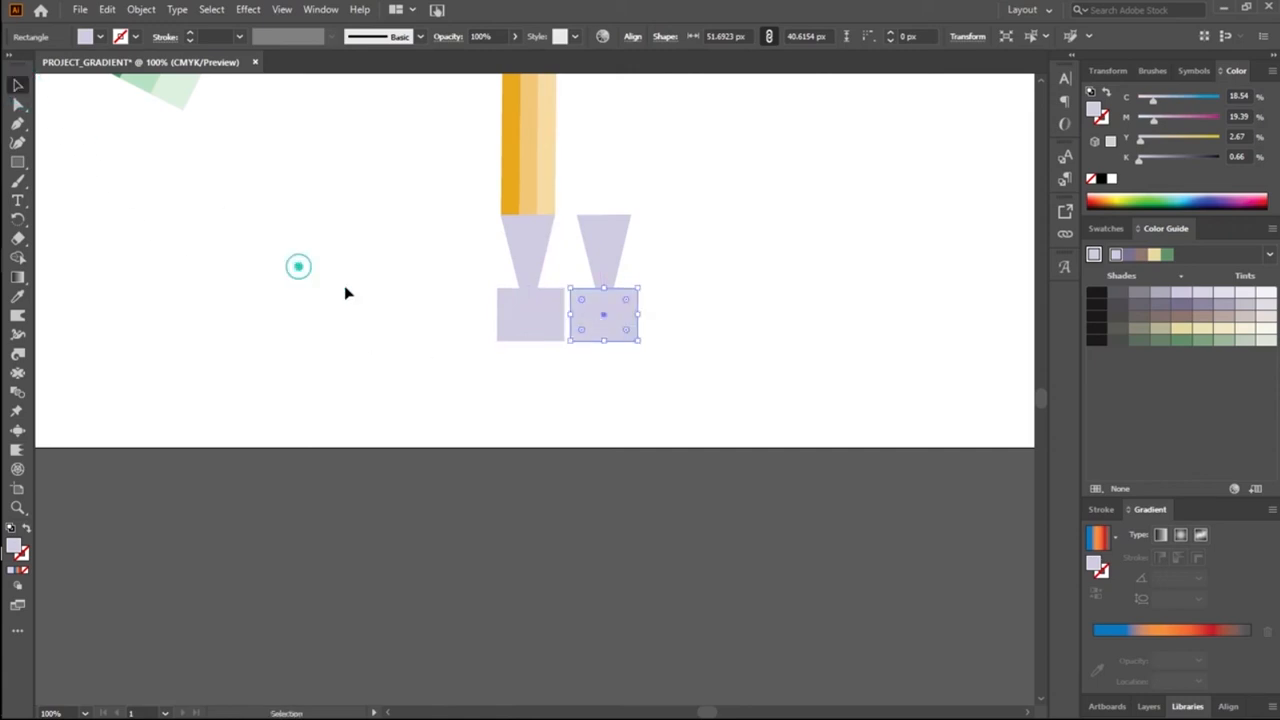
{"action": "left_click", "coordinate": [300, 270]}
Step: Remove the upper part of the pencil's tip and the rectangle around it with Shape Builder, keeping the small point
{"action": "left_click_drag", "start_coordinate": [428, 244], "coordinate": [529, 340]}
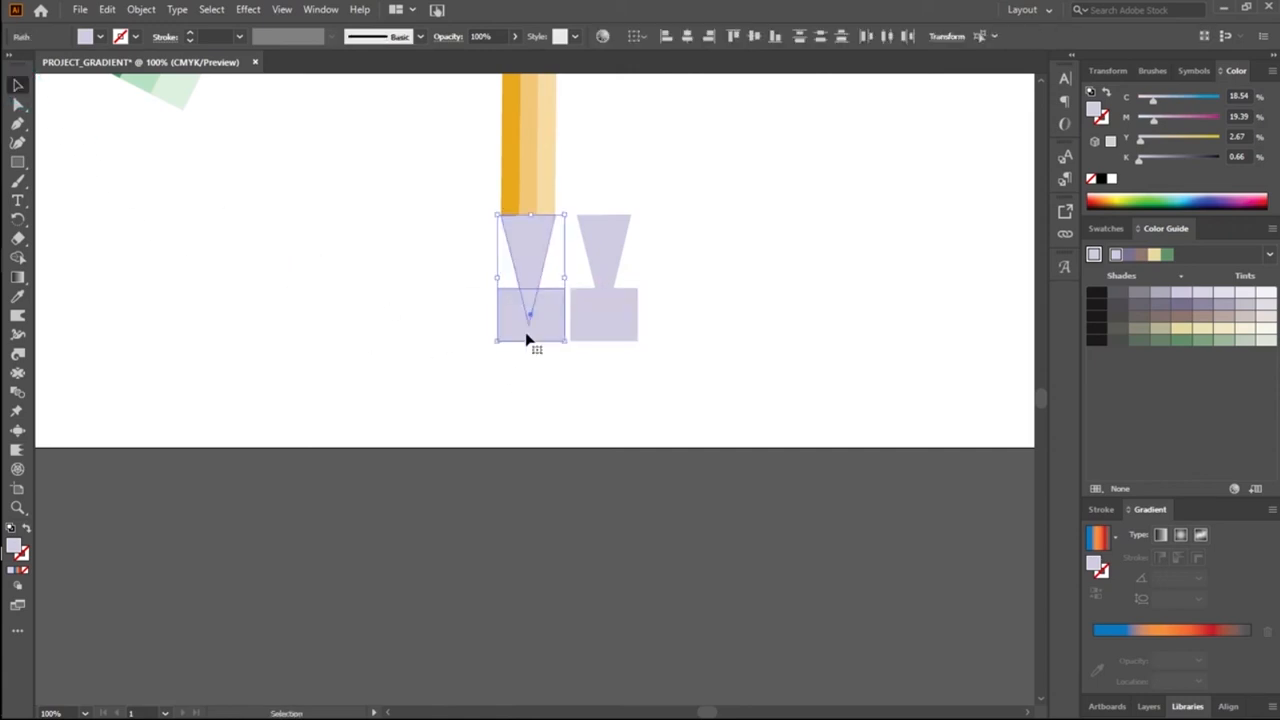
{"action": "key", "text": "shift+m"}
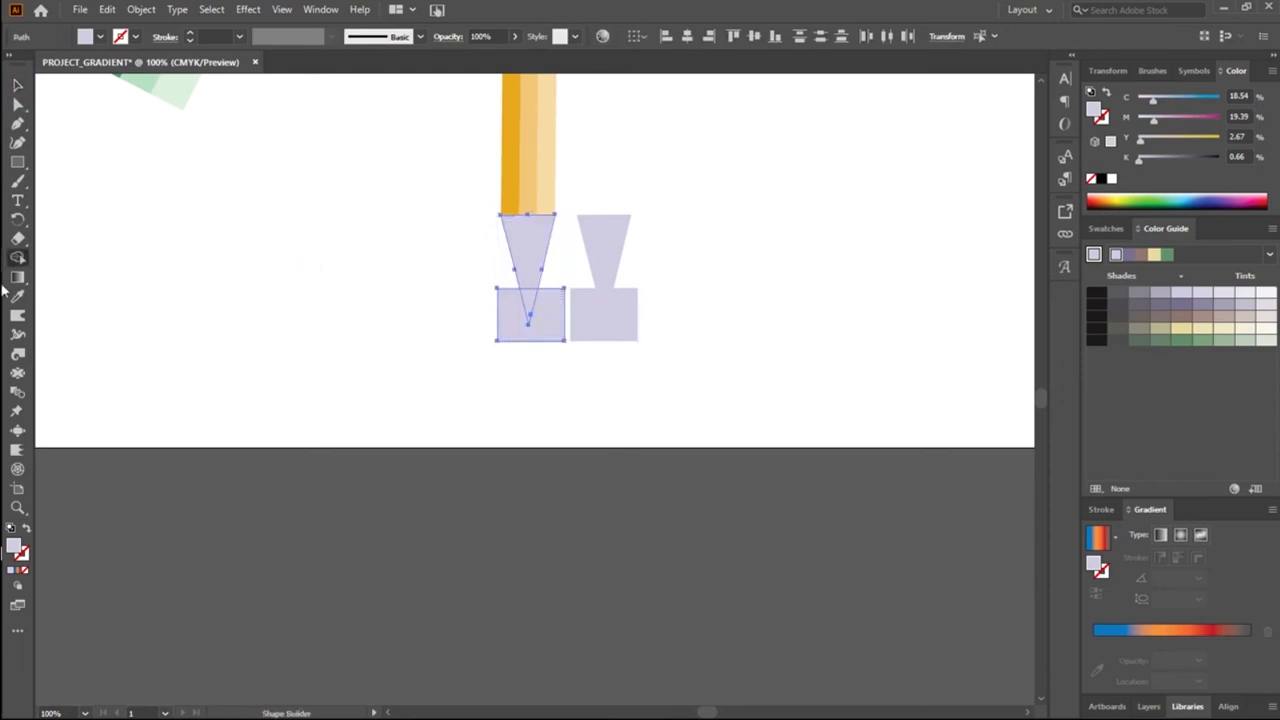
{"action": "left_click", "coordinate": [526, 270], "text": "alt"}
{"action": "left_click", "coordinate": [543, 320], "text": "alt"}
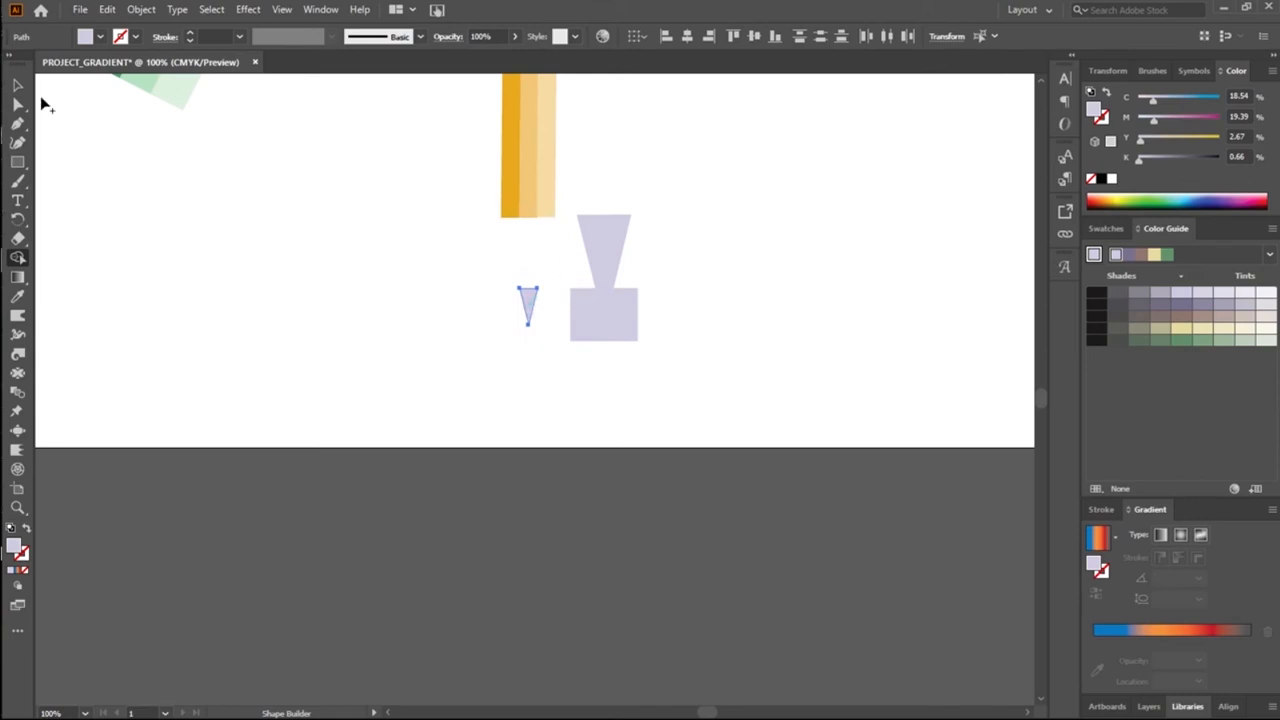
Step: Remove the second rectangle and the copied triangle's lower point with Shape Builder, keeping the upper trapezoid
{"action": "left_click", "coordinate": [18, 84]}
{"action": "left_click", "coordinate": [679, 249]}
{"action": "left_click_drag", "start_coordinate": [679, 249], "coordinate": [576, 338]}
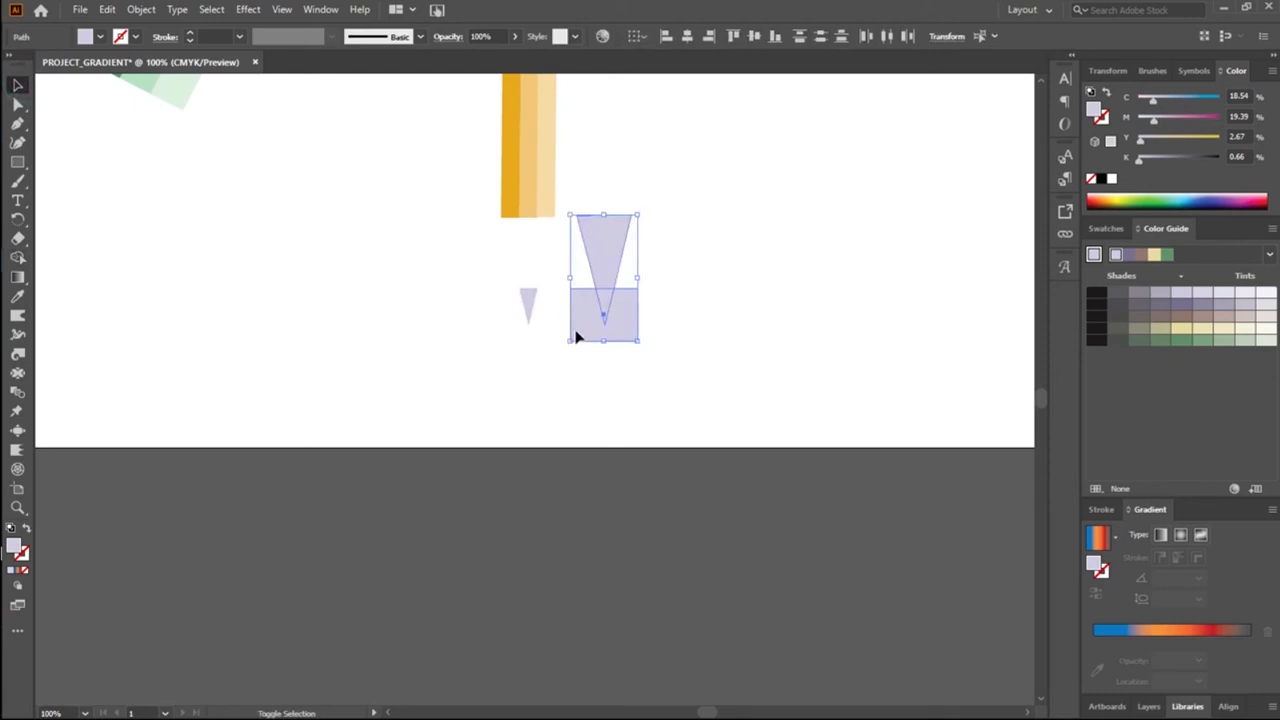
{"action": "key", "text": "shift+m"}
{"action": "left_click", "coordinate": [598, 310]}
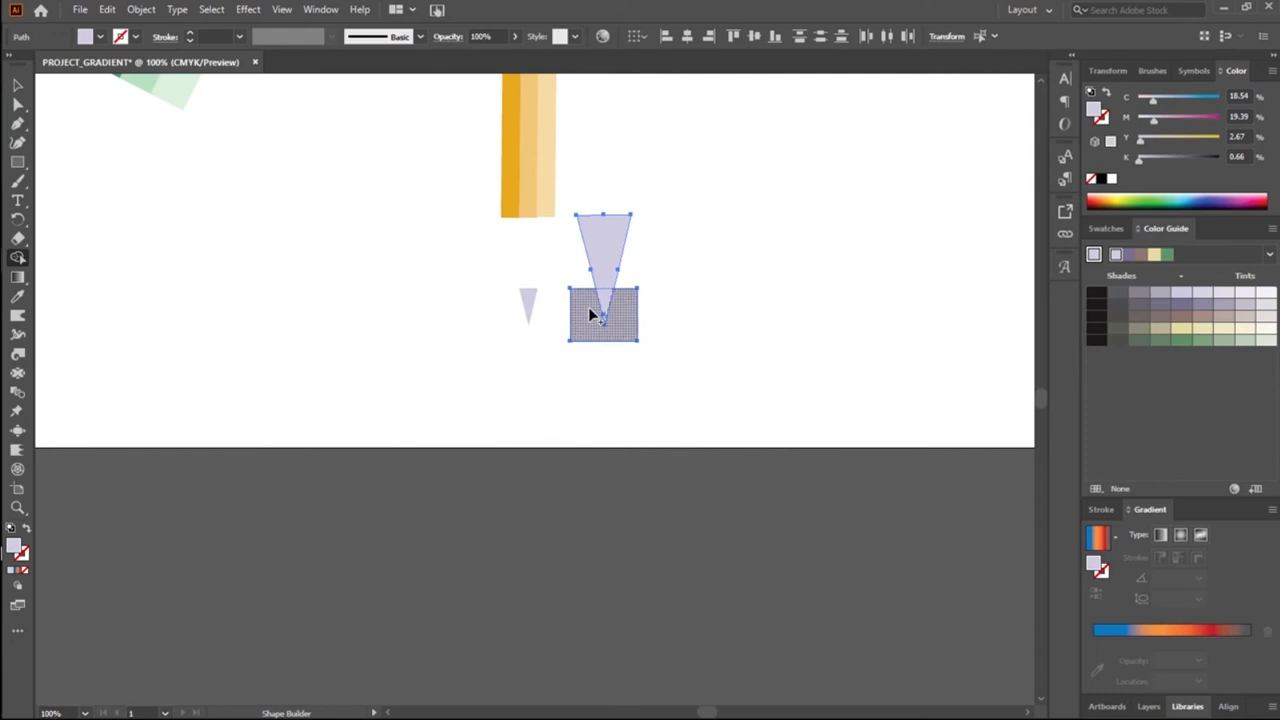
{"action": "left_click", "coordinate": [589, 312], "text": "alt"}
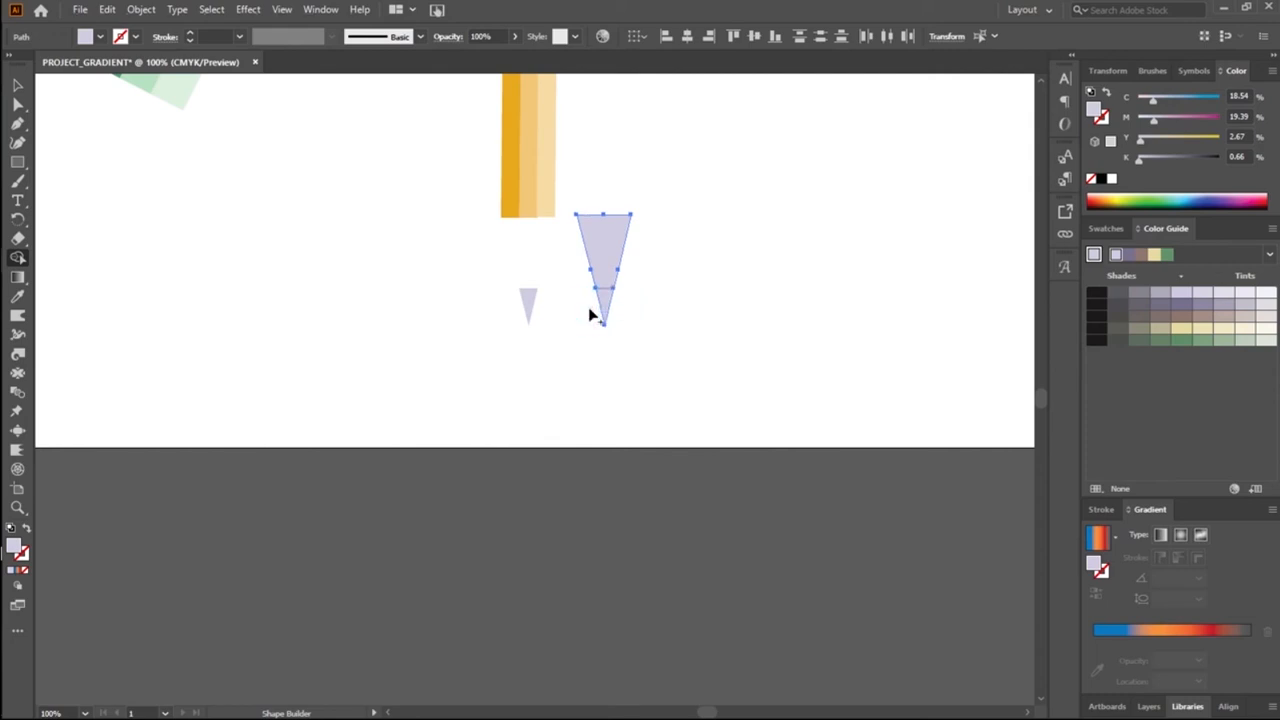
{"action": "left_click", "coordinate": [606, 304], "text": "alt"}
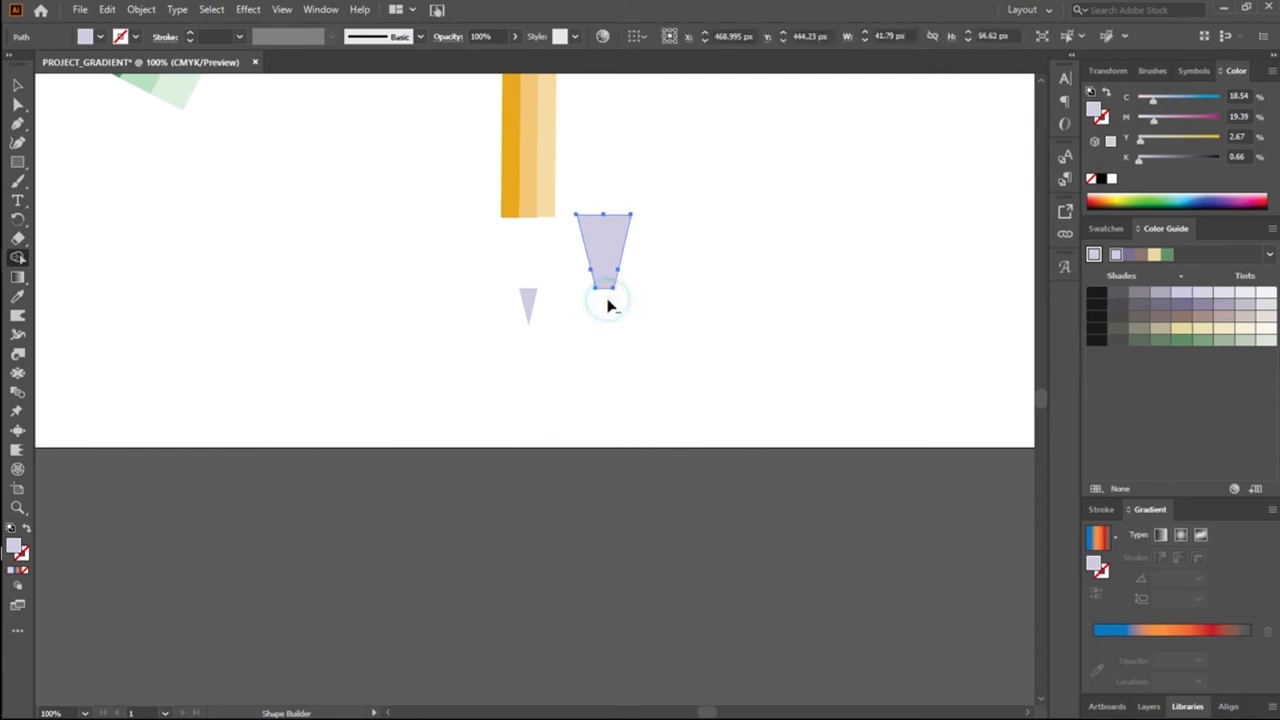
Step: Move the trapezoid between the pencil's body and its small point, aligning its upper edge with the body's width
{"action": "left_click", "coordinate": [17, 84]}
{"action": "left_click", "coordinate": [431, 277]}
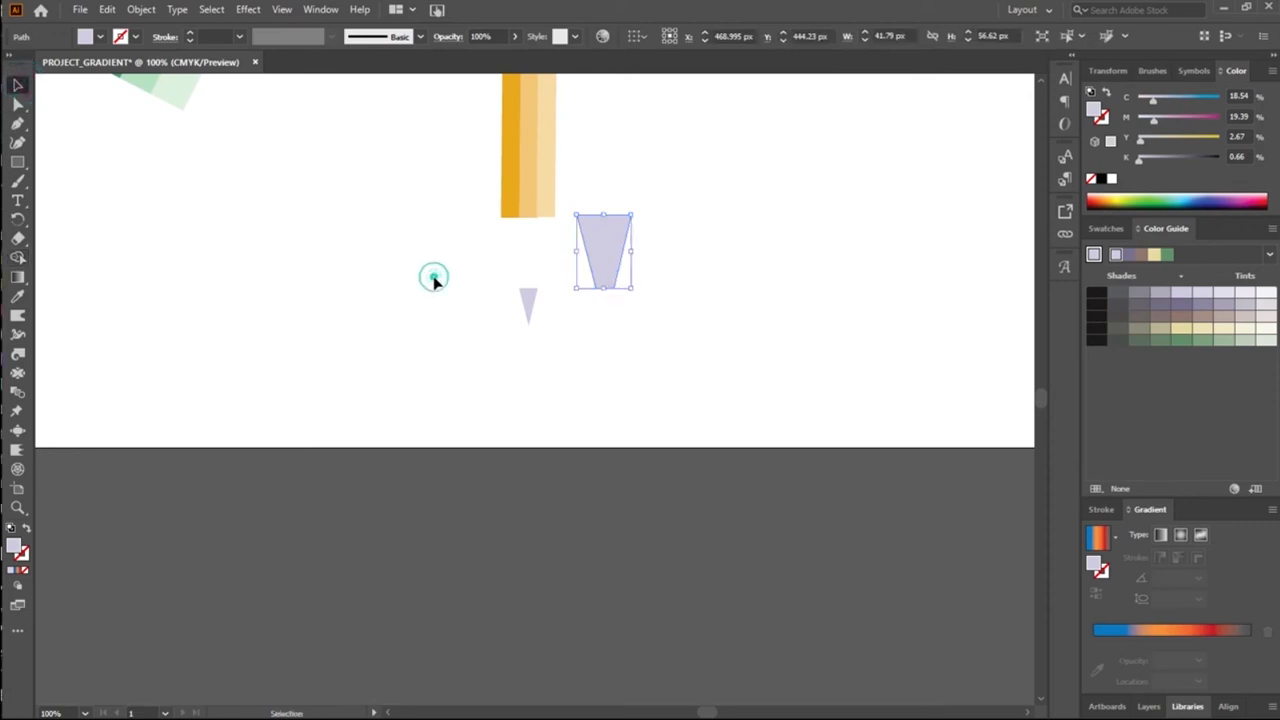
{"action": "left_click_drag", "start_coordinate": [587, 283], "coordinate": [528, 281]}
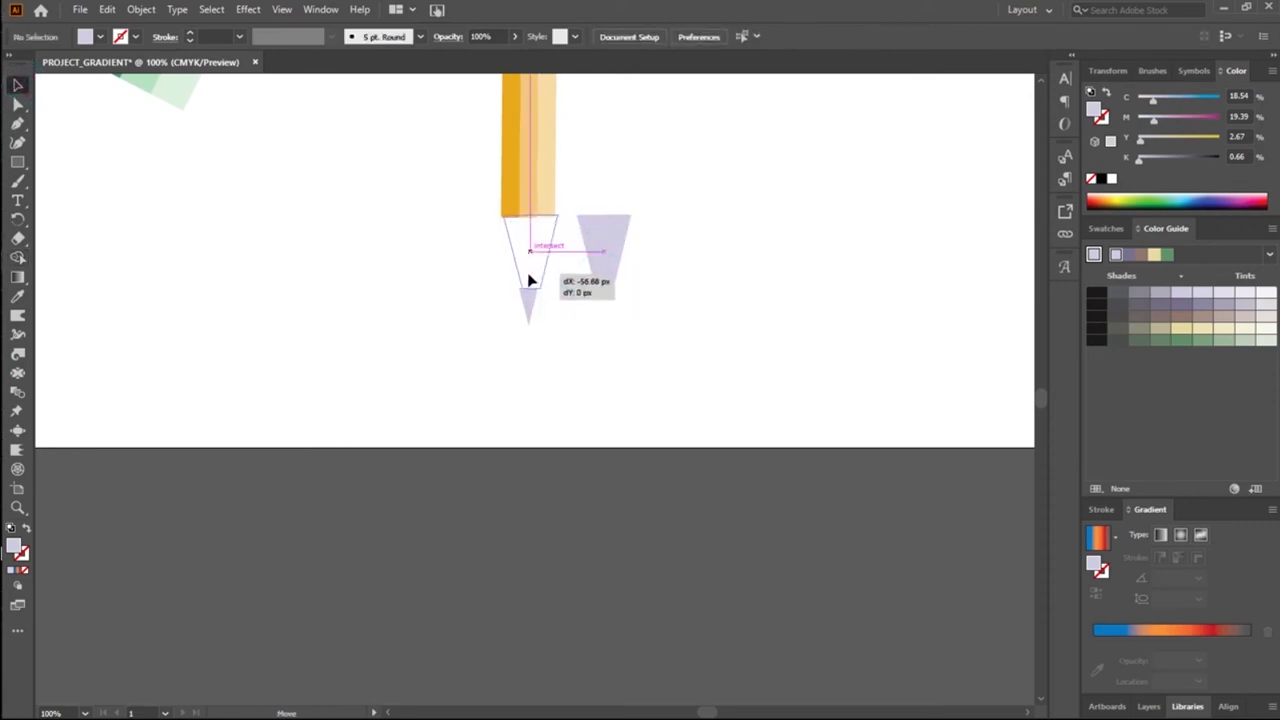
{"action": "key", "text": "Left"}
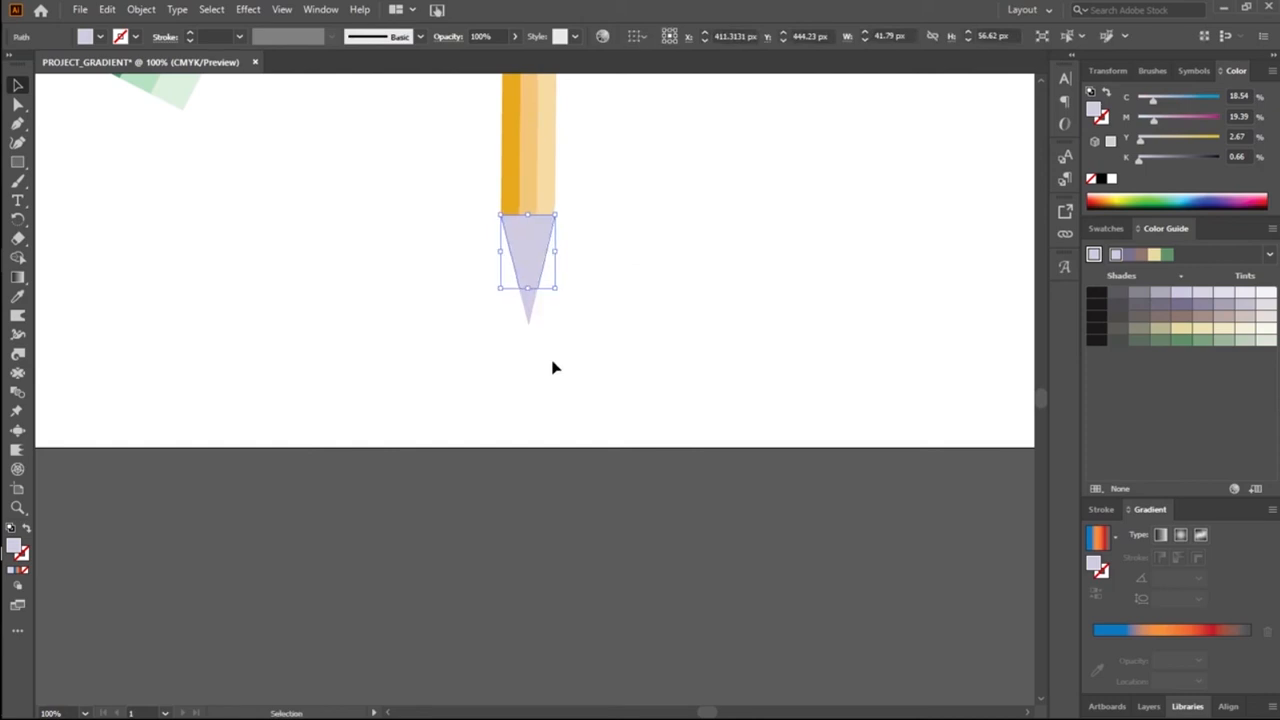
{"action": "left_click", "coordinate": [710, 208]}
{"action": "left_click", "coordinate": [523, 303]}
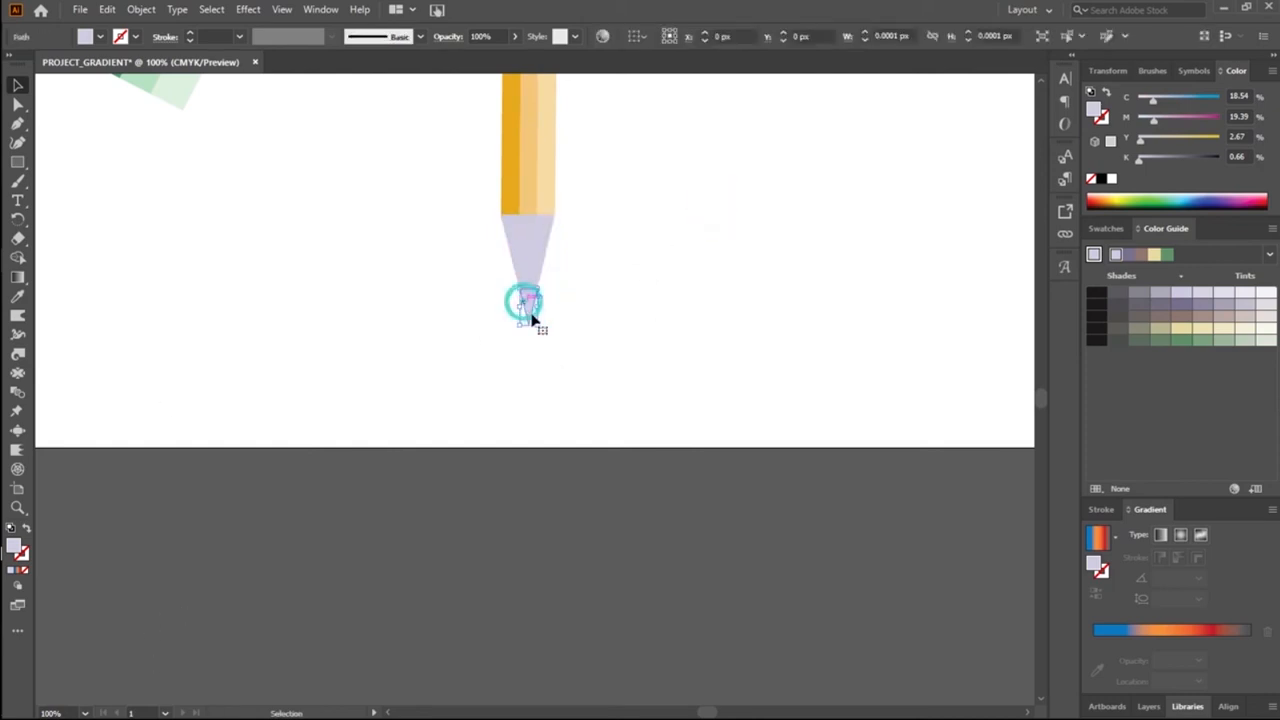
{"action": "left_click", "coordinate": [598, 218]}
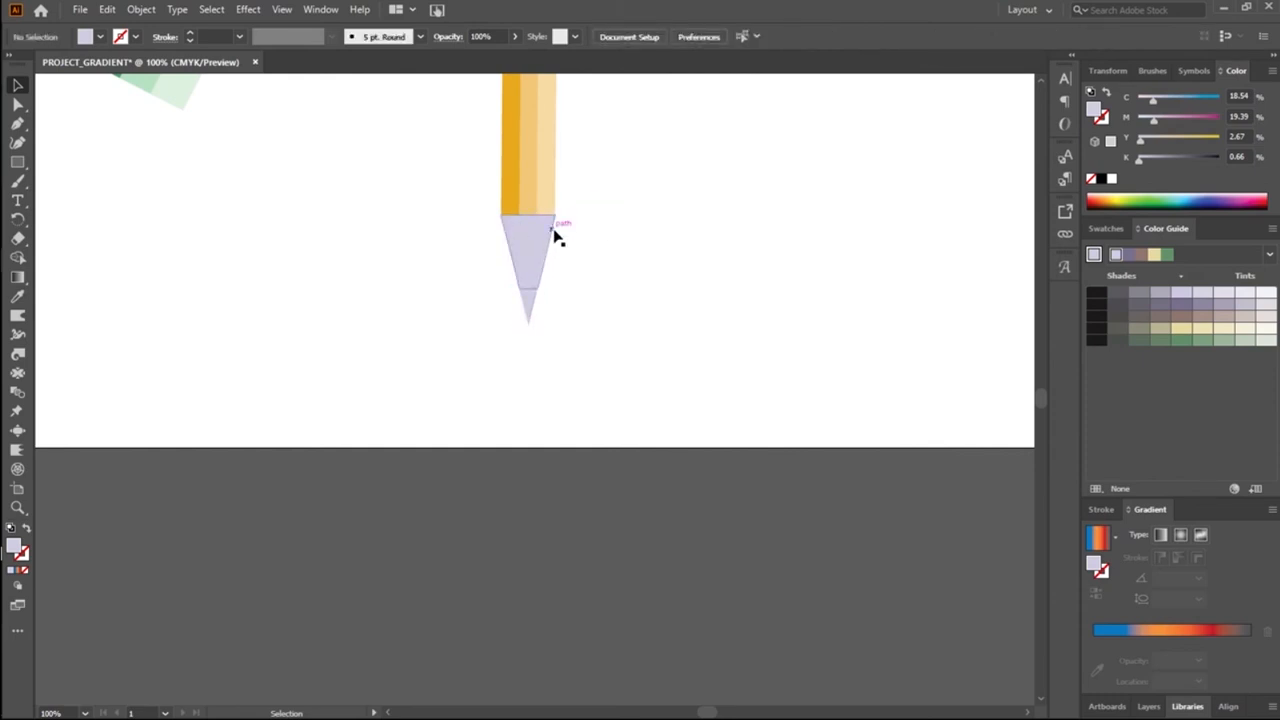
Step: Try nudging both pencil-tip pieces slightly sideways, and return them to their place under the body
{"action": "left_click_drag", "start_coordinate": [483, 257], "coordinate": [587, 353]}
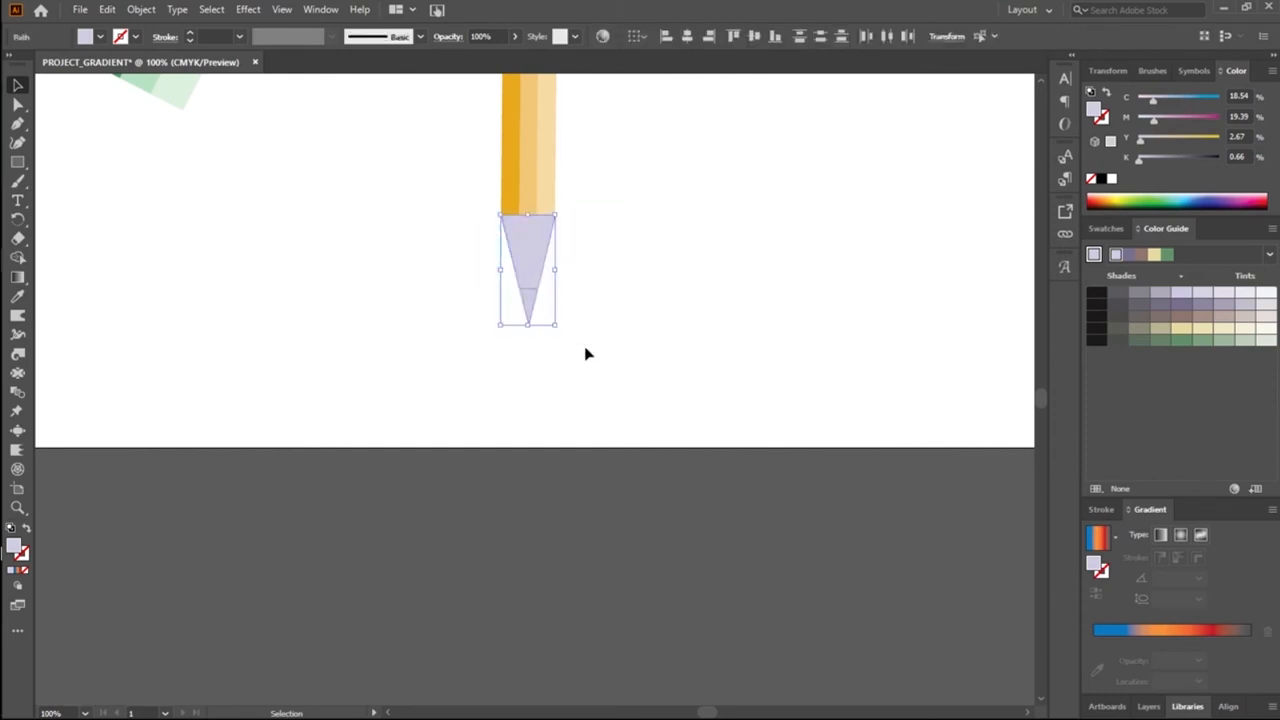
{"action": "key", "text": "Right"}
{"action": "key", "text": "Right"}
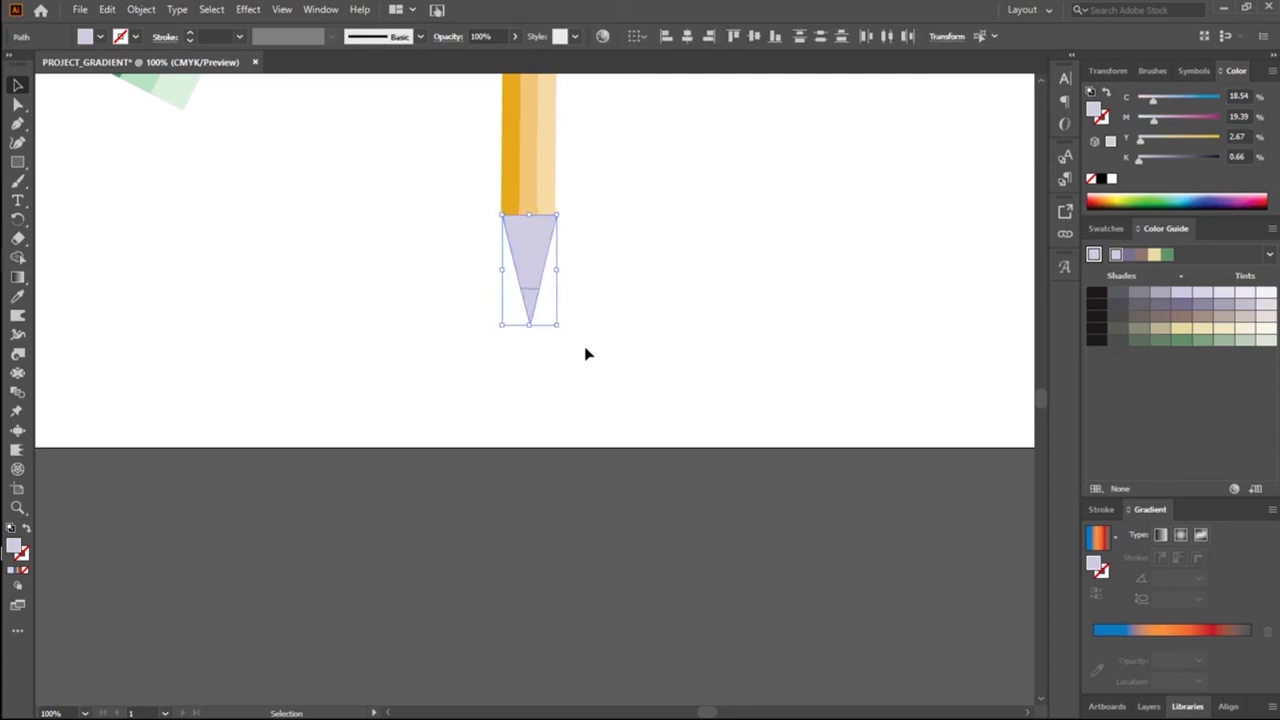
{"action": "left_click", "coordinate": [741, 370]}
{"action": "left_click", "coordinate": [526, 257]}
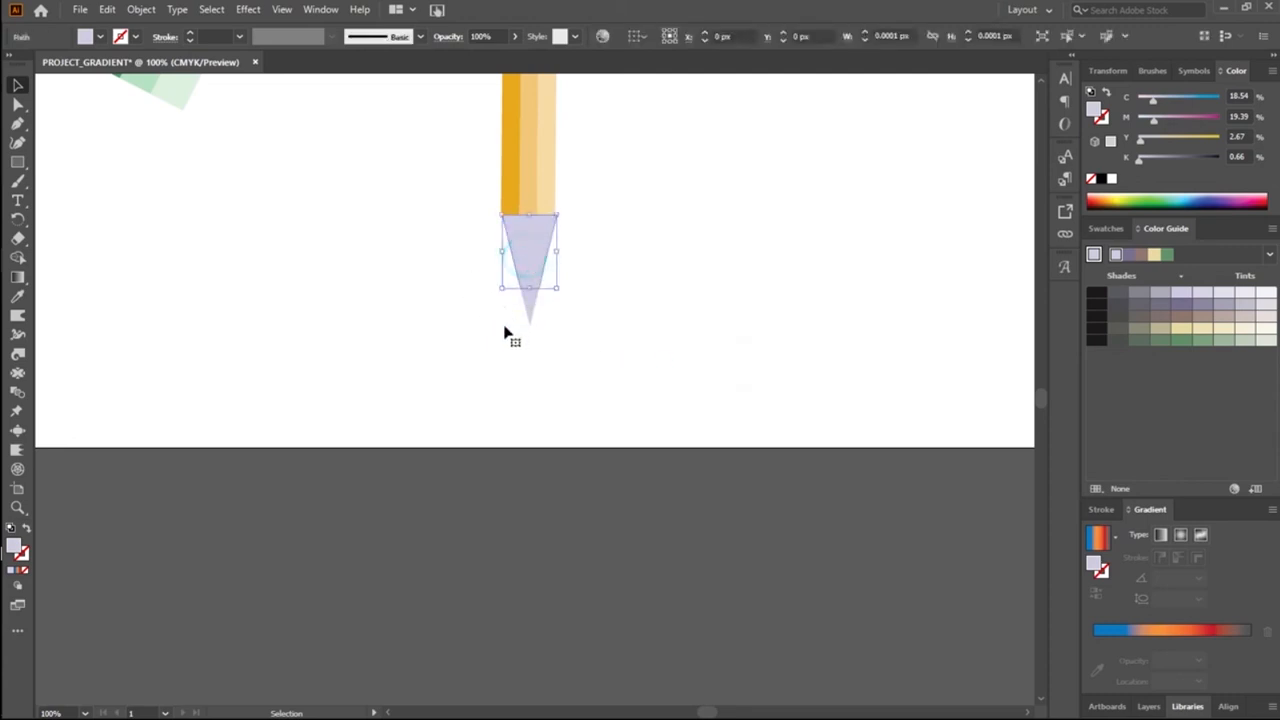
{"action": "left_click_drag", "start_coordinate": [461, 255], "coordinate": [573, 321]}
{"action": "key", "text": "Left"}
{"action": "key", "text": "Left"}
{"action": "left_click", "coordinate": [573, 321]}
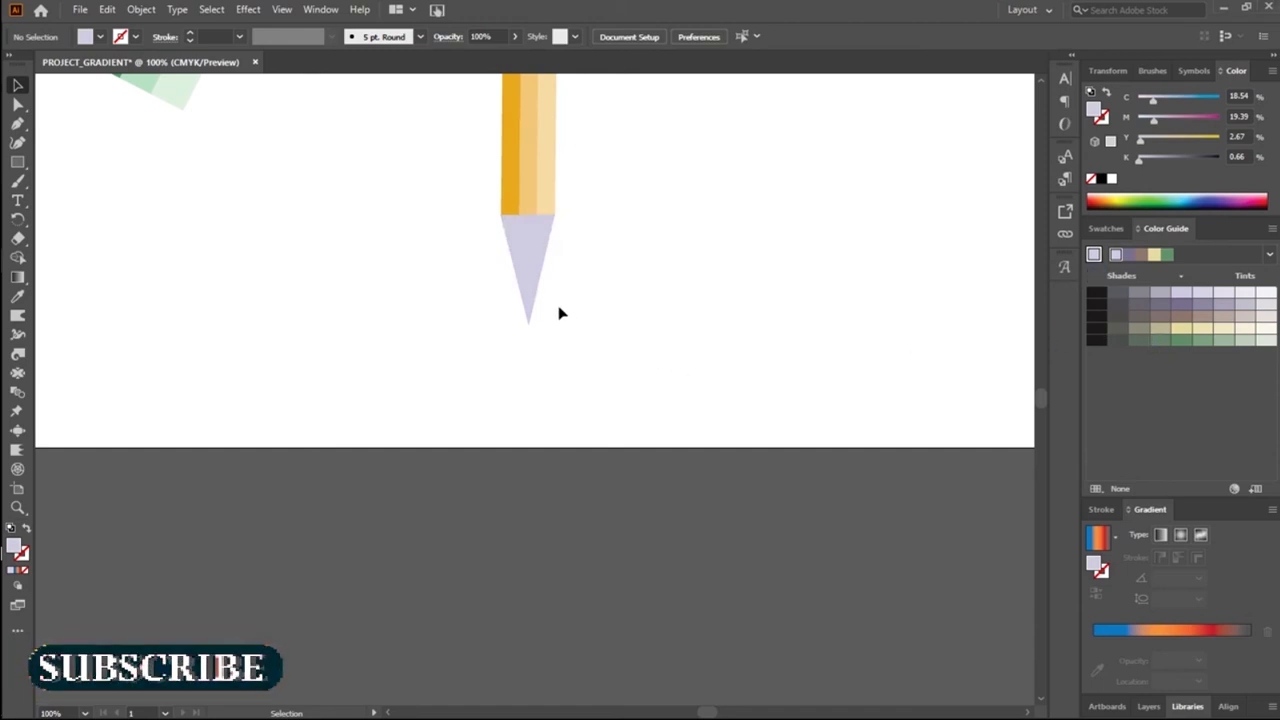
Step: Try a black fill on the pencil's small point
{"action": "left_click", "coordinate": [531, 296]}
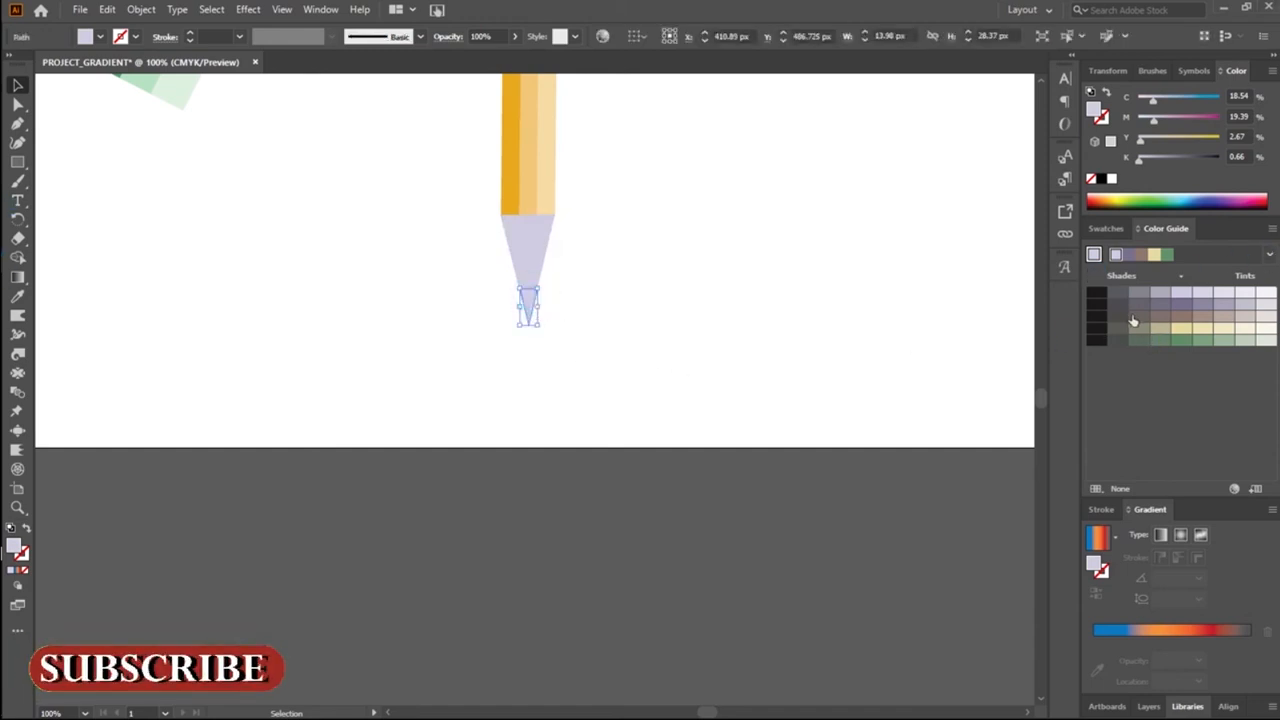
{"action": "left_click", "coordinate": [1095, 293]}
{"action": "left_click", "coordinate": [646, 229]}
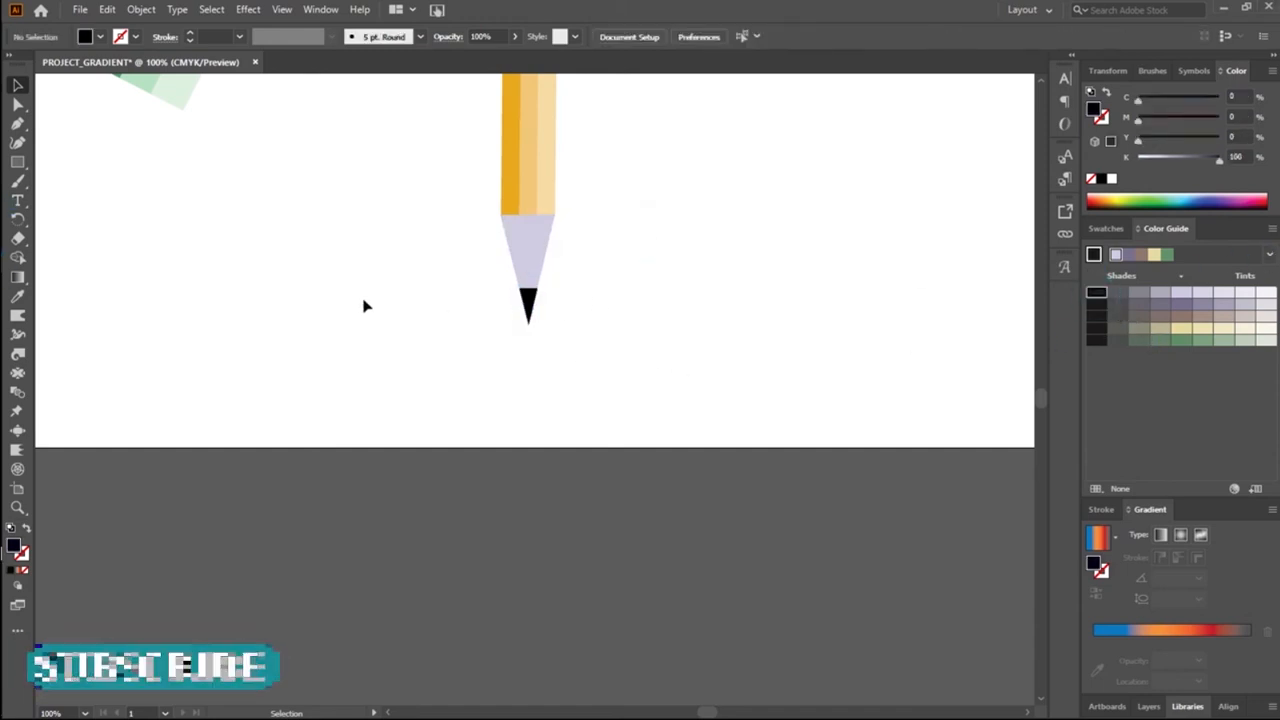
Step: Fill the pencil's small point with the medium grey Color Guide shade (C 9.27, M 9.7, Y 1.34, K 50.33)
{"action": "left_click", "coordinate": [1117, 293]}
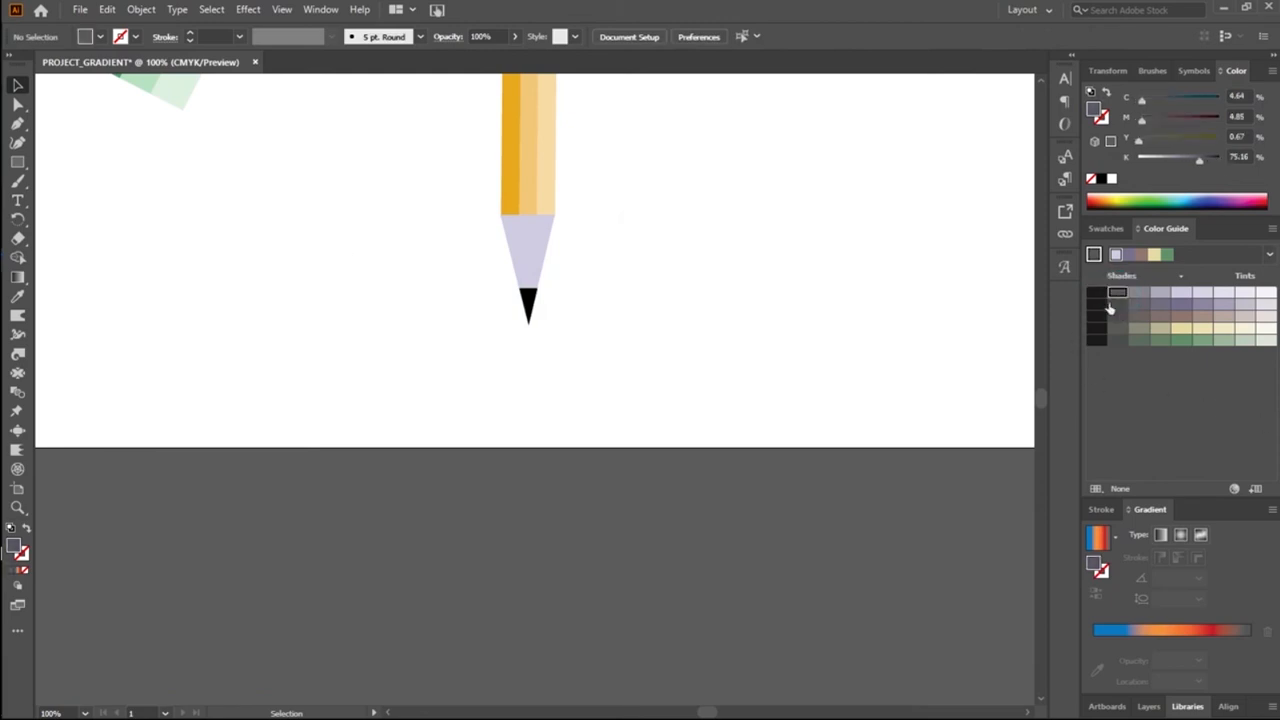
{"action": "left_click", "coordinate": [529, 303]}
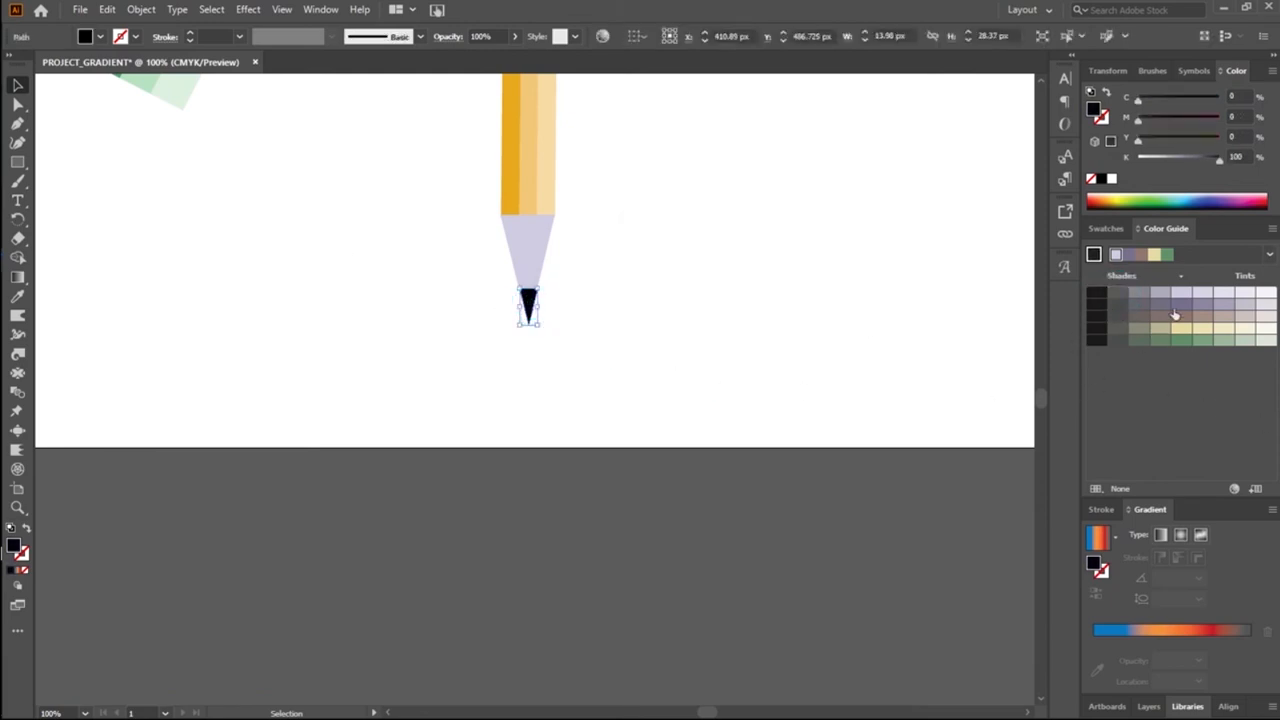
{"action": "left_click", "coordinate": [1119, 294]}
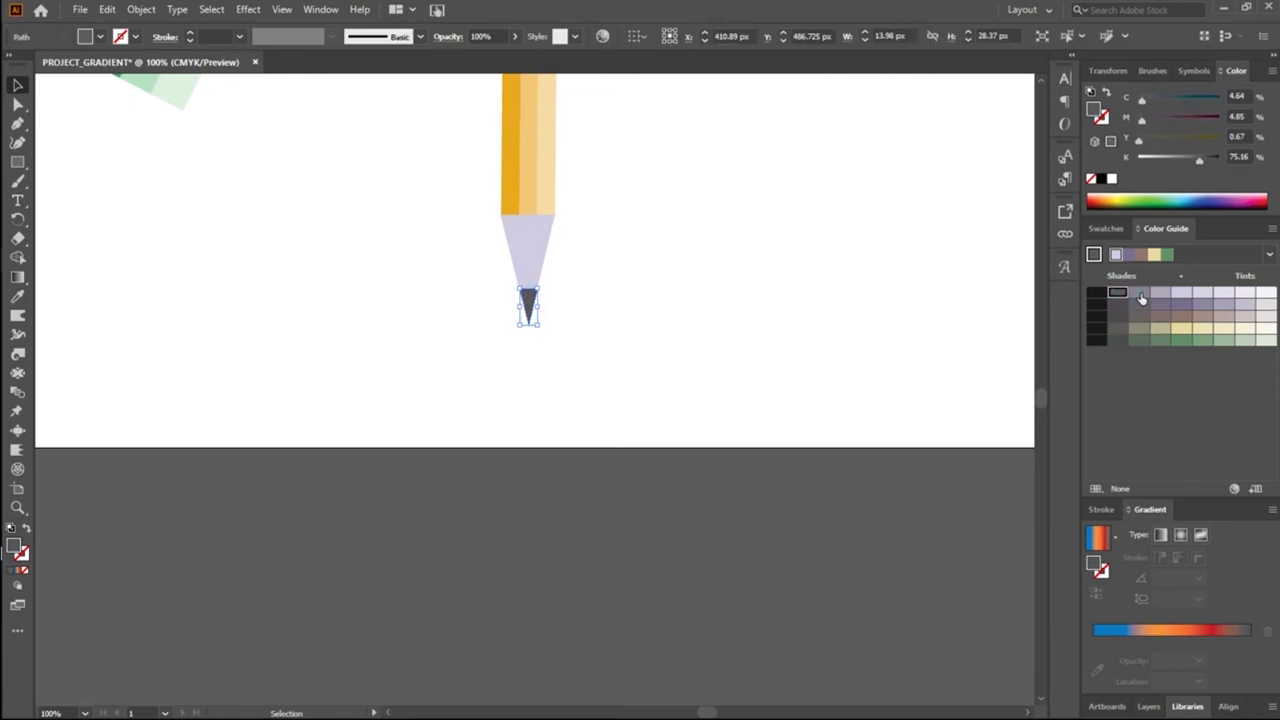
{"action": "left_click", "coordinate": [1139, 293]}
{"action": "left_click", "coordinate": [669, 310]}
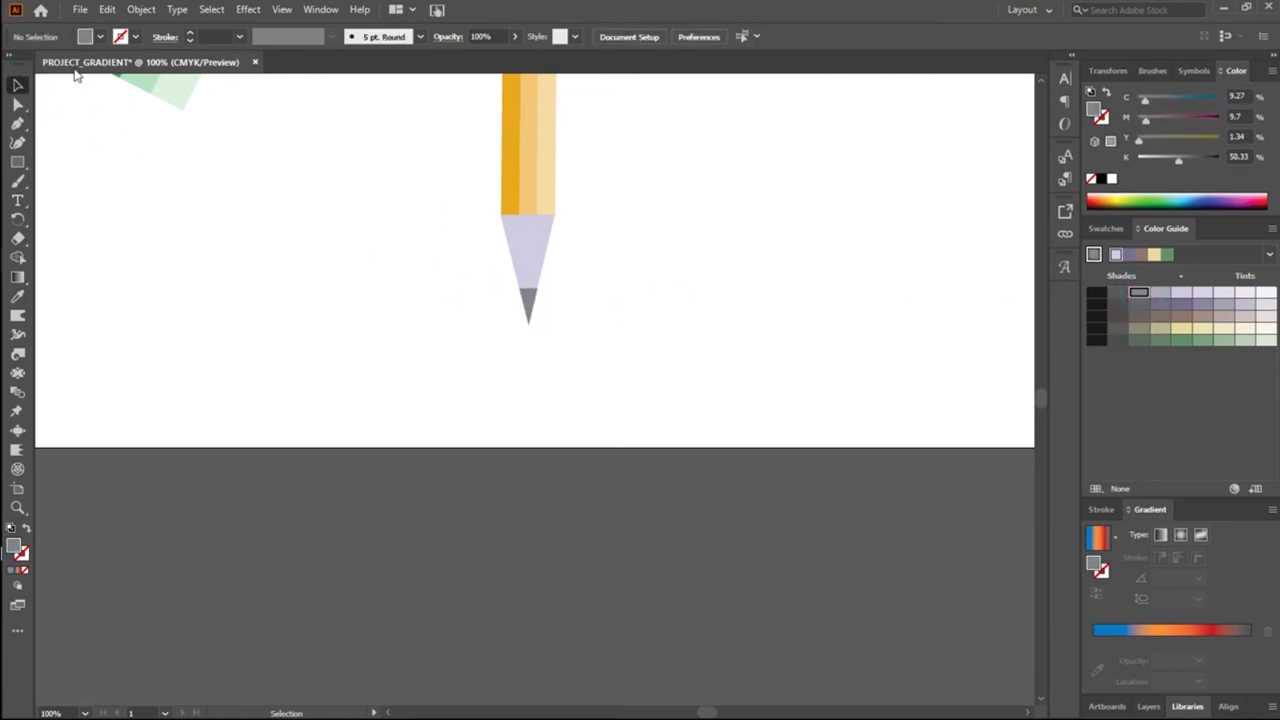
Step: Group the pencil's eraser cap, band, striped body and two tip pieces into one object
{"action": "scroll", "coordinate": [271, 208], "scroll_direction": "up", "scroll_amount": 2}
{"action": "scroll", "coordinate": [274, 183], "scroll_direction": "down", "scroll_amount": 1}
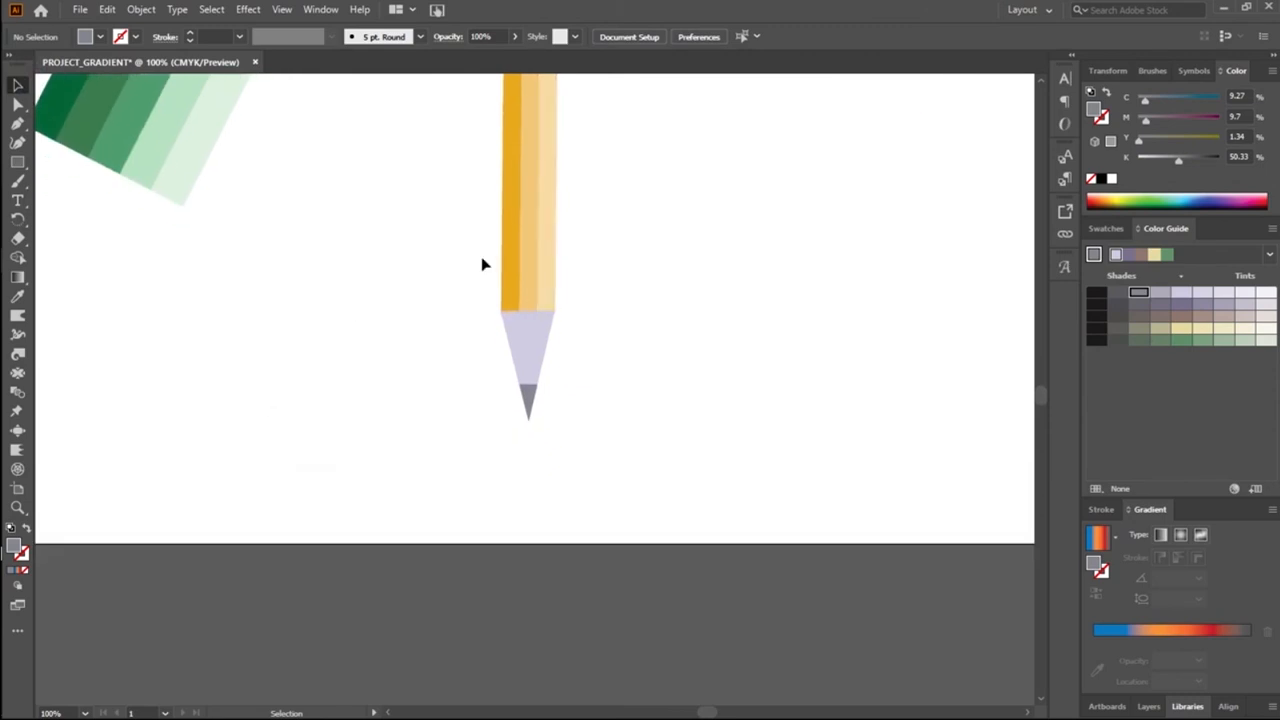
{"action": "mouse_move", "coordinate": [474, 251]}
{"action": "left_mouse_down"}
{"action": "mouse_move", "coordinate": [637, 277]}
{"action": "mouse_move", "coordinate": [628, 490]}
{"action": "left_mouse_up"}
{"action": "left_click", "coordinate": [717, 388]}
{"action": "left_click_drag", "start_coordinate": [420, 177], "coordinate": [594, 394]}
{"action": "right_click", "coordinate": [540, 333]}
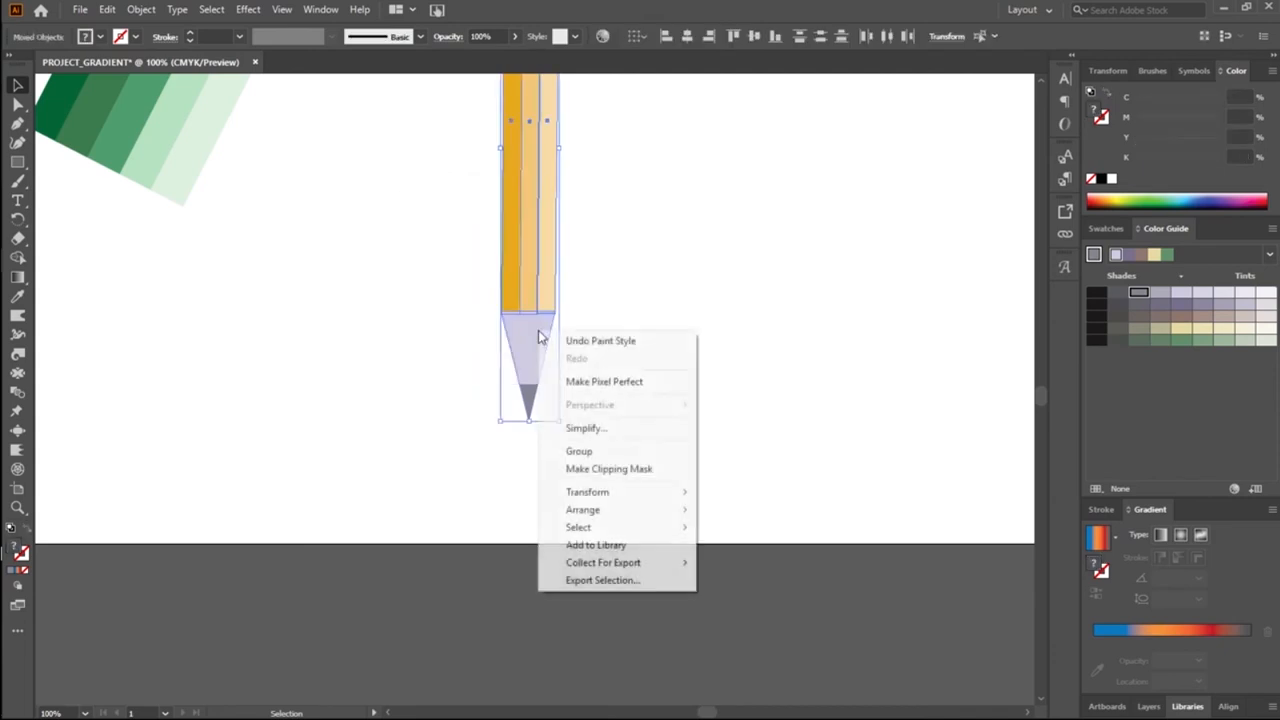
{"action": "left_click", "coordinate": [600, 454]}
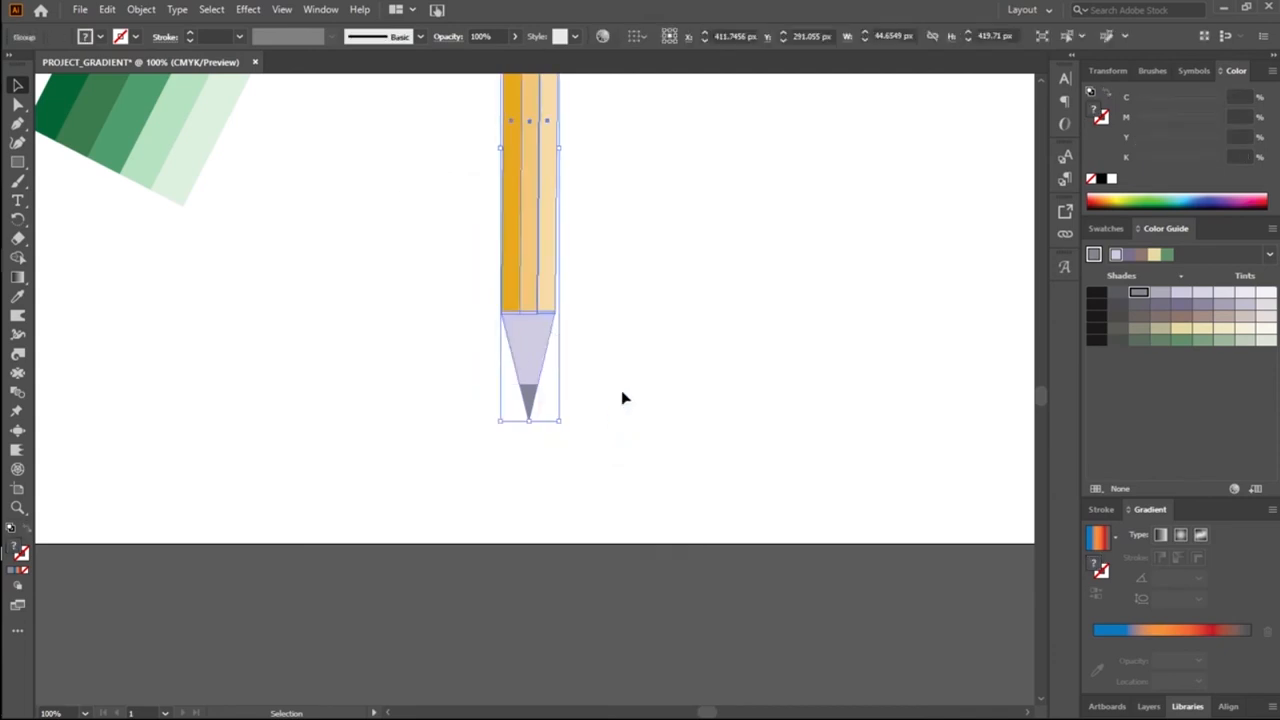
{"action": "left_click", "coordinate": [620, 284]}
Step: Narrow the grouped pencil to about 30 px wide, keeping its height
{"action": "scroll", "coordinate": [640, 295], "scroll_direction": "up", "scroll_amount": 5}
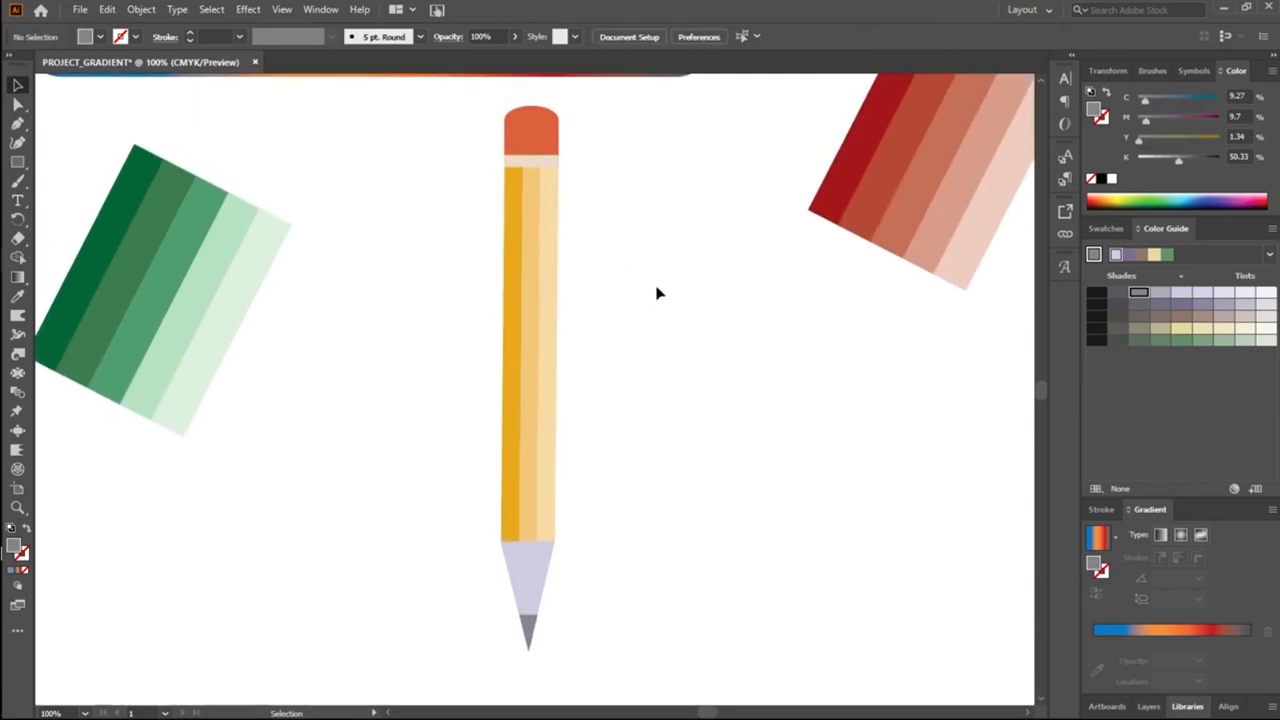
{"action": "scroll", "coordinate": [664, 289], "scroll_direction": "down", "scroll_amount": 1}
{"action": "mouse_move", "coordinate": [454, 153]}
{"action": "left_mouse_down"}
{"action": "mouse_move", "coordinate": [474, 343]}
{"action": "mouse_move", "coordinate": [720, 586]}
{"action": "mouse_move", "coordinate": [704, 612]}
{"action": "left_mouse_up"}
{"action": "left_click", "coordinate": [565, 607]}
{"action": "mouse_move", "coordinate": [466, 118]}
{"action": "left_mouse_down"}
{"action": "mouse_move", "coordinate": [554, 506]}
{"action": "mouse_move", "coordinate": [628, 594]}
{"action": "mouse_move", "coordinate": [611, 577]}
{"action": "left_mouse_up"}
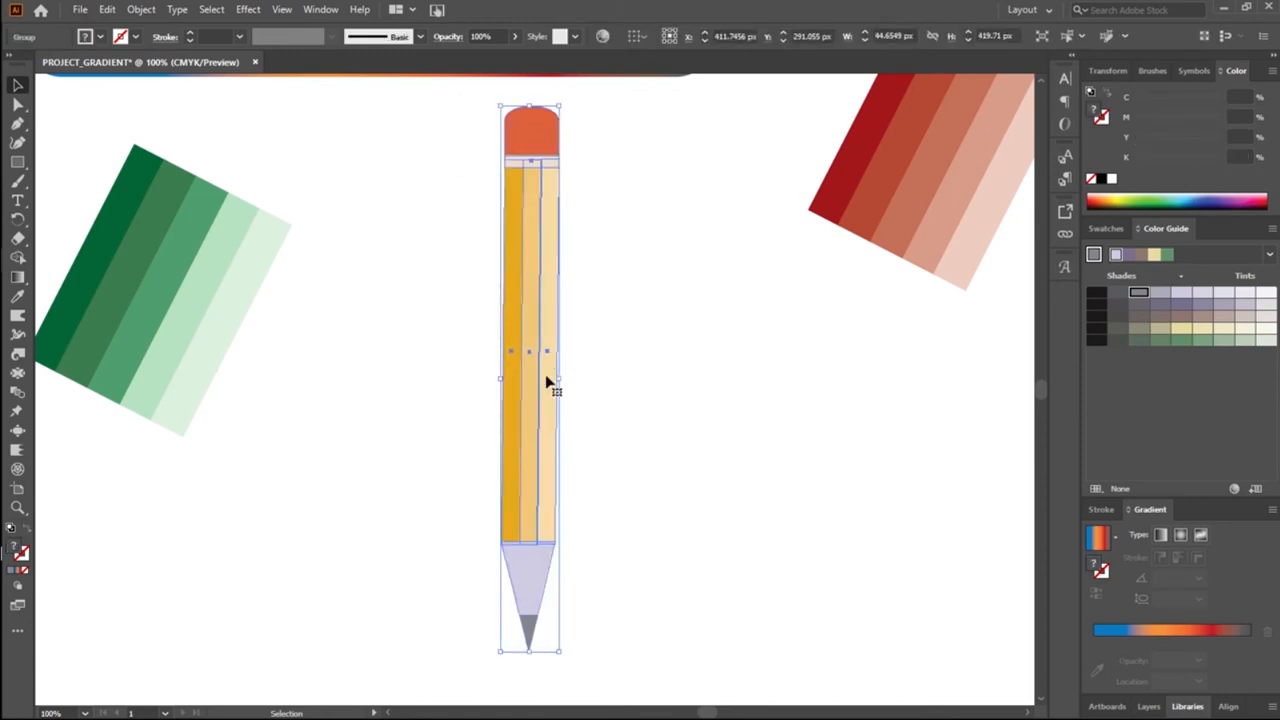
{"action": "left_click_drag", "start_coordinate": [556, 376], "coordinate": [540, 380]}
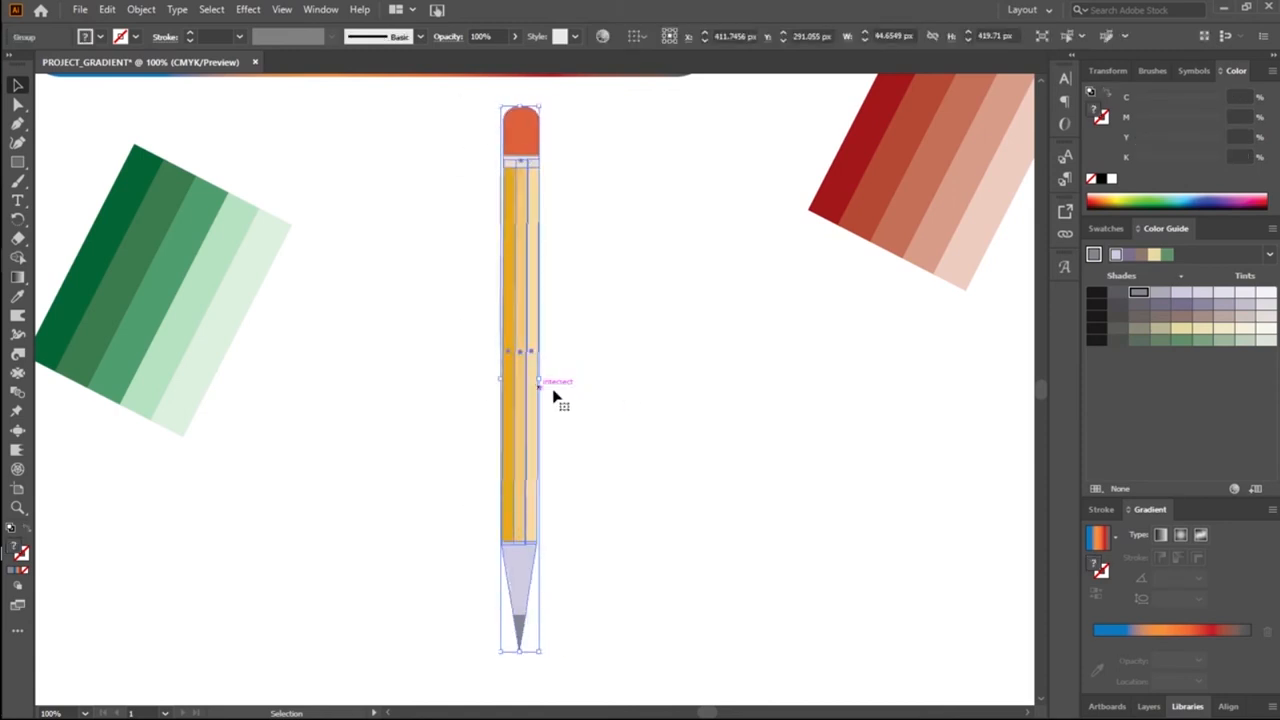
{"action": "left_click", "coordinate": [599, 362]}
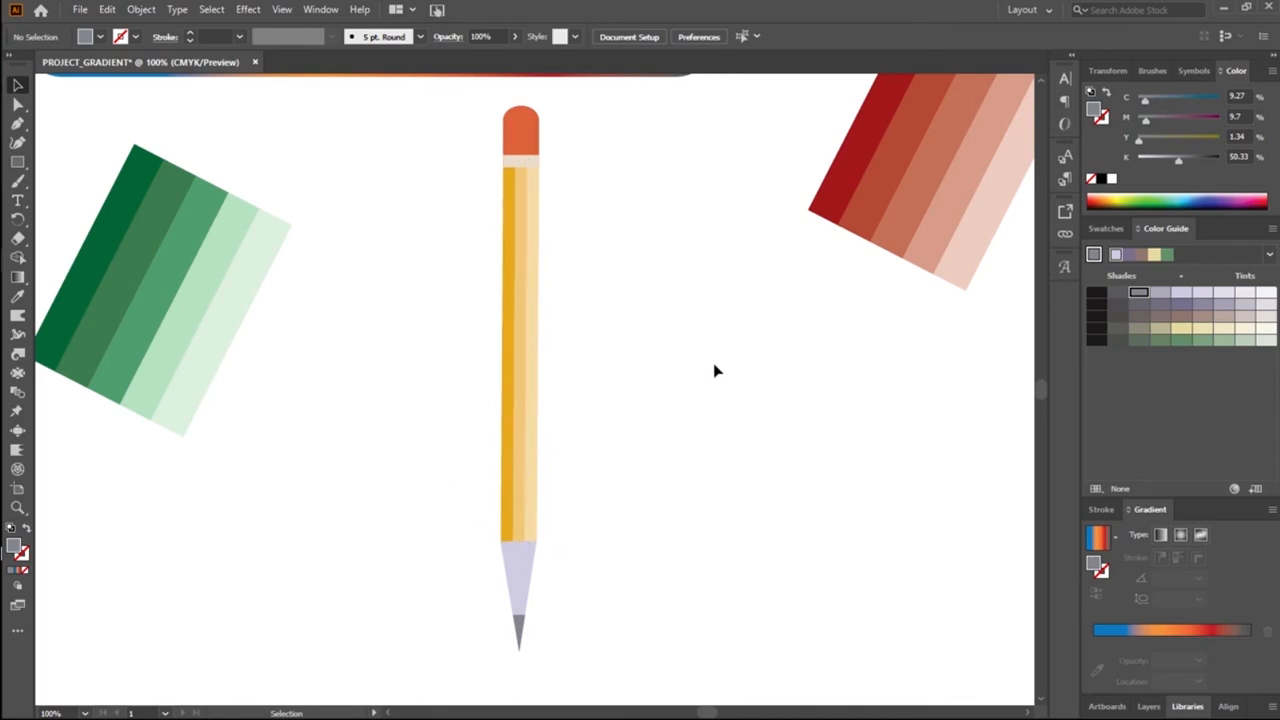
Step: Reposition the gradient bar fully inside the artboard and shift the pencil slightly lower beneath it
{"action": "scroll", "coordinate": [526, 286], "scroll_direction": "up", "scroll_amount": 3}
{"action": "scroll", "coordinate": [229, 100], "scroll_direction": "down", "scroll_amount": 1}
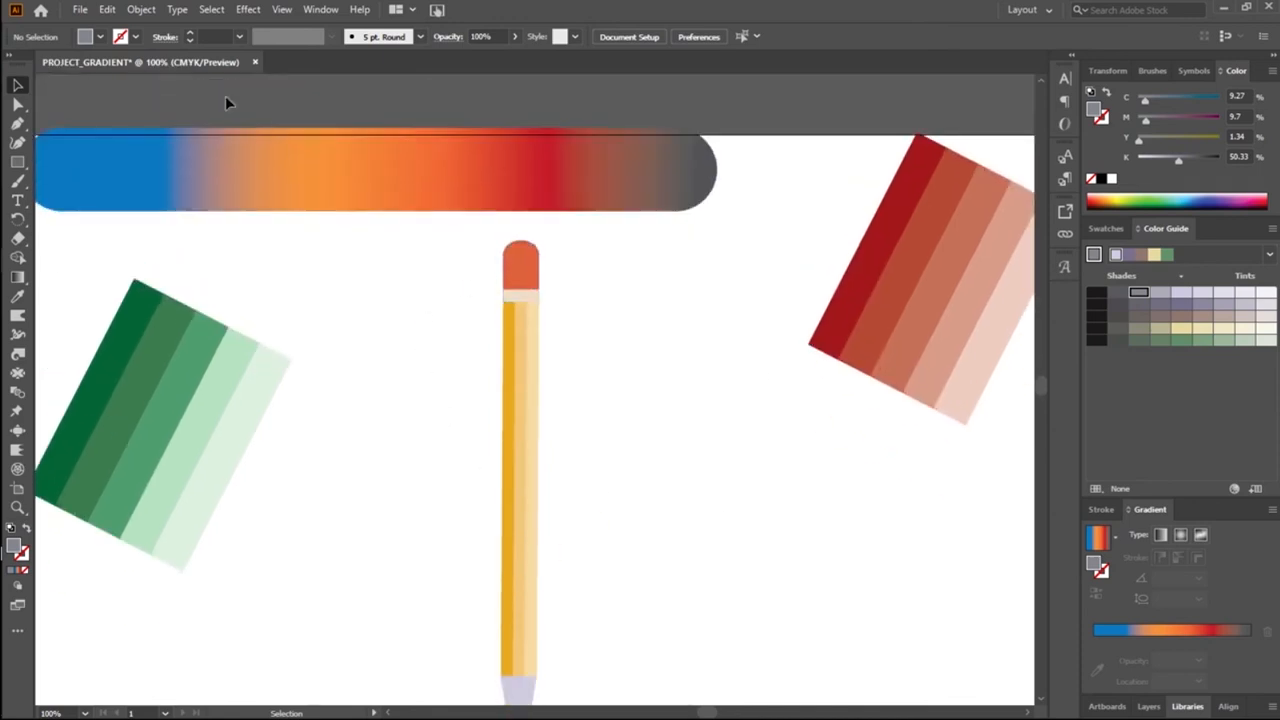
{"action": "left_click_drag", "start_coordinate": [282, 188], "coordinate": [300, 229]}
{"action": "mouse_move", "coordinate": [449, 454]}
{"action": "left_mouse_down"}
{"action": "mouse_move", "coordinate": [537, 580]}
{"action": "mouse_move", "coordinate": [535, 521]}
{"action": "mouse_move", "coordinate": [545, 555]}
{"action": "left_mouse_up"}
{"action": "scroll", "coordinate": [555, 540], "scroll_direction": "down", "scroll_amount": 5}
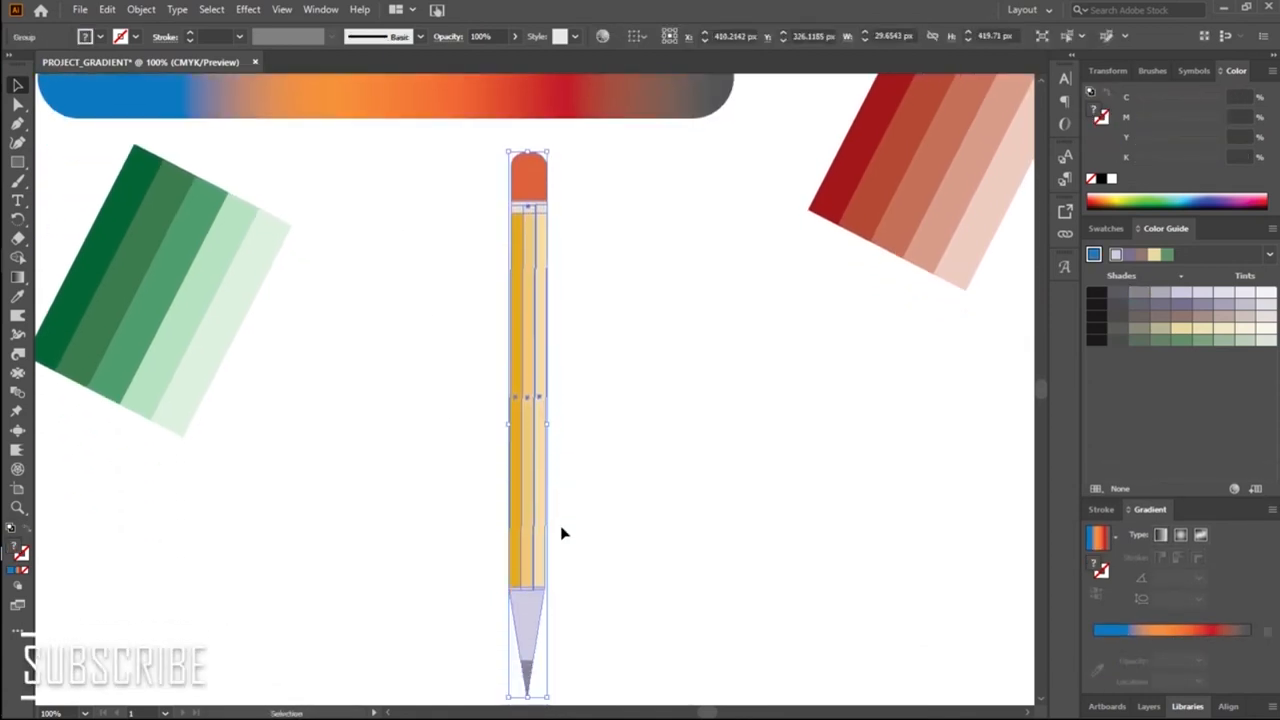
{"action": "left_click_drag", "start_coordinate": [532, 424], "coordinate": [535, 445]}
{"action": "scroll", "coordinate": [614, 383], "scroll_direction": "up", "scroll_amount": 3}
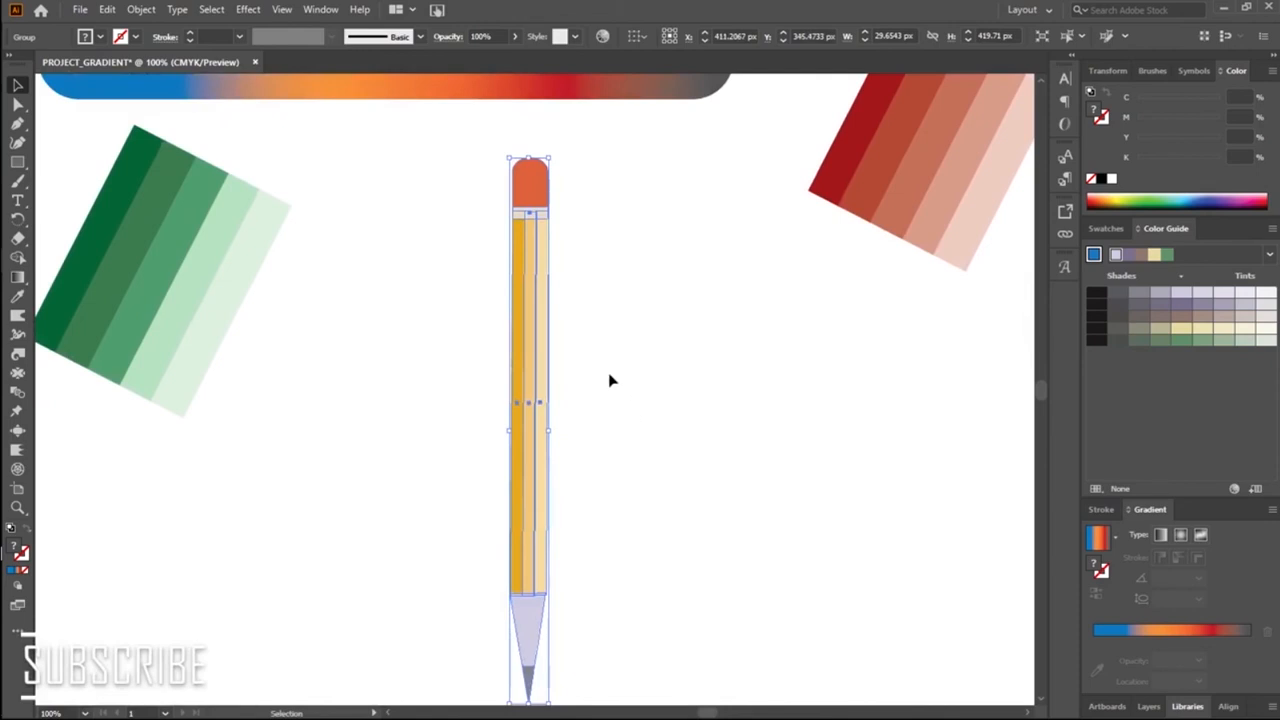
{"action": "mouse_move", "coordinate": [571, 129]}
{"action": "left_mouse_down"}
{"action": "mouse_move", "coordinate": [620, 166]}
{"action": "mouse_move", "coordinate": [633, 157]}
{"action": "left_mouse_up"}
{"action": "left_click", "coordinate": [734, 480]}
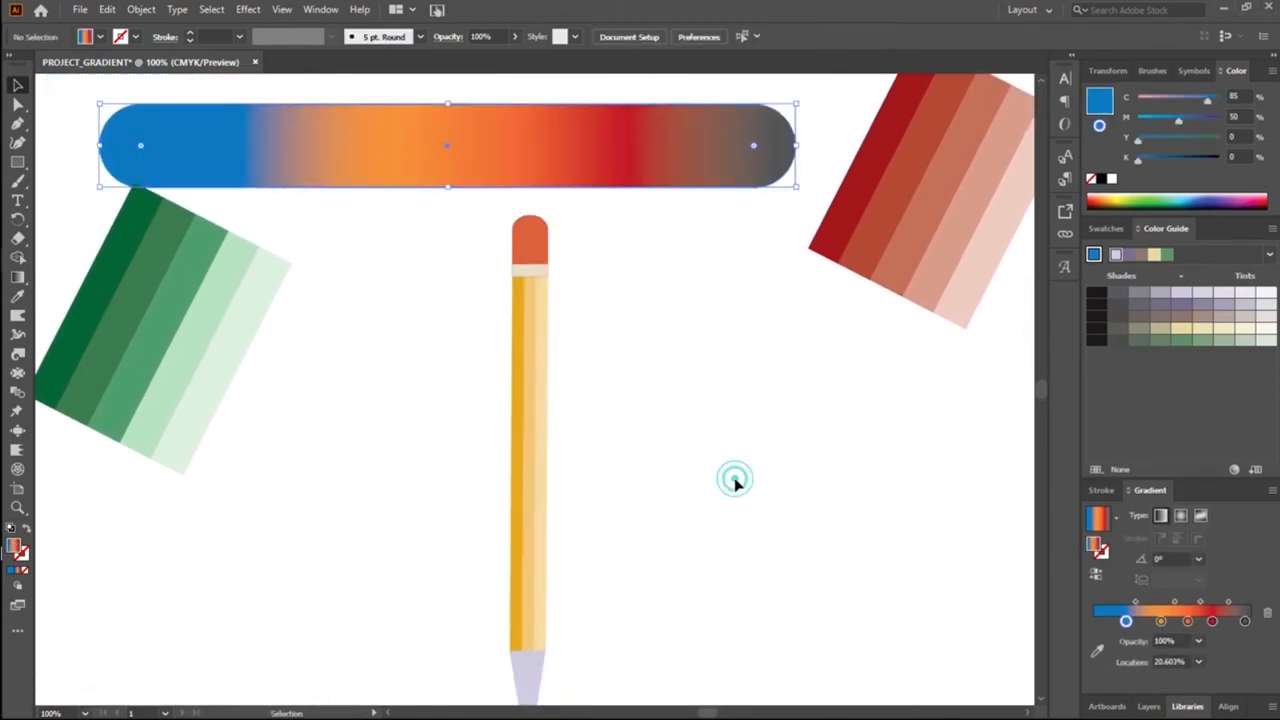
Step: Try moving the darkest green stripe on its own, and undo the move
{"action": "scroll", "coordinate": [711, 436], "scroll_direction": "down", "scroll_amount": 2}
{"action": "scroll", "coordinate": [708, 444], "scroll_direction": "up", "scroll_amount": 3}
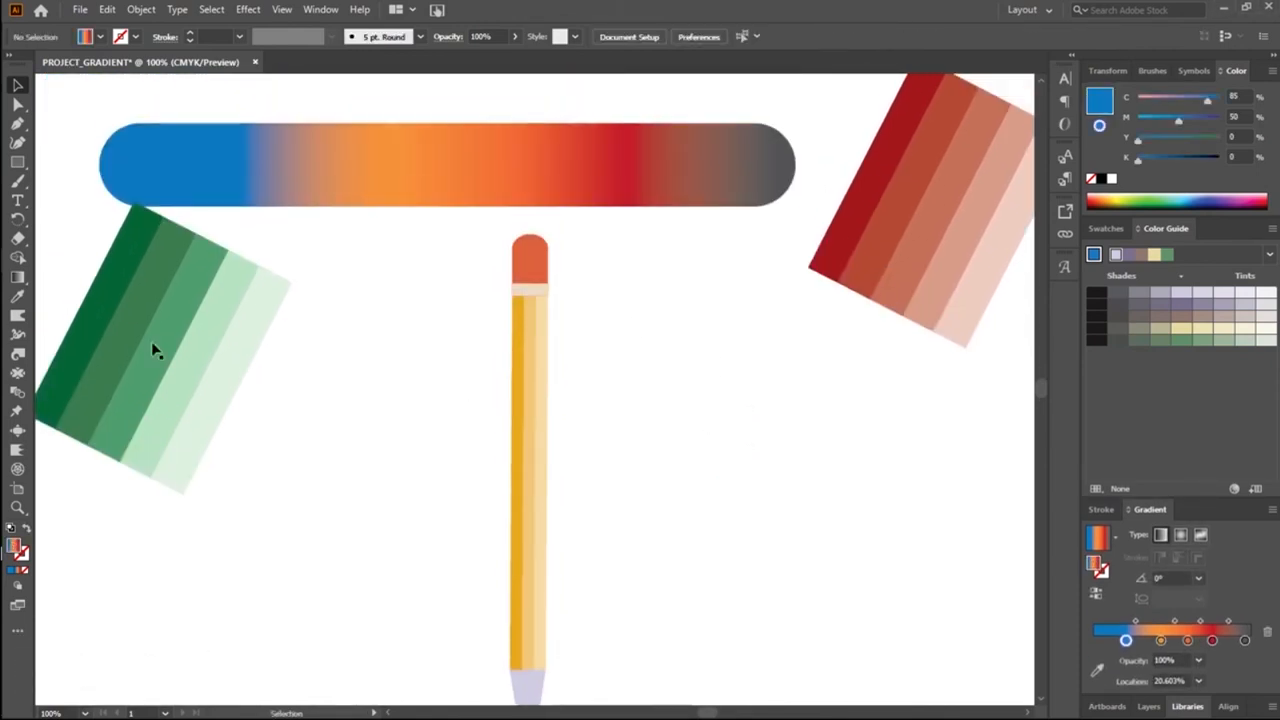
{"action": "left_click_drag", "start_coordinate": [94, 331], "coordinate": [192, 400]}
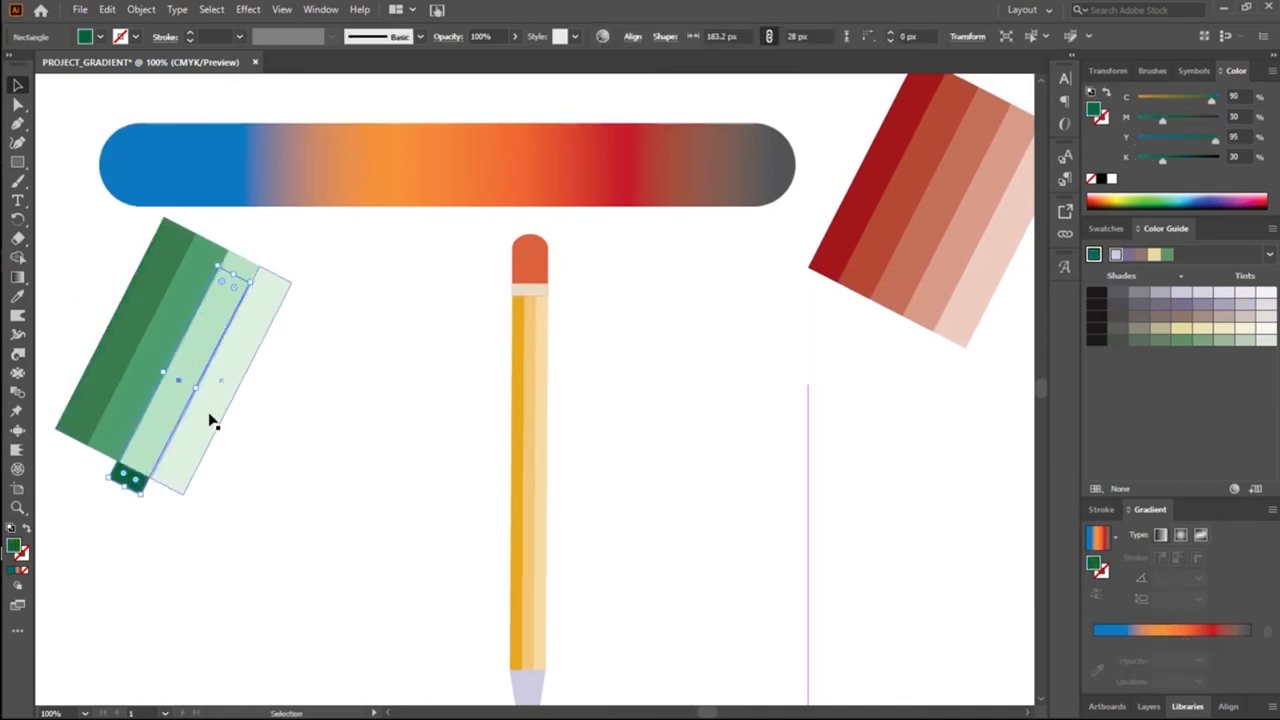
{"action": "left_click", "coordinate": [323, 557]}
{"action": "key", "text": "ctrl+z"}
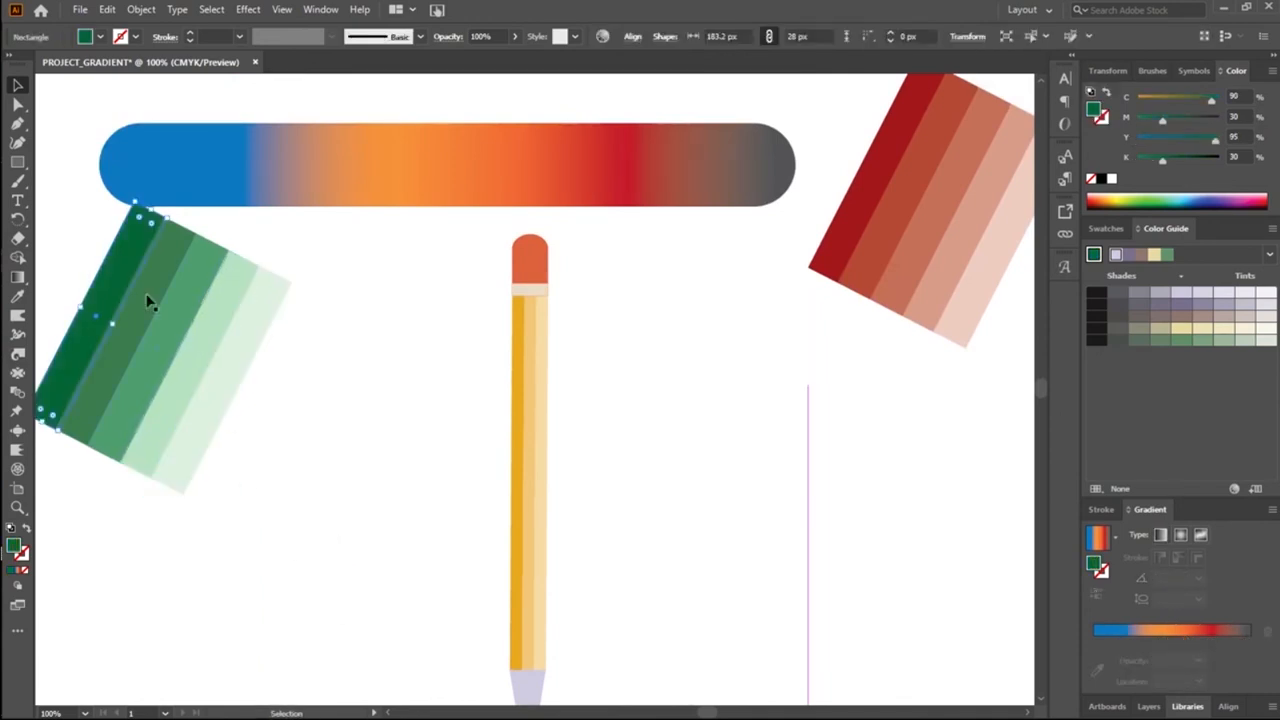
Step: Move the whole set of green stripes and the whole set of red stripes closer to the pencil, below the gradient bar
{"action": "left_click", "coordinate": [76, 254]}
{"action": "left_click_drag", "start_coordinate": [76, 293], "coordinate": [277, 503]}
{"action": "left_click_drag", "start_coordinate": [229, 423], "coordinate": [289, 473]}
{"action": "left_click", "coordinate": [780, 478]}
{"action": "left_click_drag", "start_coordinate": [789, 248], "coordinate": [994, 354]}
{"action": "left_click_drag", "start_coordinate": [970, 312], "coordinate": [860, 491]}
{"action": "left_click", "coordinate": [703, 580]}
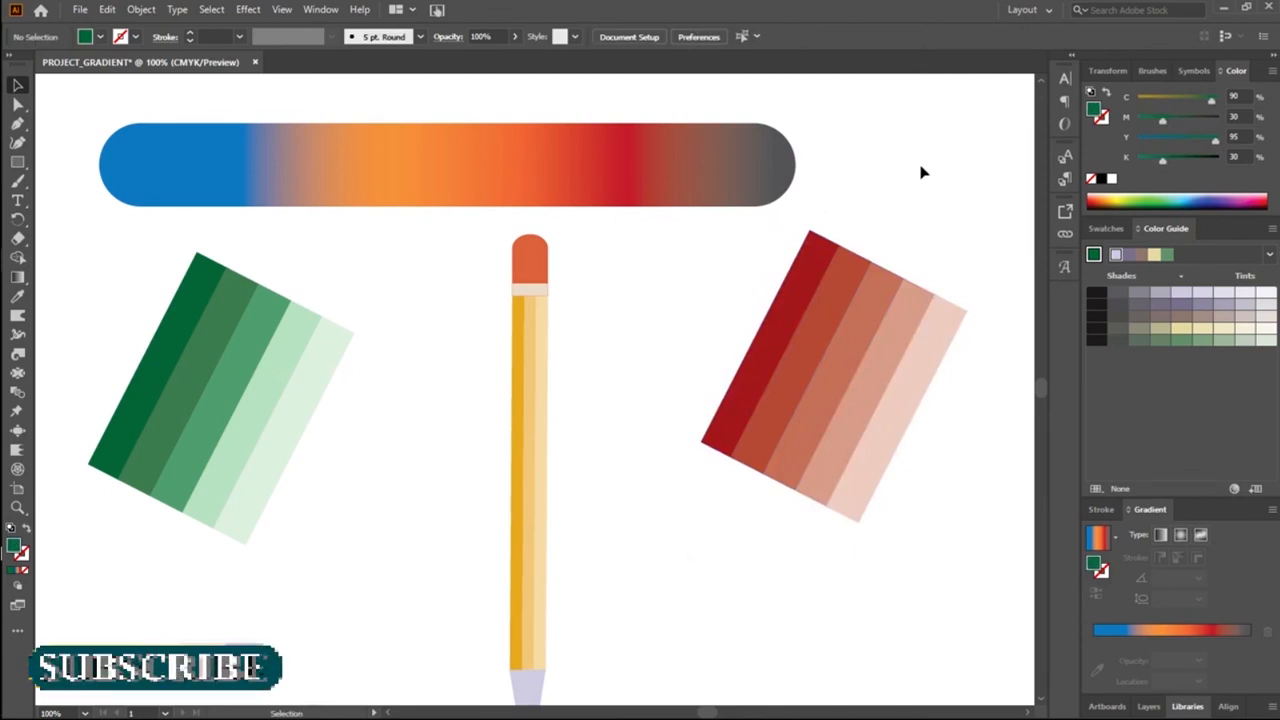
Step: Delete the multicolour gradient bar above the pencil
{"action": "scroll", "coordinate": [891, 229], "scroll_direction": "down", "scroll_amount": 4}
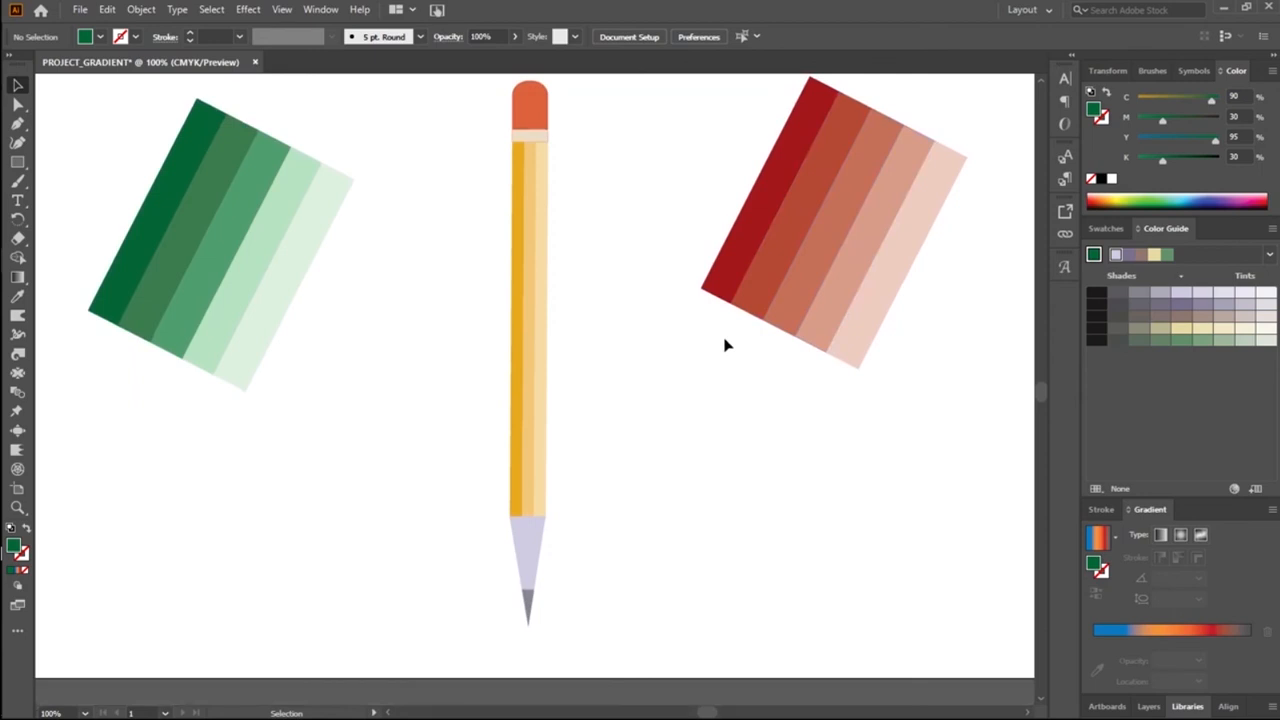
{"action": "scroll", "coordinate": [724, 343], "scroll_direction": "up", "scroll_amount": 6}
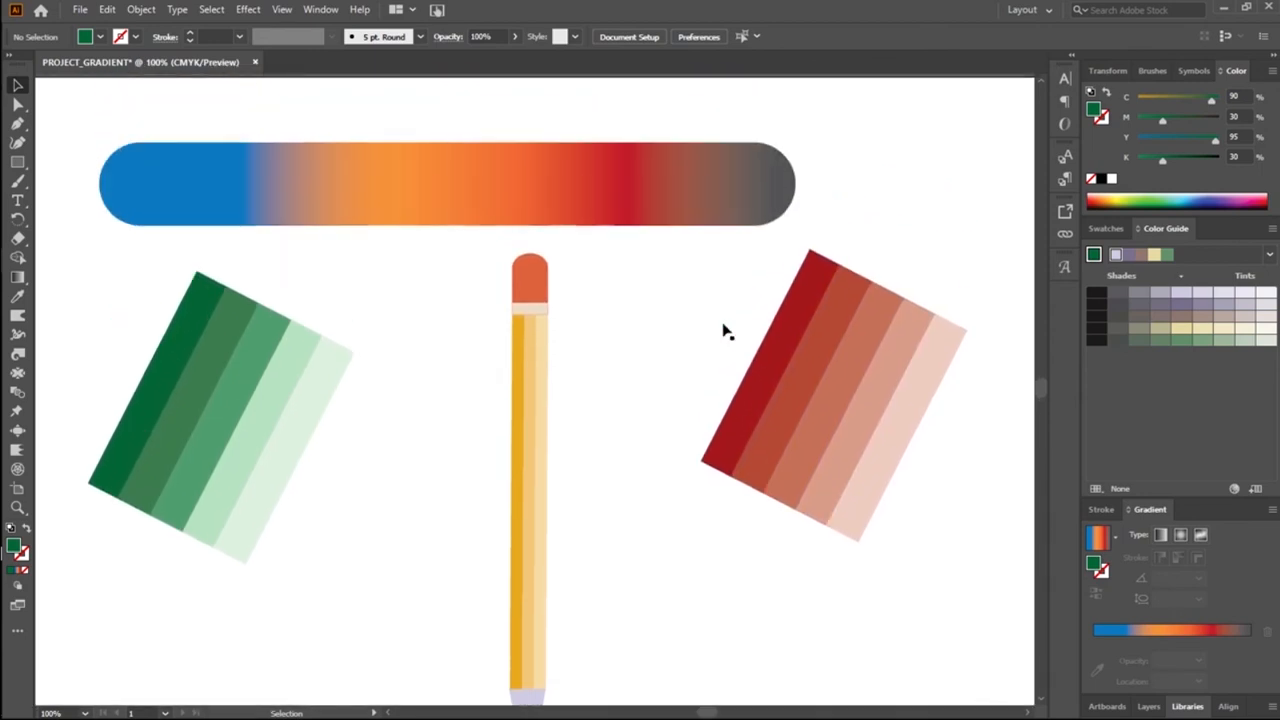
{"action": "scroll", "coordinate": [716, 331], "scroll_direction": "down", "scroll_amount": 4}
{"action": "scroll", "coordinate": [716, 331], "scroll_direction": "up", "scroll_amount": 3}
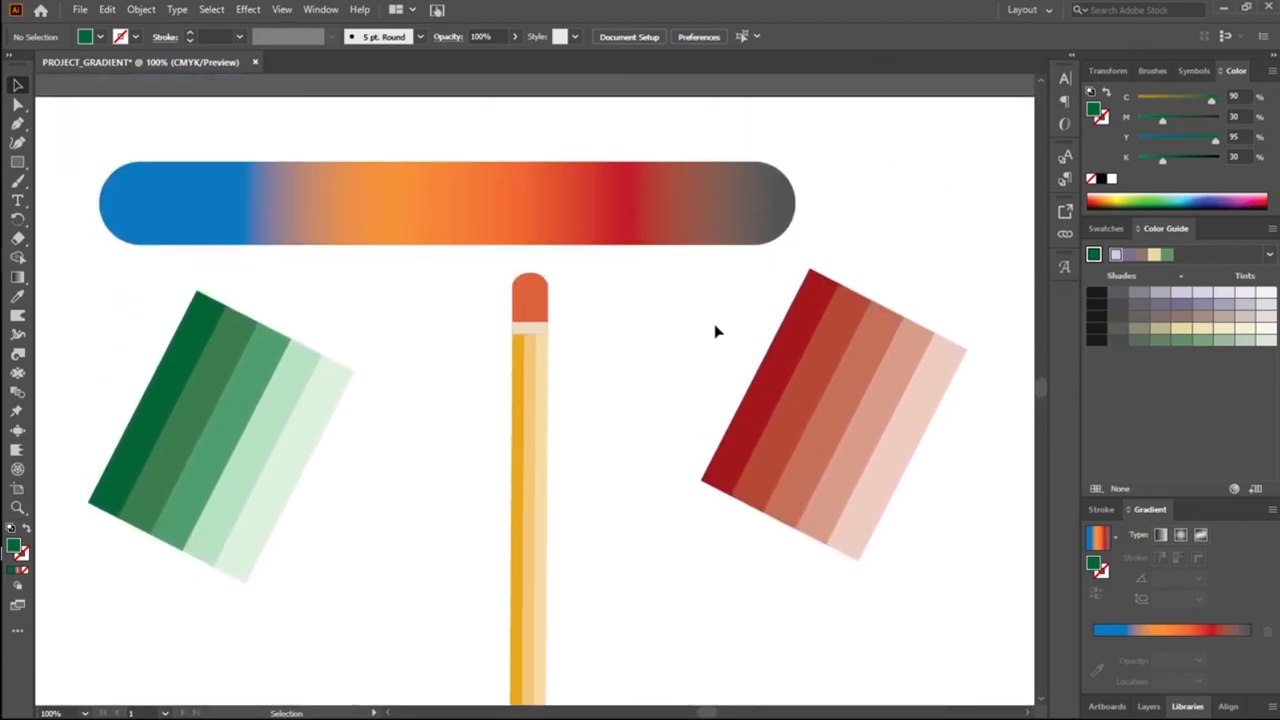
{"action": "left_click", "coordinate": [658, 219]}
{"action": "key", "text": "Delete"}
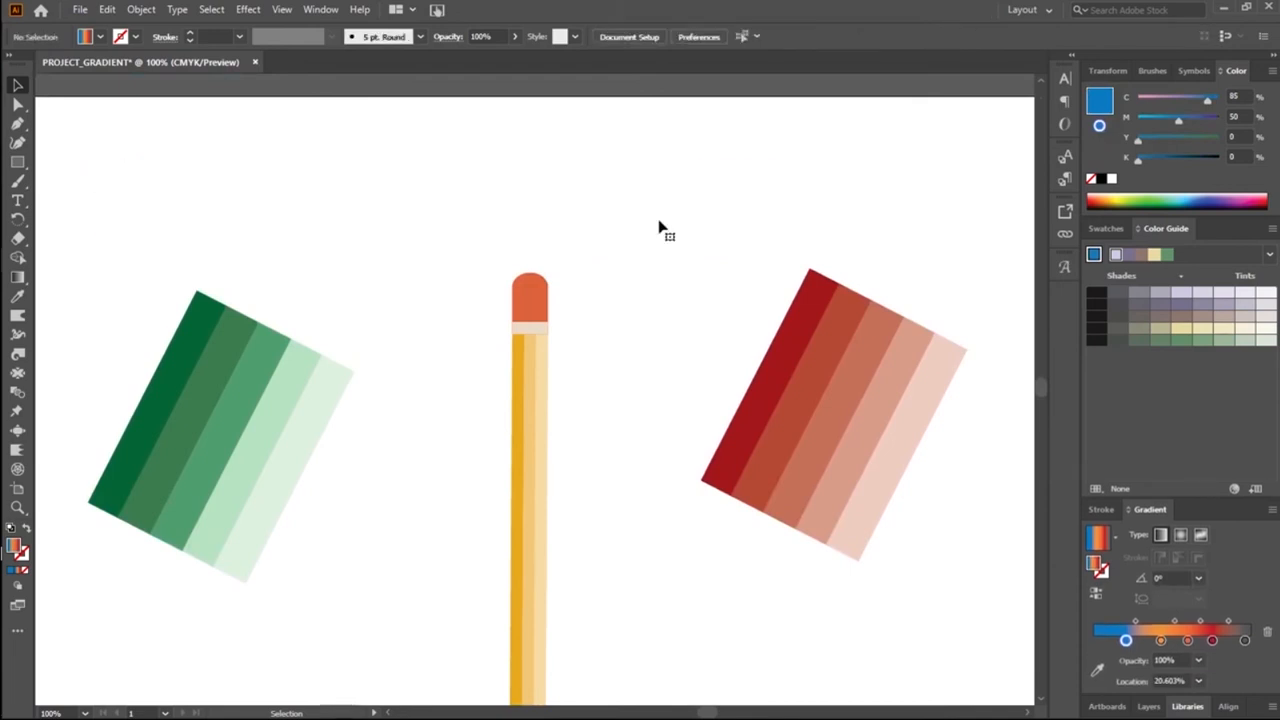
{"action": "scroll", "coordinate": [670, 260], "scroll_direction": "down", "scroll_amount": 4}
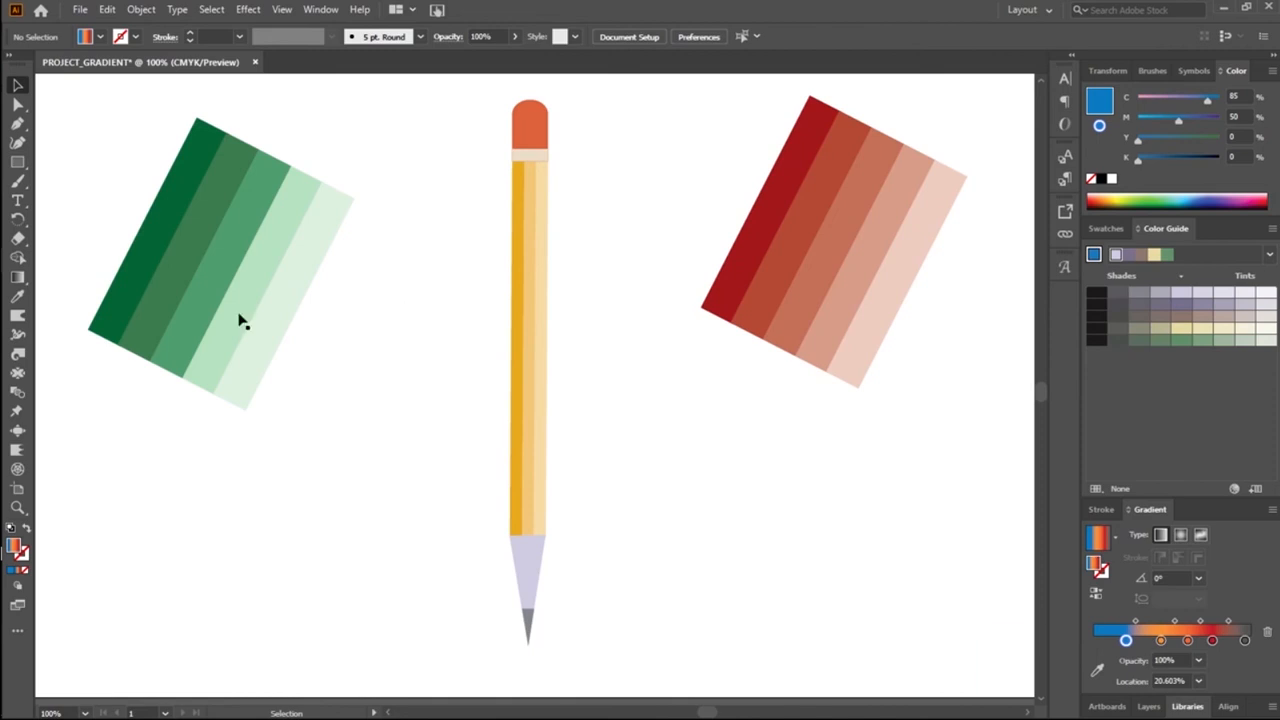
Step: Scale down the whole set of green stripes and move it into the artboard's upper-left corner
{"action": "left_click_drag", "start_coordinate": [130, 202], "coordinate": [257, 352]}
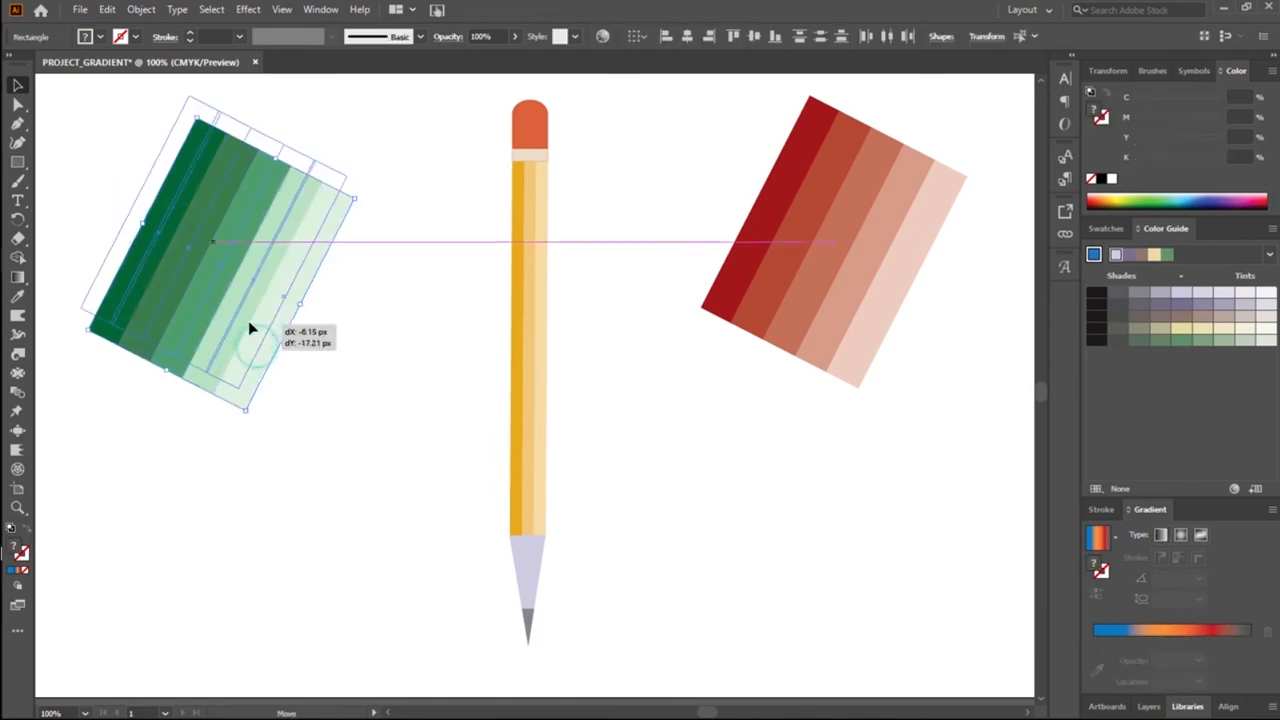
{"action": "left_click_drag", "start_coordinate": [247, 407], "coordinate": [180, 251]}
{"action": "left_click_drag", "start_coordinate": [144, 208], "coordinate": [97, 204]}
{"action": "left_click", "coordinate": [386, 306]}
Step: Move the pencil next to the green stripes and scale it down to about 254 px tall
{"action": "left_click", "coordinate": [540, 560]}
{"action": "mouse_move", "coordinate": [527, 533]}
{"action": "left_mouse_down"}
{"action": "mouse_move", "coordinate": [209, 463]}
{"action": "mouse_move", "coordinate": [215, 494]}
{"action": "left_mouse_up"}
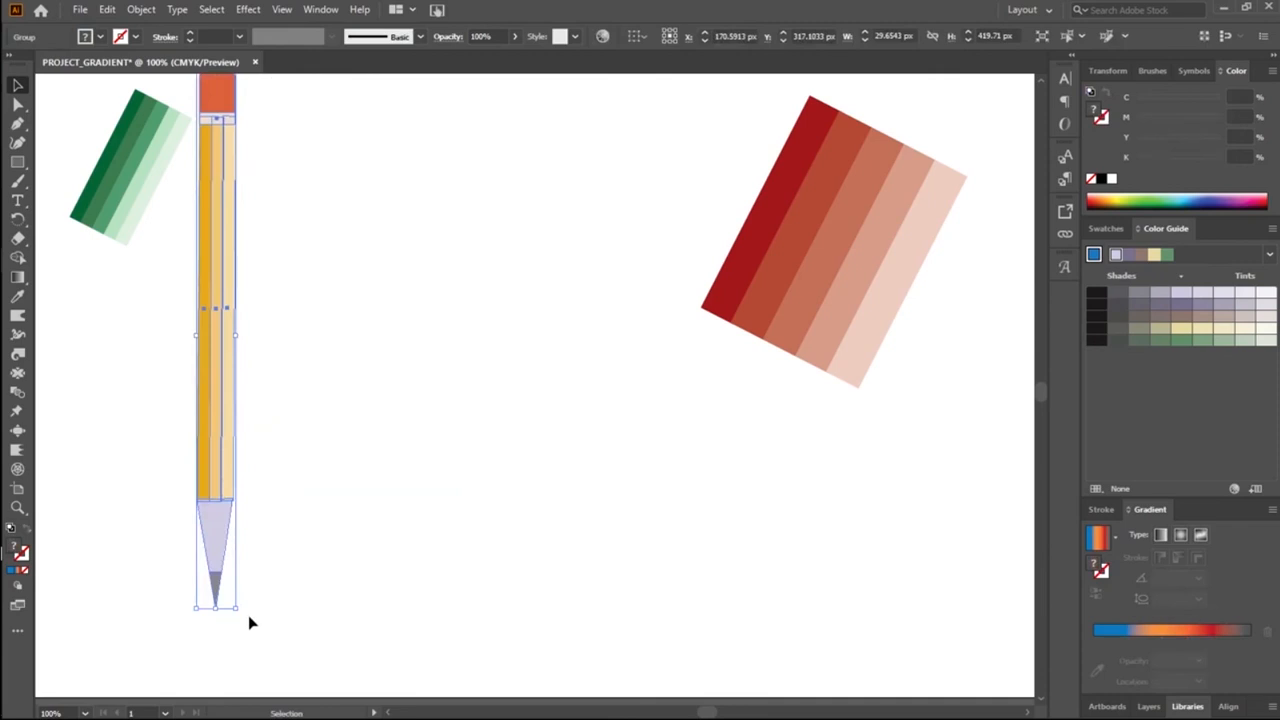
{"action": "mouse_move", "coordinate": [234, 603]}
{"action": "left_mouse_down"}
{"action": "mouse_move", "coordinate": [209, 477]}
{"action": "mouse_move", "coordinate": [243, 403]}
{"action": "mouse_move", "coordinate": [219, 393]}
{"action": "left_mouse_up"}
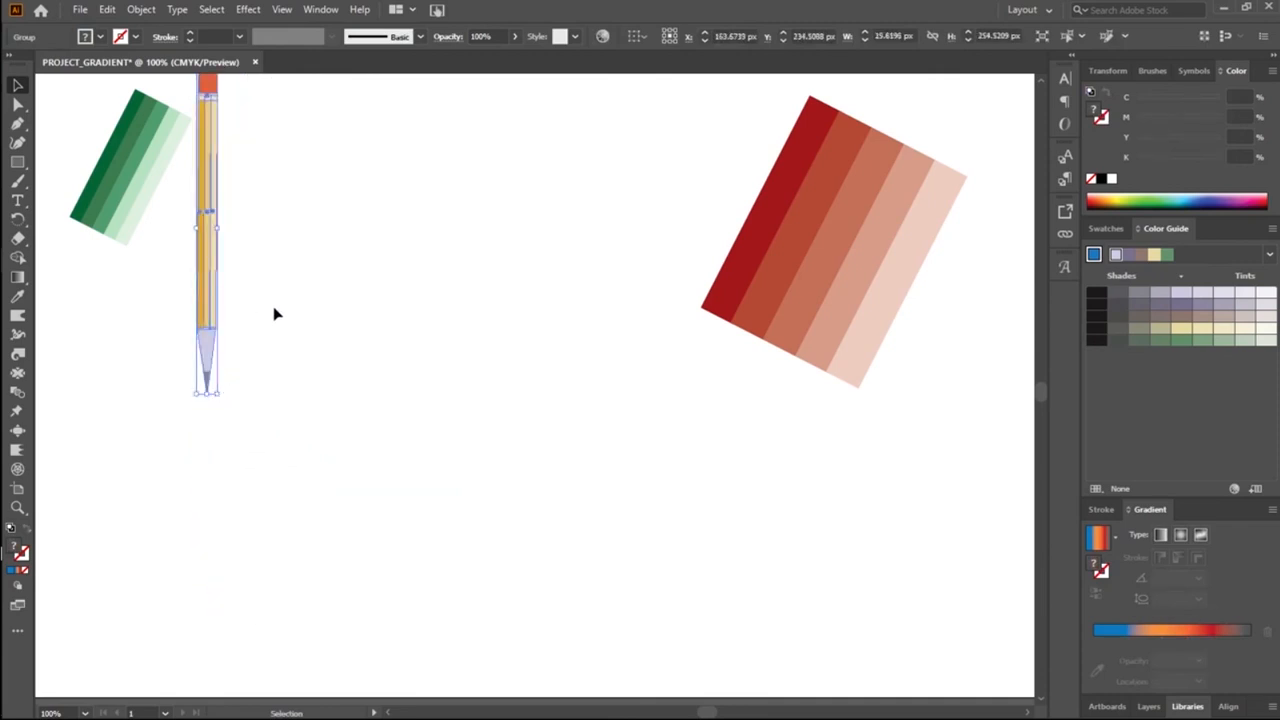
{"action": "left_click", "coordinate": [275, 314]}
Step: Scale down the set of red stripes and place it just beside the pencil, opposite the green stripes
{"action": "scroll", "coordinate": [610, 415], "scroll_direction": "up", "scroll_amount": 3}
{"action": "mouse_move", "coordinate": [651, 277]}
{"action": "left_mouse_down"}
{"action": "mouse_move", "coordinate": [814, 571]}
{"action": "mouse_move", "coordinate": [863, 574]}
{"action": "left_mouse_up"}
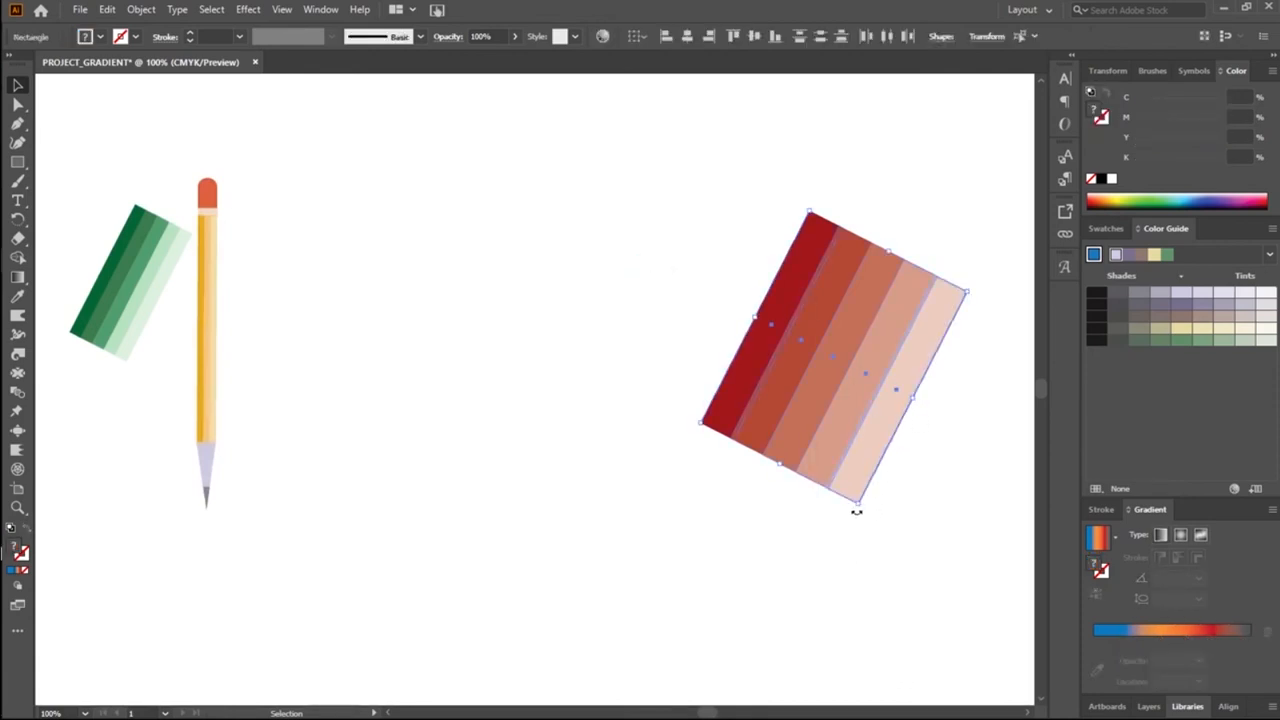
{"action": "left_click_drag", "start_coordinate": [857, 509], "coordinate": [286, 274]}
{"action": "left_click", "coordinate": [323, 335]}
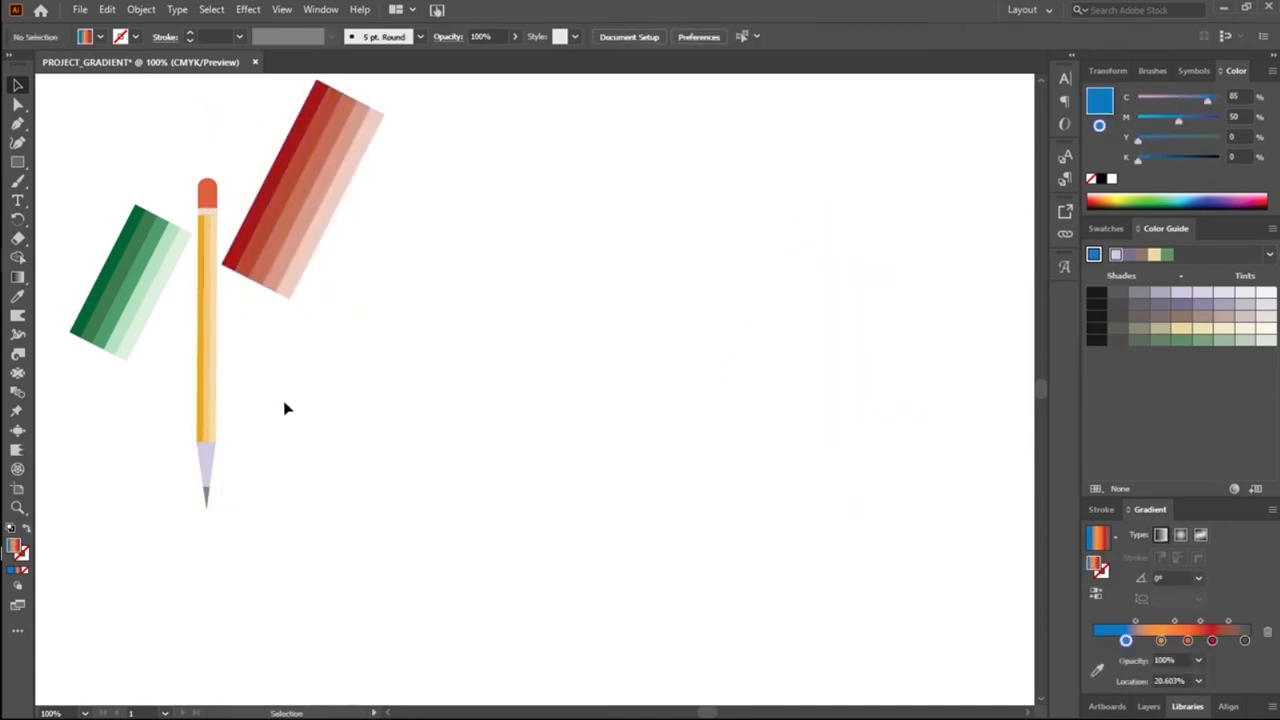
Step: Draw a circle about 157 px wide with the Ellipse tool in the middle of the artboard
{"action": "left_click", "coordinate": [17, 162]}
{"action": "left_click", "coordinate": [85, 181]}
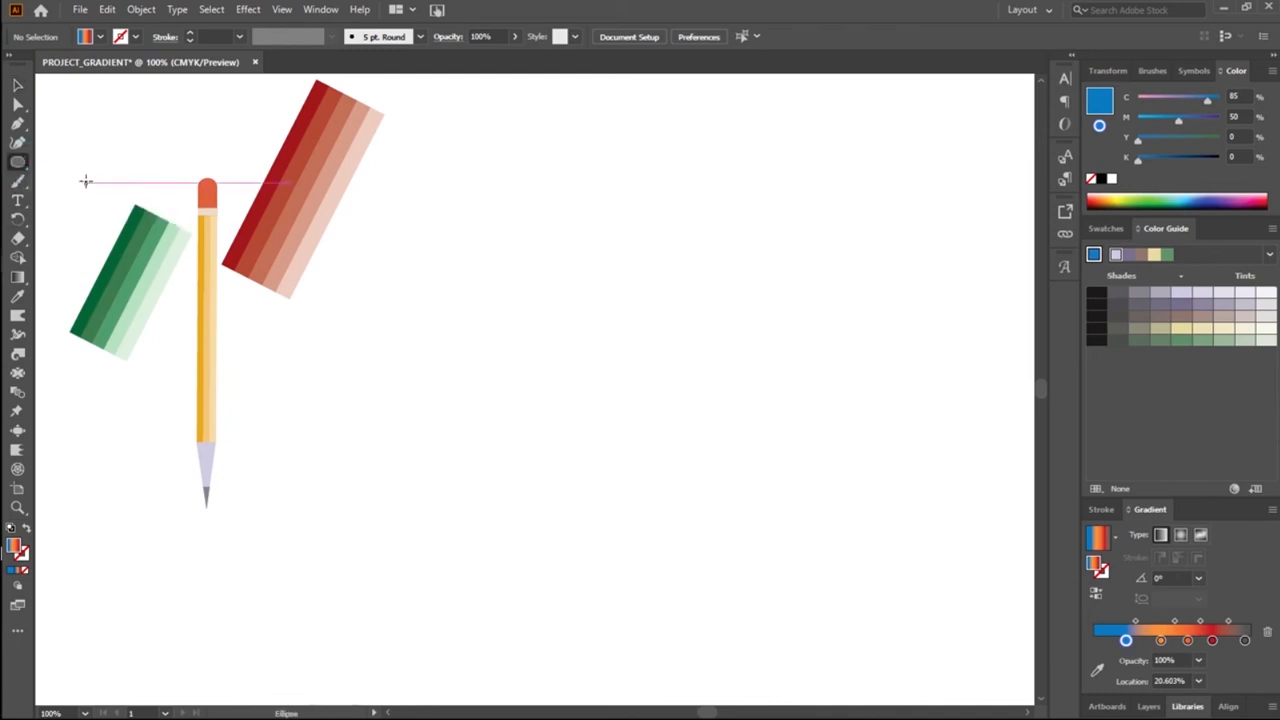
{"action": "left_click_drag", "start_coordinate": [509, 283], "coordinate": [711, 407]}
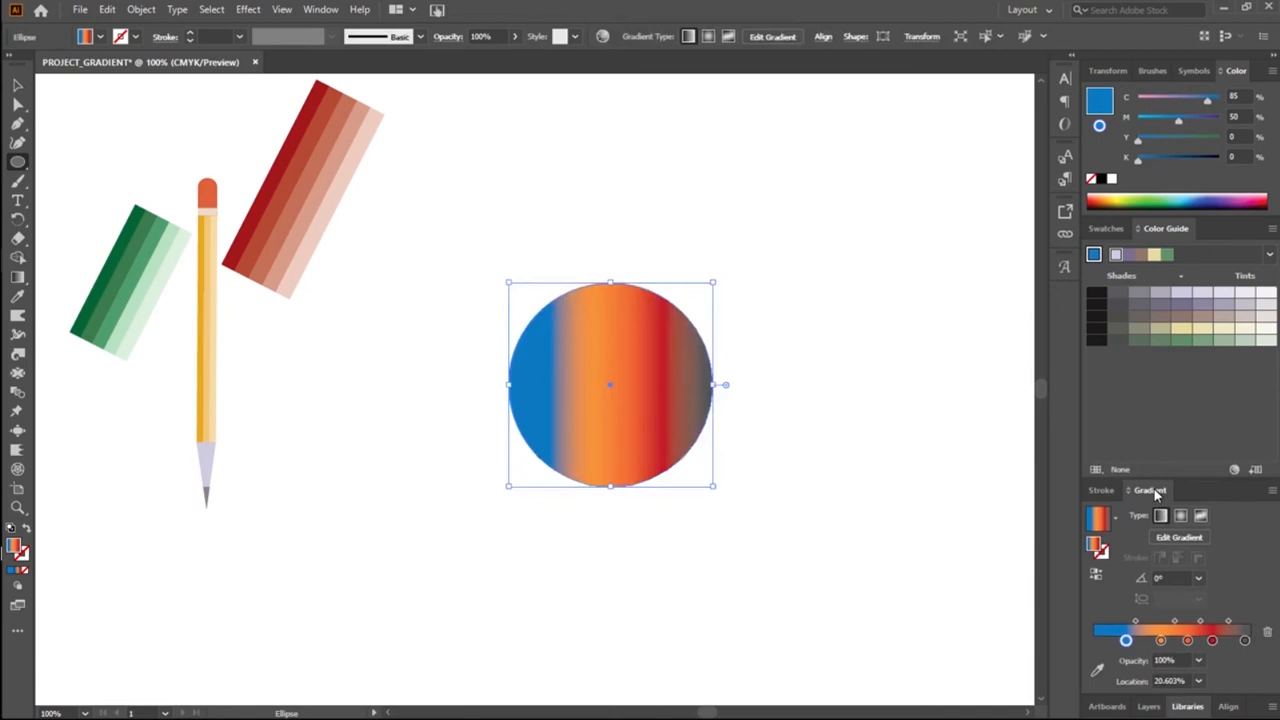
Step: Pick a base blue, give the circle the white-to-black gradient preset, and recolour its black stop with the blue from the Color Guide
{"action": "left_click", "coordinate": [1197, 203]}
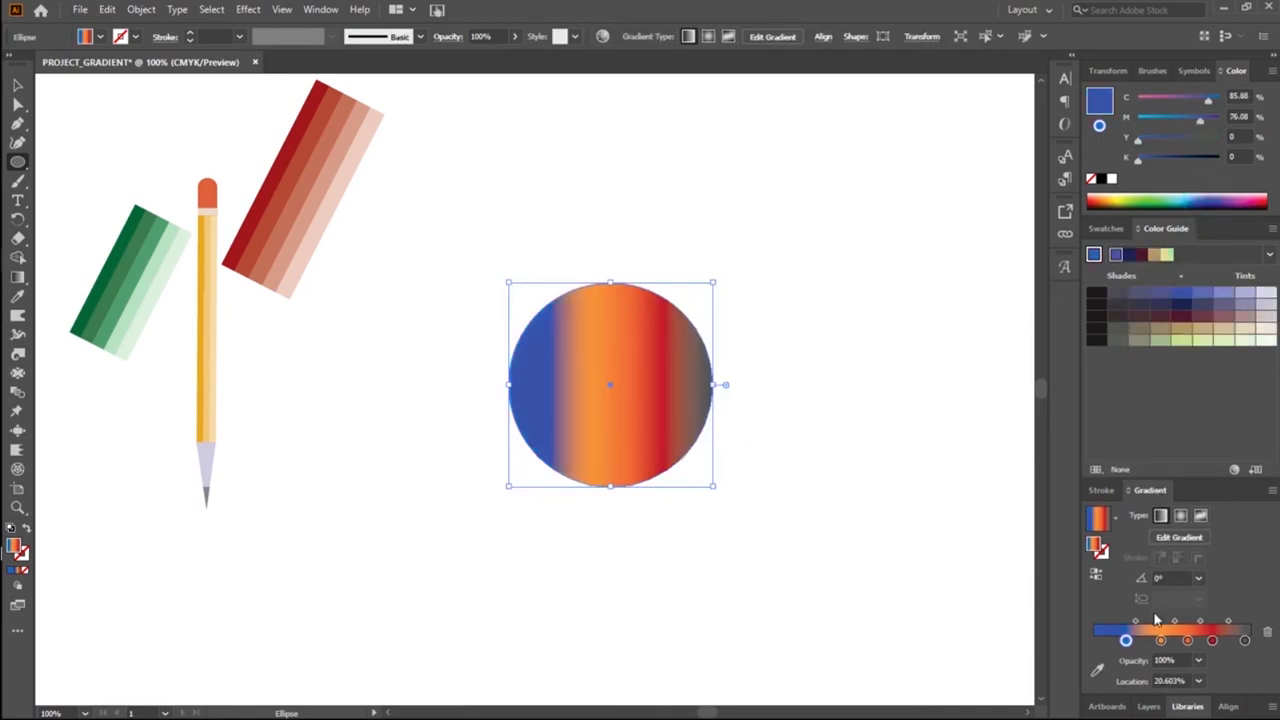
{"action": "left_click", "coordinate": [1116, 516]}
{"action": "left_click", "coordinate": [1019, 552]}
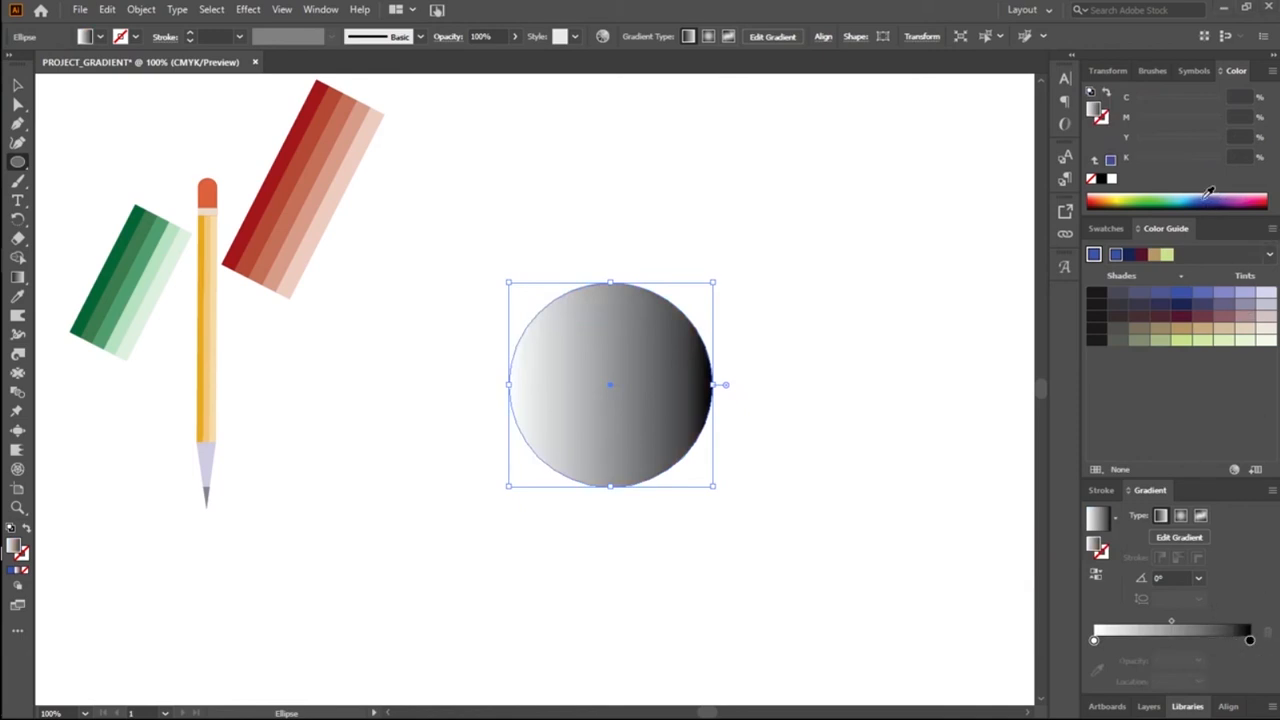
{"action": "left_click_drag", "start_coordinate": [1181, 292], "coordinate": [1250, 642]}
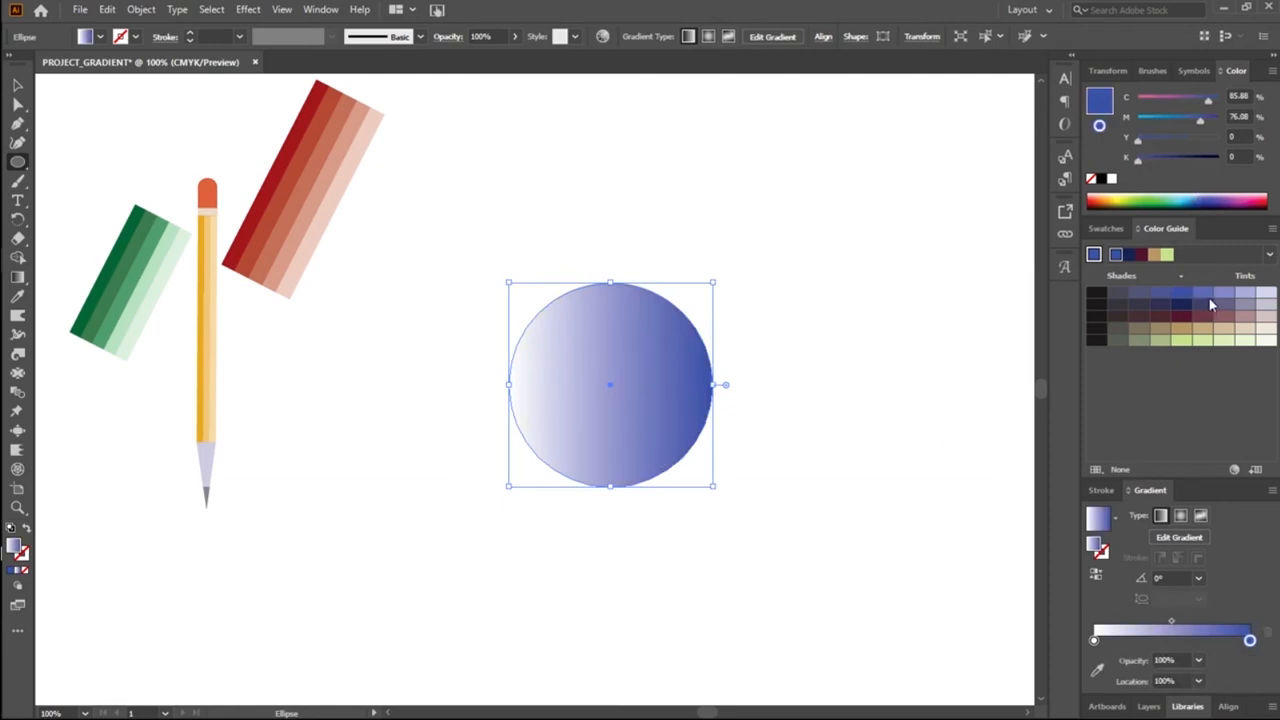
Step: Try a muted blue, a dark navy and a purplish blue on the circle's starting gradient stop
{"action": "left_click_drag", "start_coordinate": [1170, 300], "coordinate": [1096, 645]}
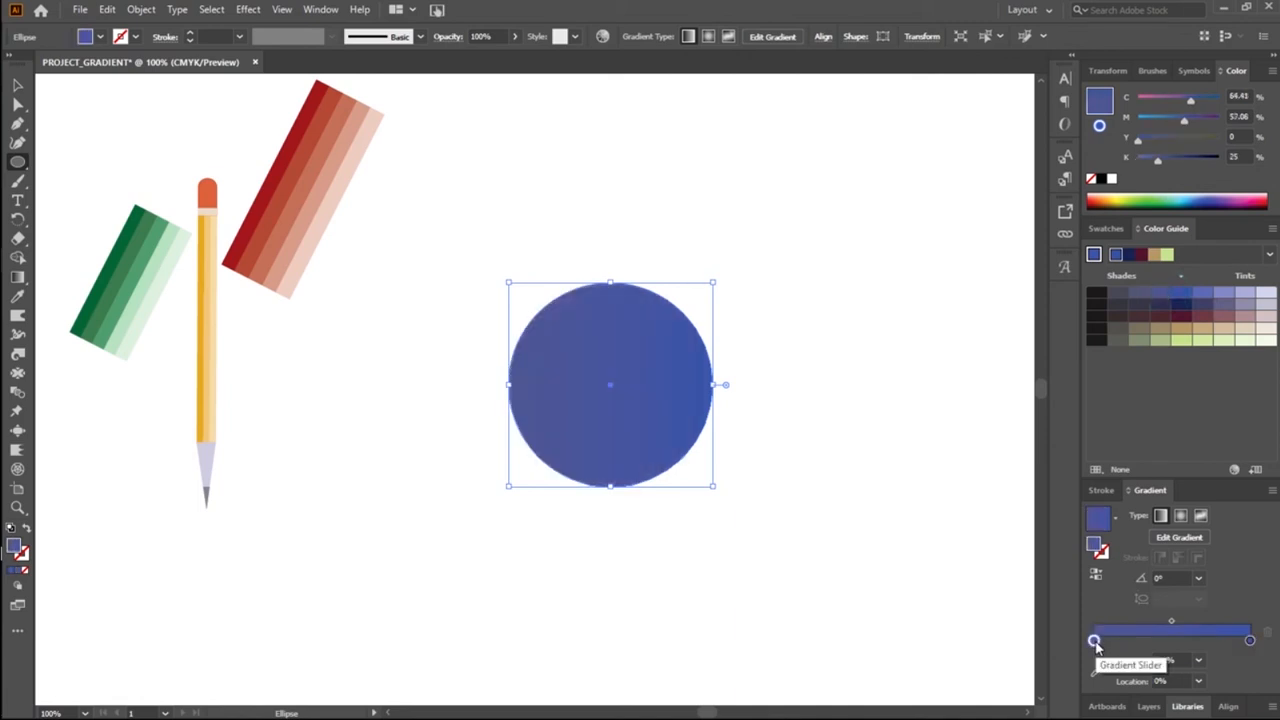
{"action": "left_click", "coordinate": [1206, 203]}
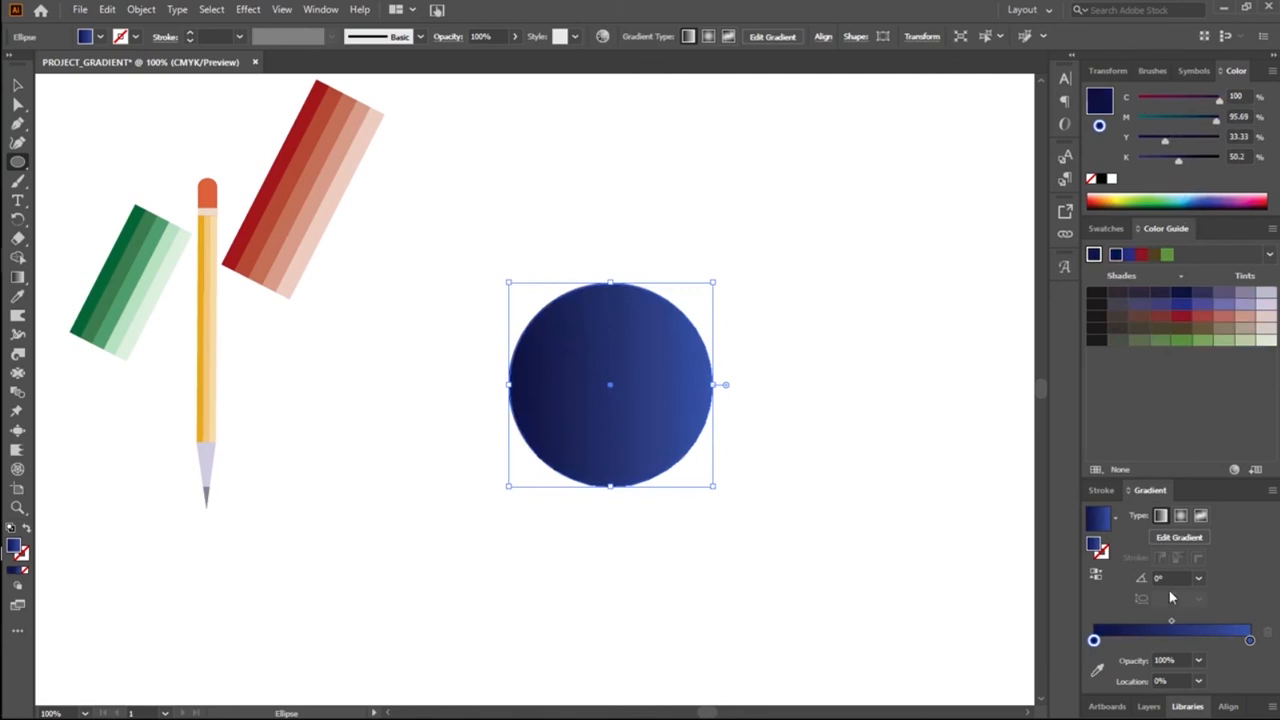
{"action": "left_click_drag", "start_coordinate": [1161, 304], "coordinate": [1094, 644]}
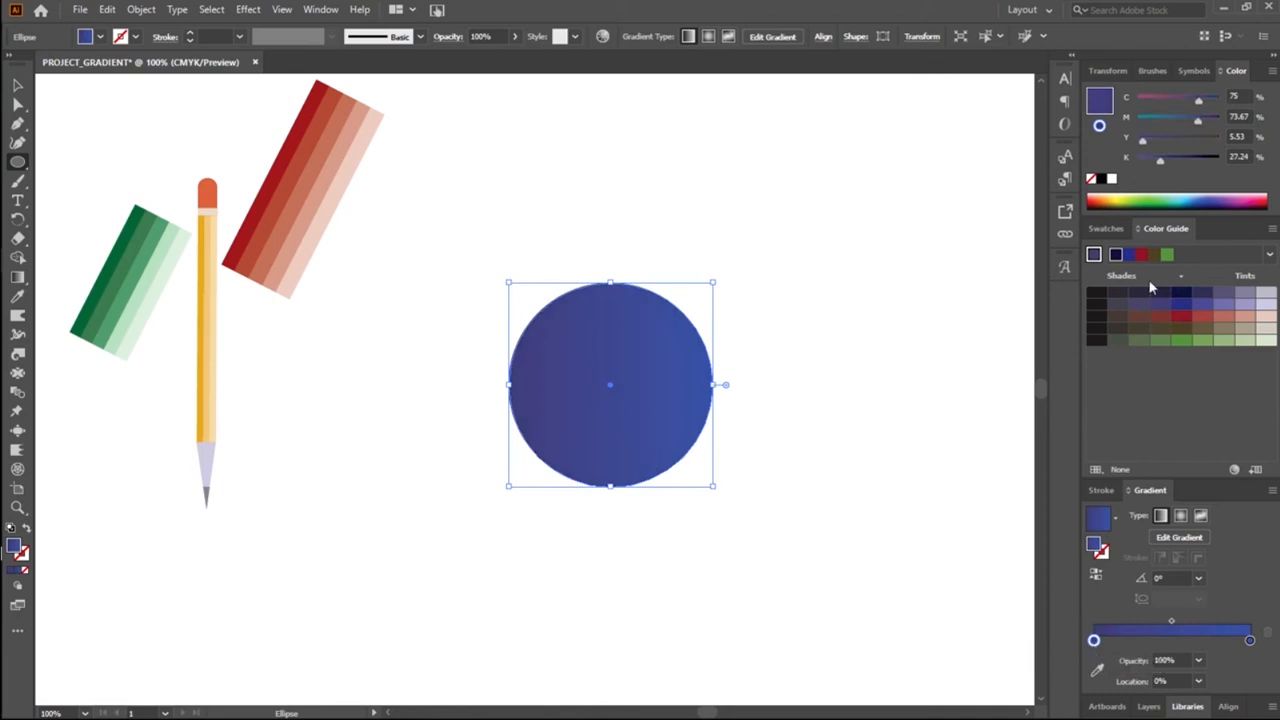
Step: Recolour the starting gradient stop with a lighter violet-blue tint from the Color Guide and lower its magenta to 8%
{"action": "left_click_drag", "start_coordinate": [1224, 304], "coordinate": [1094, 645]}
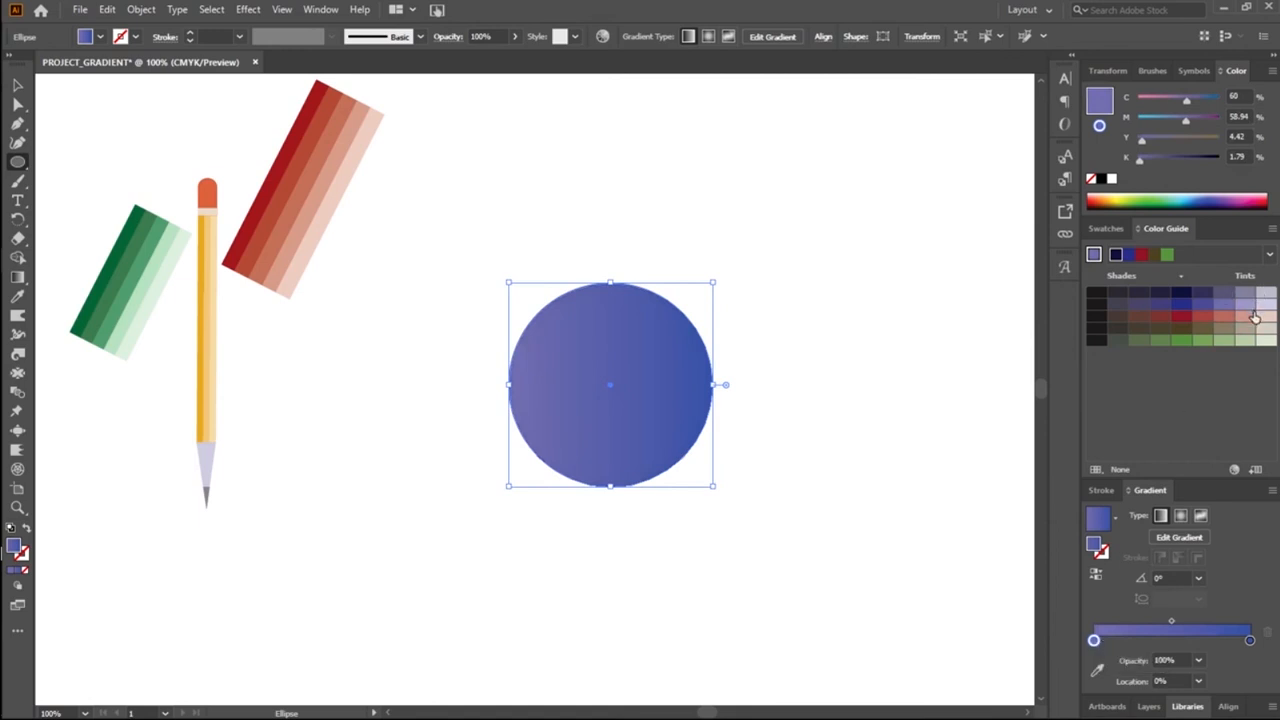
{"action": "left_click", "coordinate": [1175, 117]}
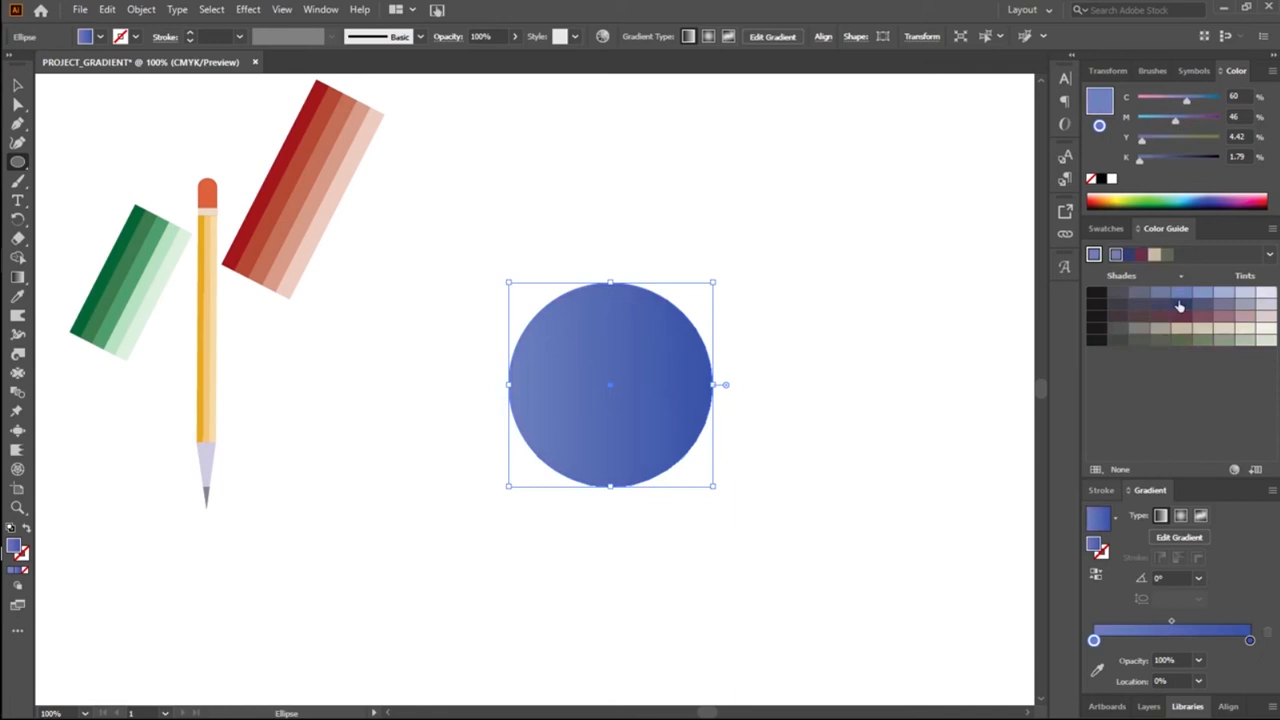
{"action": "left_click", "coordinate": [1155, 118]}
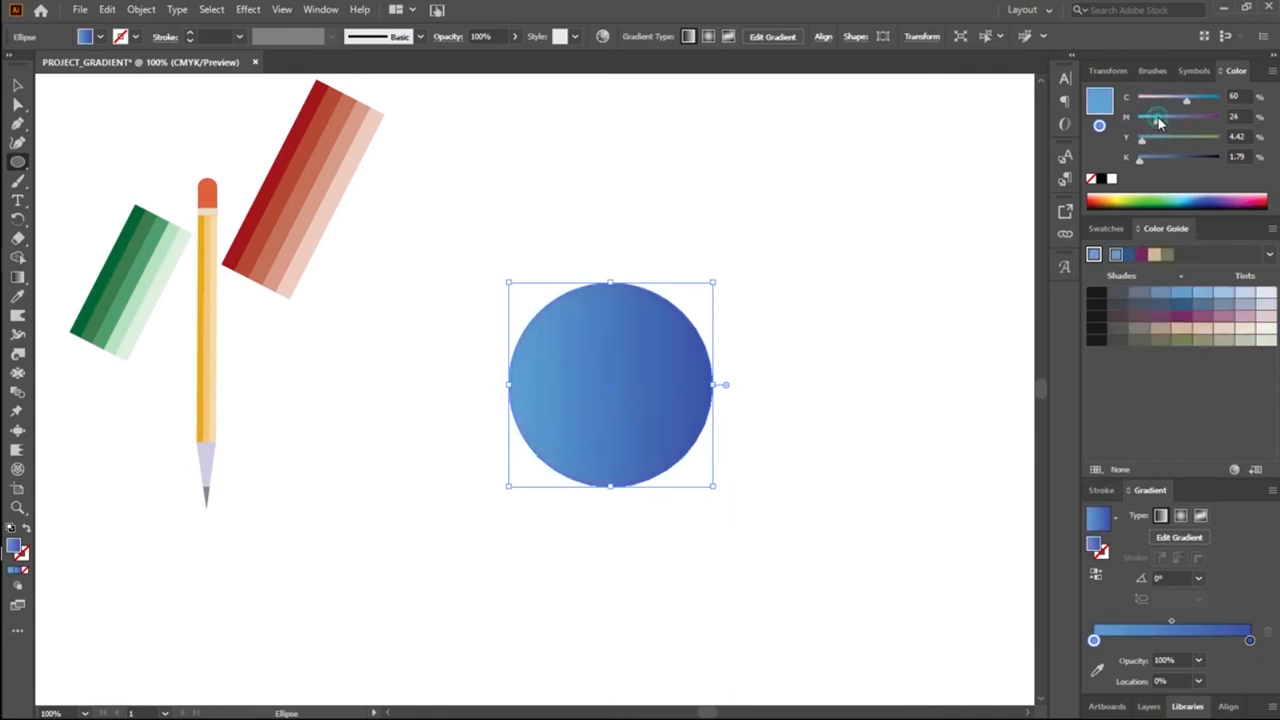
{"action": "left_click", "coordinate": [1151, 120]}
{"action": "left_click_drag", "start_coordinate": [1148, 126], "coordinate": [1143, 121]}
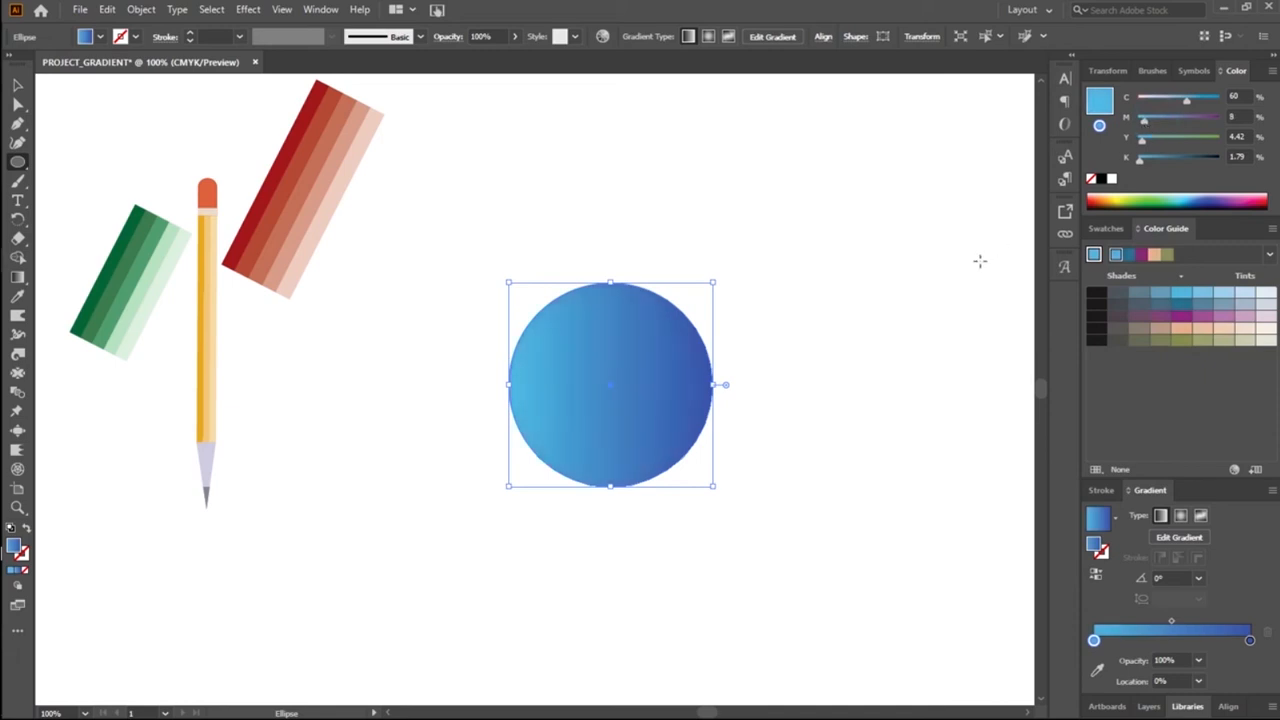
Step: Move the gradient circle slightly up and towards the pencil, and deselect it
{"action": "left_click", "coordinate": [19, 86]}
{"action": "left_click", "coordinate": [381, 453]}
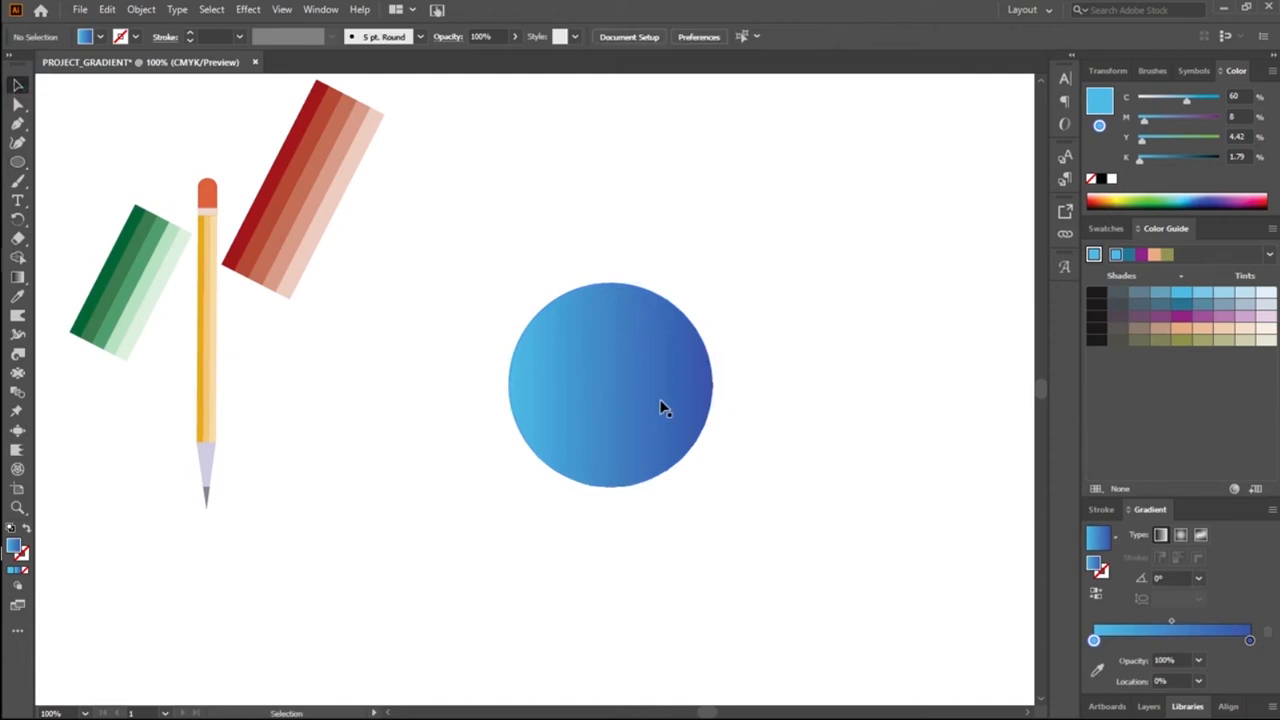
{"action": "left_click_drag", "start_coordinate": [640, 395], "coordinate": [600, 356]}
{"action": "left_click", "coordinate": [787, 418]}
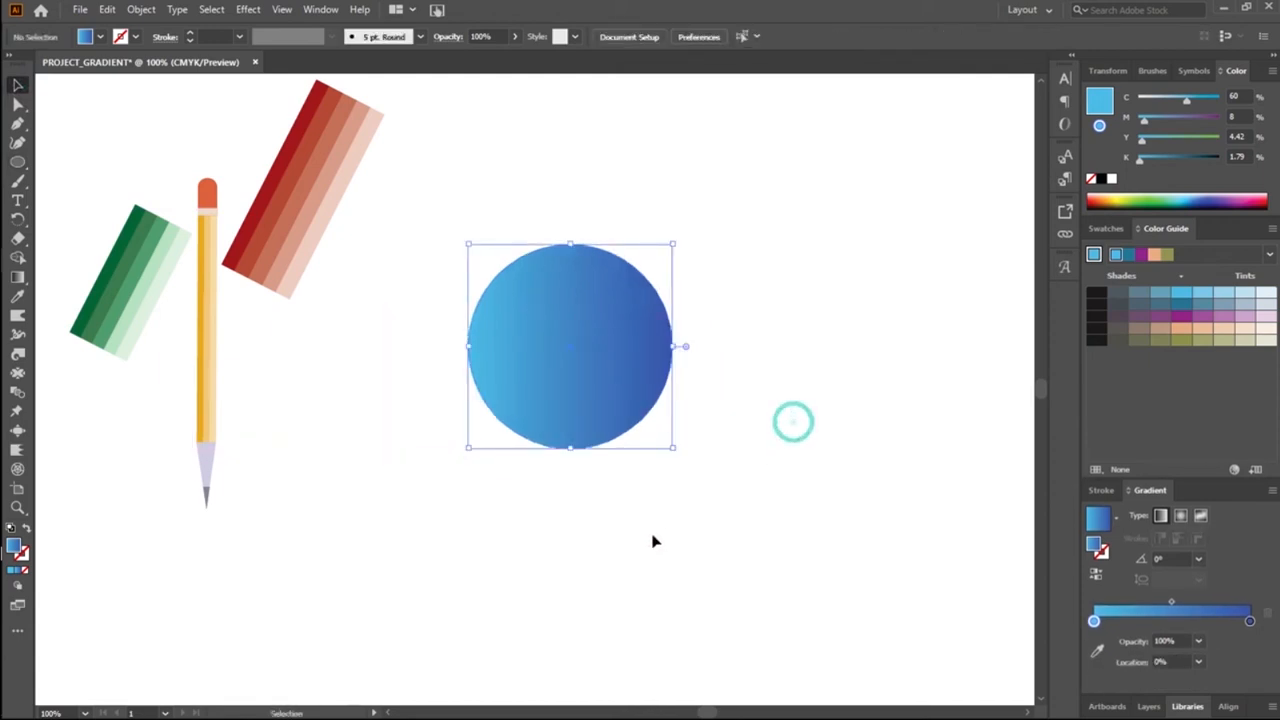
Step: Try filling the circle with a flat light-blue tint from the Color Guide, and restore its gradient fill
{"action": "left_click", "coordinate": [559, 392]}
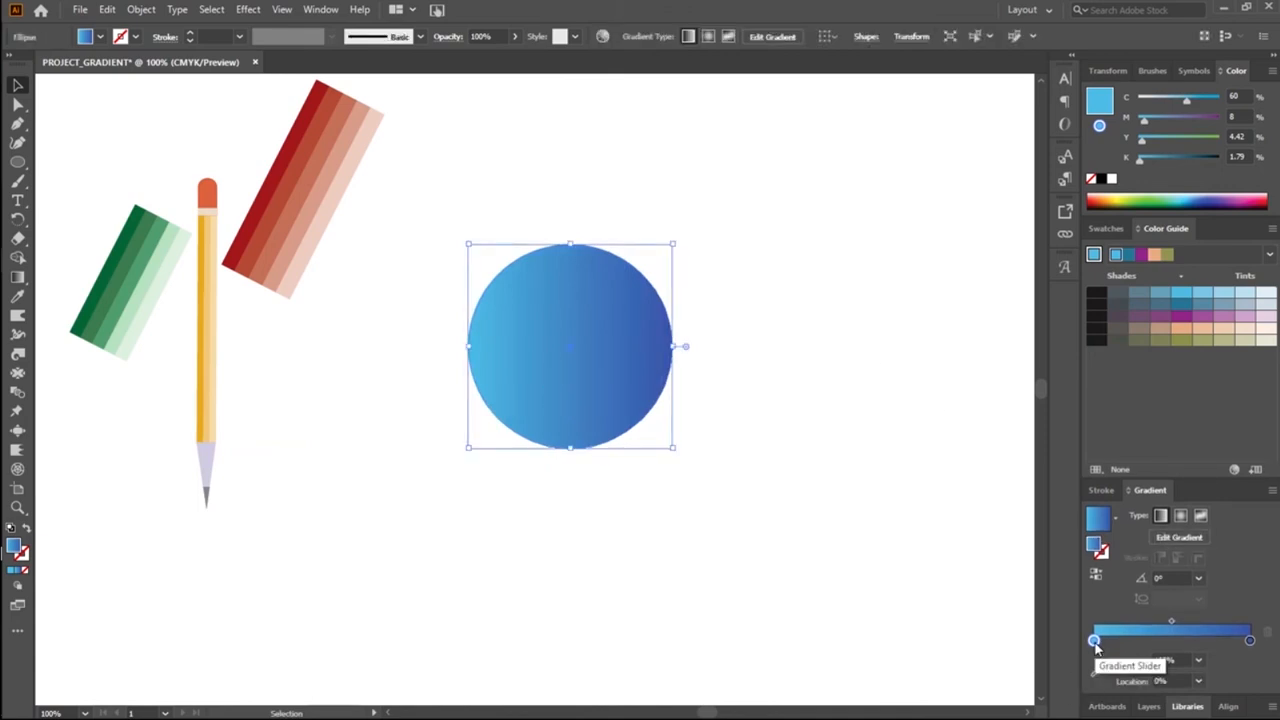
{"action": "left_click", "coordinate": [1217, 303]}
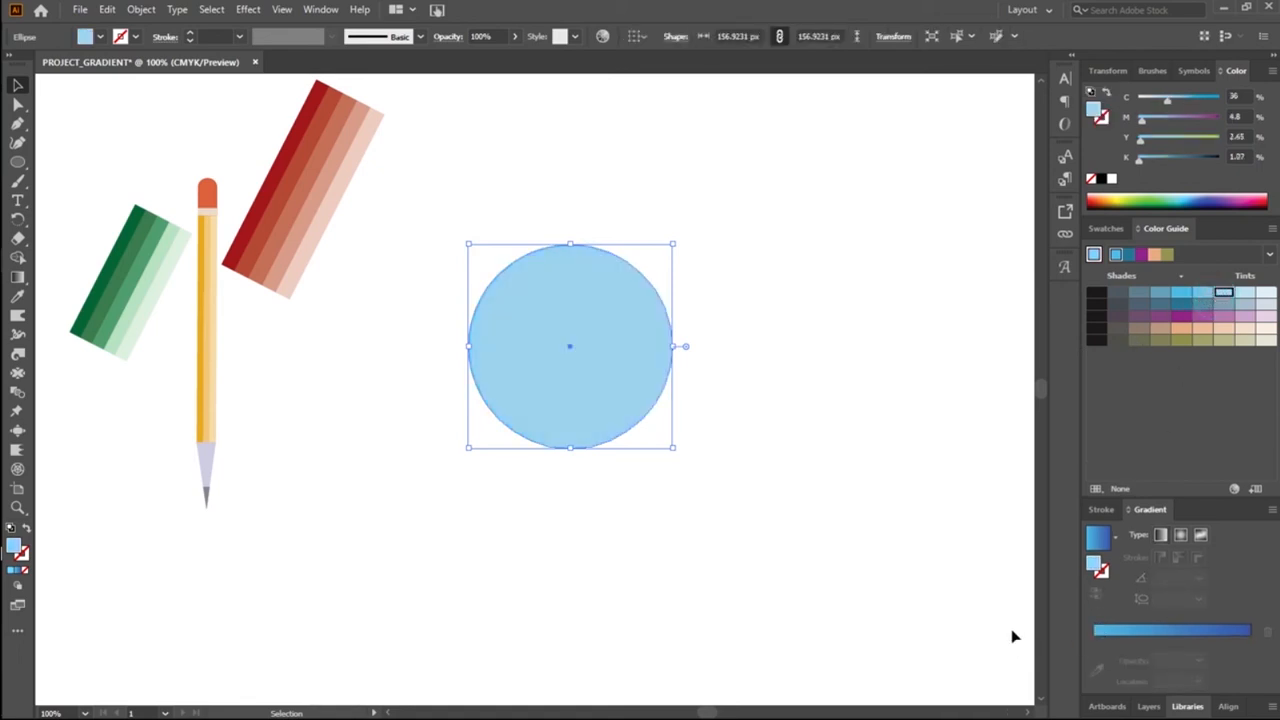
{"action": "key", "text": "period"}
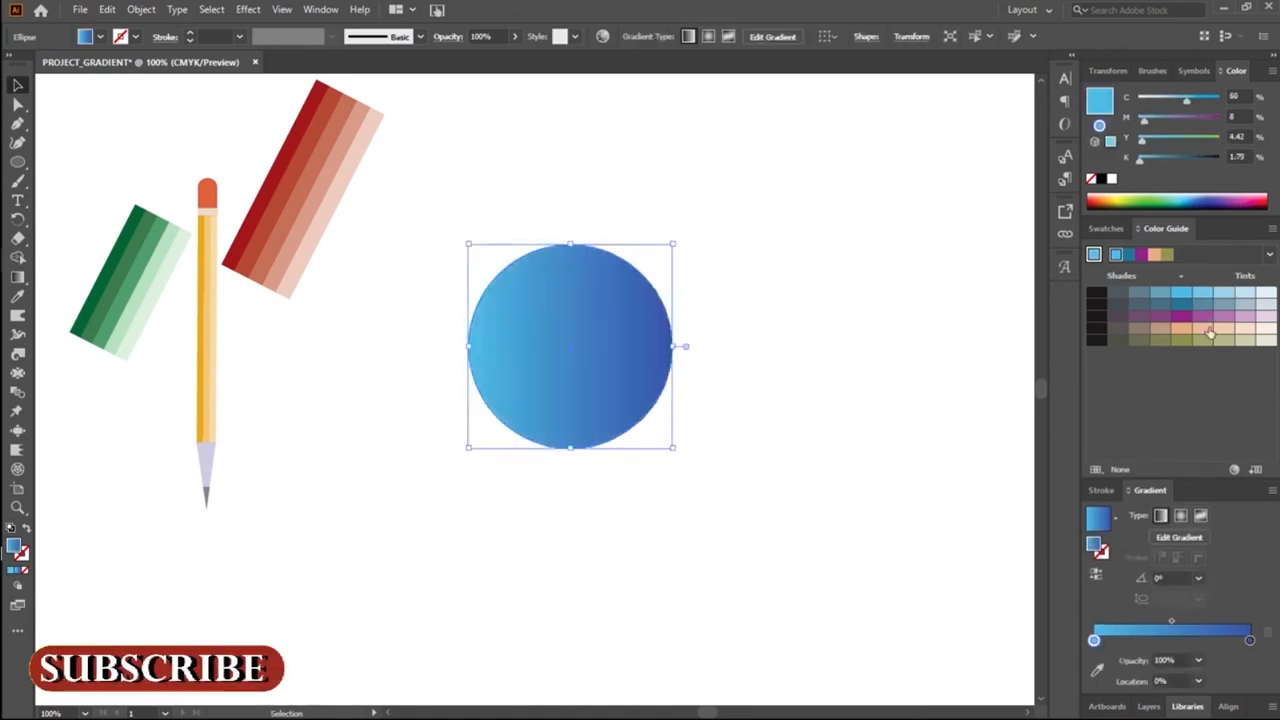
Step: Set the light-blue gradient stop's cyan to 82% and delete the extra stop added near the gradient's start
{"action": "left_click", "coordinate": [1095, 641]}
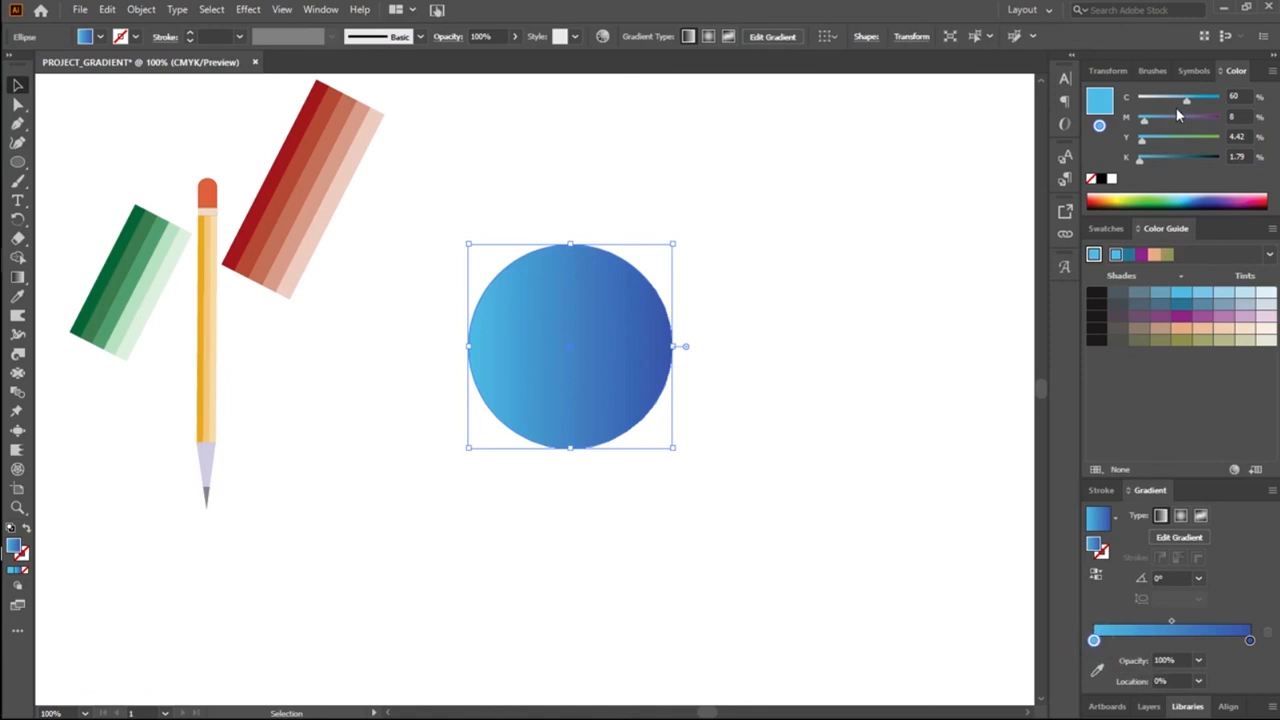
{"action": "mouse_move", "coordinate": [1195, 107]}
{"action": "left_mouse_down"}
{"action": "mouse_move", "coordinate": [1183, 108]}
{"action": "mouse_move", "coordinate": [1211, 111]}
{"action": "left_mouse_up"}
{"action": "left_click_drag", "start_coordinate": [1098, 640], "coordinate": [1125, 641]}
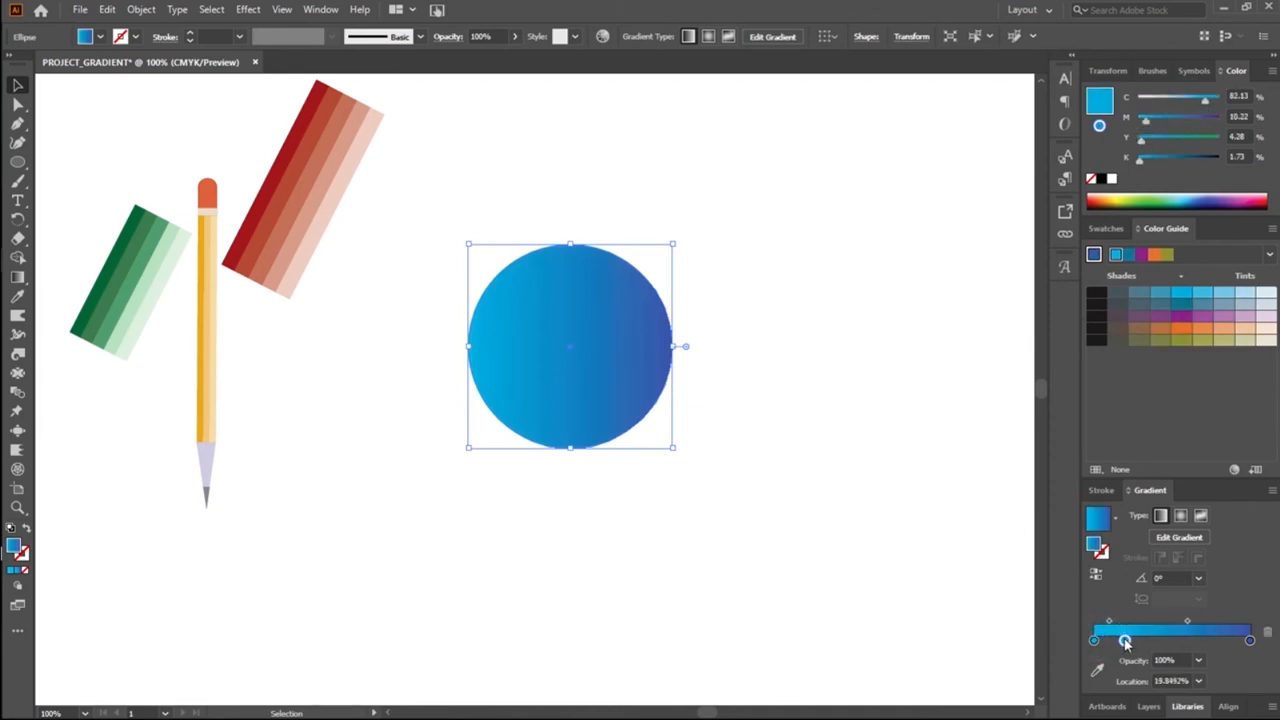
{"action": "left_click", "coordinate": [1265, 635]}
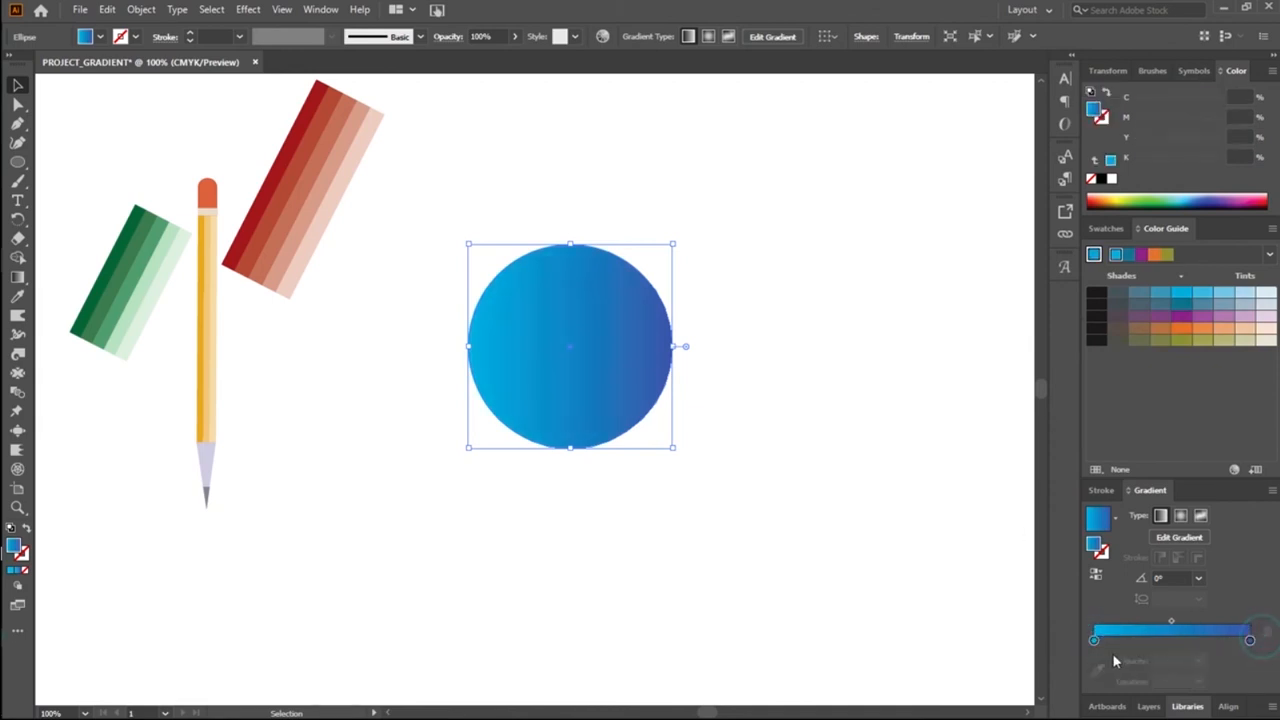
Step: Adjust the circle's gradient blend, placing the light-blue stop at about 28% with the midpoint halfway to the dark stop
{"action": "left_click_drag", "start_coordinate": [1097, 643], "coordinate": [1147, 650]}
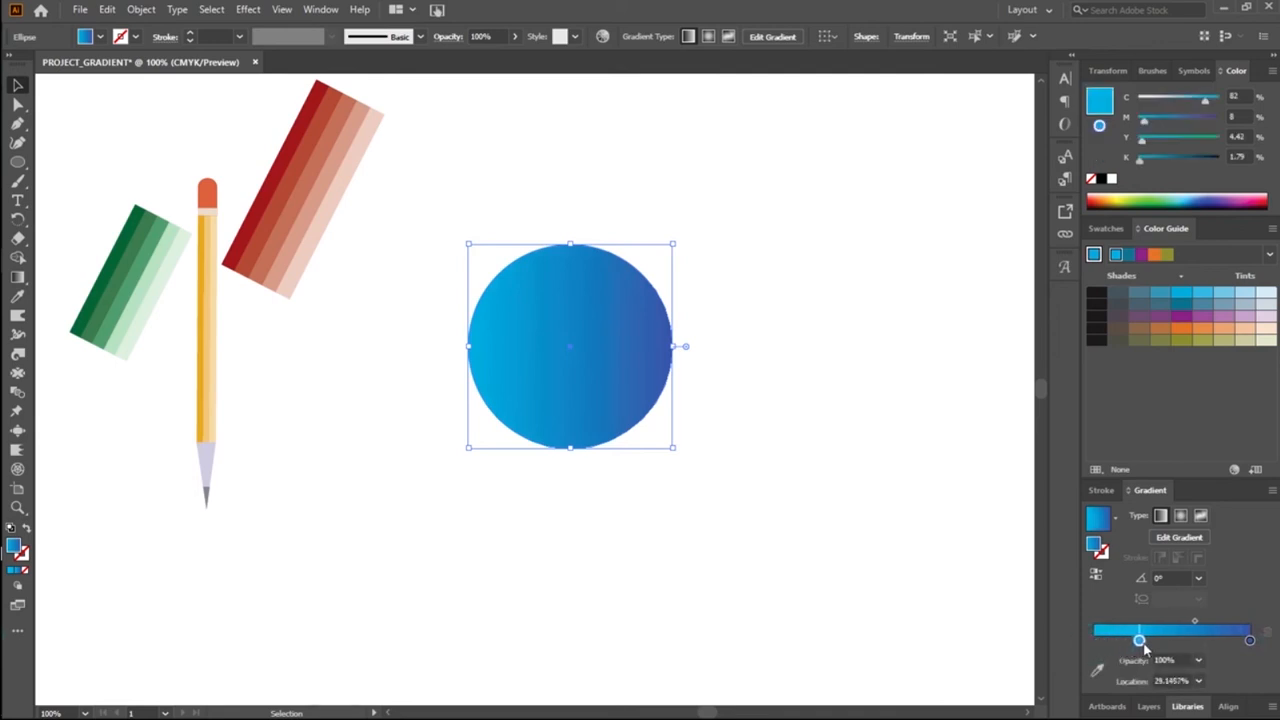
{"action": "left_click_drag", "start_coordinate": [1194, 623], "coordinate": [1179, 622]}
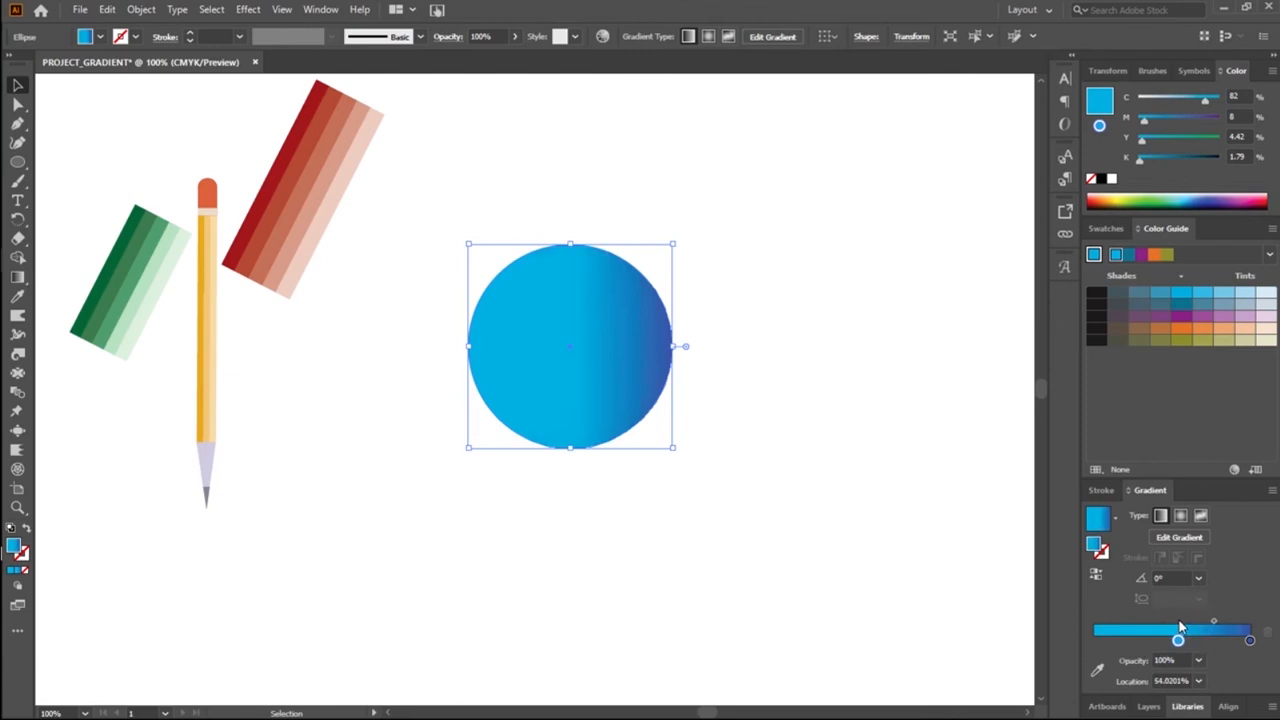
{"action": "left_click_drag", "start_coordinate": [1177, 640], "coordinate": [1152, 640]}
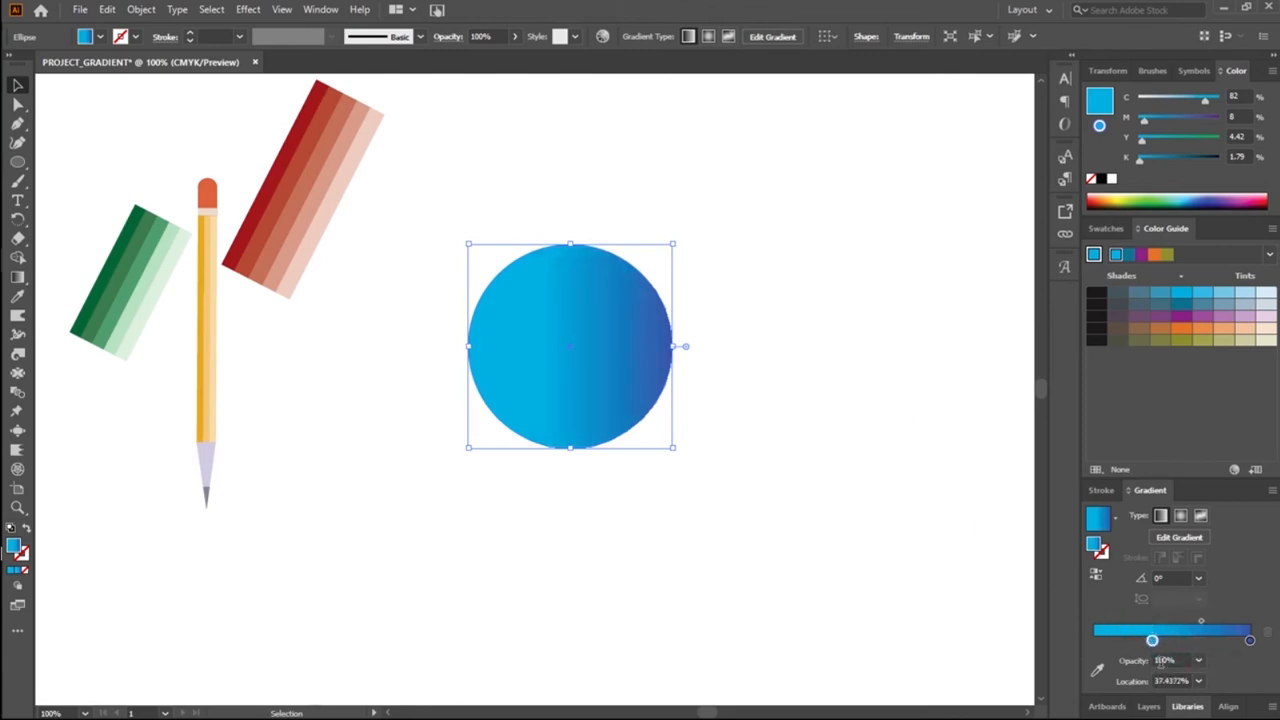
{"action": "left_click_drag", "start_coordinate": [1203, 621], "coordinate": [1182, 619]}
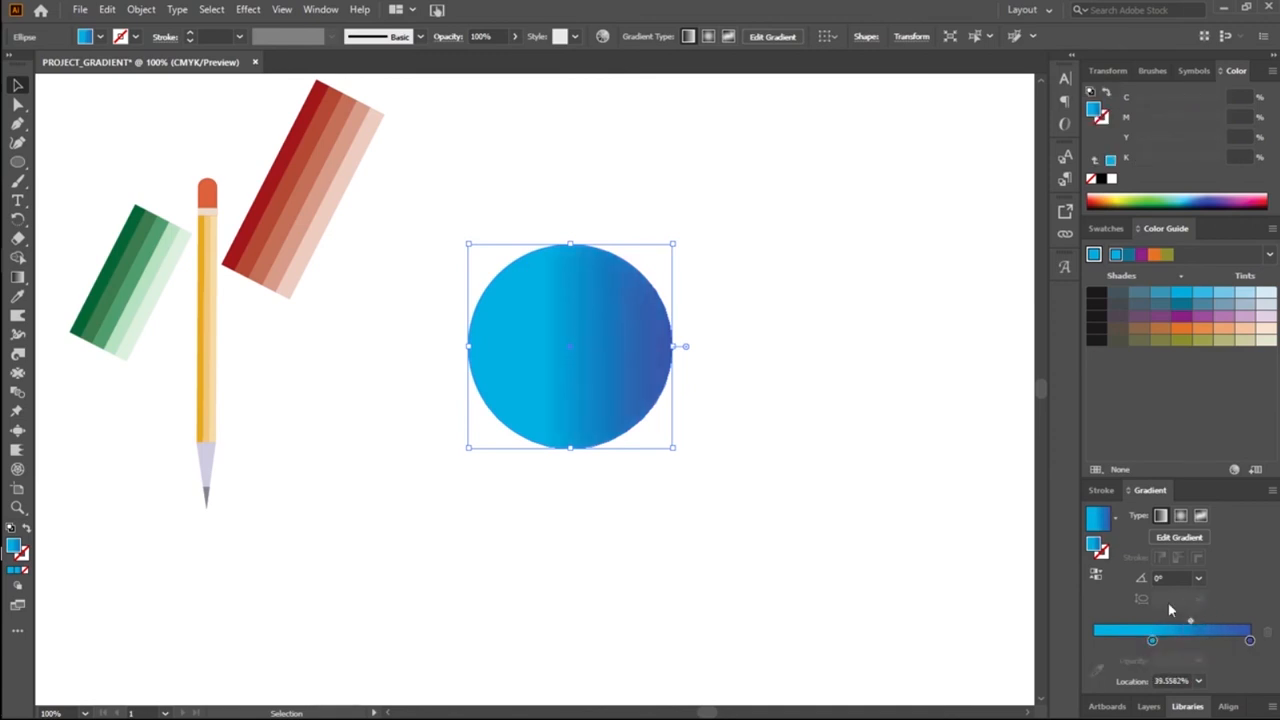
{"action": "left_click_drag", "start_coordinate": [1191, 624], "coordinate": [1202, 627]}
{"action": "left_click_drag", "start_coordinate": [1154, 641], "coordinate": [1140, 640]}
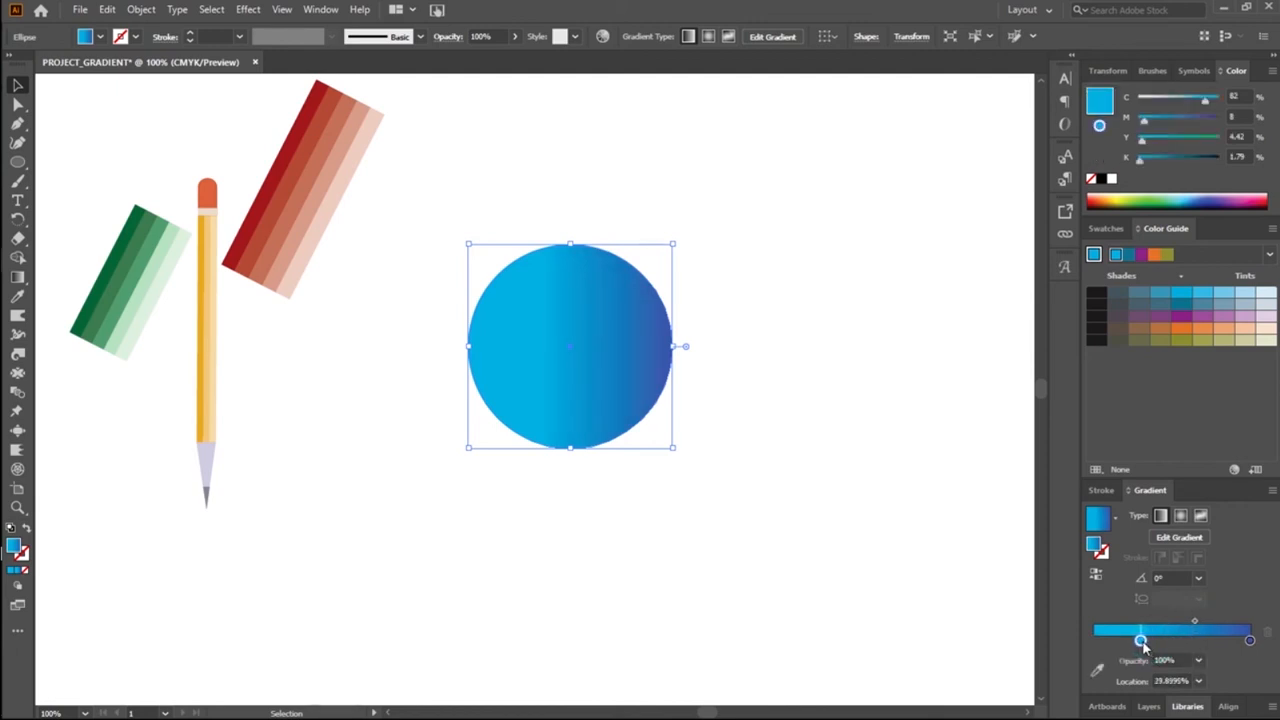
{"action": "left_click_drag", "start_coordinate": [1140, 641], "coordinate": [1146, 642]}
{"action": "left_click_drag", "start_coordinate": [1147, 642], "coordinate": [1138, 641]}
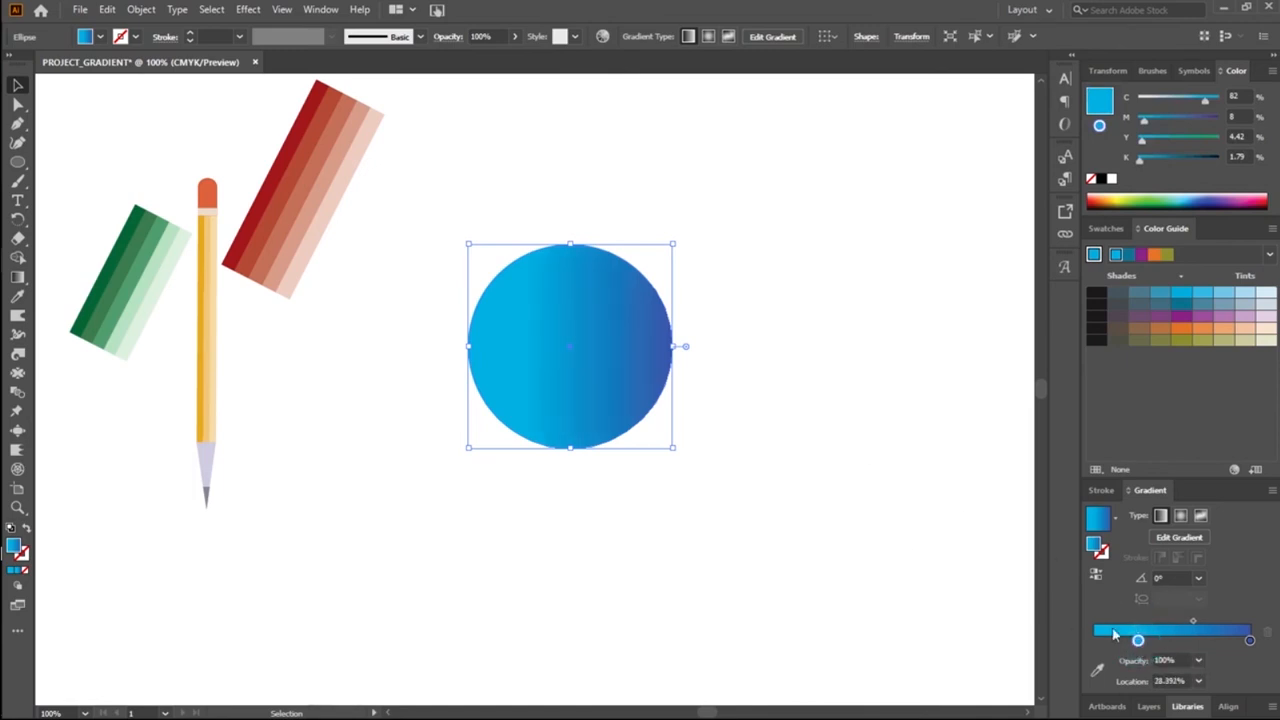
{"action": "left_click", "coordinate": [790, 389]}
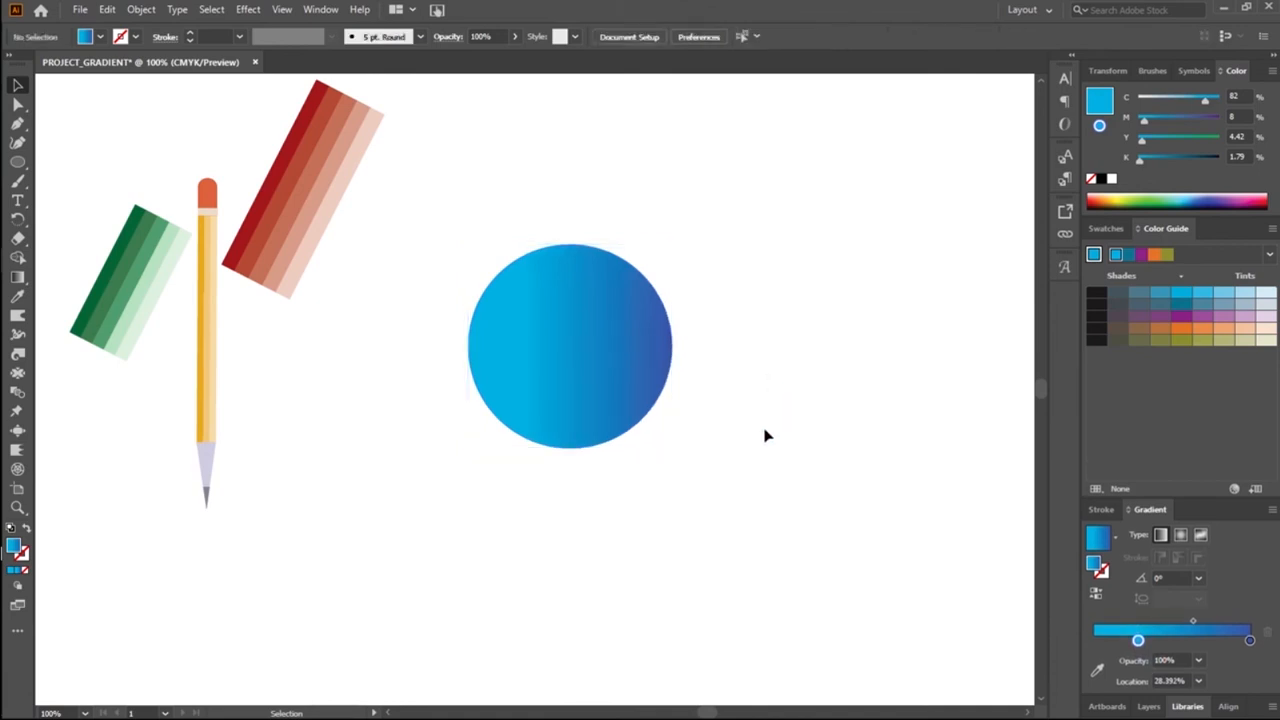
Step: Duplicate the gradient circle, centre the copy over the original and resize it to about 147 px
{"action": "left_click", "coordinate": [625, 413]}
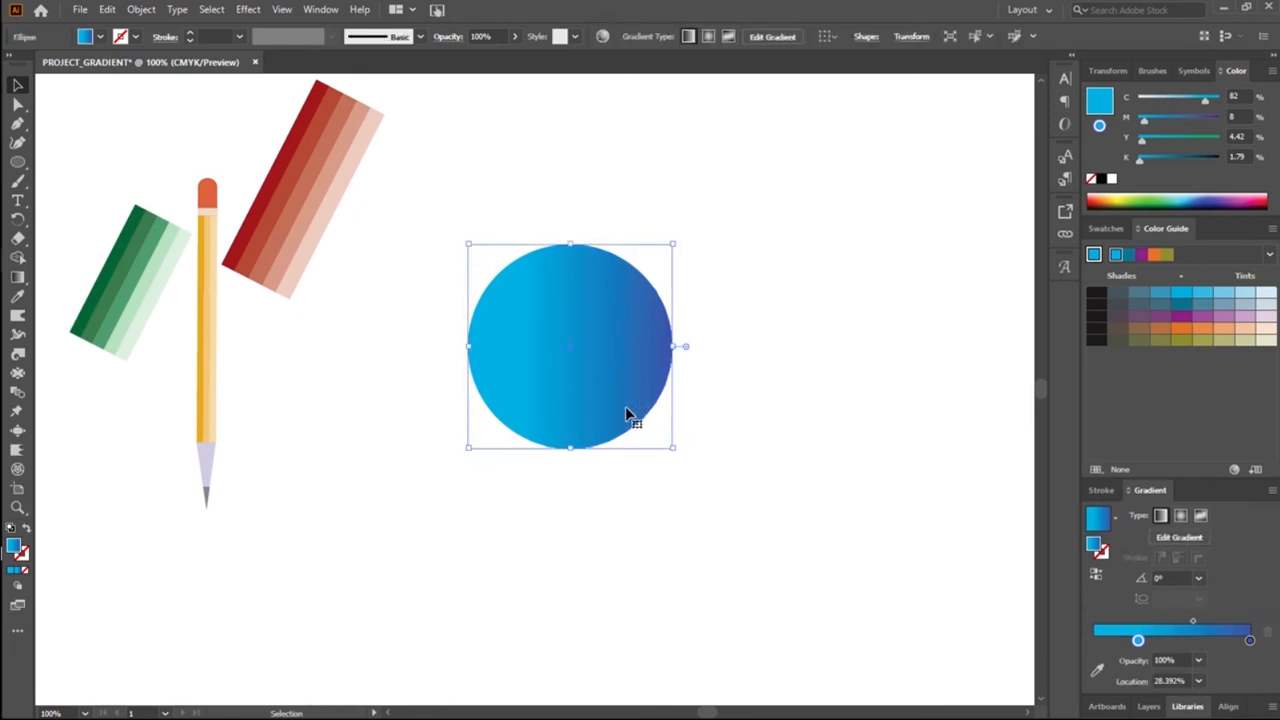
{"action": "left_click_drag", "start_coordinate": [625, 413], "coordinate": [655, 419]}
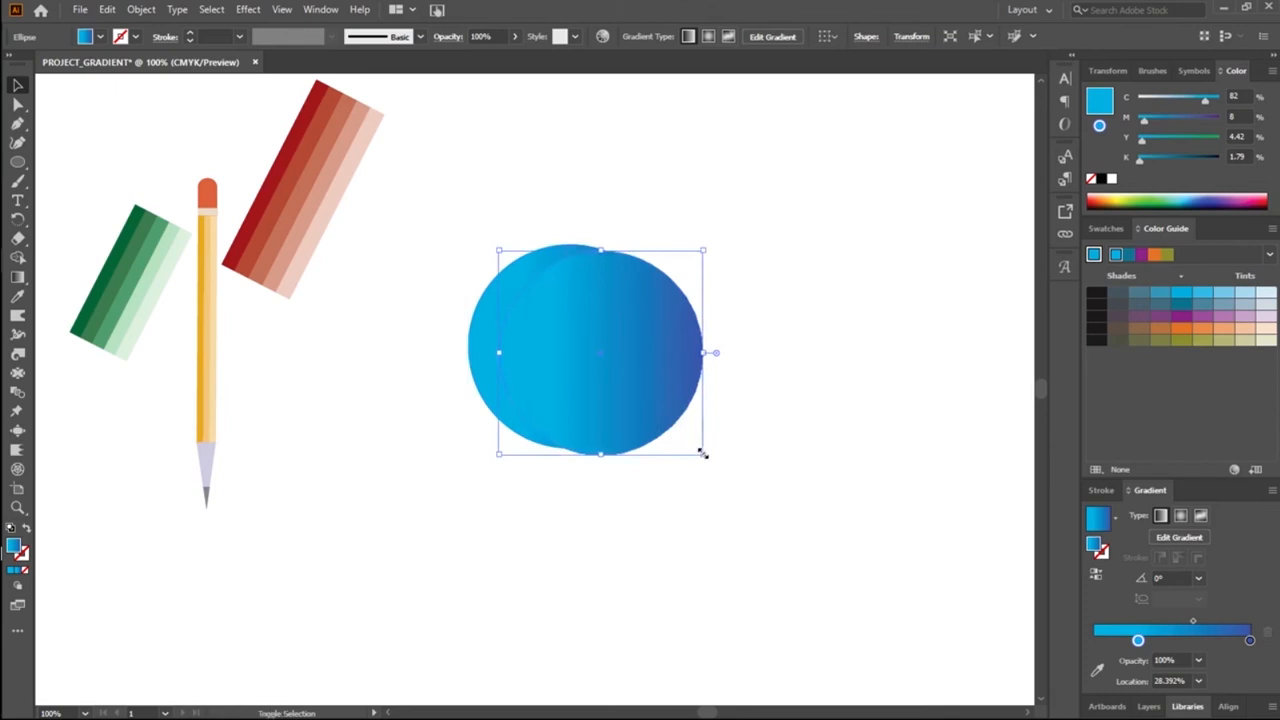
{"action": "left_click_drag", "start_coordinate": [702, 452], "coordinate": [678, 443]}
{"action": "left_click_drag", "start_coordinate": [625, 376], "coordinate": [593, 373]}
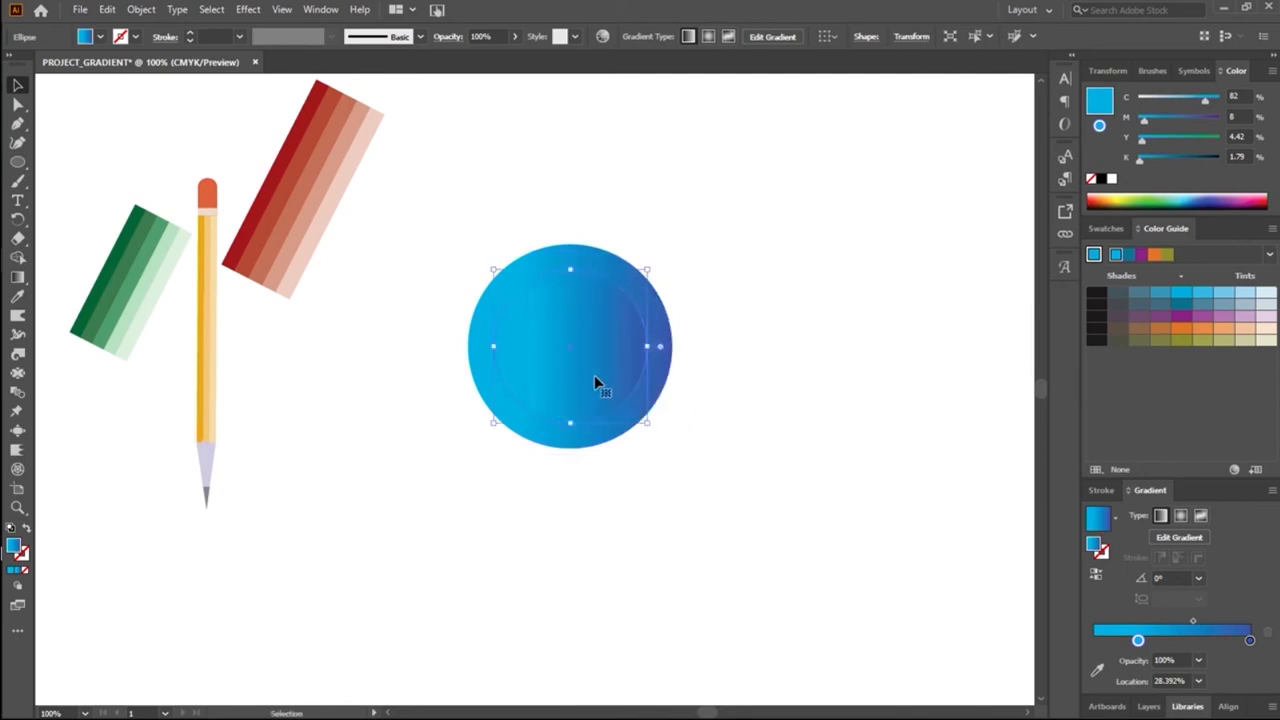
{"action": "left_click_drag", "start_coordinate": [651, 426], "coordinate": [665, 445]}
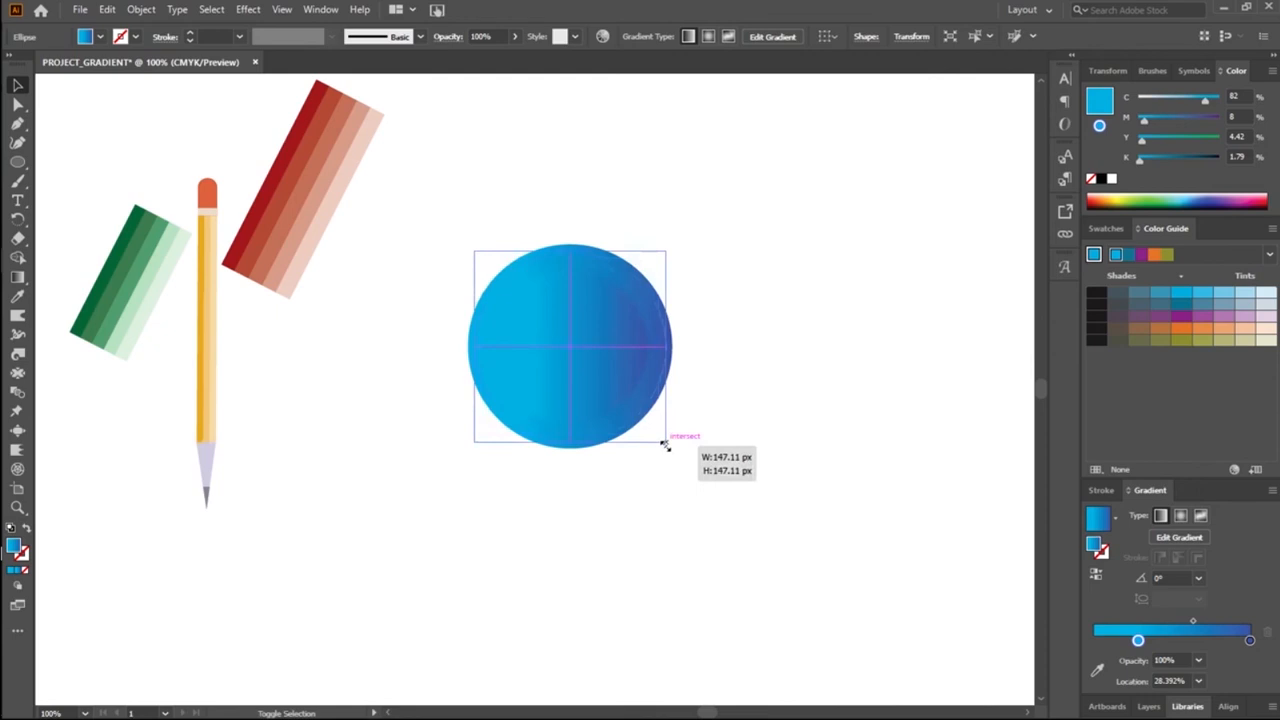
Step: Reverse the gradient on the resized inner circle copy so it runs opposite to the circle behind it
{"action": "left_click_drag", "start_coordinate": [665, 445], "coordinate": [663, 440]}
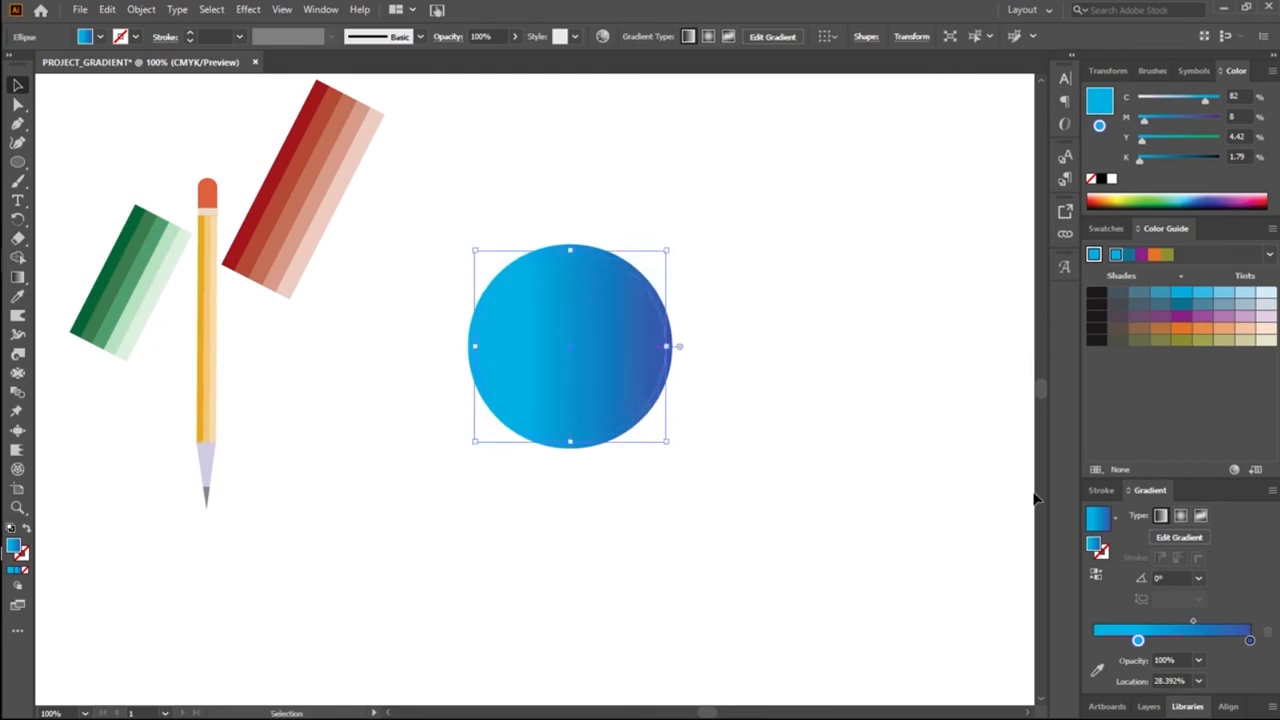
{"action": "left_click", "coordinate": [1096, 575]}
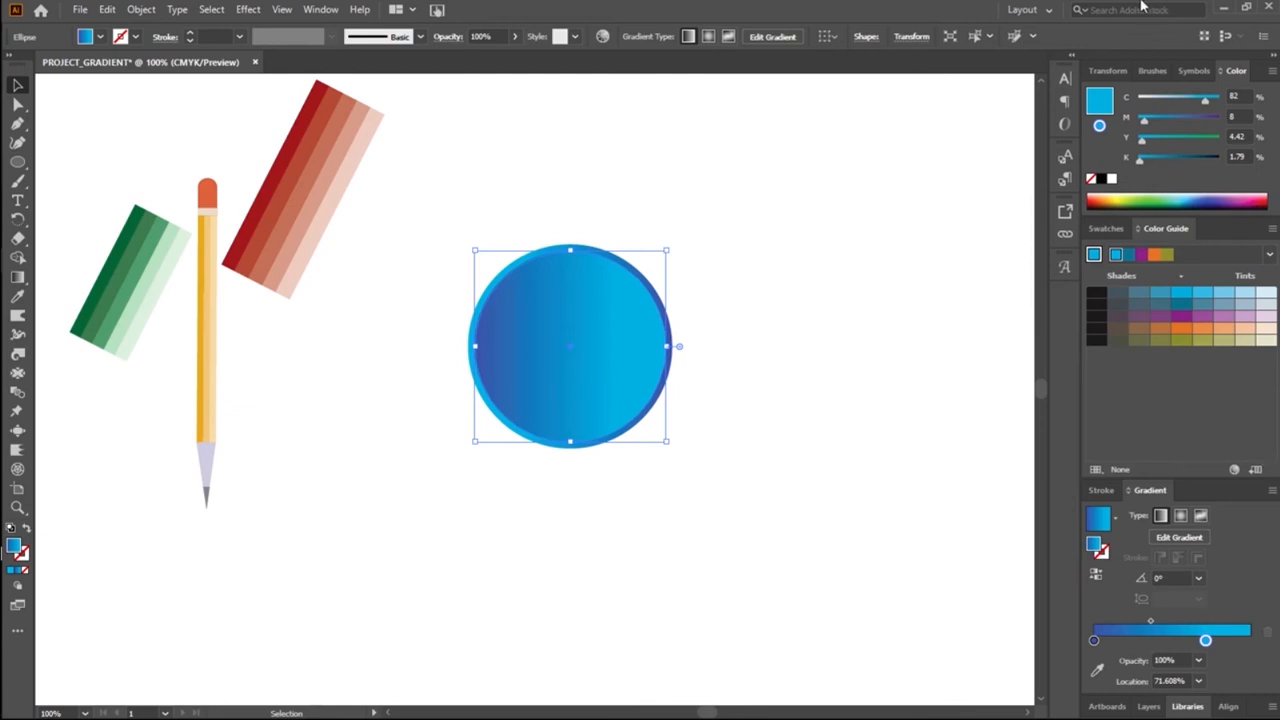
{"action": "left_click", "coordinate": [106, 106]}
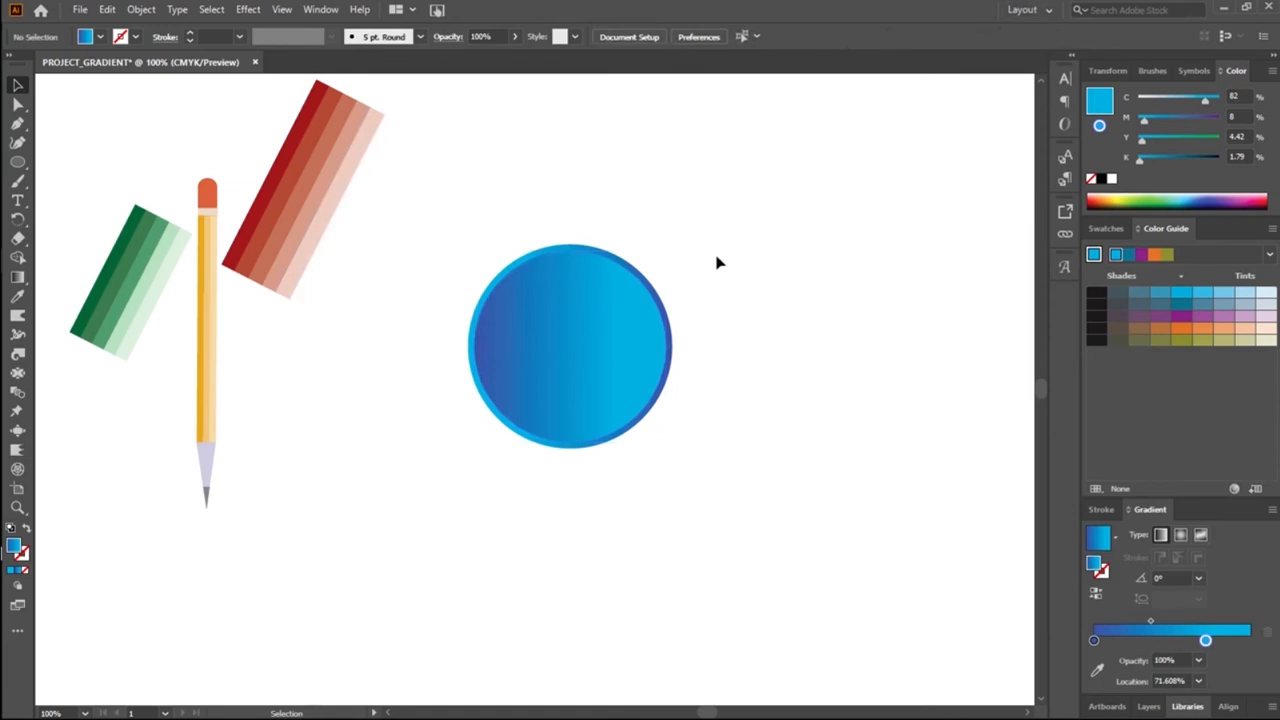
Step: Undo the gradient reversal, resizing and centring of the inner circle copy, and restore the resized, centred copy with its unreversed gradient
{"action": "key", "text": "ctrl+z"}
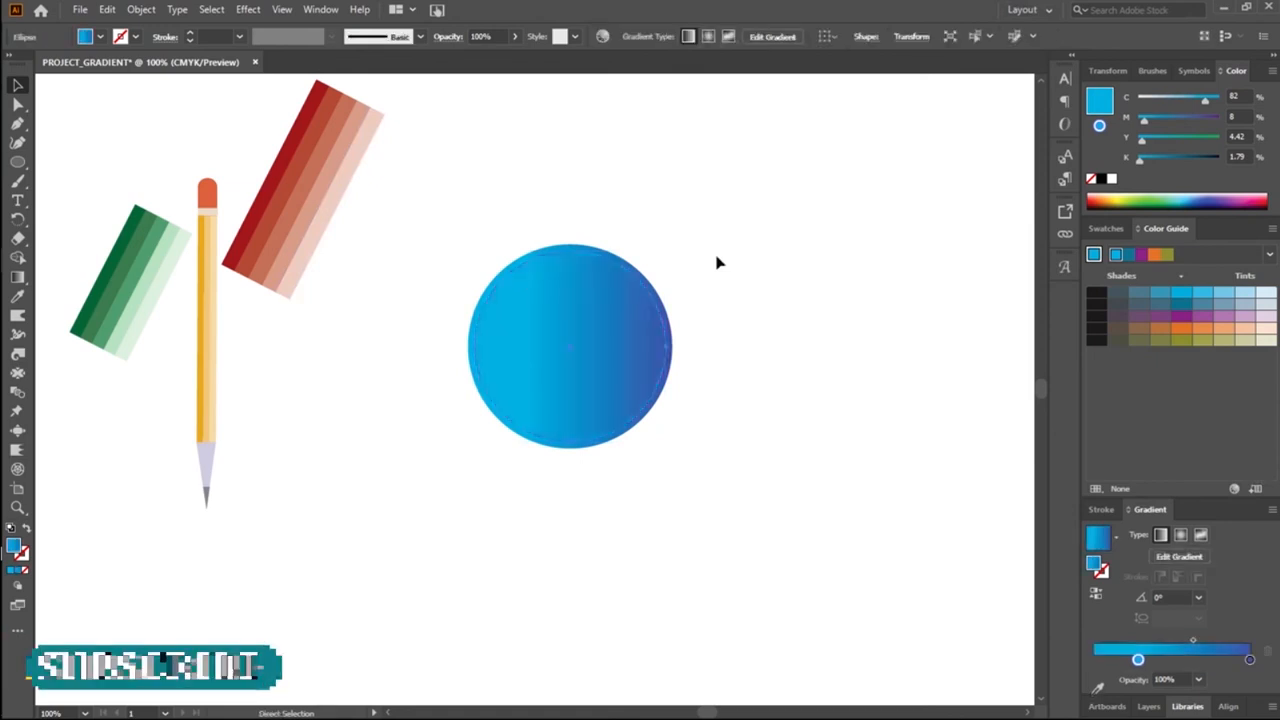
{"action": "key", "text": "v"}
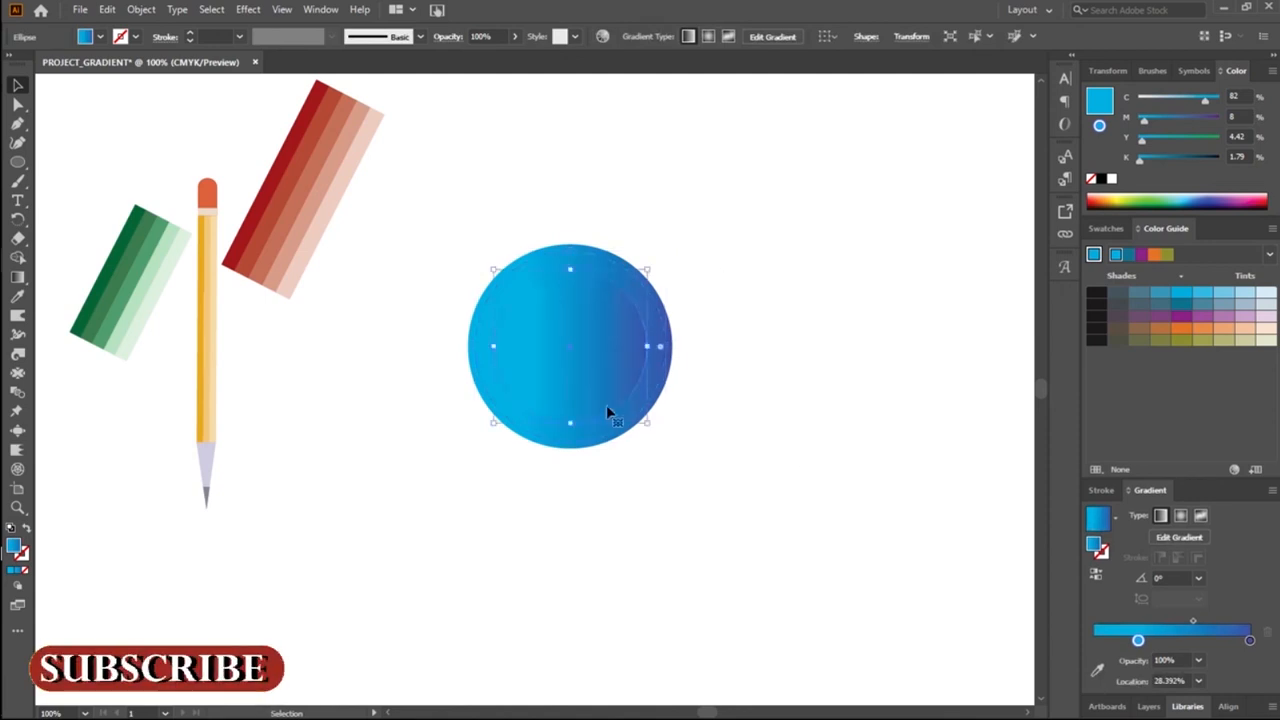
{"action": "key", "text": "ctrl+z"}
{"action": "key", "text": "ctrl+z"}
{"action": "key", "text": "ctrl+z"}
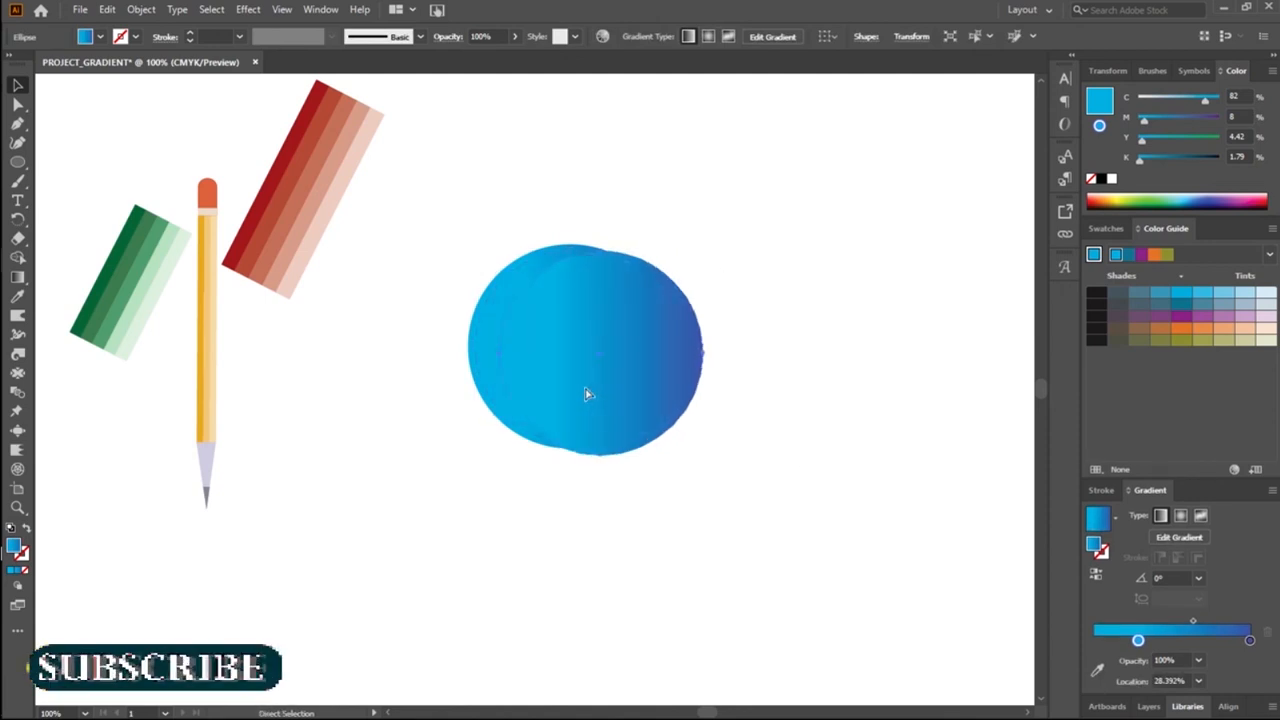
{"action": "key", "text": "v"}
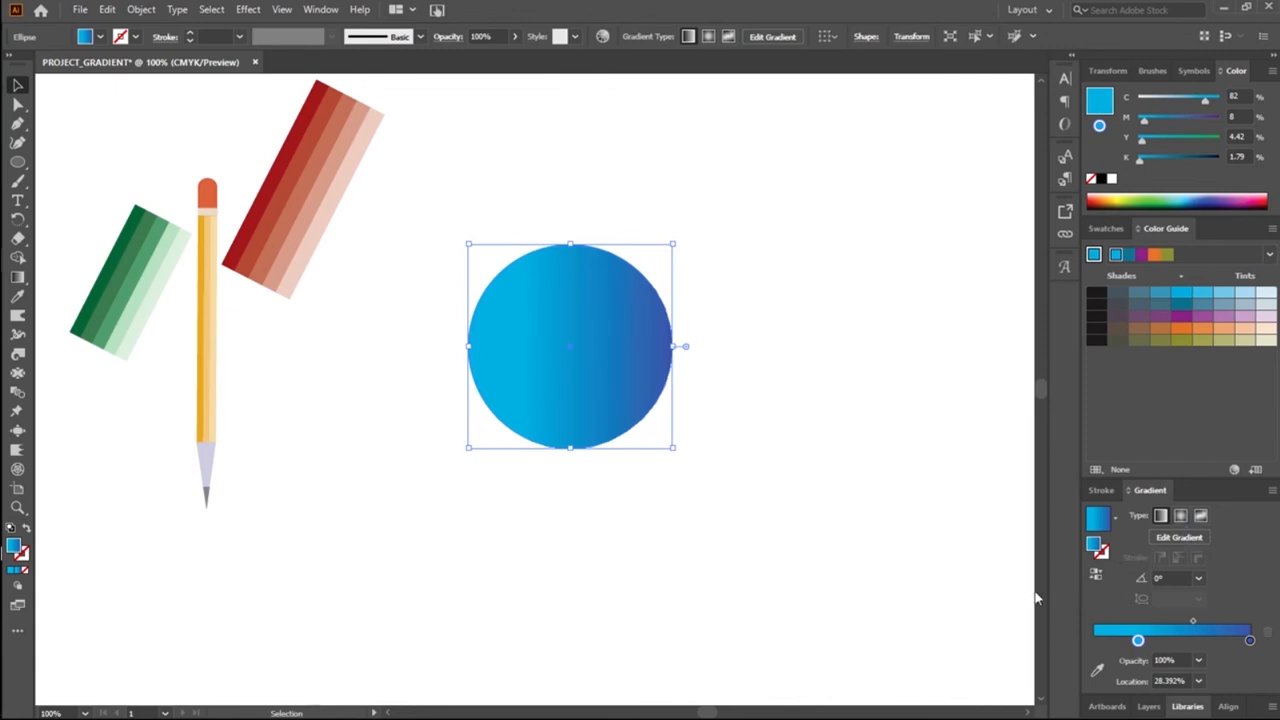
{"action": "key", "text": "a"}
{"action": "left_click", "coordinate": [803, 613]}
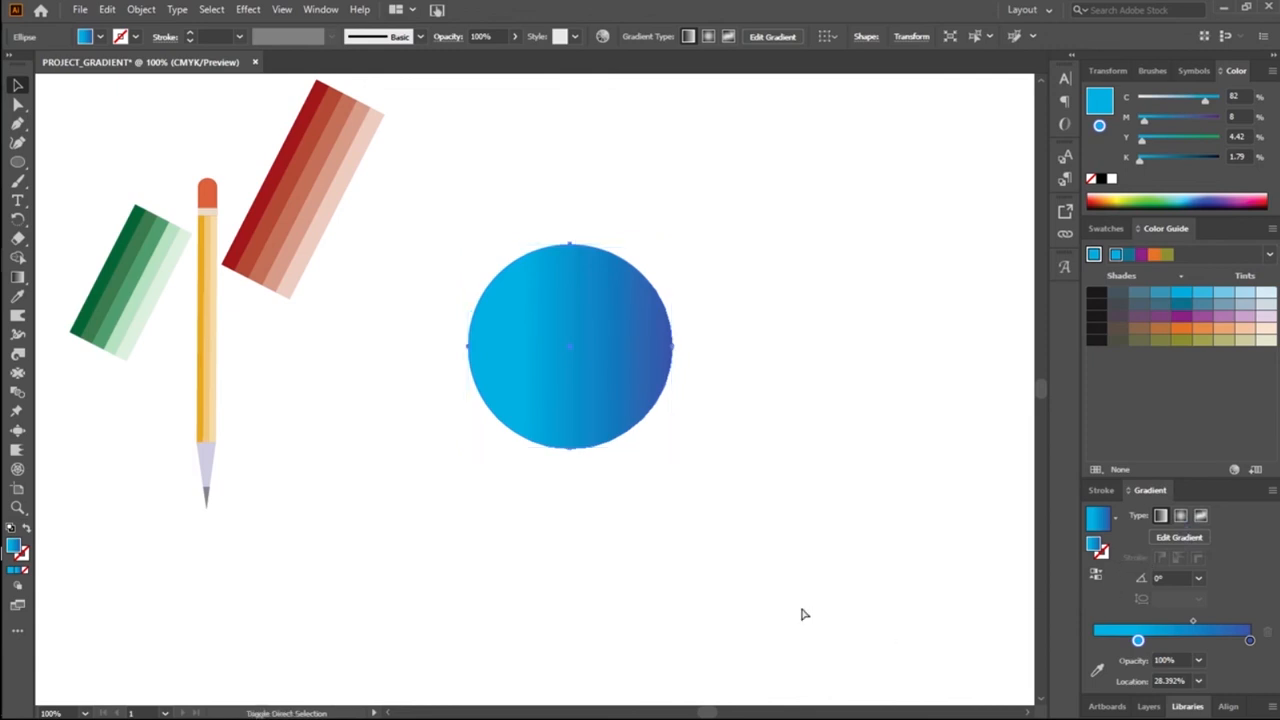
{"action": "key", "text": "ctrl+v"}
{"action": "key", "text": "ctrl+z"}
{"action": "key", "text": "ctrl+z"}
{"action": "key", "text": "ctrl+shift+z"}
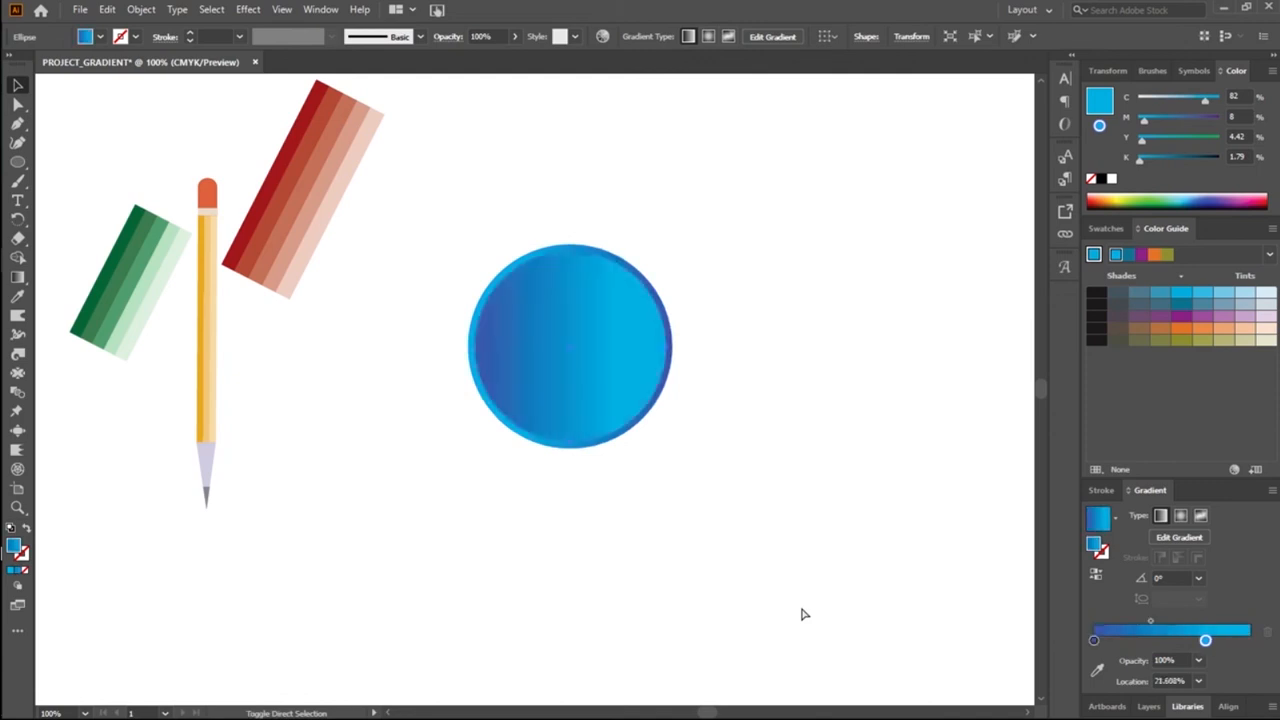
{"action": "key", "text": "ctrl+z"}
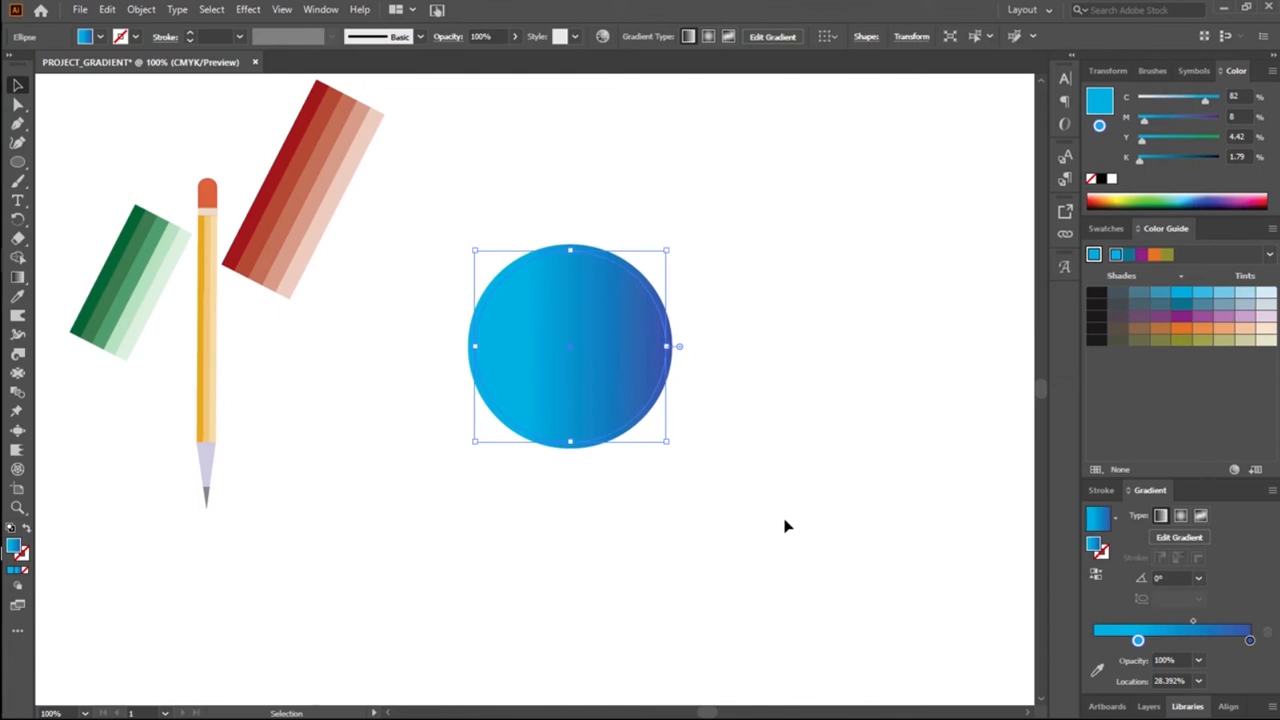
Step: Reverse the inner circle's gradient, and move both concentric circles together slightly higher on the artboard
{"action": "left_click", "coordinate": [1097, 578]}
{"action": "left_click", "coordinate": [811, 353]}
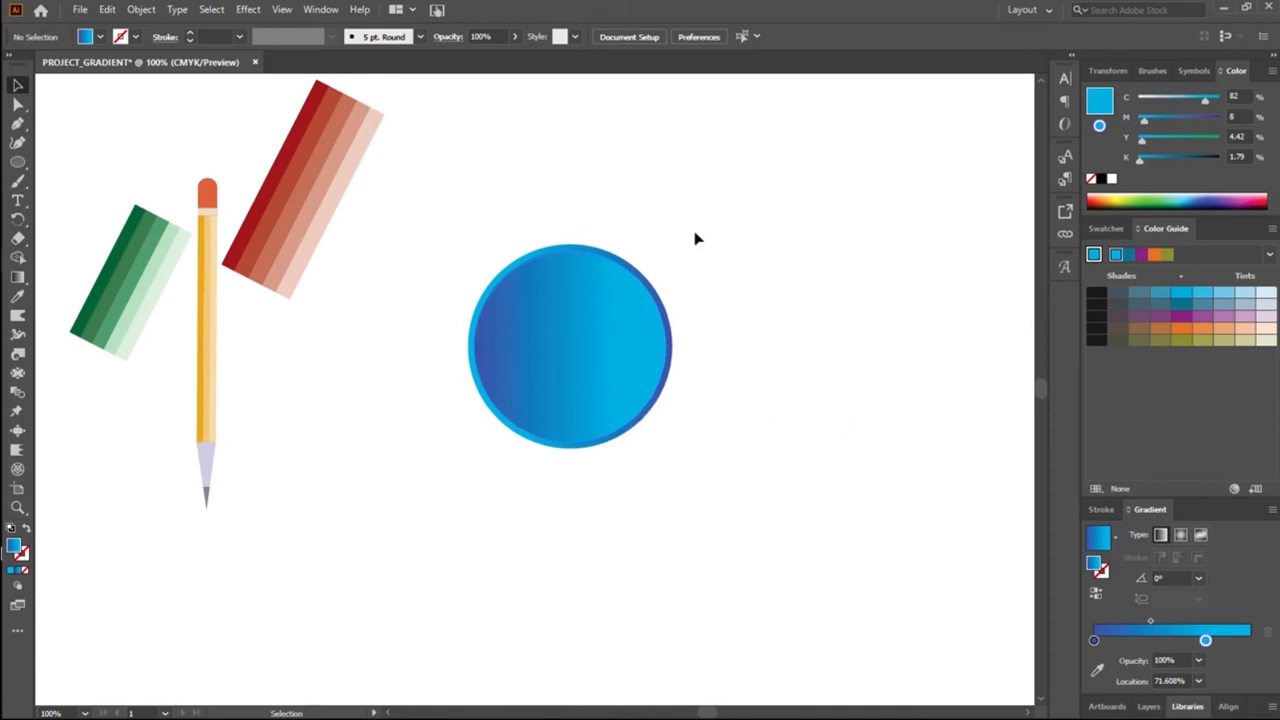
{"action": "left_click_drag", "start_coordinate": [473, 262], "coordinate": [630, 380]}
{"action": "left_click", "coordinate": [649, 526]}
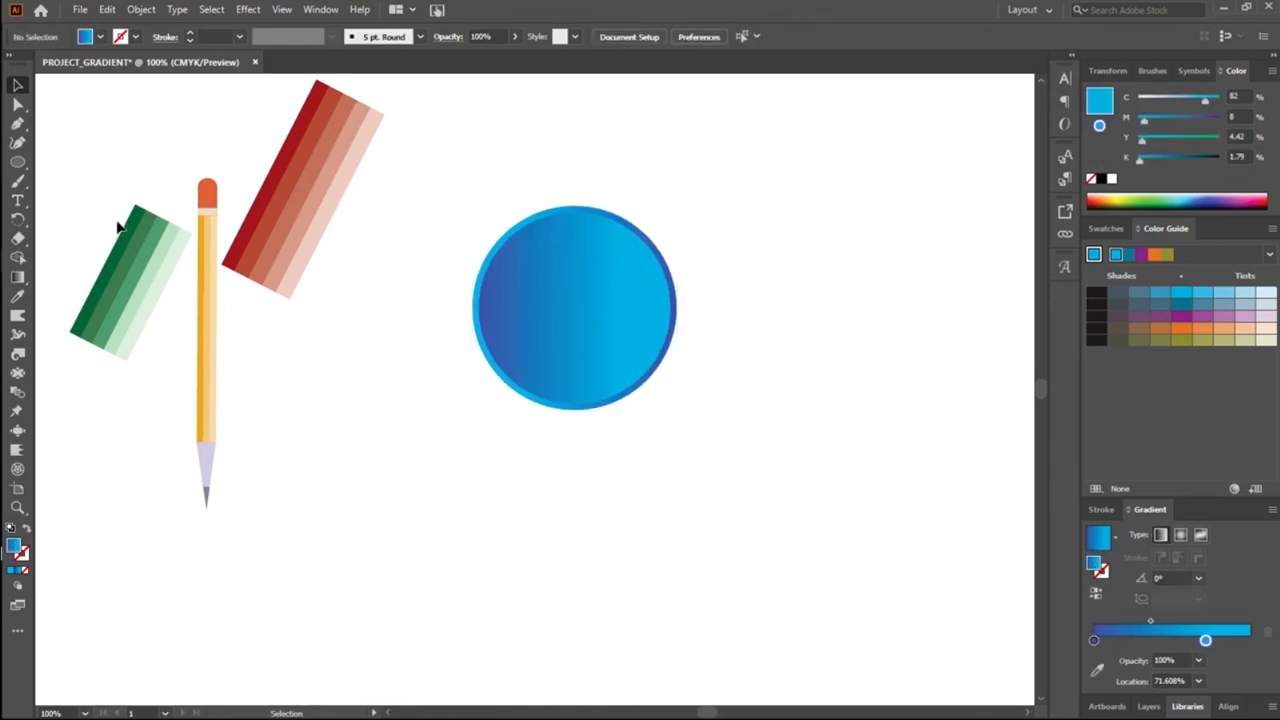
Step: Draw a small circle about 45 px across below the gradient circles
{"action": "left_click", "coordinate": [20, 166]}
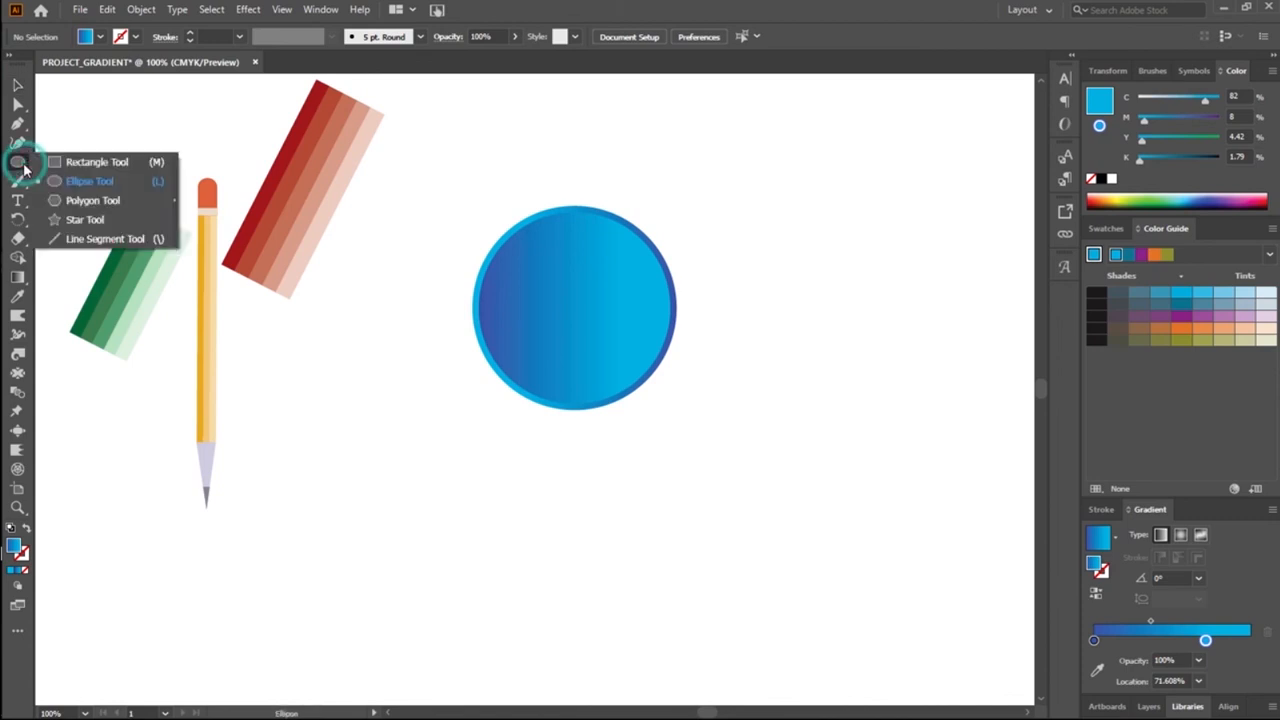
{"action": "left_click", "coordinate": [90, 181]}
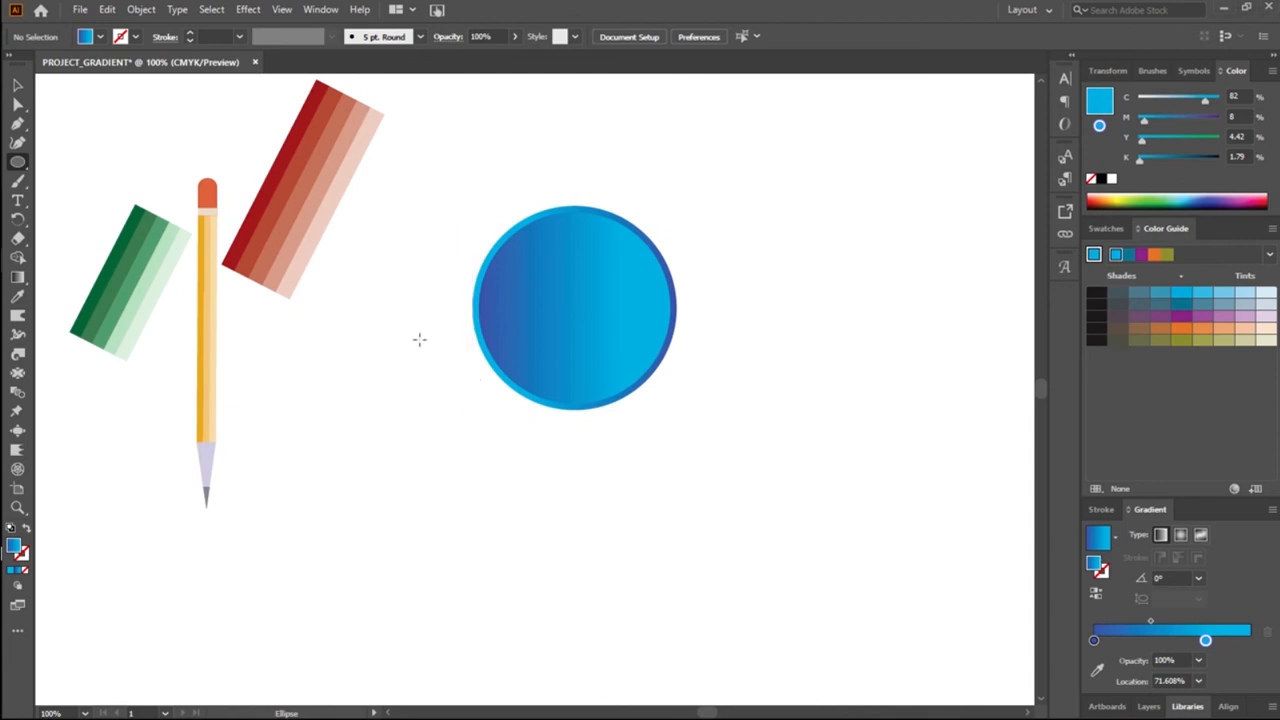
{"action": "left_click_drag", "start_coordinate": [603, 467], "coordinate": [656, 523]}
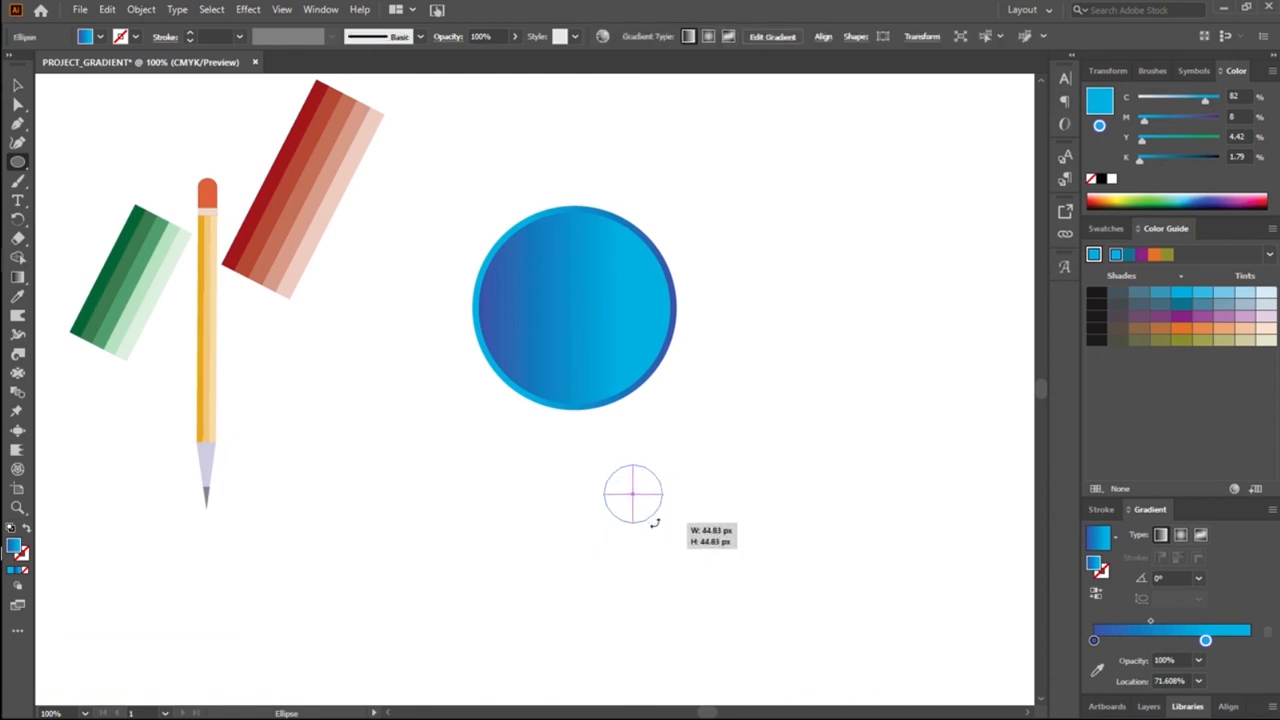
Step: Remove the small circle's fill and give it a white stroke
{"action": "left_click", "coordinate": [88, 37]}
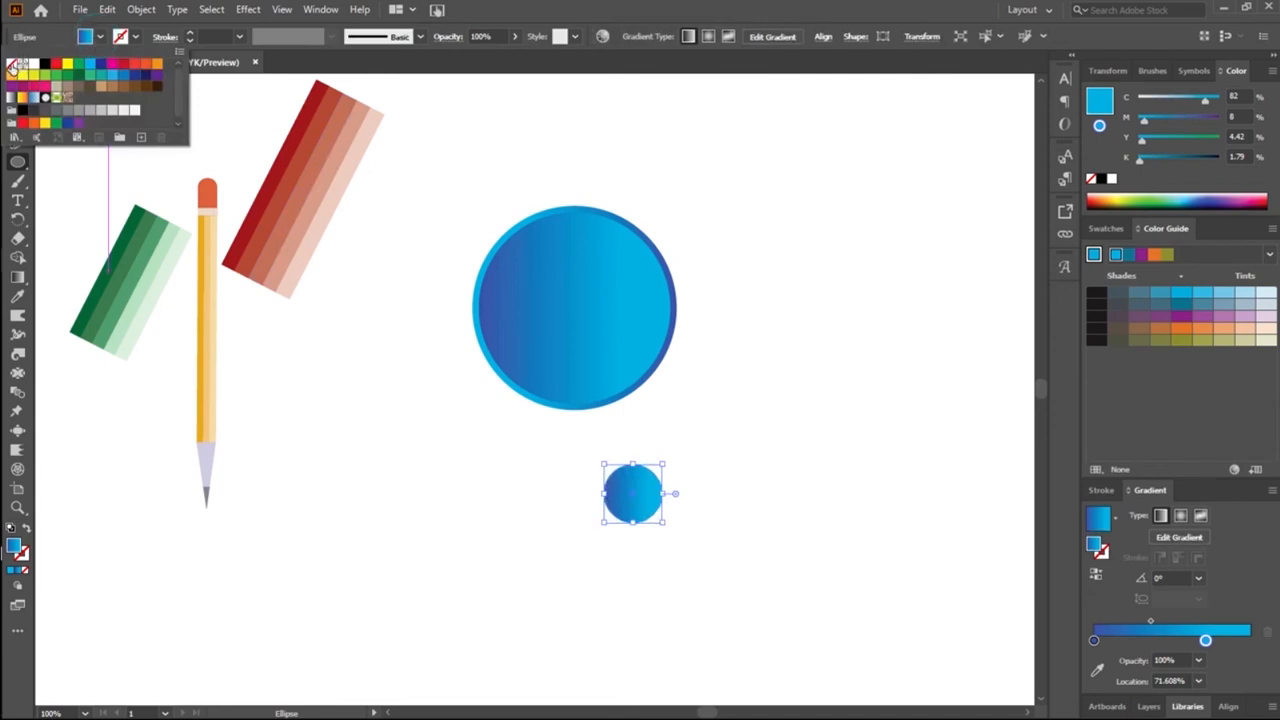
{"action": "left_click", "coordinate": [11, 63]}
{"action": "left_click", "coordinate": [134, 39]}
{"action": "left_click", "coordinate": [134, 39]}
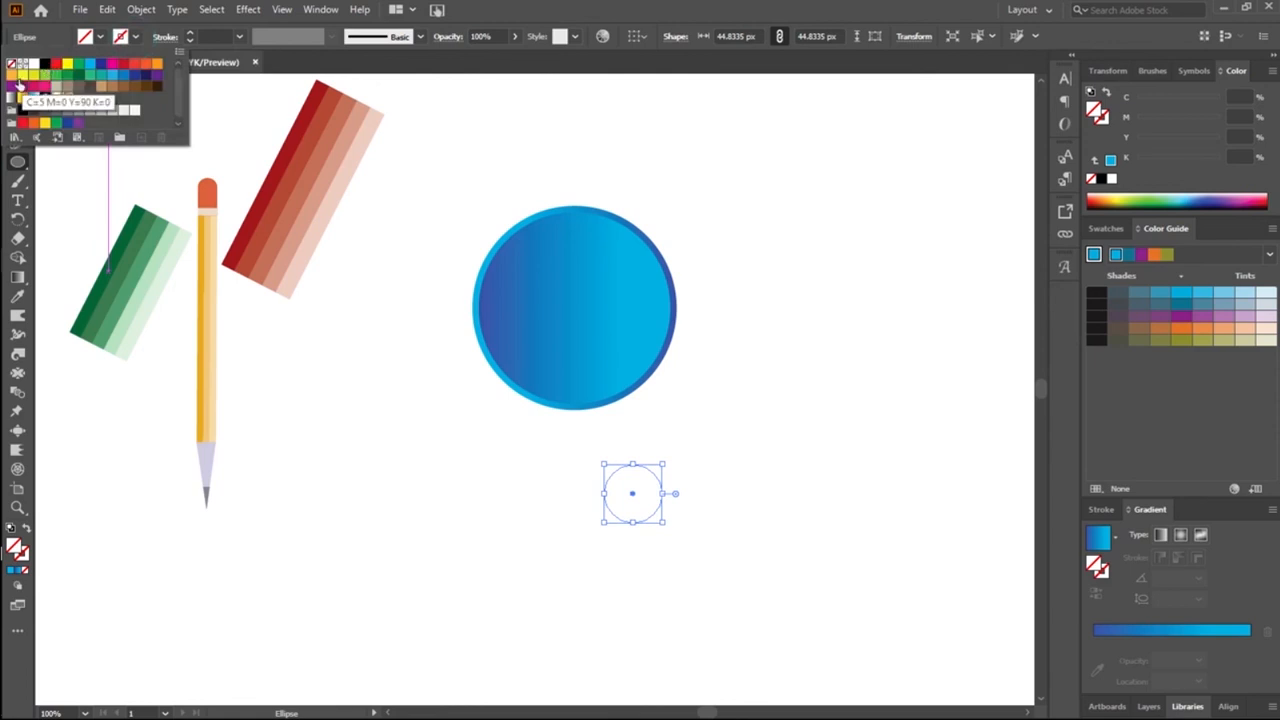
{"action": "left_click", "coordinate": [33, 65]}
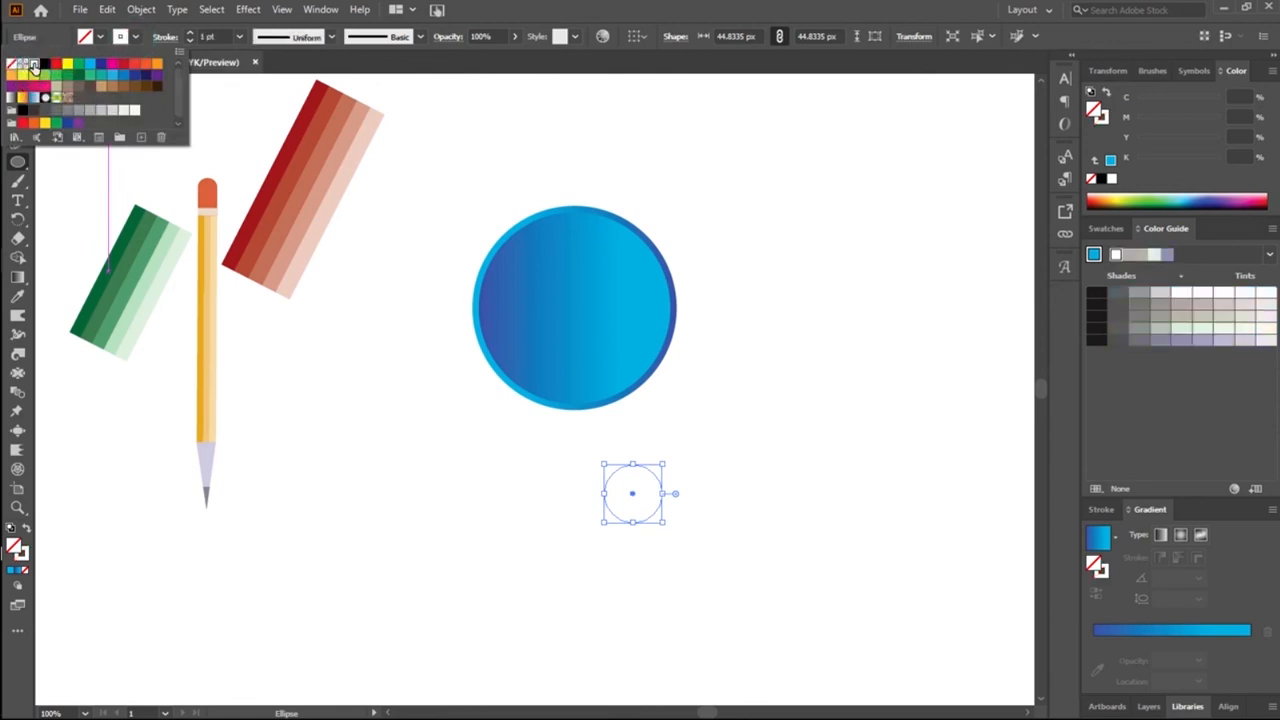
{"action": "left_click", "coordinate": [135, 37]}
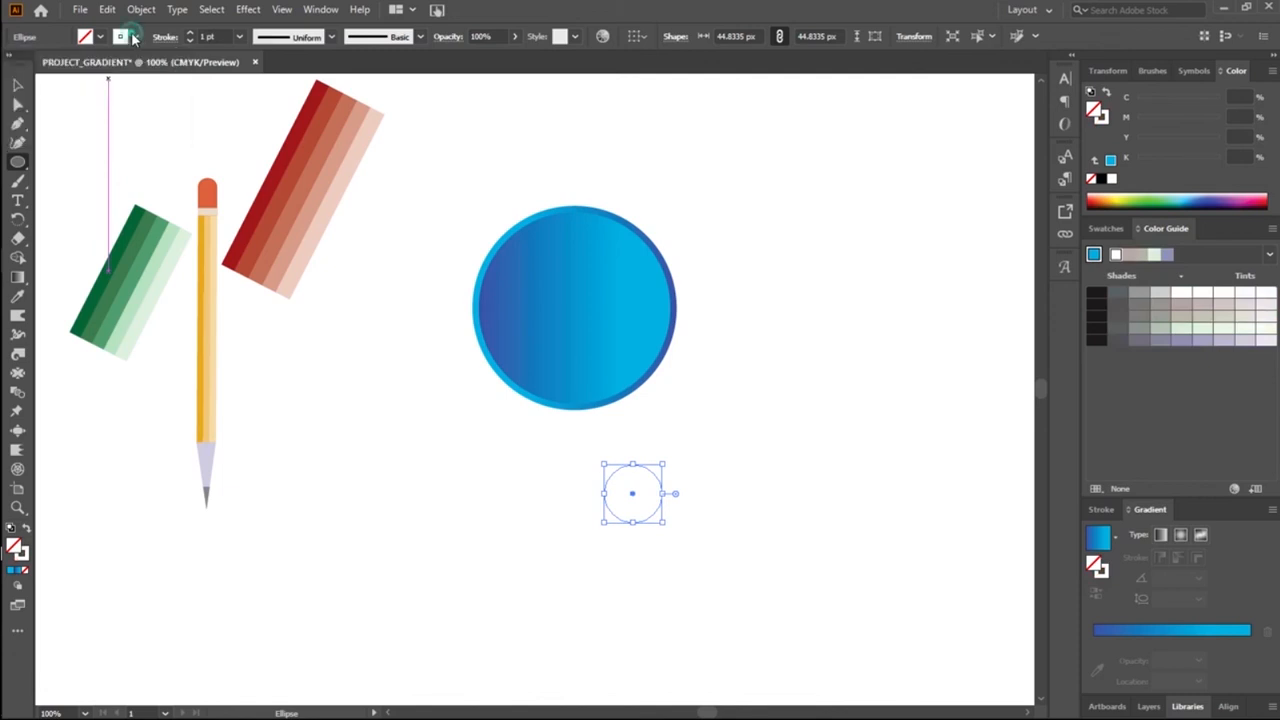
Step: Set the small circle's stroke weight to 4 pt and place it near the middle of the gradient circles
{"action": "left_click", "coordinate": [217, 30]}
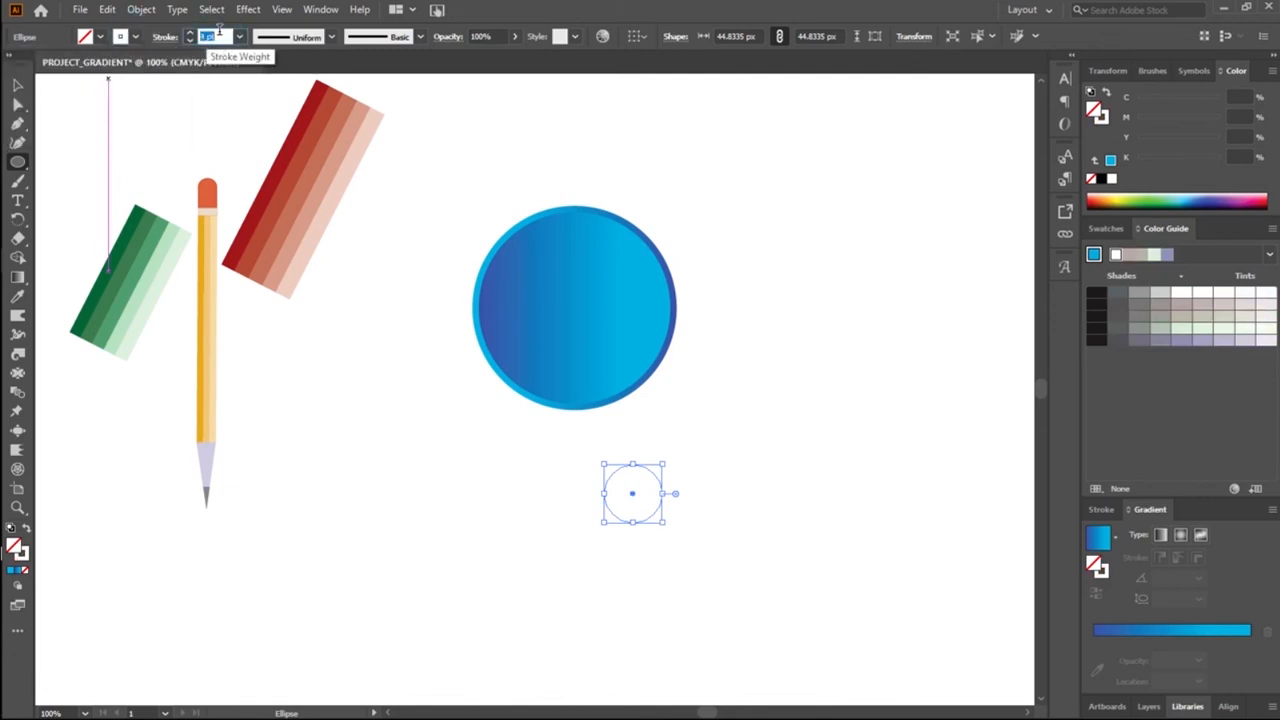
{"action": "key", "text": "Up"}
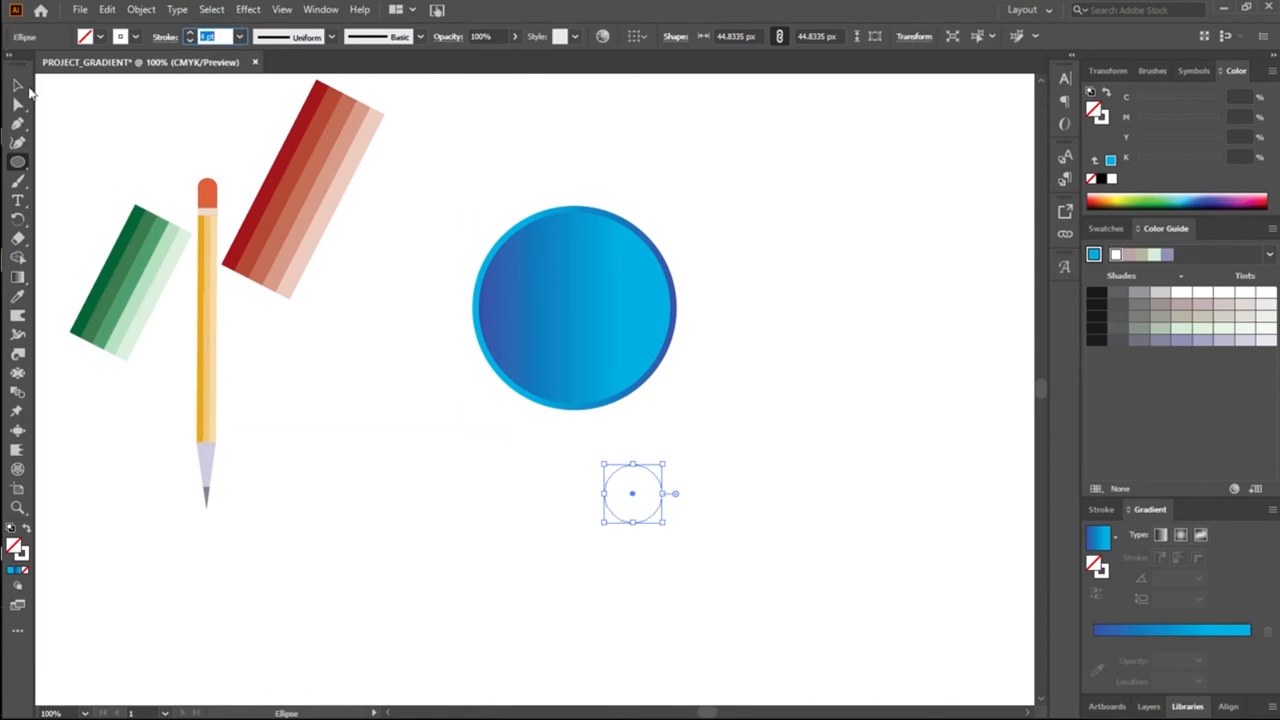
{"action": "left_click", "coordinate": [18, 85]}
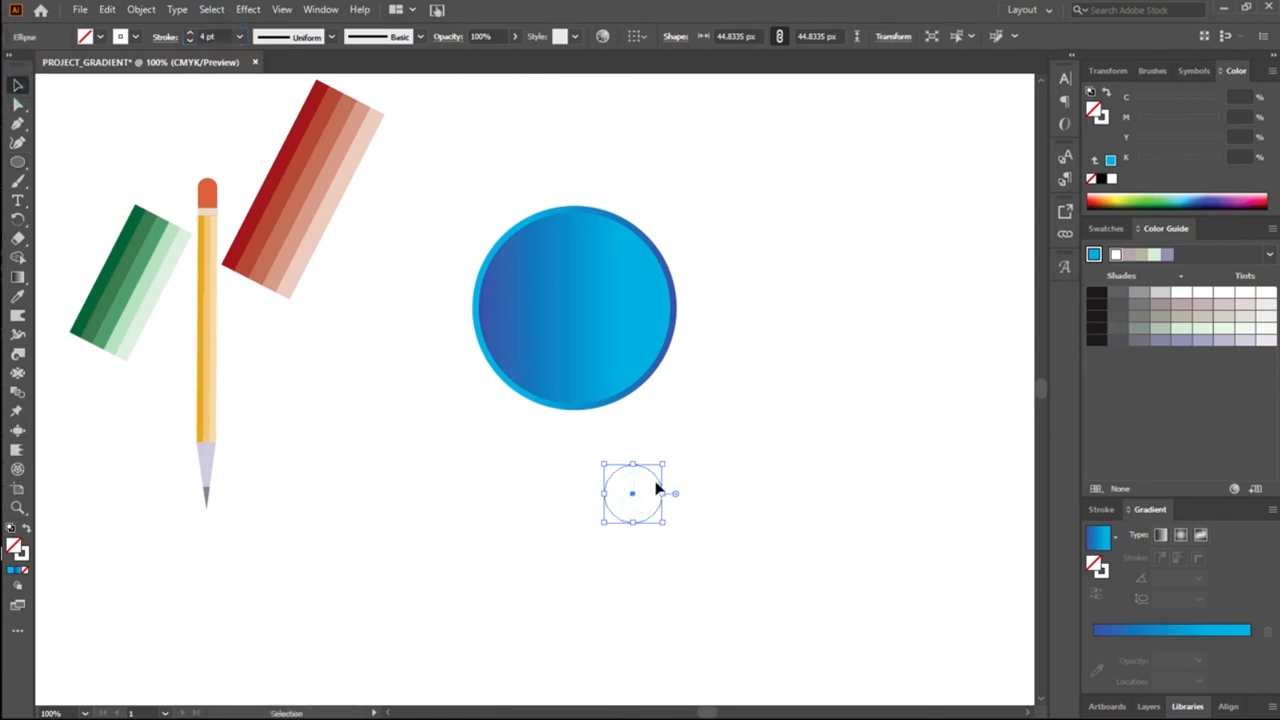
{"action": "left_click_drag", "start_coordinate": [629, 467], "coordinate": [590, 350]}
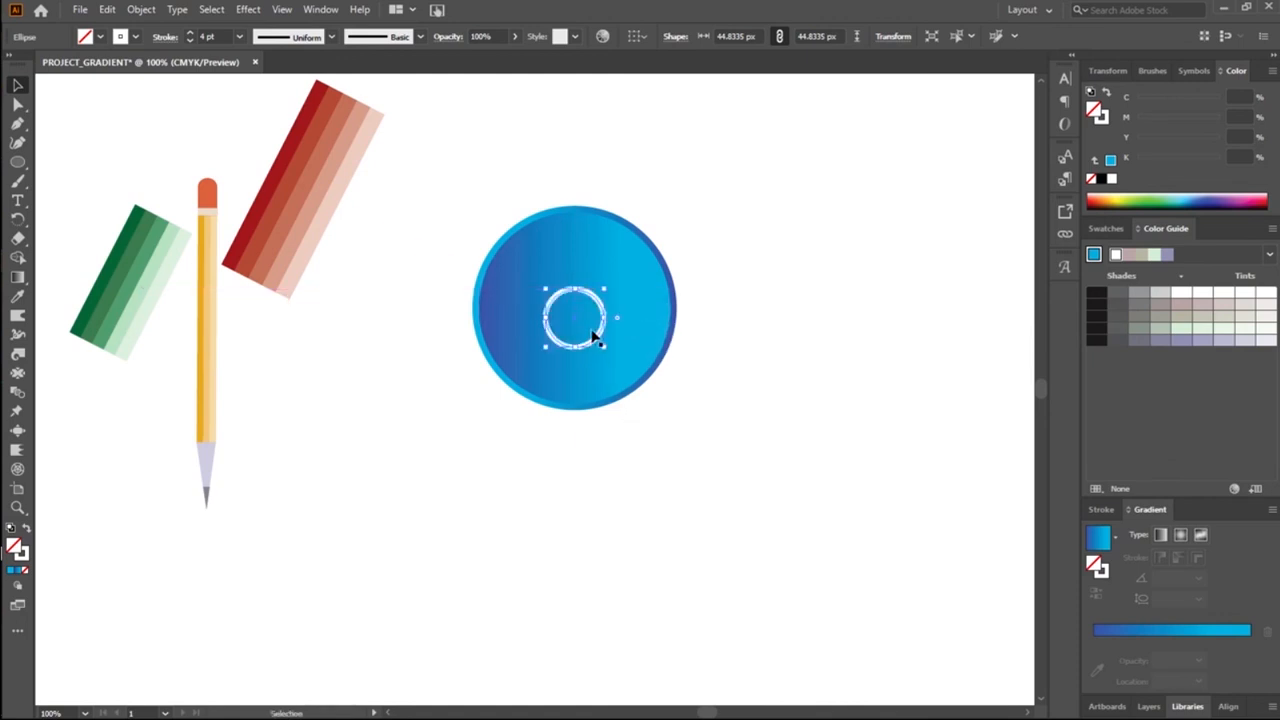
Step: Set the white ring's stroke weight to 2 pt
{"action": "left_click", "coordinate": [210, 37]}
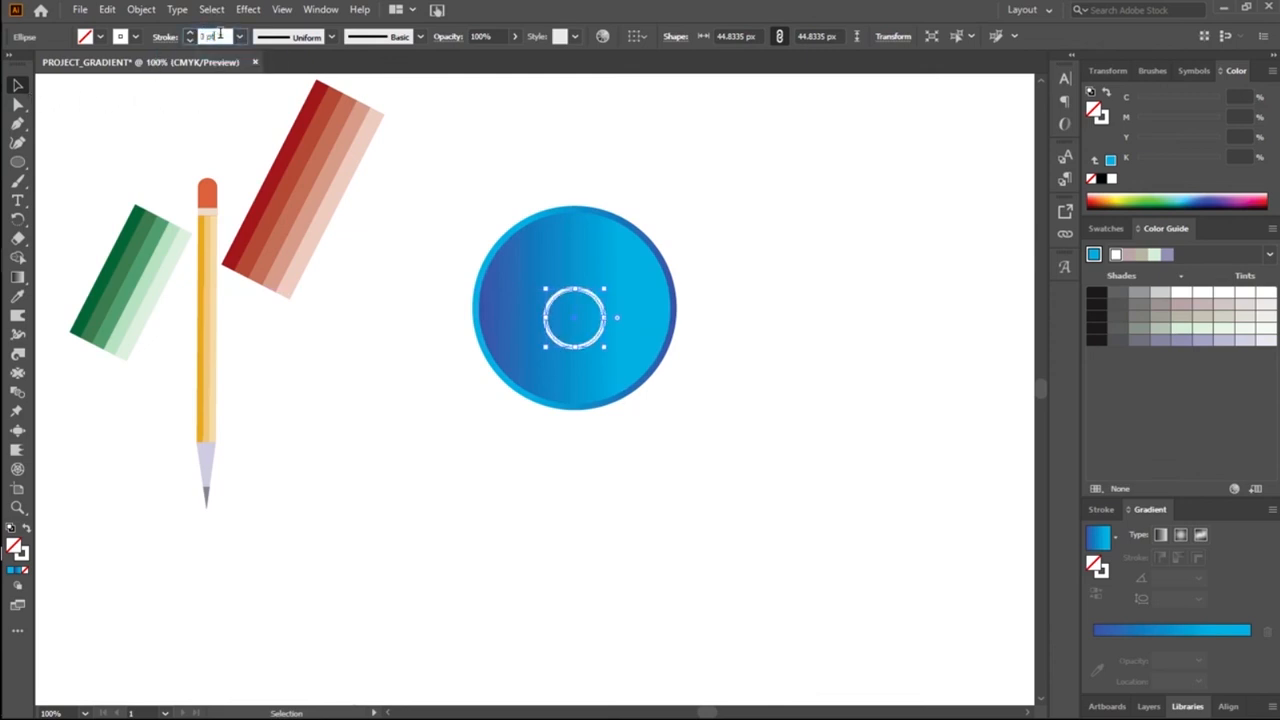
{"action": "type", "text": "2"}
{"action": "key", "text": "Return"}
{"action": "left_click", "coordinate": [139, 141]}
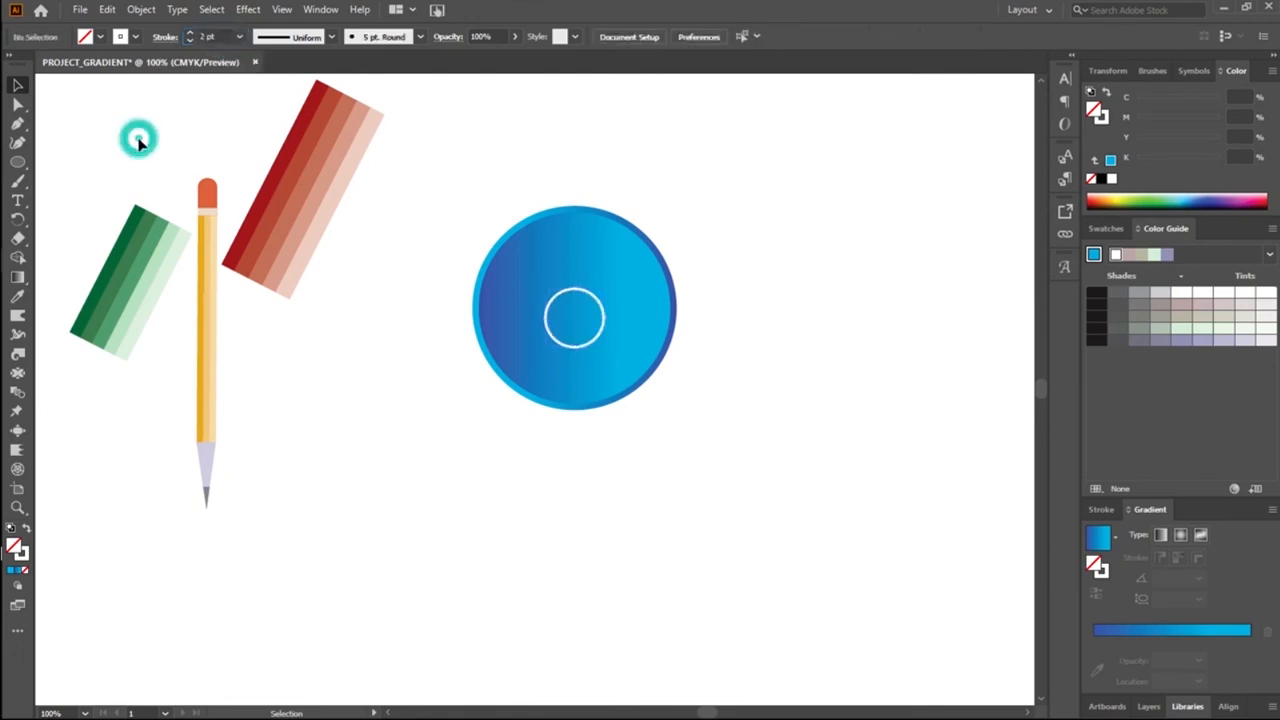
Step: Nudge the white ring until it sits centred within the gradient circles
{"action": "left_click", "coordinate": [548, 330]}
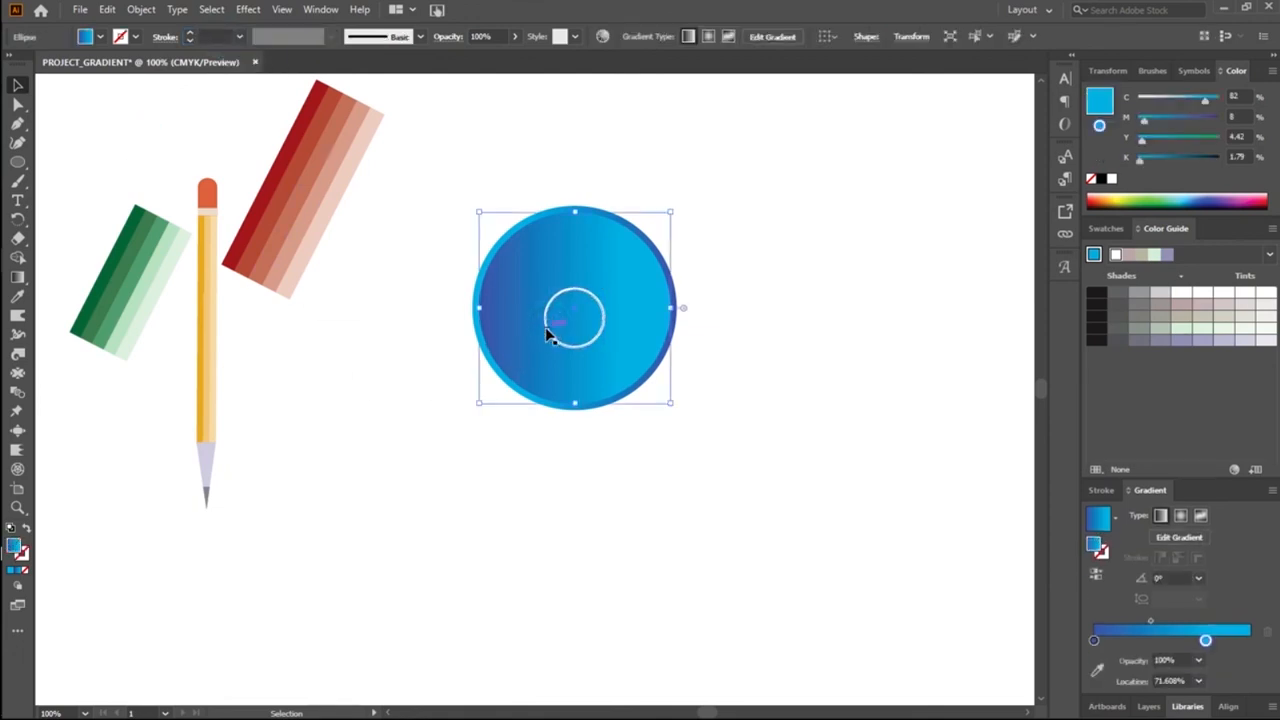
{"action": "left_click", "coordinate": [545, 327]}
{"action": "mouse_move", "coordinate": [548, 335]}
{"action": "left_mouse_down"}
{"action": "mouse_move", "coordinate": [647, 487]}
{"action": "mouse_move", "coordinate": [566, 344]}
{"action": "mouse_move", "coordinate": [603, 458]}
{"action": "left_mouse_up"}
{"action": "key", "text": "ctrl+z"}
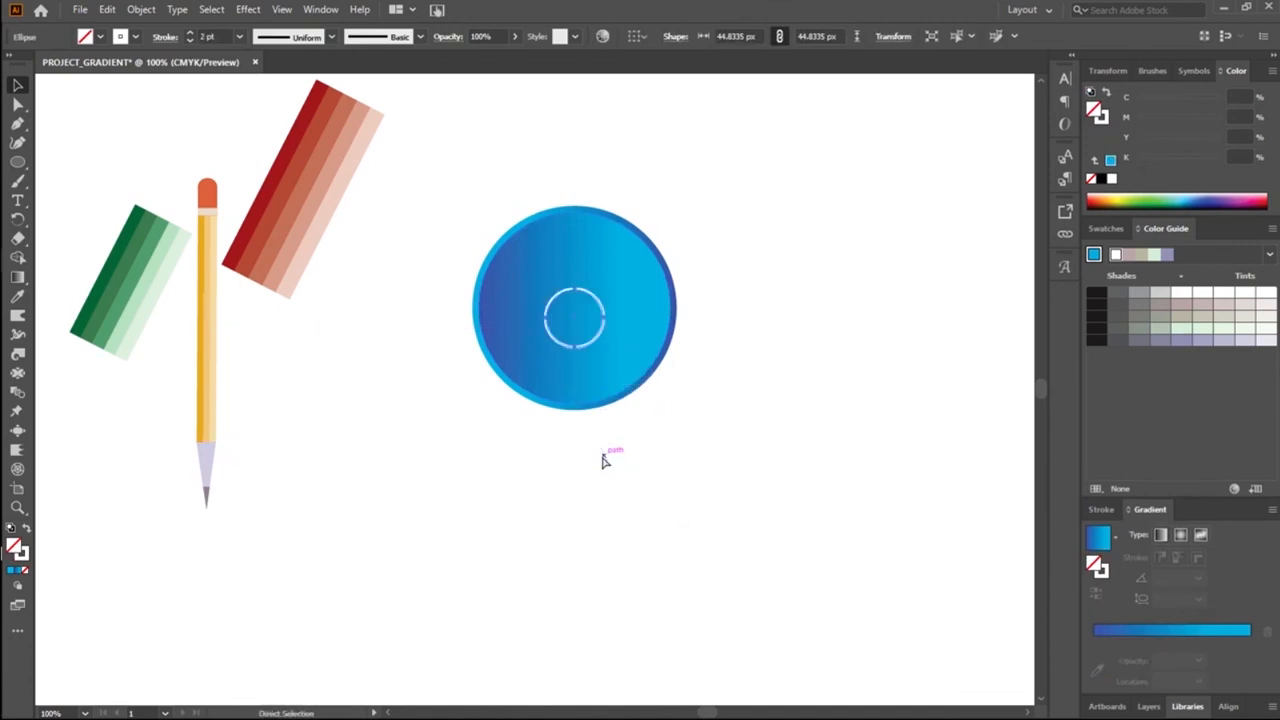
{"action": "key", "text": "Up"}
{"action": "key", "text": "Up"}
{"action": "key", "text": "Up"}
{"action": "key", "text": "Up"}
{"action": "key", "text": "Up"}
{"action": "key", "text": "Up"}
{"action": "key", "text": "Up"}
{"action": "key", "text": "Up"}
{"action": "key", "text": "Up"}
{"action": "key", "text": "Up"}
{"action": "key", "text": "Up"}
{"action": "key", "text": "Up"}
{"action": "key", "text": "Up"}
{"action": "key", "text": "Up"}
{"action": "key", "text": "Up"}
{"action": "key", "text": "Up"}
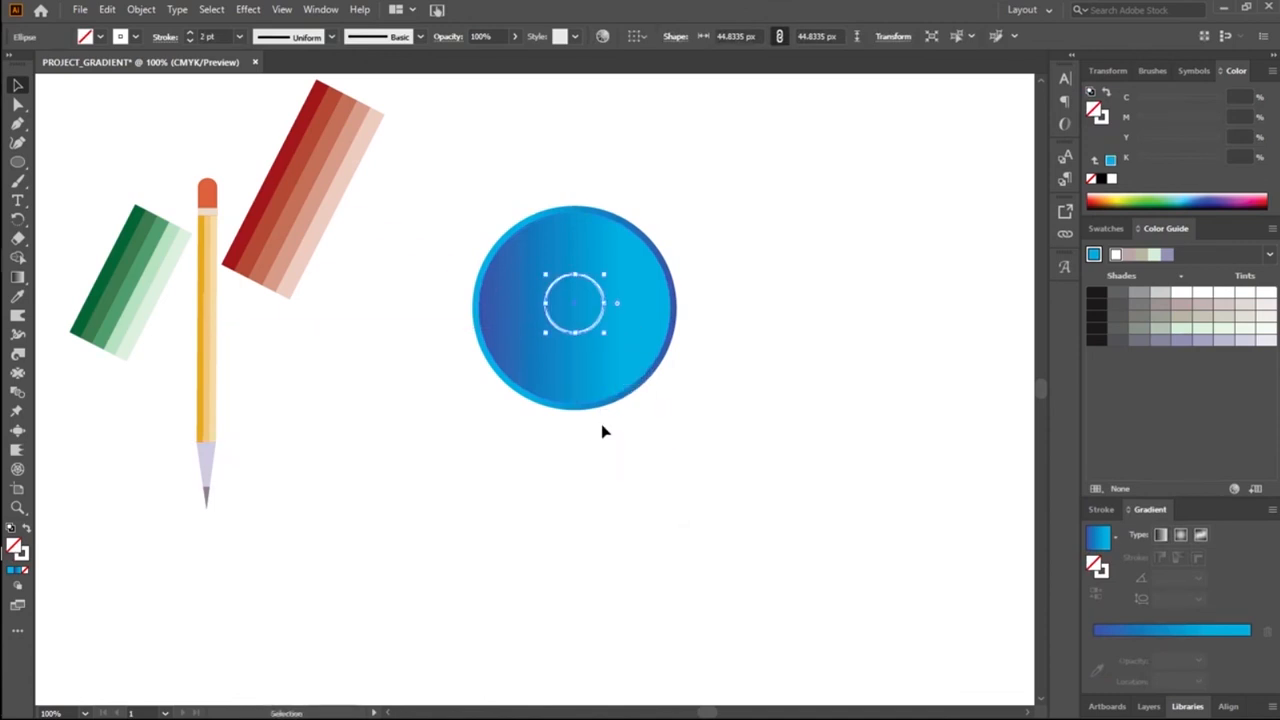
{"action": "key", "text": "Down"}
{"action": "key", "text": "Down"}
{"action": "key", "text": "Down"}
{"action": "key", "text": "Down"}
{"action": "key", "text": "Down"}
{"action": "key", "text": "Down"}
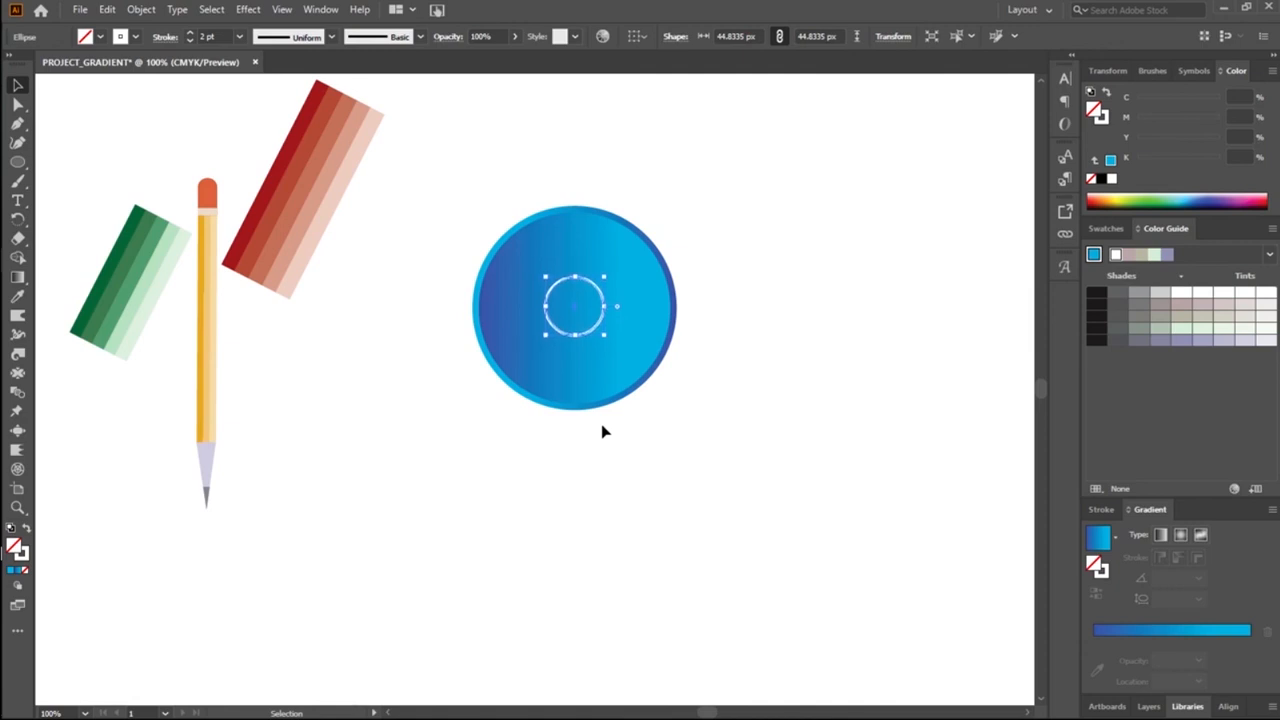
{"action": "key", "text": "Down"}
{"action": "key", "text": "Down"}
{"action": "key", "text": "Down"}
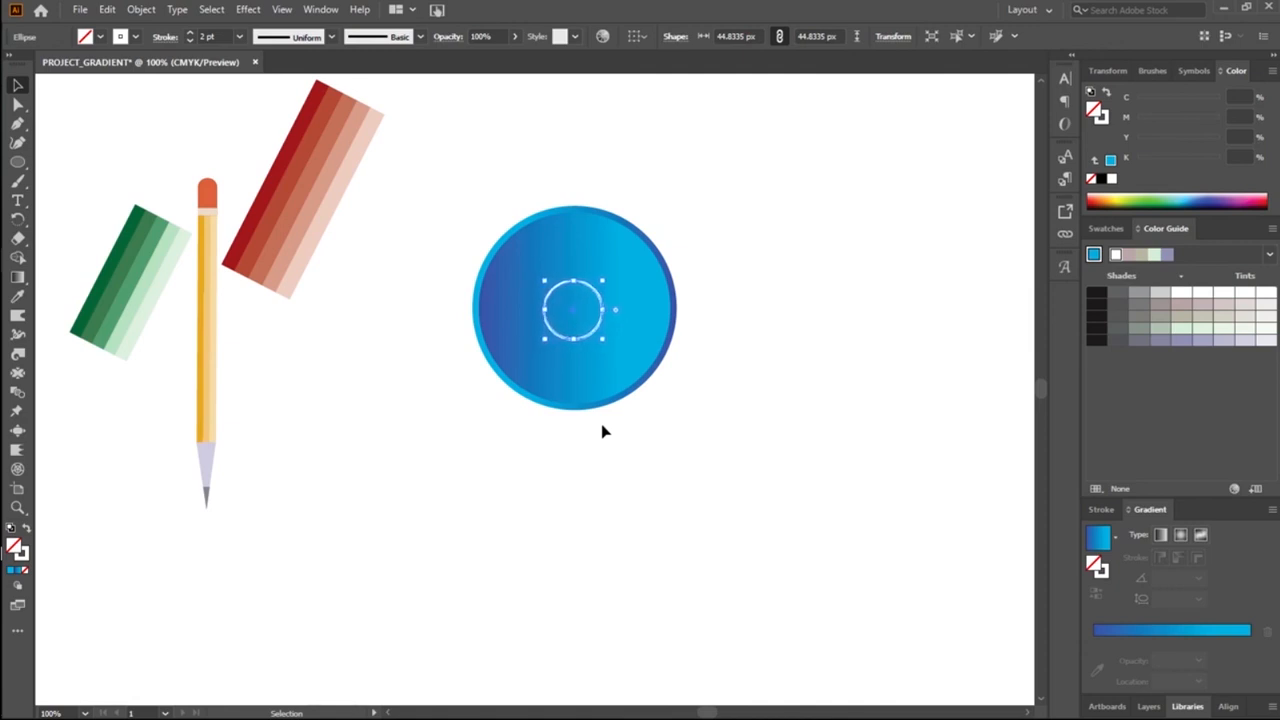
{"action": "left_click", "coordinate": [603, 430]}
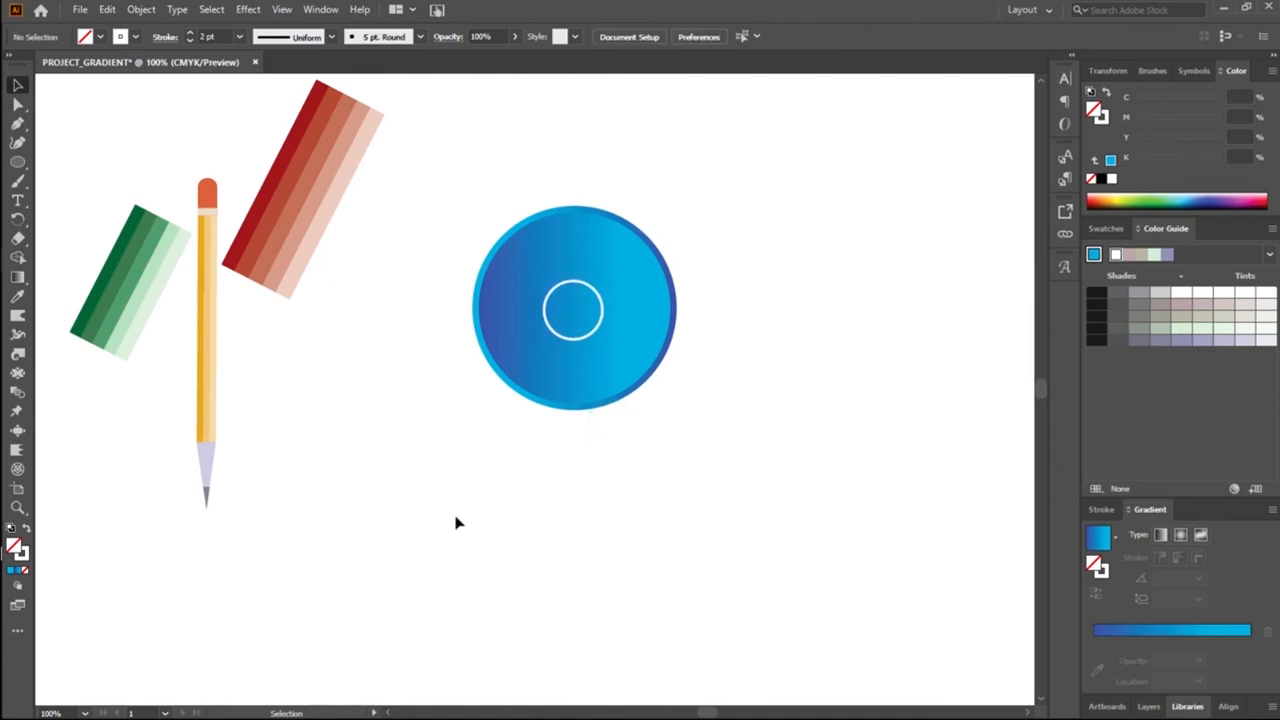
Step: Set the centred white ring's stroke weight to 3 pt and deselect it
{"action": "left_click", "coordinate": [574, 338]}
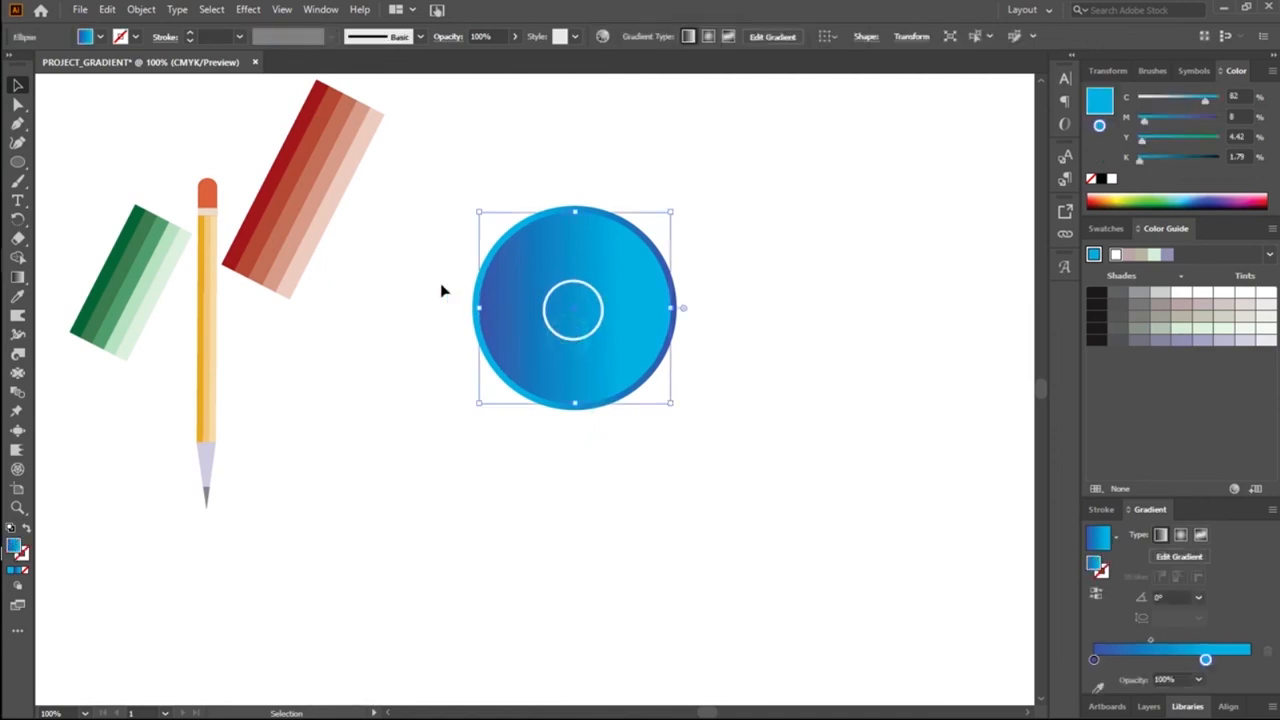
{"action": "left_click", "coordinate": [576, 340]}
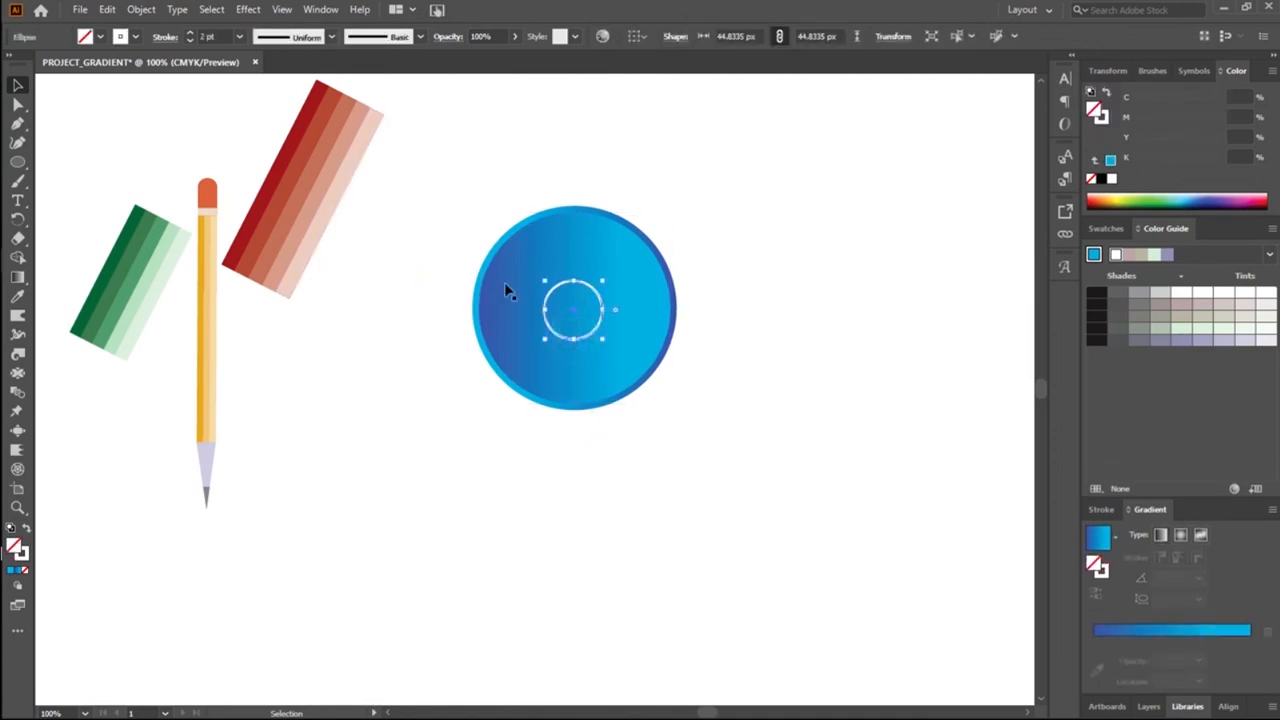
{"action": "left_click", "coordinate": [225, 37]}
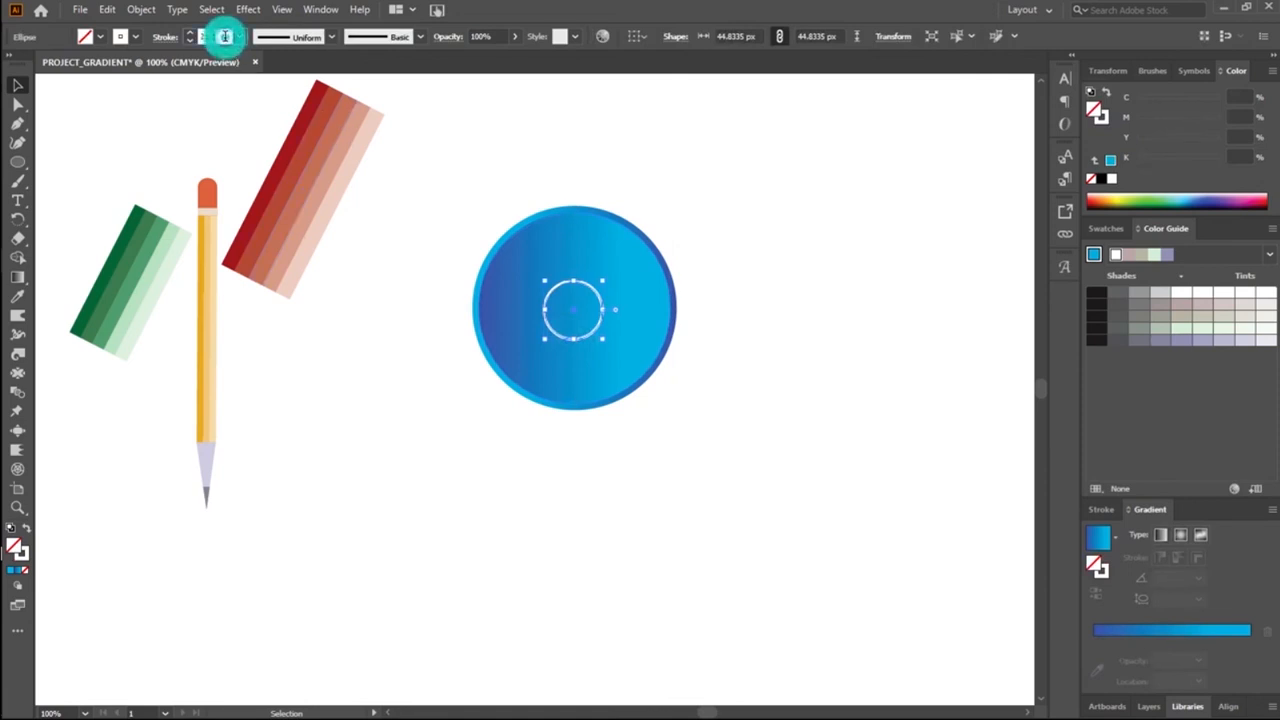
{"action": "scroll", "coordinate": [225, 37], "scroll_direction": "up", "scroll_amount": 1}
{"action": "left_click", "coordinate": [302, 391]}
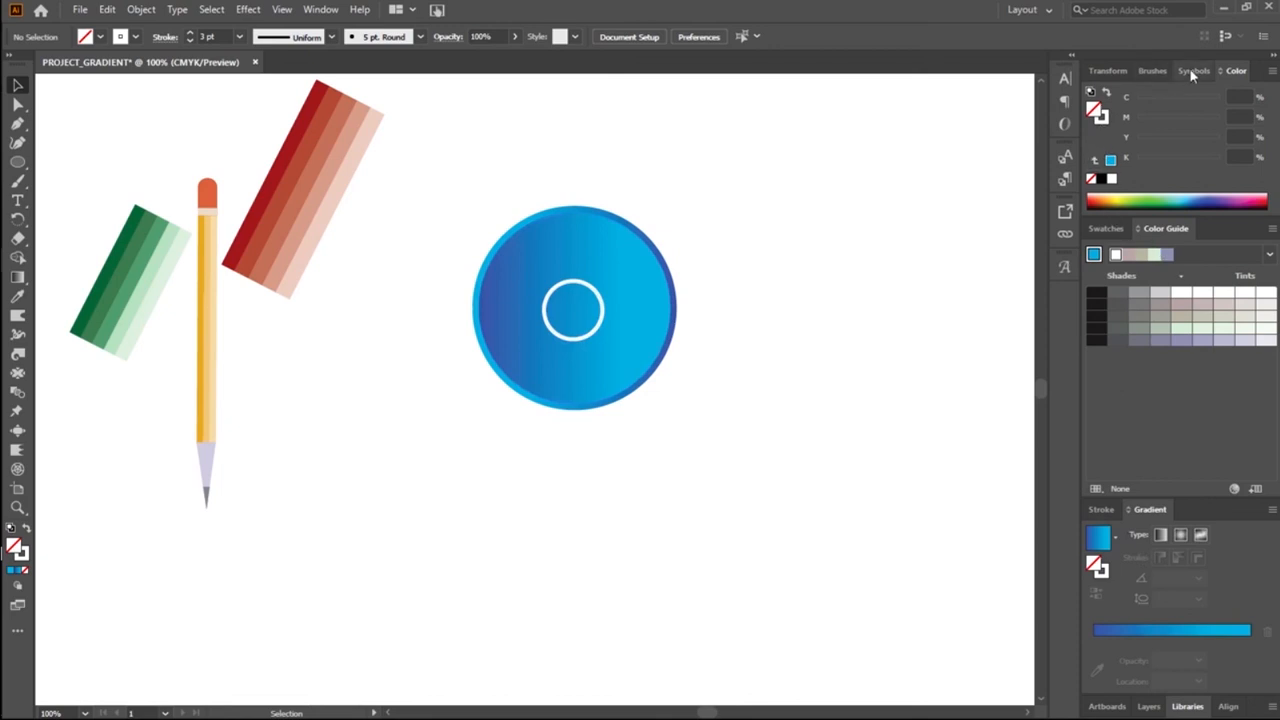
Step: Expand Layer 1 in the layer list, lock both gradient ellipses, and test that the white ring can be selected alone
{"action": "left_click", "coordinate": [1146, 707]}
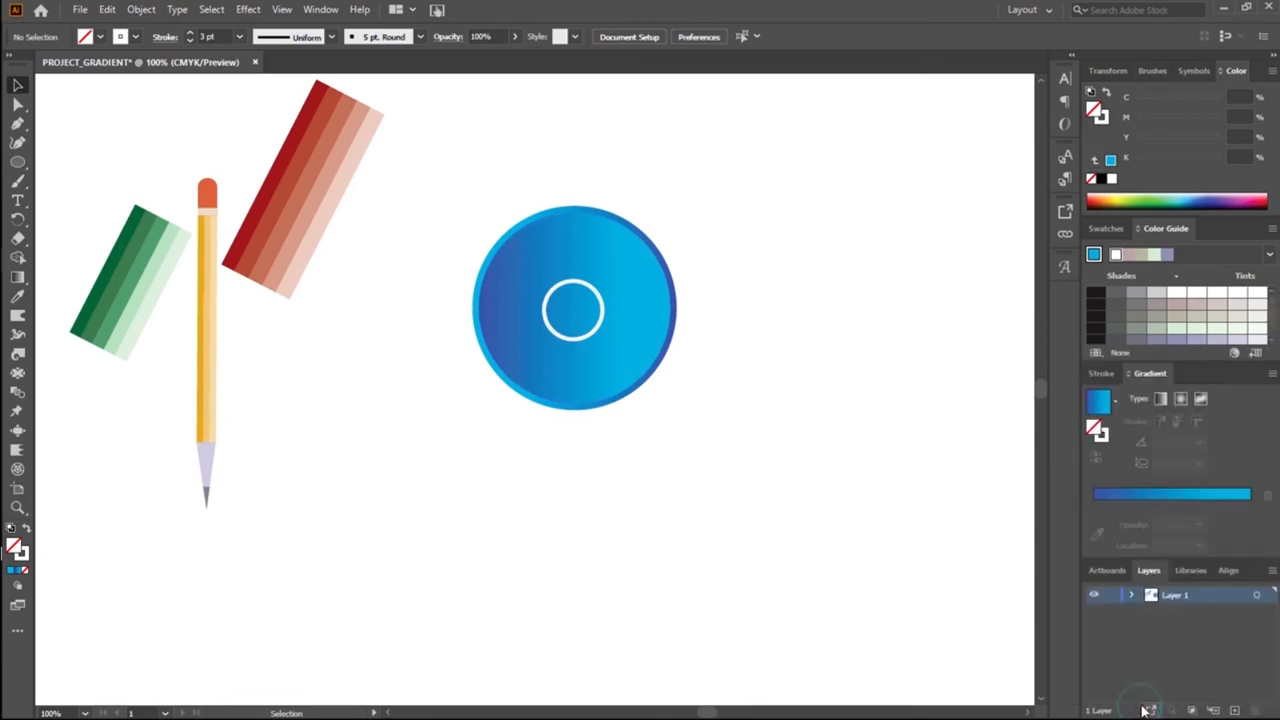
{"action": "left_click", "coordinate": [1131, 595]}
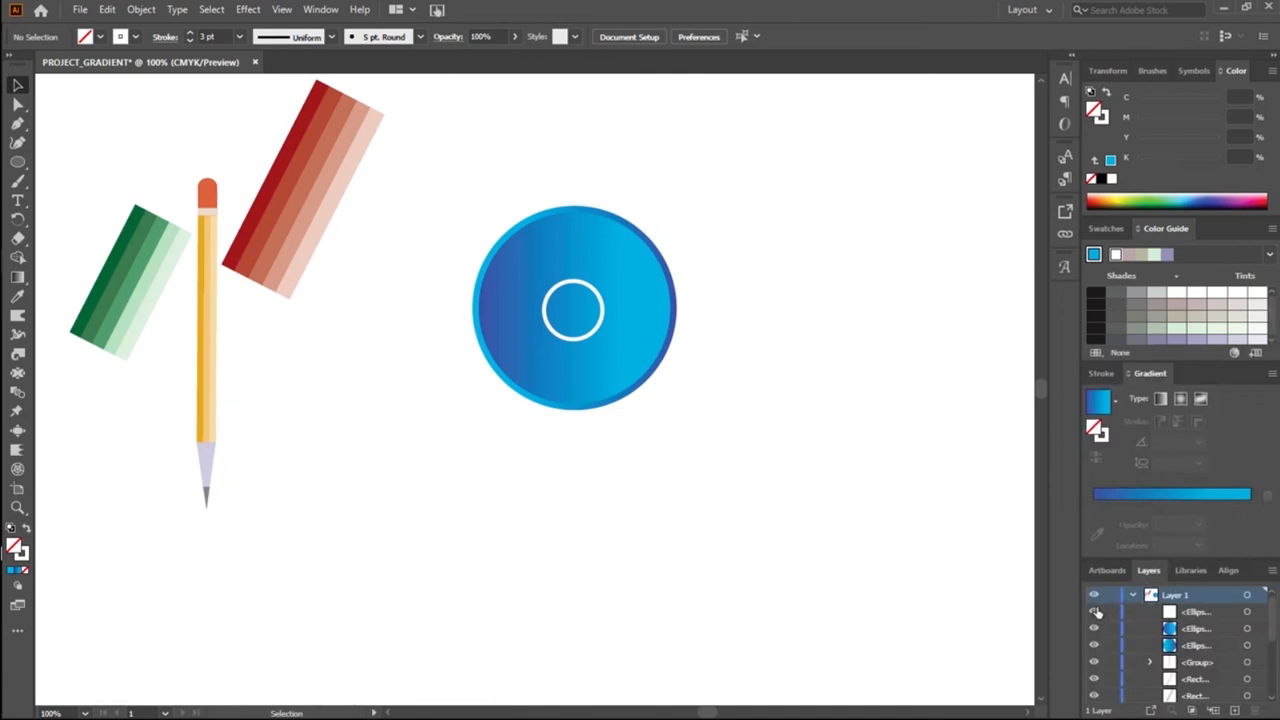
{"action": "left_click", "coordinate": [1096, 612]}
{"action": "left_click", "coordinate": [1097, 612]}
{"action": "left_click", "coordinate": [1110, 645]}
{"action": "left_click", "coordinate": [1111, 629]}
{"action": "left_click", "coordinate": [578, 338]}
{"action": "left_click", "coordinate": [614, 449]}
{"action": "left_click", "coordinate": [576, 342]}
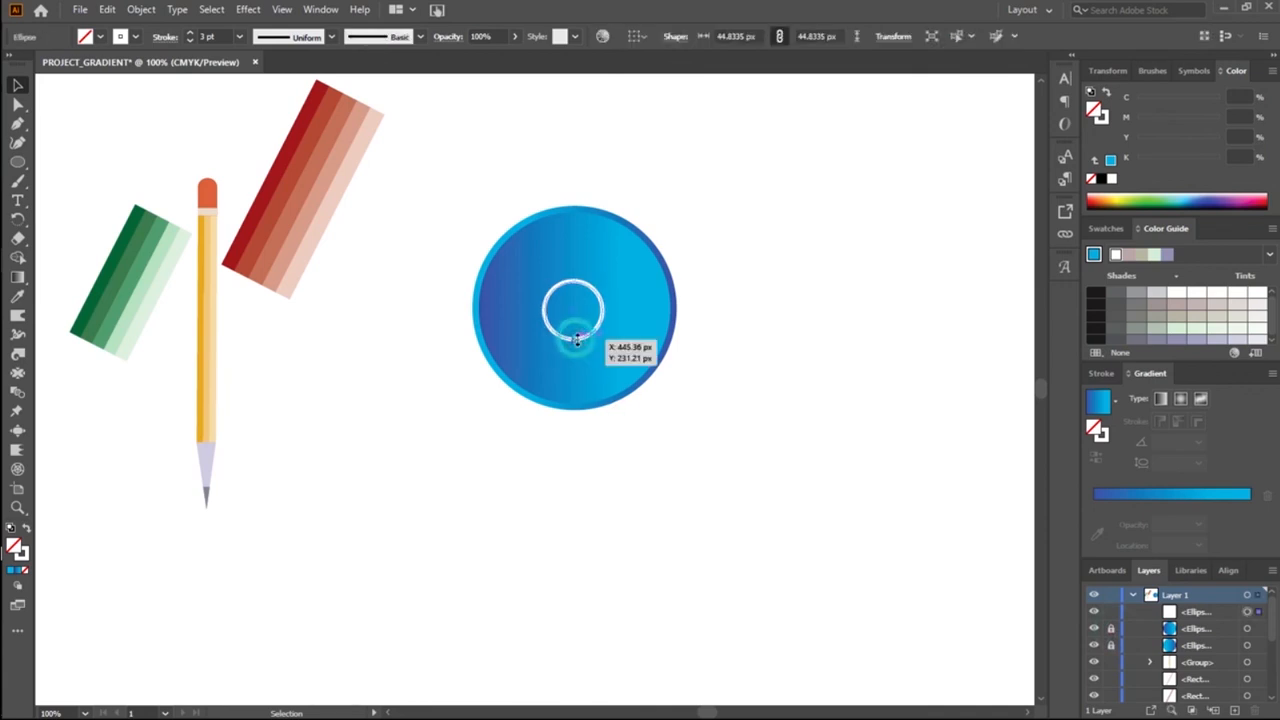
{"action": "left_click", "coordinate": [614, 563]}
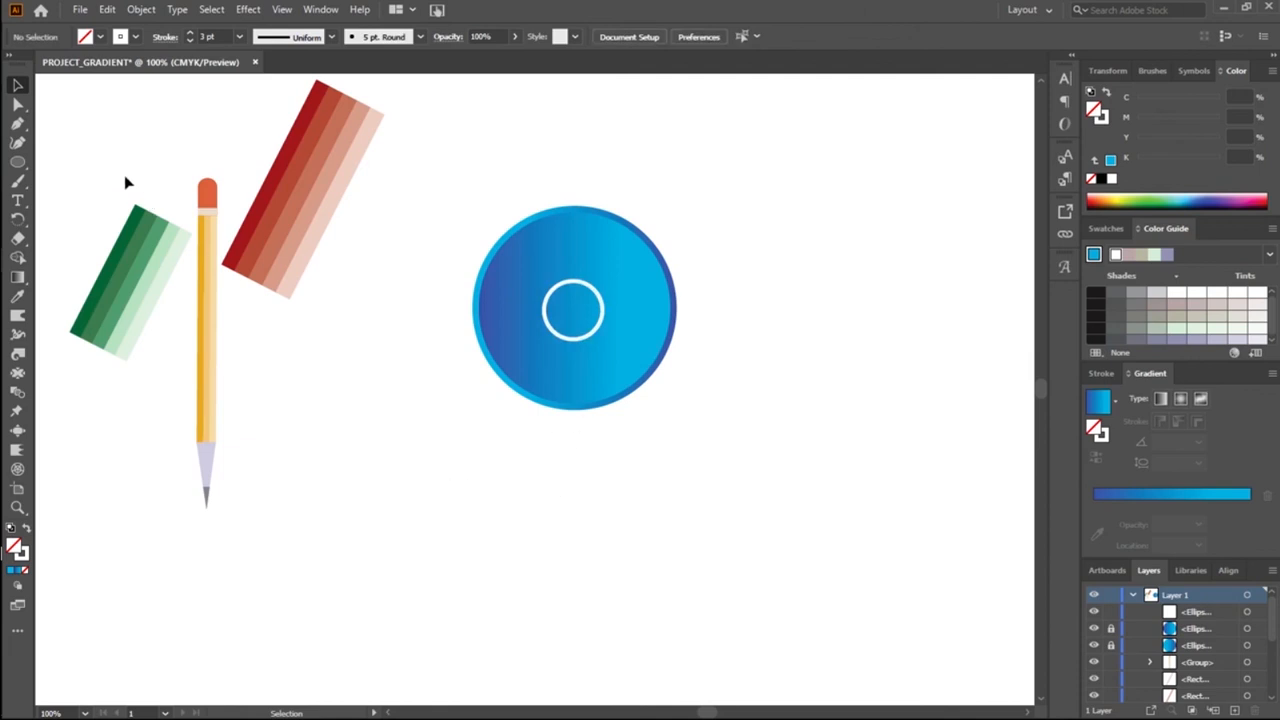
Step: Draw a triangle with the Star tool beside the blue circles and scale it down to about 28 by 31 px
{"action": "left_click", "coordinate": [17, 162]}
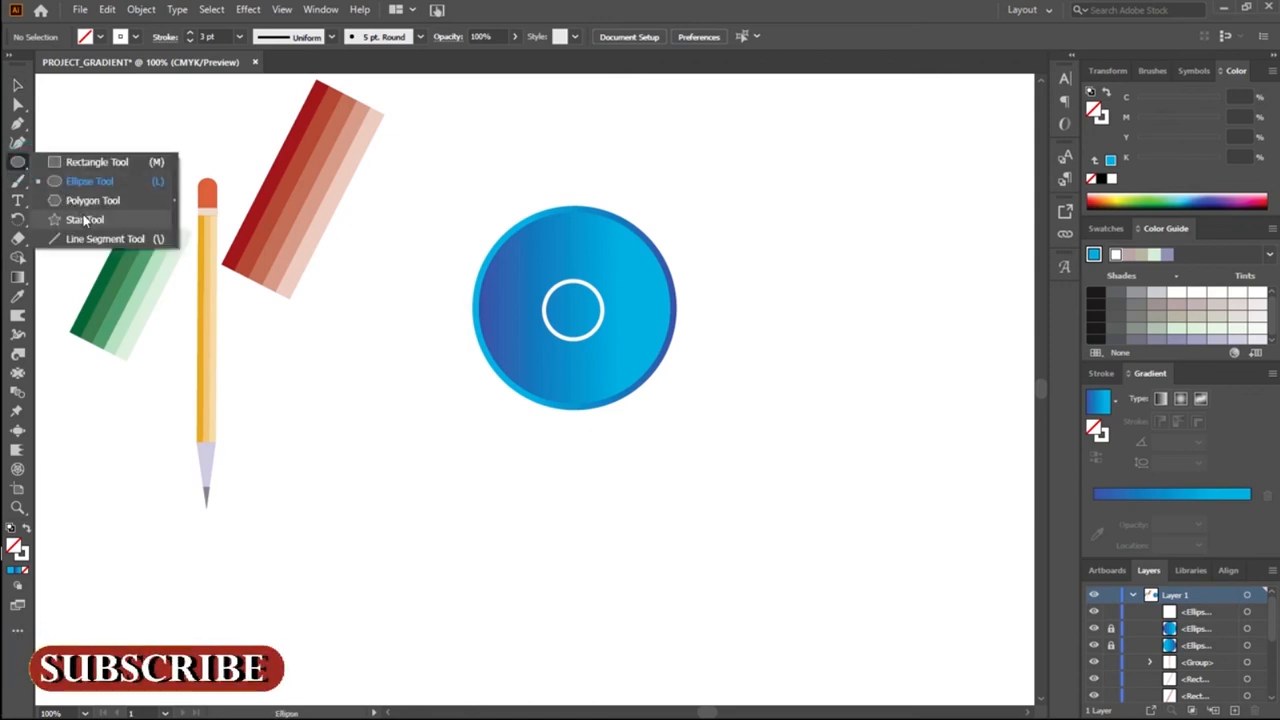
{"action": "left_click", "coordinate": [86, 220]}
{"action": "left_click_drag", "start_coordinate": [363, 318], "coordinate": [418, 425]}
{"action": "left_click", "coordinate": [17, 85]}
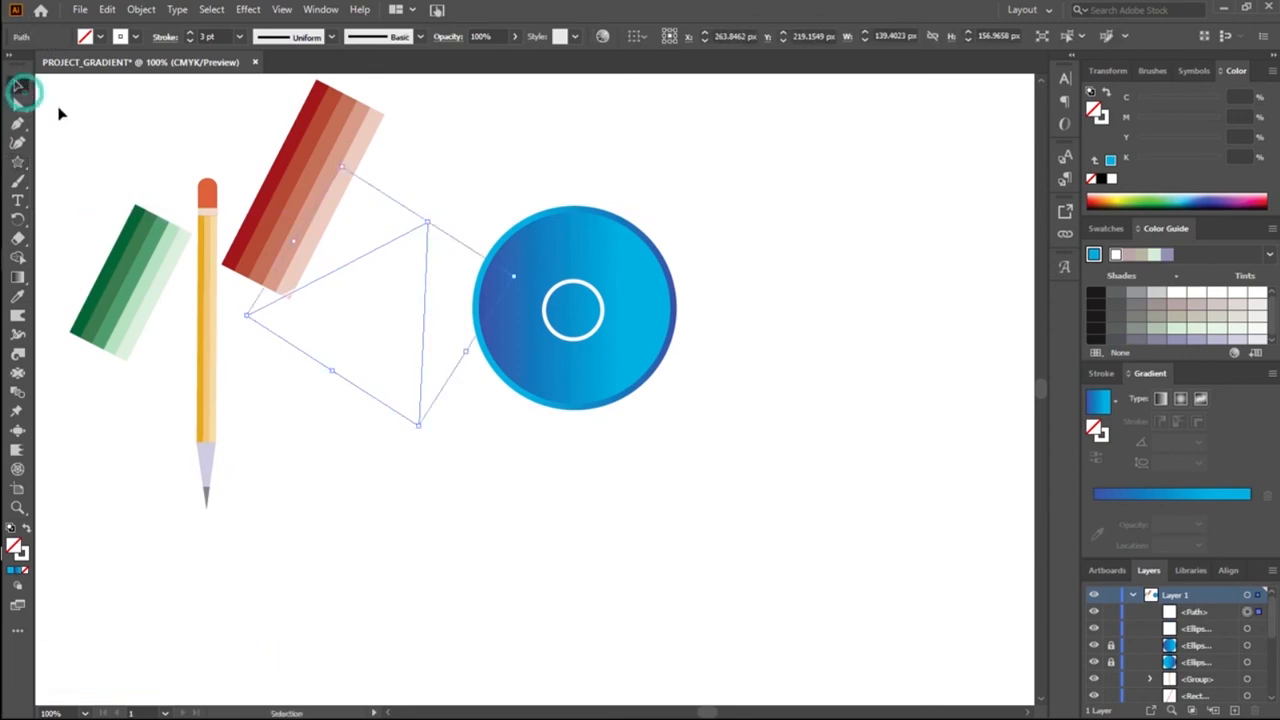
{"action": "left_click_drag", "start_coordinate": [420, 424], "coordinate": [393, 331]}
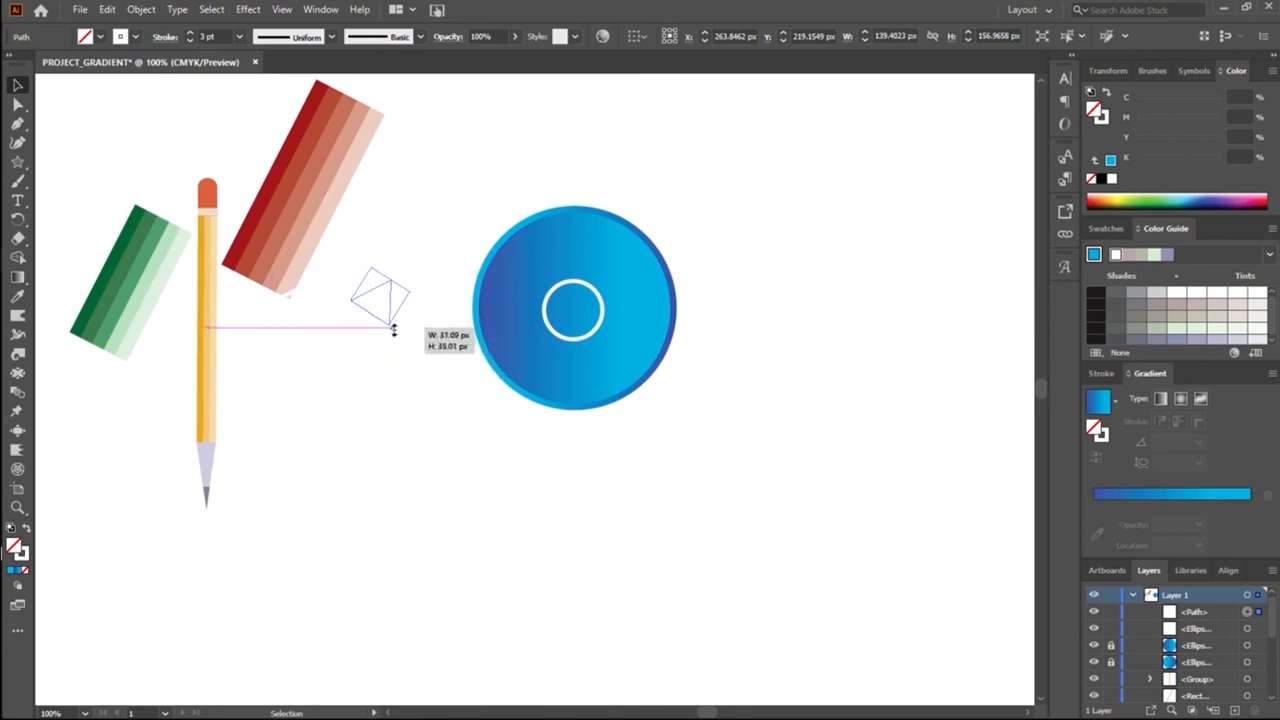
{"action": "left_click_drag", "start_coordinate": [393, 331], "coordinate": [390, 326]}
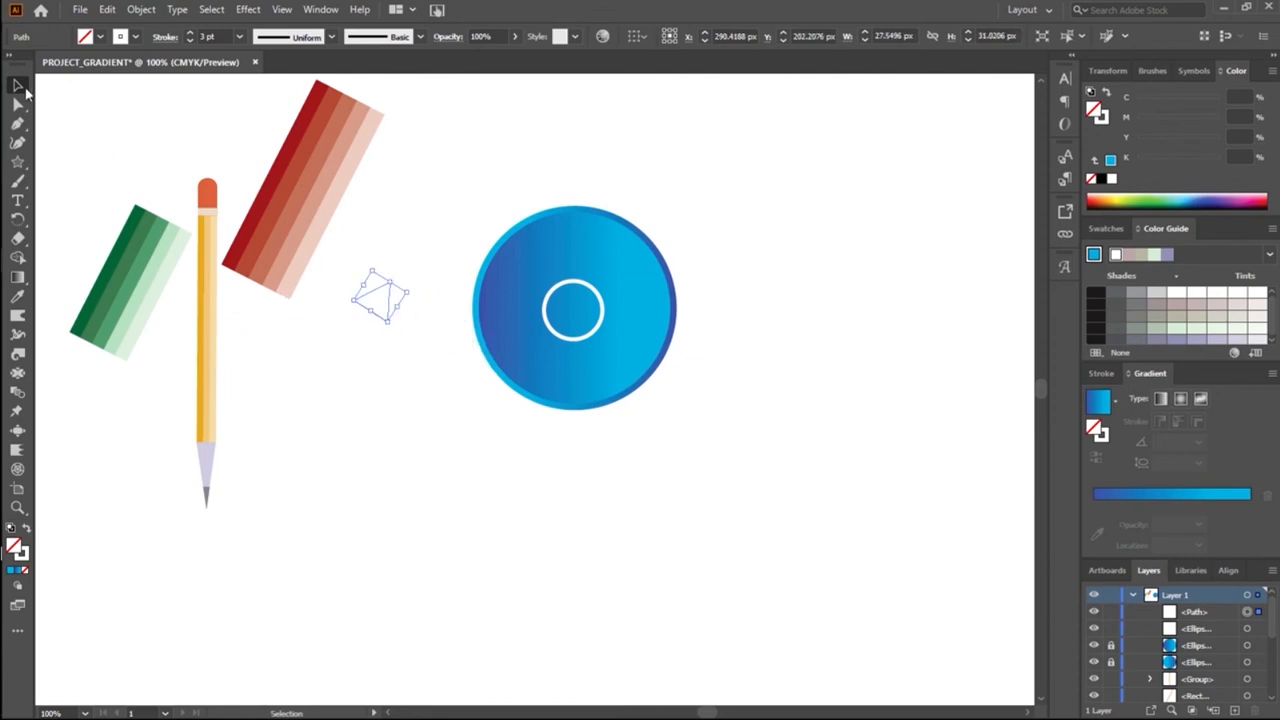
Step: Rotate the small triangle to point downward and place it over the top of the white ring, its tip near the ring's centre
{"action": "left_click_drag", "start_coordinate": [392, 328], "coordinate": [347, 268]}
{"action": "left_click_drag", "start_coordinate": [380, 298], "coordinate": [585, 293]}
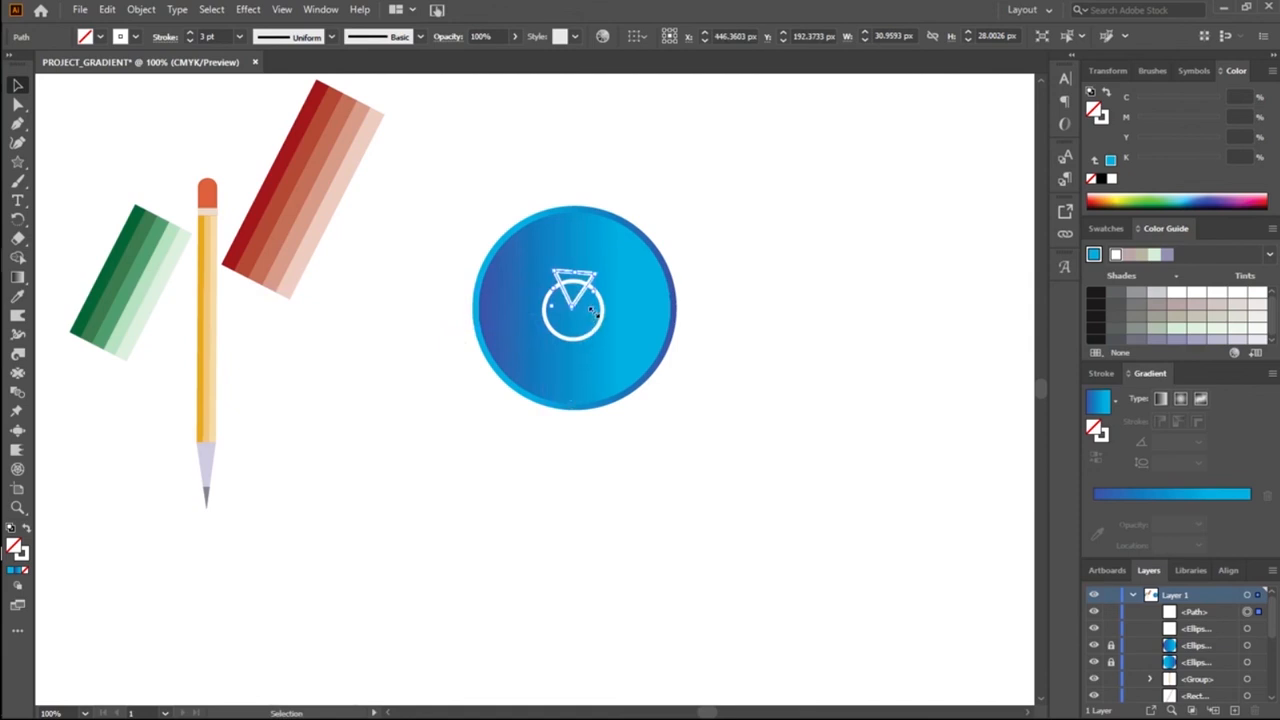
{"action": "left_click_drag", "start_coordinate": [580, 313], "coordinate": [584, 320]}
{"action": "left_click", "coordinate": [566, 468]}
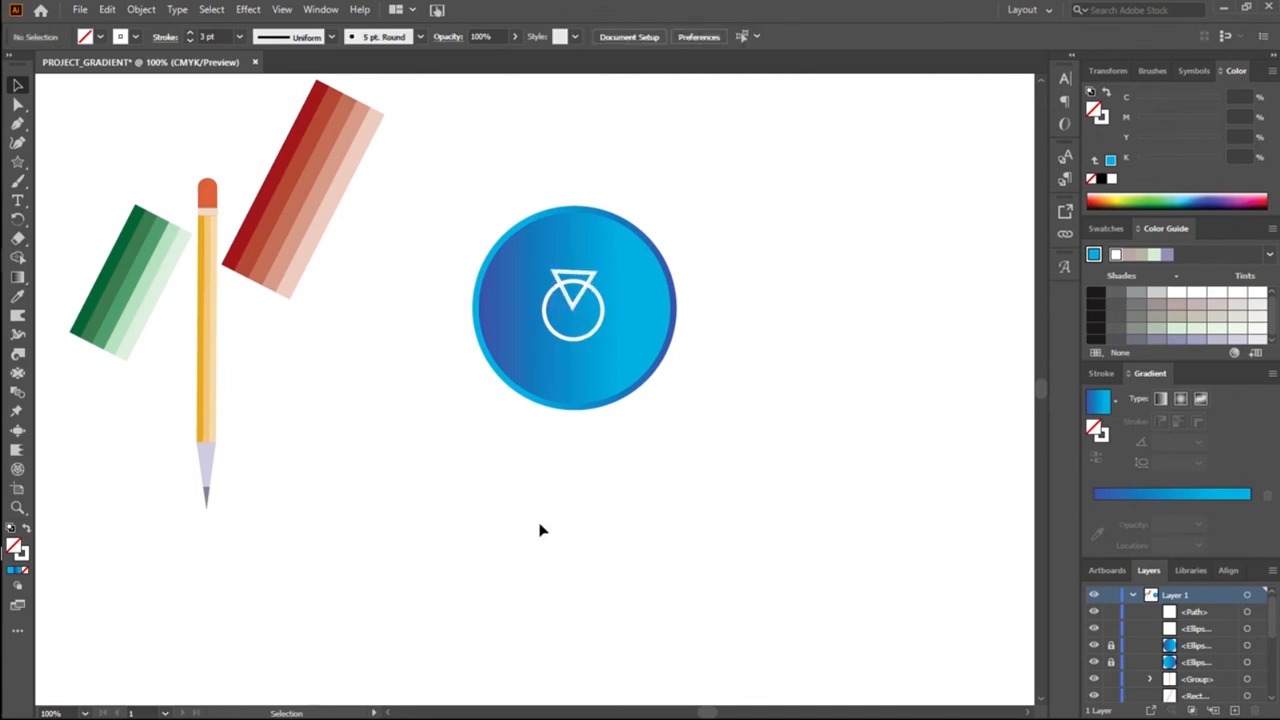
{"action": "left_click_drag", "start_coordinate": [642, 360], "coordinate": [638, 360]}
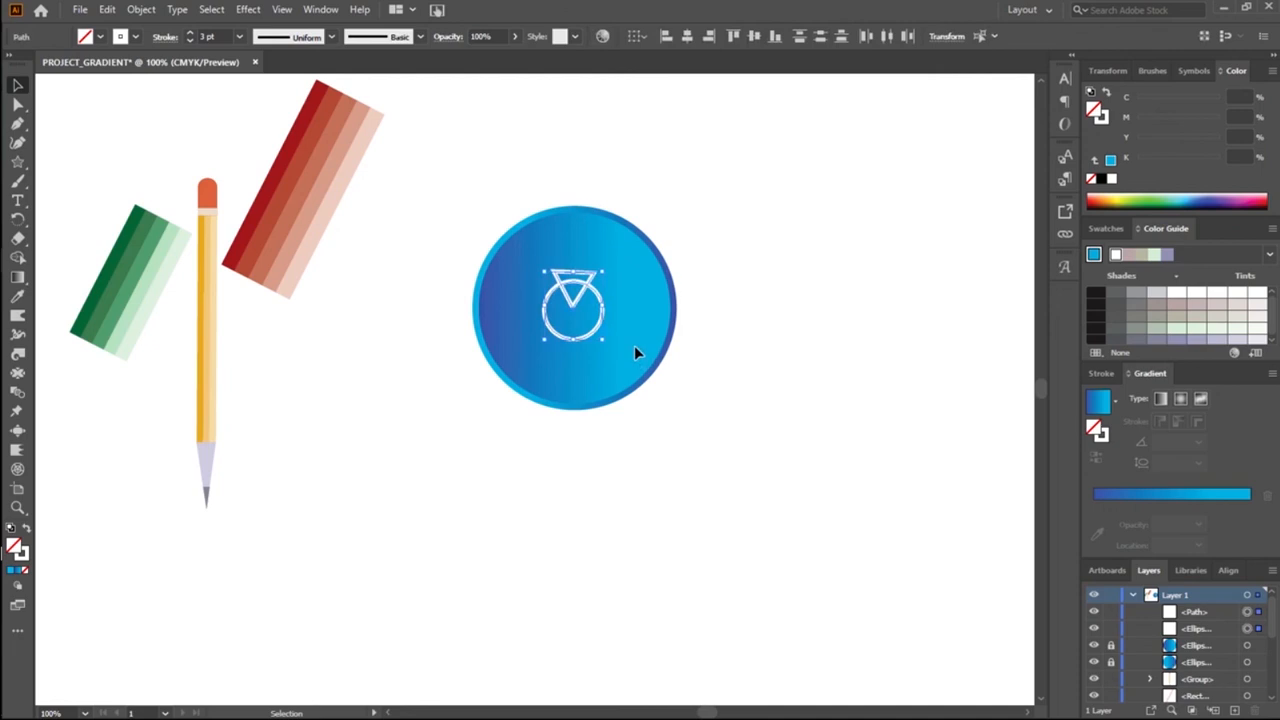
{"action": "left_click", "coordinate": [335, 395]}
Step: Try a white fill on the triangle overlapping the ring
{"action": "left_click", "coordinate": [593, 271]}
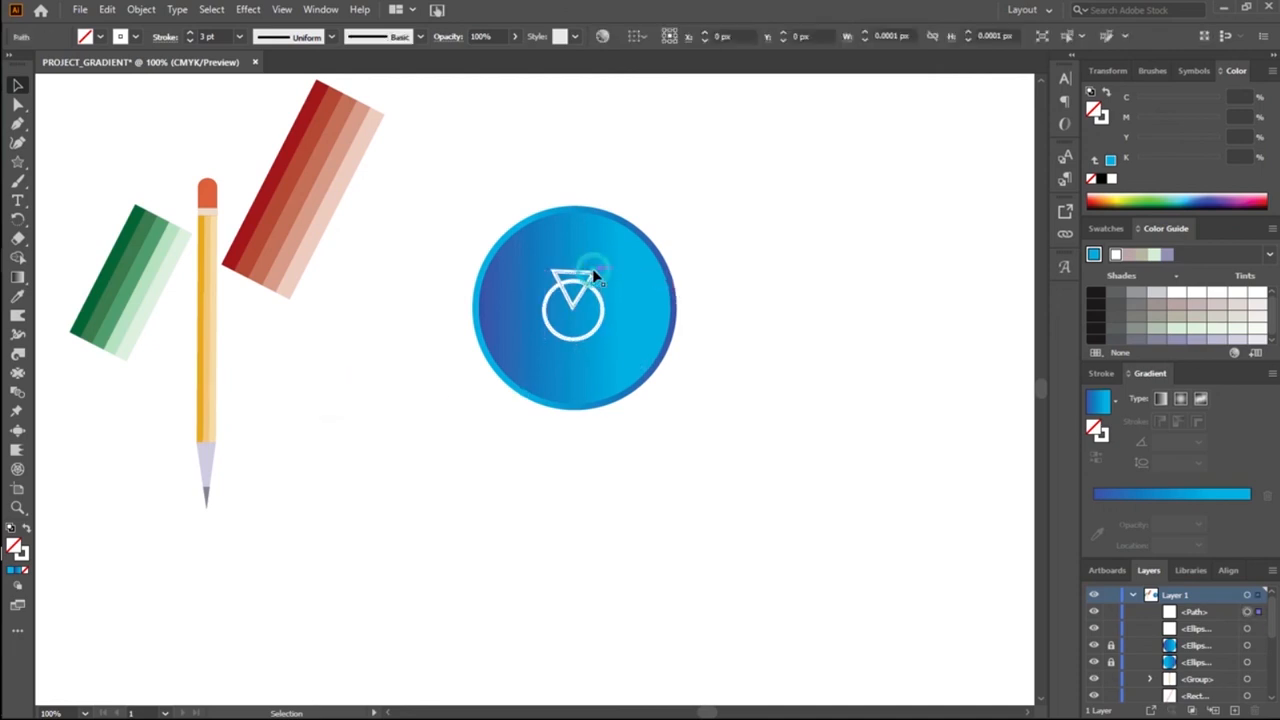
{"action": "left_click", "coordinate": [118, 37]}
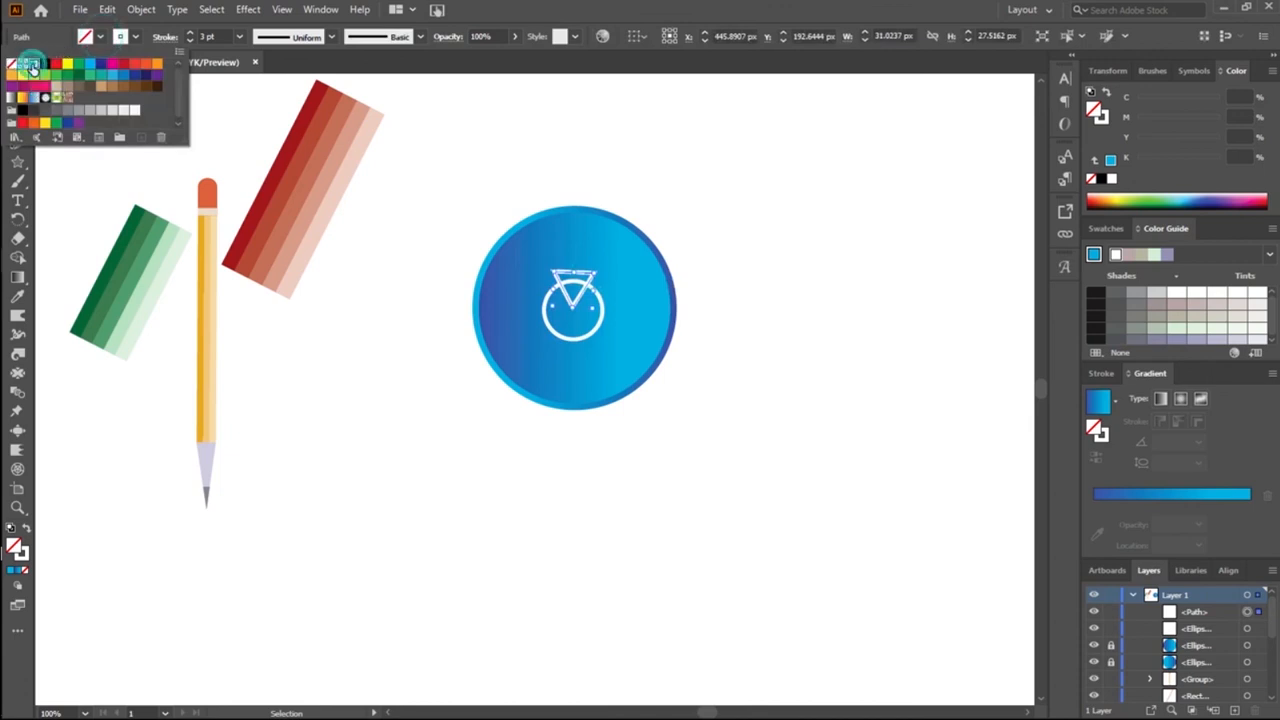
{"action": "left_click", "coordinate": [31, 64]}
{"action": "left_click", "coordinate": [256, 307]}
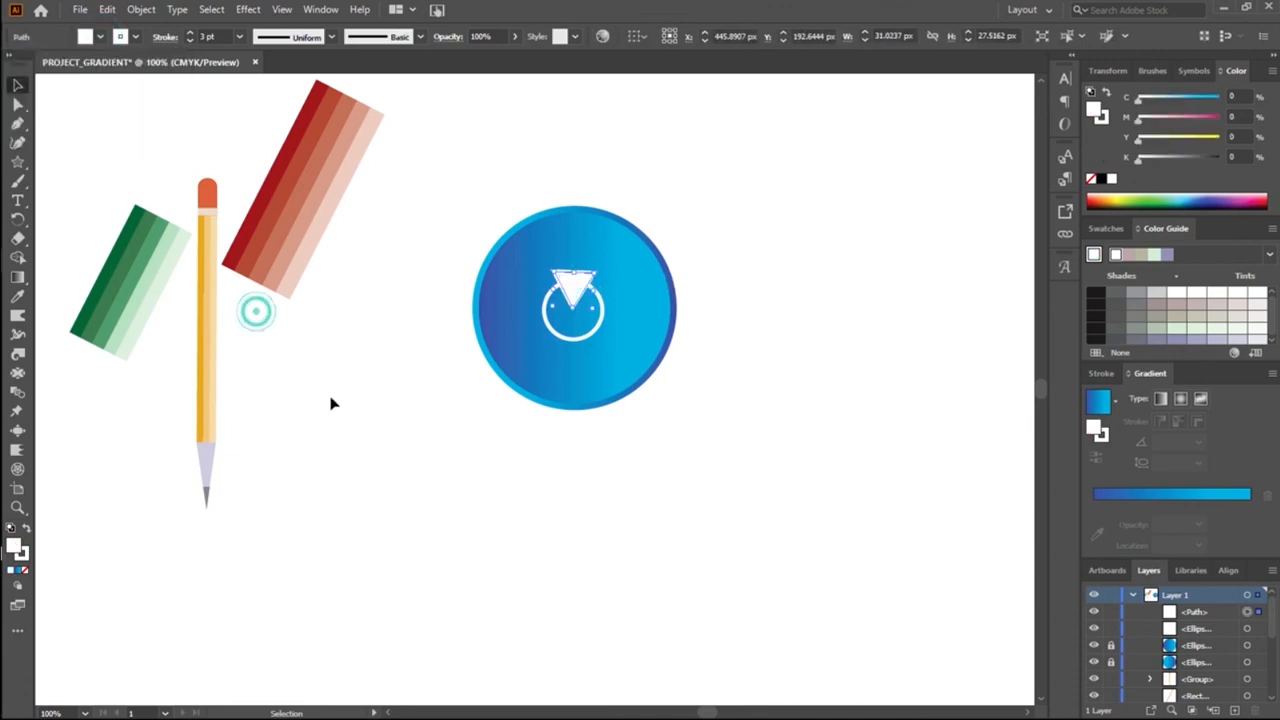
{"action": "left_click", "coordinate": [518, 340]}
Step: Try to cut the triangle and its overlap out of the white ring with the Shape Builder tool
{"action": "left_click_drag", "start_coordinate": [528, 263], "coordinate": [623, 347]}
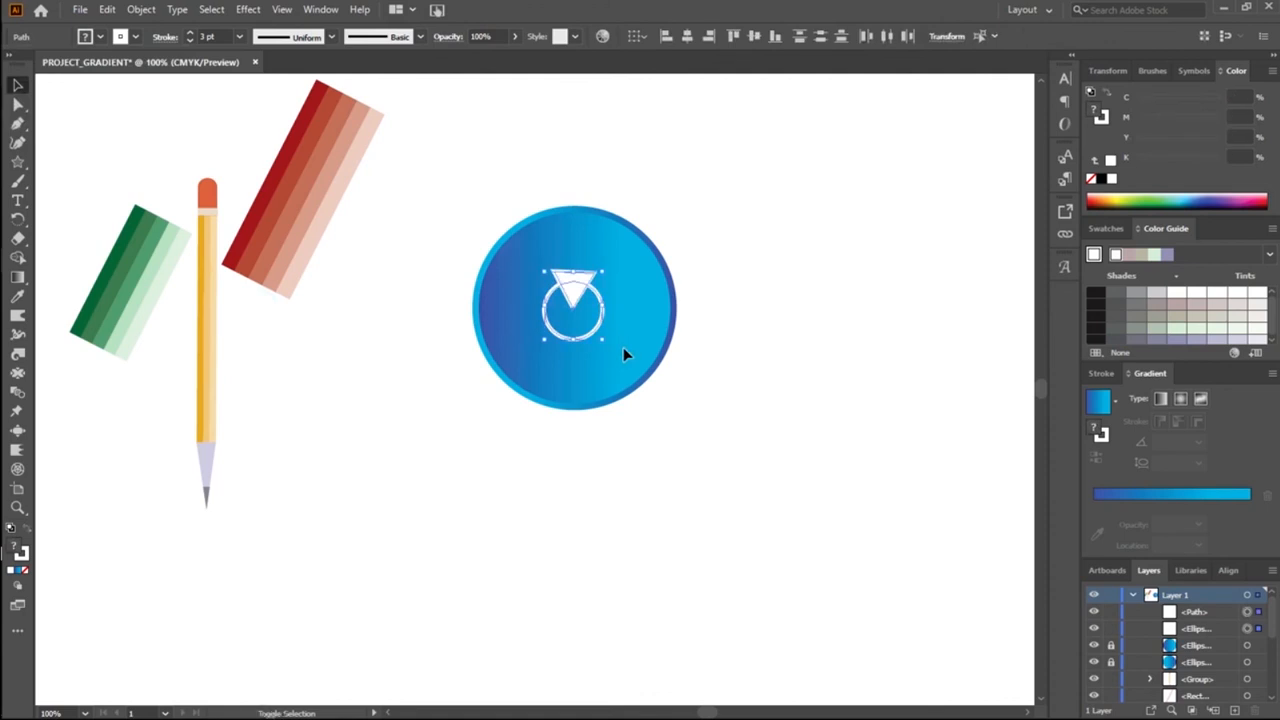
{"action": "key", "text": "shift+m"}
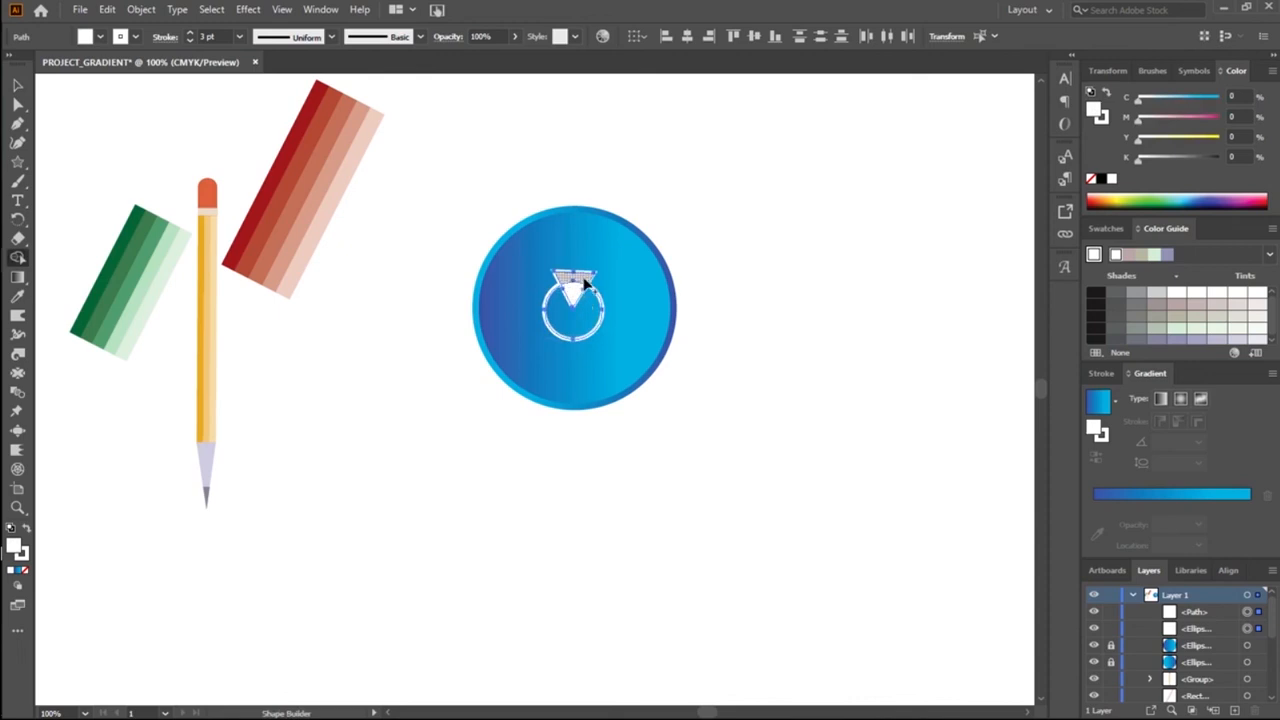
{"action": "left_click", "coordinate": [585, 283], "text": "alt"}
{"action": "left_click", "coordinate": [576, 287]}
{"action": "left_click", "coordinate": [576, 295], "text": "alt"}
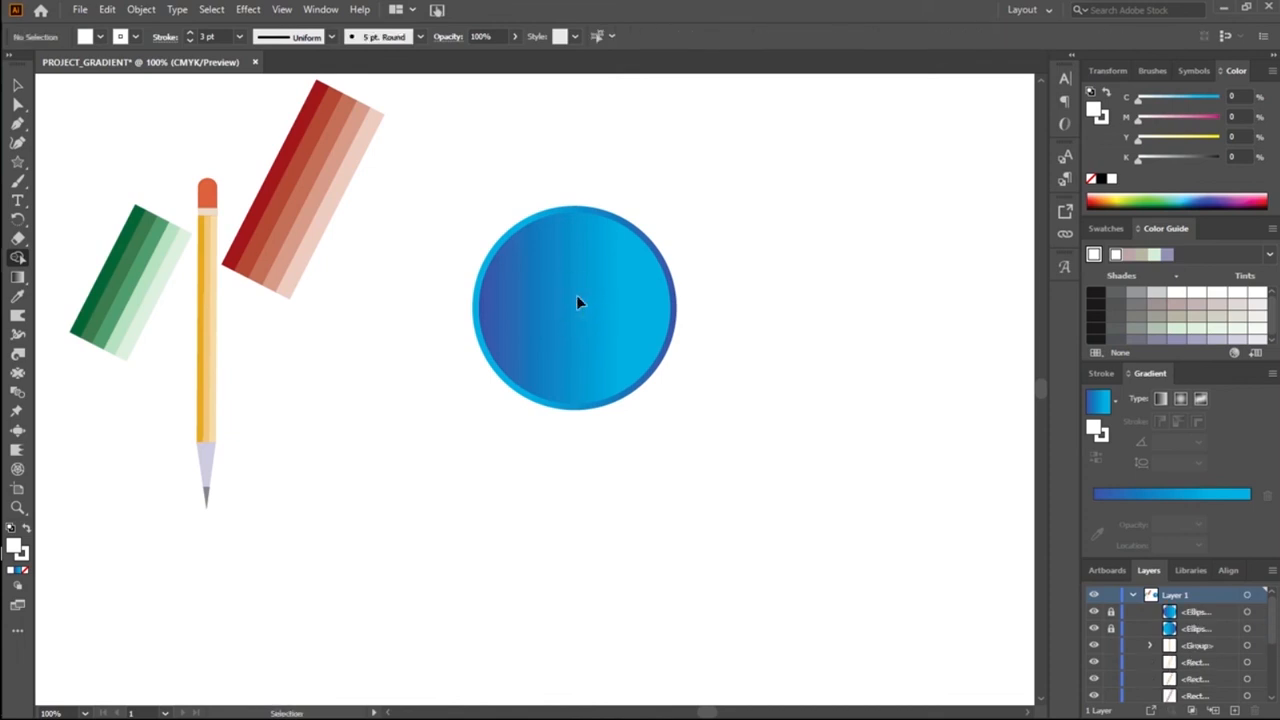
Step: Undo the Shape Builder cuts and the triangle's white fill, and clear the selection
{"action": "key", "text": "ctrl+z"}
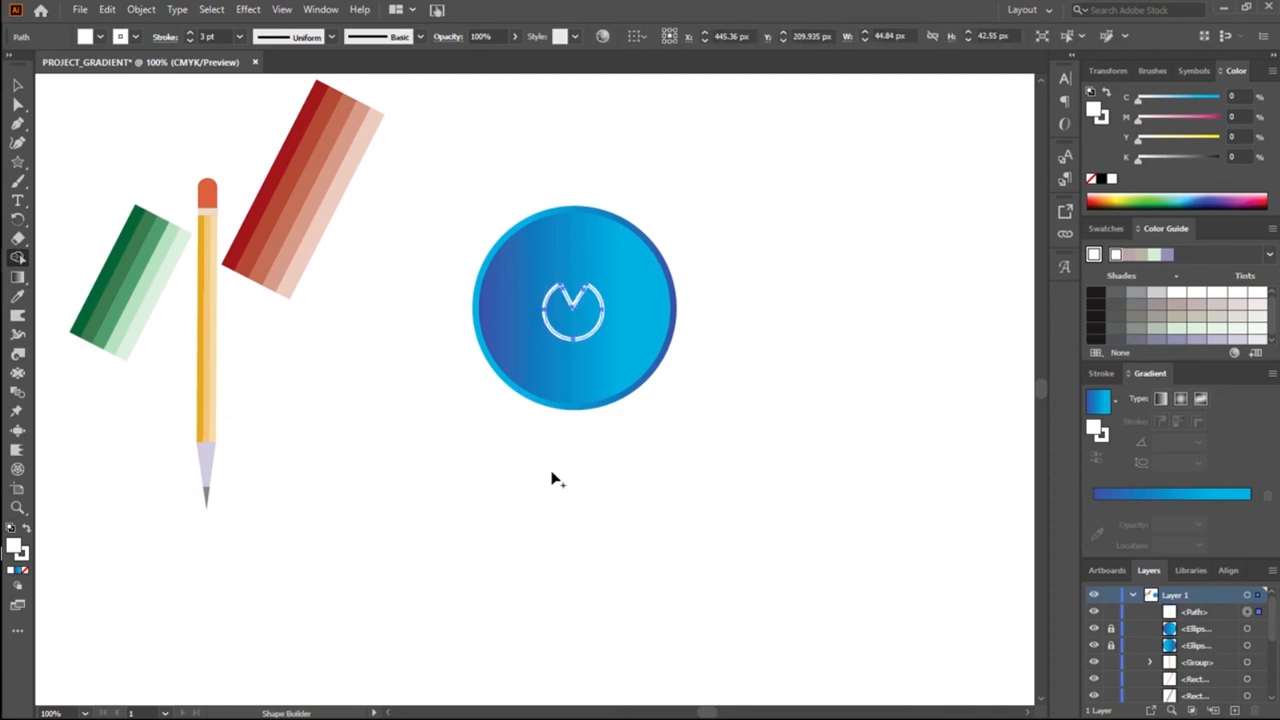
{"action": "key", "text": "ctrl+z"}
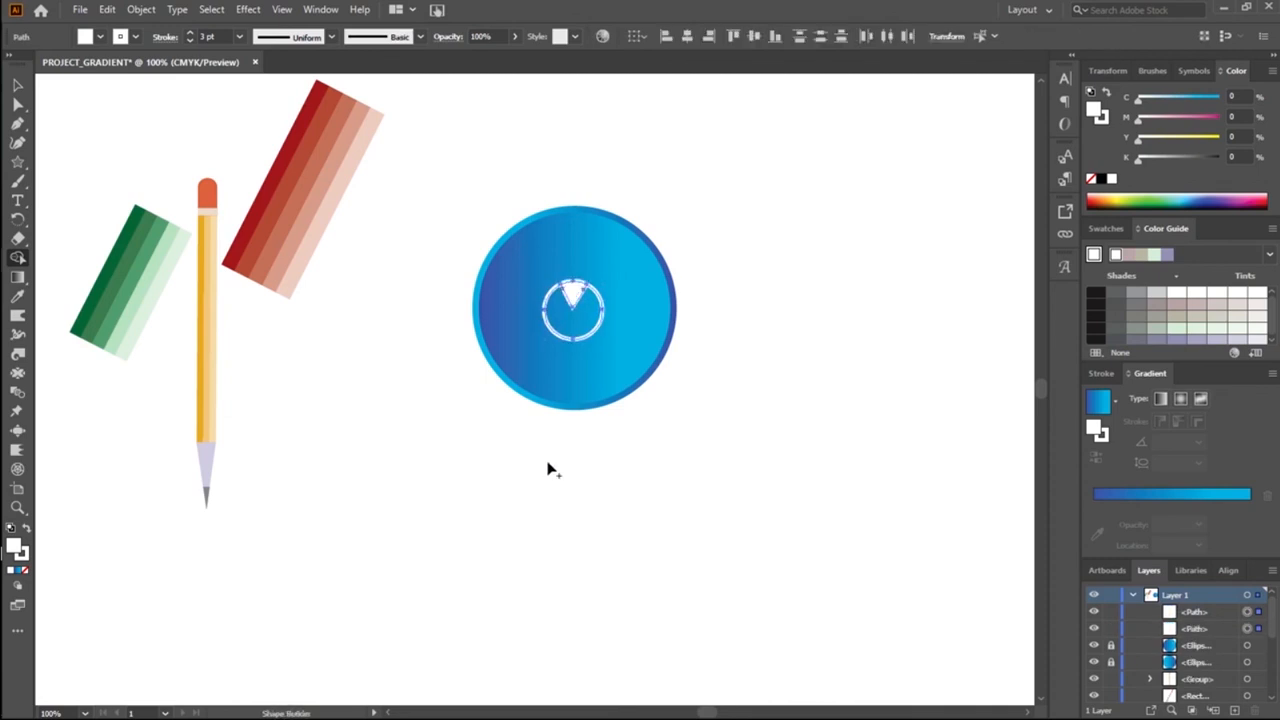
{"action": "key", "text": "ctrl+z"}
{"action": "key", "text": "ctrl+z"}
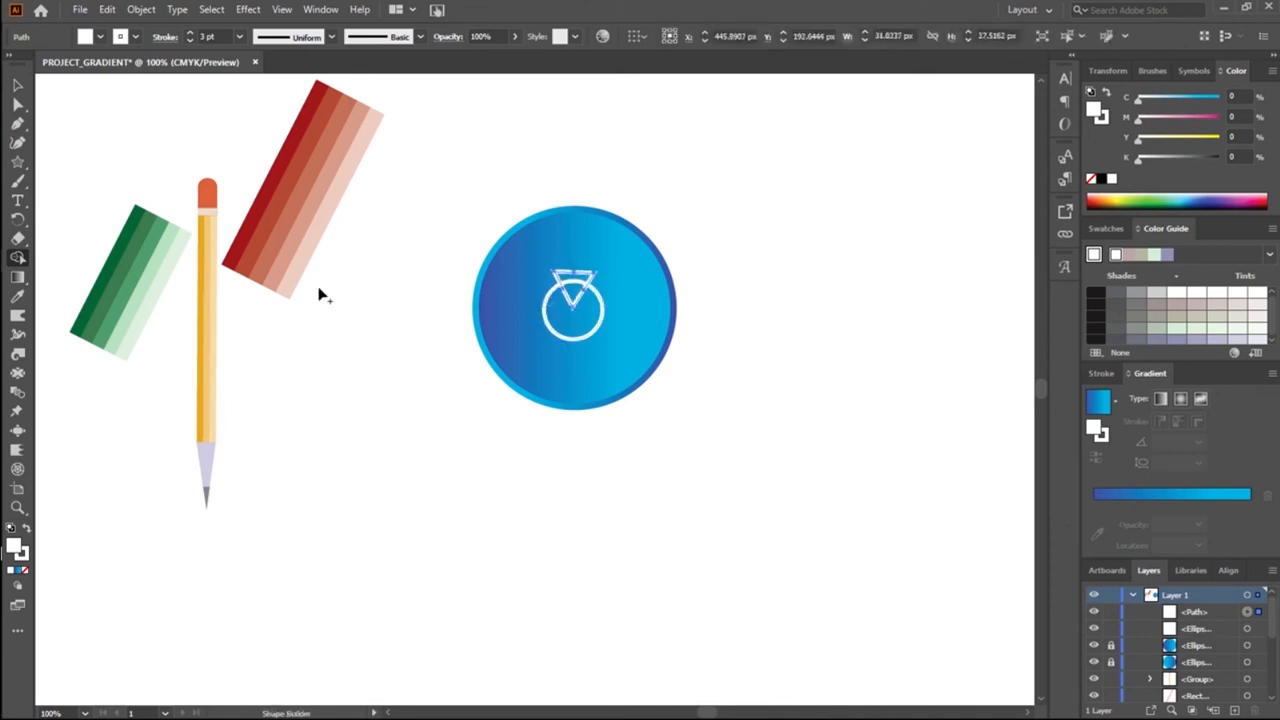
{"action": "left_click", "coordinate": [17, 84]}
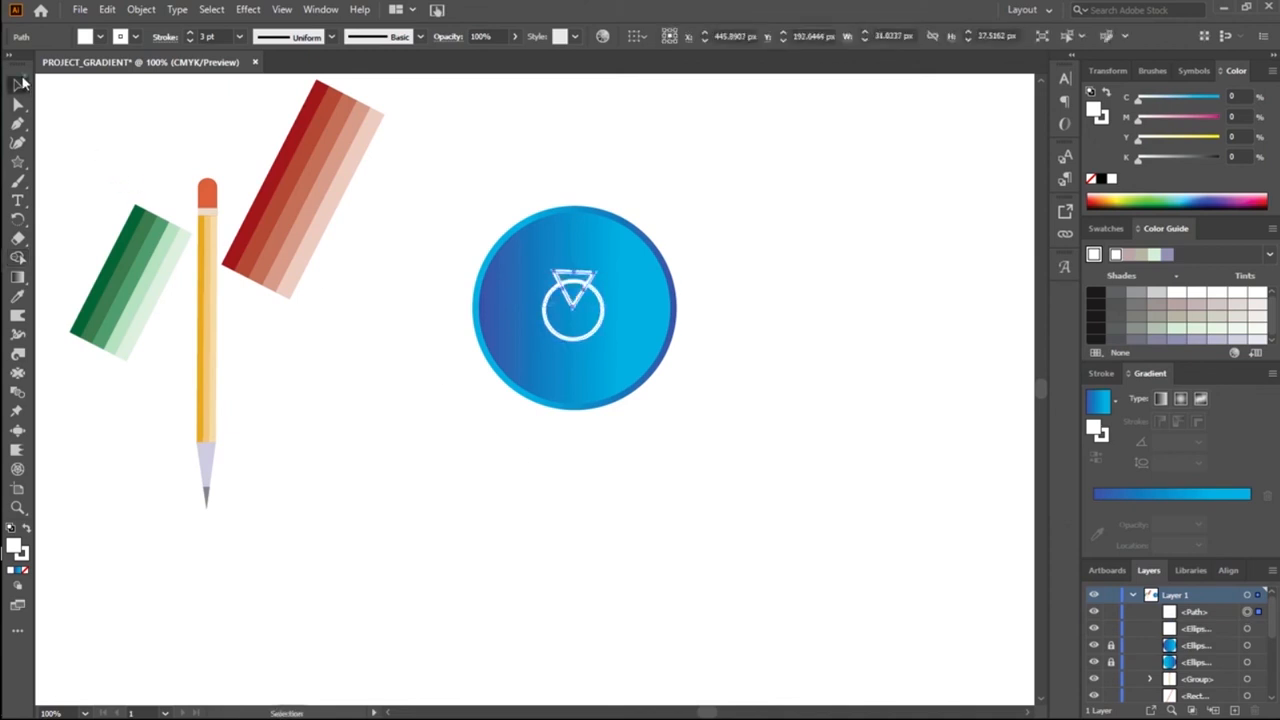
{"action": "left_click", "coordinate": [369, 313]}
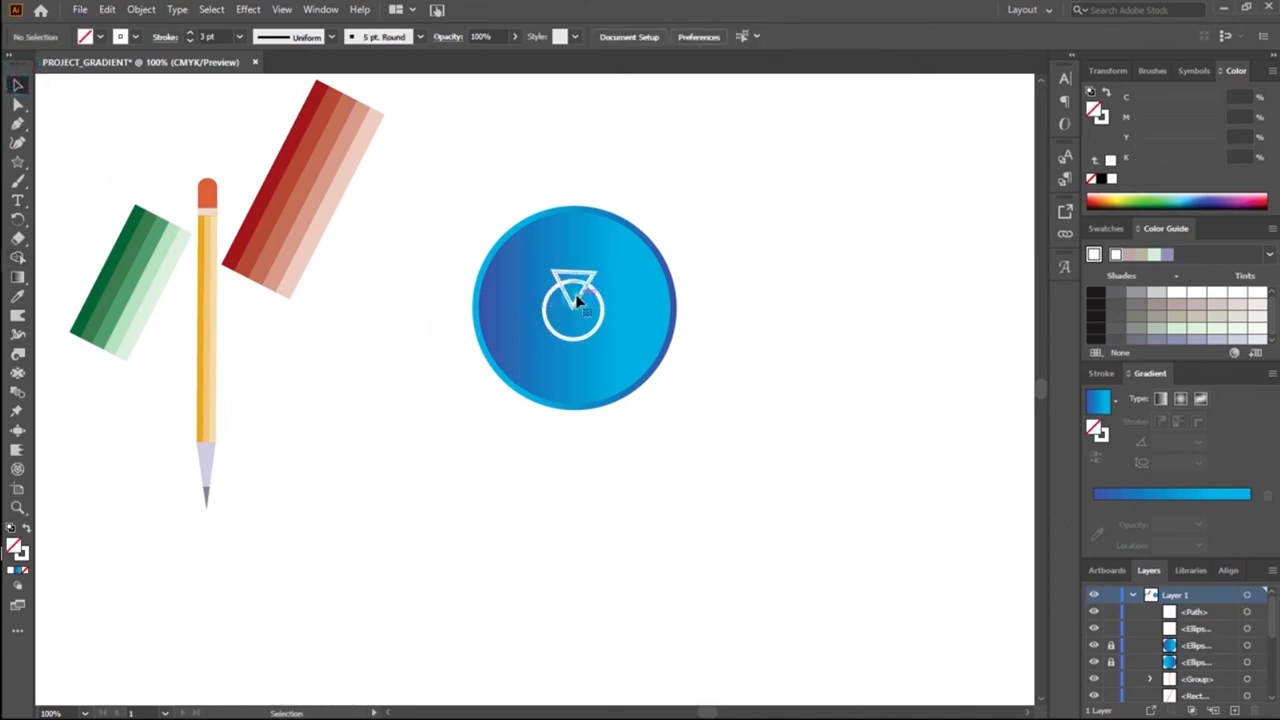
Step: Apply Outline Stroke to the triangle and to the white ring
{"action": "left_click", "coordinate": [577, 299]}
{"action": "left_click", "coordinate": [141, 10]}
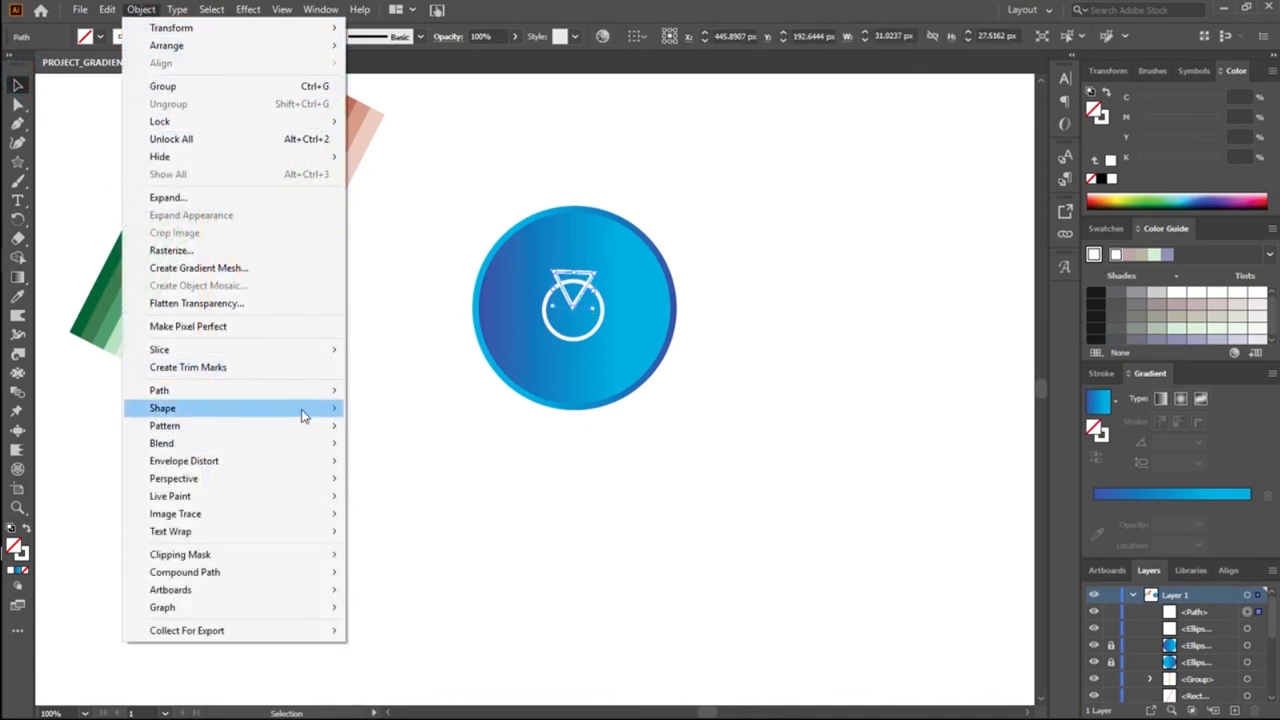
{"action": "mouse_move", "coordinate": [302, 396]}
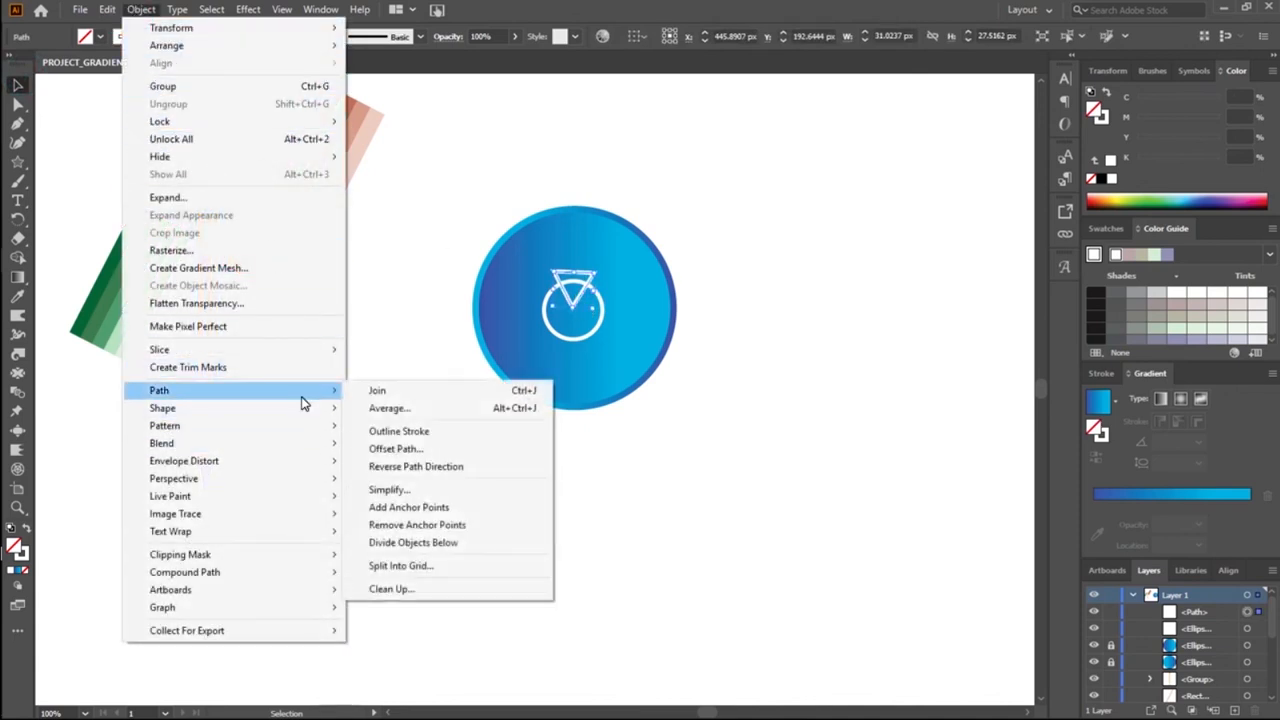
{"action": "left_click", "coordinate": [382, 431]}
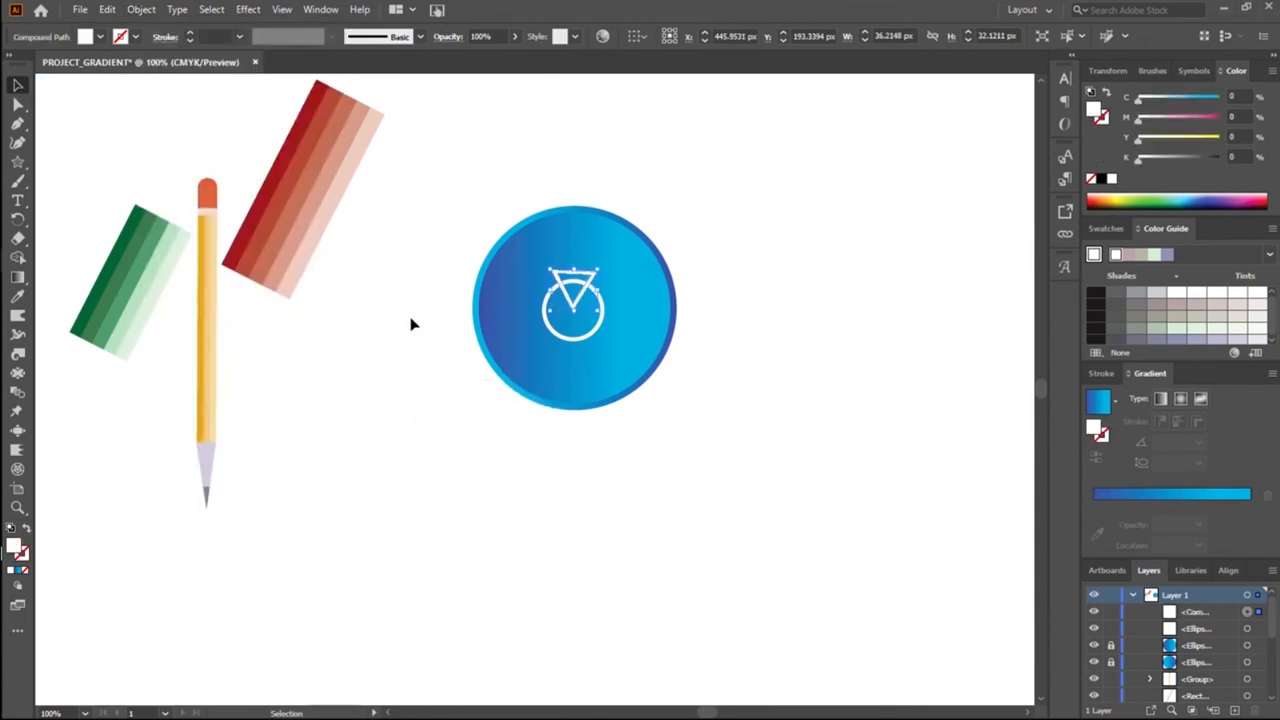
{"action": "left_click", "coordinate": [547, 318]}
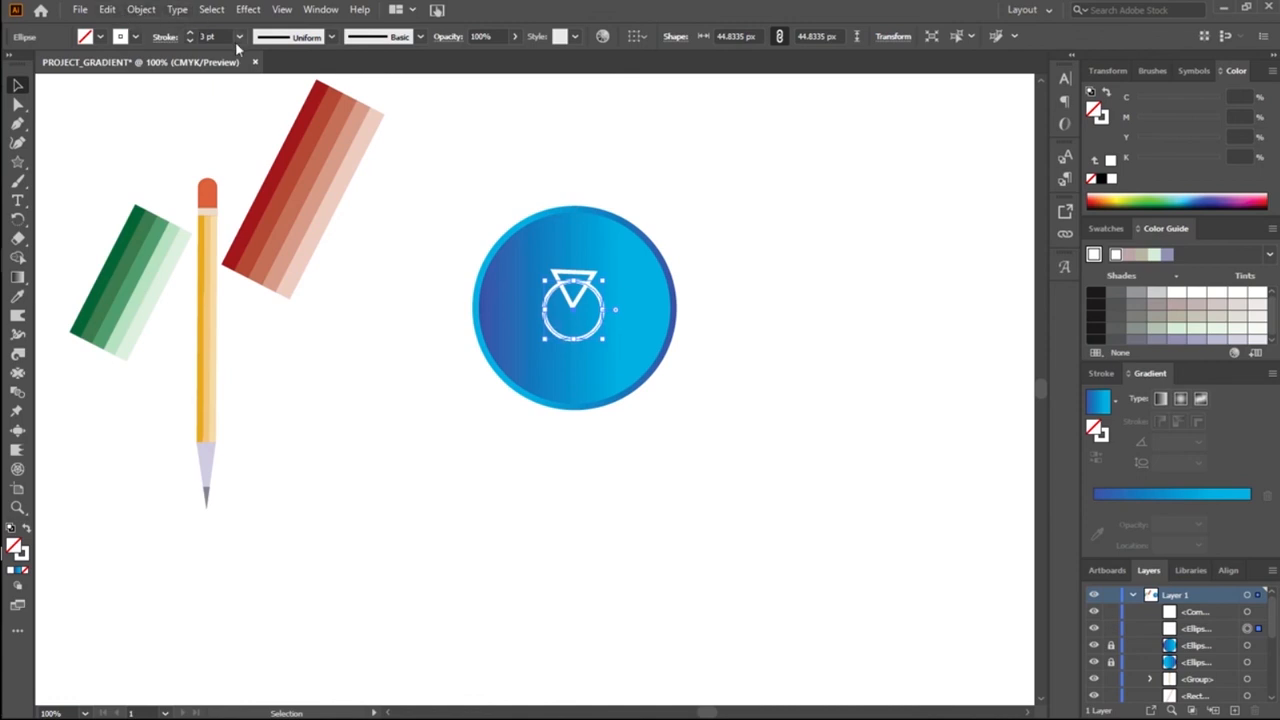
{"action": "left_click", "coordinate": [142, 9]}
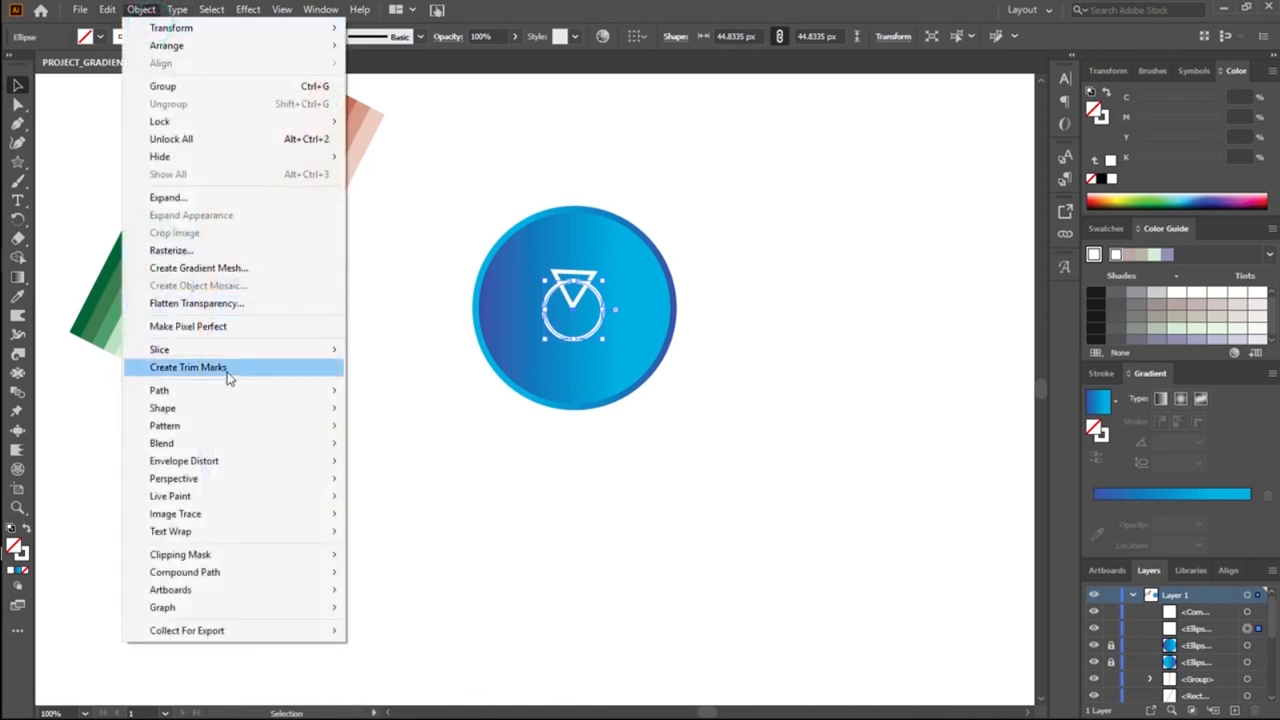
{"action": "mouse_move", "coordinate": [236, 392]}
{"action": "left_click", "coordinate": [390, 434]}
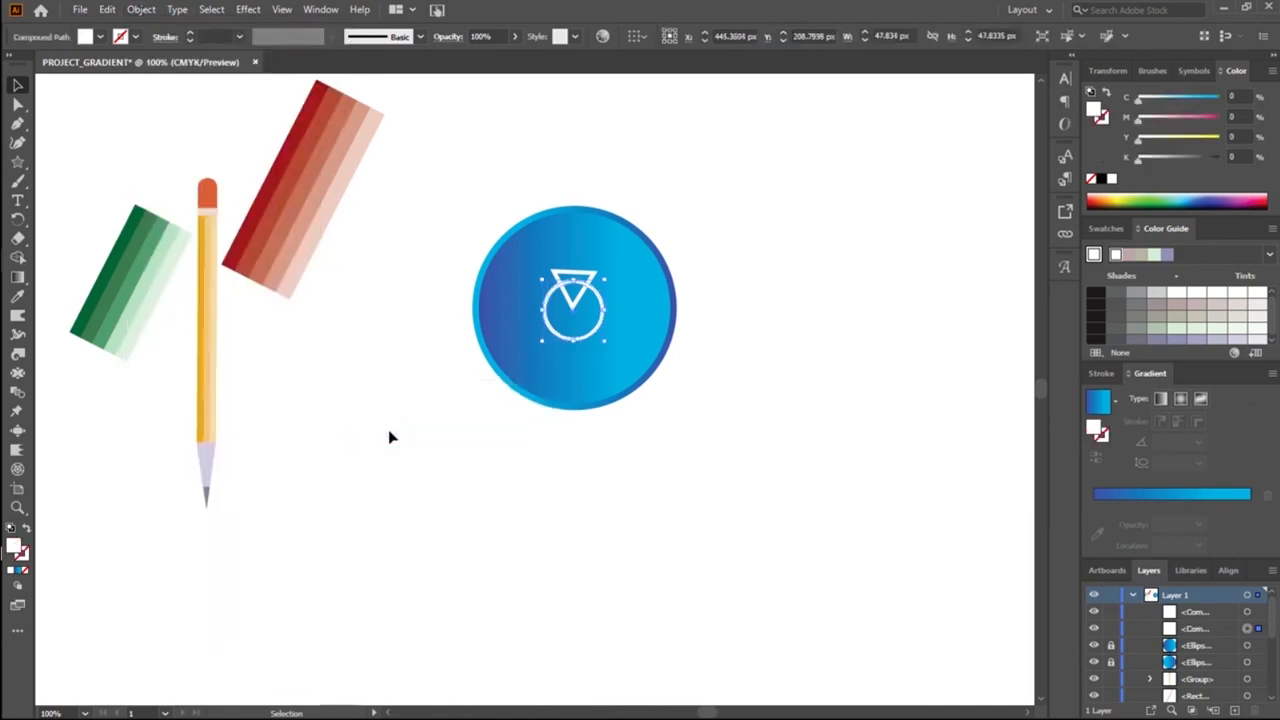
Step: Remove the outlined triangle and its overlap from the ring with Shape Builder to open a gap at the top, and select the cut ring
{"action": "left_click", "coordinate": [526, 277], "text": "shift"}
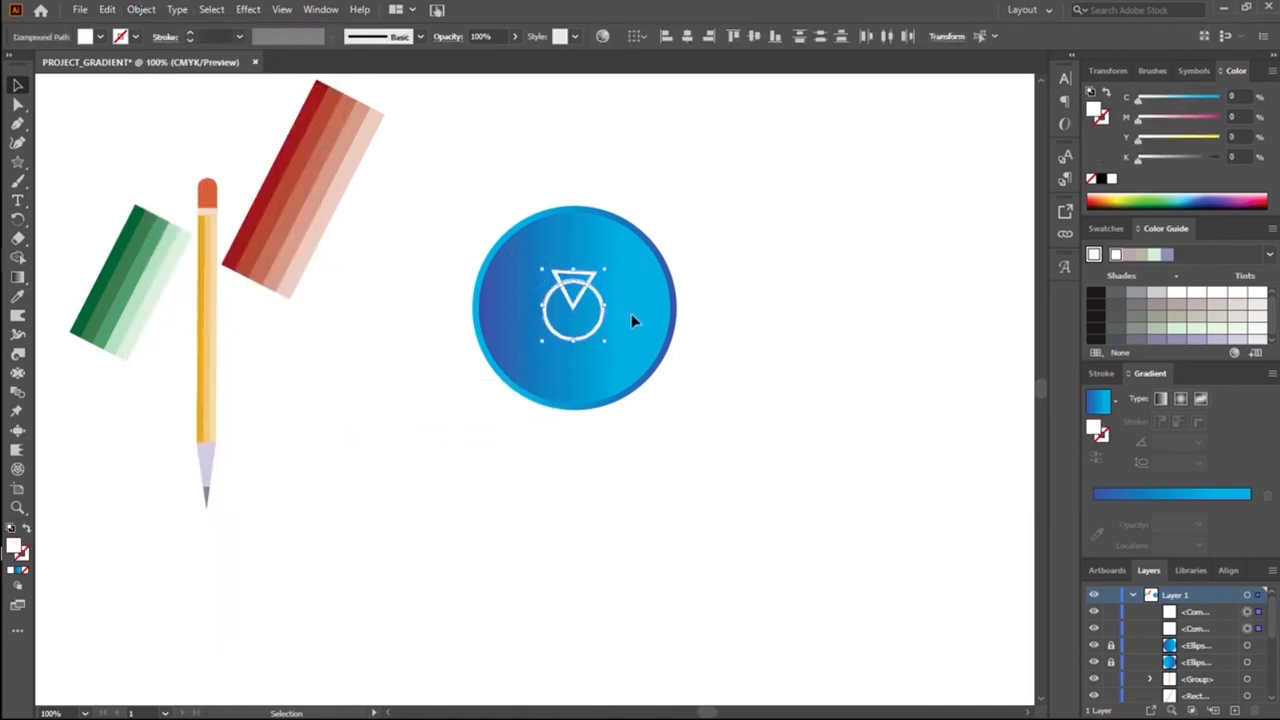
{"action": "key", "text": "shift+m"}
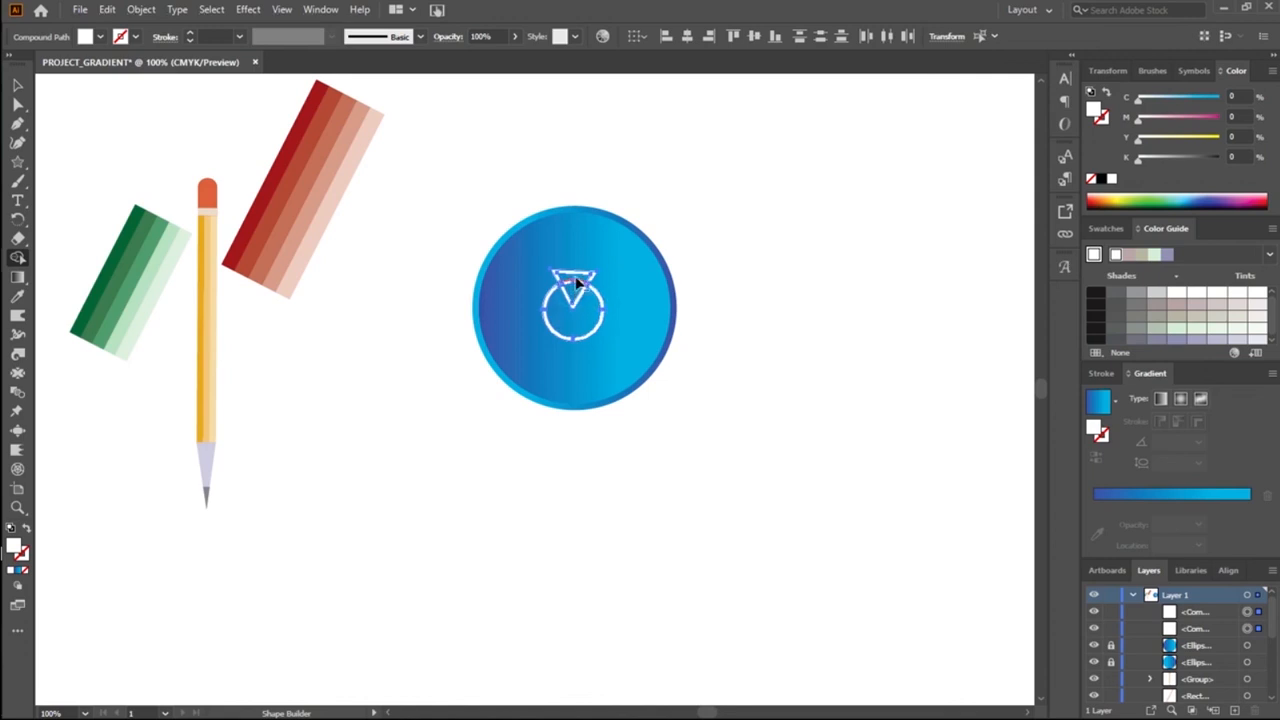
{"action": "left_click", "coordinate": [575, 281], "text": "alt"}
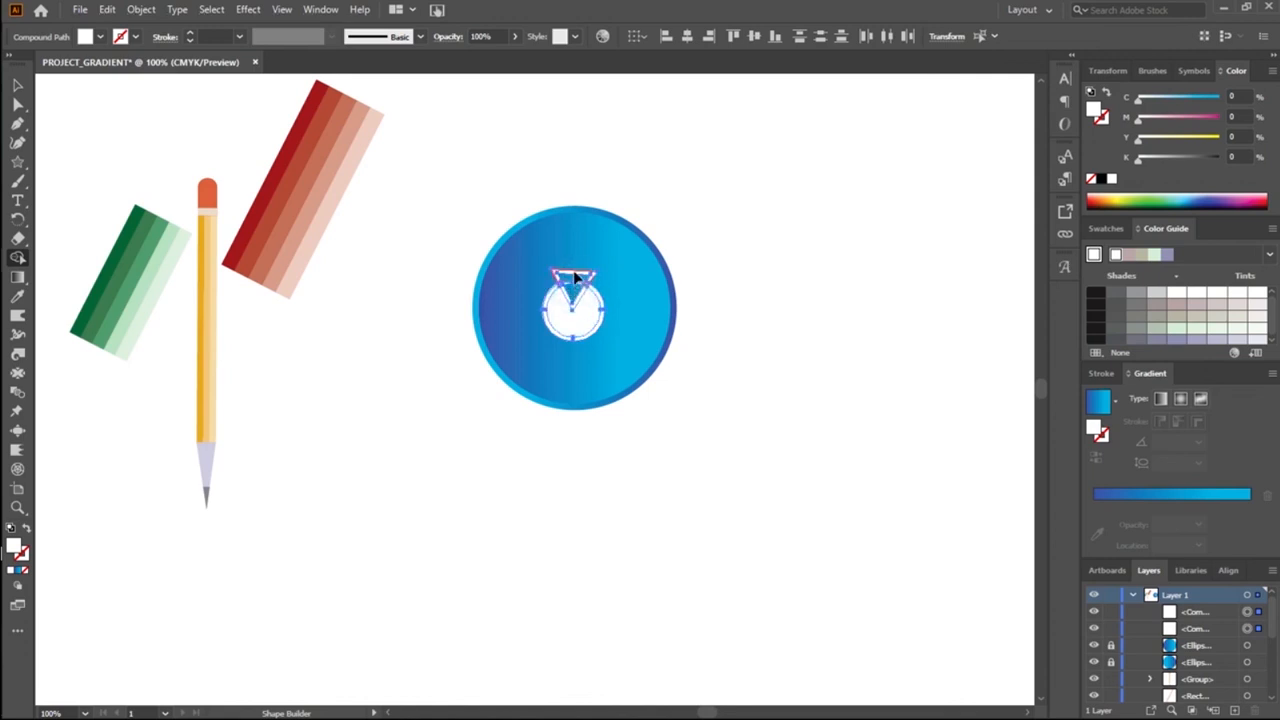
{"action": "left_click", "coordinate": [574, 273], "text": "alt"}
{"action": "left_click", "coordinate": [571, 287], "text": "alt"}
{"action": "left_click", "coordinate": [570, 277], "text": "alt"}
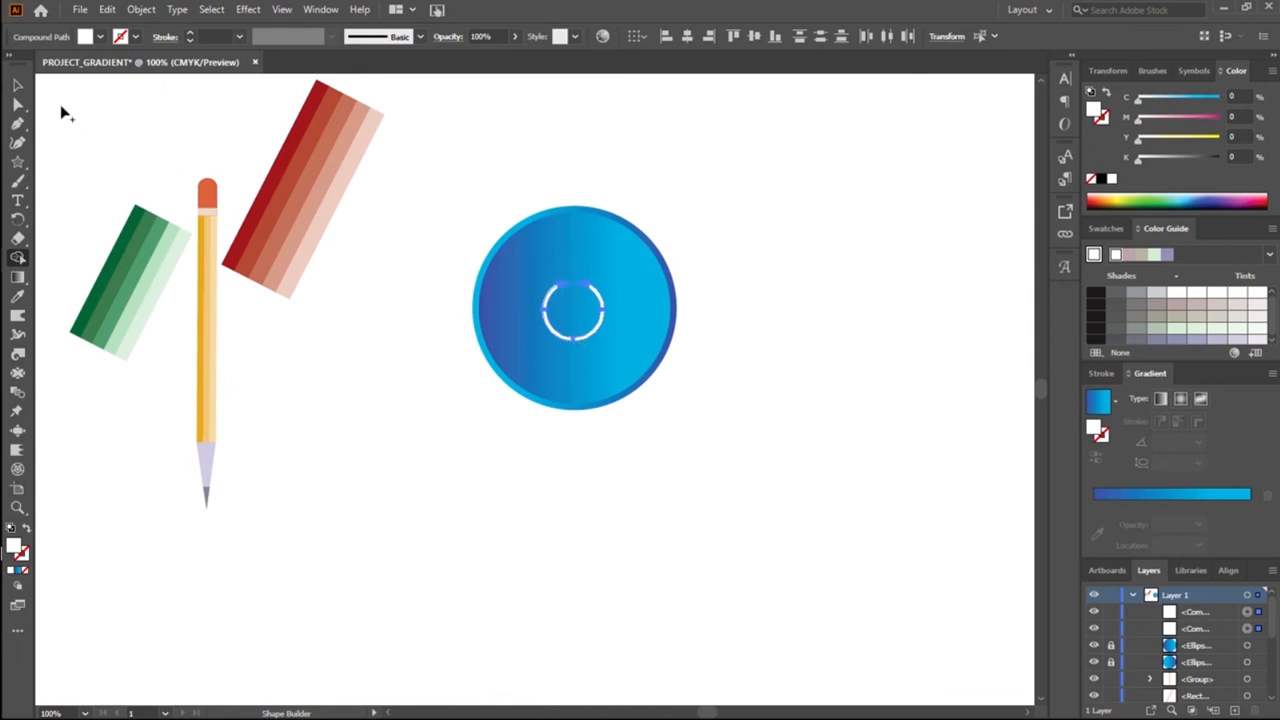
{"action": "left_click", "coordinate": [18, 86]}
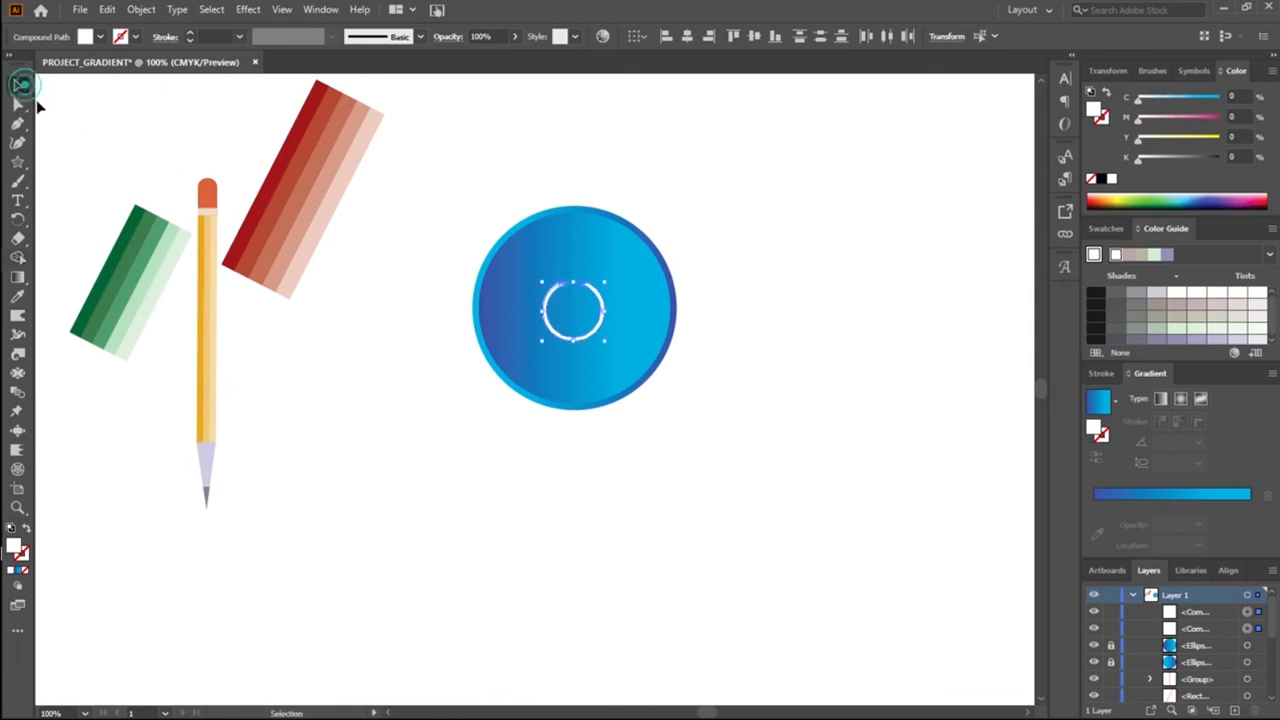
{"action": "left_click", "coordinate": [700, 312]}
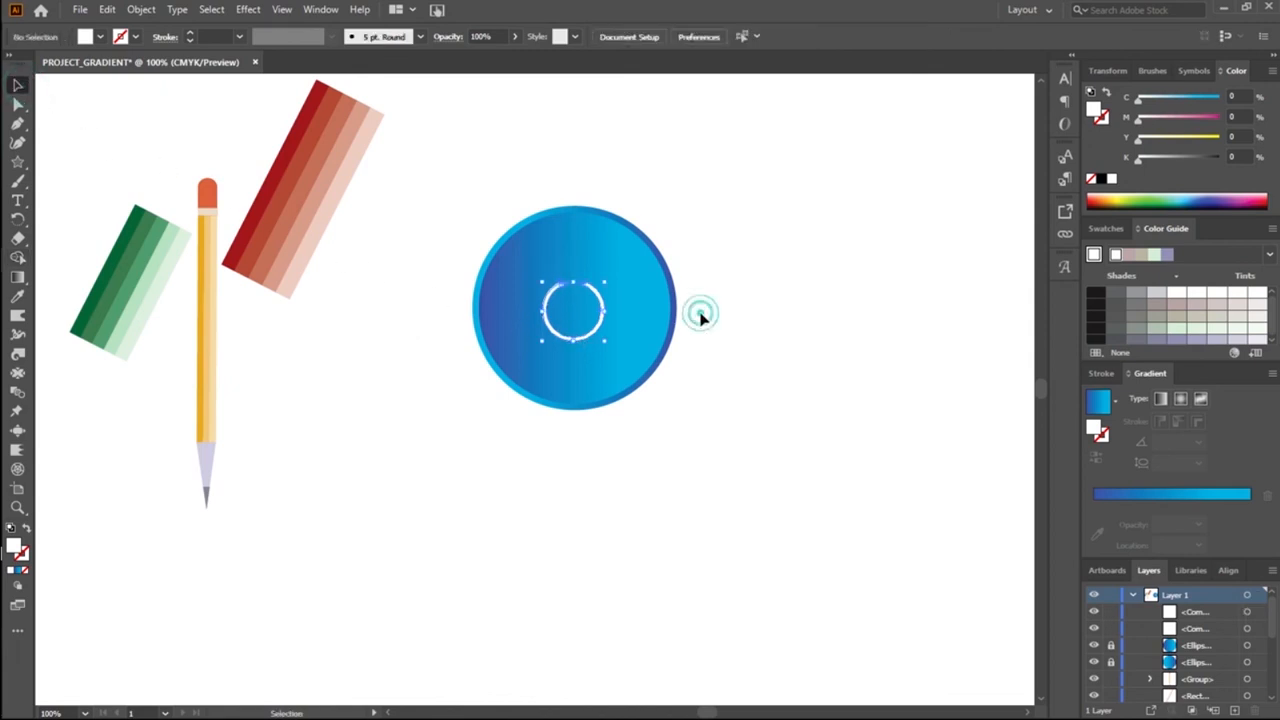
{"action": "left_click", "coordinate": [568, 285]}
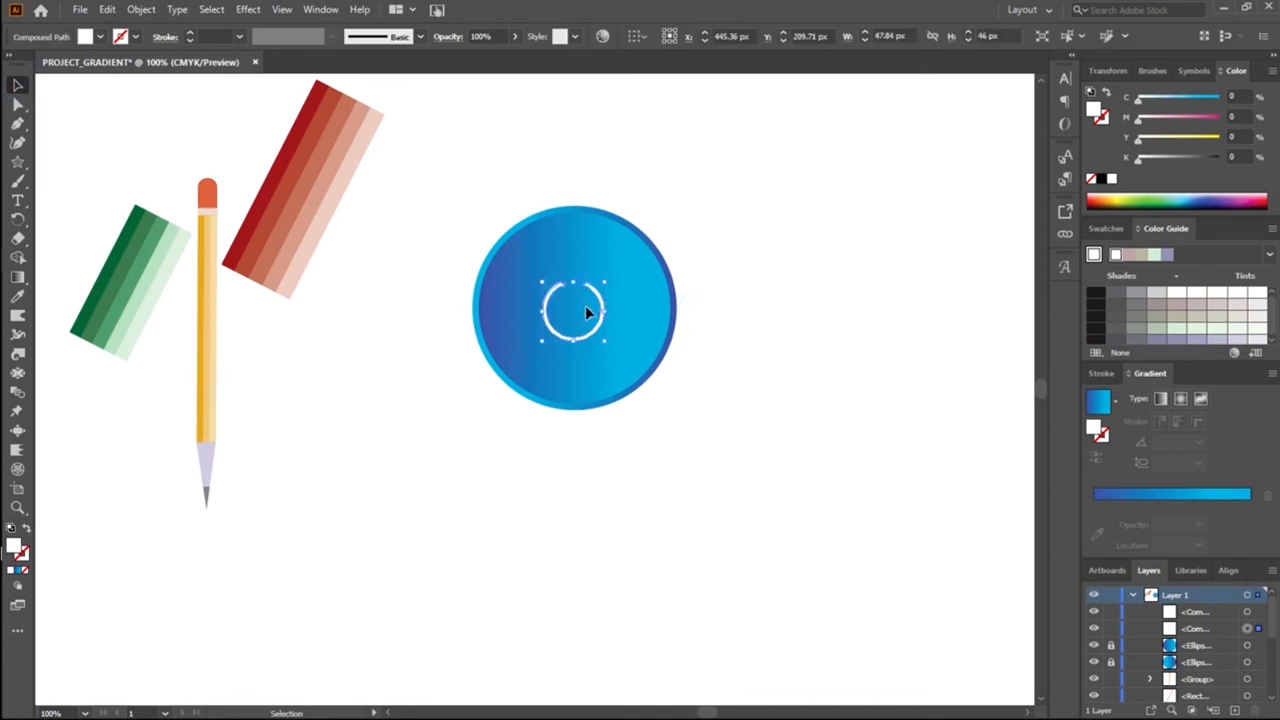
Step: Undo the last Shape Builder cuts on the white ring and the outlined triangle
{"action": "left_click", "coordinate": [410, 287]}
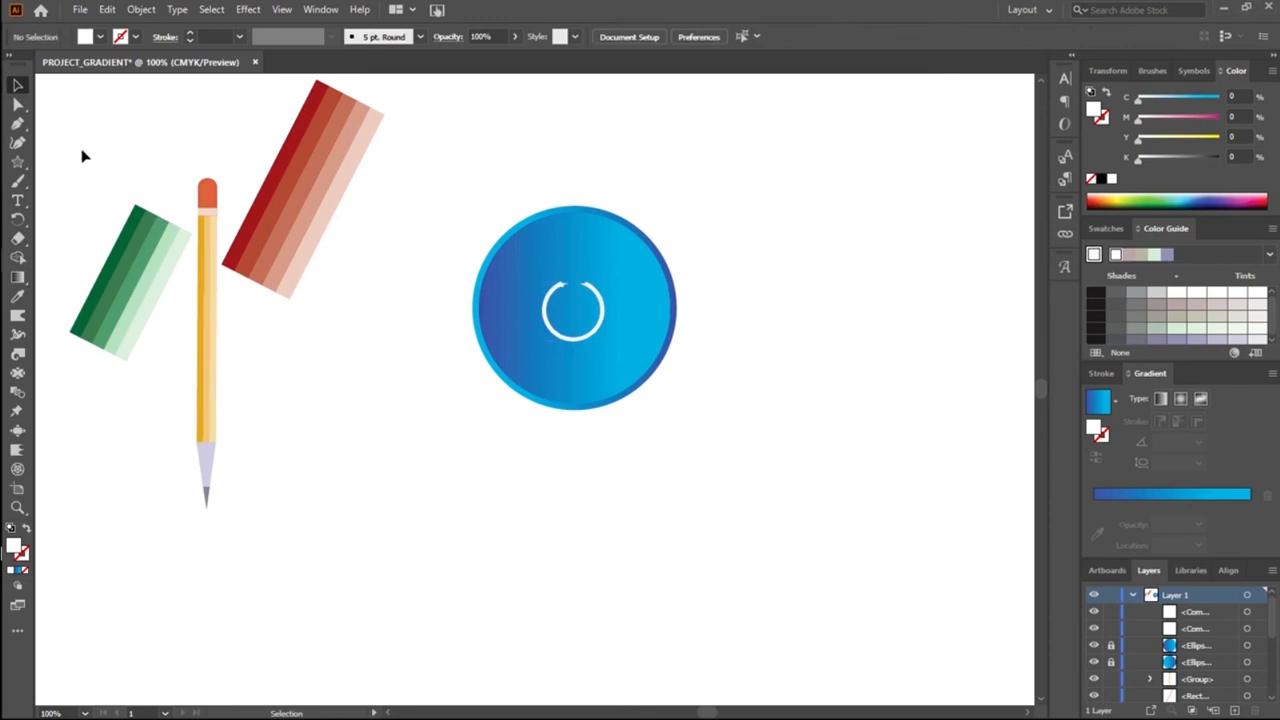
{"action": "key", "text": "ctrl+z"}
{"action": "key", "text": "ctrl+z"}
{"action": "key", "text": "ctrl+z"}
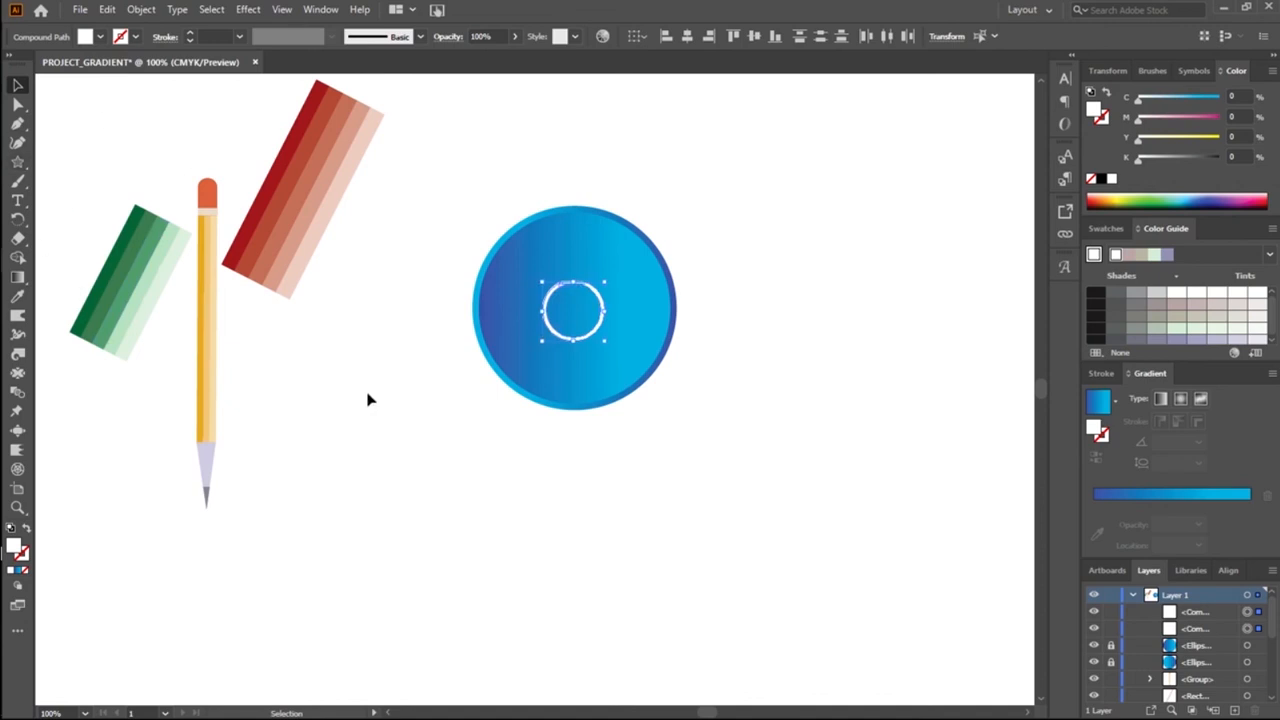
Step: Display the artwork in Outline mode to expose the overlapping ring and triangle paths
{"action": "key", "text": "z"}
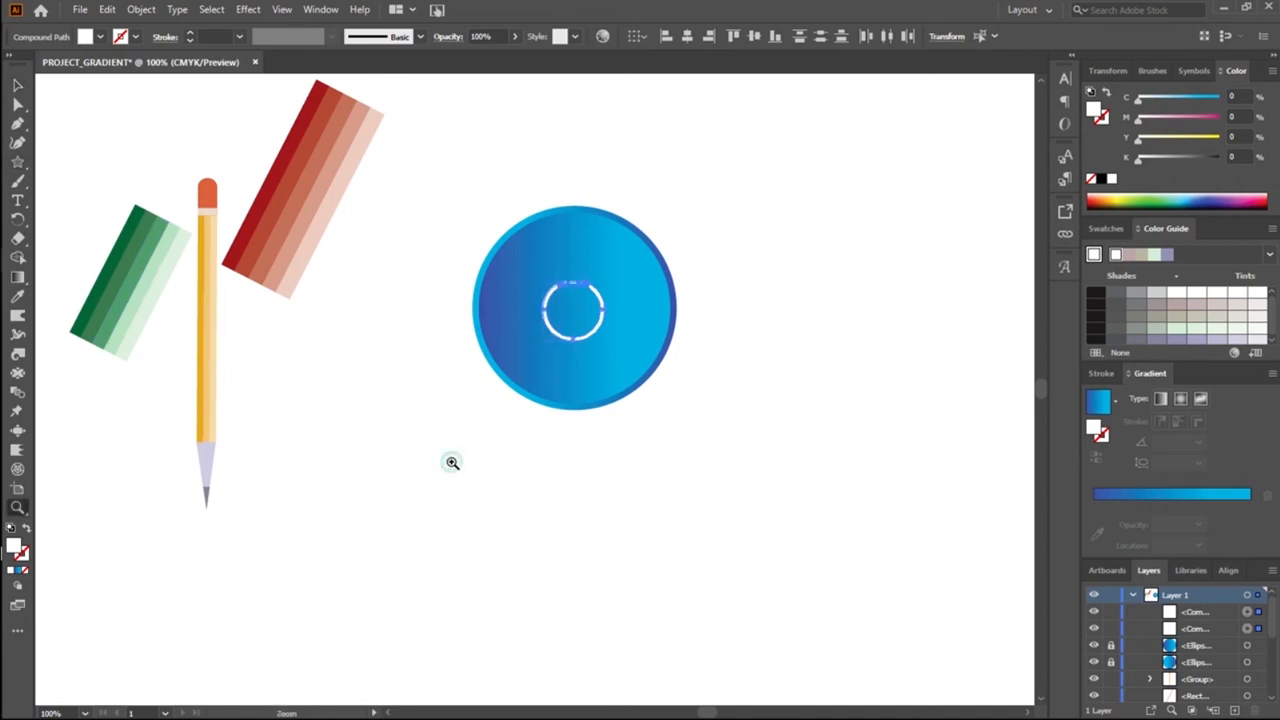
{"action": "left_click", "coordinate": [450, 462]}
{"action": "mouse_move", "coordinate": [751, 265]}
{"action": "left_mouse_down"}
{"action": "mouse_move", "coordinate": [543, 414]}
{"action": "mouse_move", "coordinate": [520, 606]}
{"action": "mouse_move", "coordinate": [490, 577]}
{"action": "left_mouse_up"}
{"action": "left_click", "coordinate": [486, 549]}
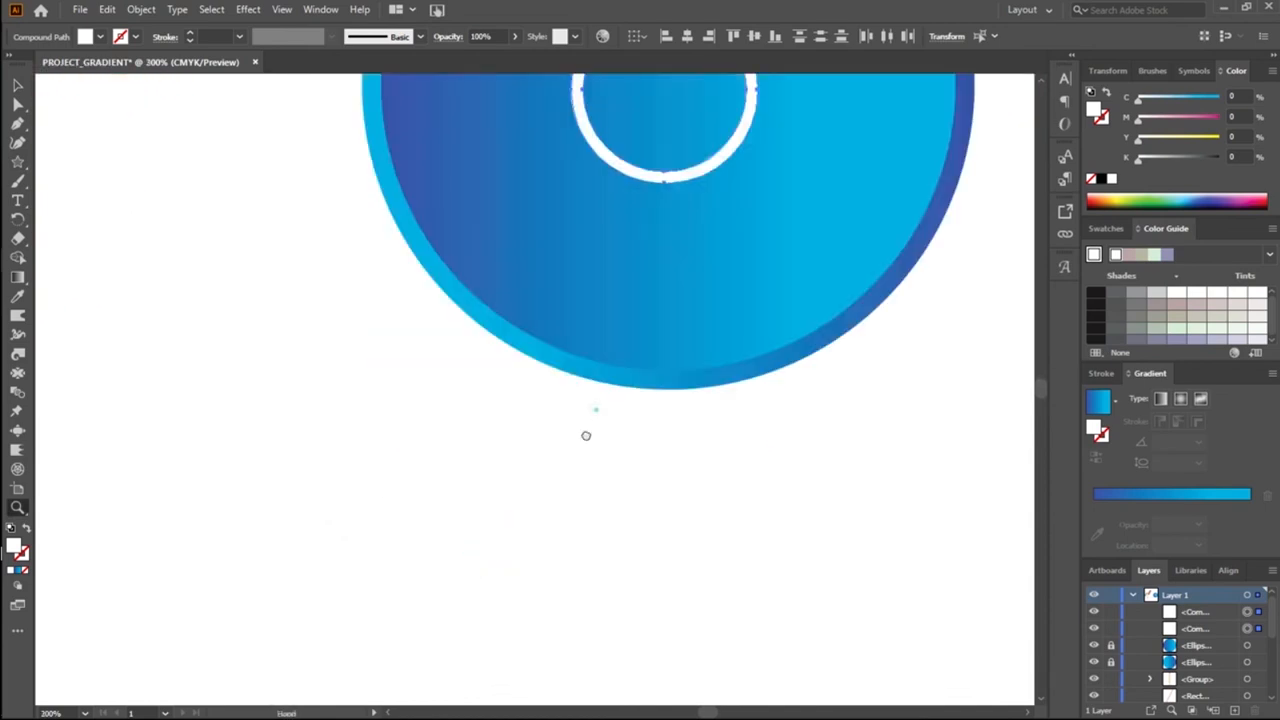
{"action": "left_click_drag", "start_coordinate": [596, 410], "coordinate": [511, 578]}
{"action": "key", "text": "ctrl+y"}
{"action": "scroll", "coordinate": [474, 257], "scroll_direction": "up", "scroll_amount": 2}
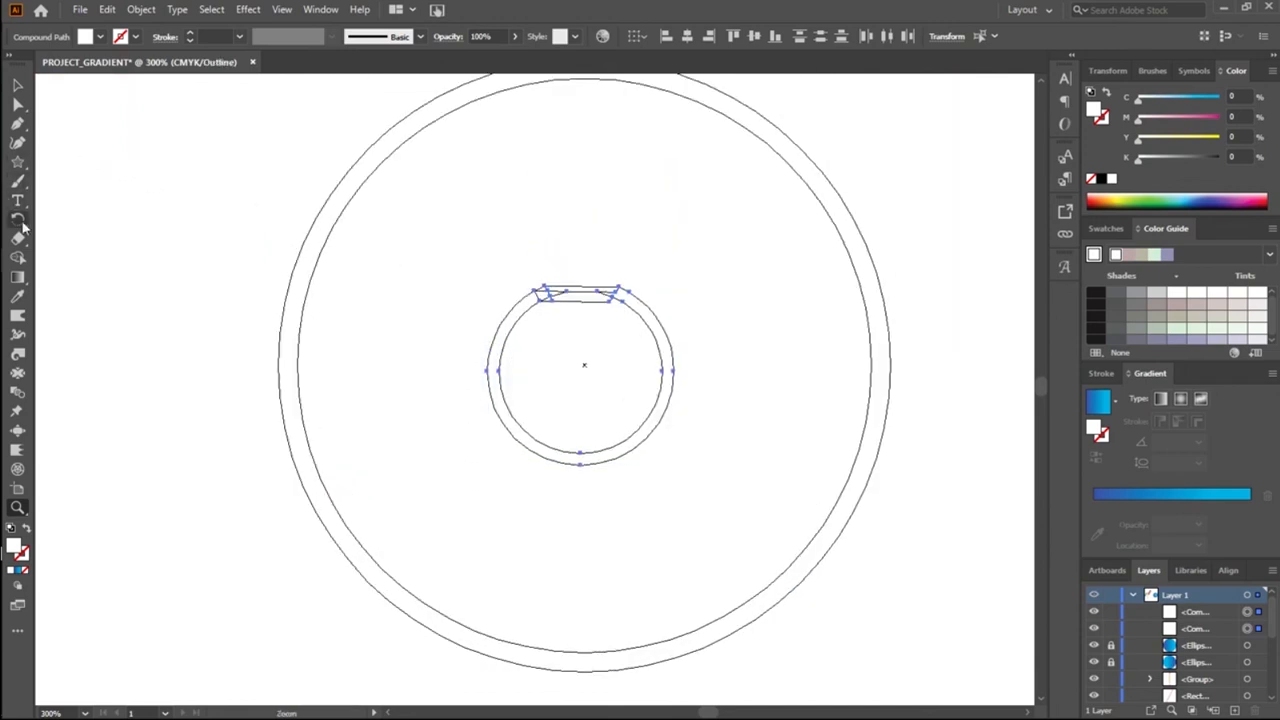
Step: Remove the triangle's middle pieces across the ring's top gap with the Shape Builder tool, and clear the selection
{"action": "left_click", "coordinate": [18, 256]}
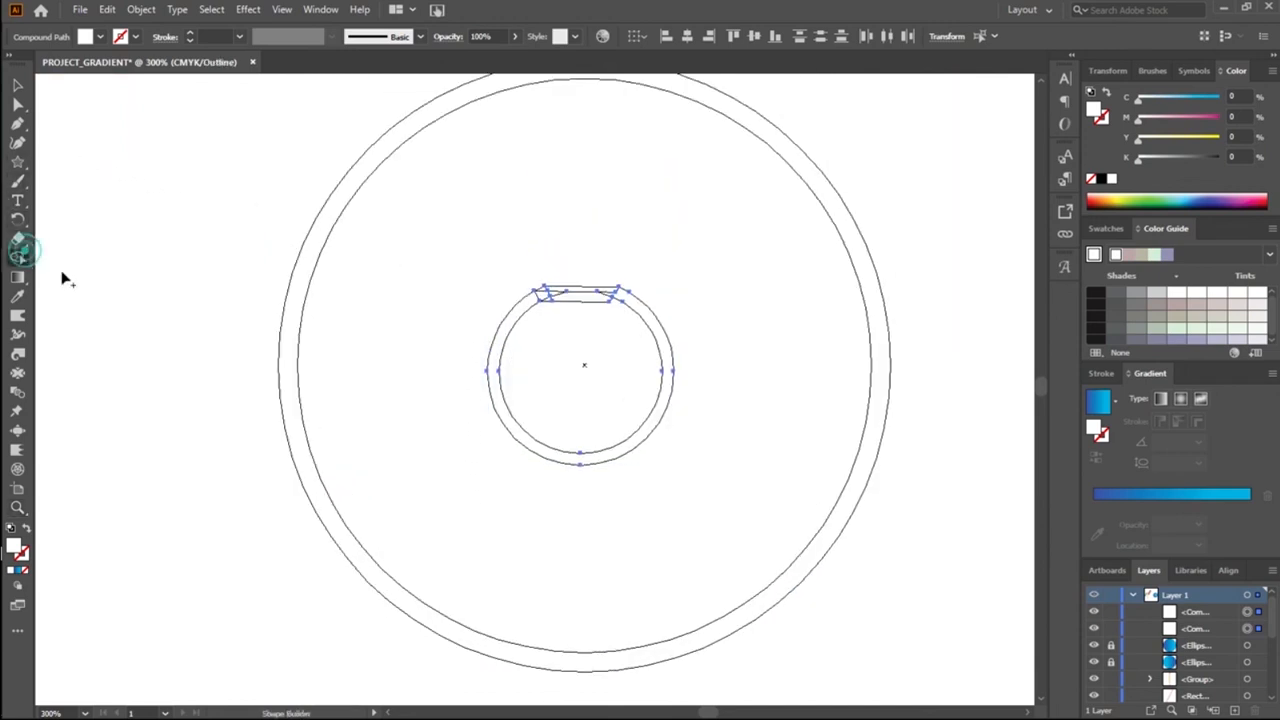
{"action": "left_click", "coordinate": [568, 297]}
{"action": "left_click", "coordinate": [568, 291]}
{"action": "left_click", "coordinate": [563, 293], "text": "alt"}
{"action": "left_click", "coordinate": [556, 296], "text": "alt"}
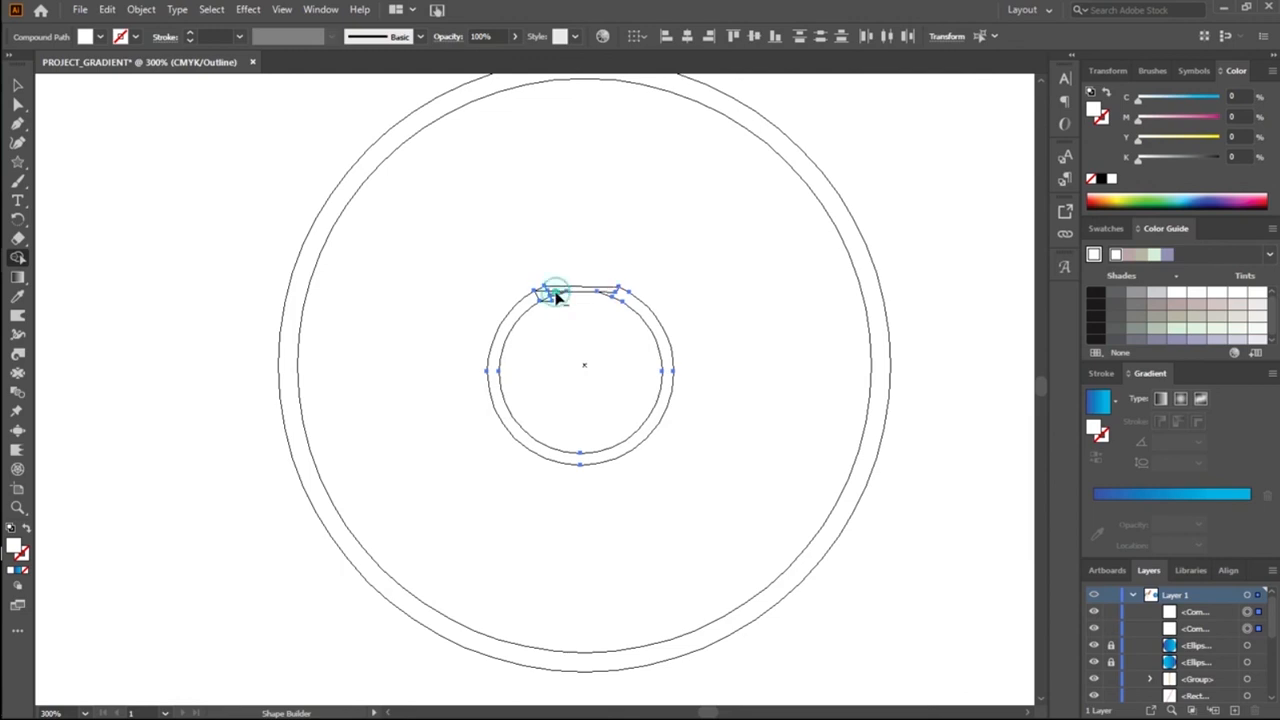
{"action": "left_click", "coordinate": [550, 286], "text": "alt"}
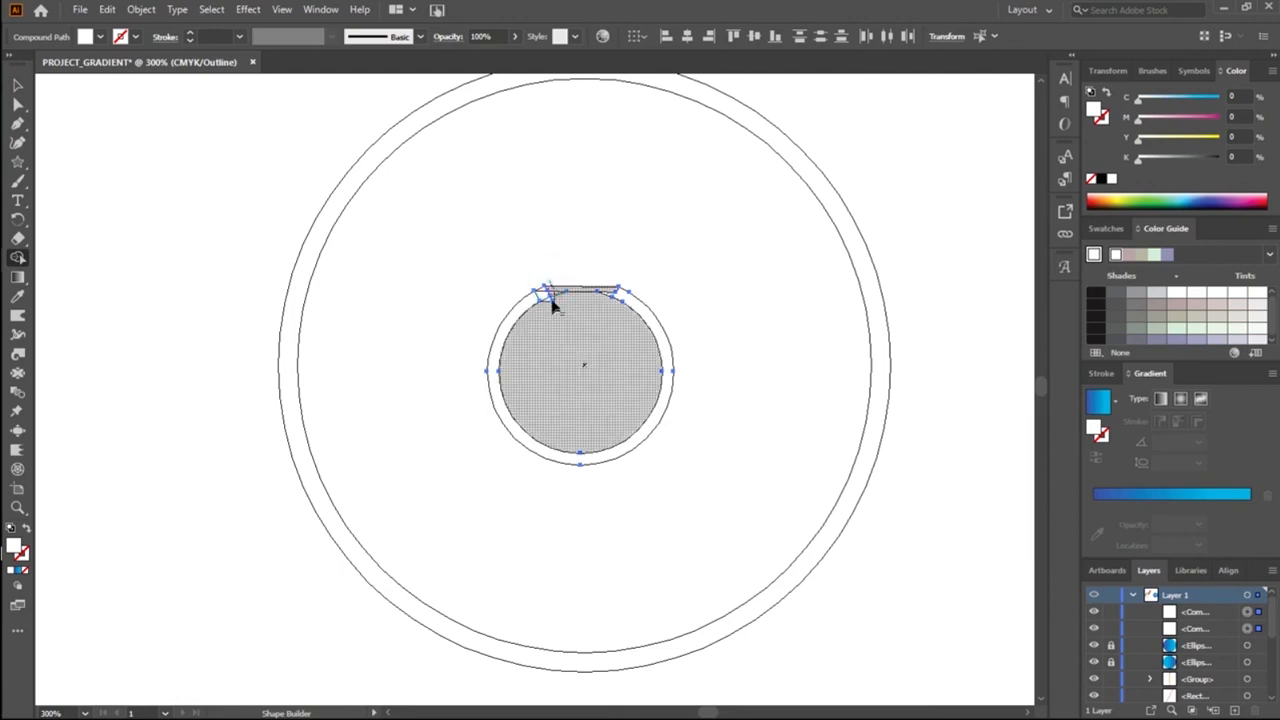
{"action": "left_click", "coordinate": [603, 309], "text": "alt"}
{"action": "key", "text": "ctrl+z"}
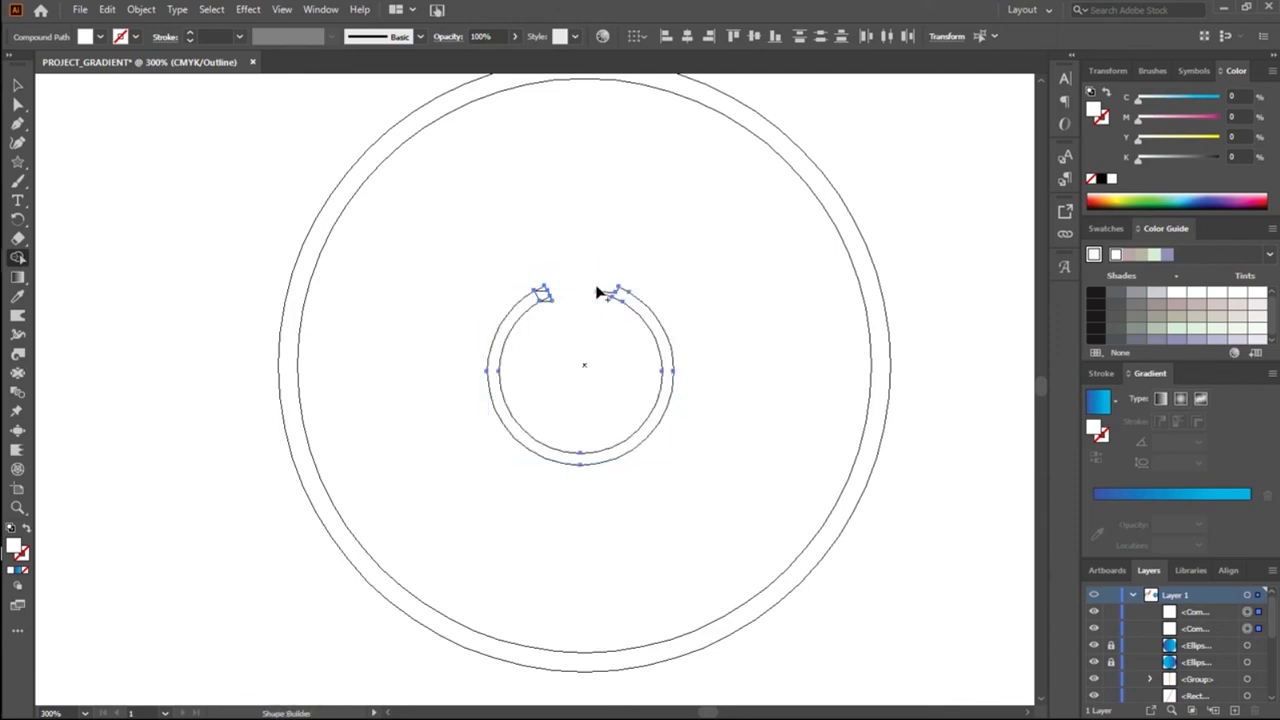
{"action": "left_click", "coordinate": [17, 86]}
{"action": "left_click", "coordinate": [190, 266]}
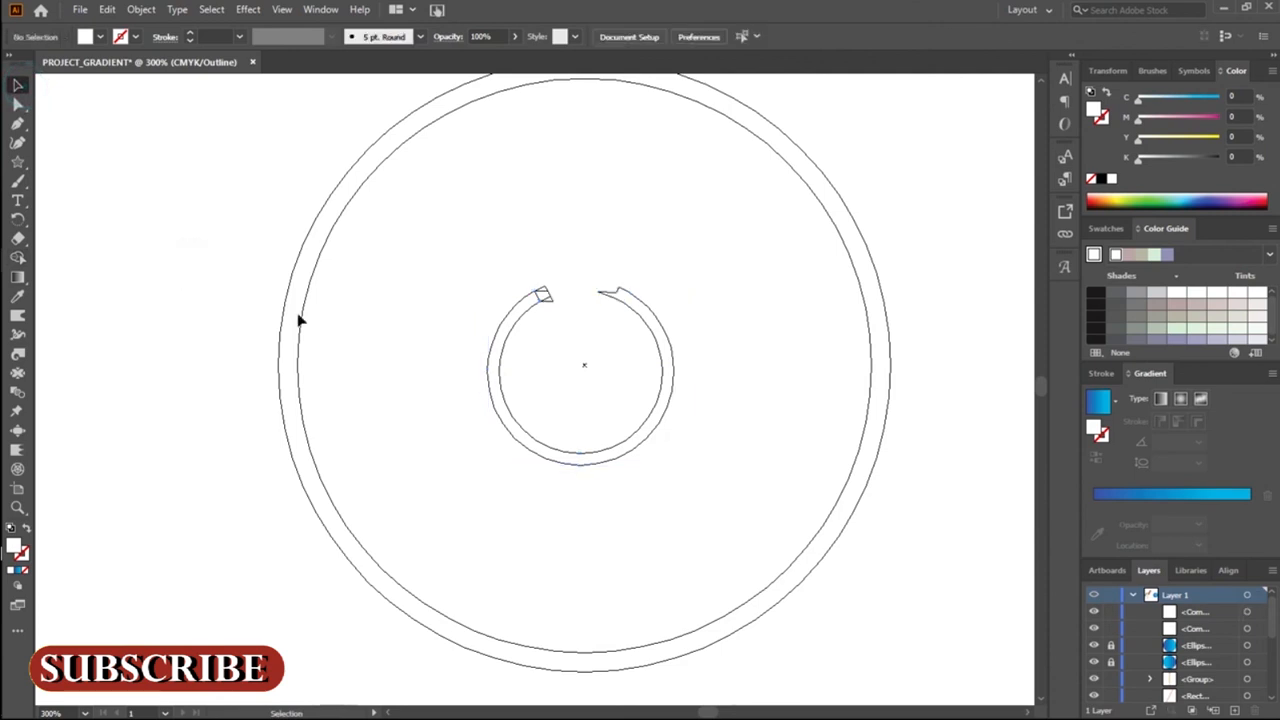
Step: Draw a closed five-sided Pen shape covering the ragged left end of the ring's gap, and deselect it
{"action": "left_click", "coordinate": [19, 124]}
{"action": "left_click", "coordinate": [518, 290]}
{"action": "left_click", "coordinate": [534, 318]}
{"action": "left_click", "coordinate": [574, 296]}
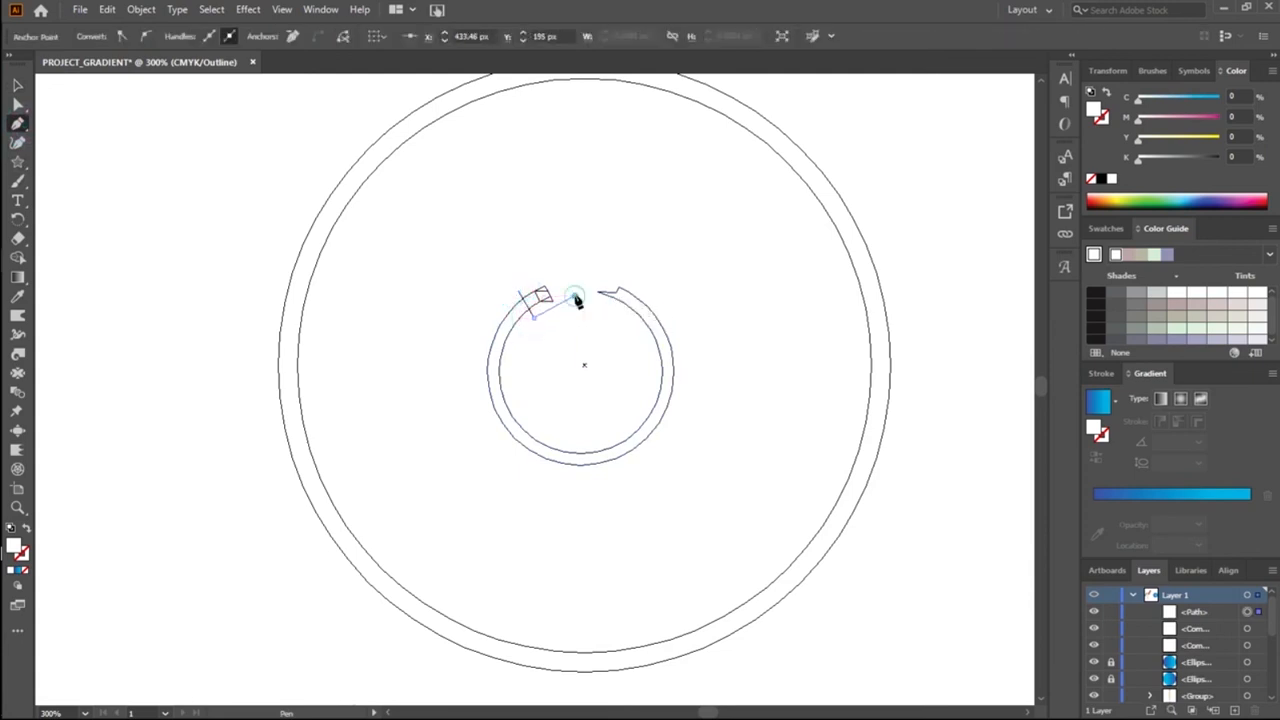
{"action": "left_click", "coordinate": [545, 267]}
{"action": "left_click", "coordinate": [519, 274]}
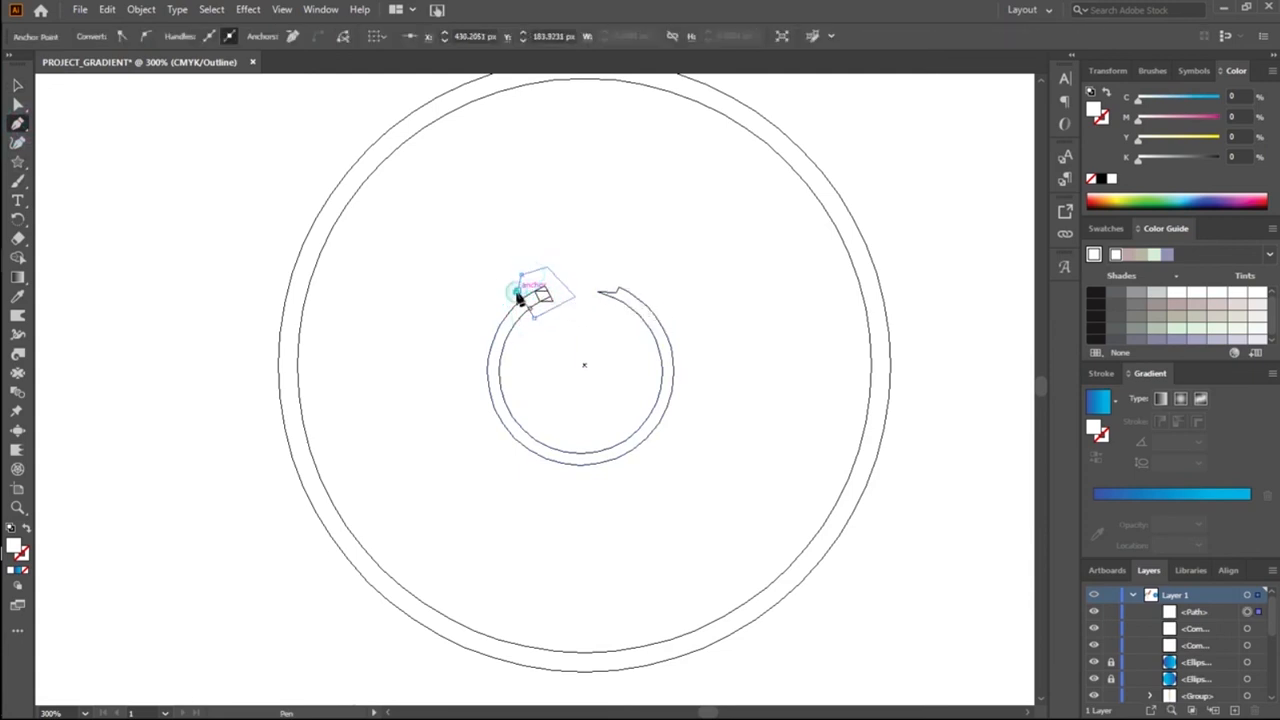
{"action": "left_click", "coordinate": [17, 85]}
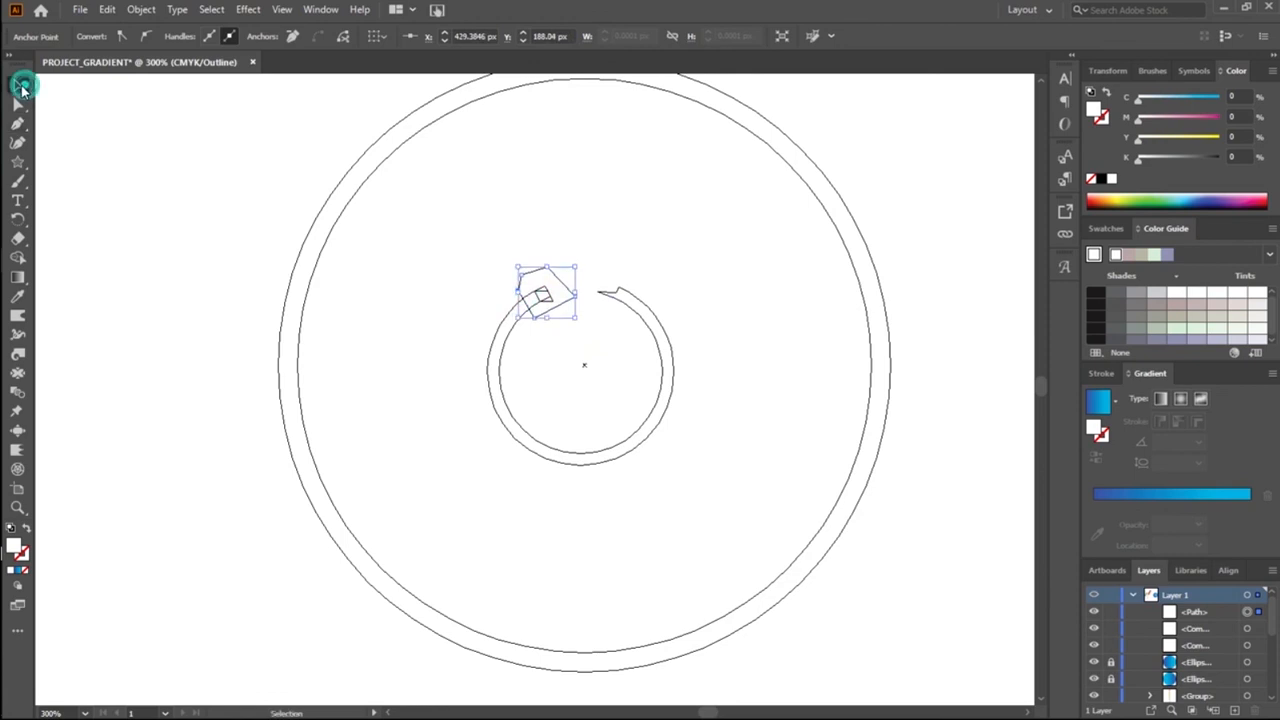
{"action": "left_click", "coordinate": [400, 274]}
Step: Cut the five-sided shape and the leftover pieces beneath it away from the ring's left end with Shape Builder
{"action": "left_click_drag", "start_coordinate": [466, 268], "coordinate": [558, 342]}
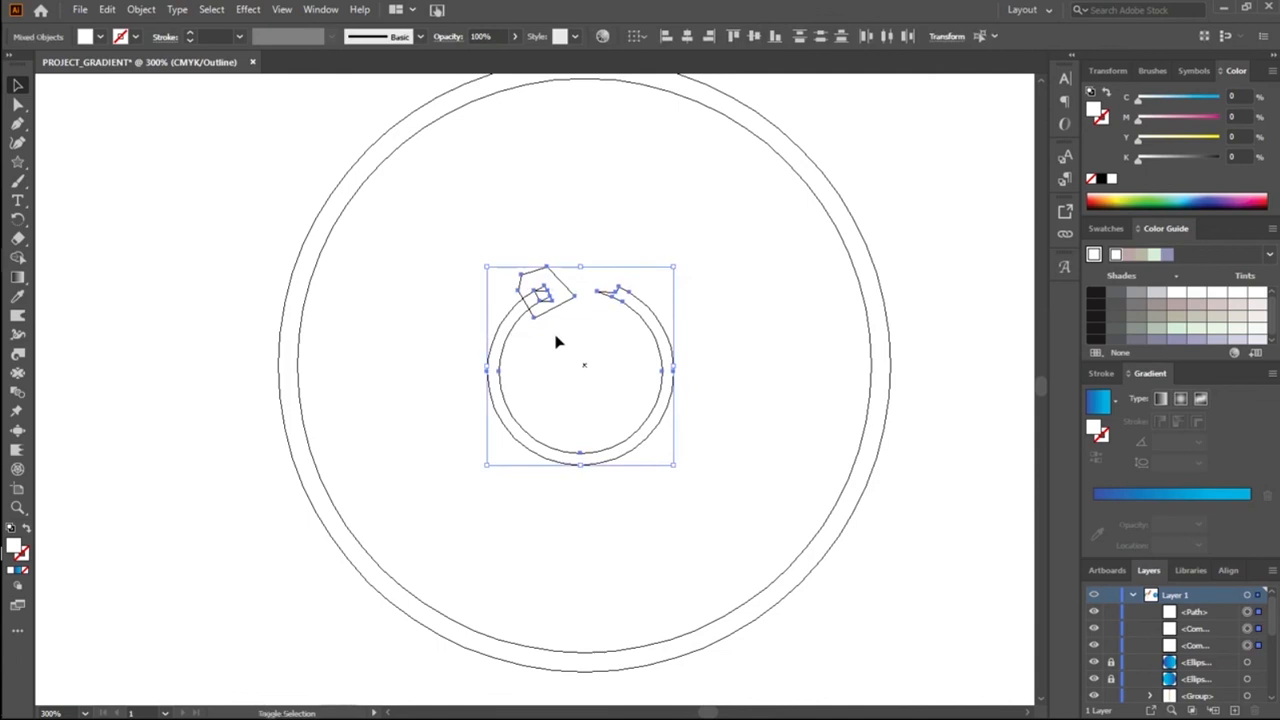
{"action": "key", "text": "shift+m"}
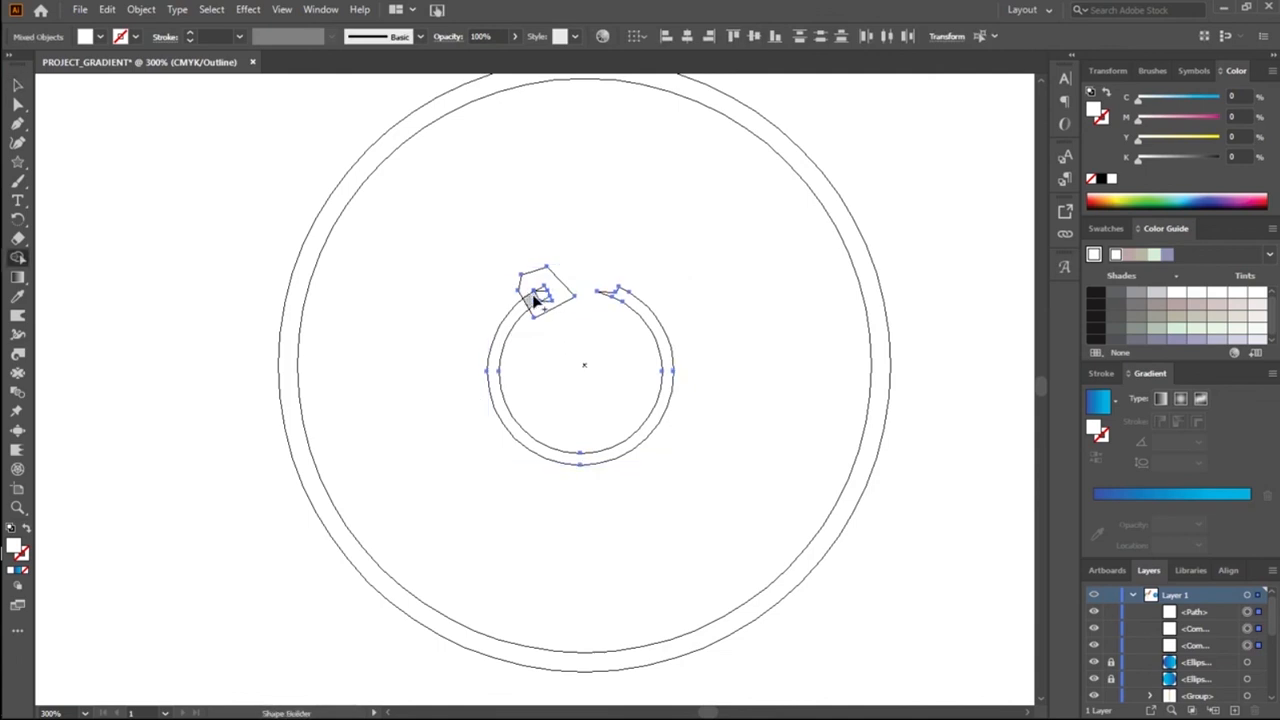
{"action": "mouse_move", "coordinate": [531, 288]}
{"action": "left_mouse_down"}
{"action": "mouse_move", "coordinate": [520, 285]}
{"action": "mouse_move", "coordinate": [537, 290]}
{"action": "left_mouse_up"}
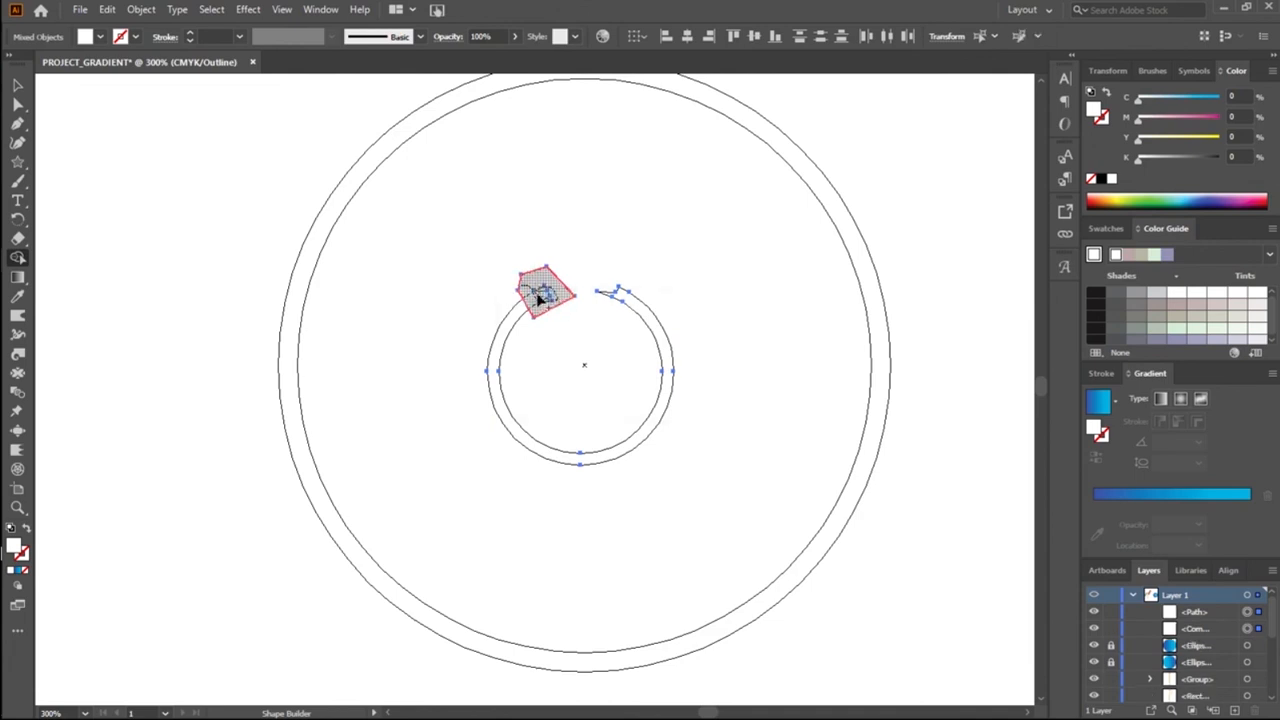
{"action": "left_click", "coordinate": [537, 300], "text": "alt"}
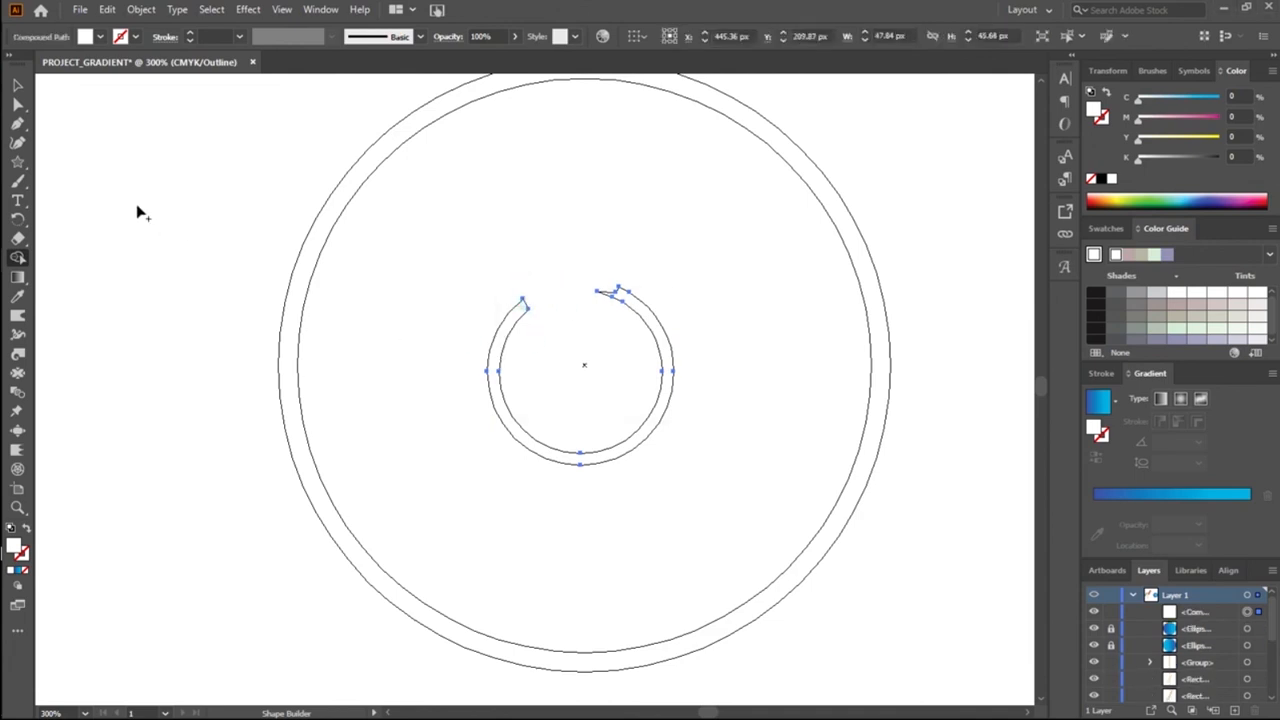
Step: Draw a closed four-sided Pen shape covering the ragged right end of the ring's gap
{"action": "left_click", "coordinate": [20, 122]}
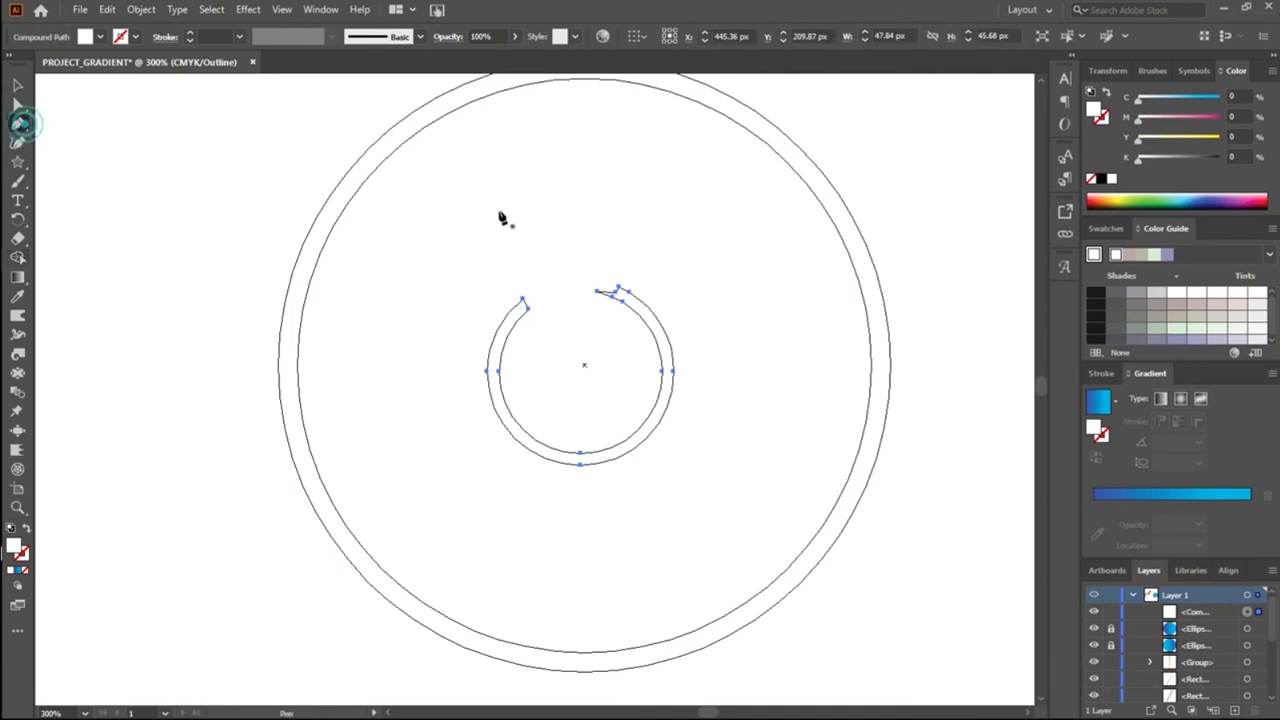
{"action": "left_click", "coordinate": [576, 270]}
{"action": "left_click", "coordinate": [591, 324]}
{"action": "left_click_drag", "start_coordinate": [645, 323], "coordinate": [670, 289]}
{"action": "left_click", "coordinate": [636, 262]}
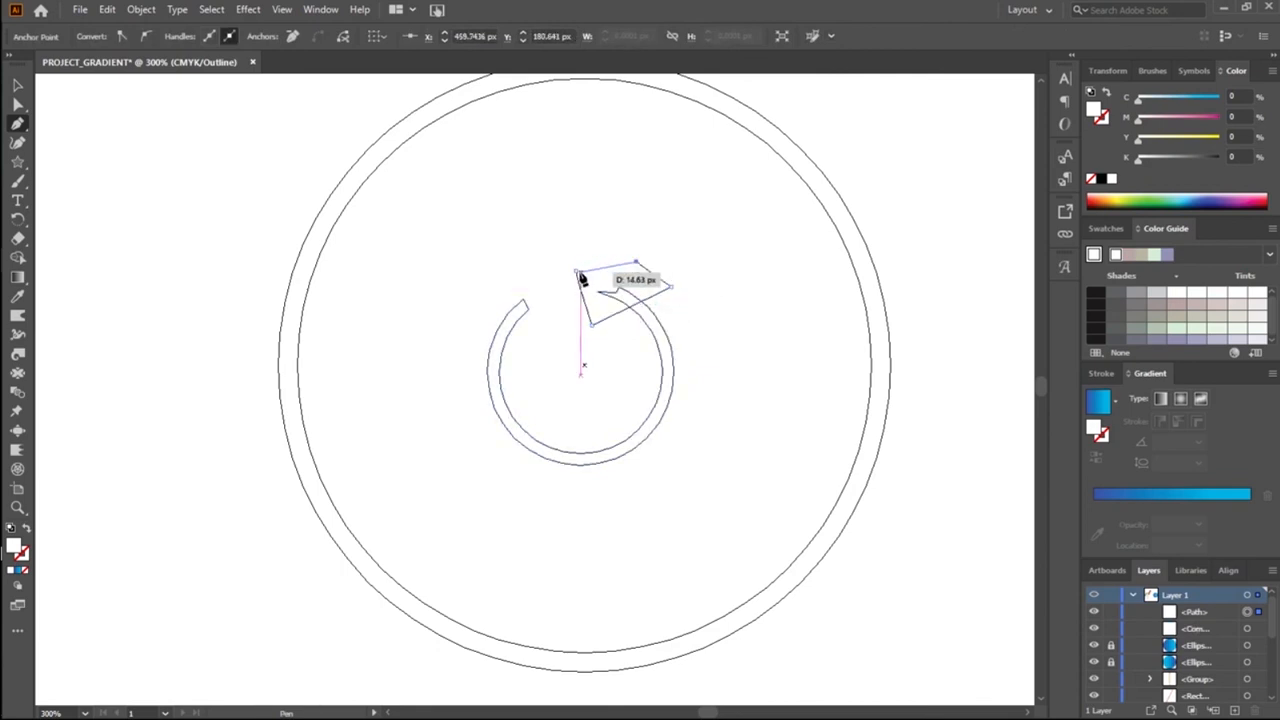
{"action": "left_click", "coordinate": [577, 273]}
Step: Cut the four-sided shape and its overlap away from the ring's right end with Shape Builder
{"action": "left_click", "coordinate": [21, 87]}
{"action": "left_click_drag", "start_coordinate": [543, 294], "coordinate": [707, 457]}
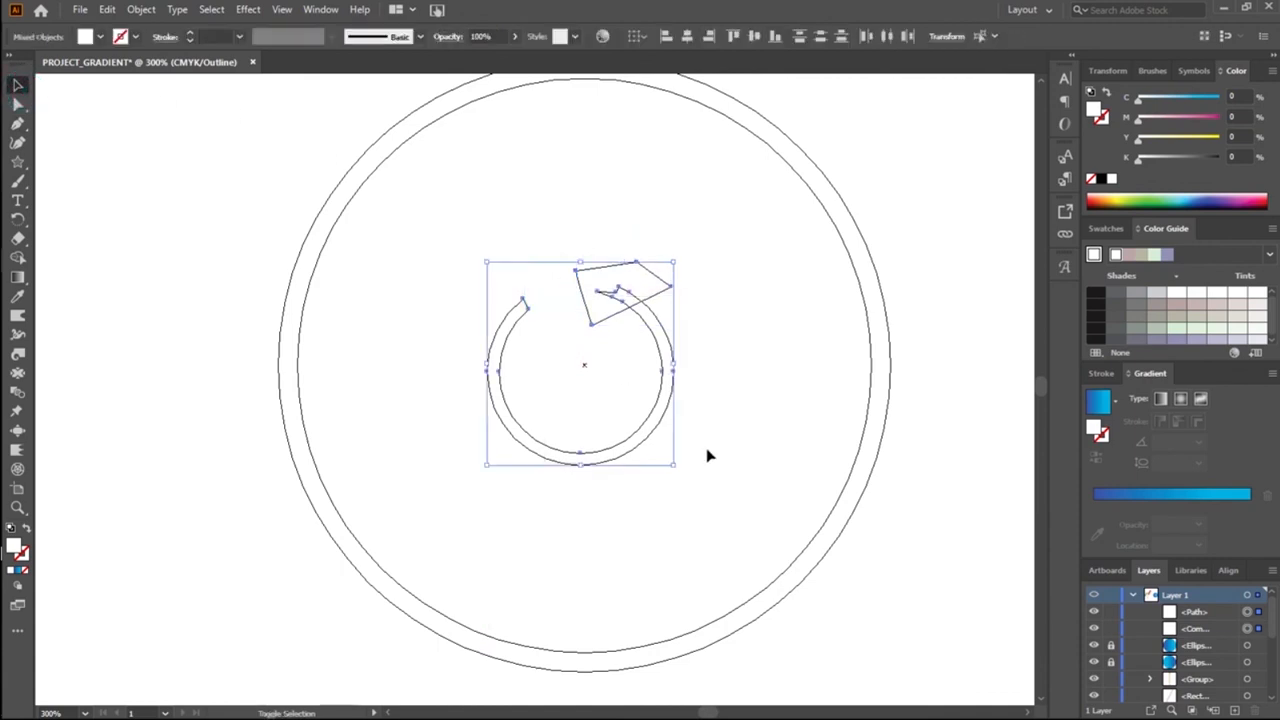
{"action": "key", "text": "shift+m"}
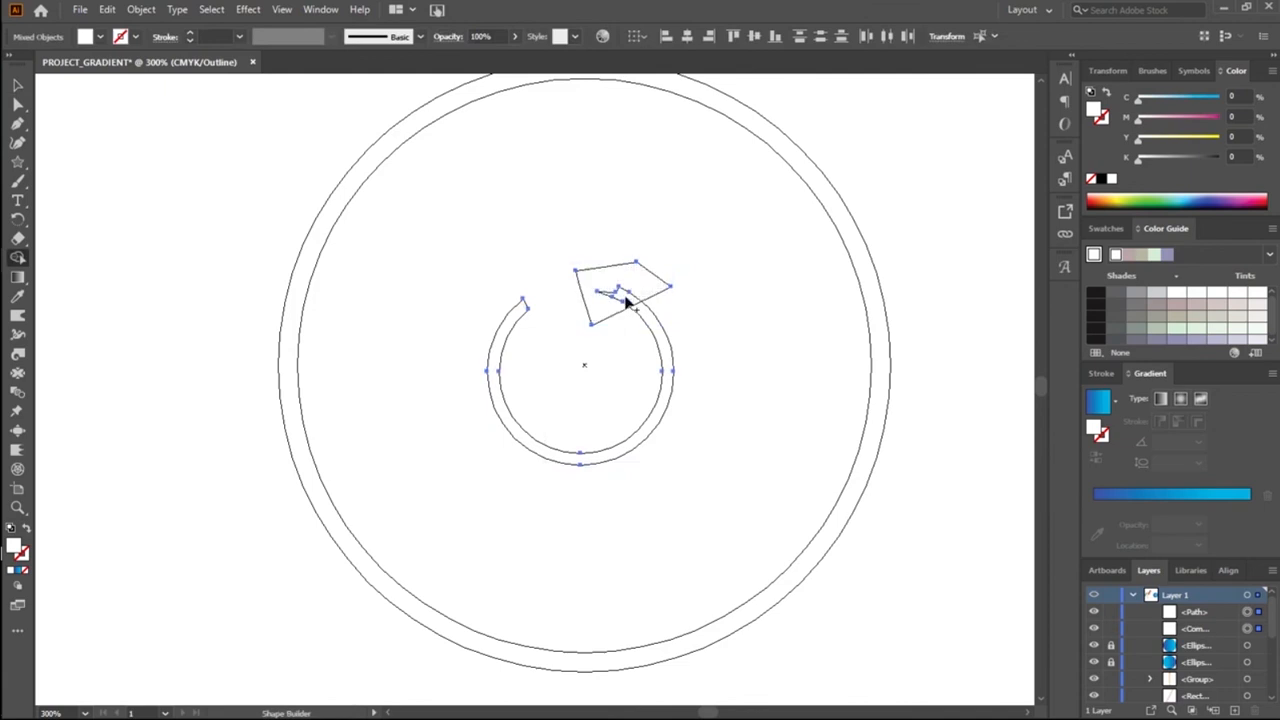
{"action": "left_click_drag", "start_coordinate": [624, 292], "coordinate": [610, 303]}
{"action": "left_click", "coordinate": [610, 302], "text": "alt"}
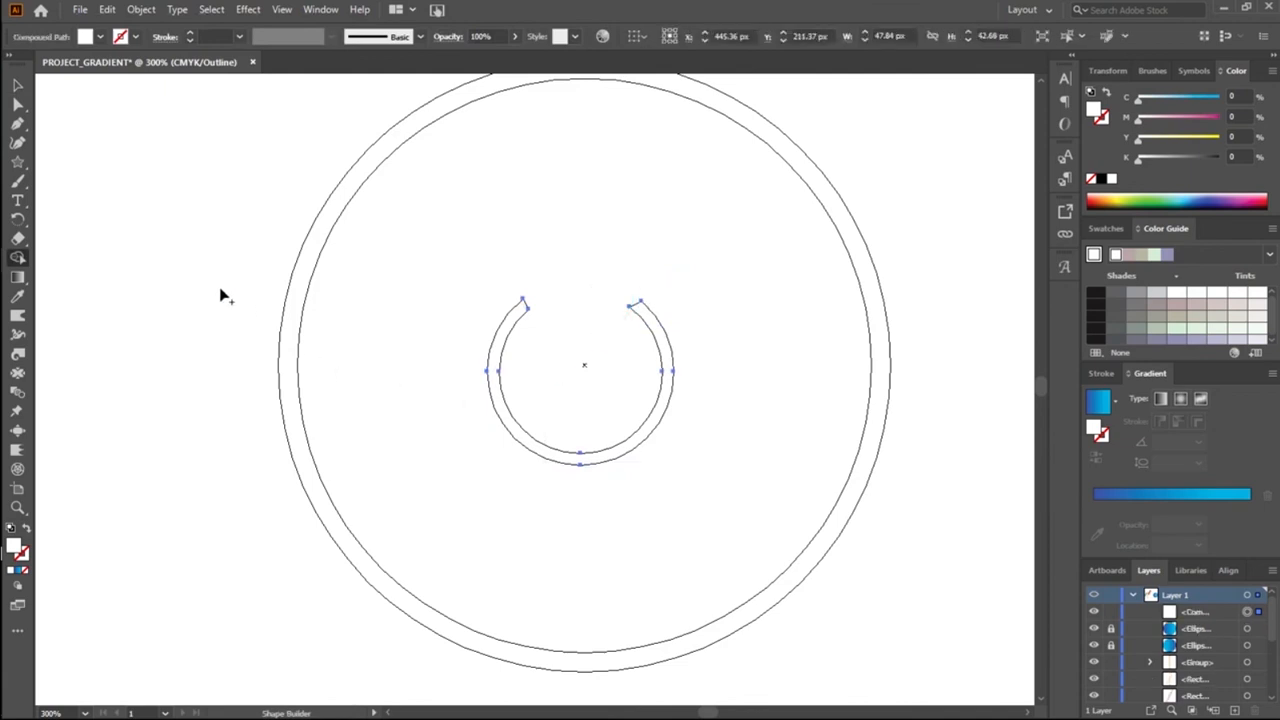
Step: Clear the selection and return the artwork to Preview mode
{"action": "left_click", "coordinate": [17, 85]}
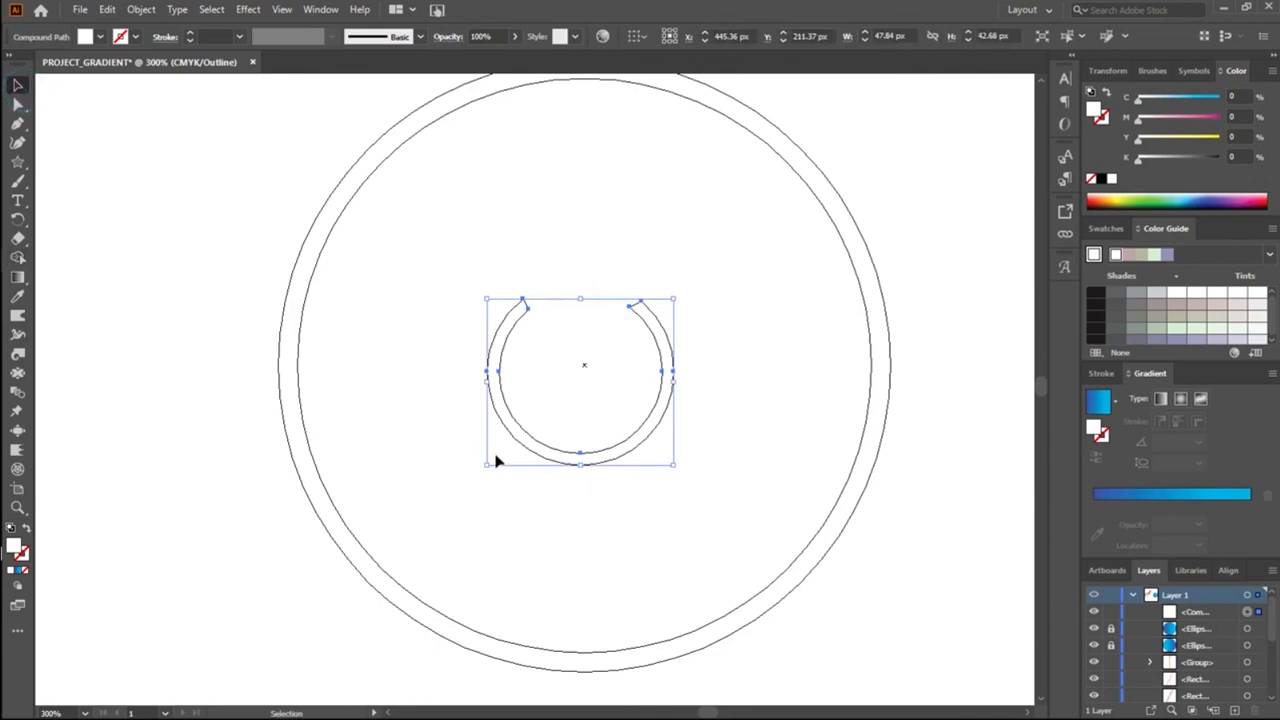
{"action": "left_click", "coordinate": [457, 449]}
{"action": "key", "text": "a"}
{"action": "key", "text": "ctrl+y"}
{"action": "key", "text": "v"}
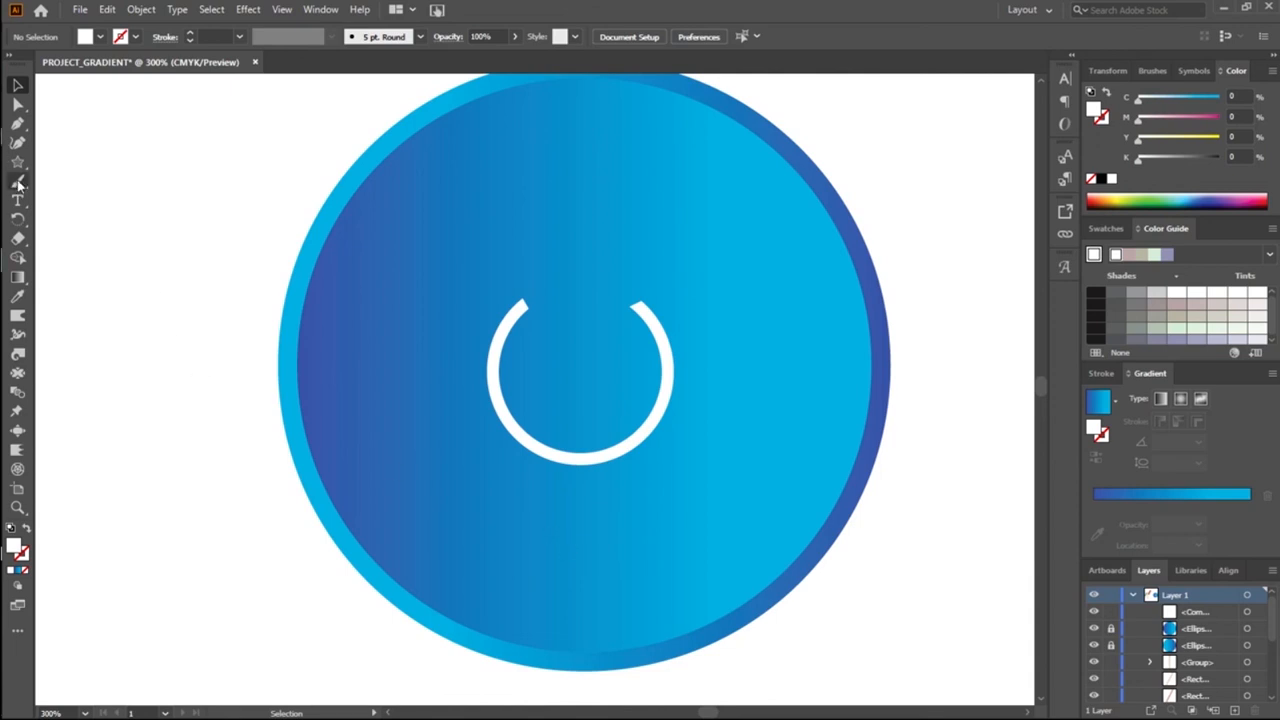
Step: Draw a vertical line about 30 px long through the ring's gap and give it a white 3 pt stroke
{"action": "left_click_drag", "start_coordinate": [19, 170], "coordinate": [70, 231]}
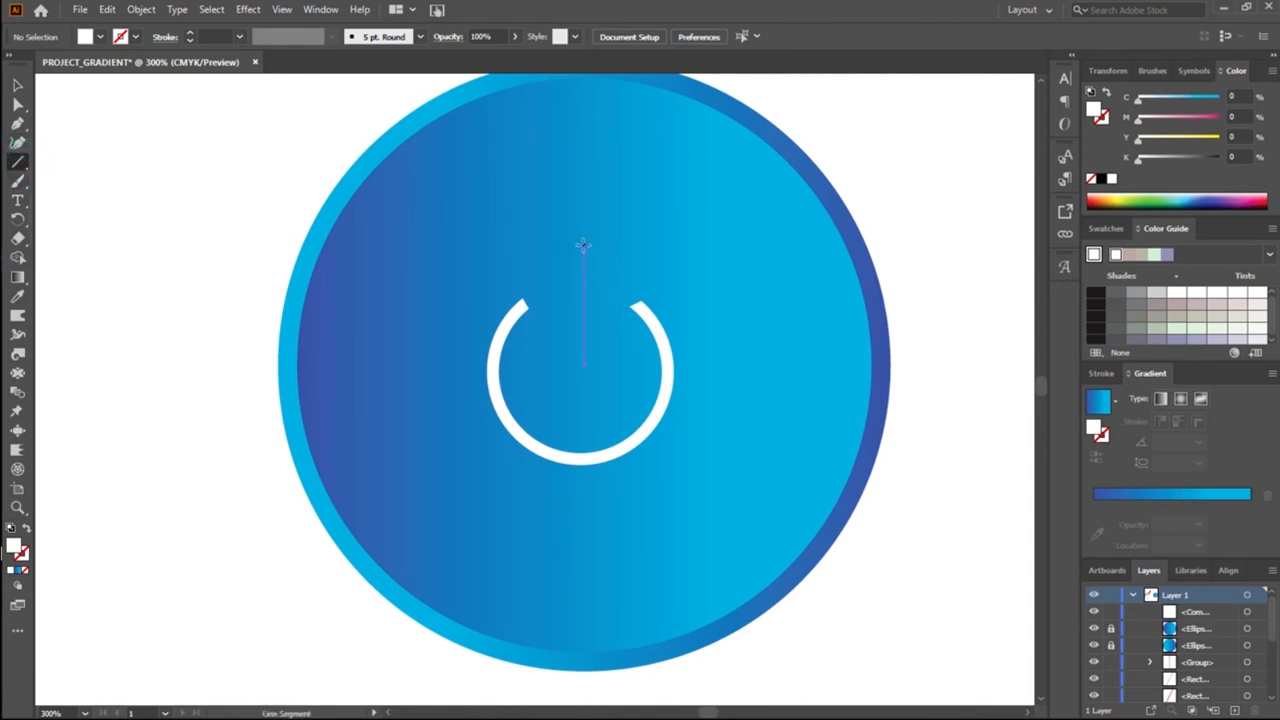
{"action": "left_click_drag", "start_coordinate": [584, 272], "coordinate": [585, 361]}
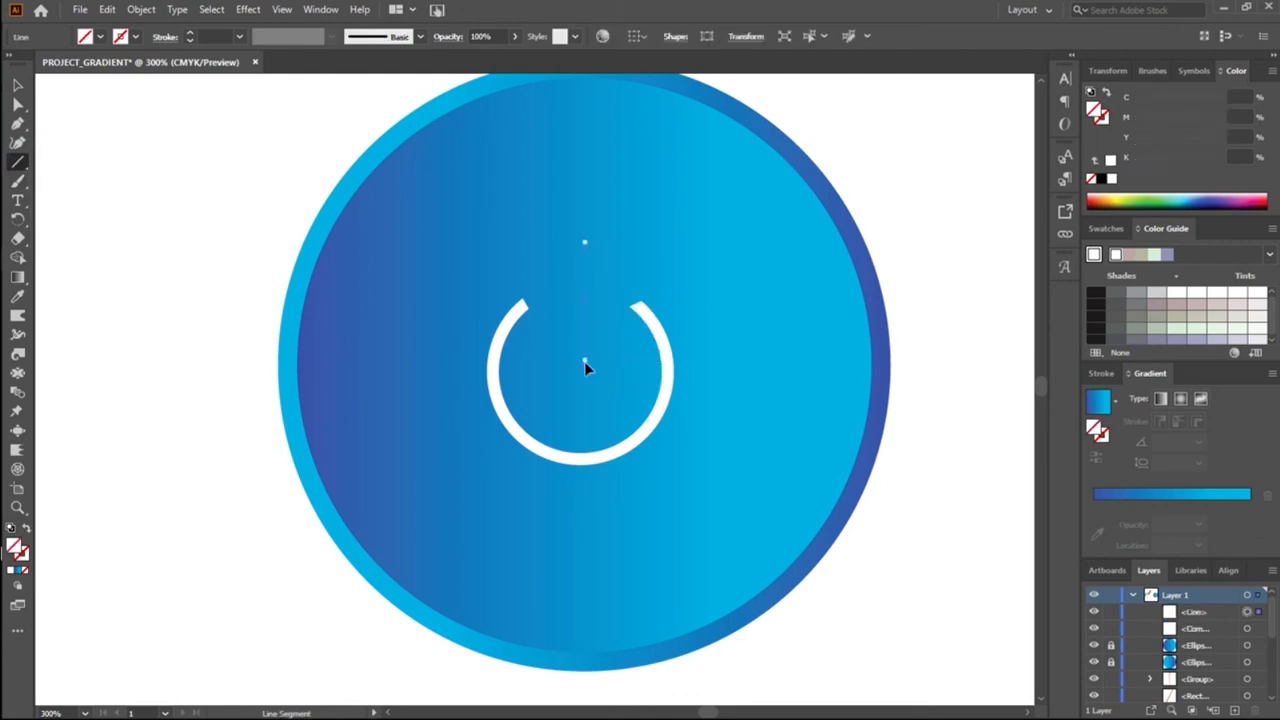
{"action": "left_click", "coordinate": [135, 37]}
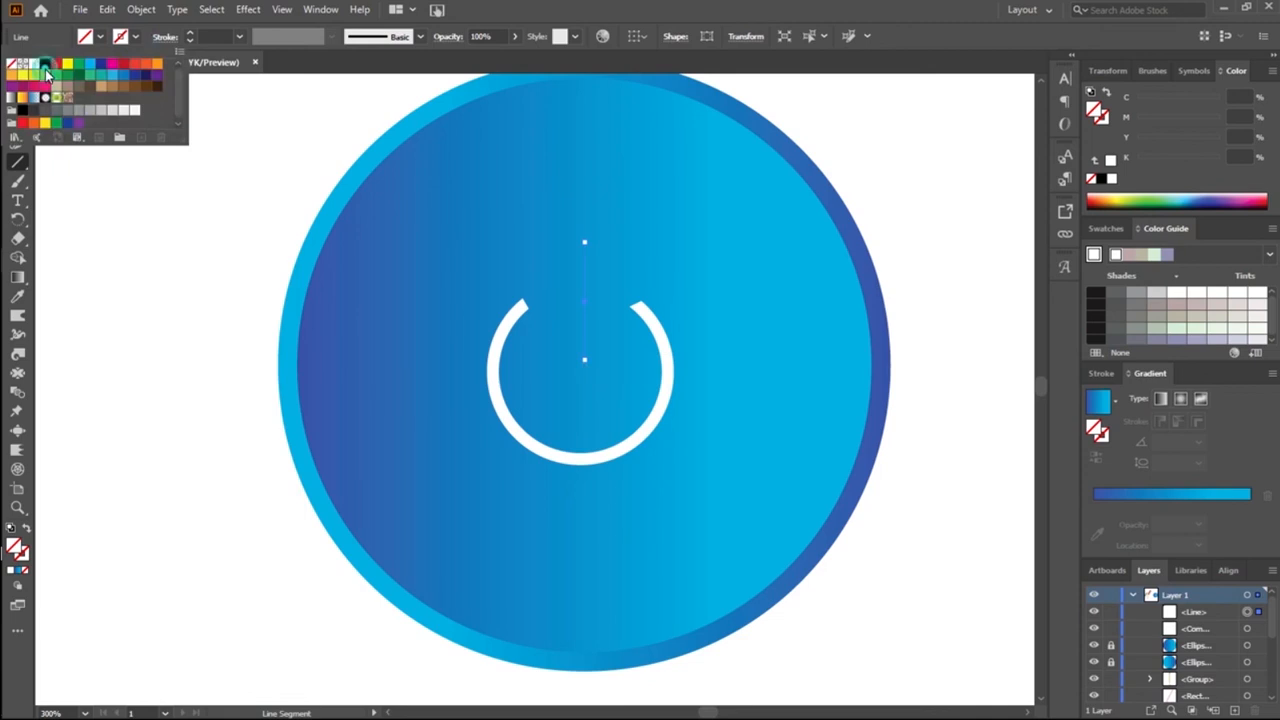
{"action": "left_click", "coordinate": [35, 64]}
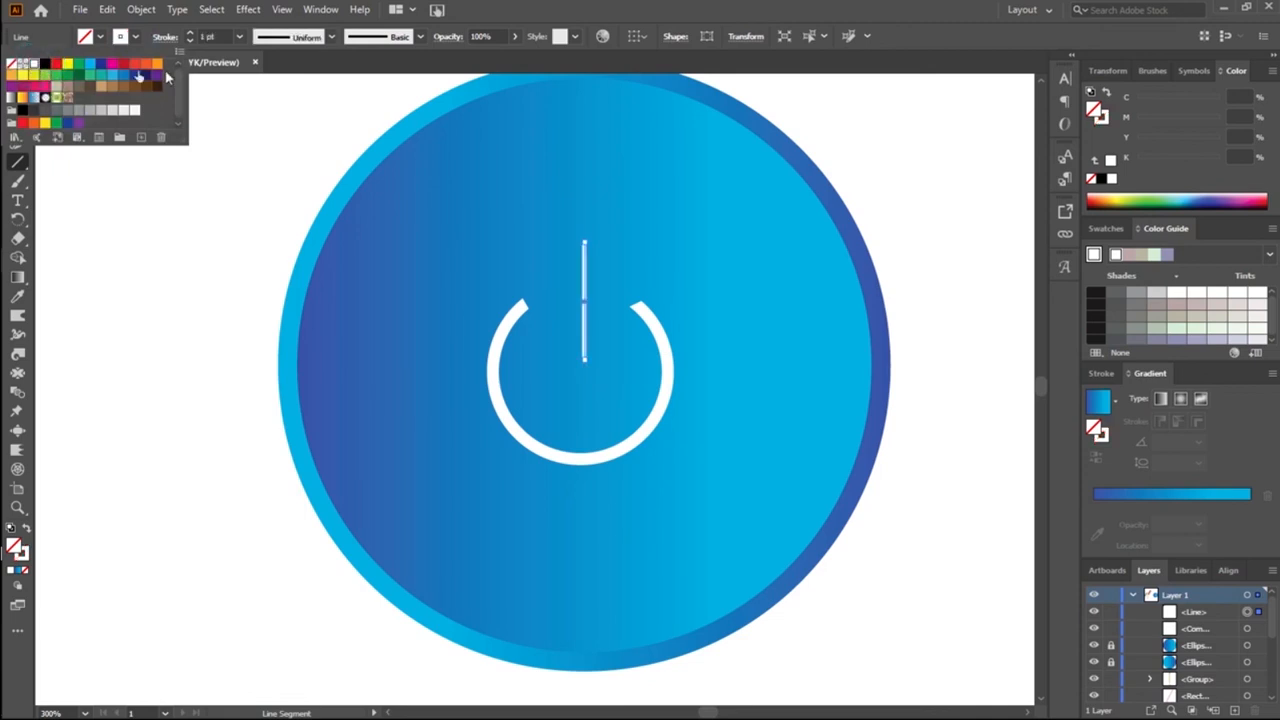
{"action": "left_click", "coordinate": [222, 39]}
{"action": "scroll", "coordinate": [226, 38], "scroll_direction": "up", "scroll_amount": 1}
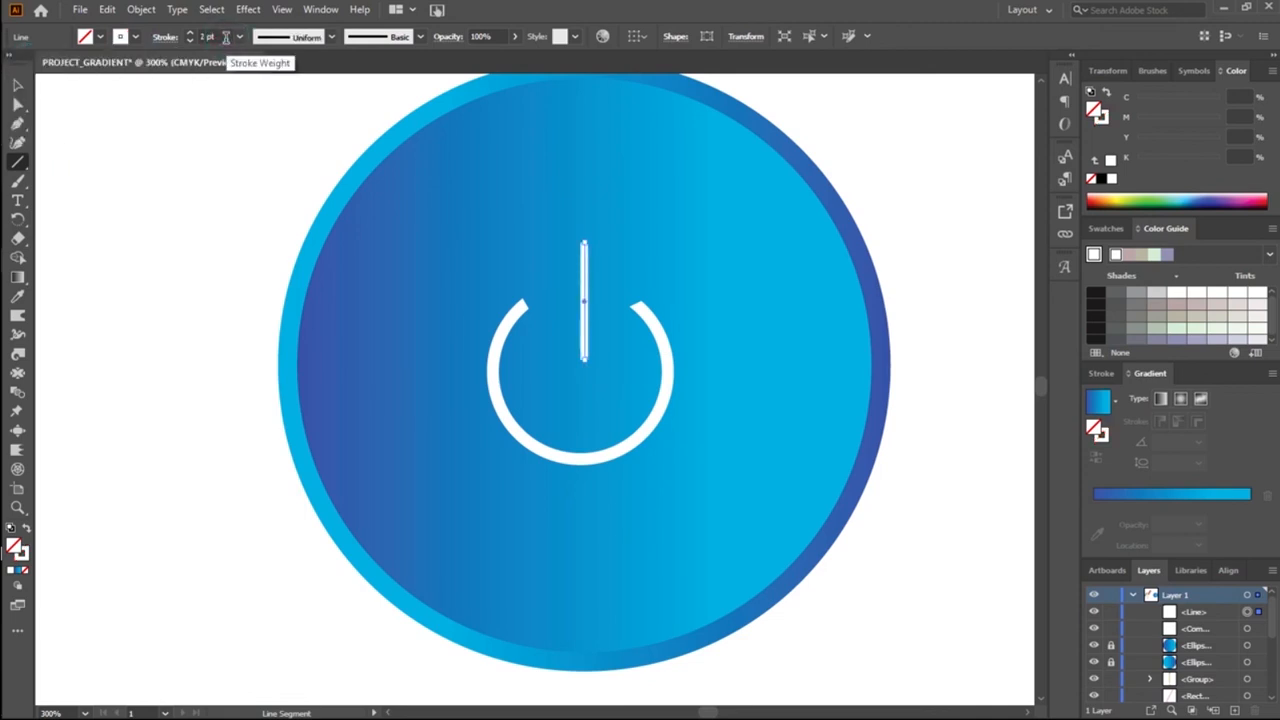
{"action": "scroll", "coordinate": [226, 37], "scroll_direction": "up", "scroll_amount": 1}
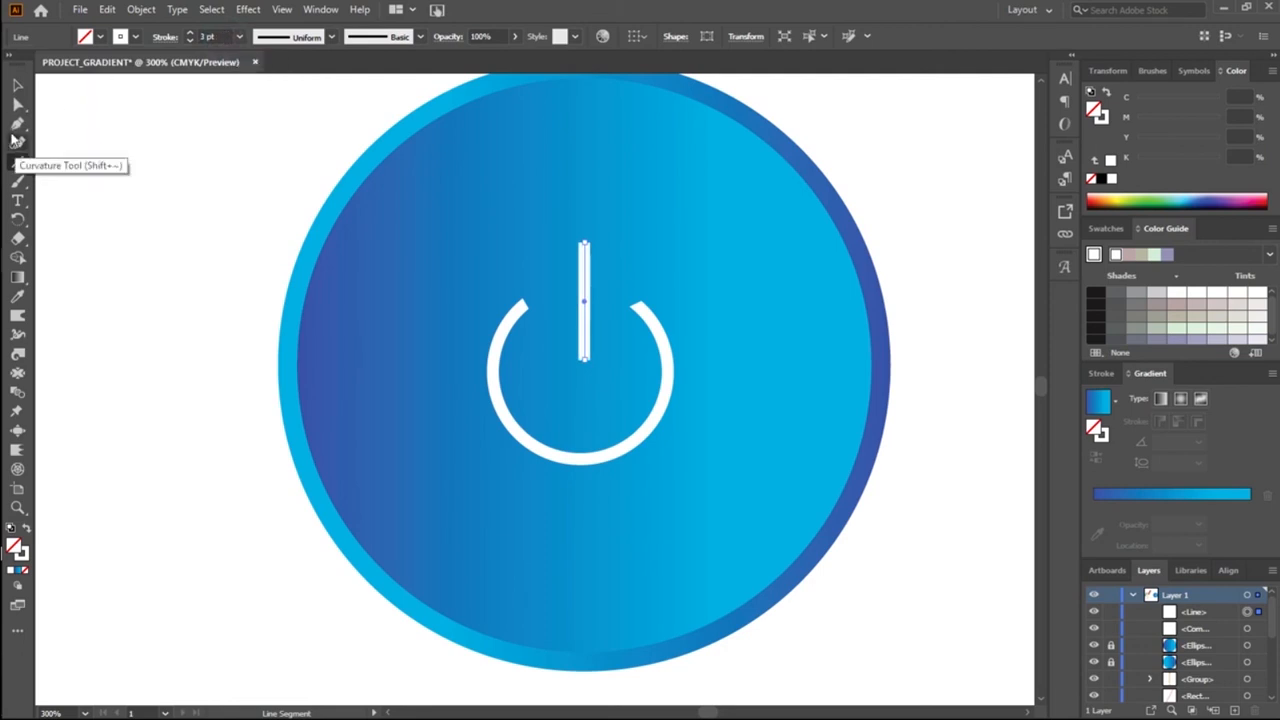
Step: Shorten the white line from its top end to about 24 px and nudge it up 3 px
{"action": "left_click", "coordinate": [17, 85]}
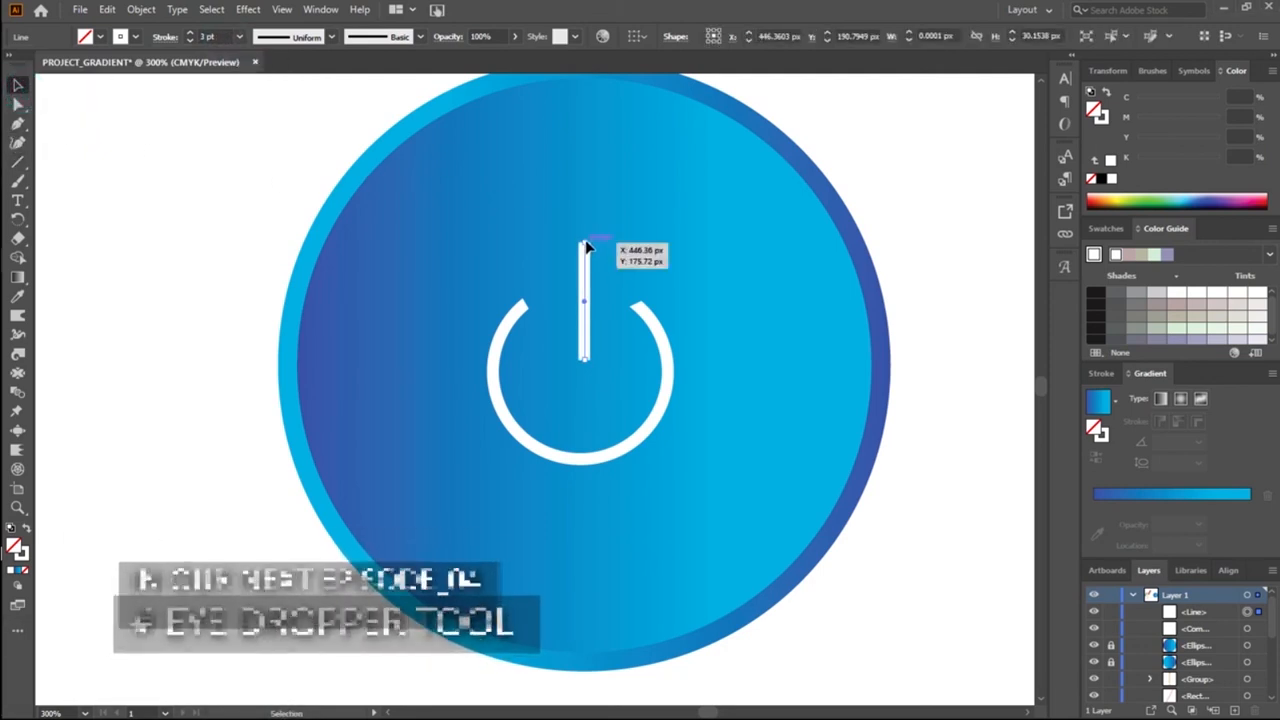
{"action": "left_click_drag", "start_coordinate": [585, 241], "coordinate": [585, 265]}
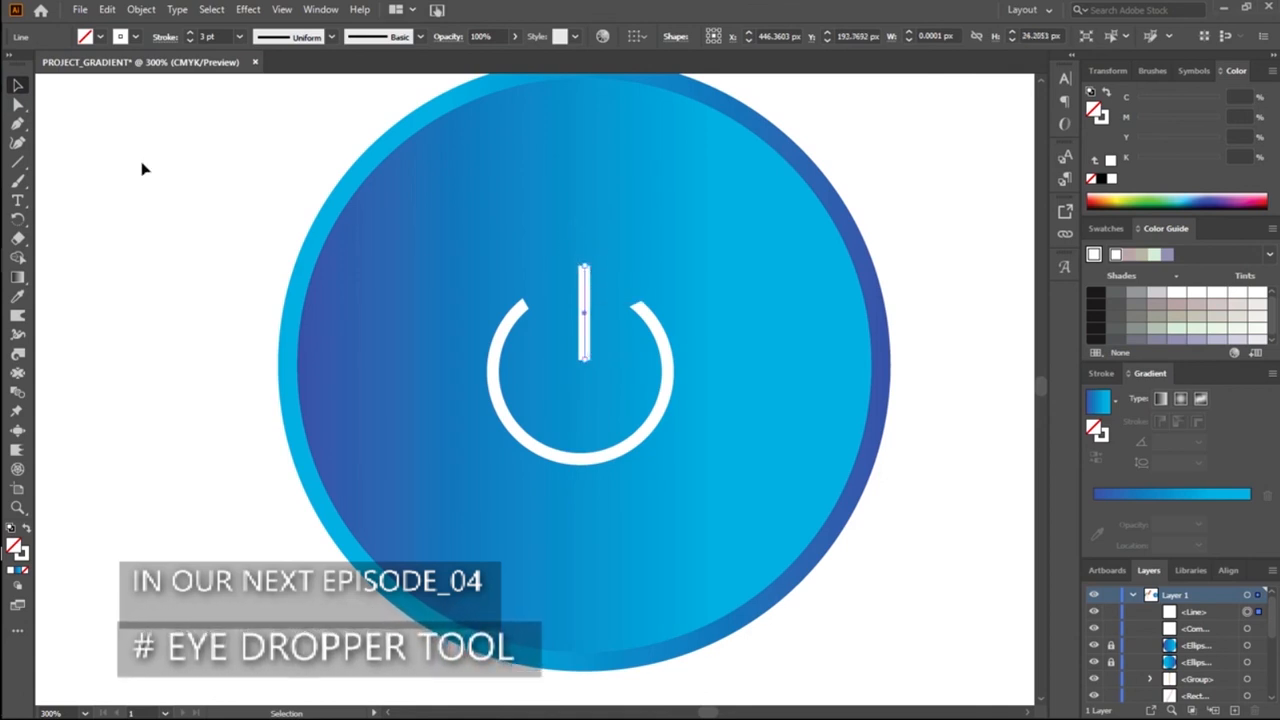
{"action": "left_click", "coordinate": [22, 88]}
{"action": "key", "text": "Up"}
{"action": "key", "text": "Up"}
{"action": "key", "text": "Up"}
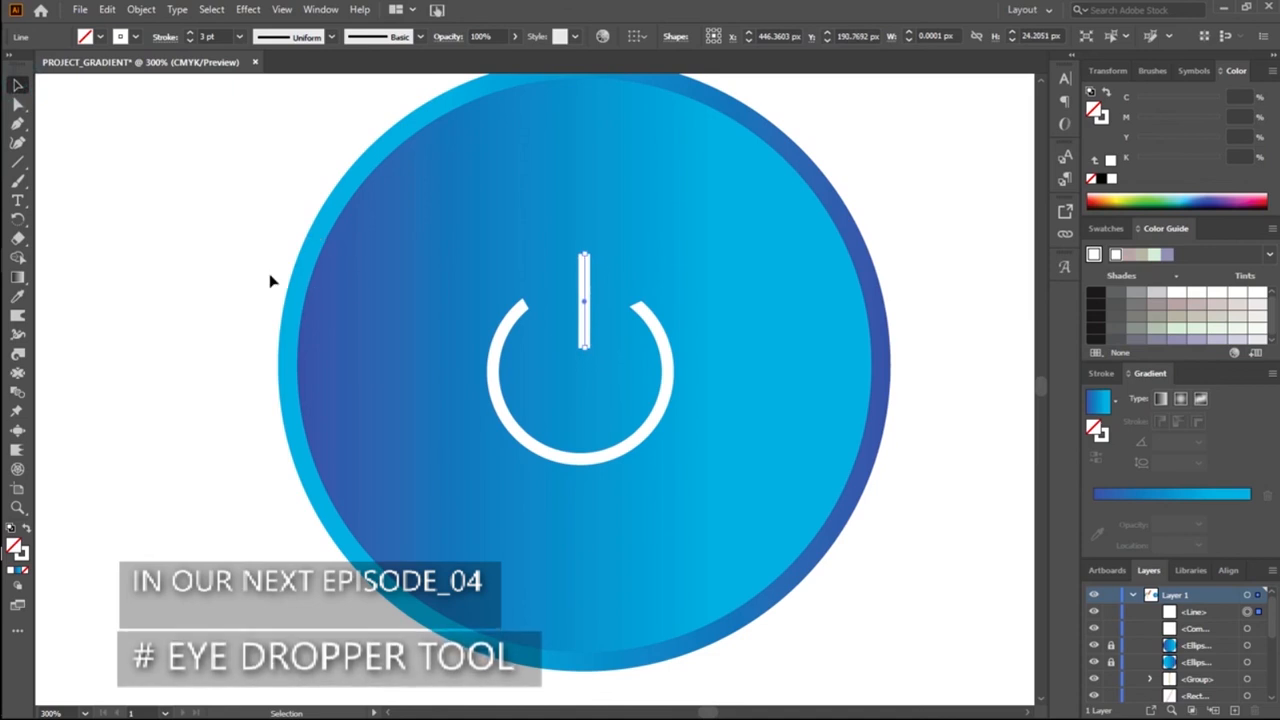
Step: Select the line and the open ring together and scale them down slightly about their centre
{"action": "left_click", "coordinate": [270, 281]}
{"action": "left_click_drag", "start_coordinate": [457, 249], "coordinate": [700, 456]}
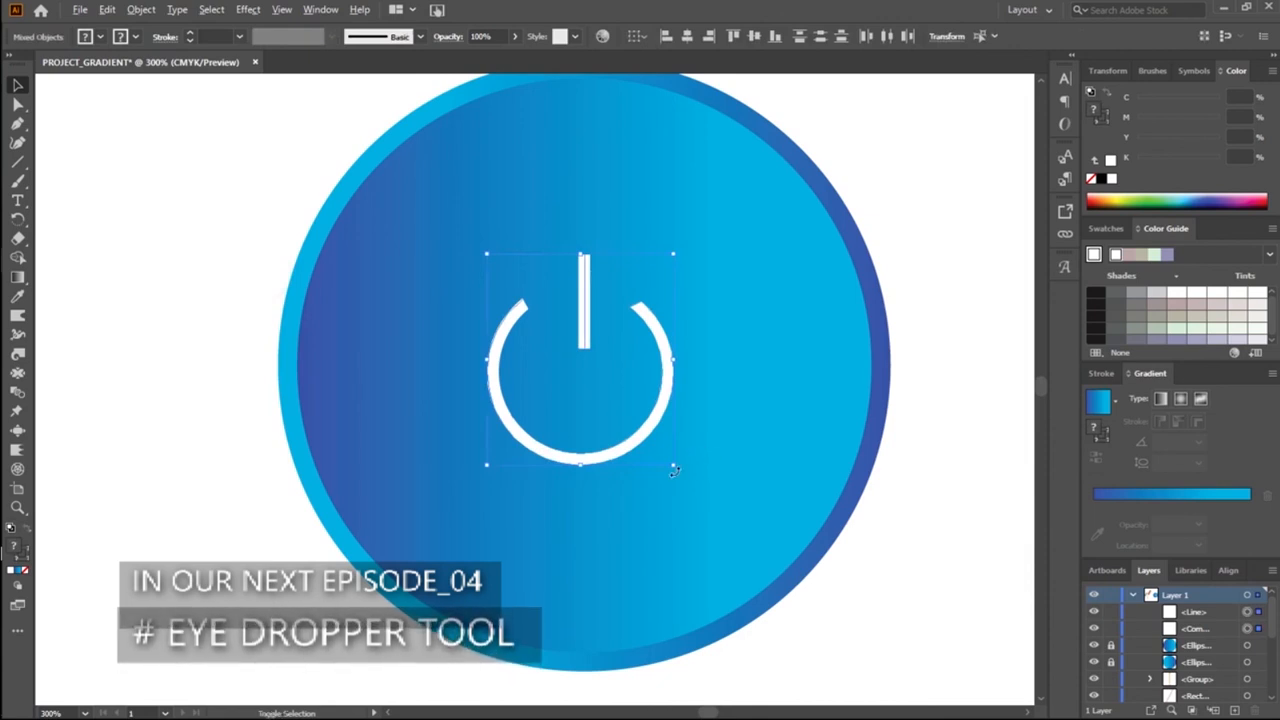
{"action": "left_click_drag", "start_coordinate": [675, 469], "coordinate": [662, 449]}
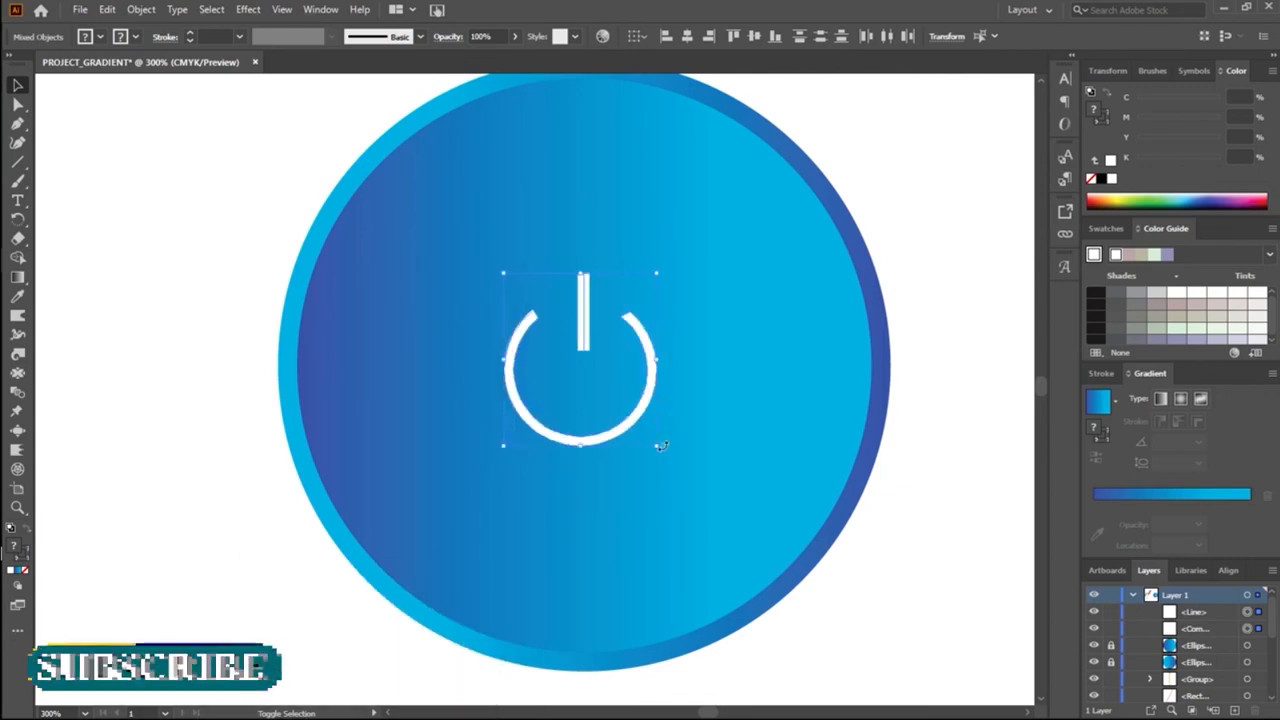
Step: Scale the power symbol down further about its centre and clear the selection
{"action": "left_click_drag", "start_coordinate": [660, 445], "coordinate": [642, 427]}
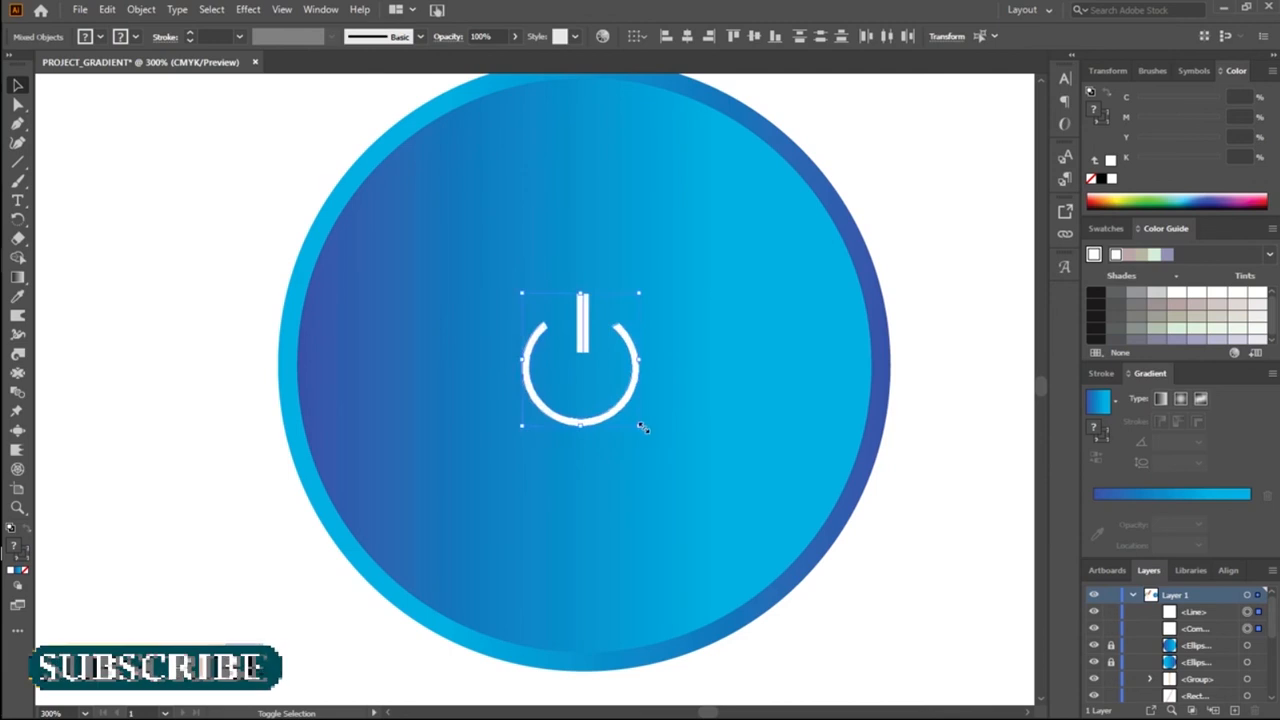
{"action": "left_click", "coordinate": [439, 483]}
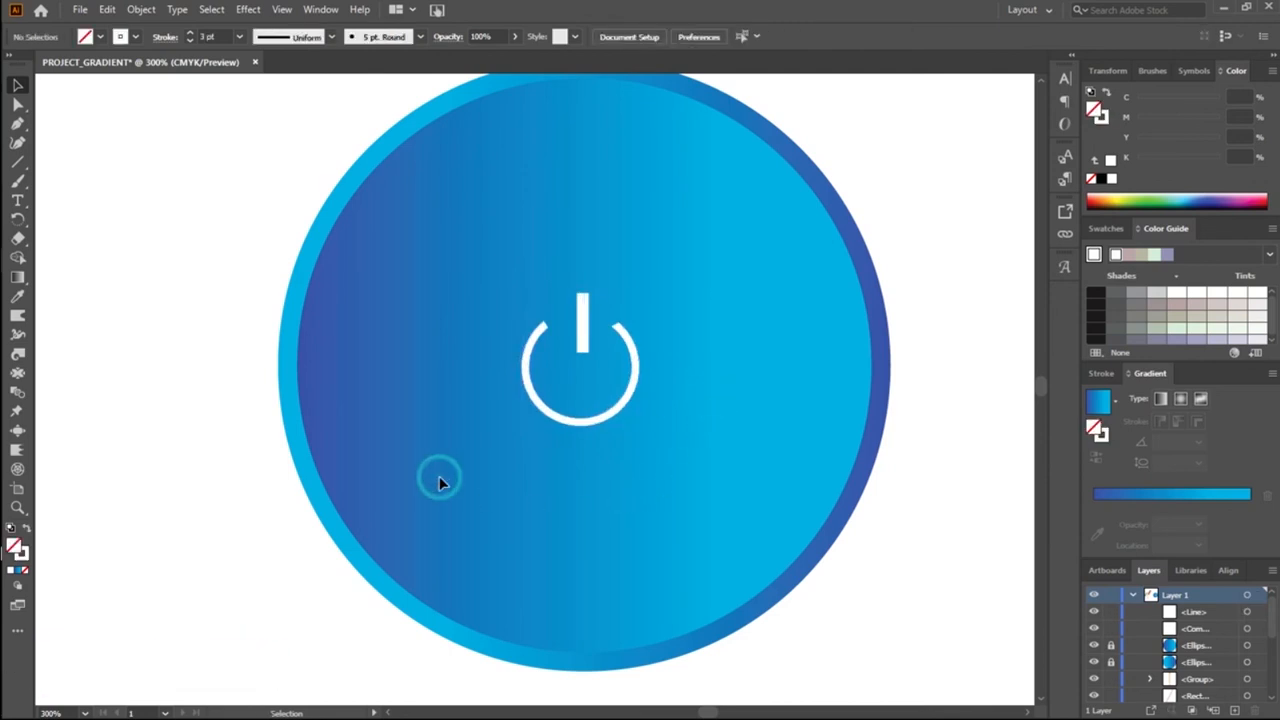
{"action": "key", "text": "ctrl+0"}
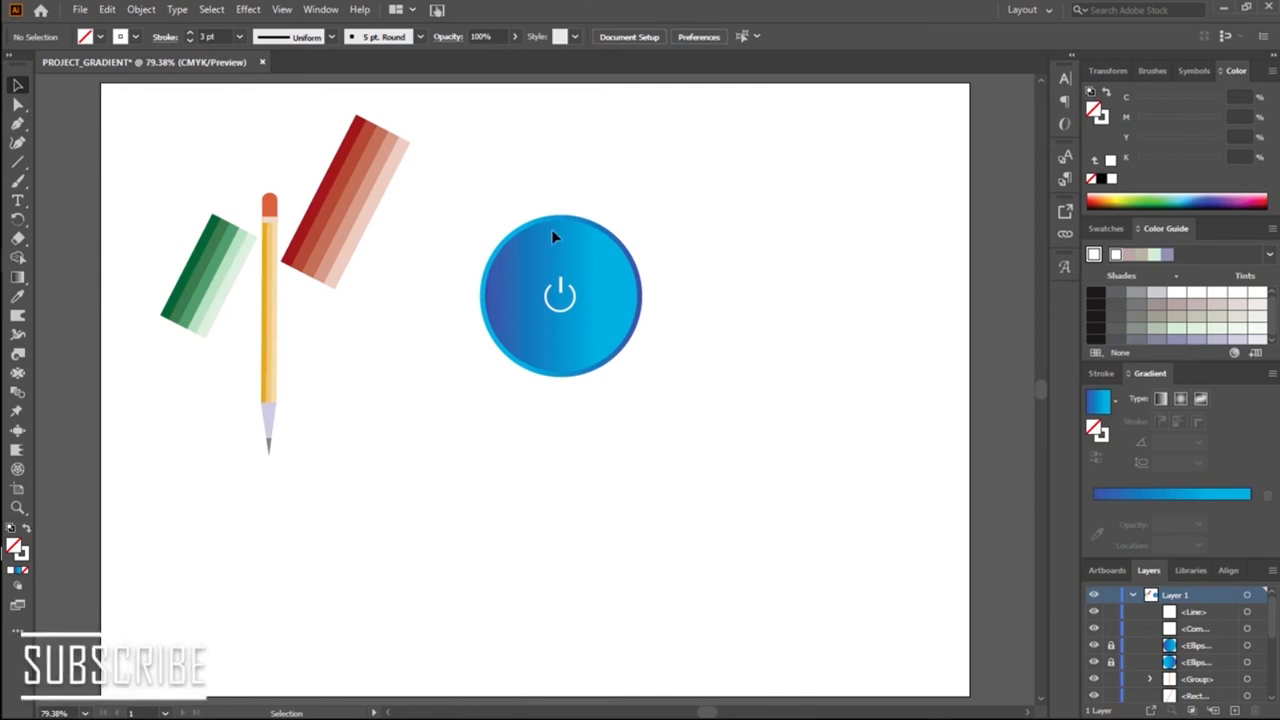
Step: Unlock the inner gradient circle behind the power symbol, keeping the outer circle locked
{"action": "left_click_drag", "start_coordinate": [433, 248], "coordinate": [613, 350]}
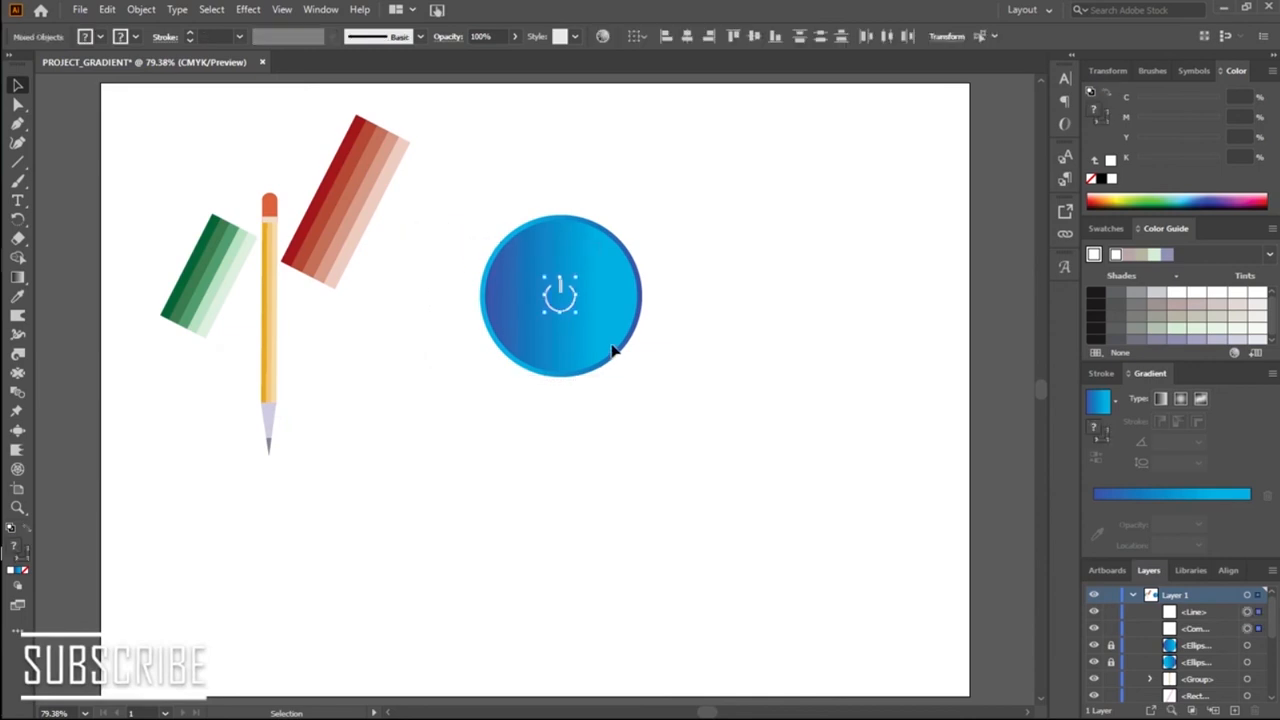
{"action": "left_click", "coordinate": [733, 375]}
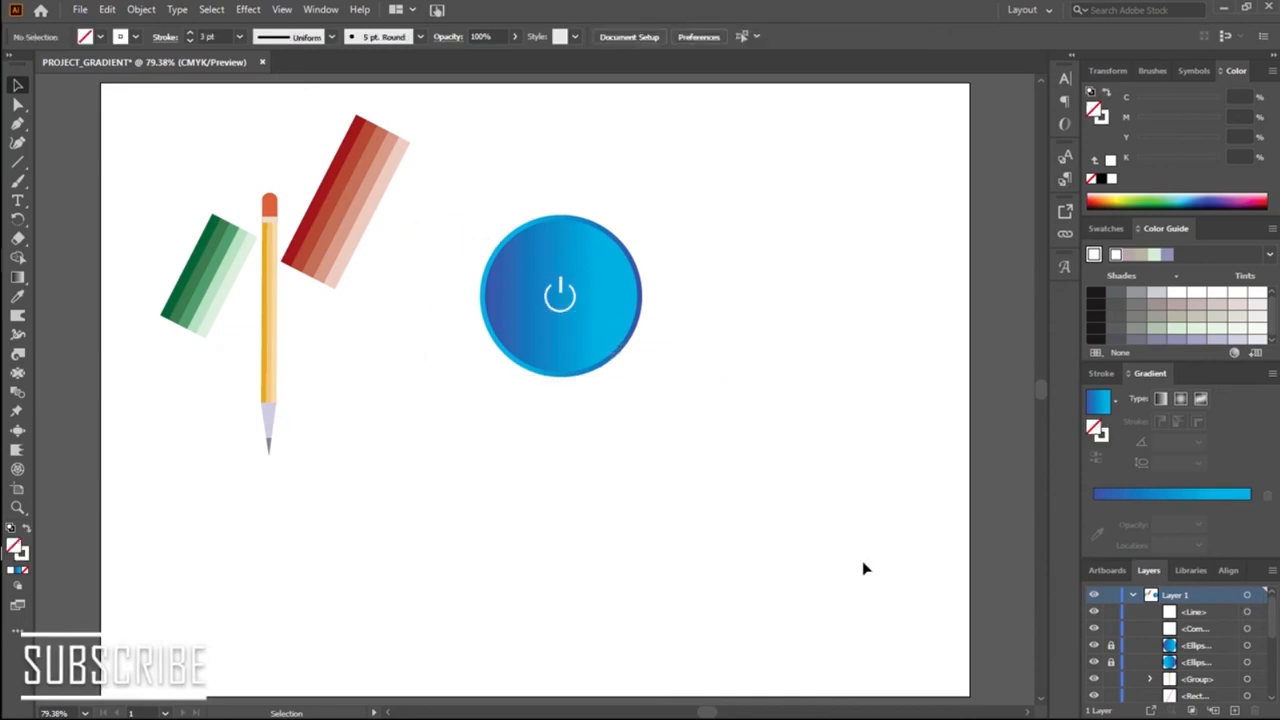
{"action": "left_click", "coordinate": [1109, 646]}
{"action": "left_click", "coordinate": [1109, 663]}
{"action": "left_click", "coordinate": [1113, 663]}
{"action": "left_click_drag", "start_coordinate": [445, 252], "coordinate": [669, 395]}
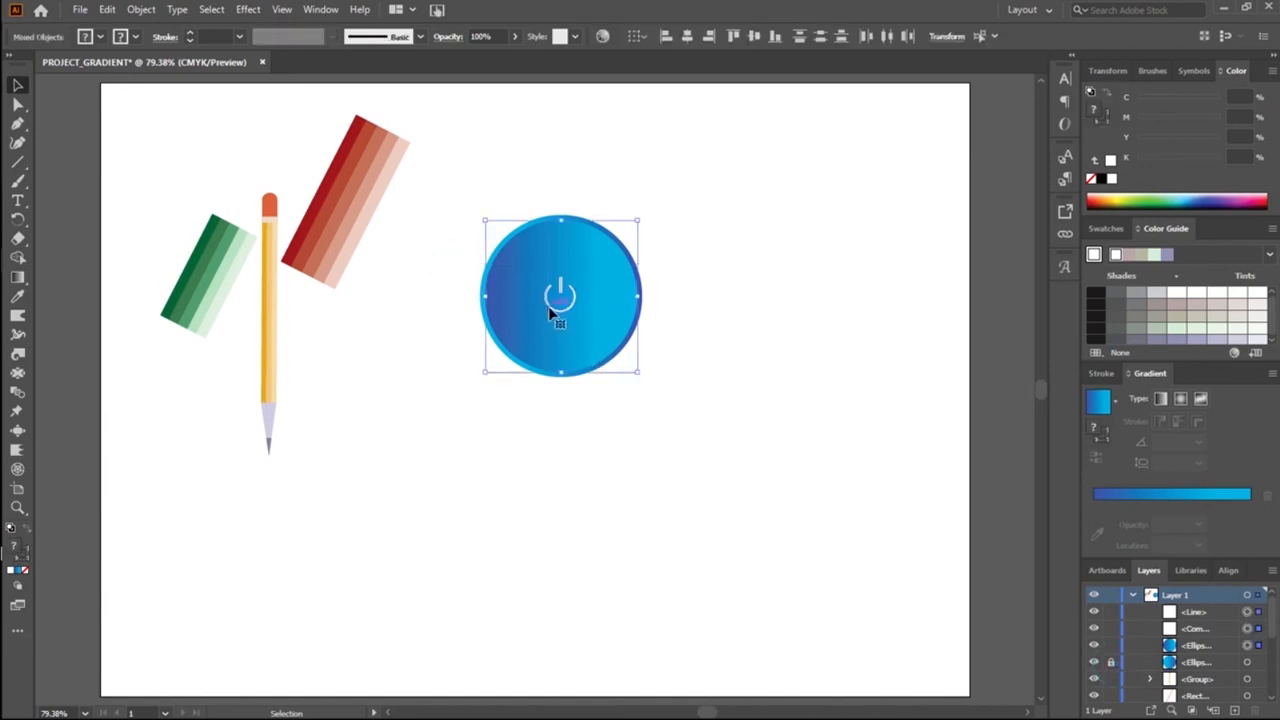
{"action": "left_click", "coordinate": [663, 423]}
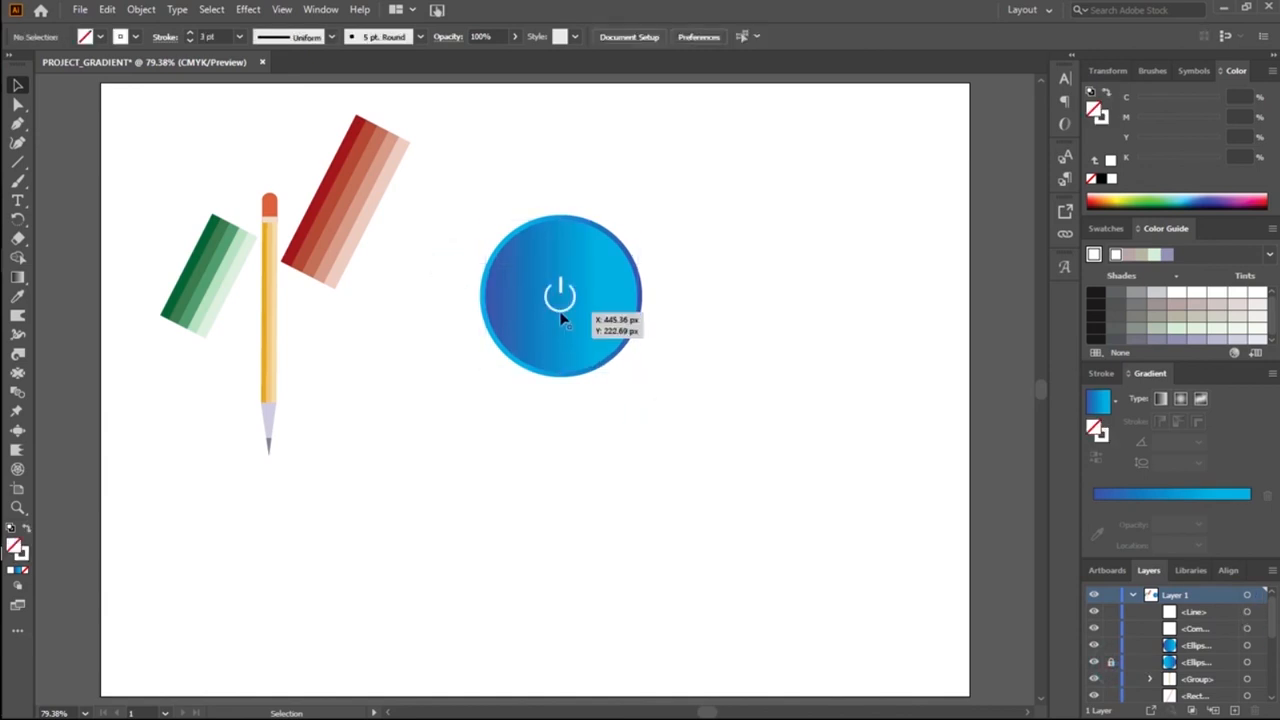
Step: Group the inner gradient circle with the power symbol's line and open ring
{"action": "left_click_drag", "start_coordinate": [490, 222], "coordinate": [612, 393]}
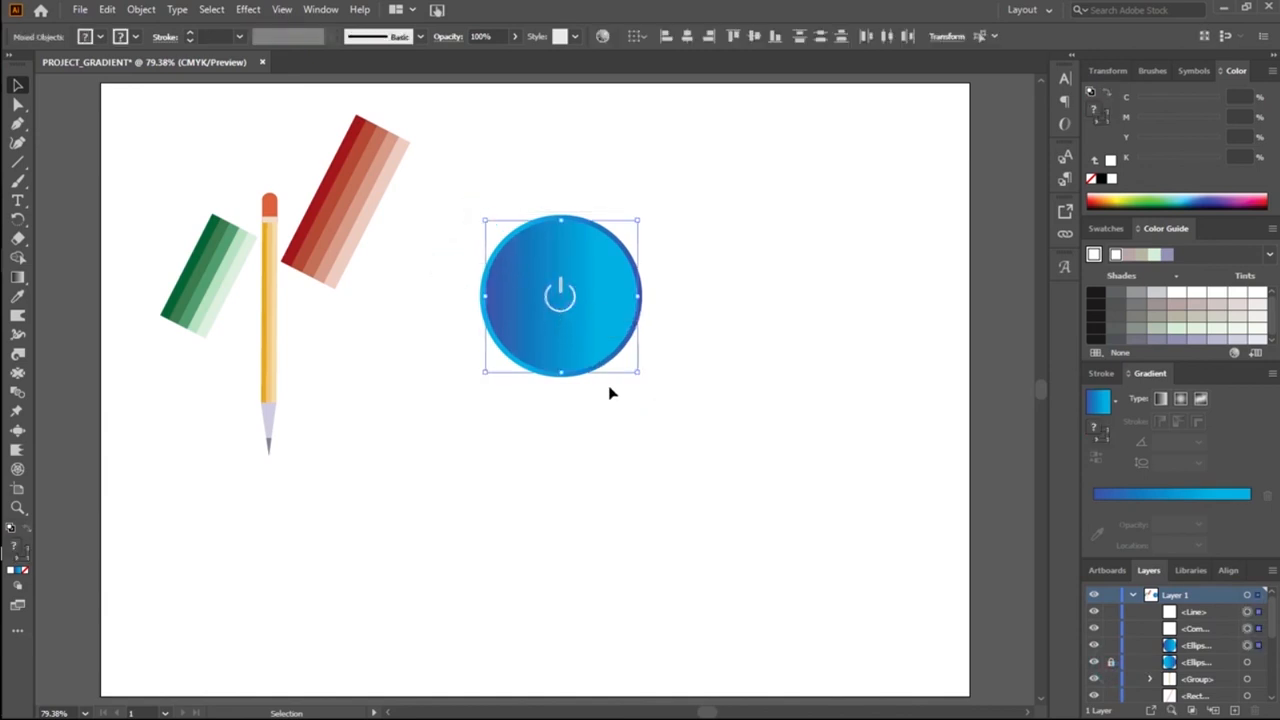
{"action": "right_click", "coordinate": [576, 337]}
{"action": "left_click", "coordinate": [650, 443]}
{"action": "left_click", "coordinate": [671, 319]}
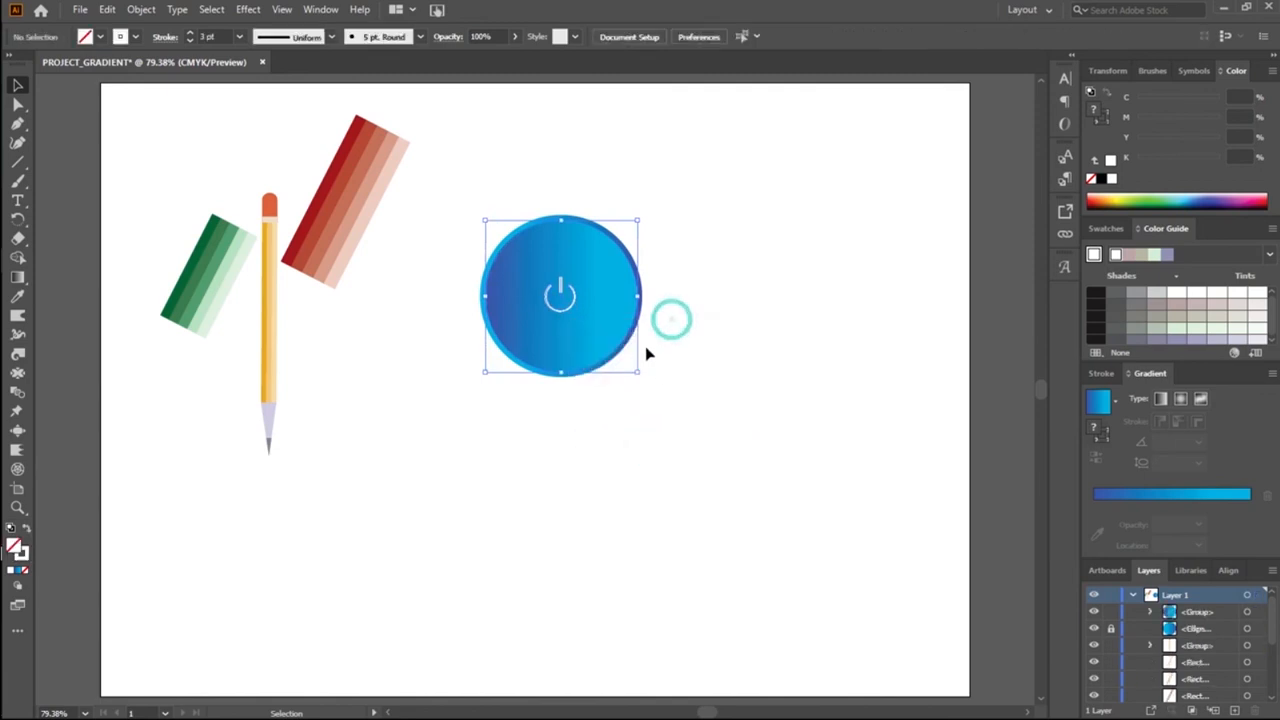
Step: Try moving the grouped inner circle and symbol off the outer circle, and undo the moves
{"action": "left_click_drag", "start_coordinate": [636, 334], "coordinate": [855, 298]}
{"action": "left_click_drag", "start_coordinate": [622, 348], "coordinate": [791, 255]}
{"action": "left_click", "coordinate": [681, 428]}
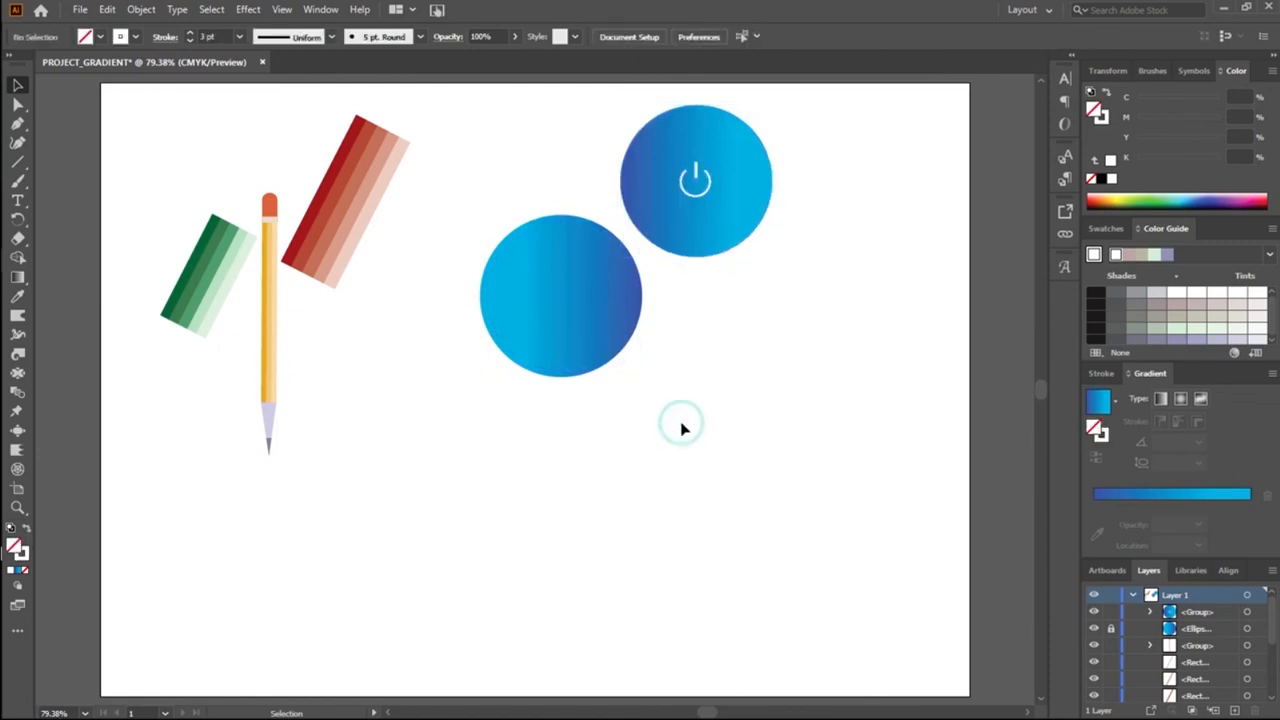
{"action": "key", "text": "ctrl+z"}
{"action": "key", "text": "ctrl+z"}
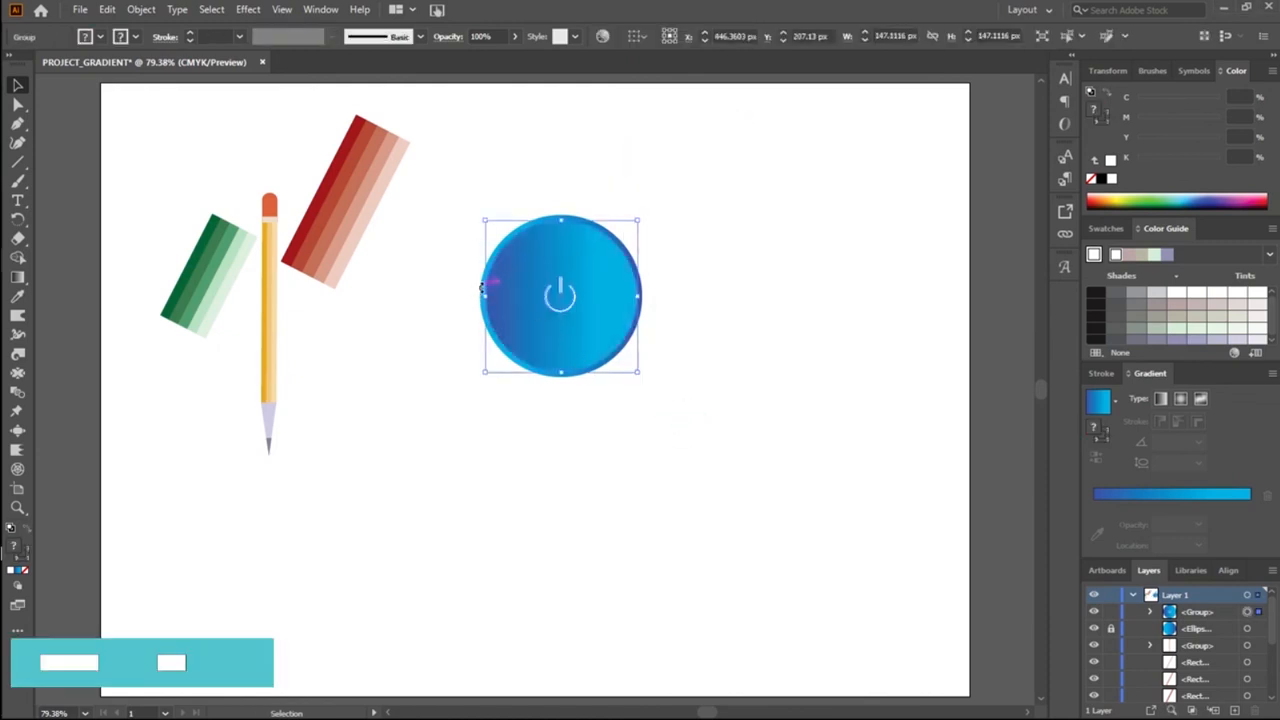
Step: Unlock the outer gradient circle, leaving the inner circle's group unlocked as well
{"action": "left_click", "coordinate": [1111, 628]}
{"action": "left_click", "coordinate": [1111, 612]}
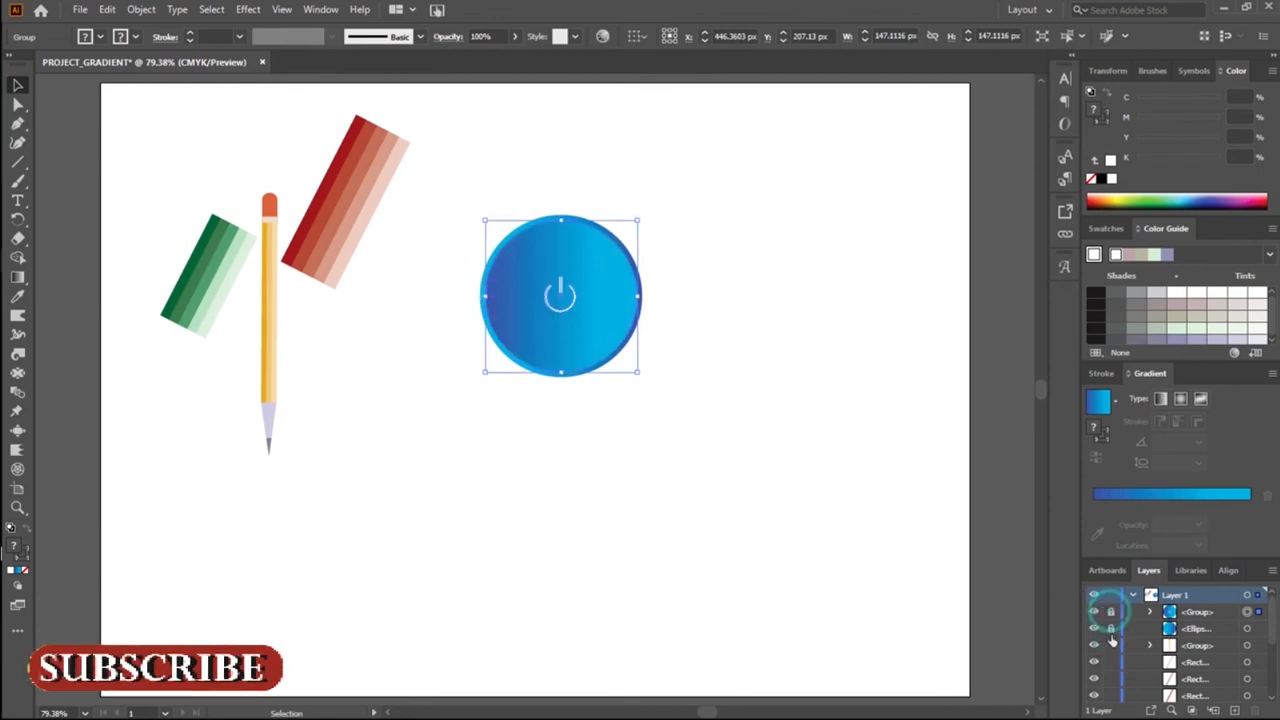
{"action": "left_click", "coordinate": [1111, 612]}
{"action": "left_click", "coordinate": [1111, 627]}
{"action": "left_click", "coordinate": [1107, 647]}
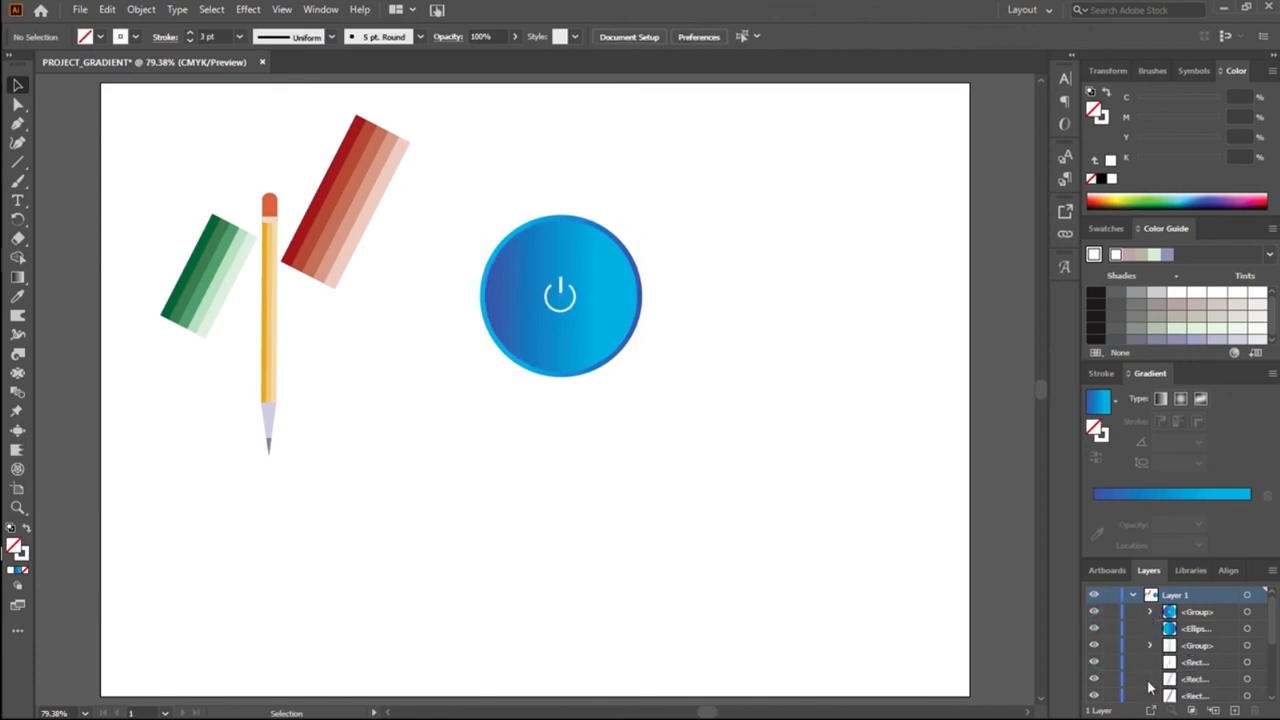
{"action": "scroll", "coordinate": [1149, 686], "scroll_direction": "down", "scroll_amount": 3}
{"action": "scroll", "coordinate": [1150, 668], "scroll_direction": "up", "scroll_amount": 3}
Step: Group the outer gradient circle with the inner circle and symbol group
{"action": "left_click", "coordinate": [481, 287]}
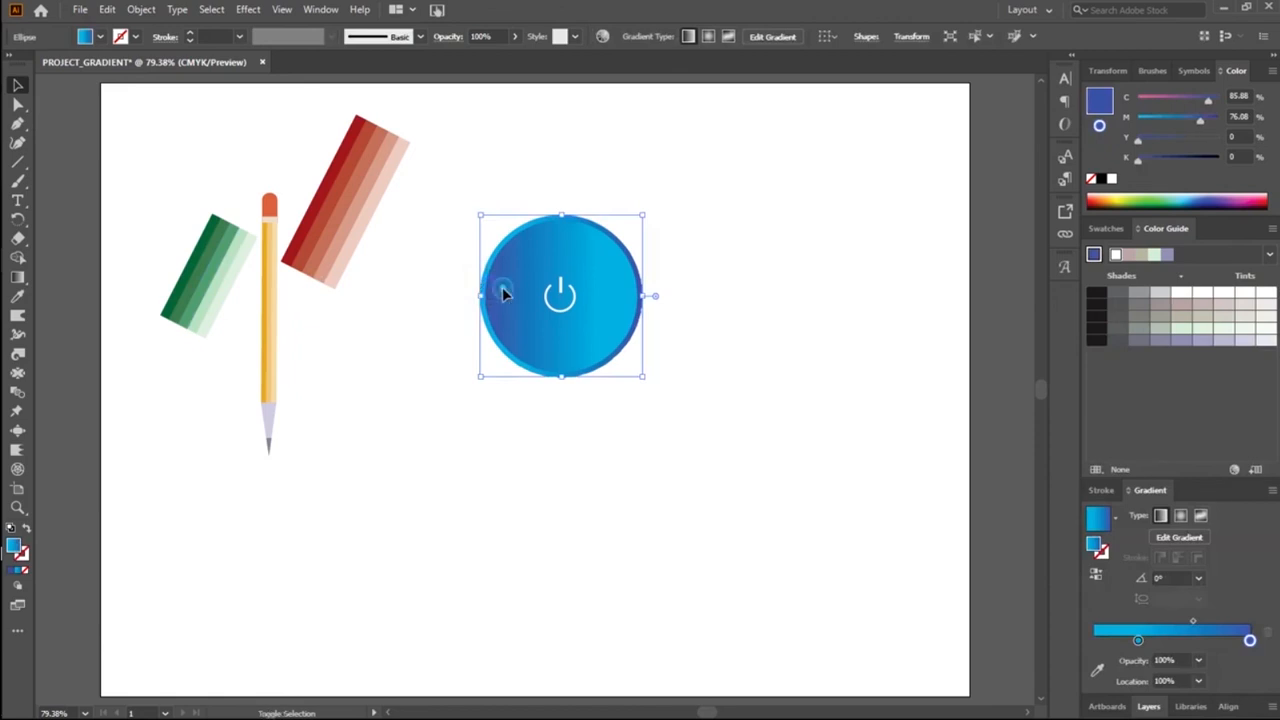
{"action": "left_click", "coordinate": [503, 290], "text": "shift"}
{"action": "right_click", "coordinate": [546, 300]}
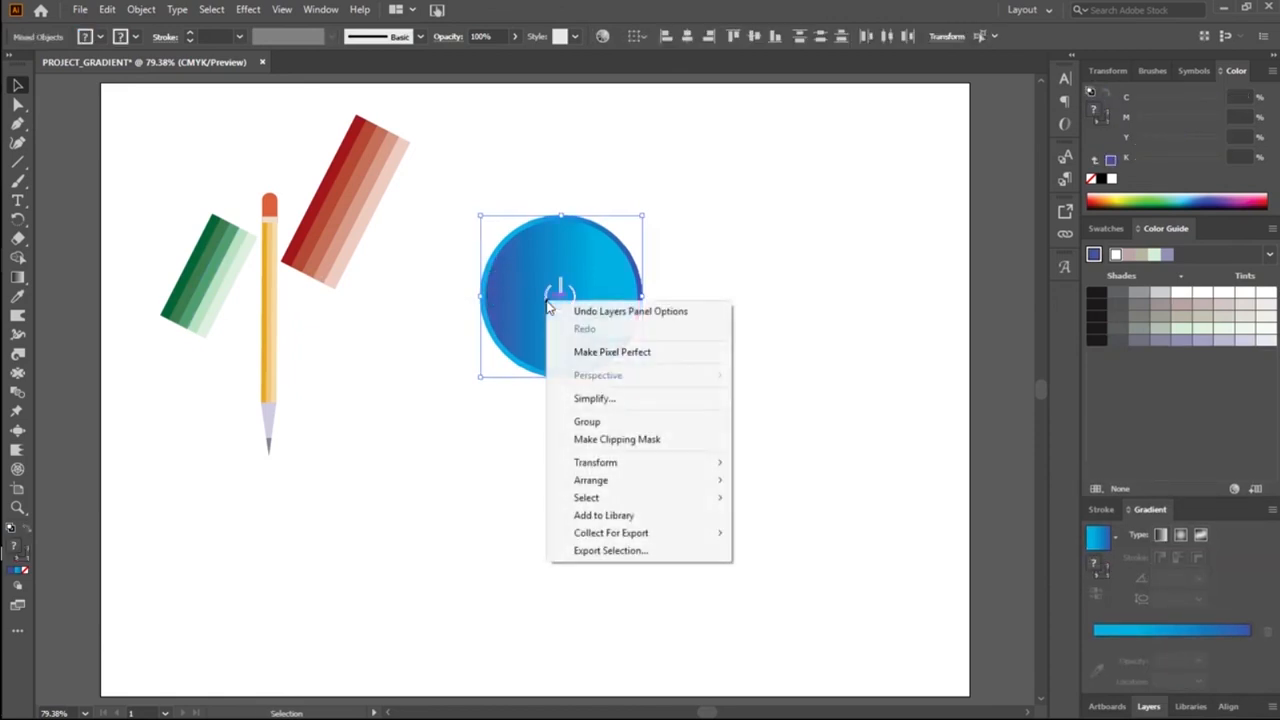
{"action": "left_click", "coordinate": [608, 418]}
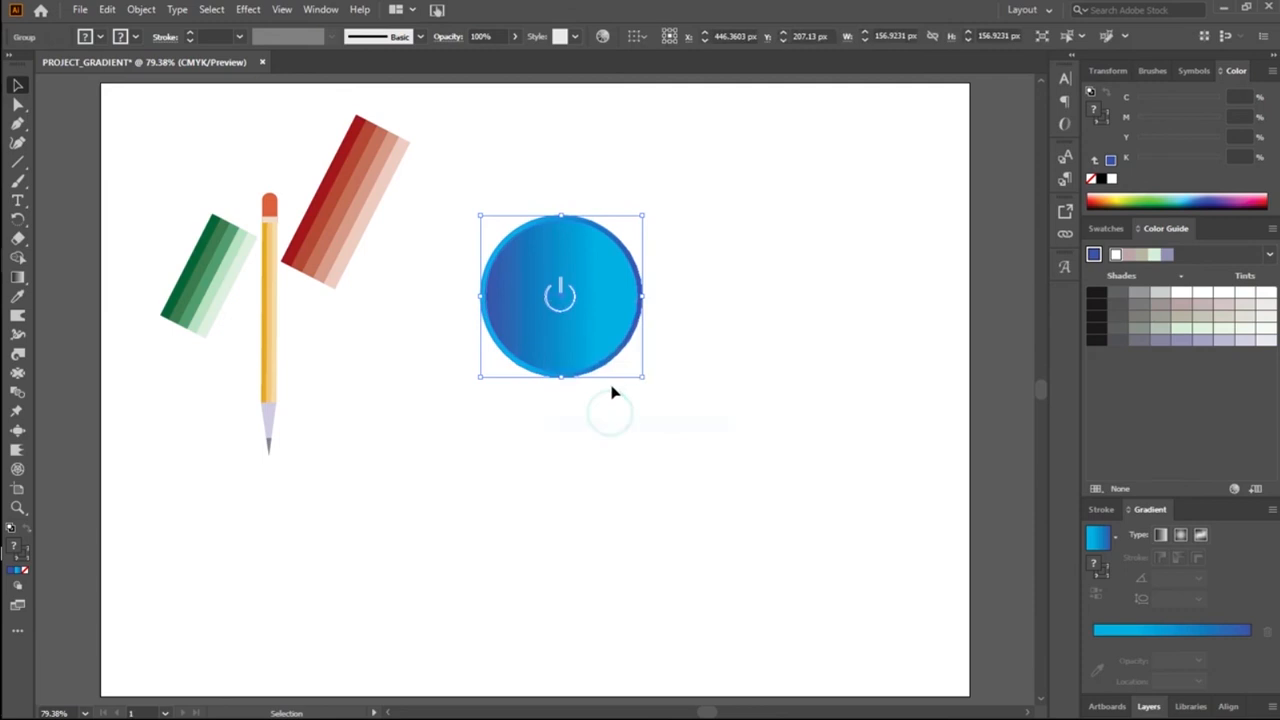
Step: Try repositioning the complete power button near the artboard's upper right corner, and undo the last change
{"action": "left_click_drag", "start_coordinate": [635, 352], "coordinate": [897, 282]}
{"action": "left_click", "coordinate": [849, 380]}
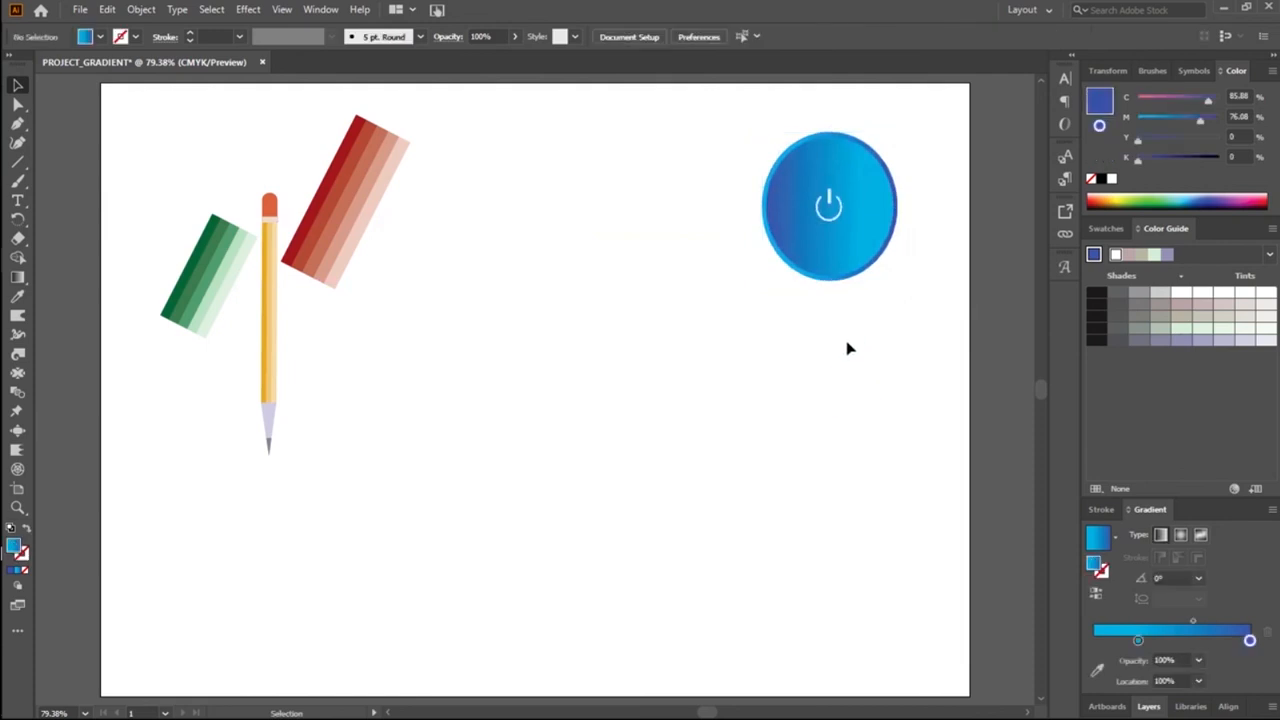
{"action": "key", "text": "ctrl+z"}
{"action": "left_click", "coordinate": [710, 330]}
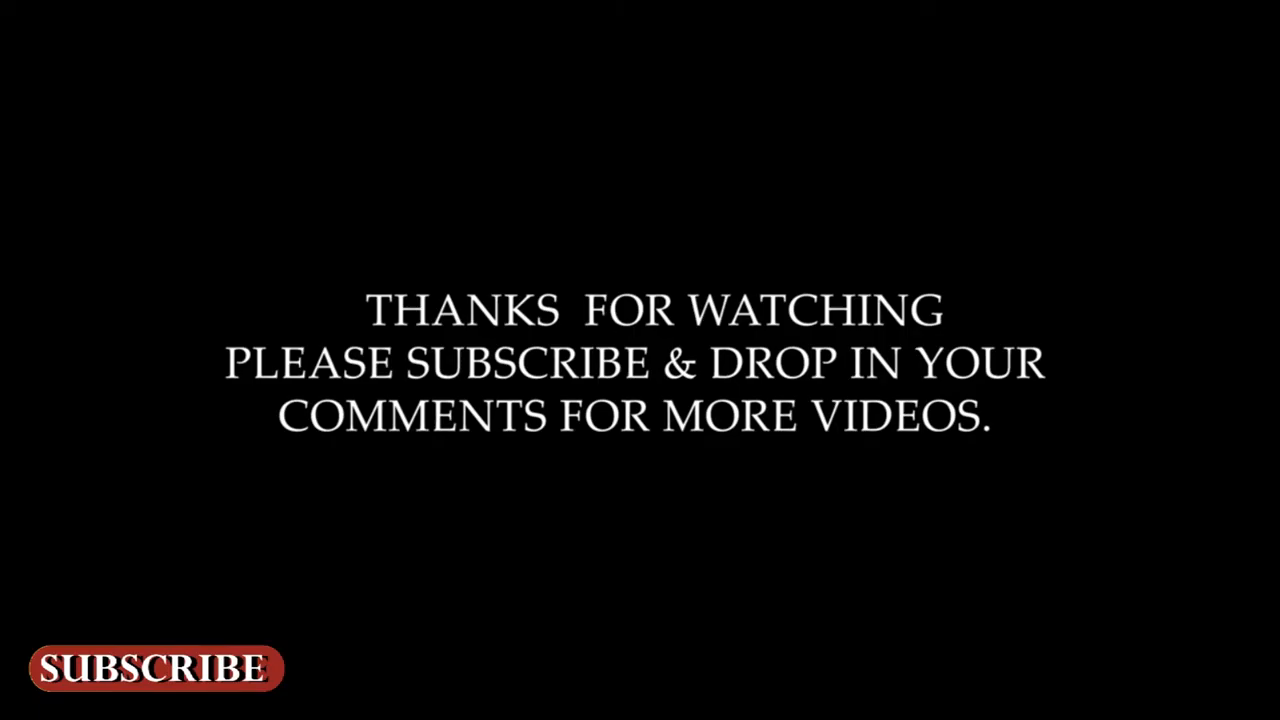